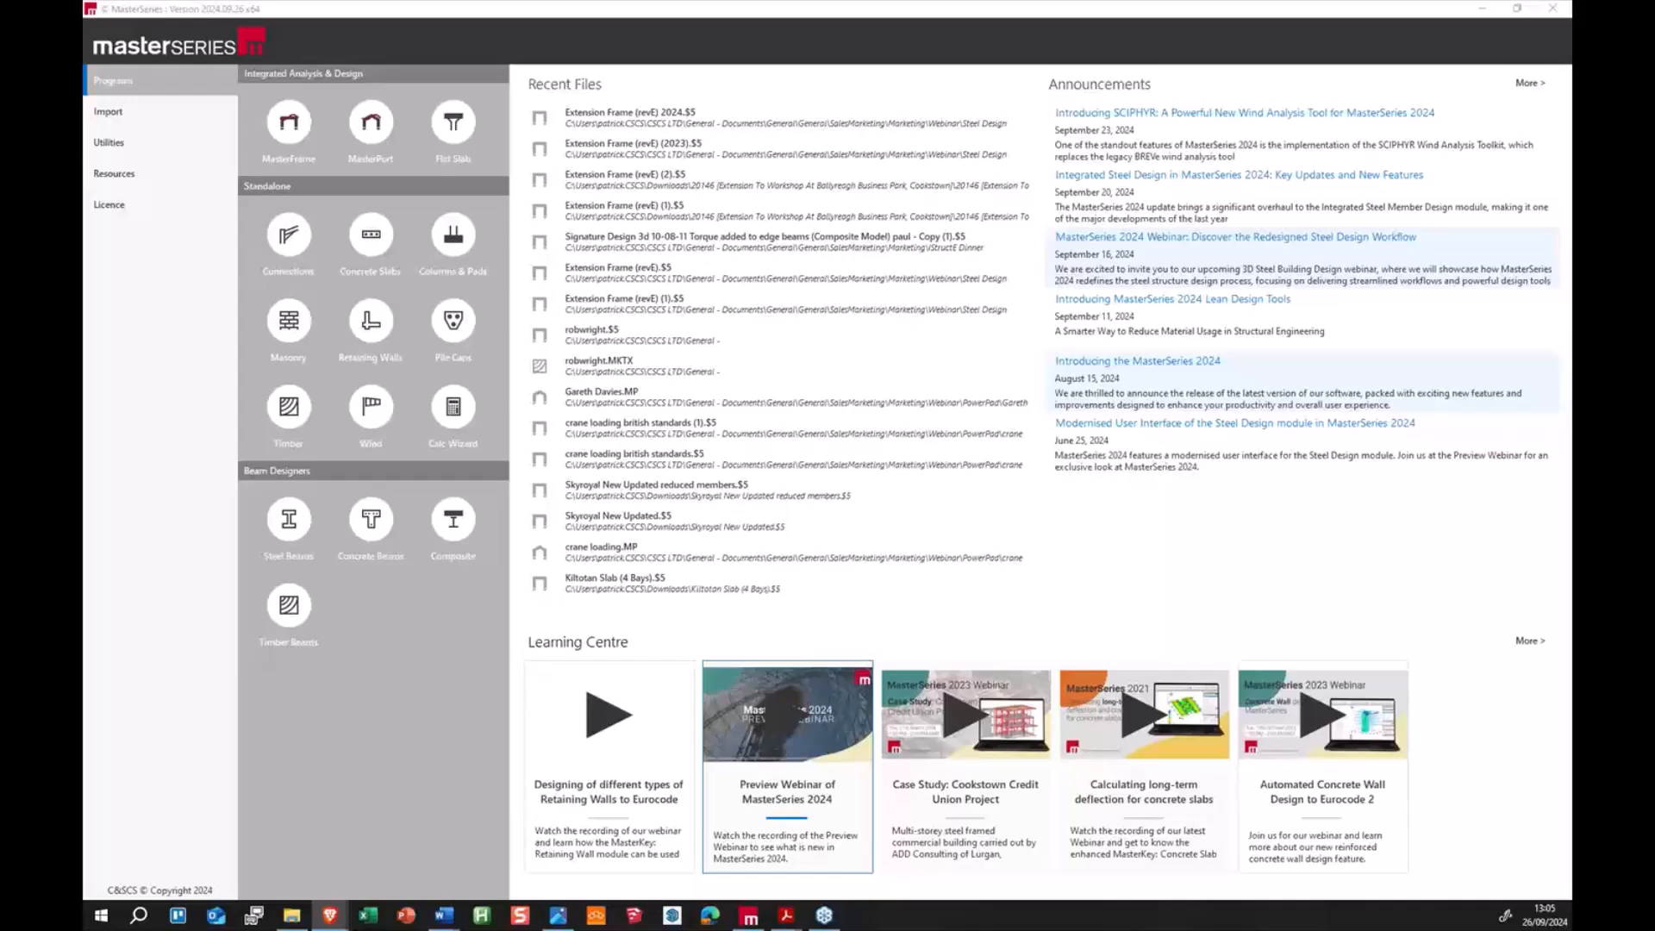
Step: Switch to the image viewer and review the module and suite overview chart in All Modules - Subscription.png
left_click(558, 915)
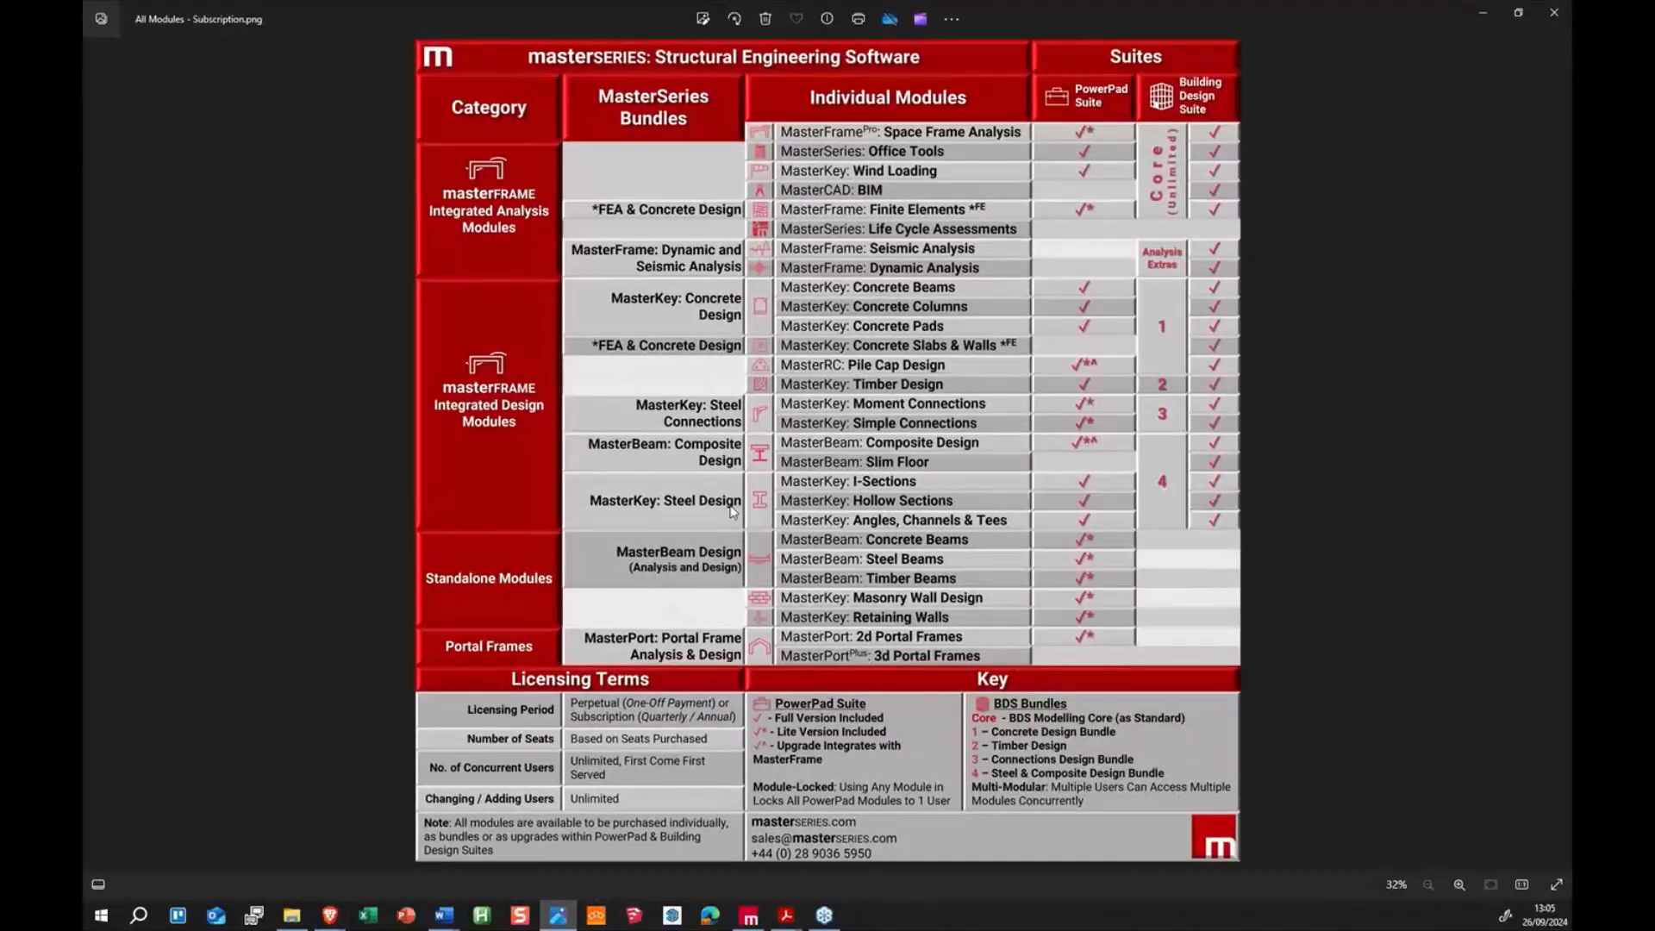
mouse_move(709, 115)
left_mouse_down()
mouse_move(811, 148)
mouse_move(1112, 115)
left_mouse_up()
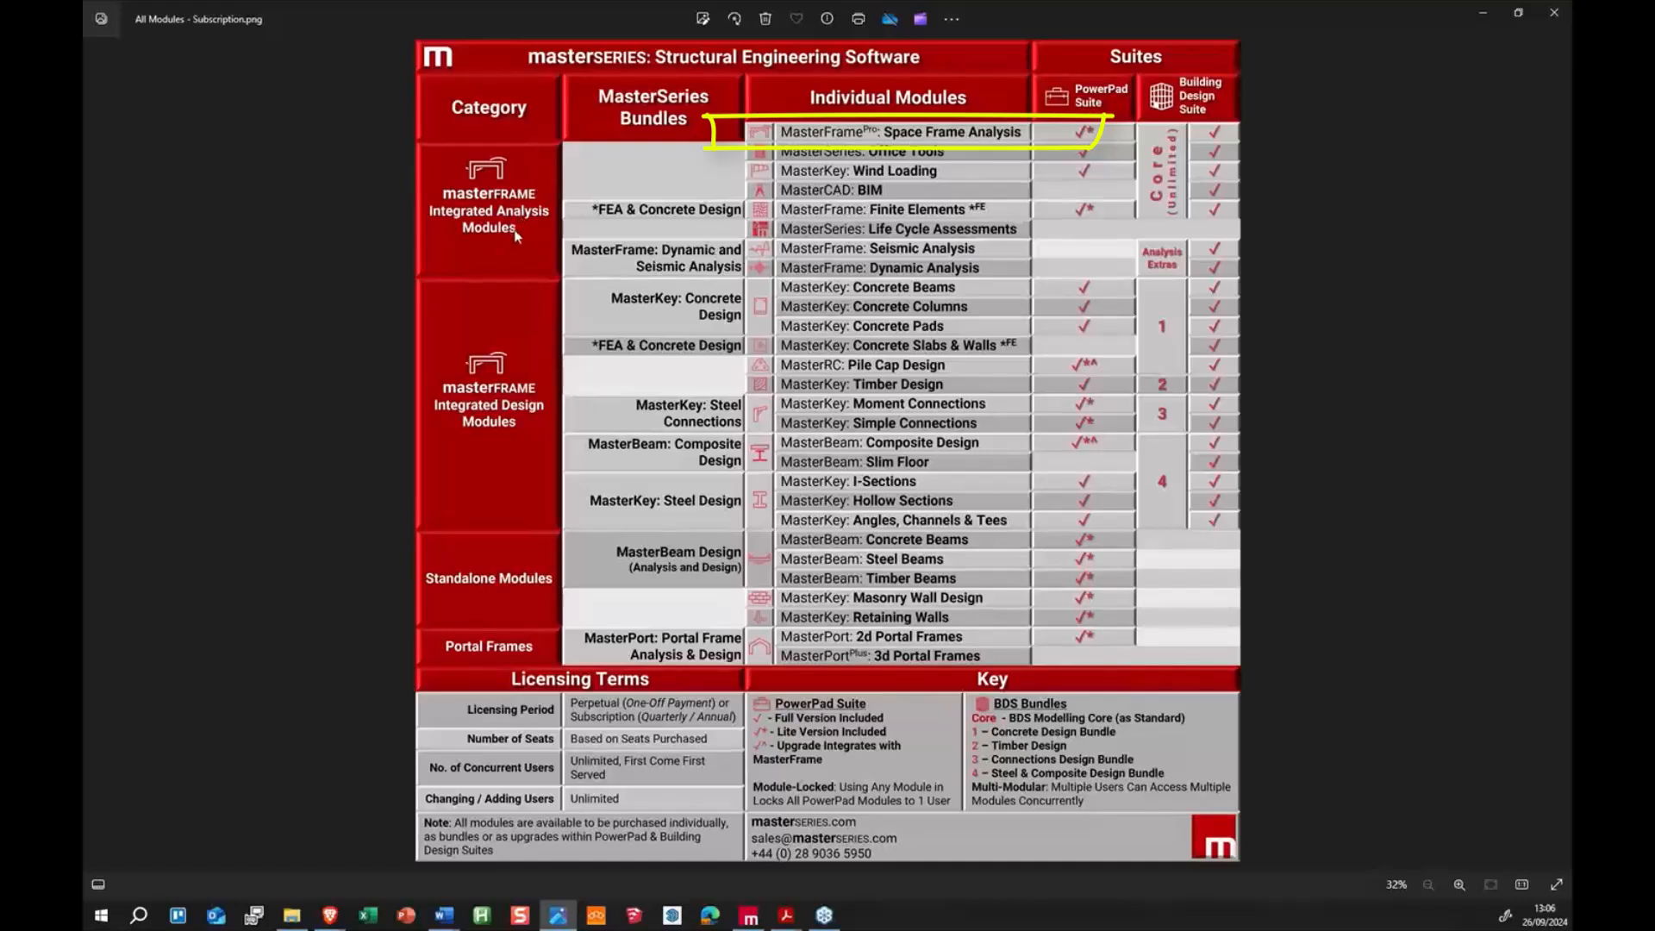
left_click_drag(411, 151, 421, 545)
left_click_drag(407, 535, 1012, 527)
left_click_drag(1008, 538, 1032, 147)
left_click_drag(405, 165, 1045, 162)
key("Escape")
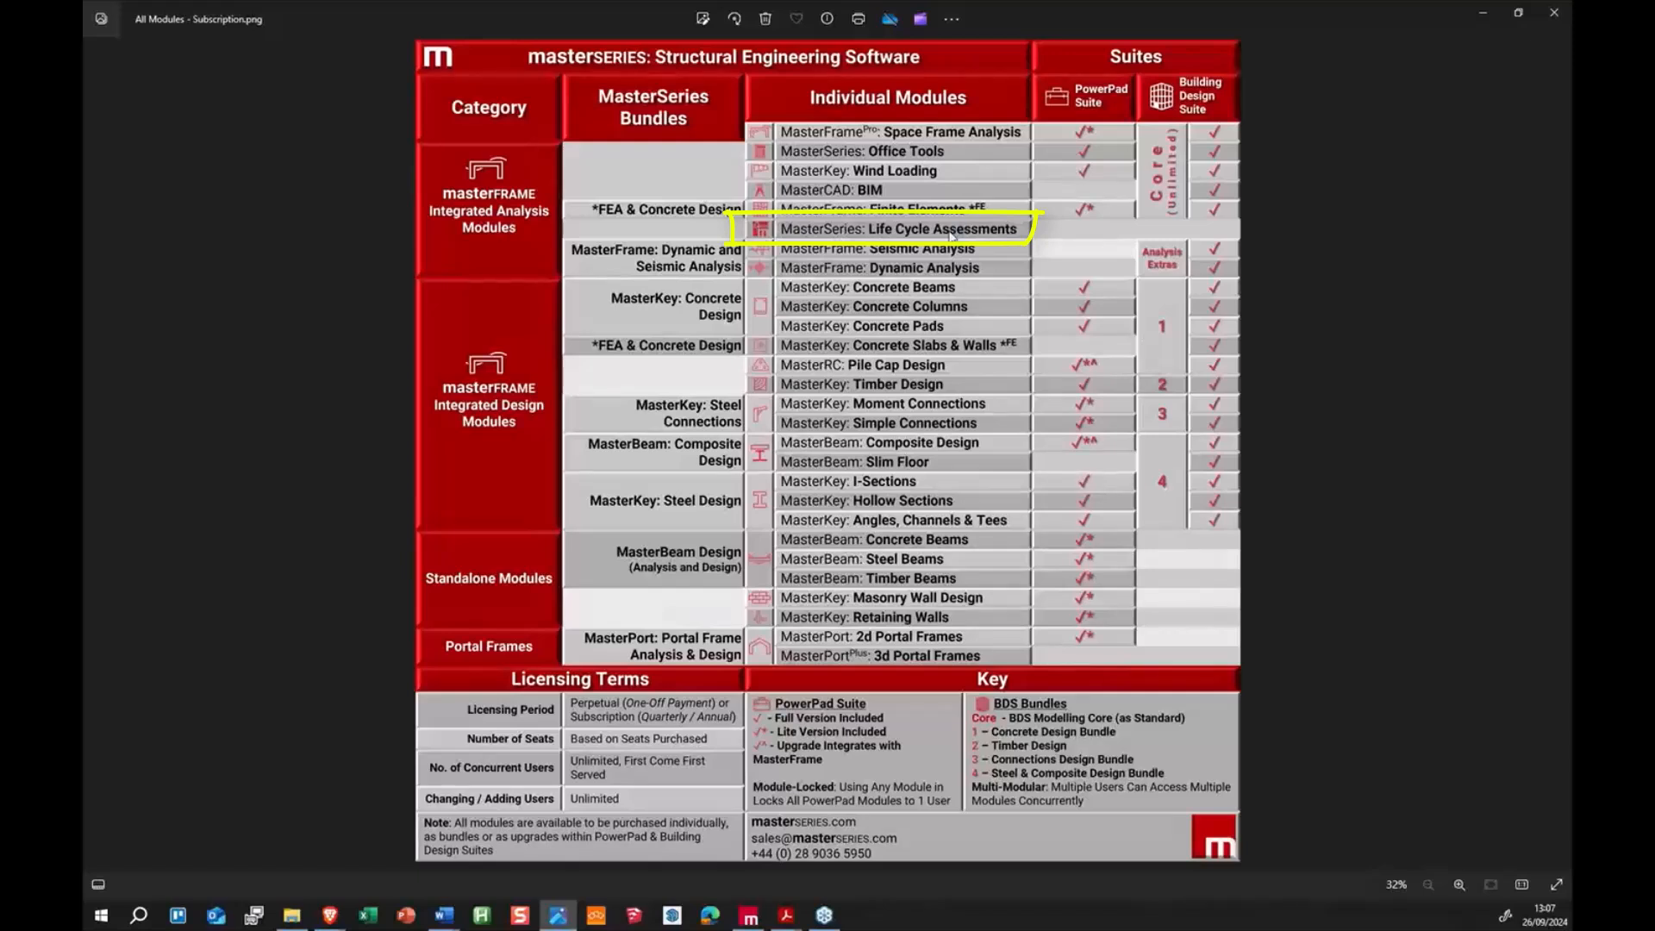
Step: Return to MasterSeries and open the recent file Extension Frame (revE) 2024.$5
left_click(1482, 13)
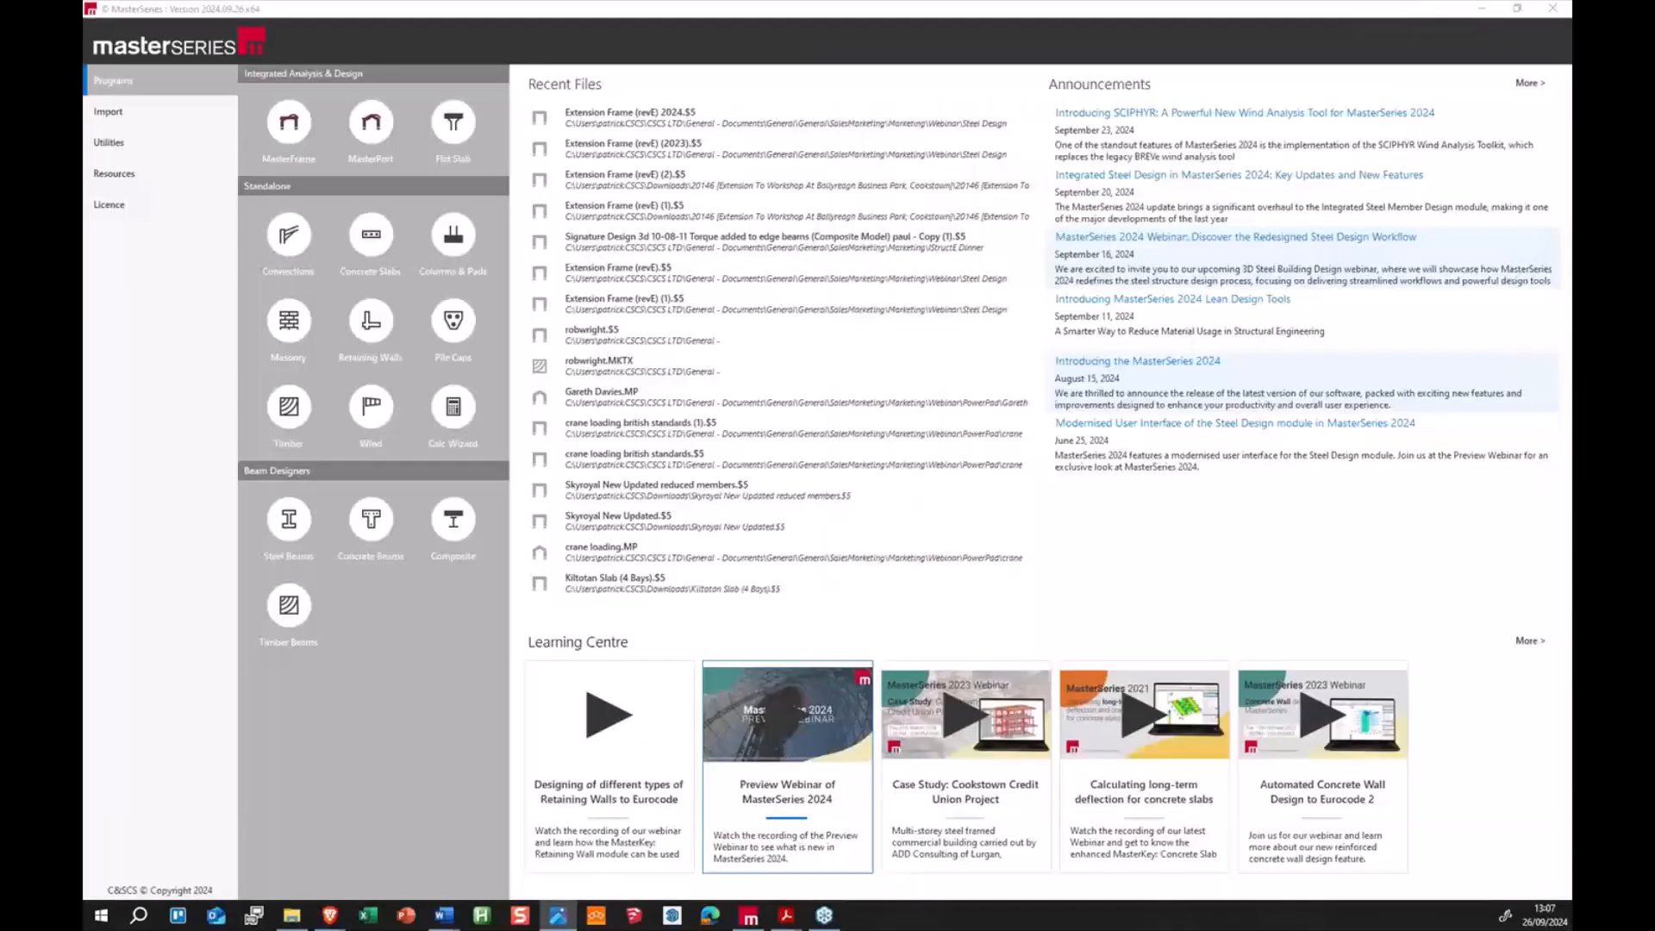
left_click(647, 122)
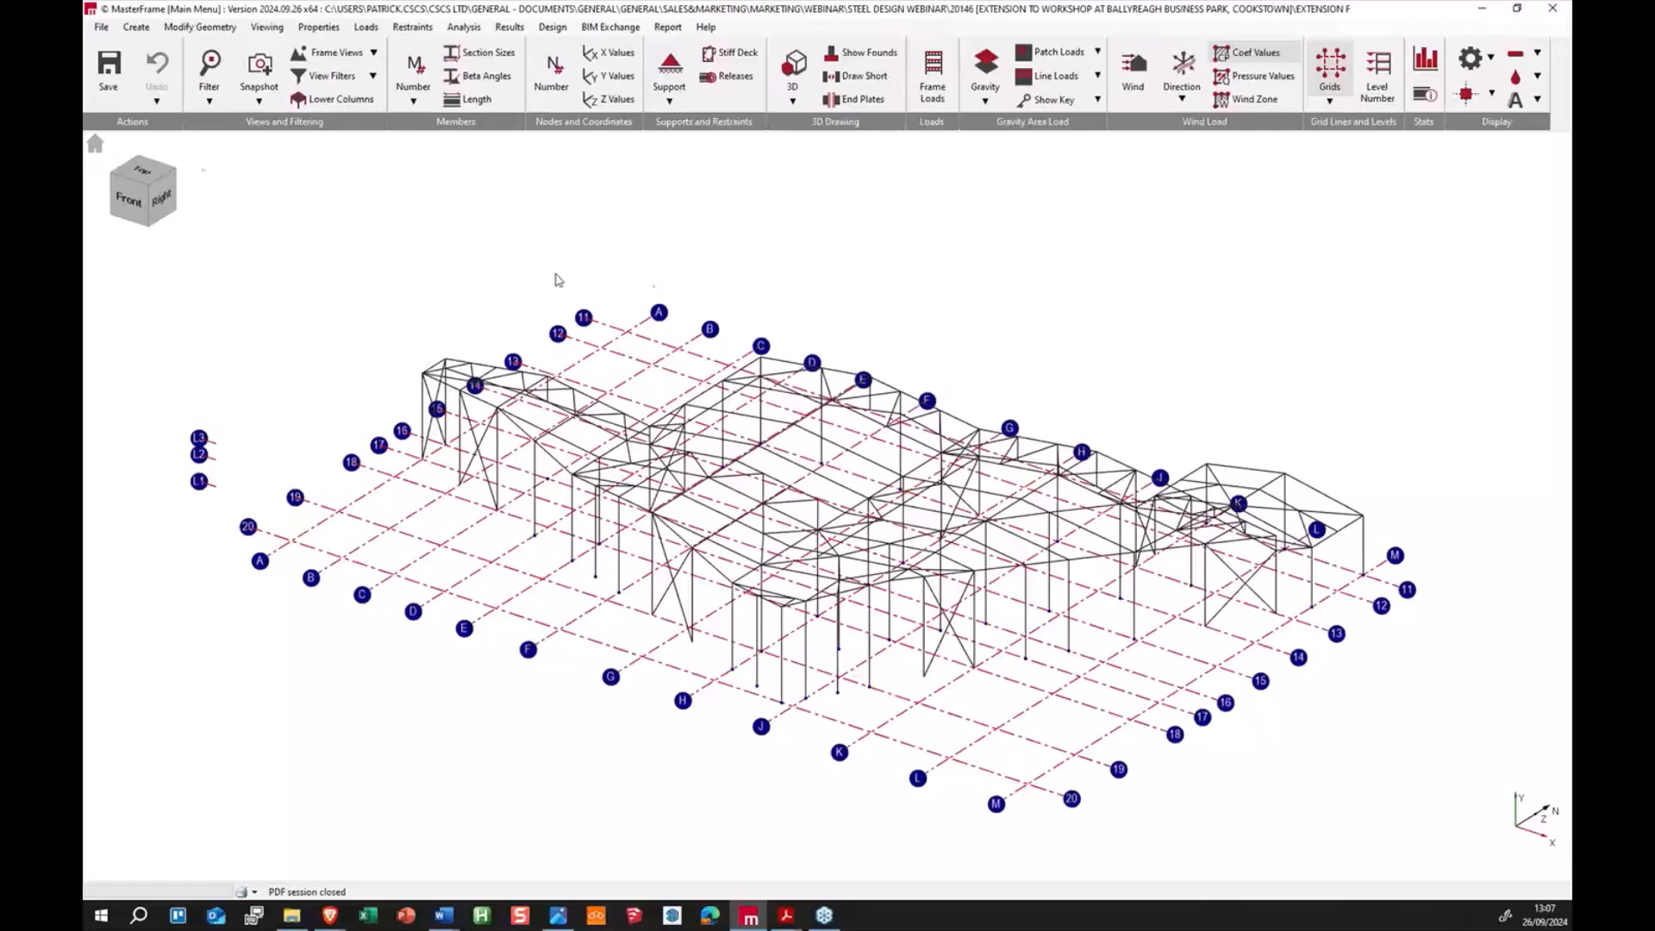
left_click(139, 30)
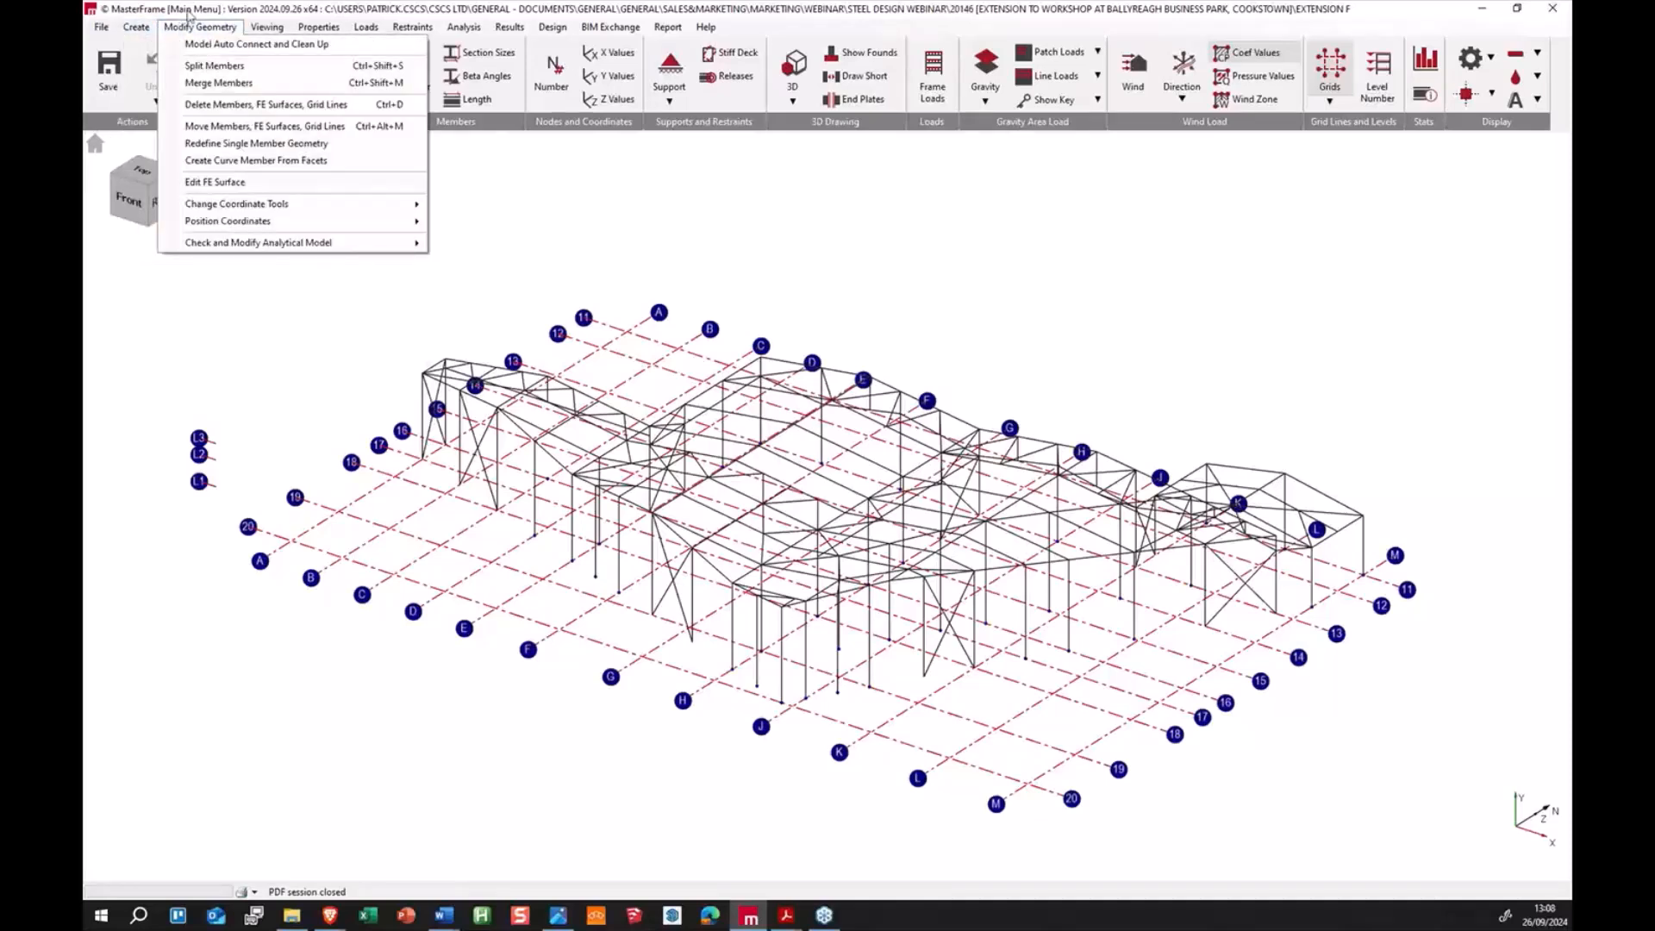
left_click(188, 12)
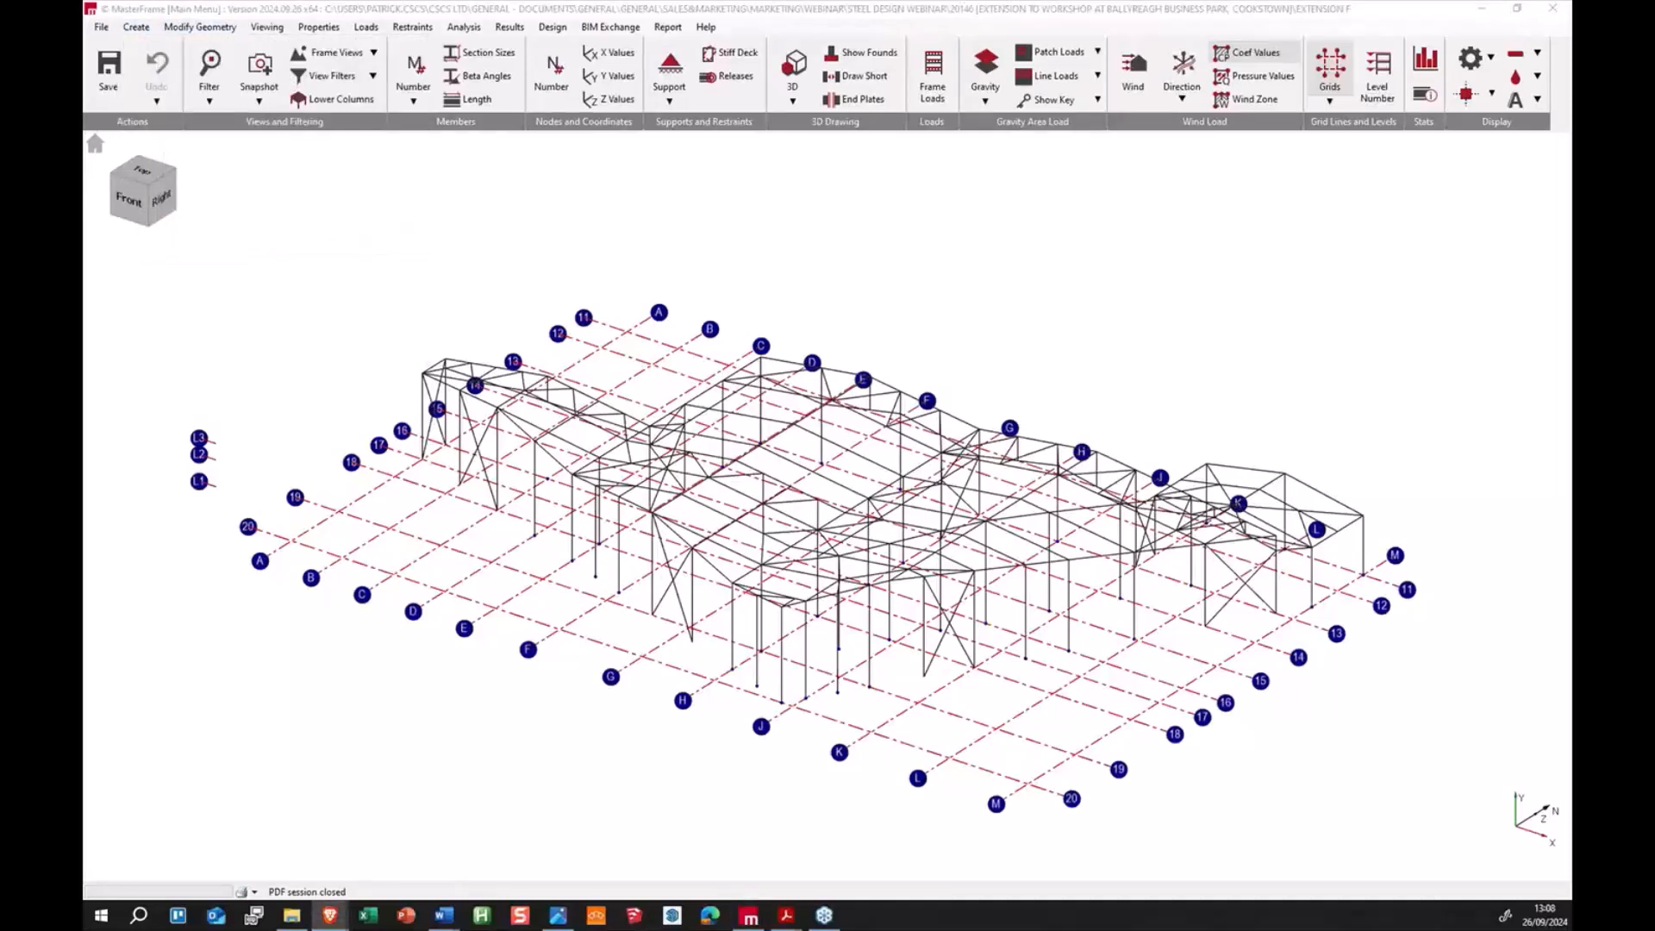
Step: Switch to the browser and look through the MasterFrame tutorials playlist on YouTube
left_click_drag(1293, 879, 1090, 5)
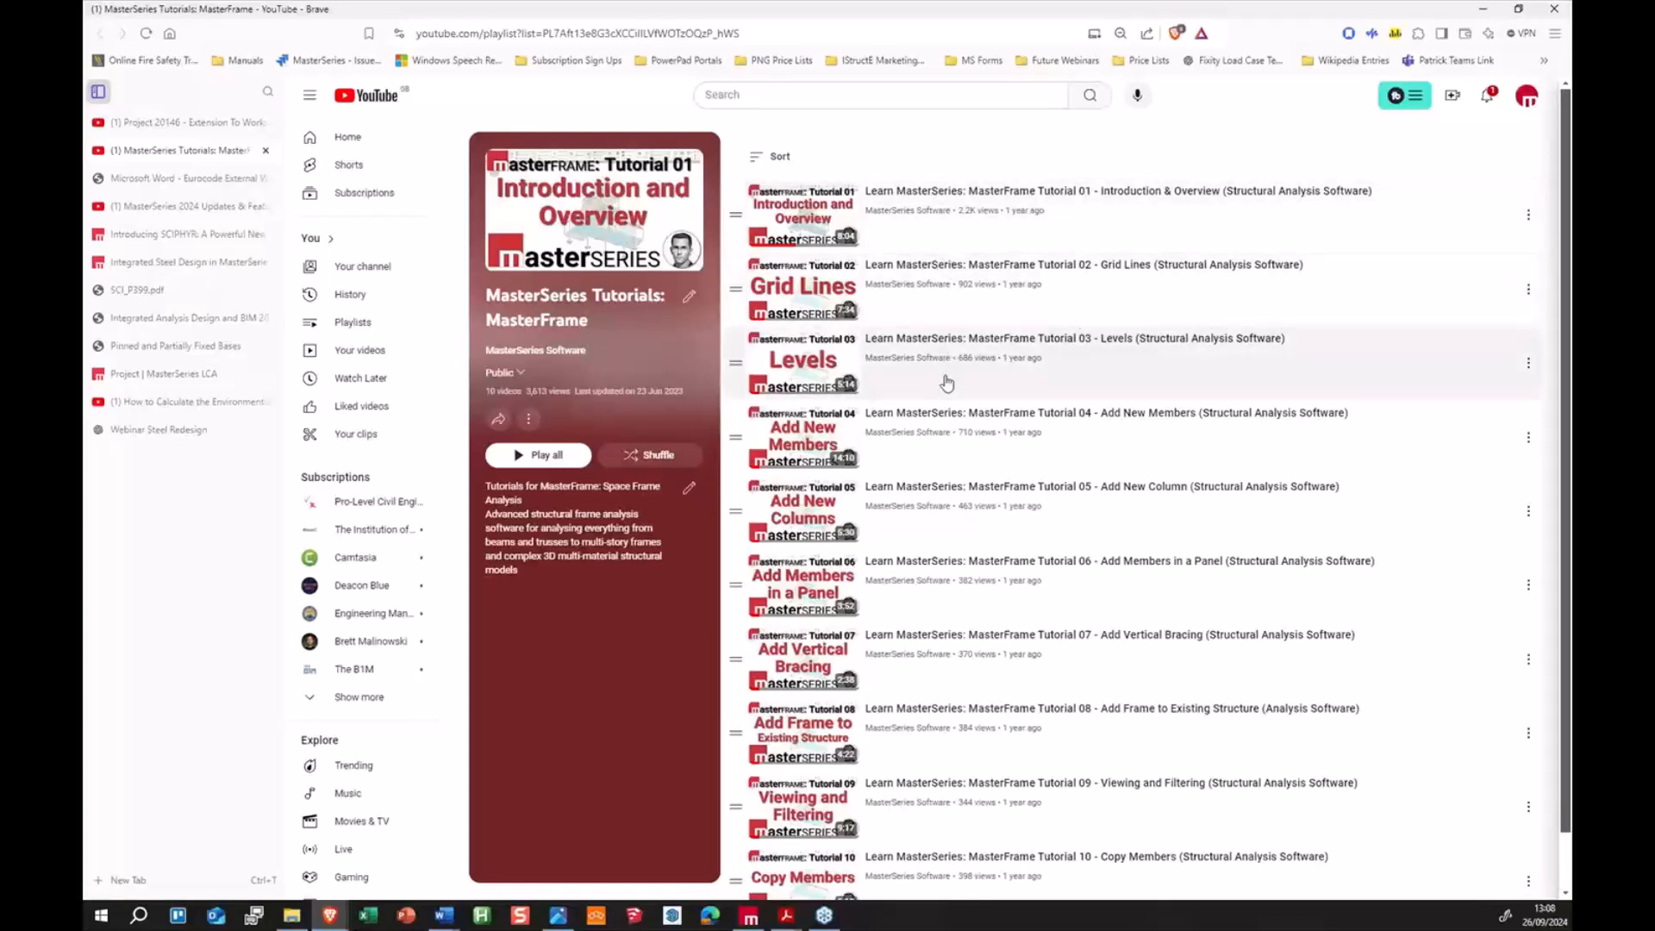
scroll(948, 535, "down", 1)
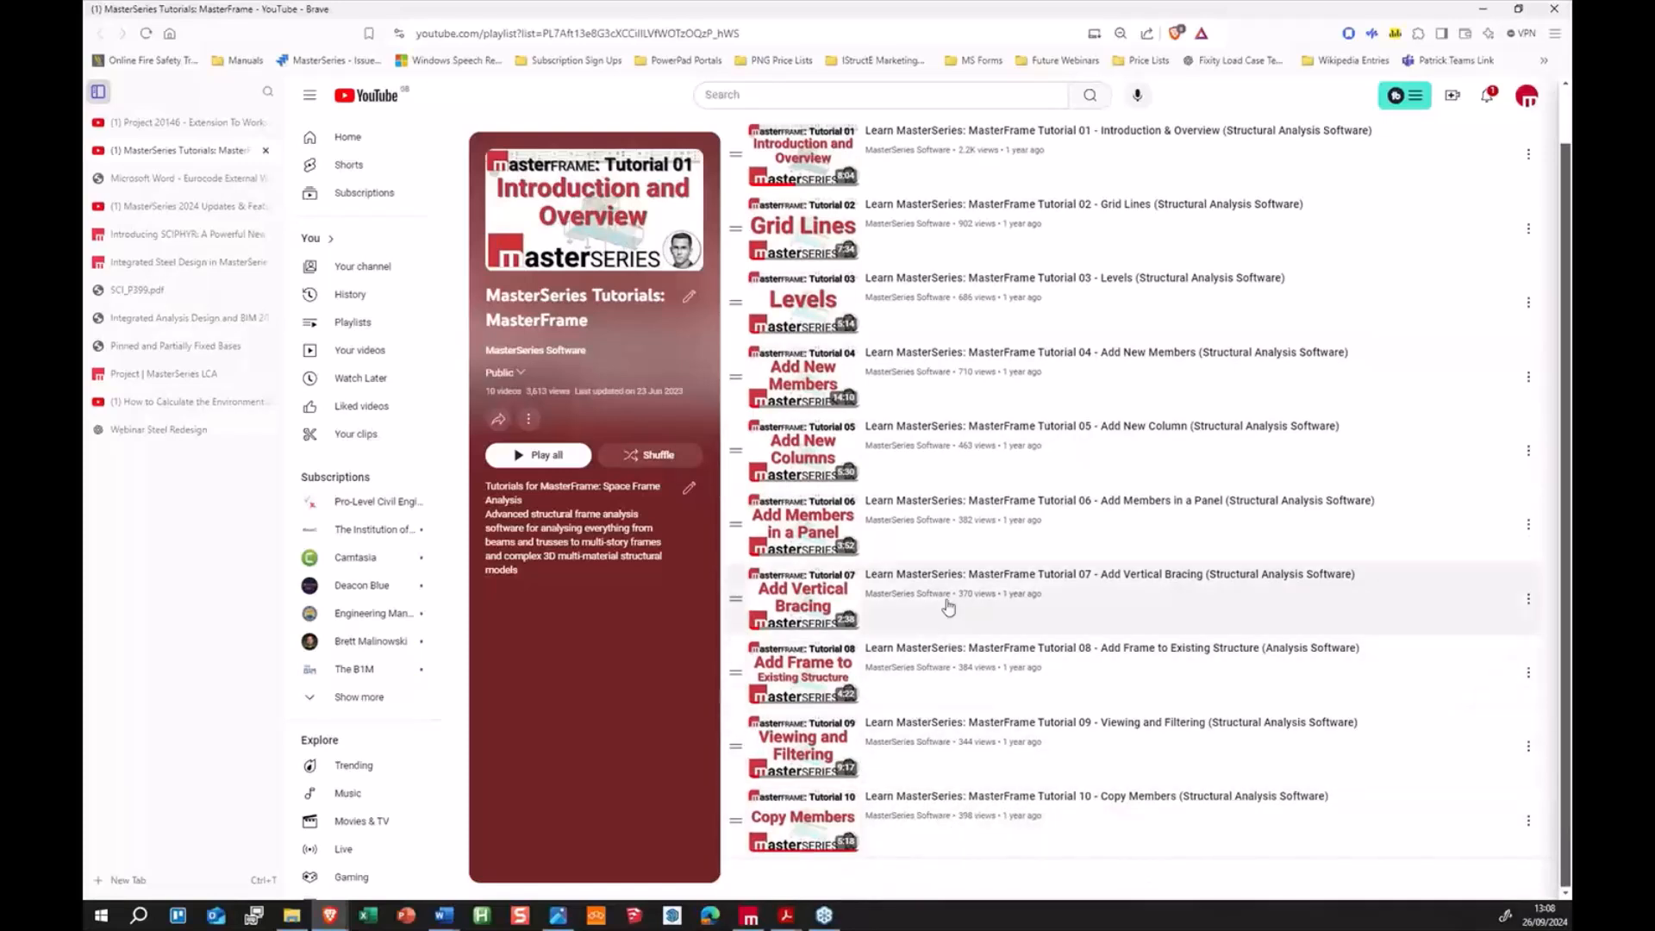
scroll(1017, 483, "up", 1)
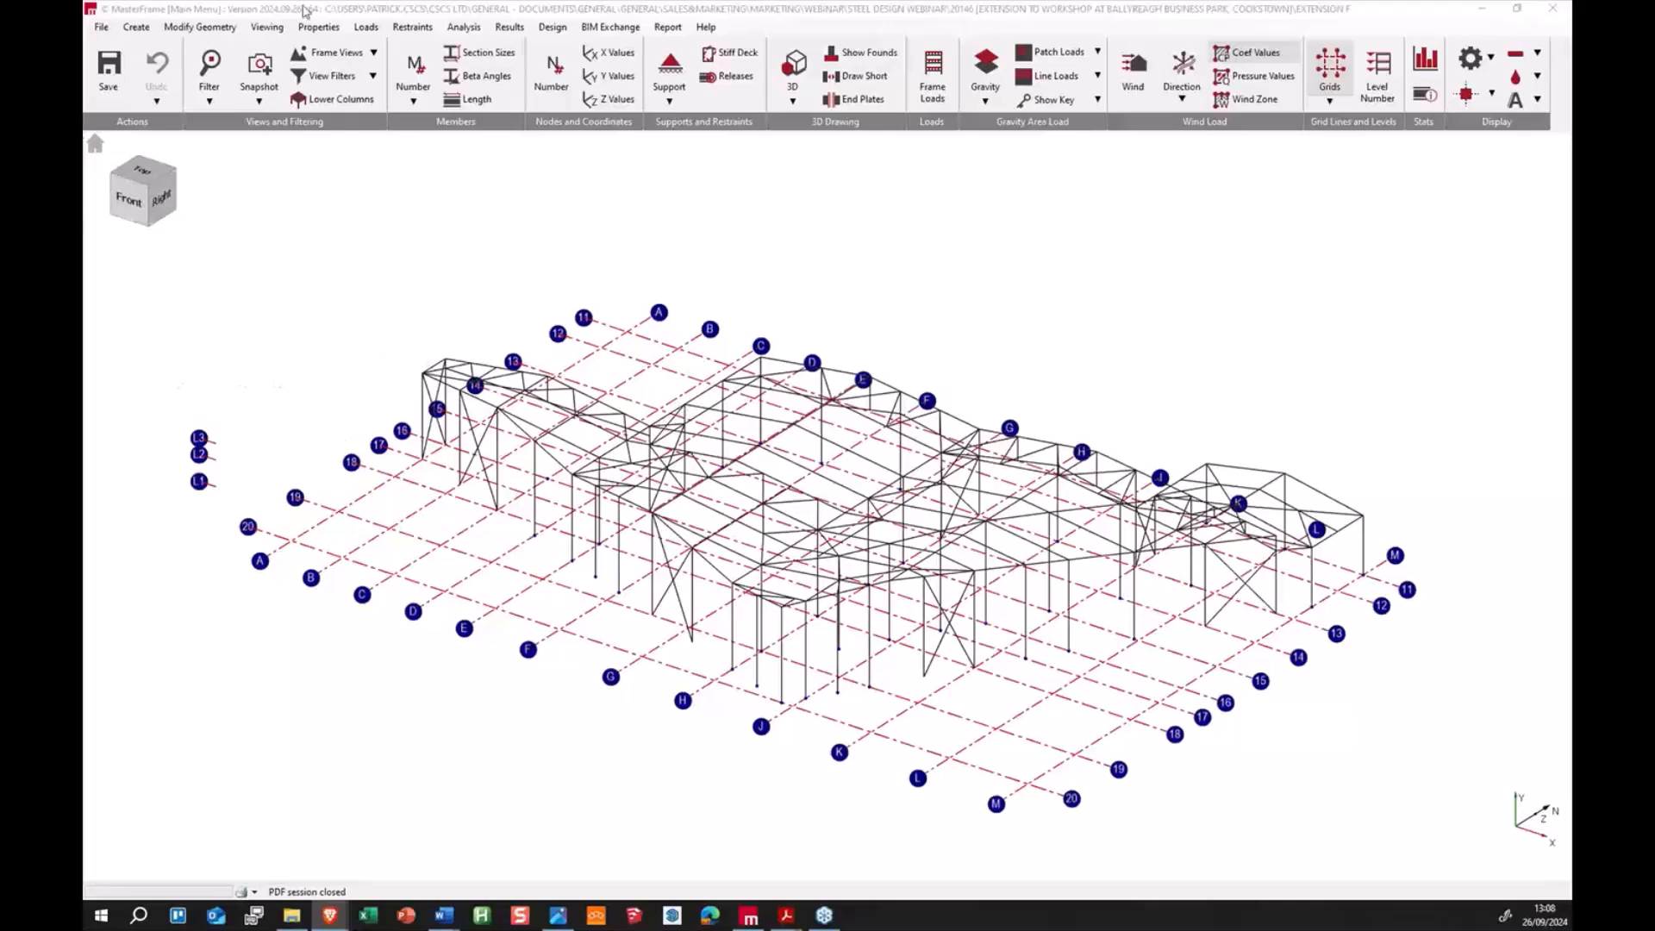
Step: Inspect a 406x178 UB 67 rafter in the member property editor with 3D drawing on, and open the member section editor
left_click(319, 27)
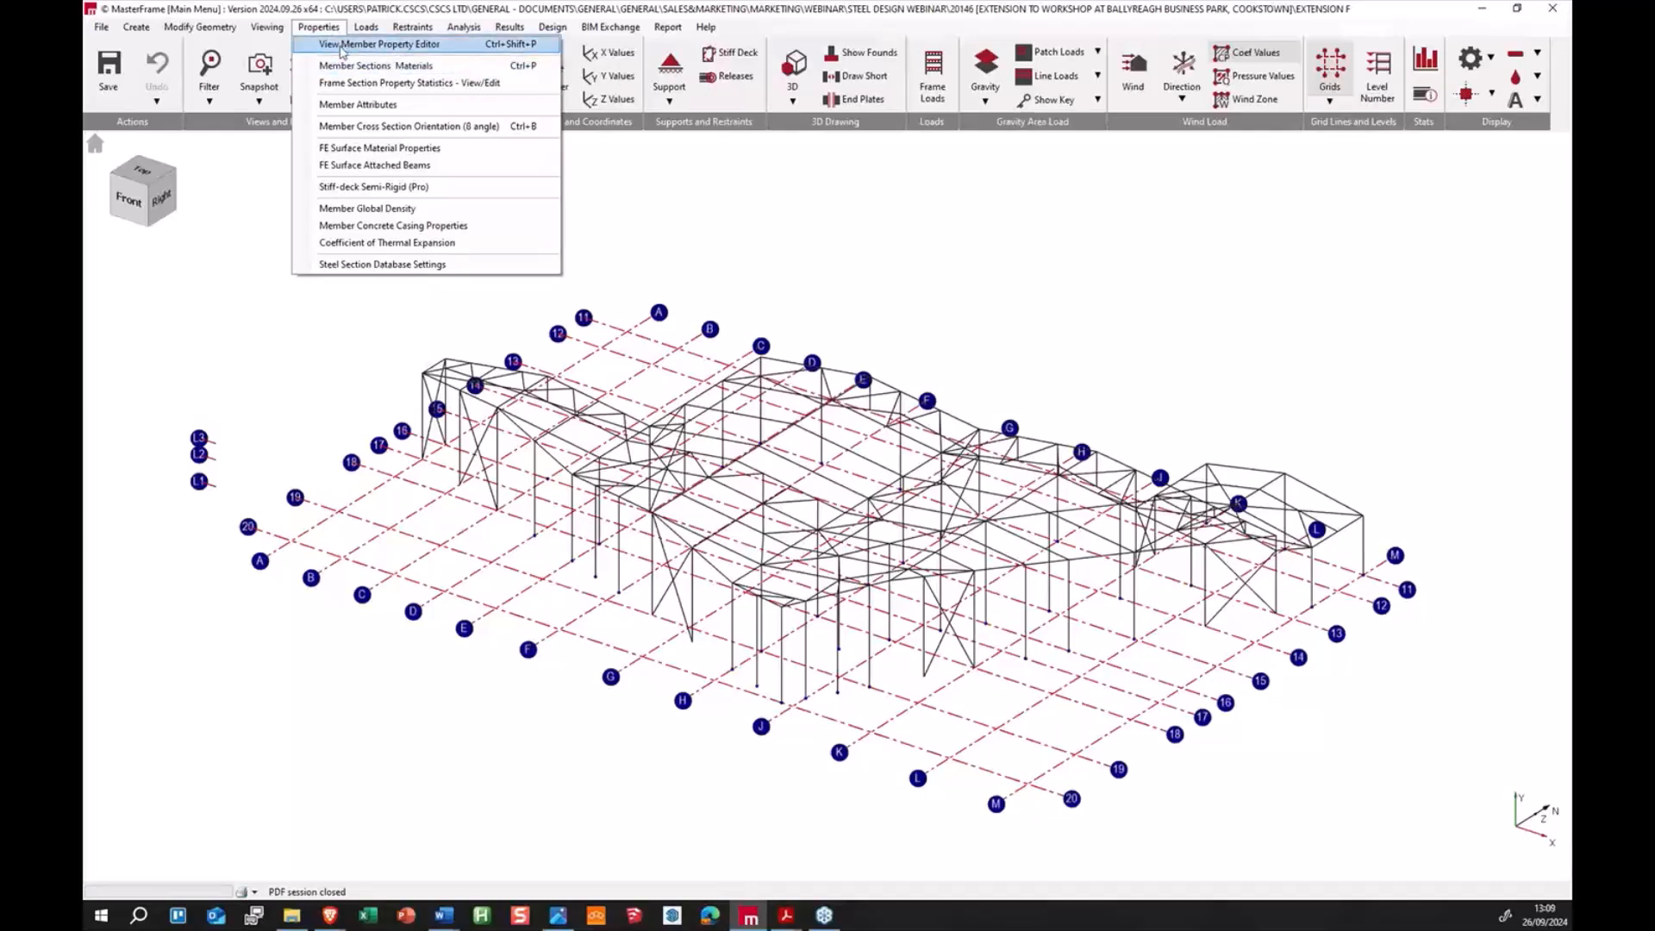
left_click(343, 45)
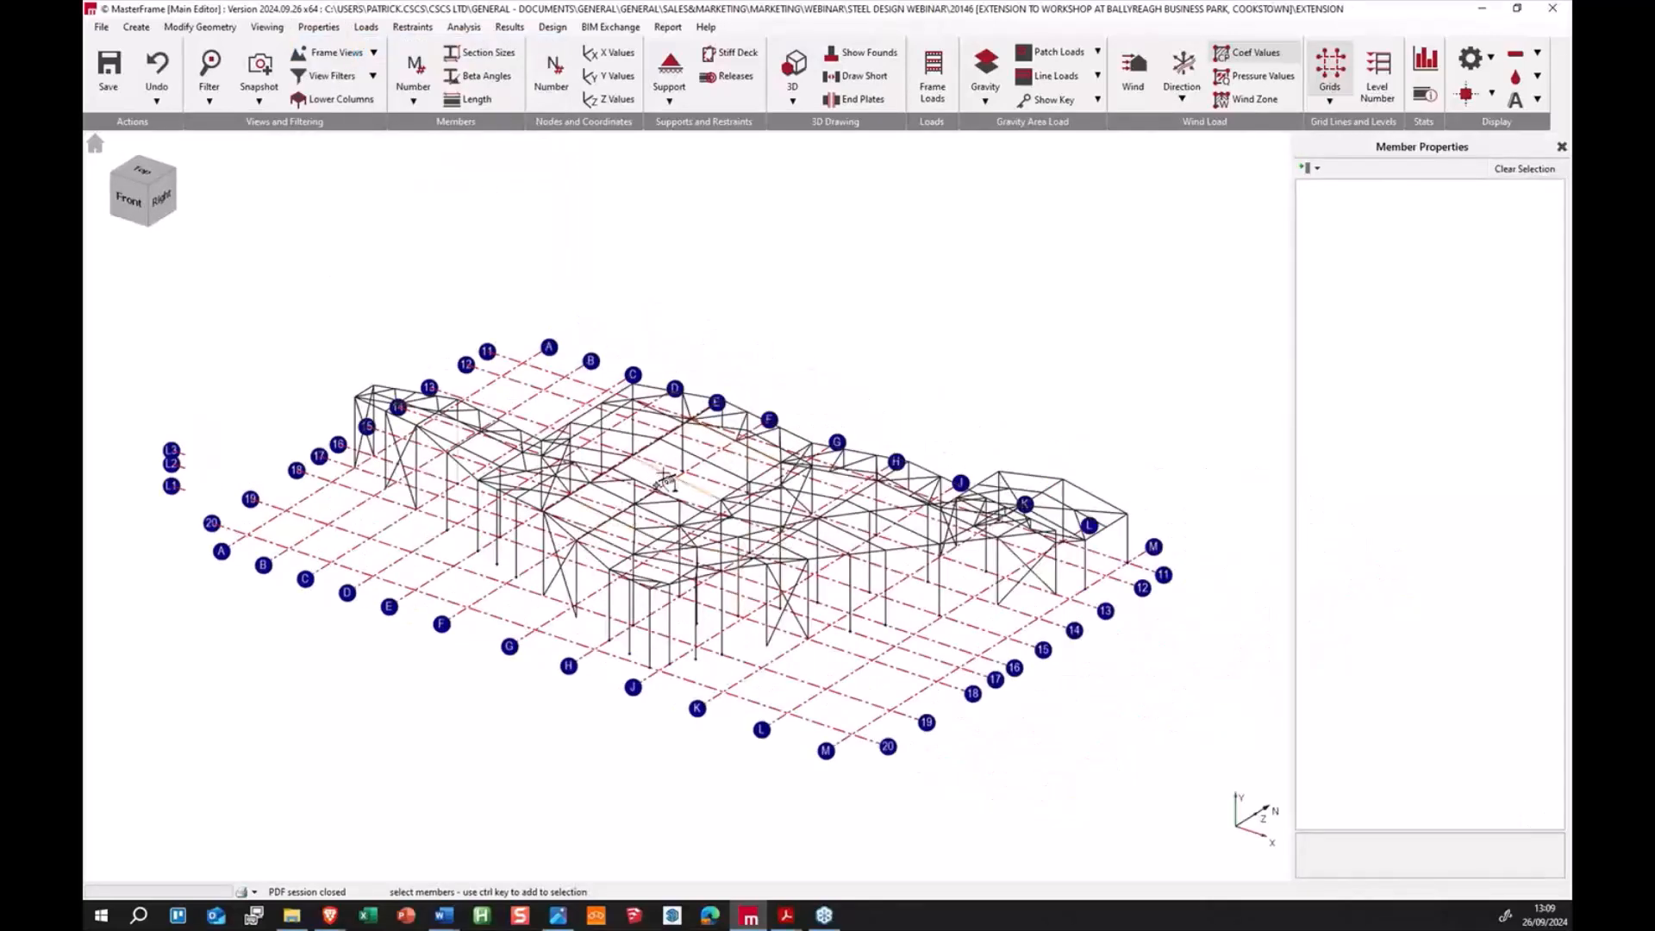
left_click(667, 475)
scroll(705, 476, "up", 3)
left_click(721, 464, "ctrl")
scroll(738, 444, "up", 3)
left_click(741, 409)
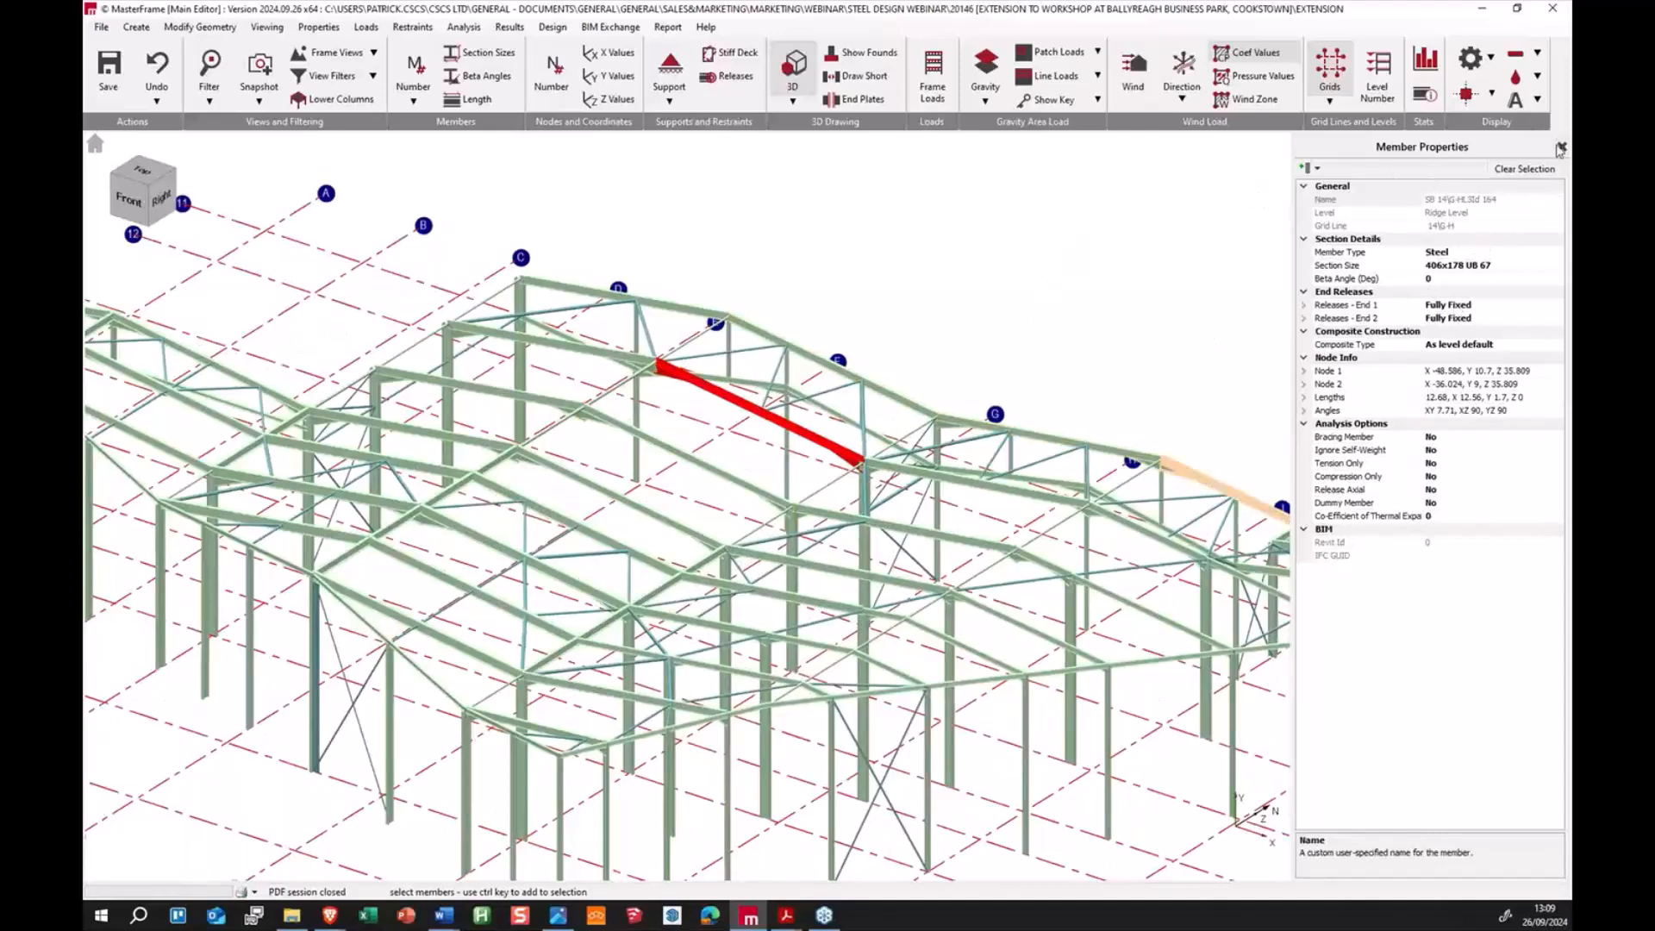
right_click(858, 287)
left_click(865, 397)
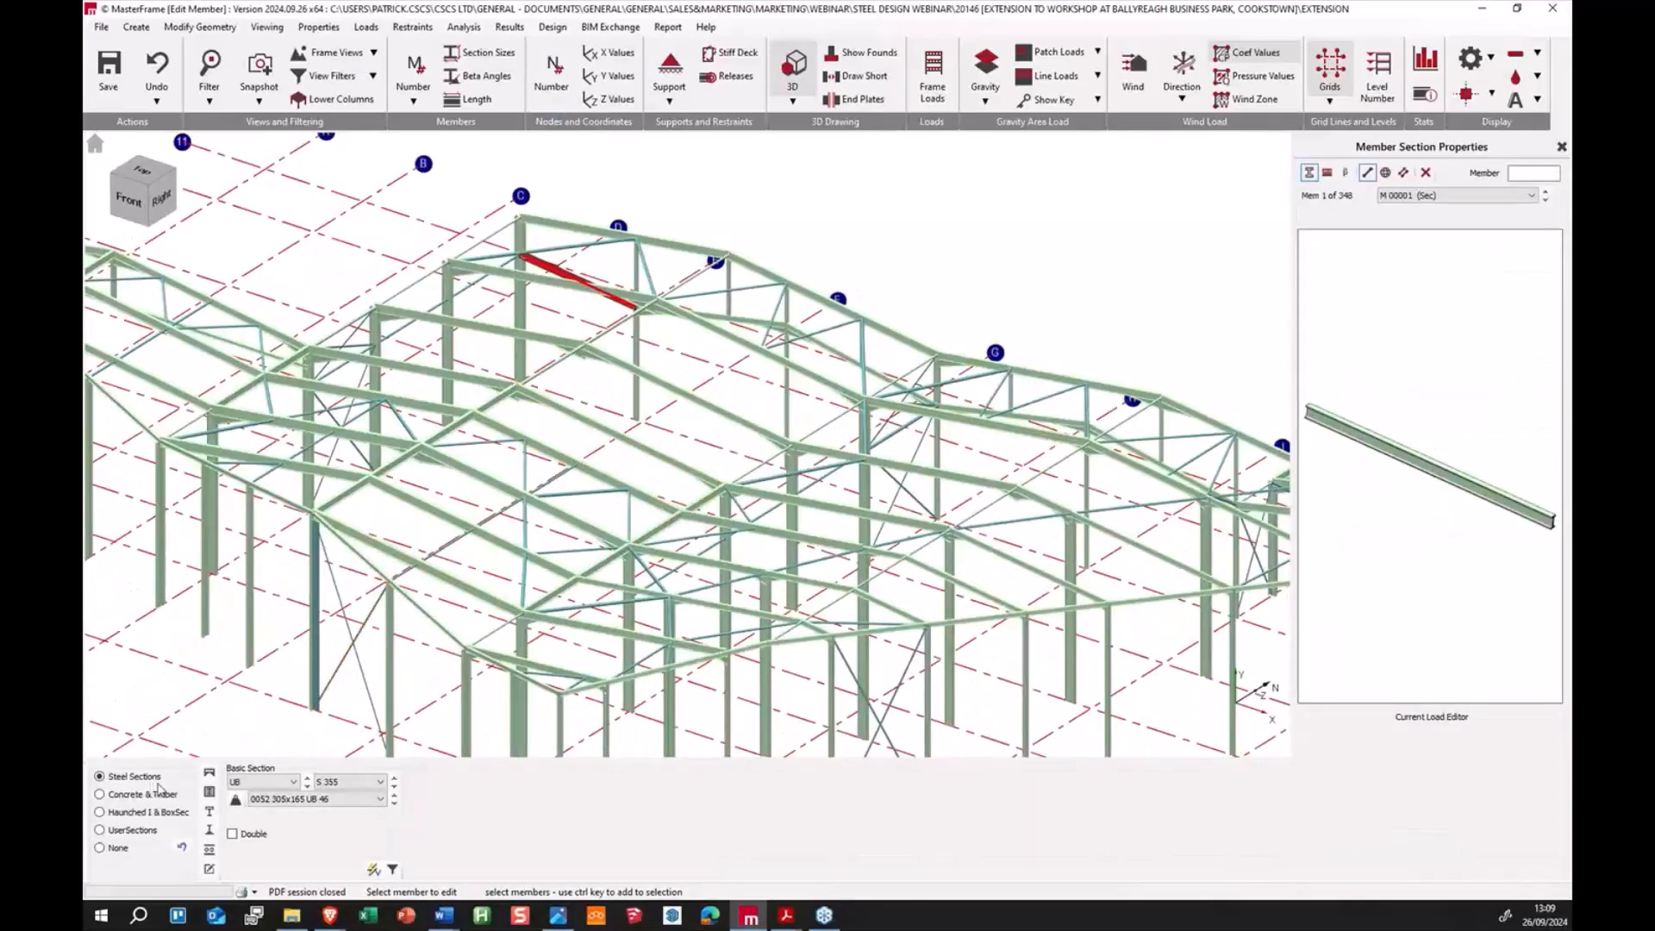
Step: Switch to the browser and read the Integrated Steel Design in MasterSeries 2024 article, including its Steel Section Selector update
key("alt+Tab")
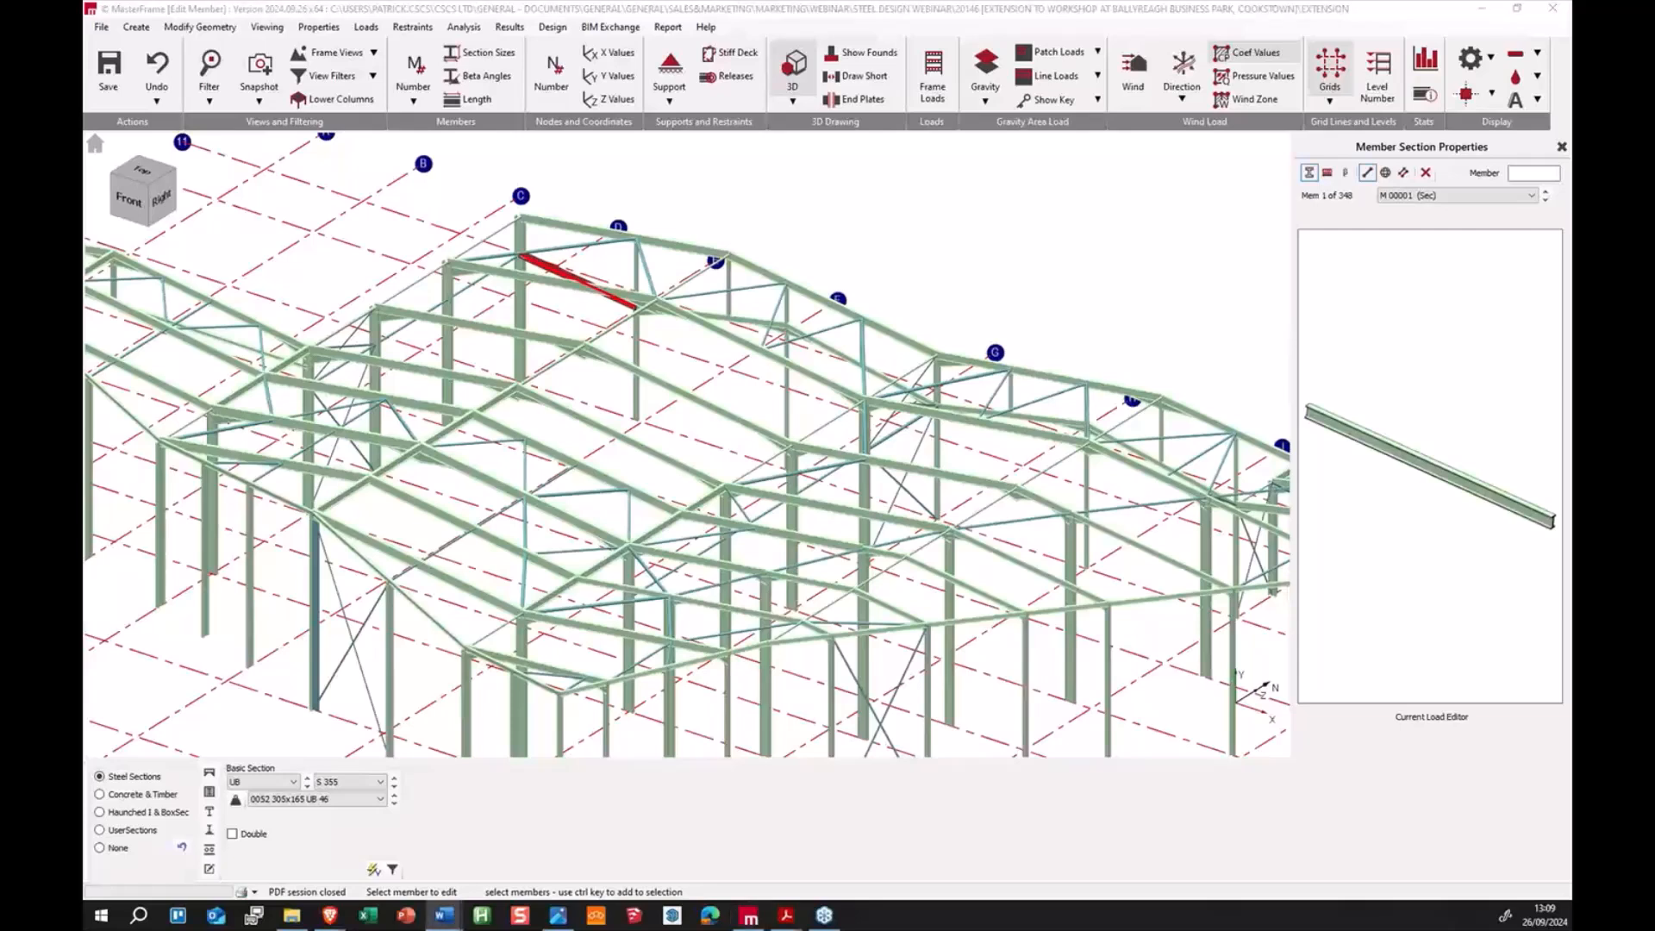
key("alt+Tab")
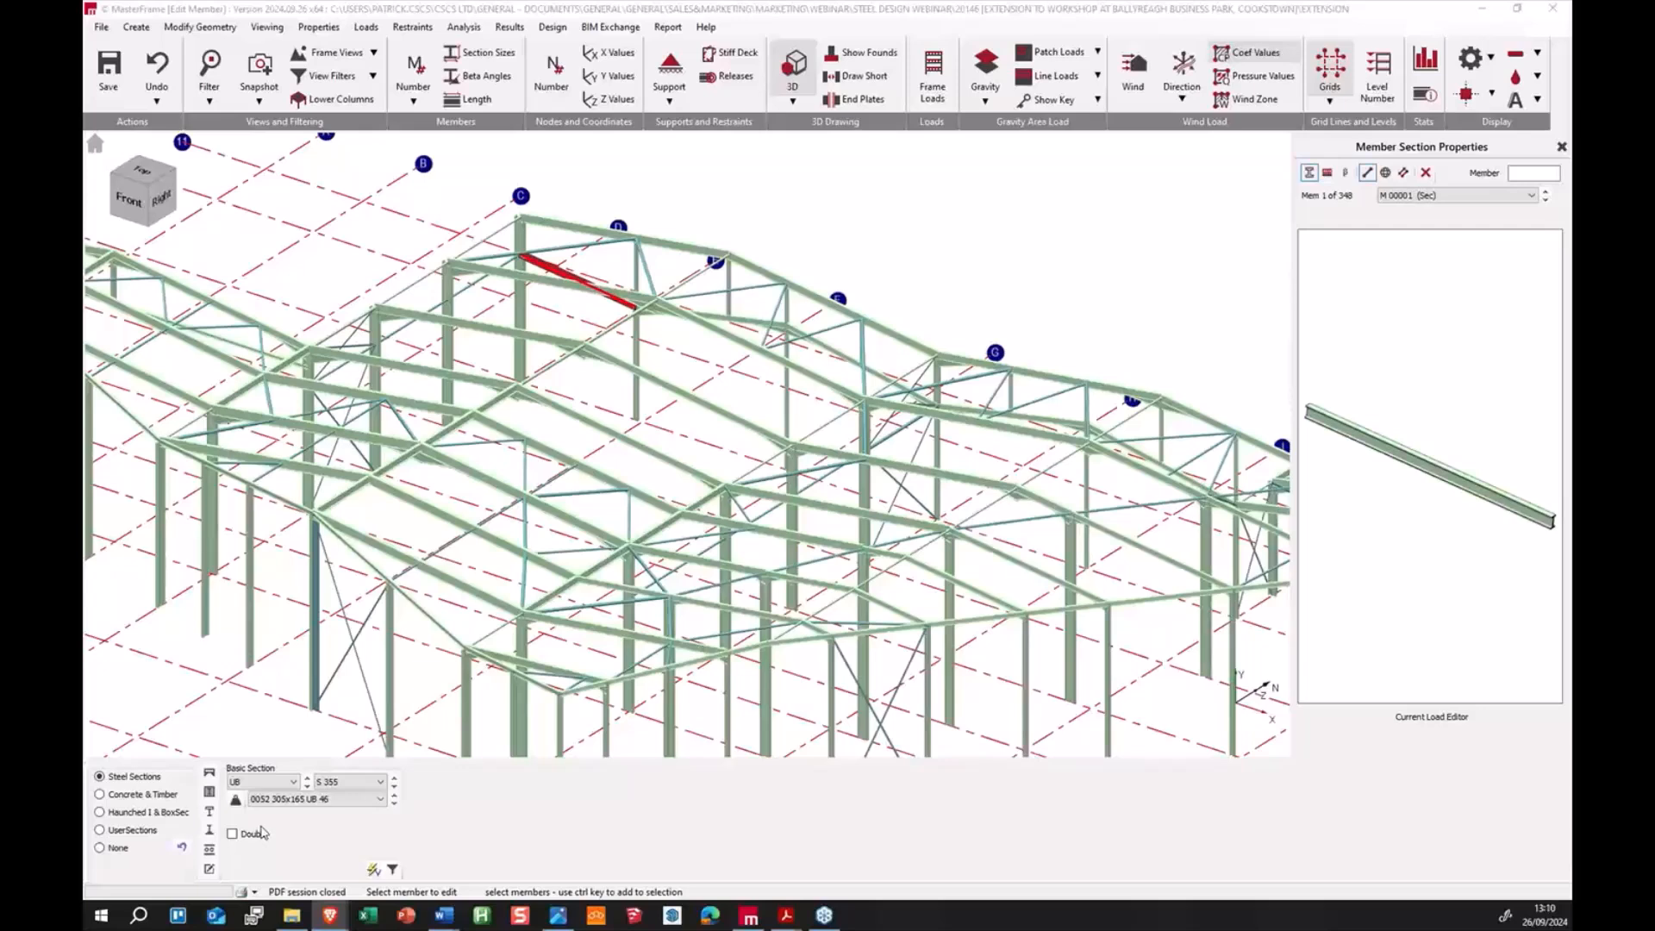
left_click(209, 831)
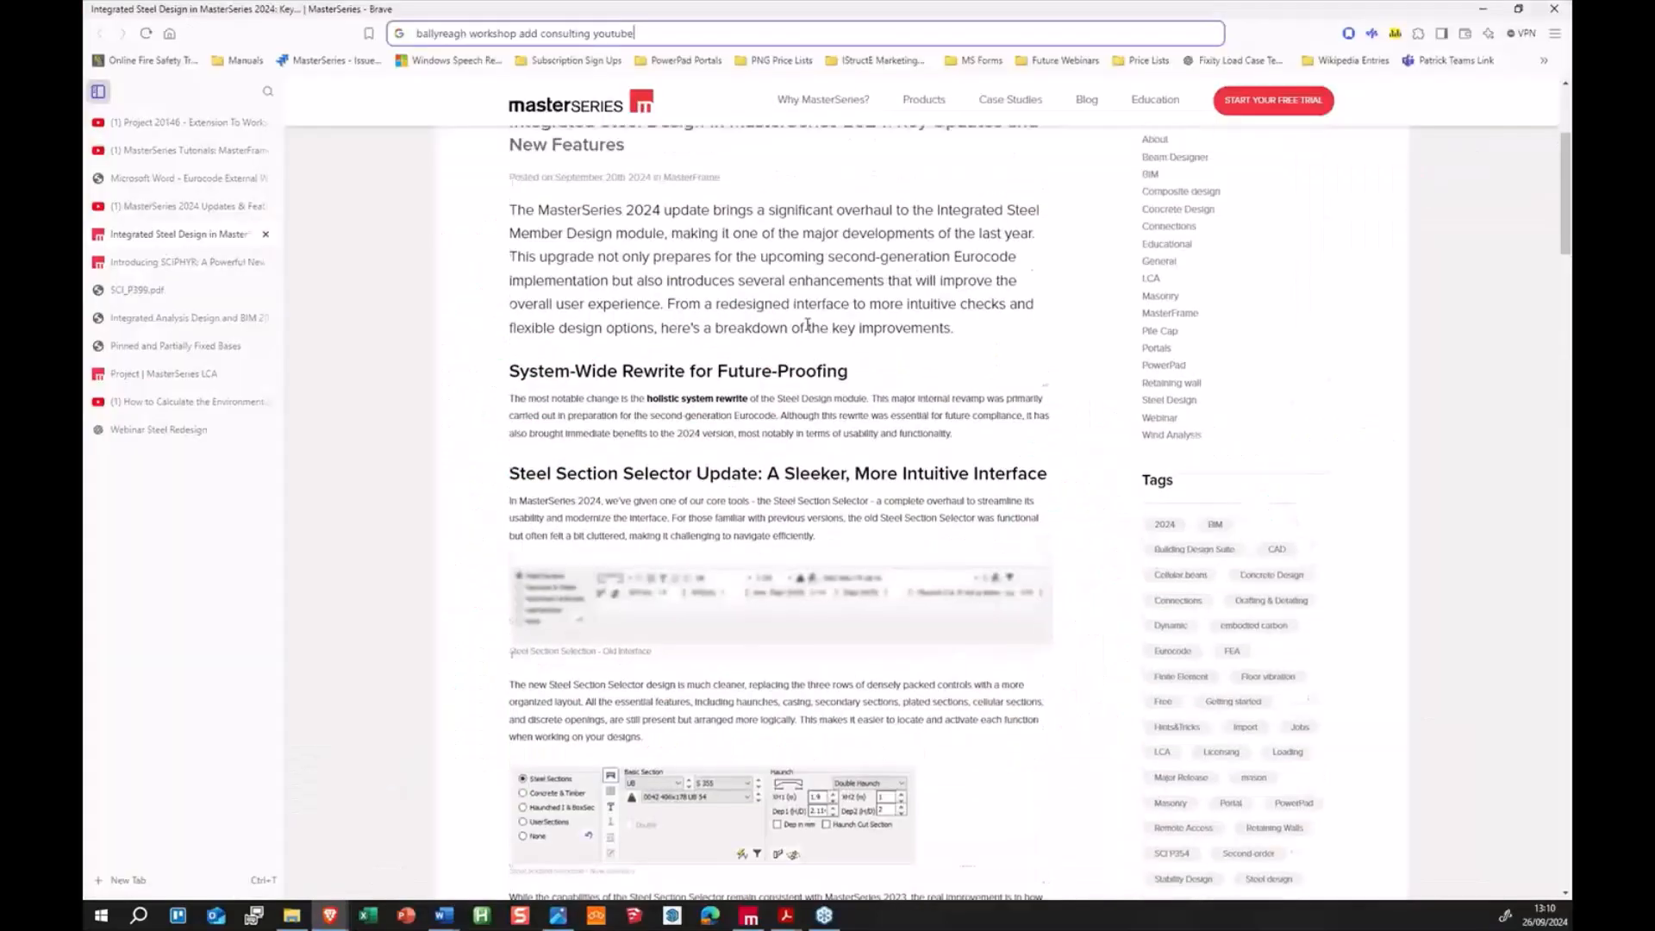
scroll(805, 325, "up", 2)
left_click_drag(1564, 158, 1561, 213)
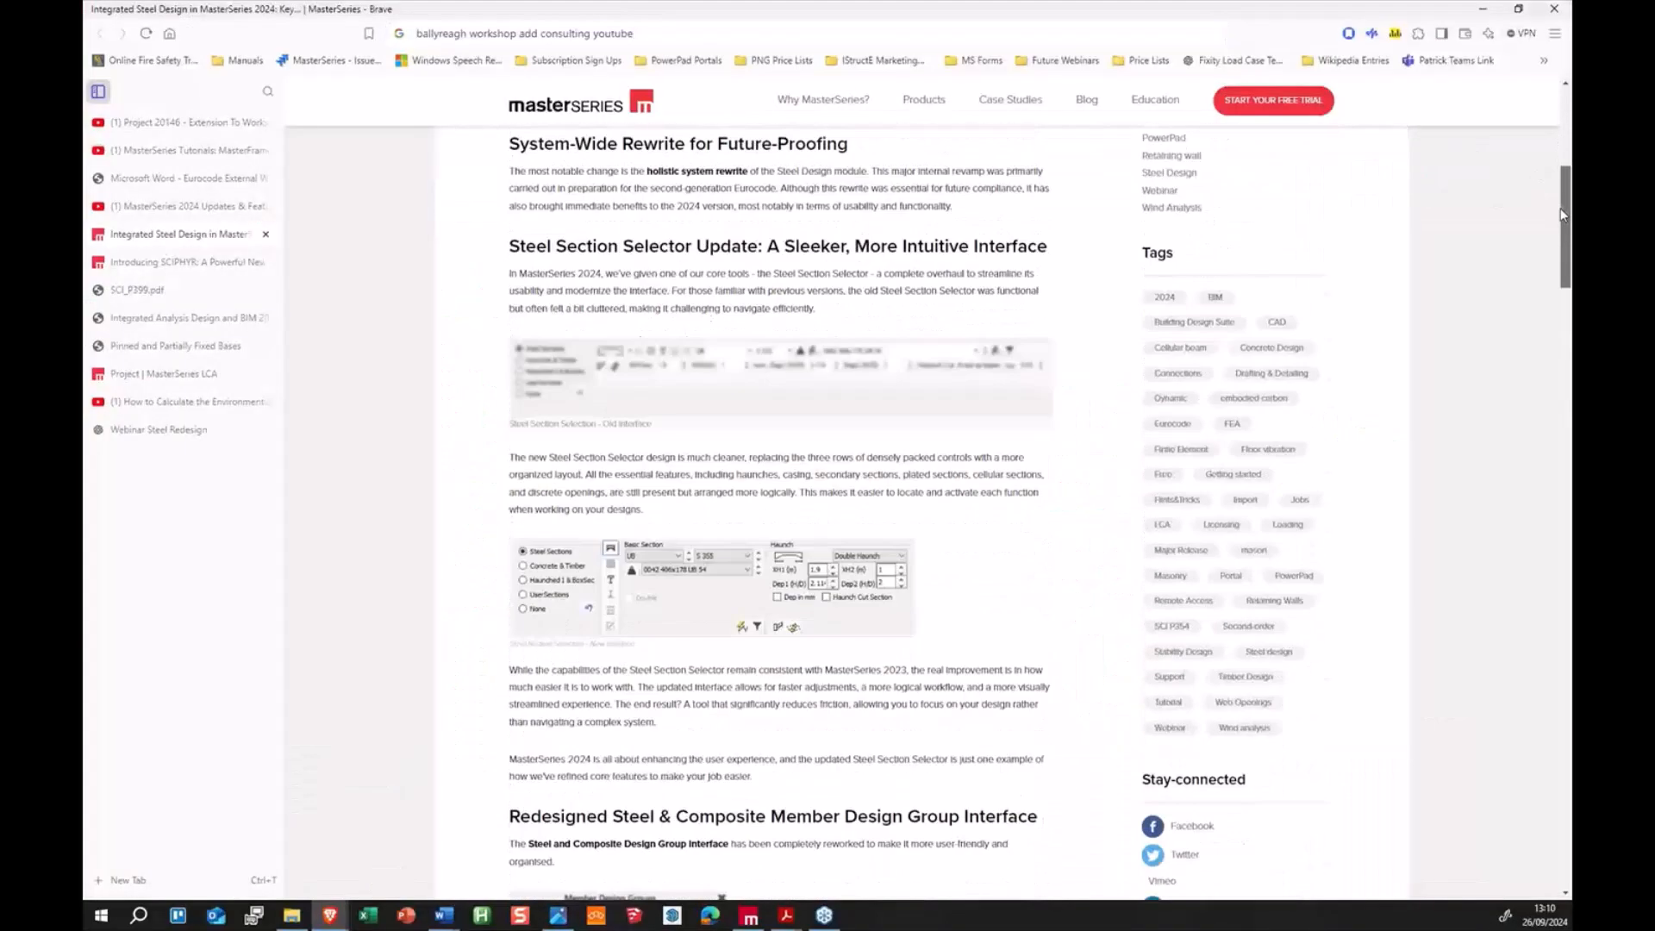
left_click_drag(1560, 214, 1538, 771)
left_click_drag(944, 12, 1570, 302)
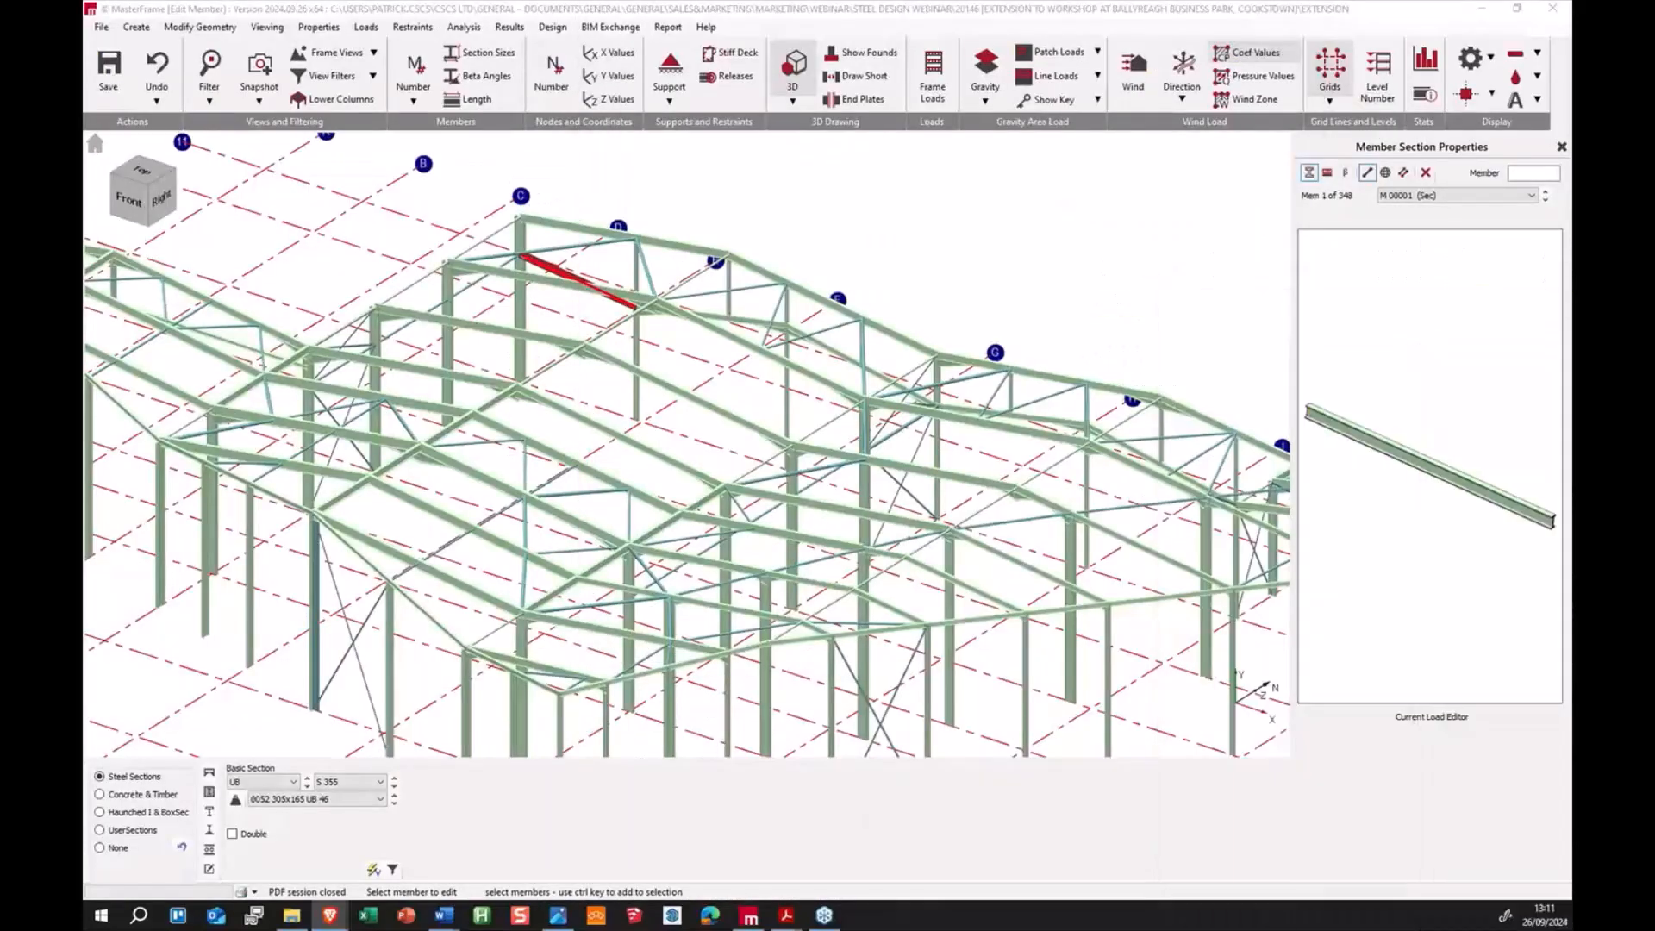
Step: Remove the double haunch from the 406x178 UB 67 rafter and give it a single haunch
left_click(718, 415)
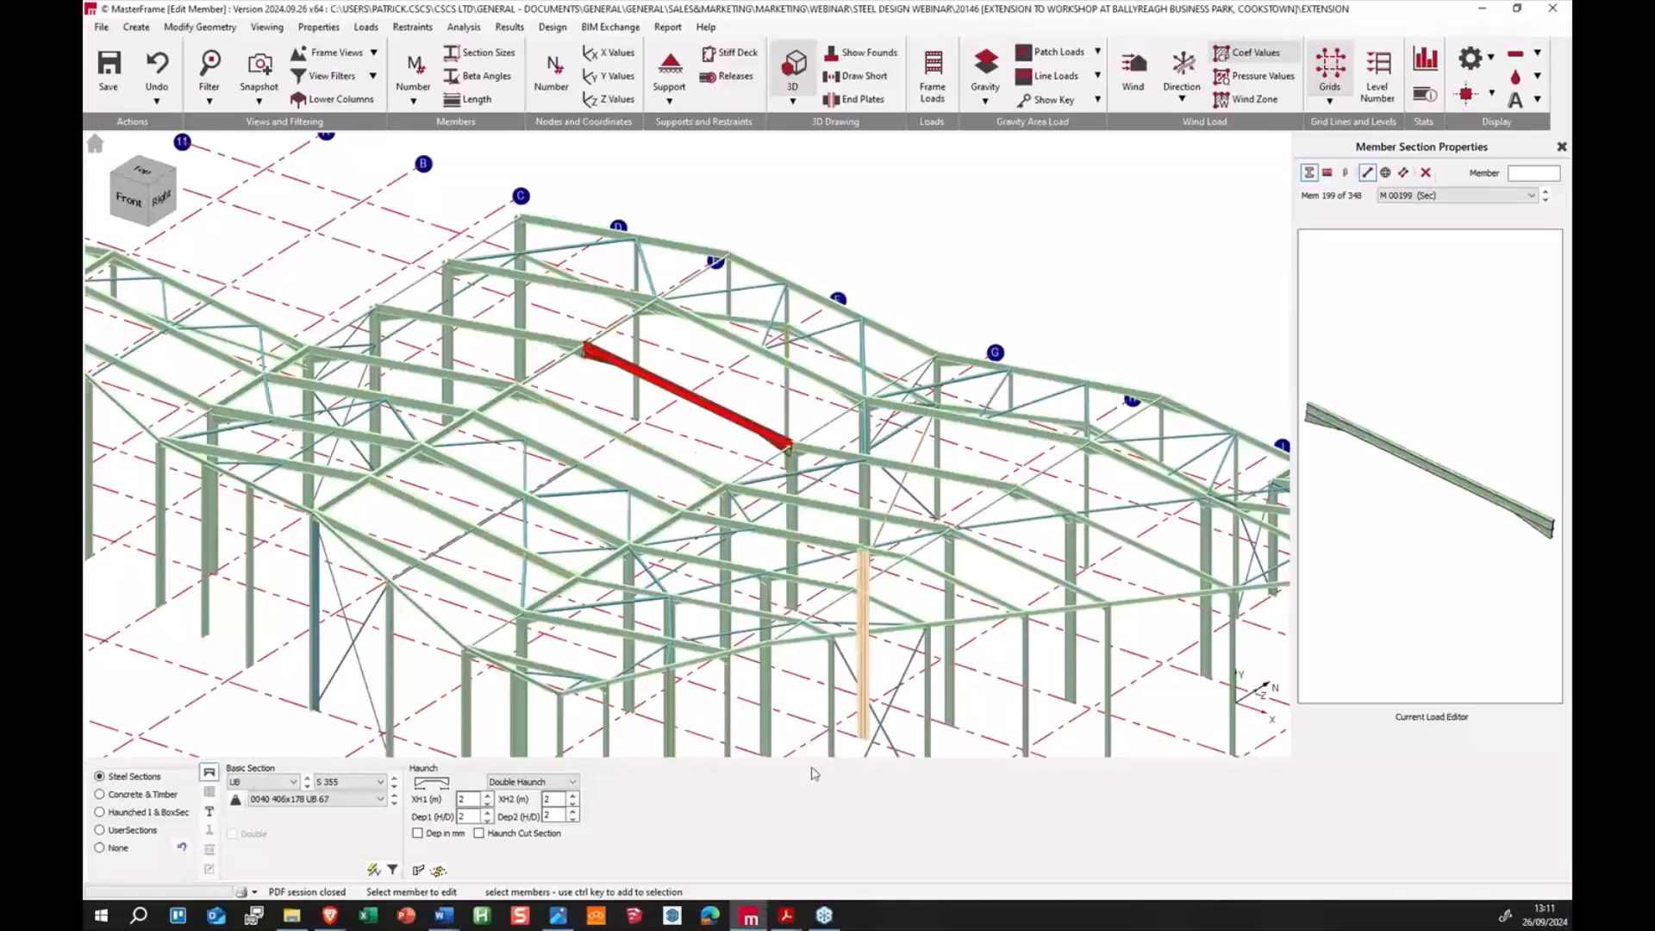
left_click(207, 773)
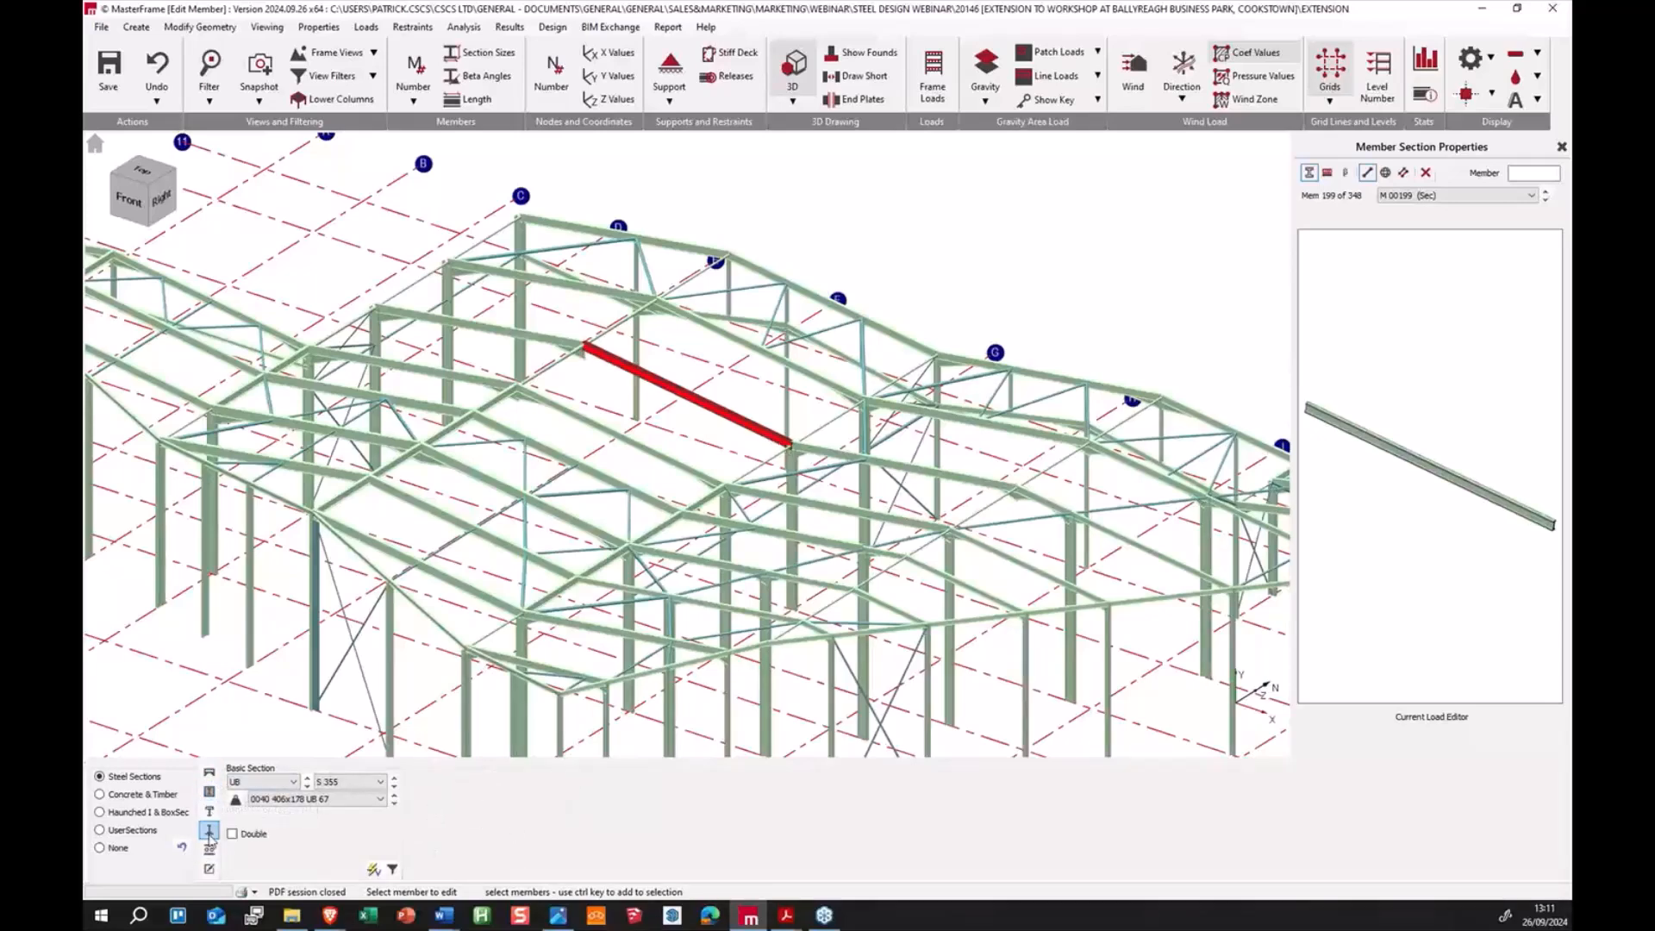
left_click(210, 772)
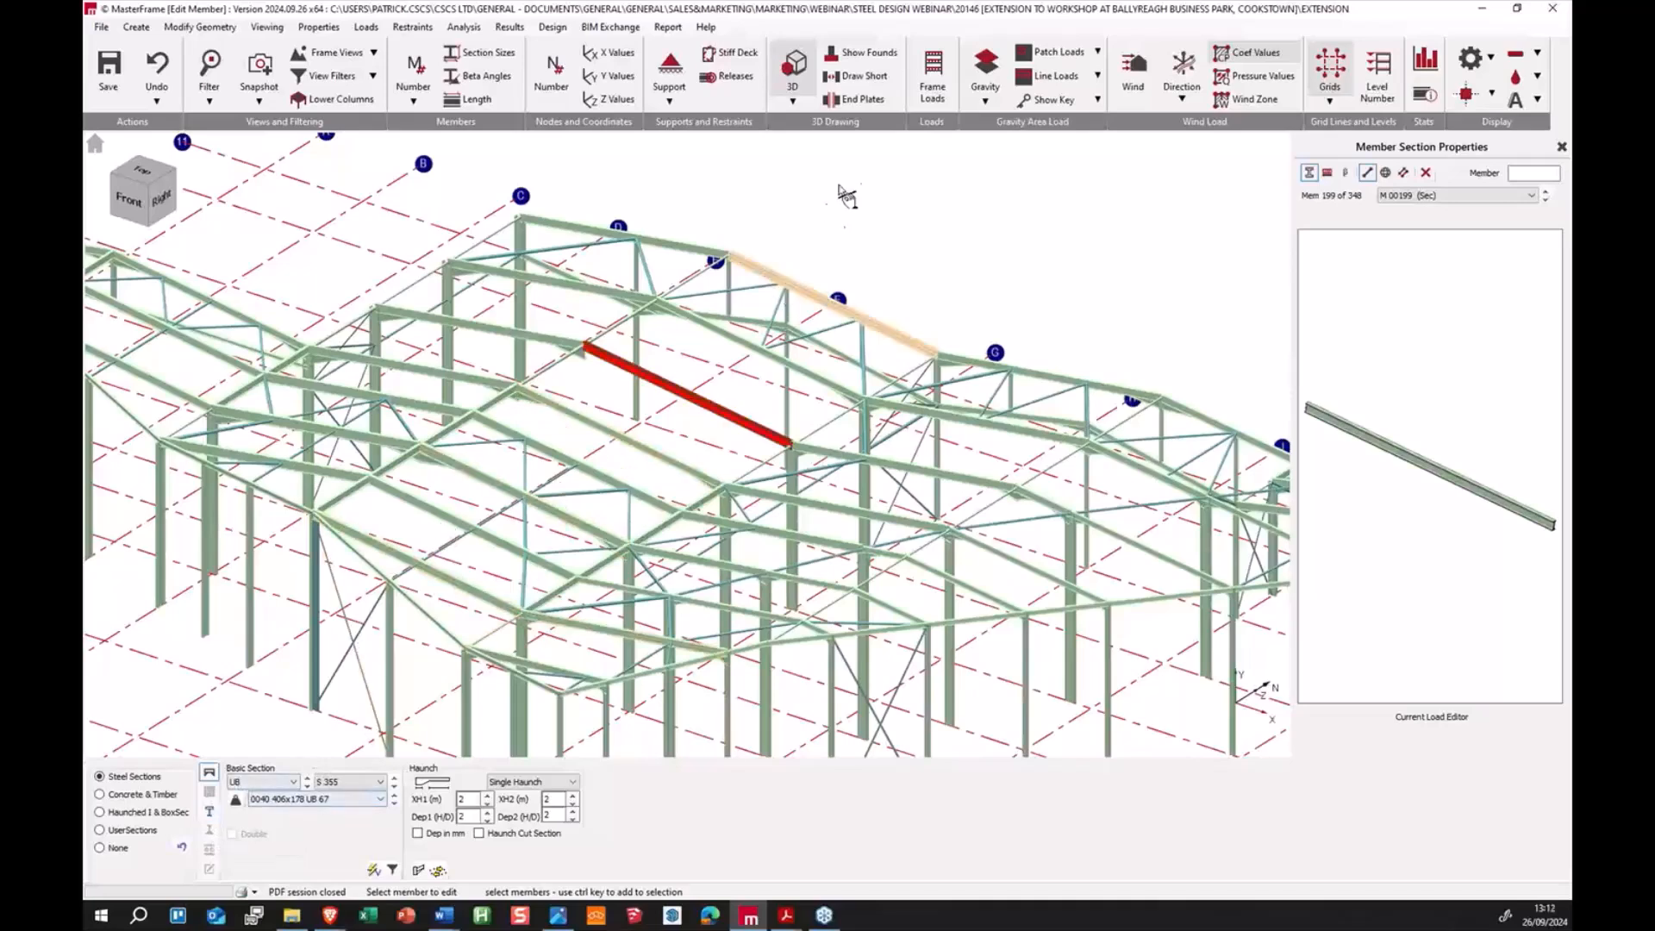
Step: Inspect the assigned sections of a CHS bracing member and a UB roof beam in the wireframe model
left_click(646, 454)
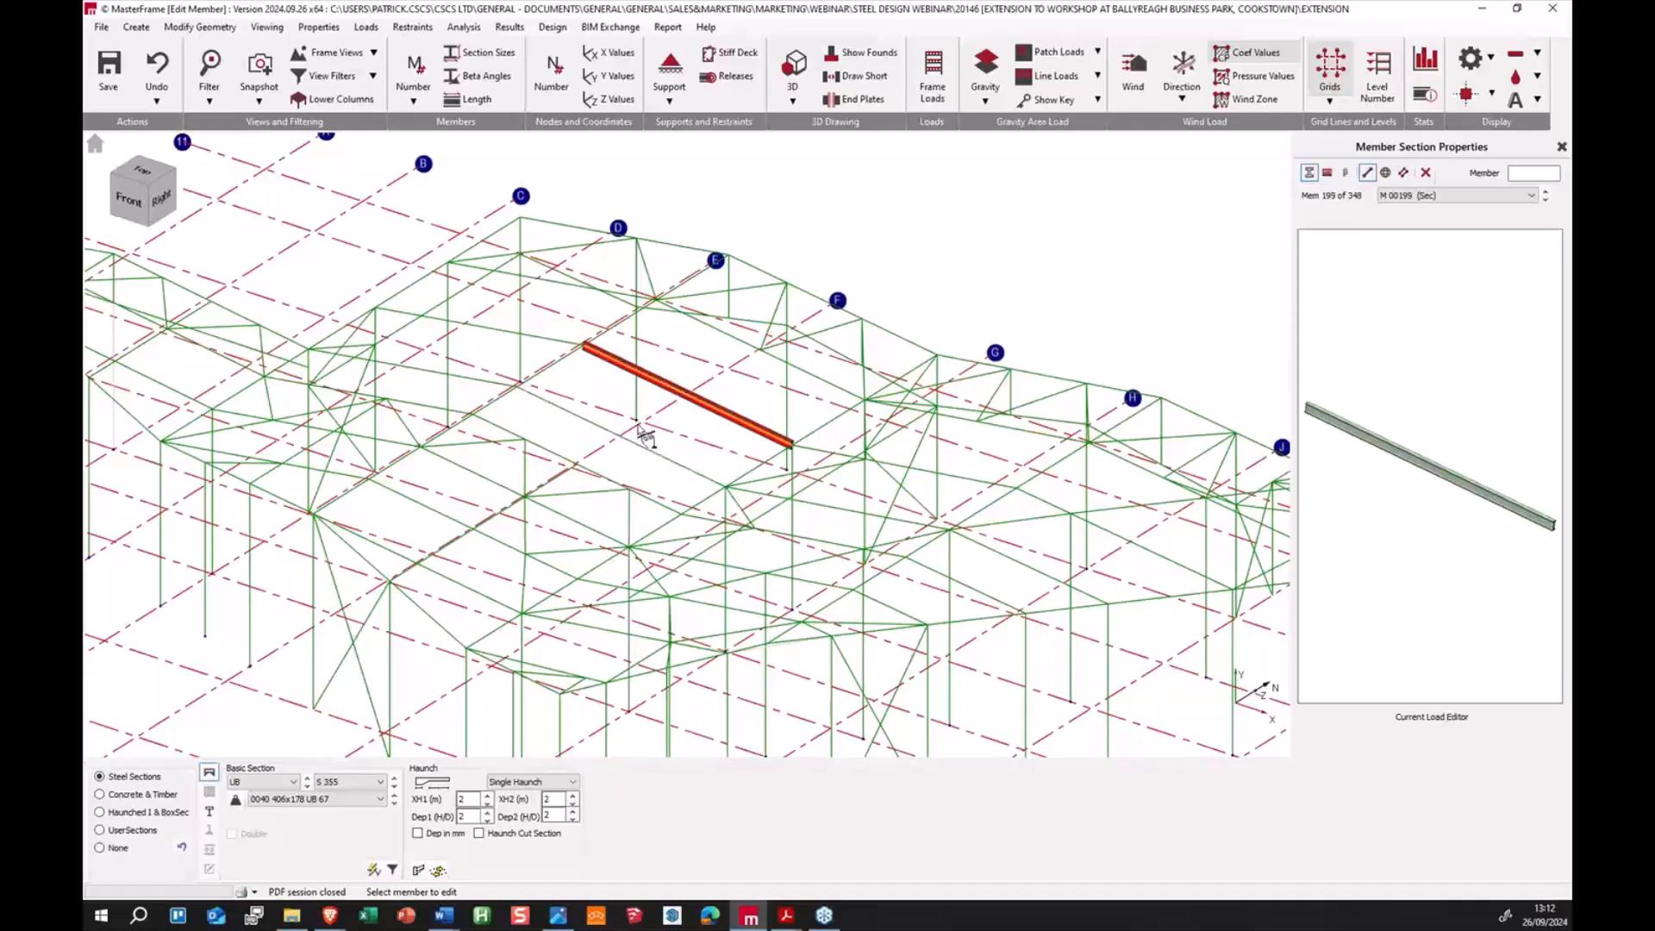
left_click(591, 494)
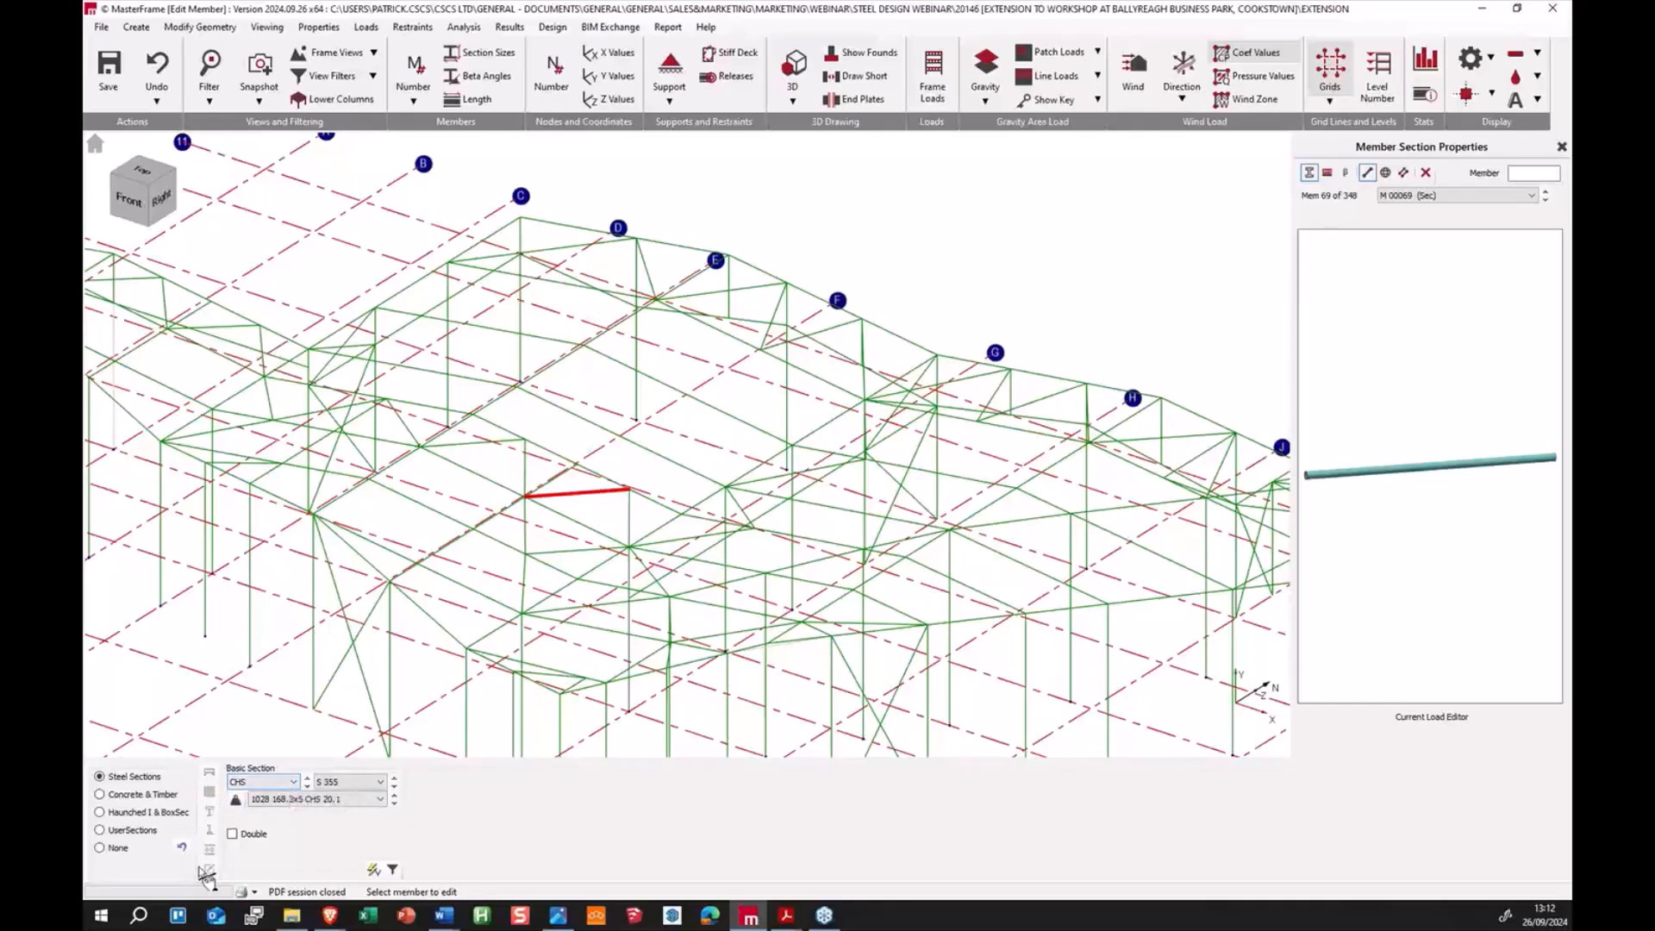
left_click(602, 576)
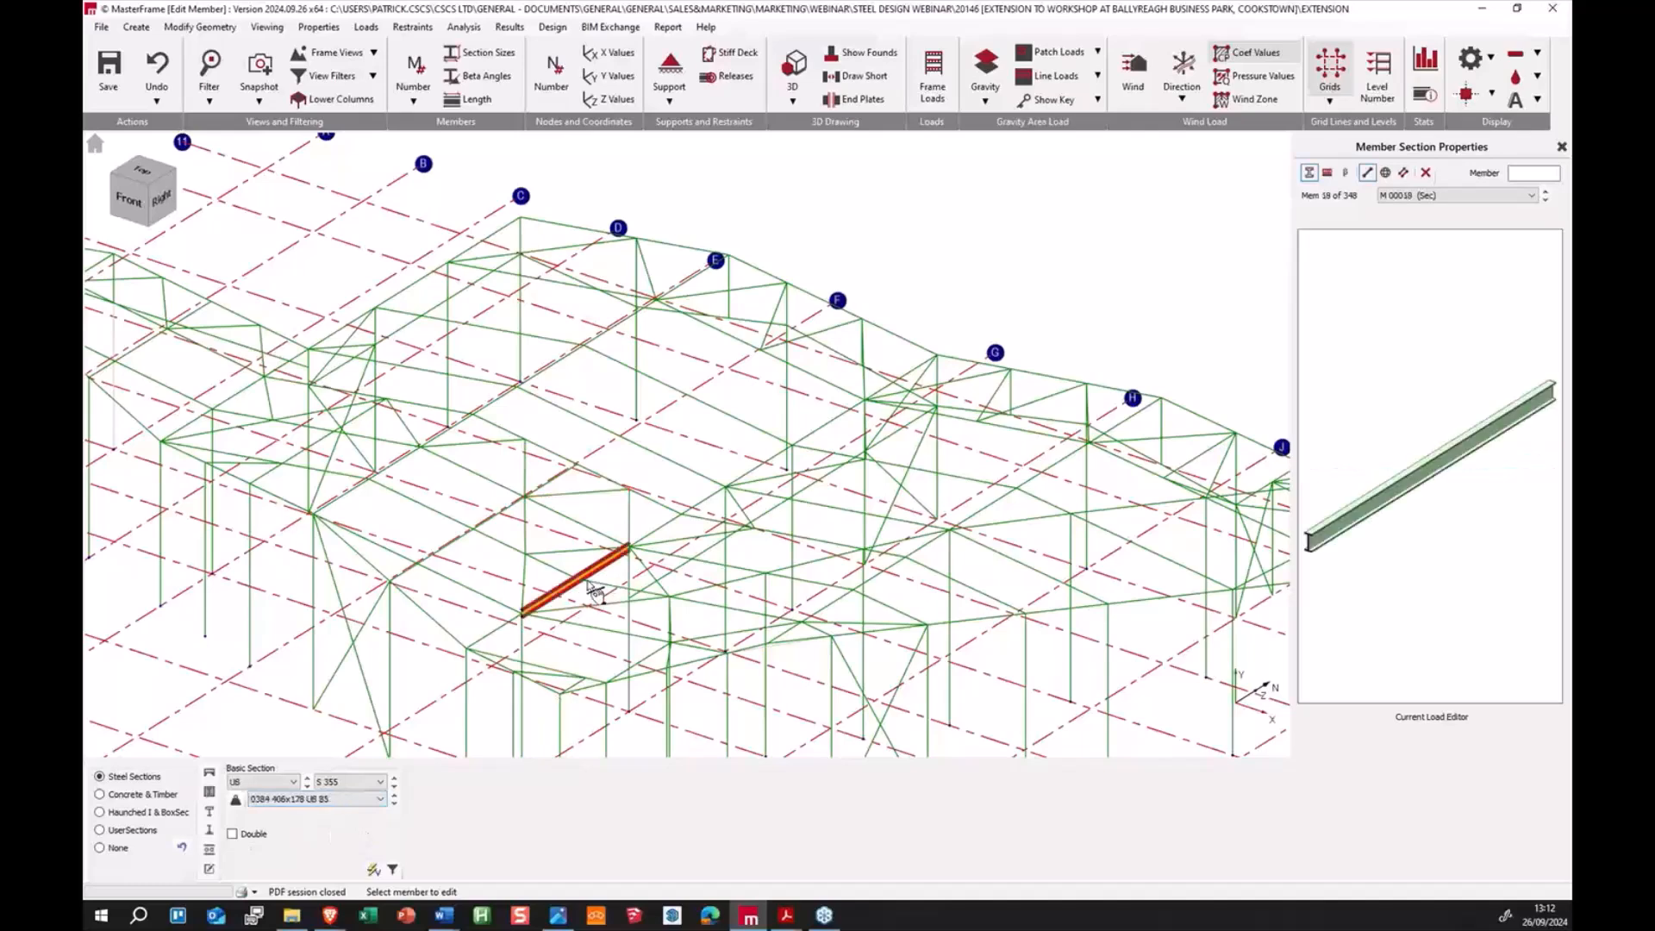
Step: Examine the secondary section, additional plates and concrete casing options for the 533x210 UB 92 column near grid H
middle_click_drag(520, 670, 595, 543)
left_click(536, 604)
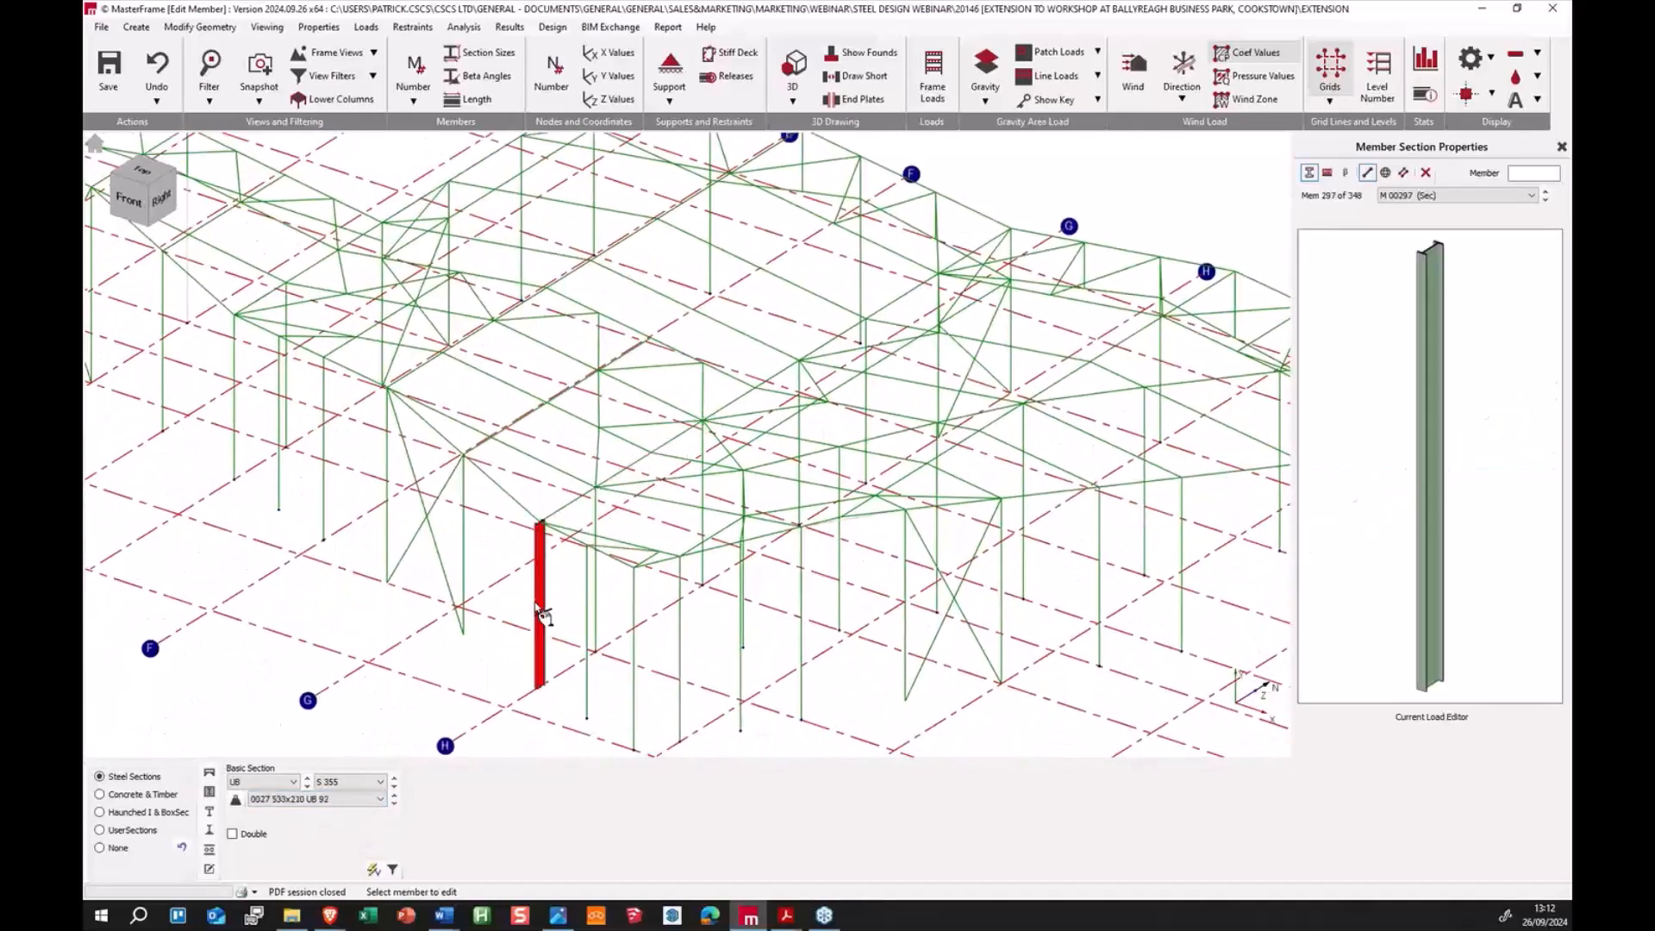
left_click(209, 813)
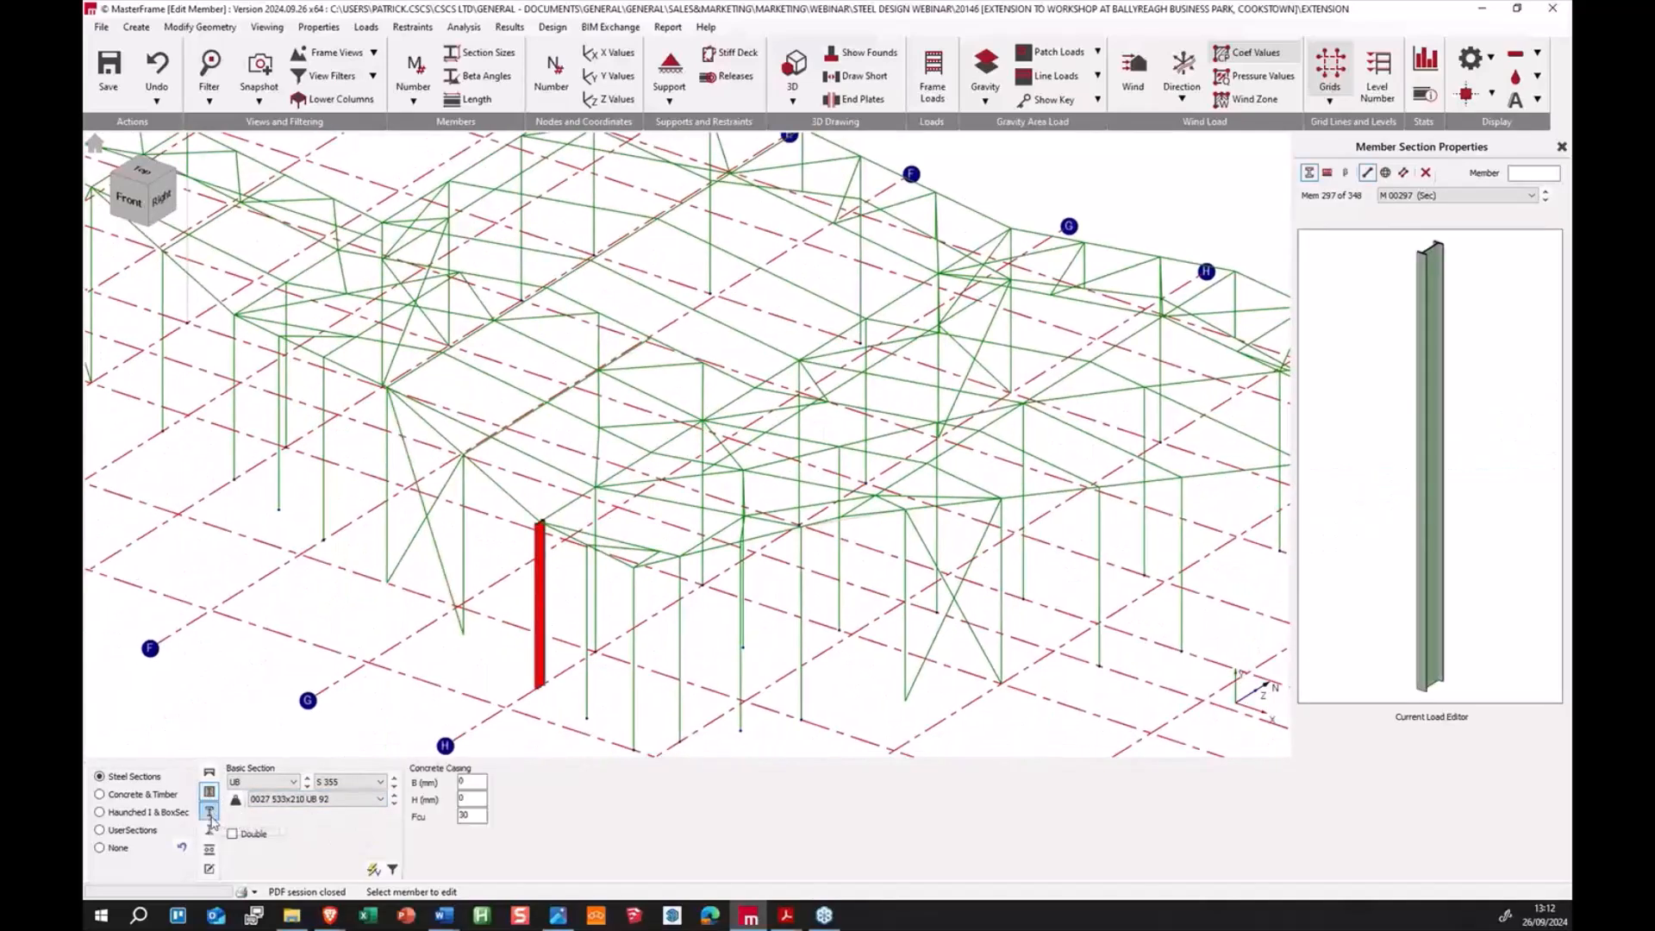
left_click(209, 831)
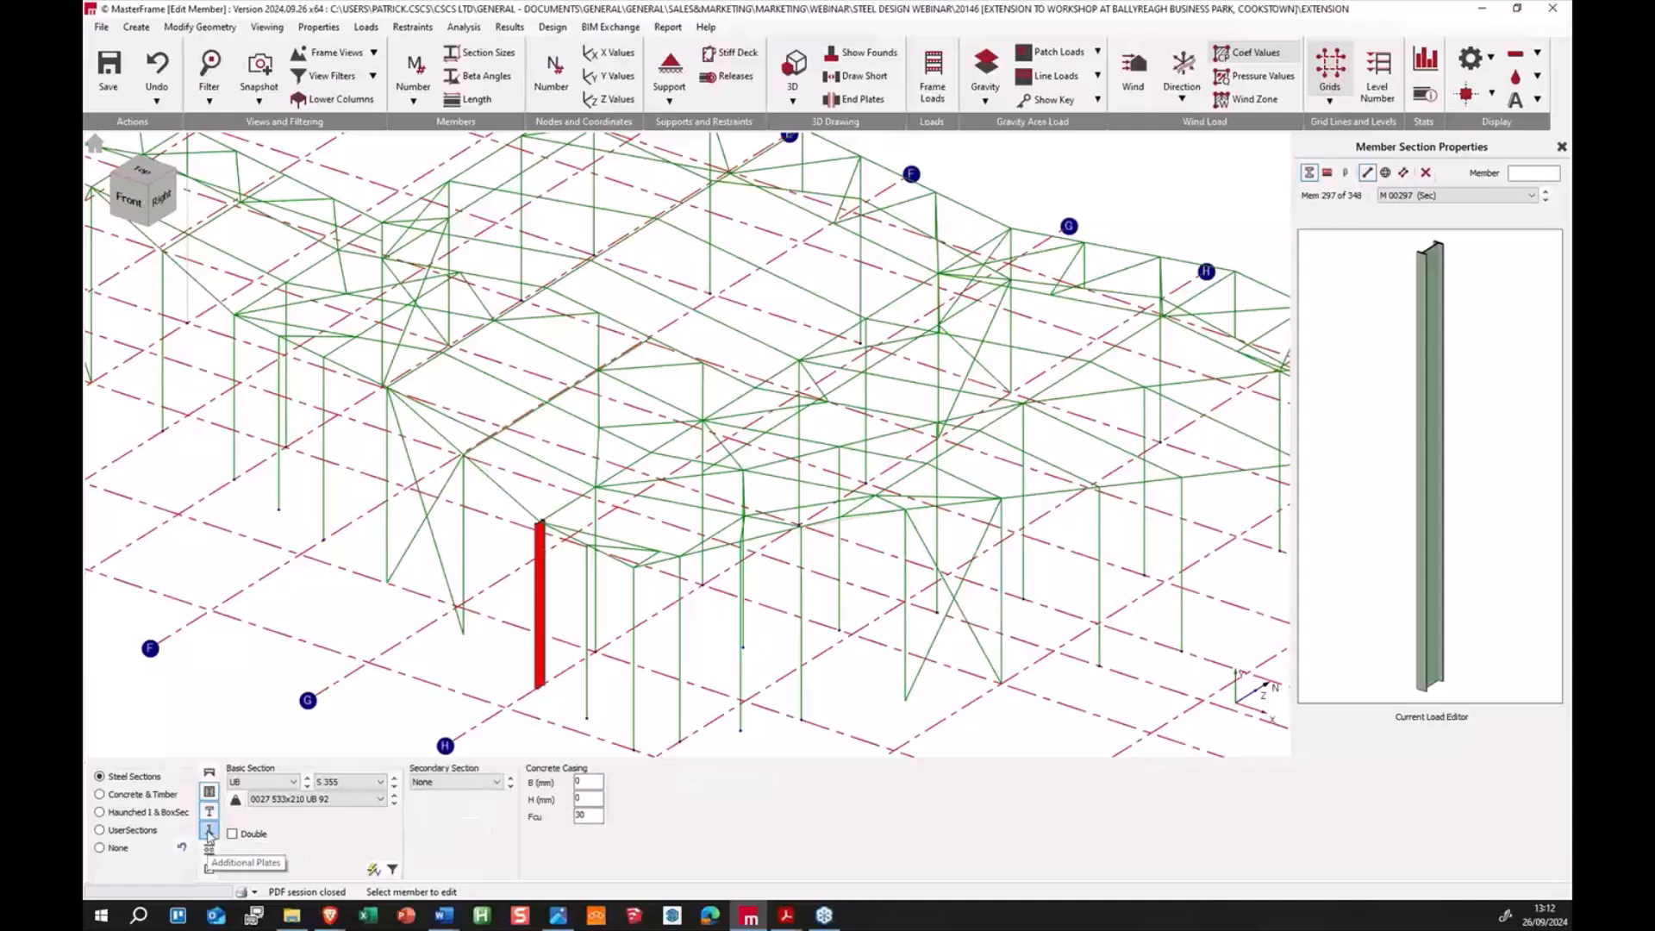
left_click(209, 849)
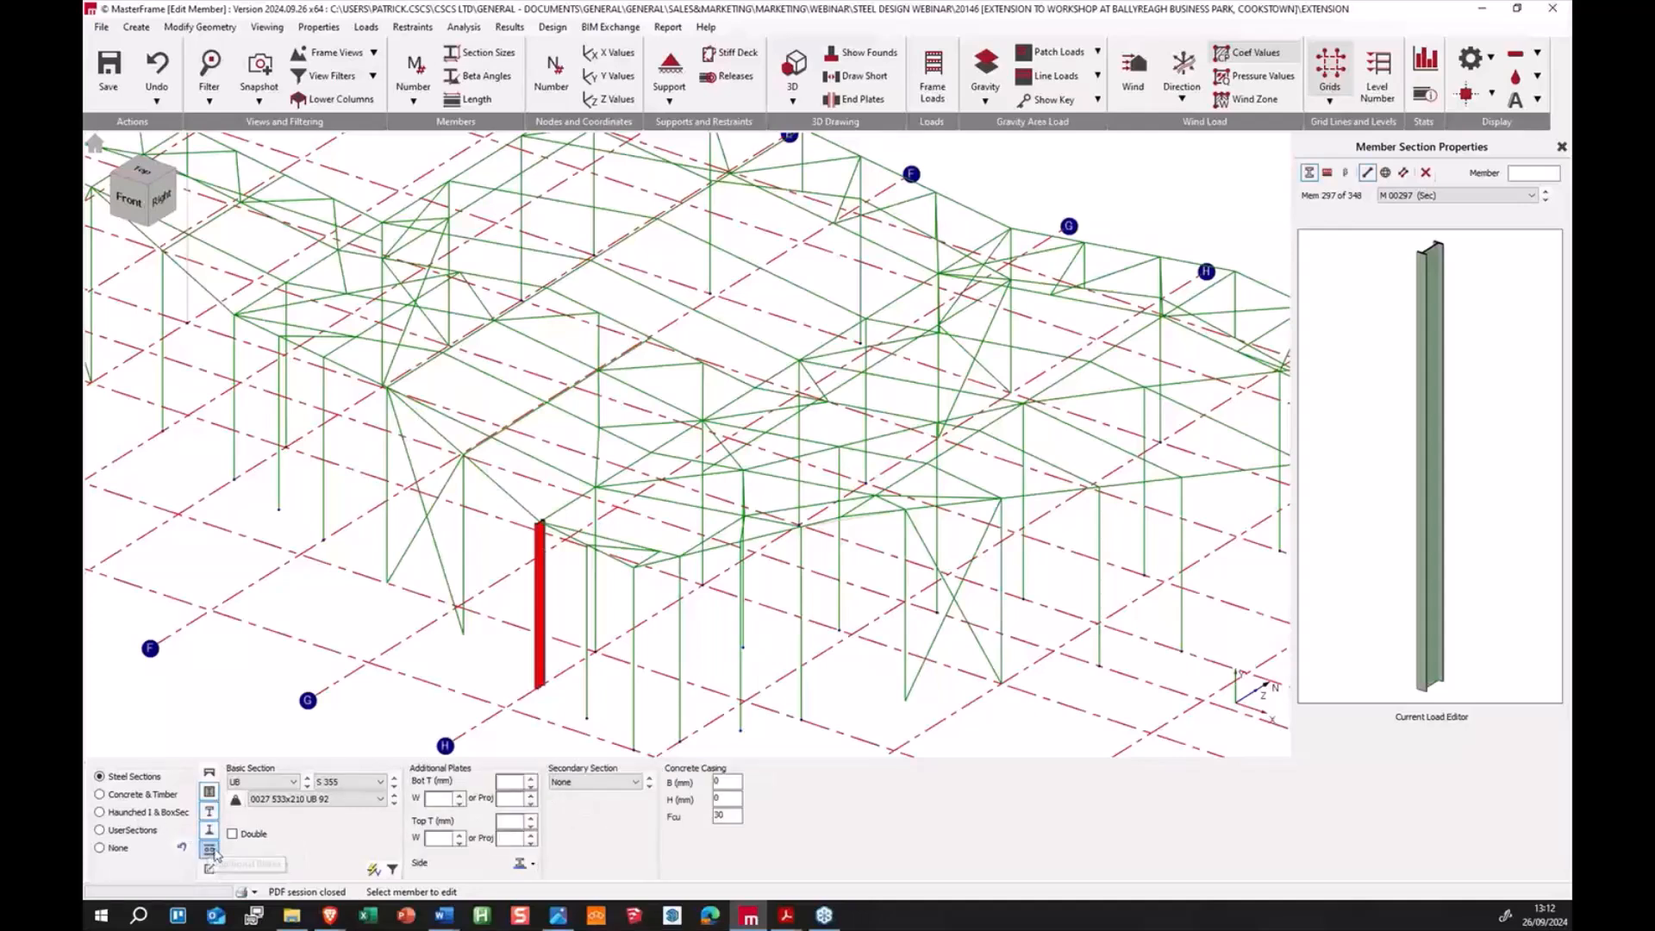
left_click(210, 849)
left_click(209, 830)
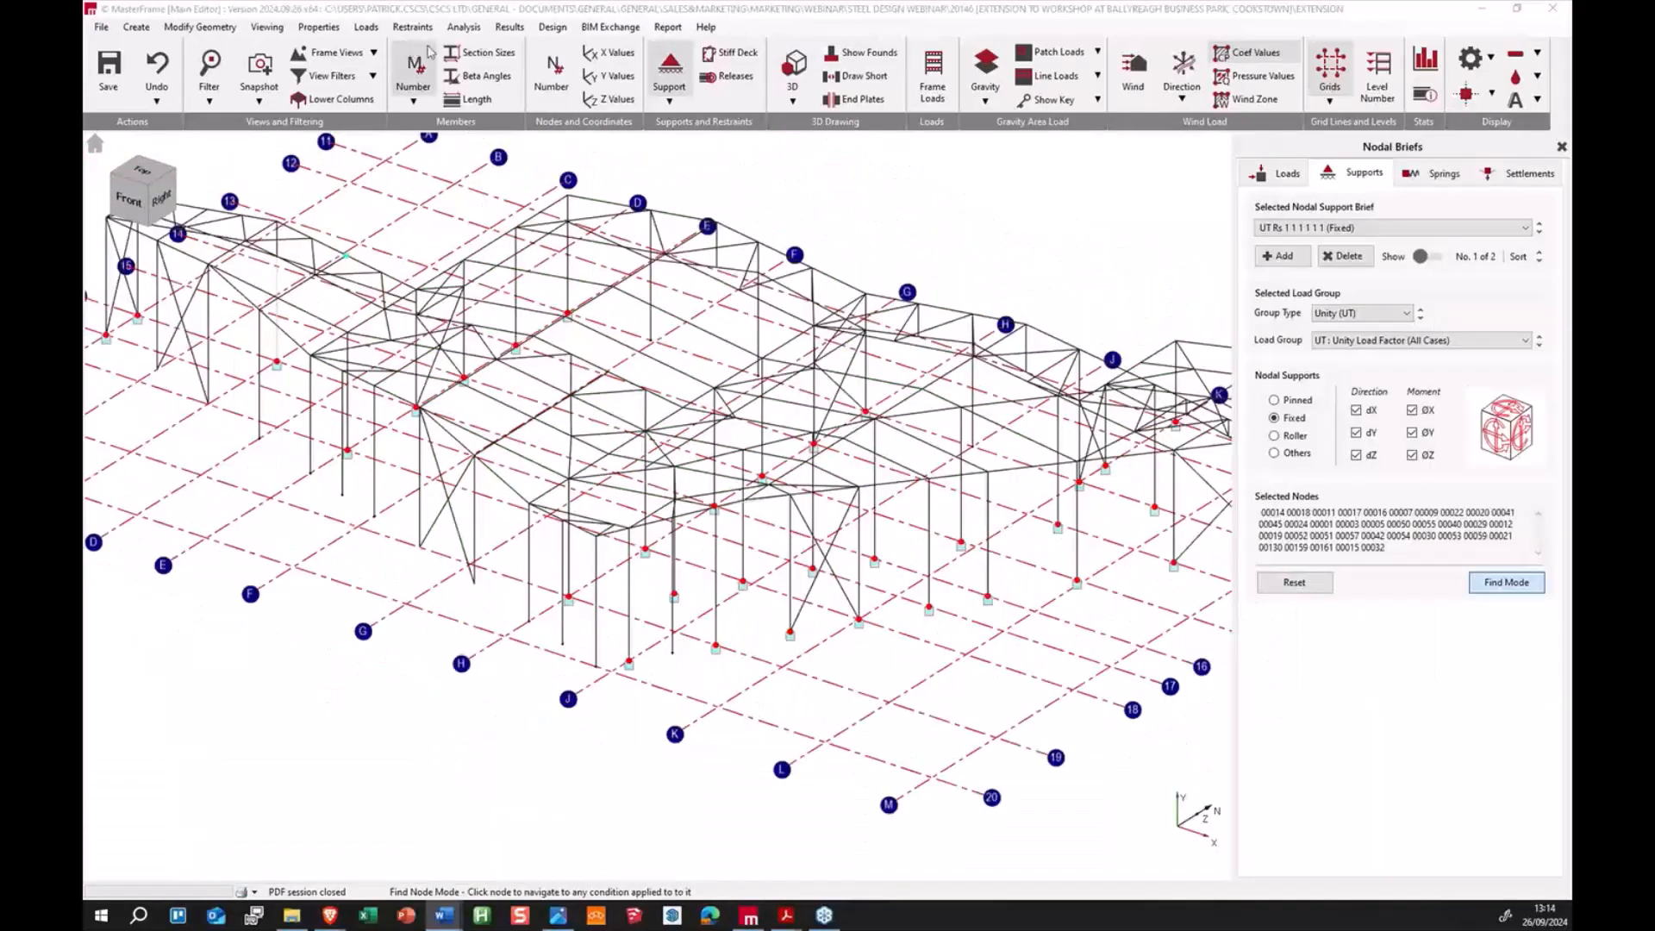
Step: Open the member sections and materials editor and display the nodal supports on the model
left_click(312, 27)
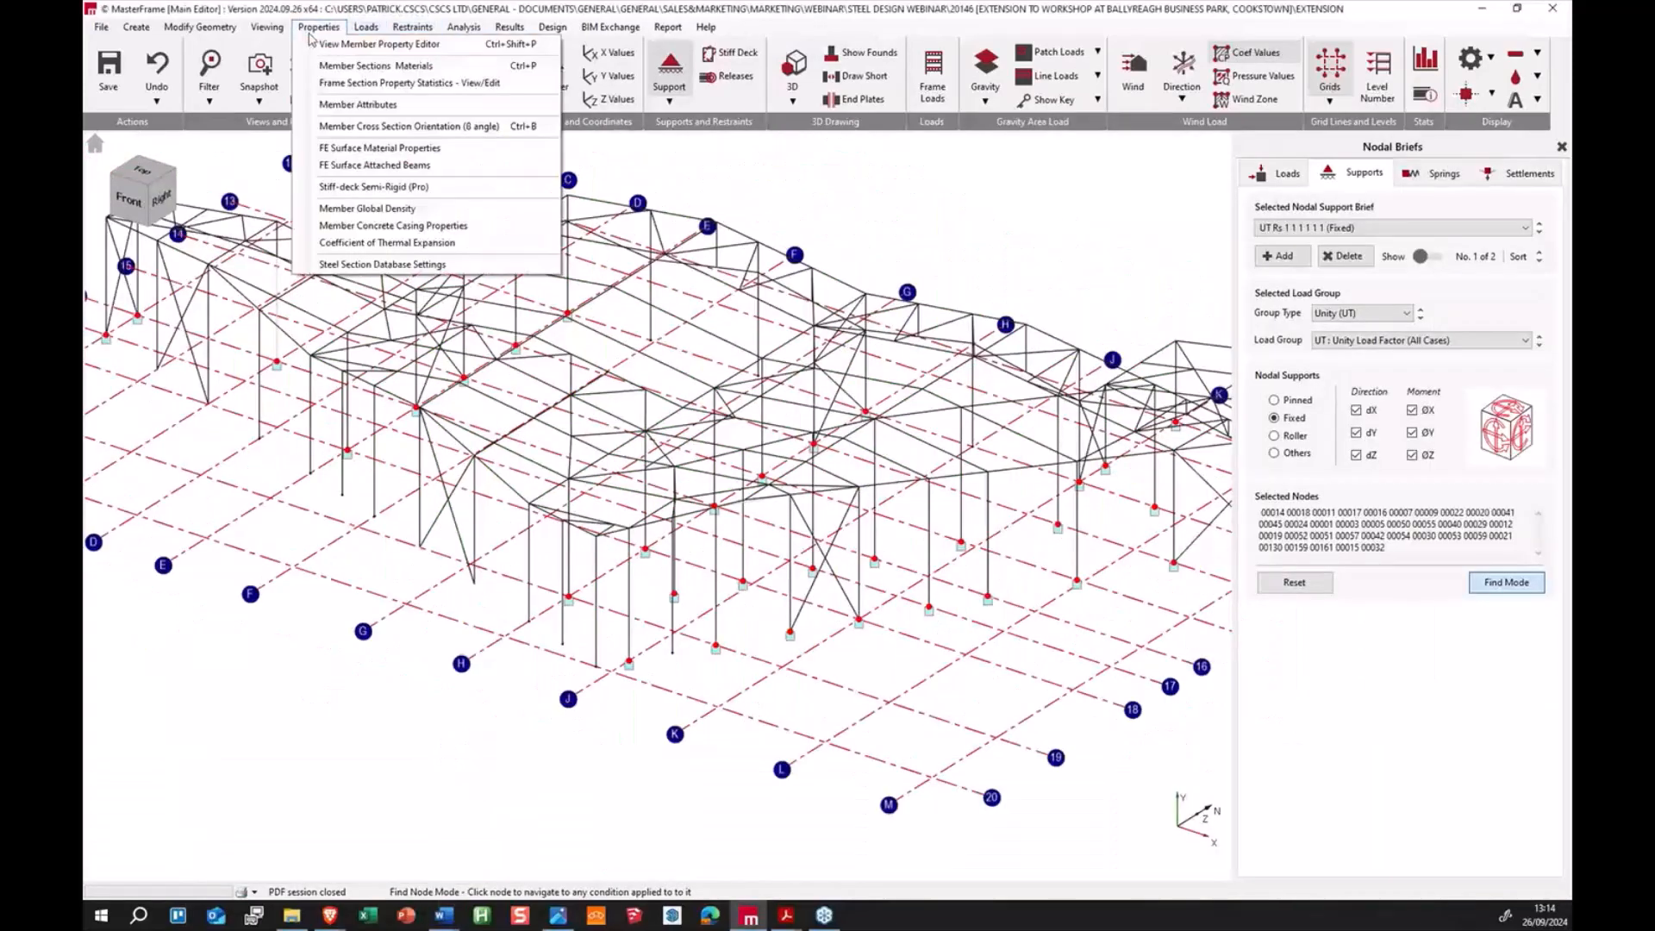
left_click(345, 66)
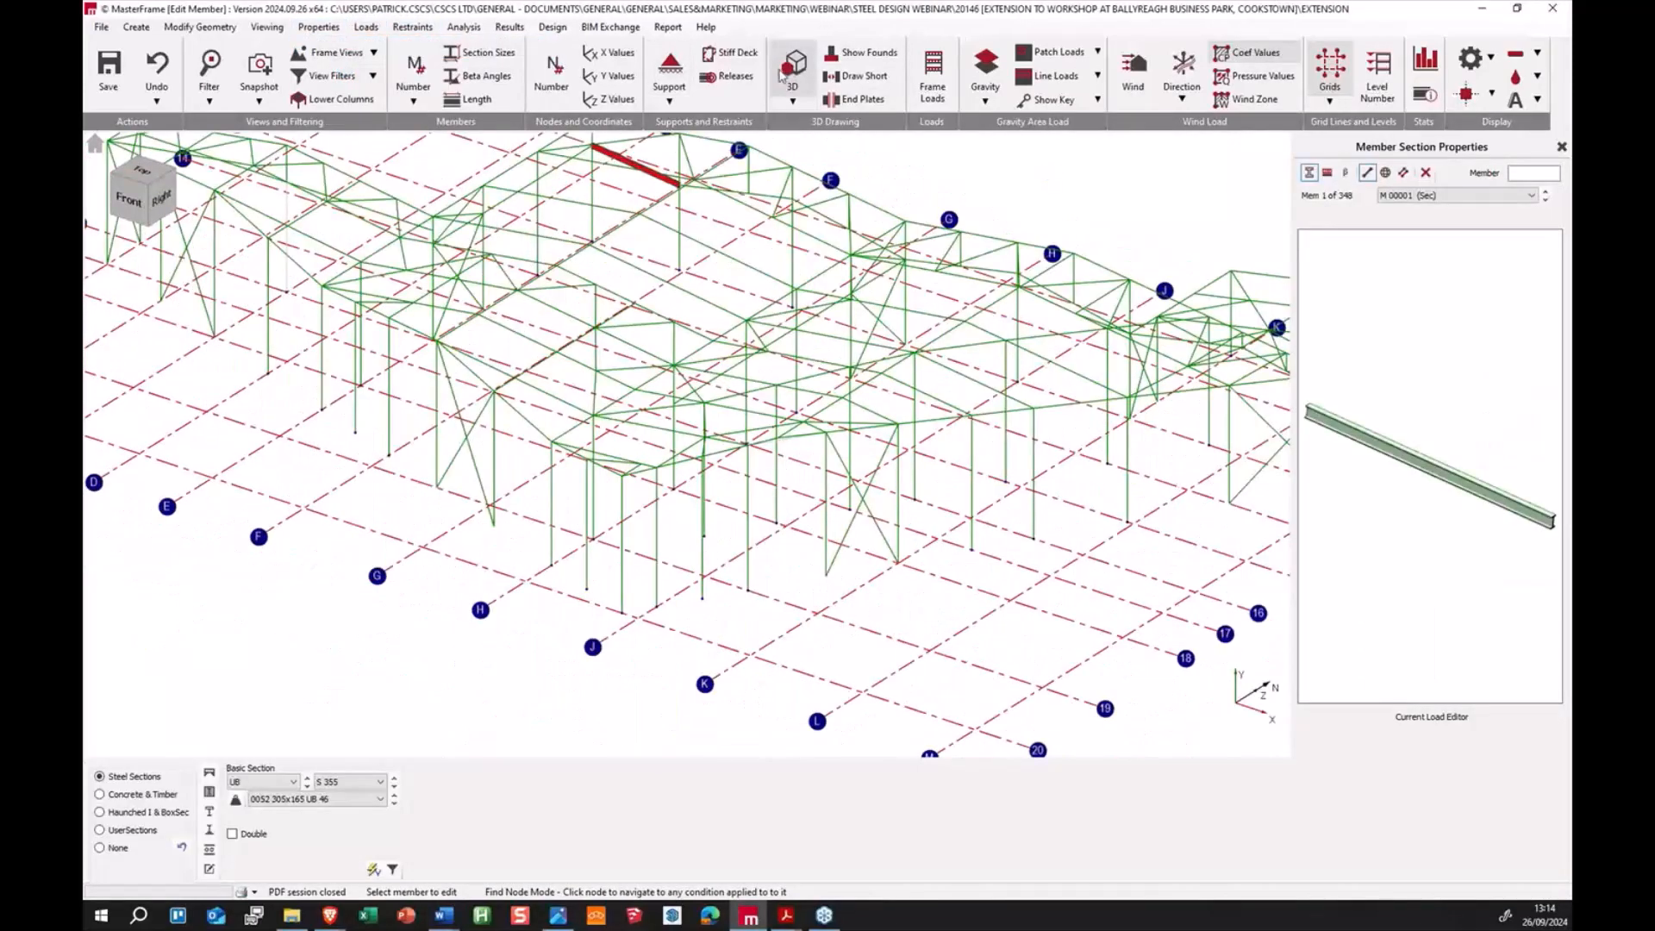
left_click(669, 74)
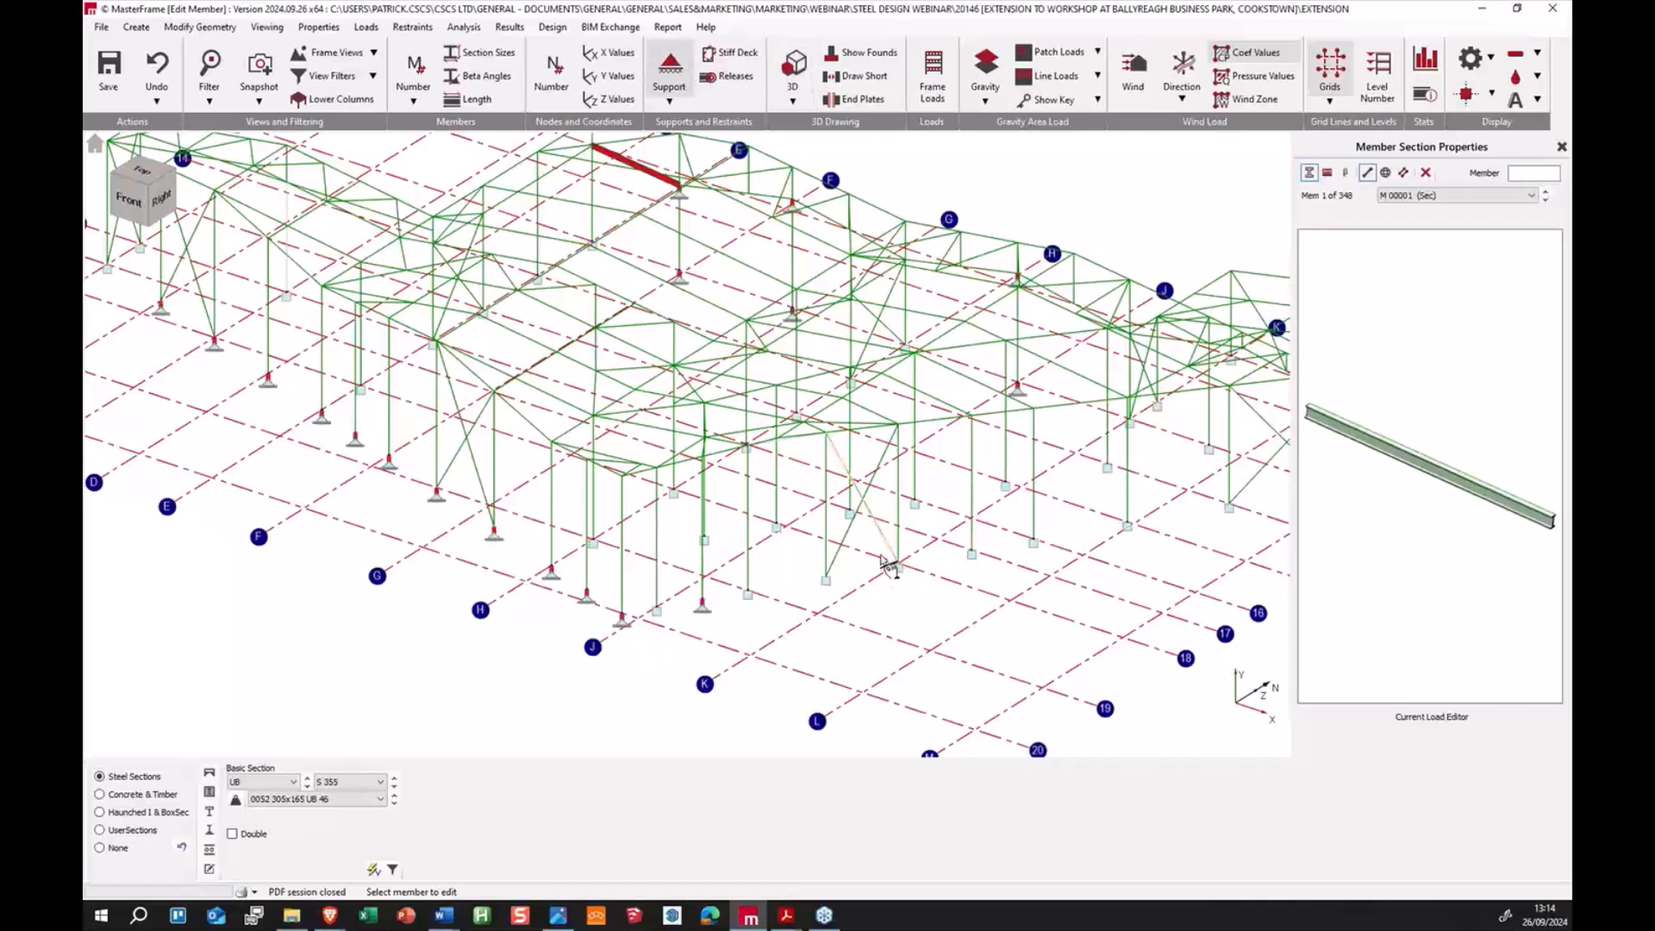
Step: Select the 203x203 UC 71 column on the front side of the frame and show its member loads
left_click(972, 530)
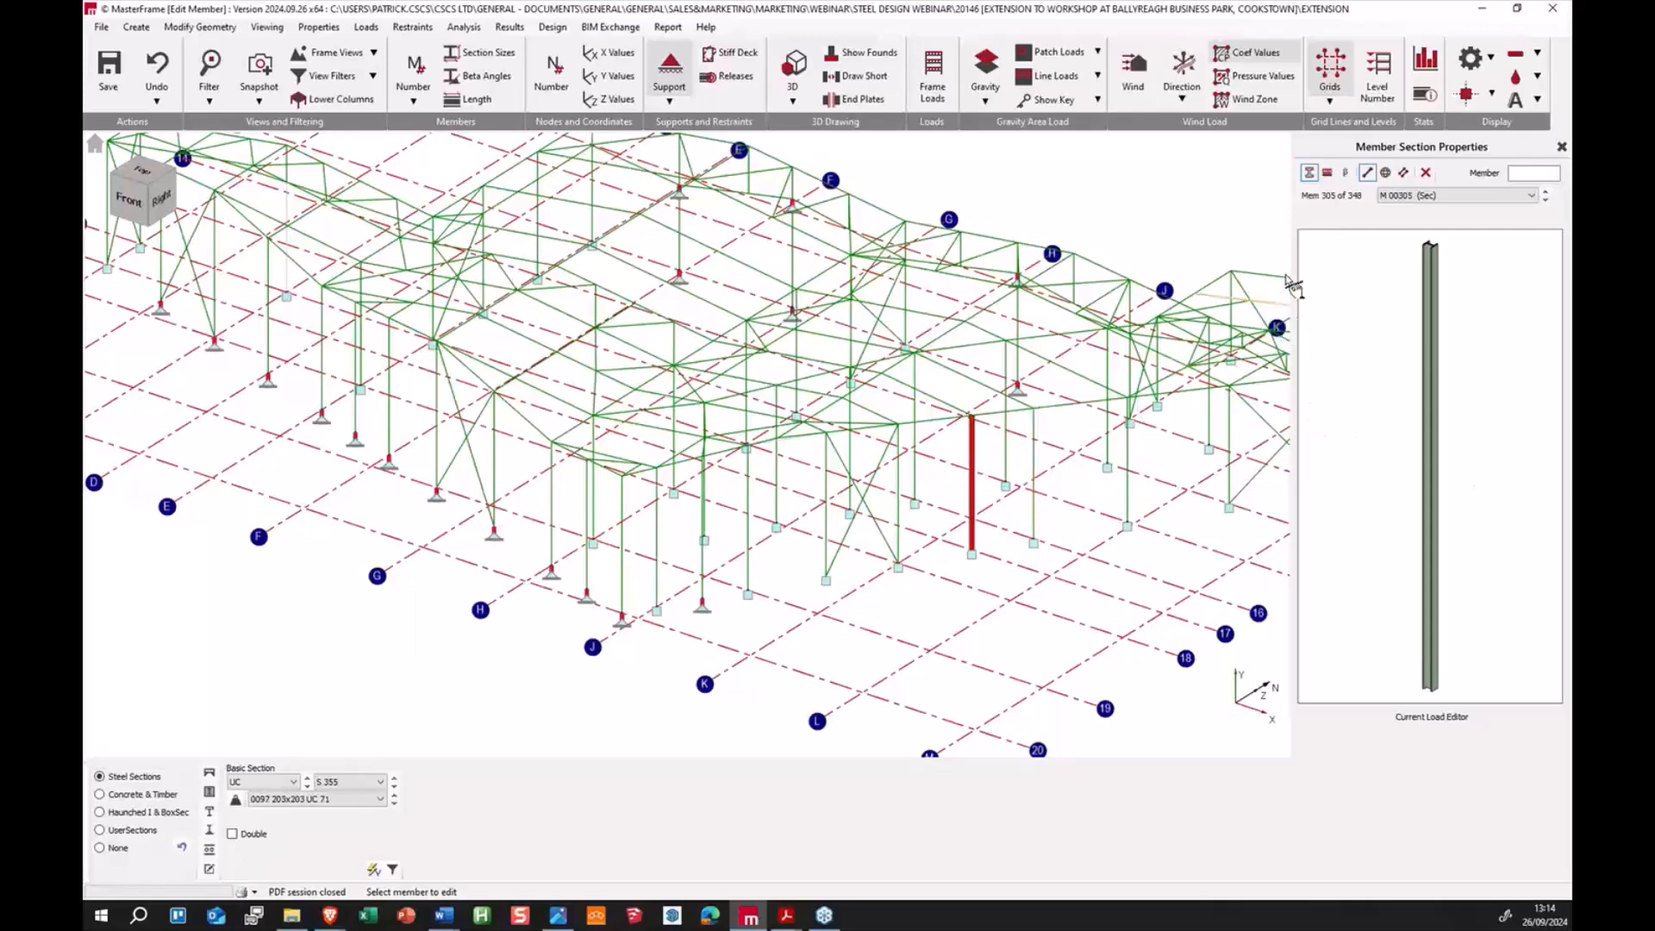
left_click(1328, 175)
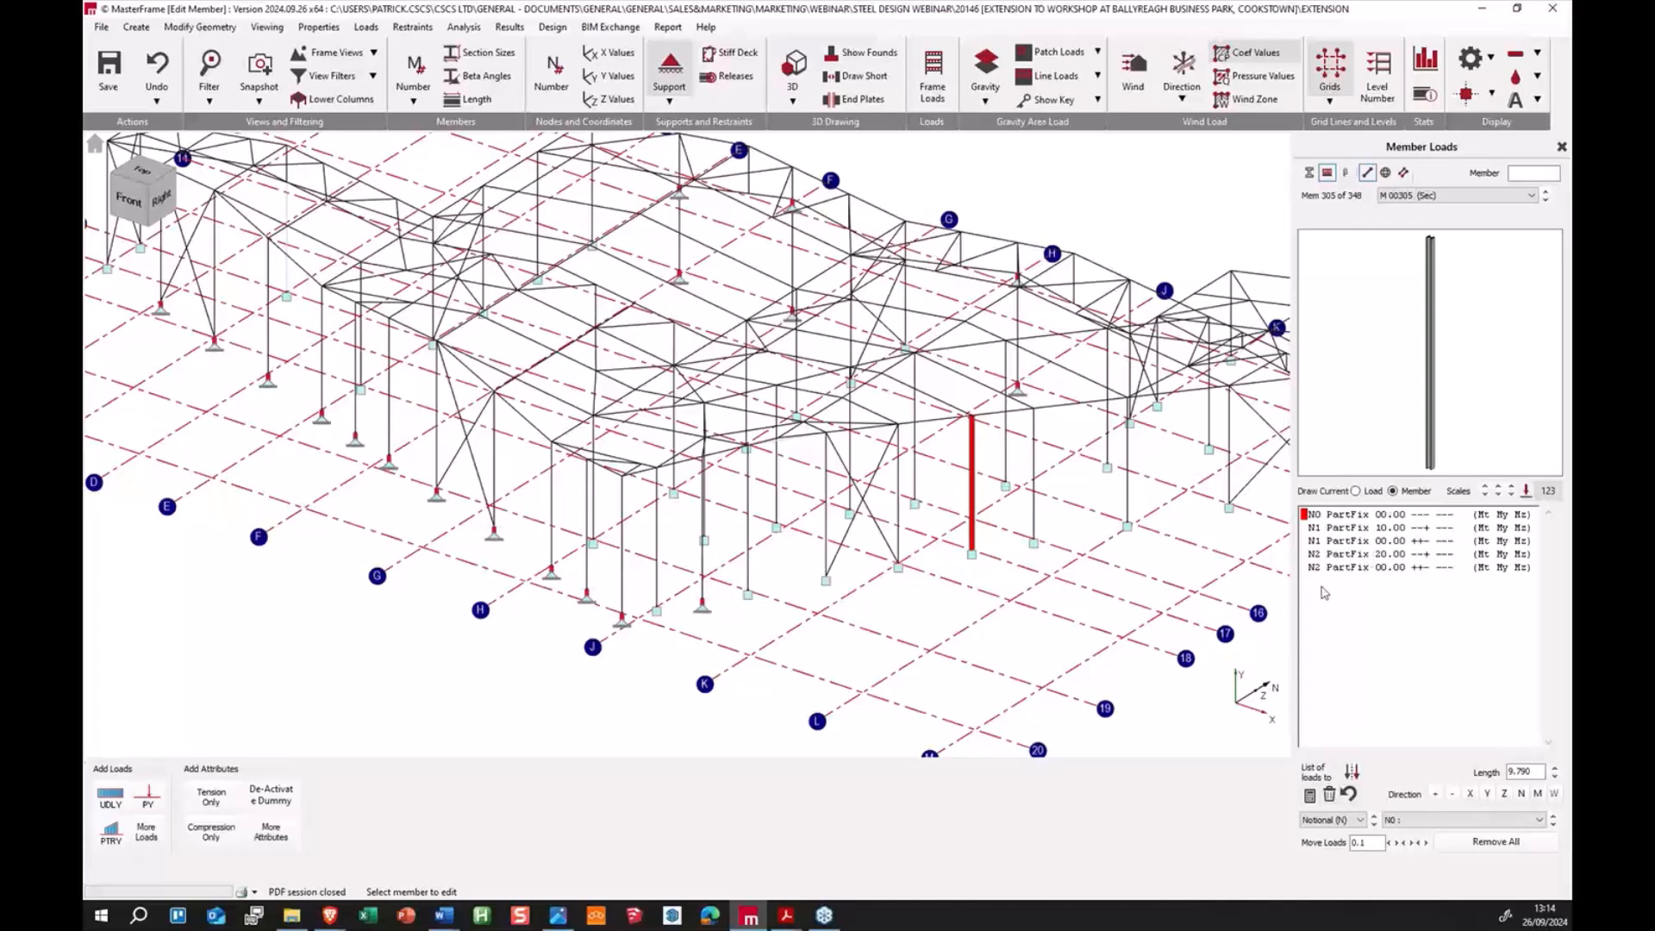
Step: Consult the pinned and partially fixed base guide in the browser for the N0, N1 and N2 load group fixities
left_click(1321, 517)
left_click_drag(1654, 226, 859, 192)
scroll(819, 560, "down", 4)
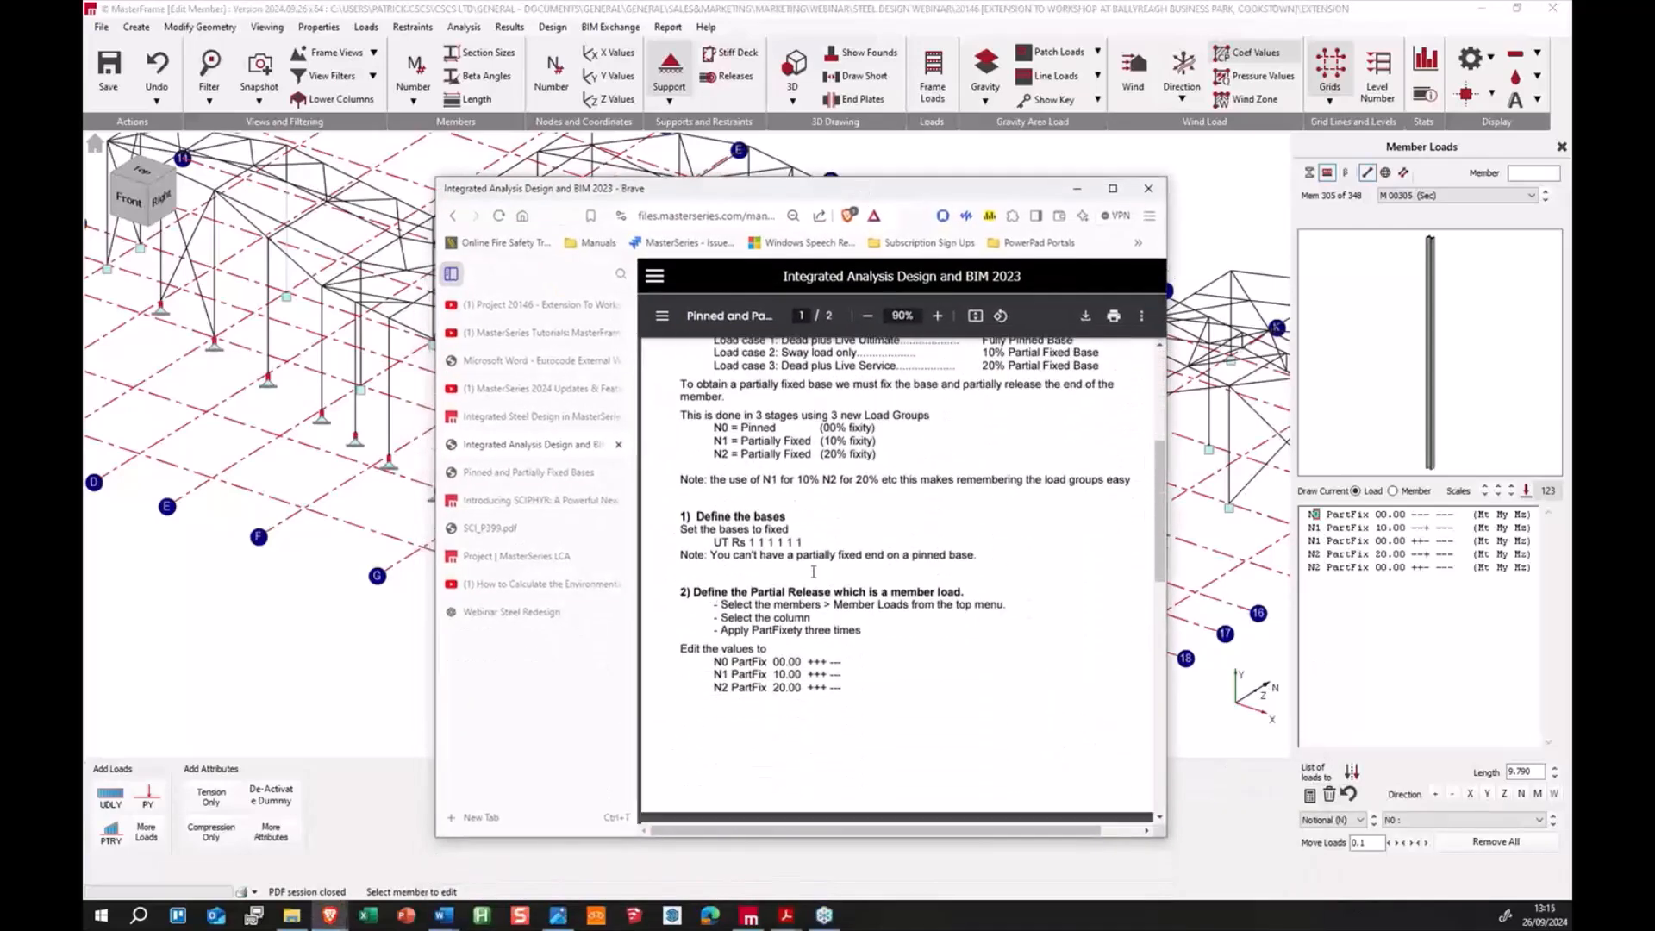
mouse_move(714, 429)
left_mouse_down()
mouse_move(875, 440)
mouse_move(709, 456)
left_mouse_up()
left_click(867, 427)
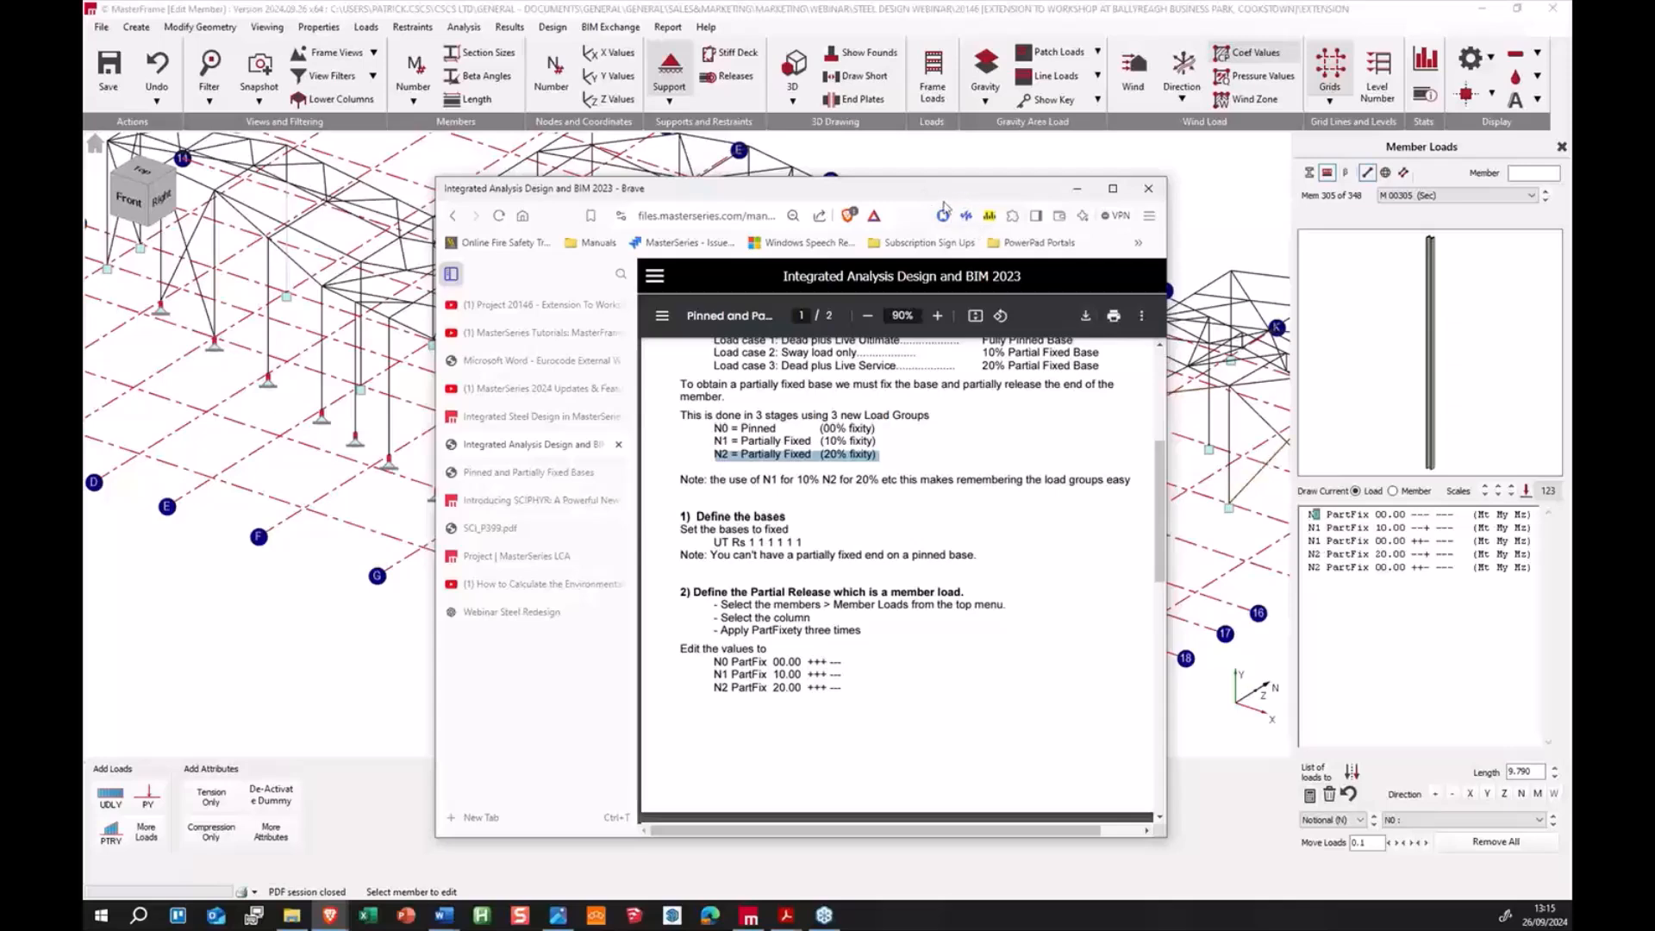
left_click(1076, 188)
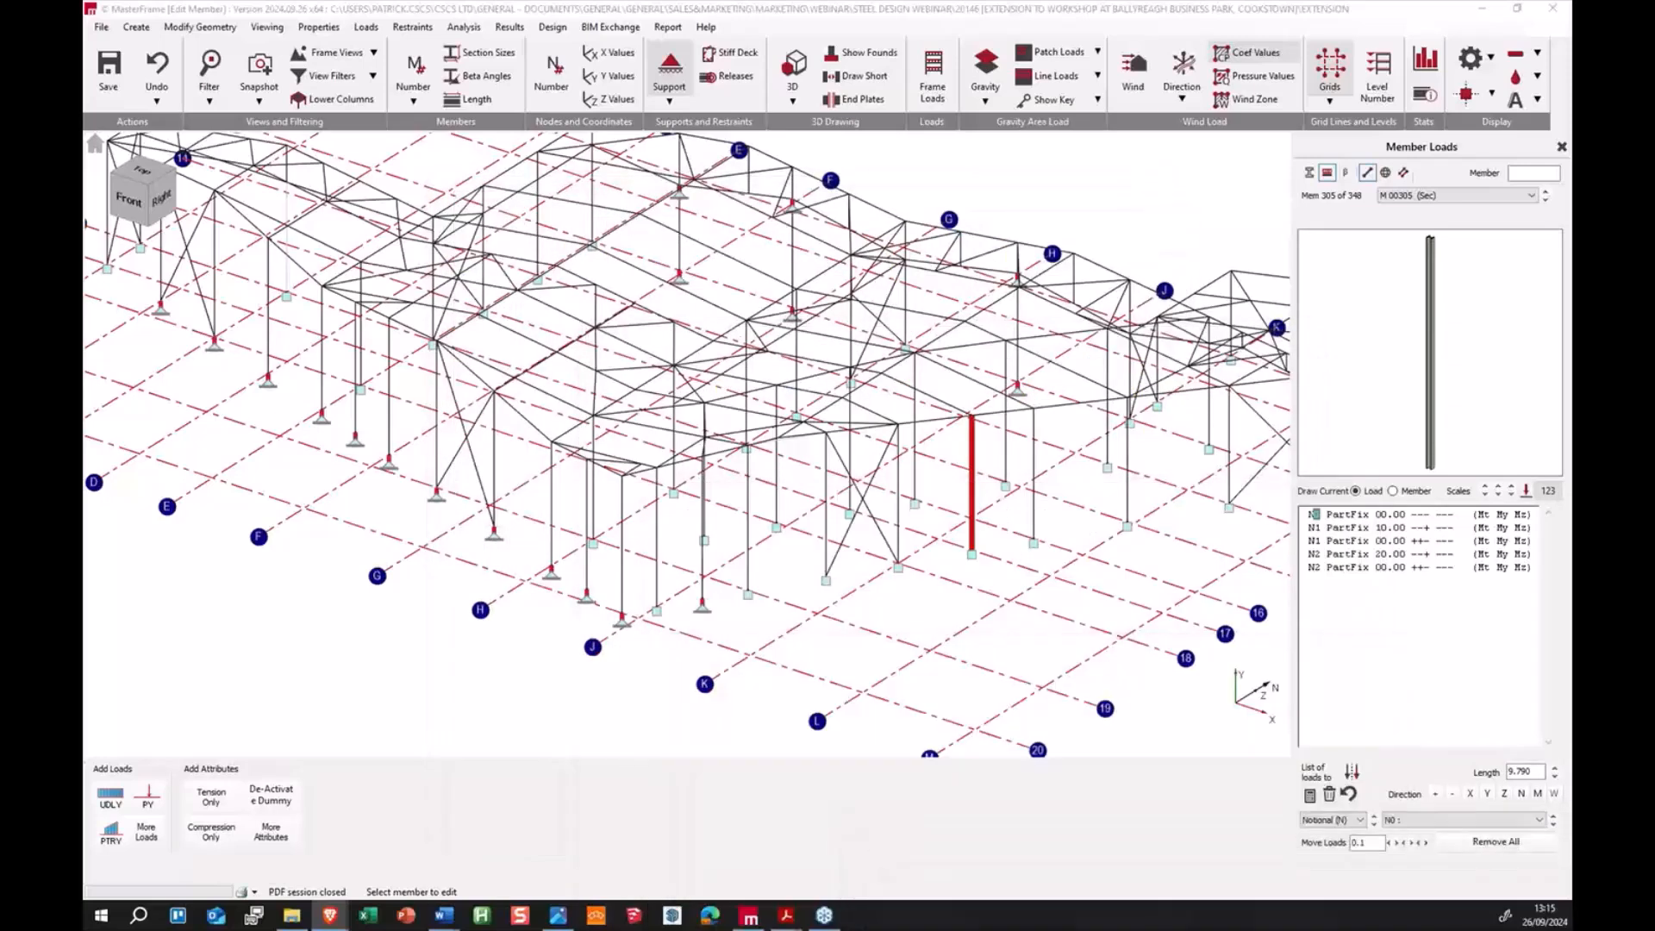
Step: Set the selected column's N0 PartFix 00.00 load to +++ at the first end and check the model's node numbers
left_click(1310, 514)
left_click(1315, 527)
left_click(1314, 517)
left_click(1330, 516)
left_click(1316, 516)
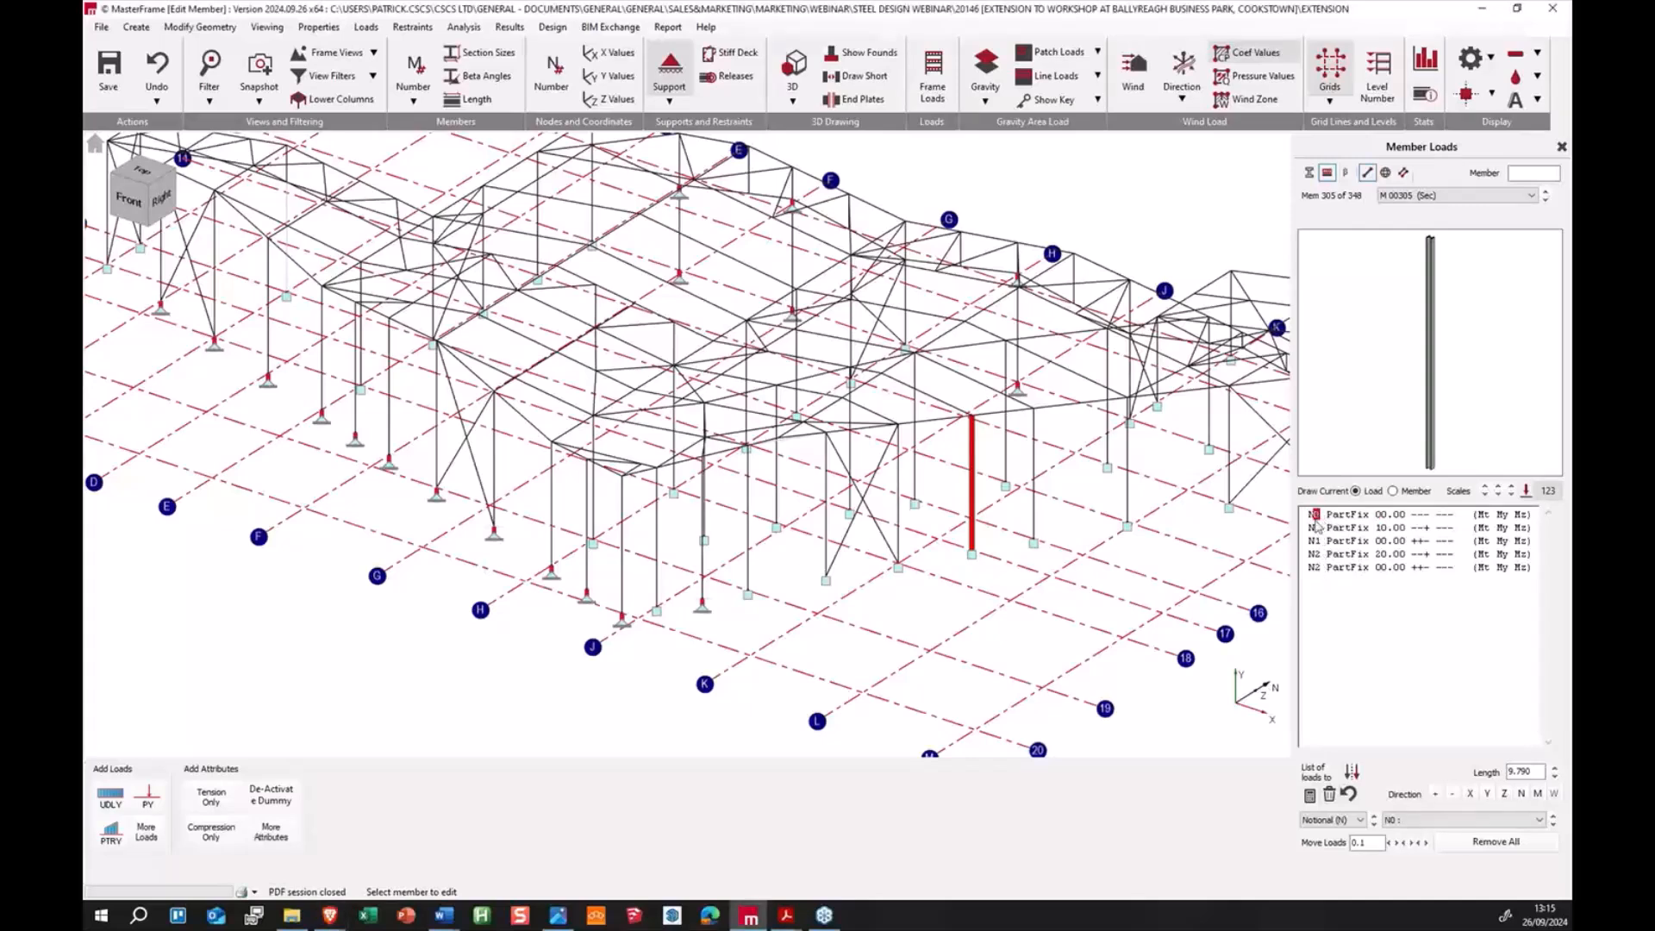
left_click(1415, 517)
type("+++")
left_click(1417, 517)
left_click(1421, 518)
left_click(1427, 518)
left_click(1438, 516)
left_click(1415, 517)
left_click(560, 86)
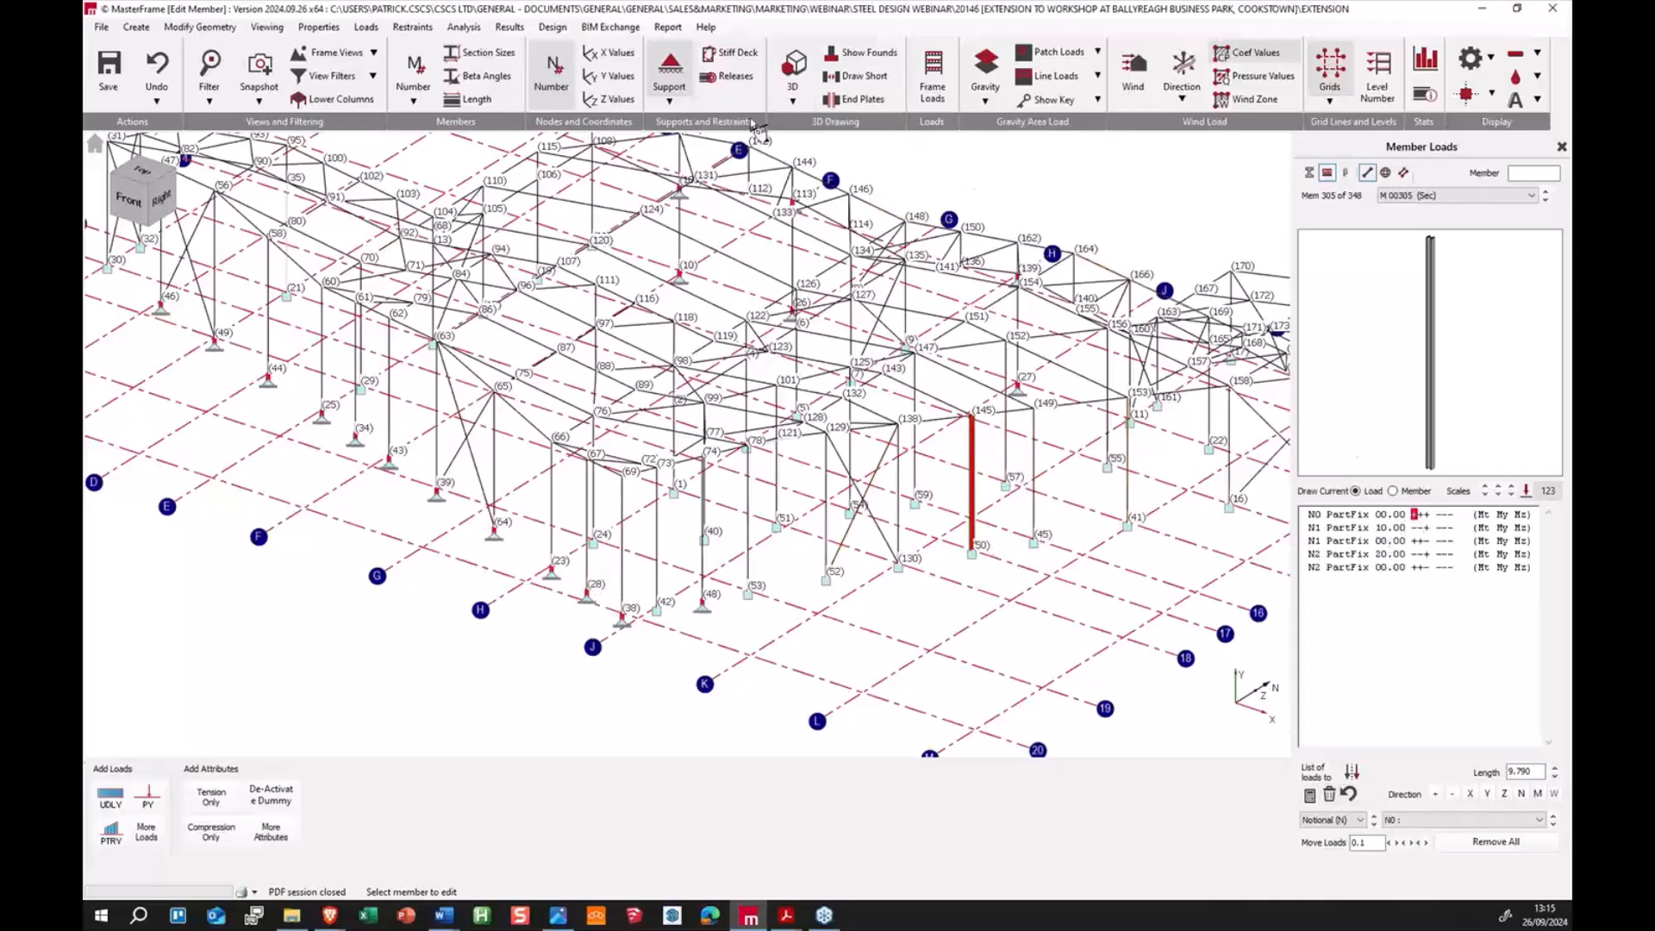
left_click(548, 81)
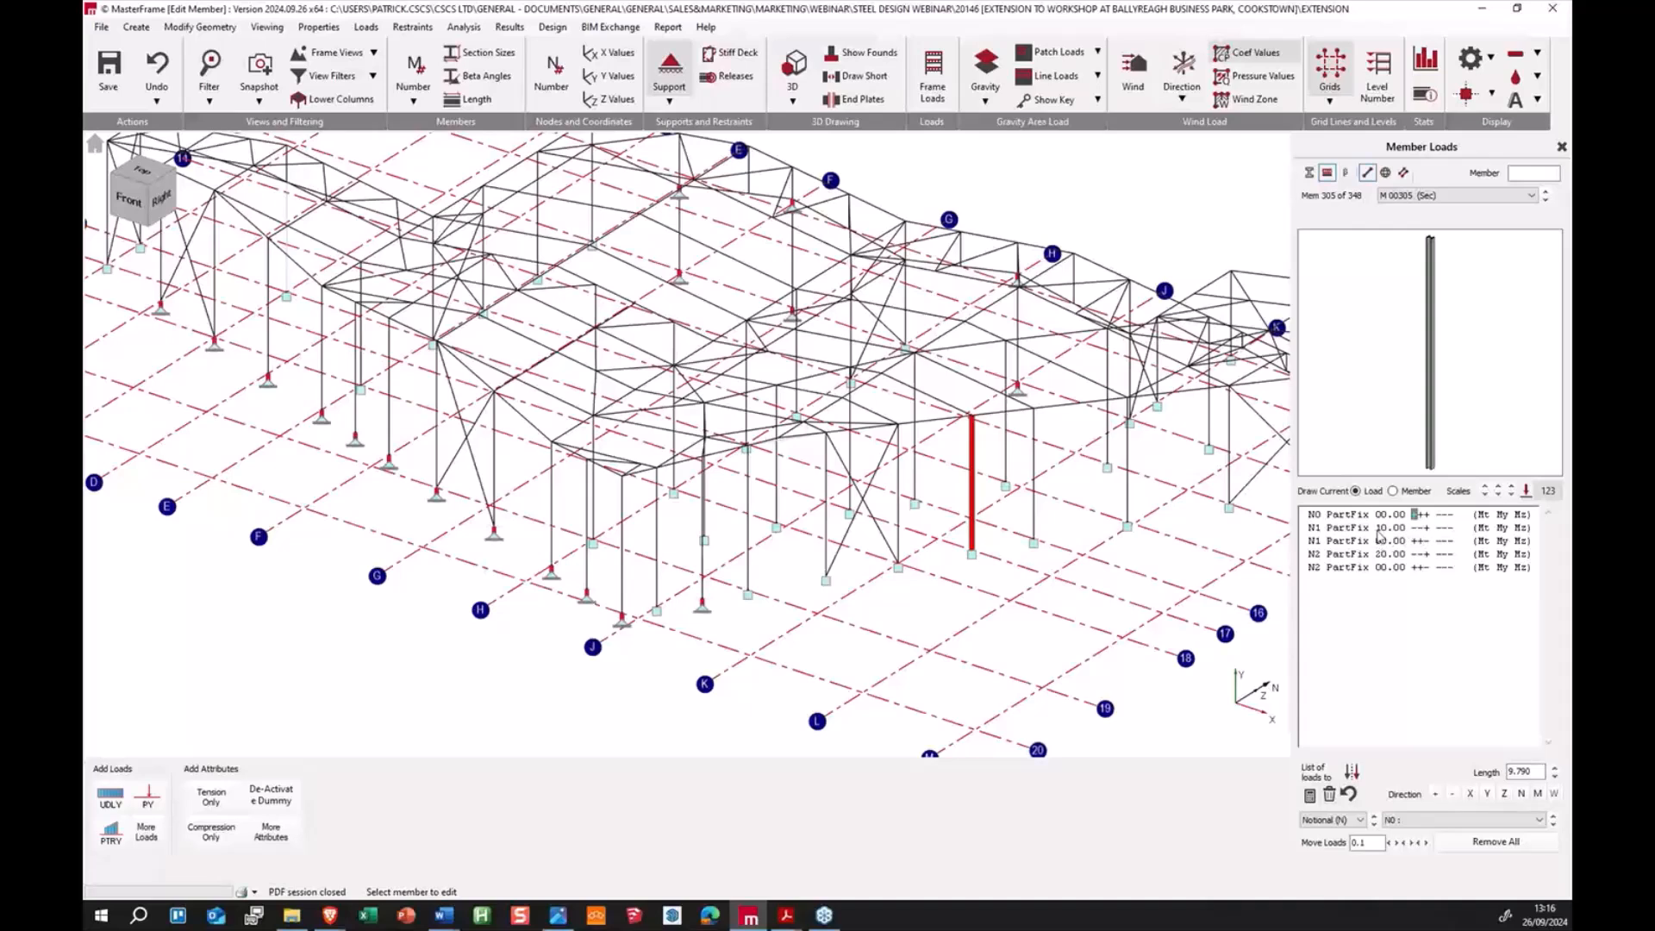
Step: Delete the column's N1 and N2 PartFix 00.00 entries and set N1 PartFix 10.00 and N2 PartFix 20.00 to +++
left_click(1425, 527)
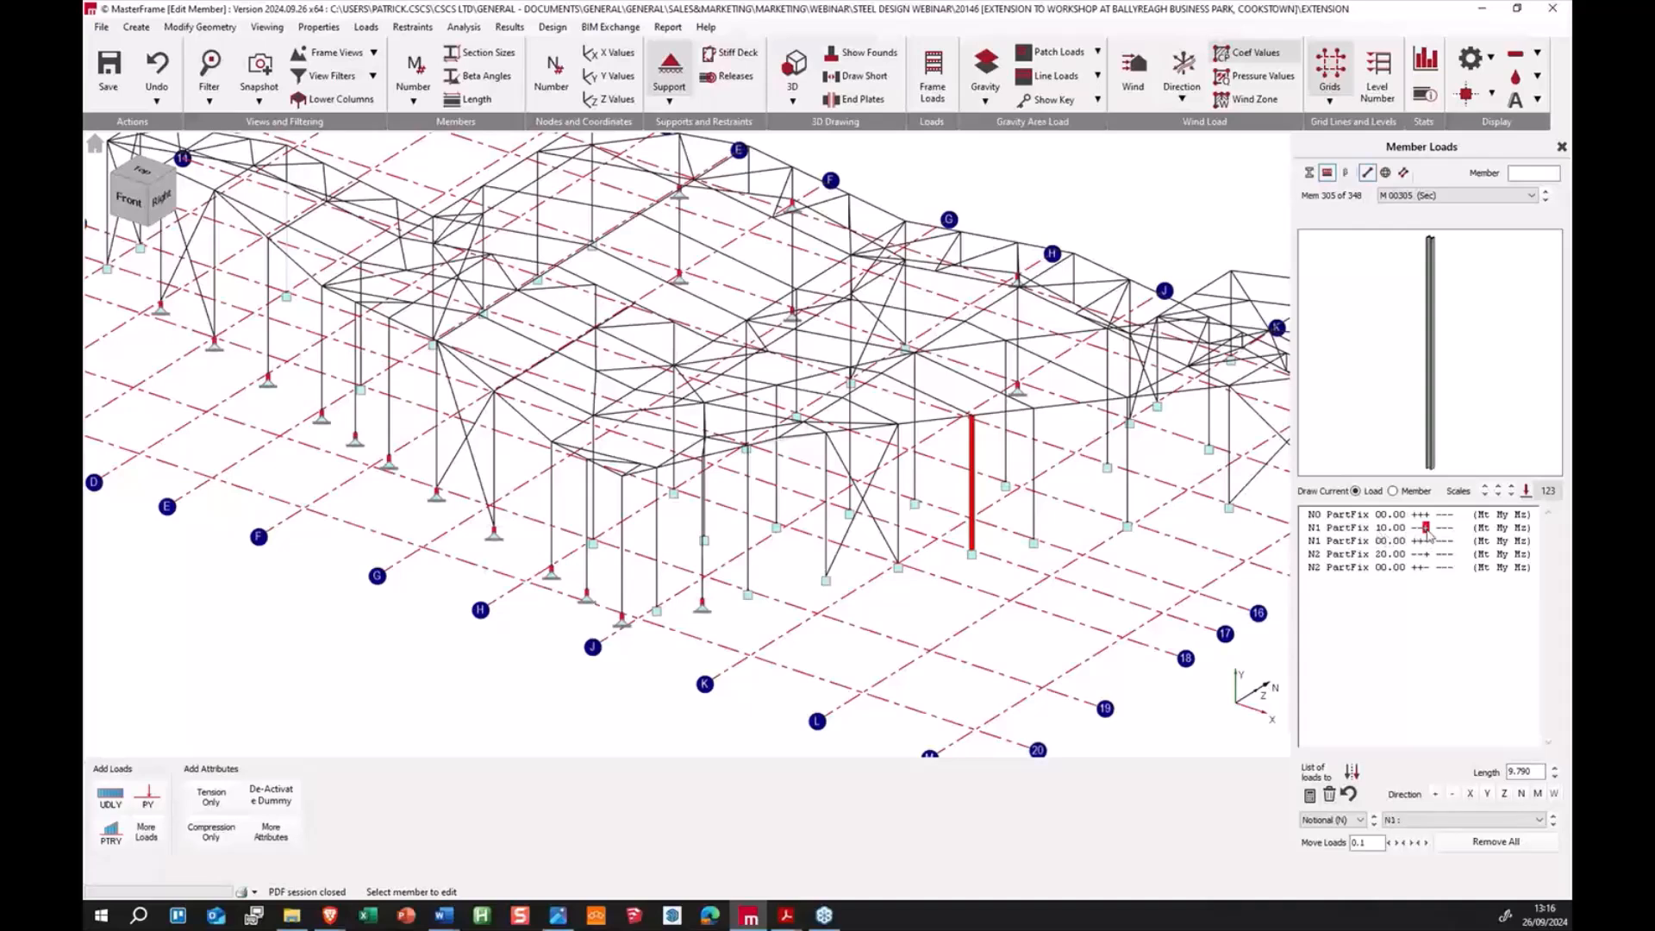
left_click(1382, 540)
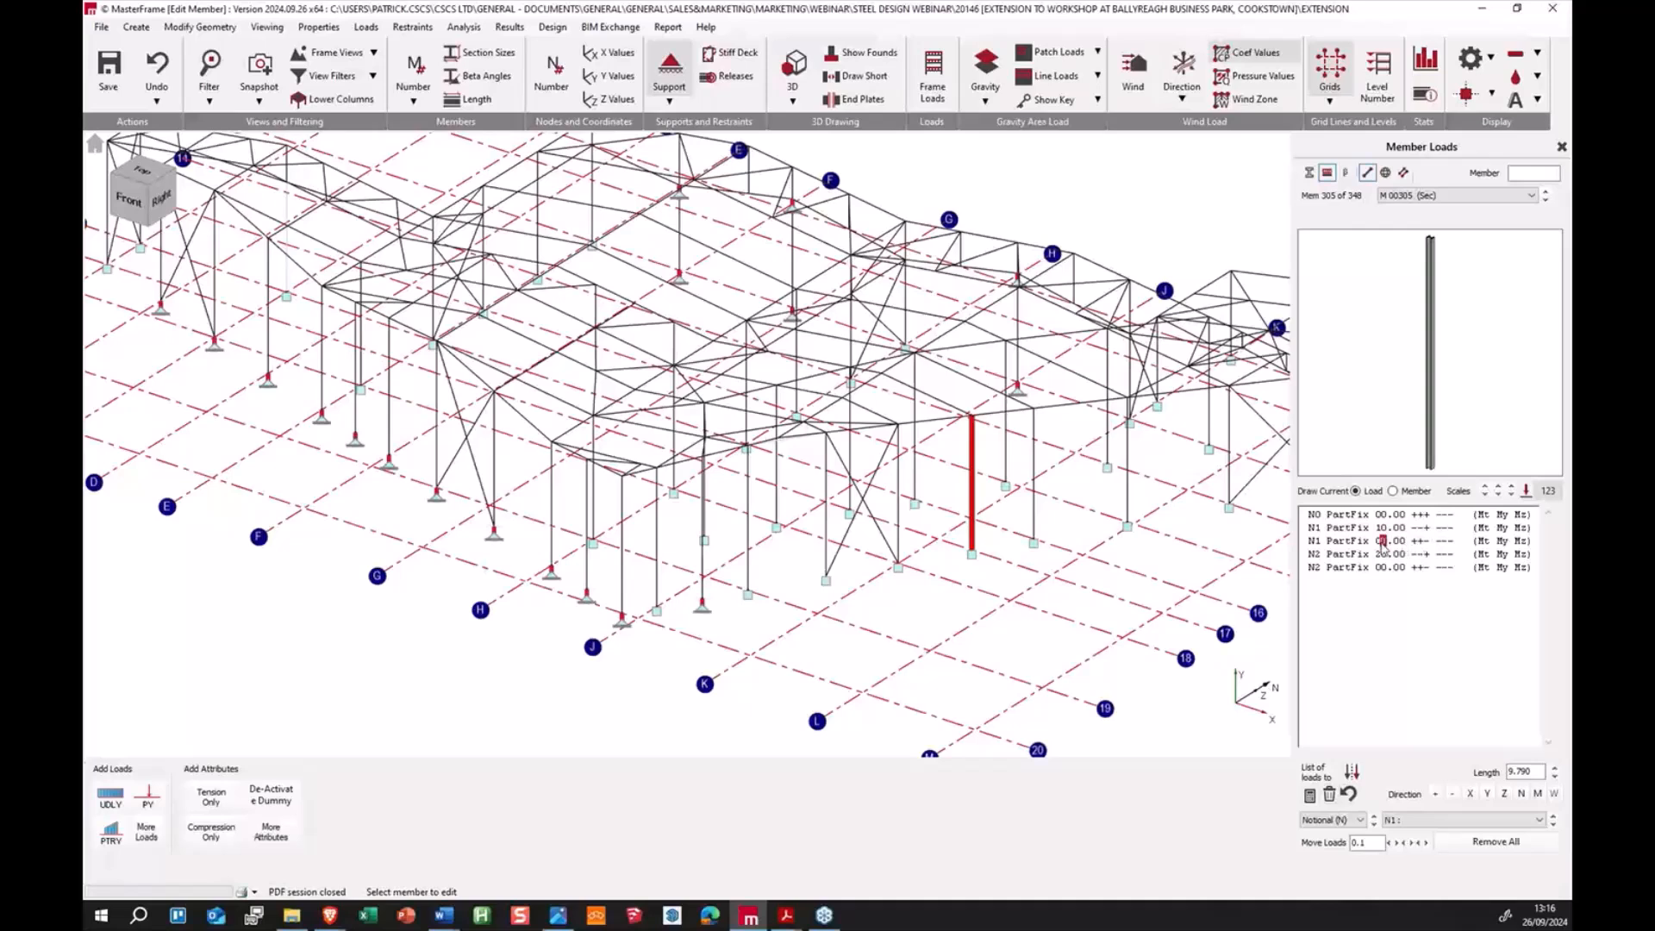
left_click(1332, 795)
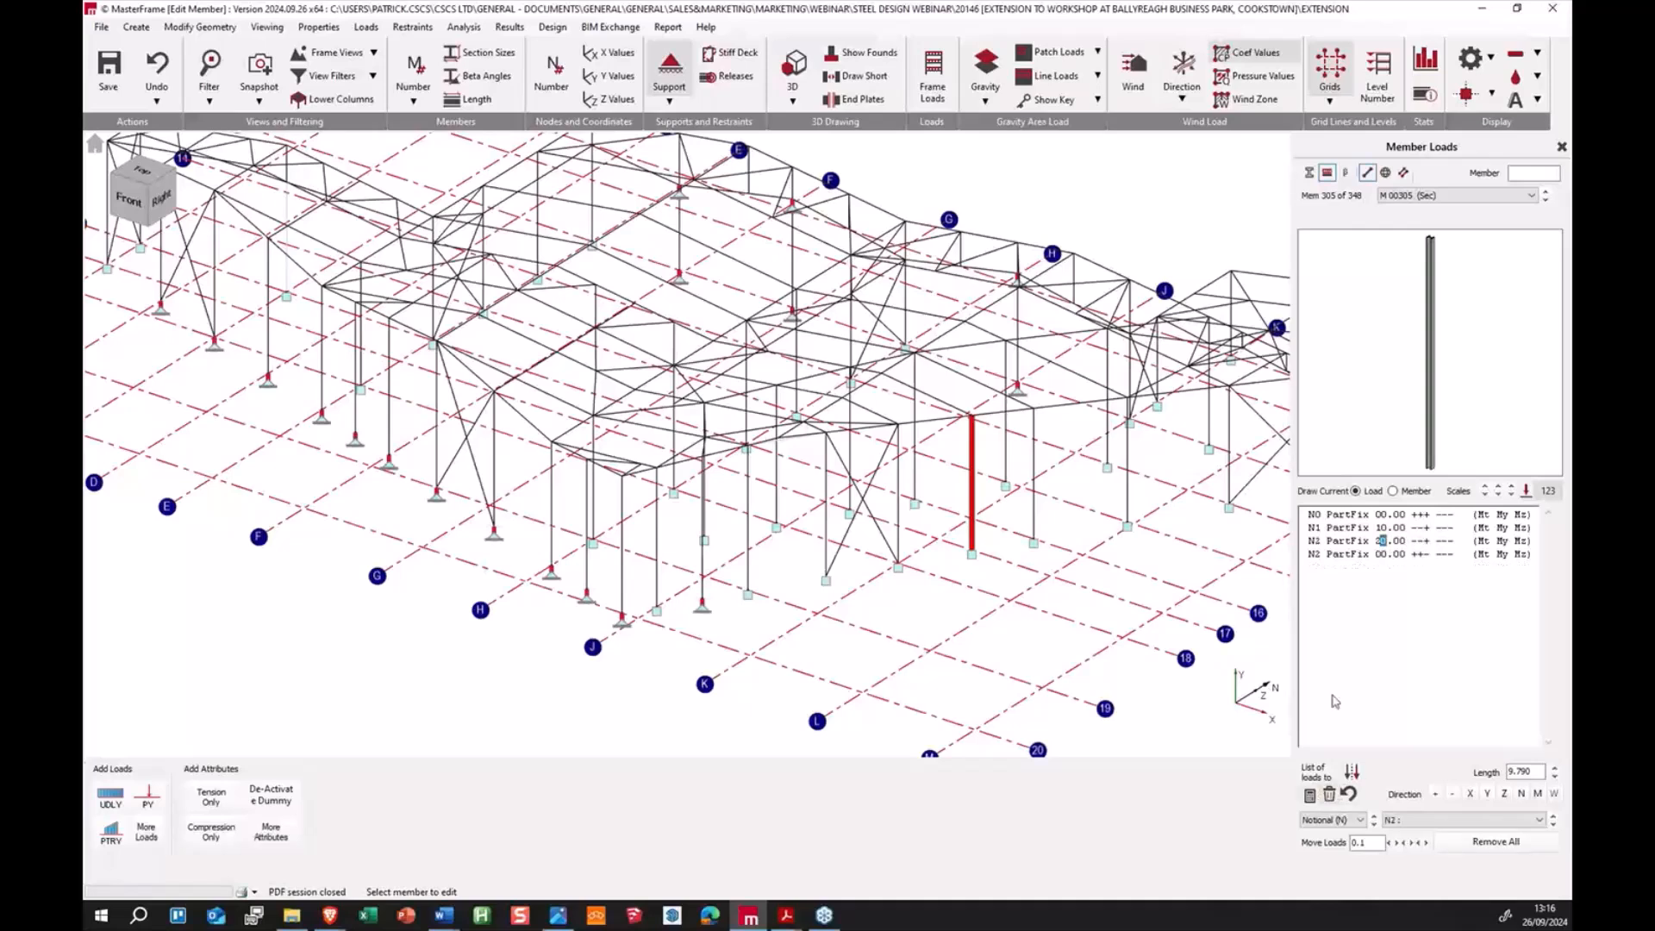
left_click(1330, 796)
left_click(1413, 527)
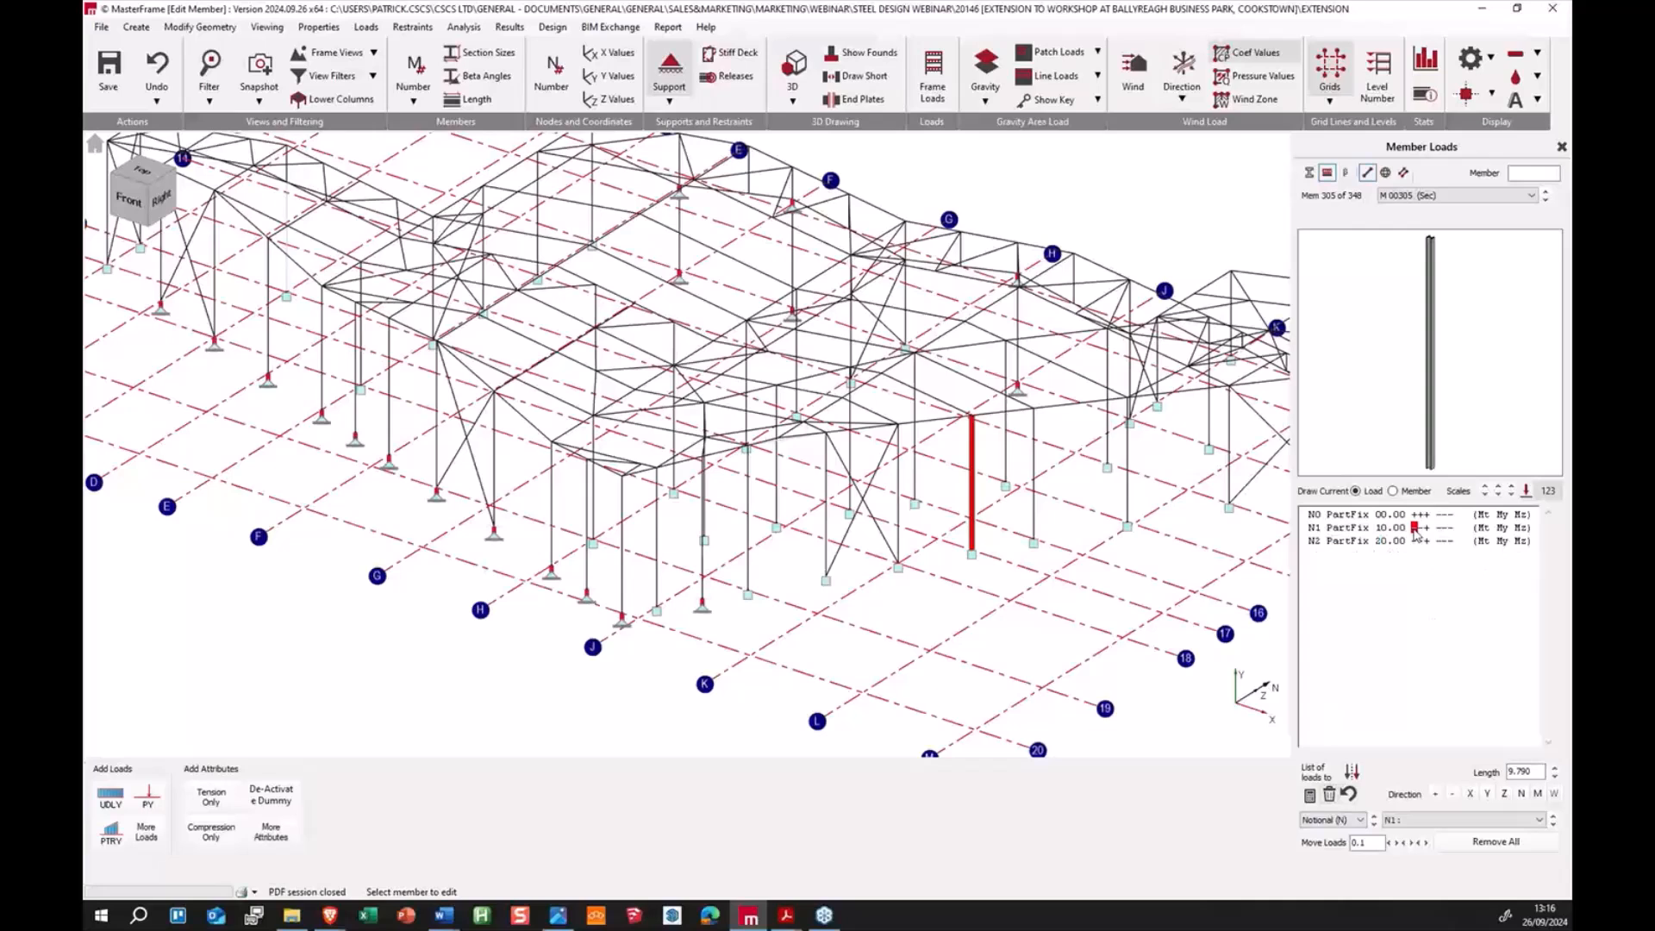
left_click(1424, 540)
left_click(1322, 515)
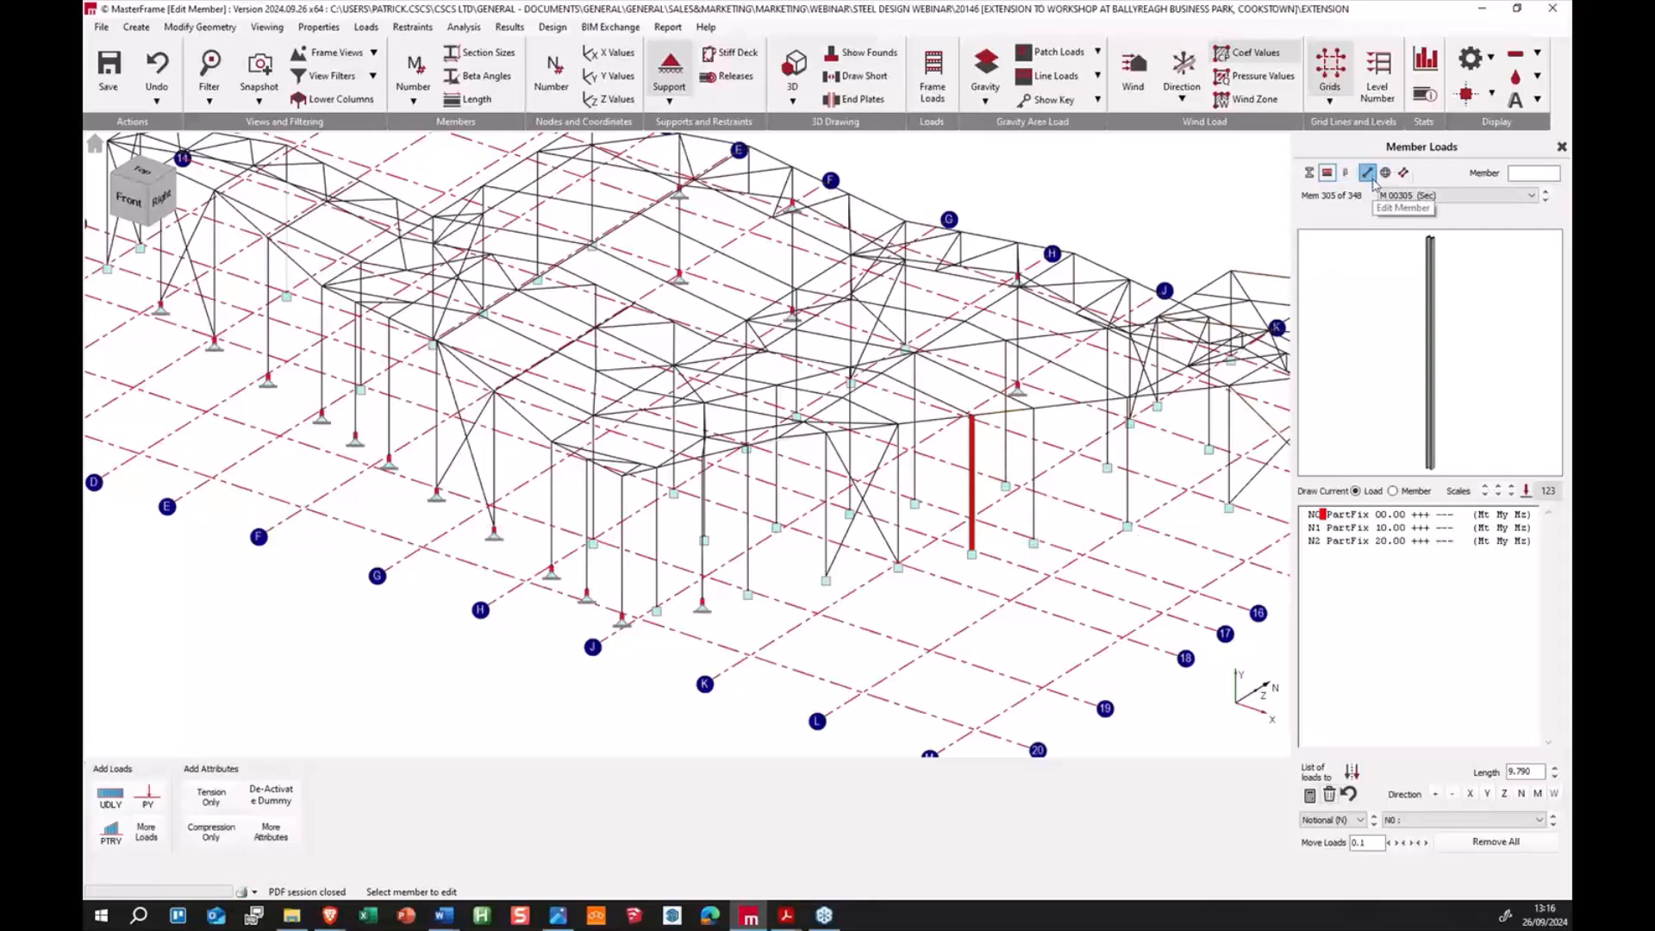
Step: Select the neighbouring column, switch to editing all members with the same load pattern, and hide the grid lines
left_click(1035, 493)
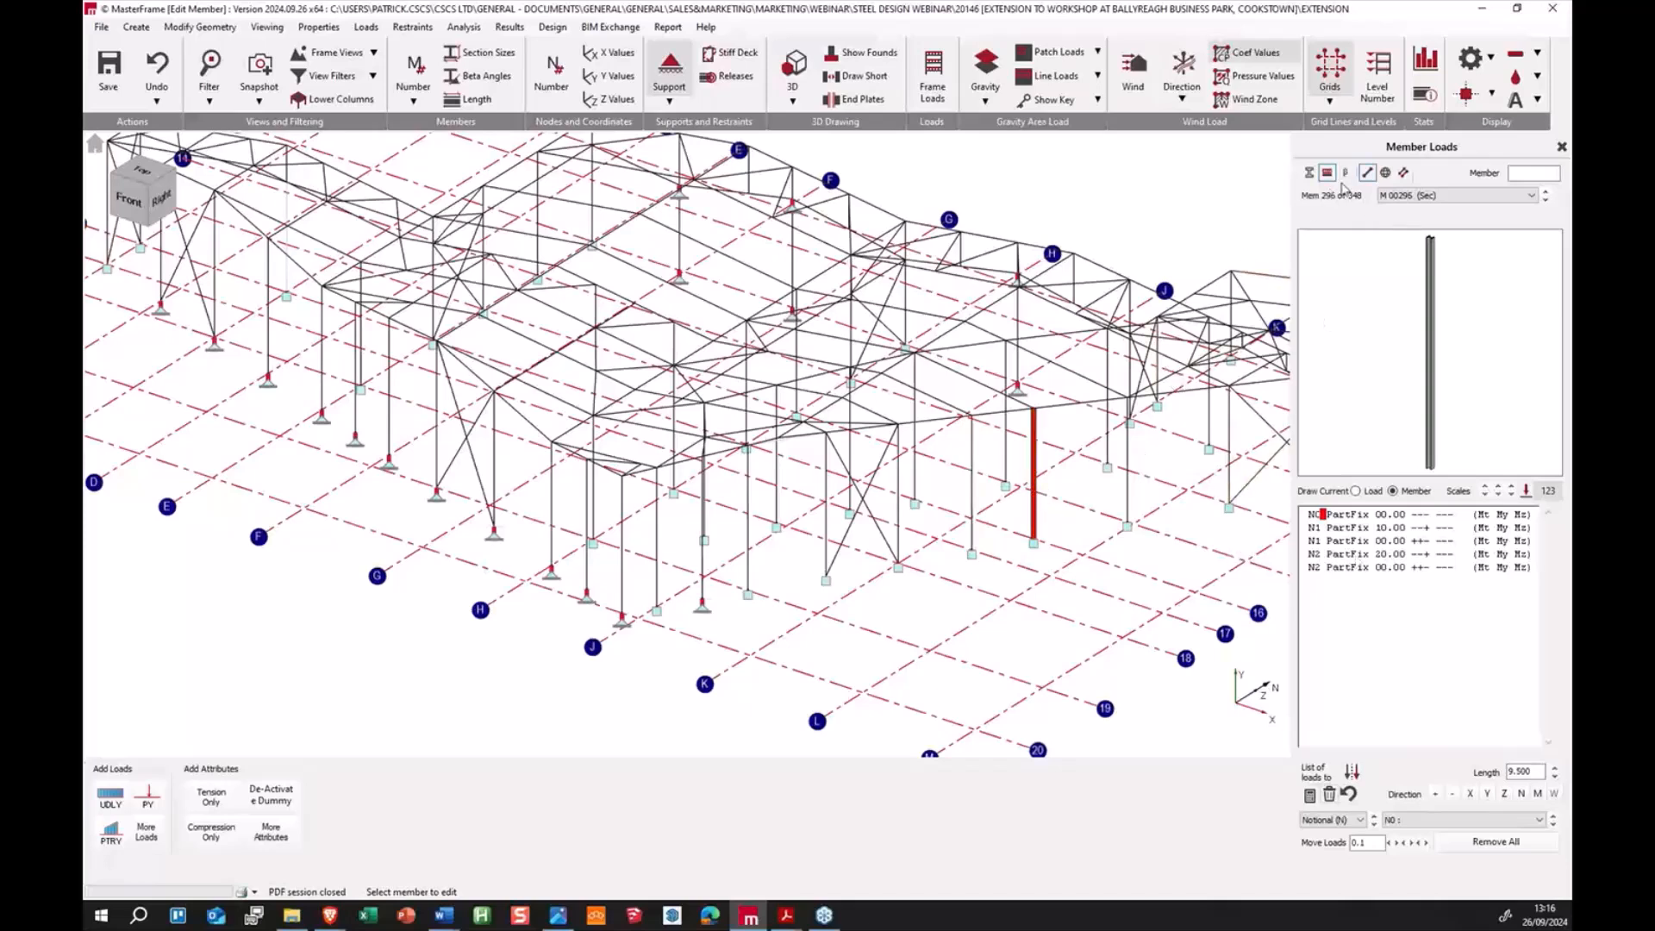
left_click(1386, 173)
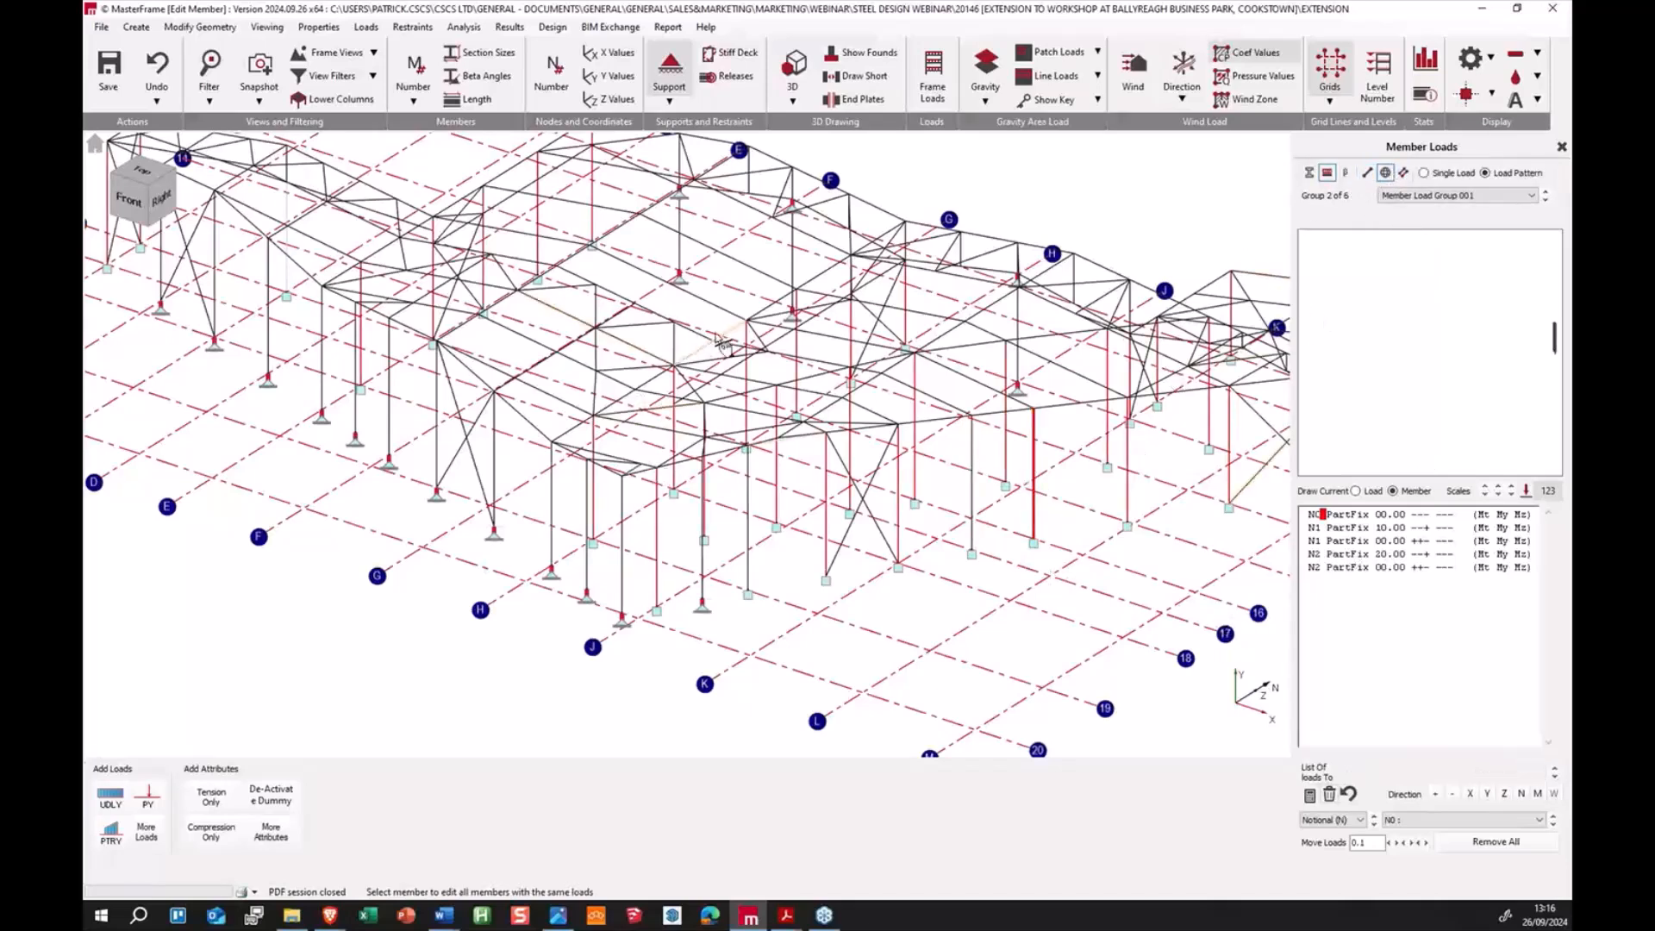
left_click(1330, 73)
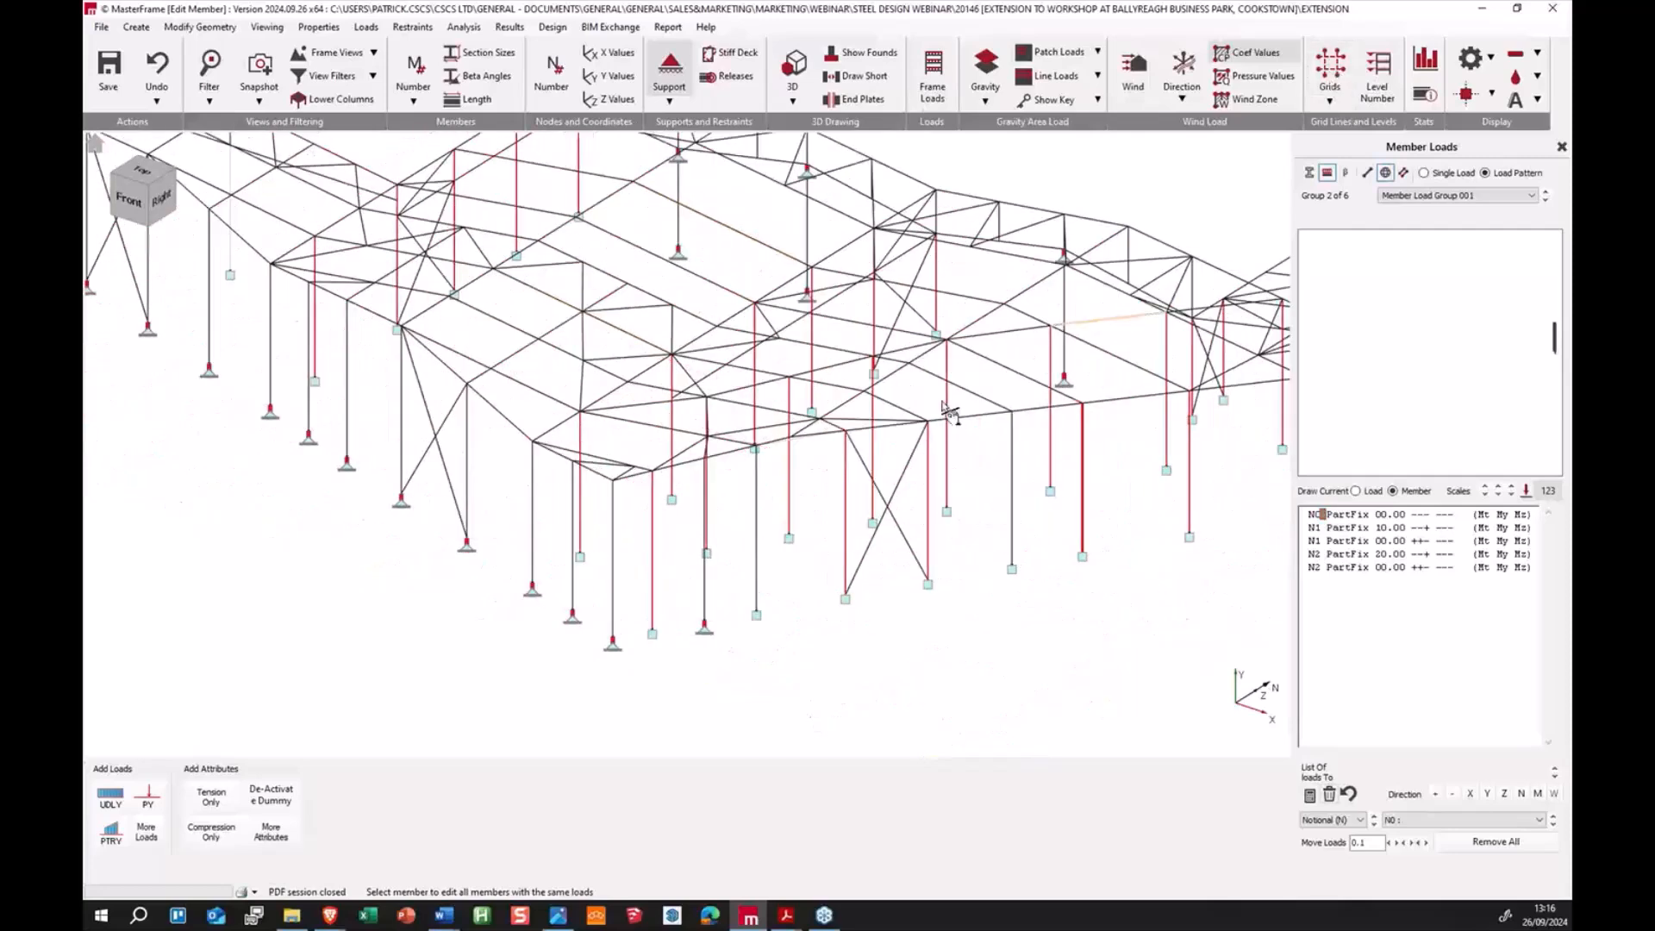
scroll(478, 574, "down", 2)
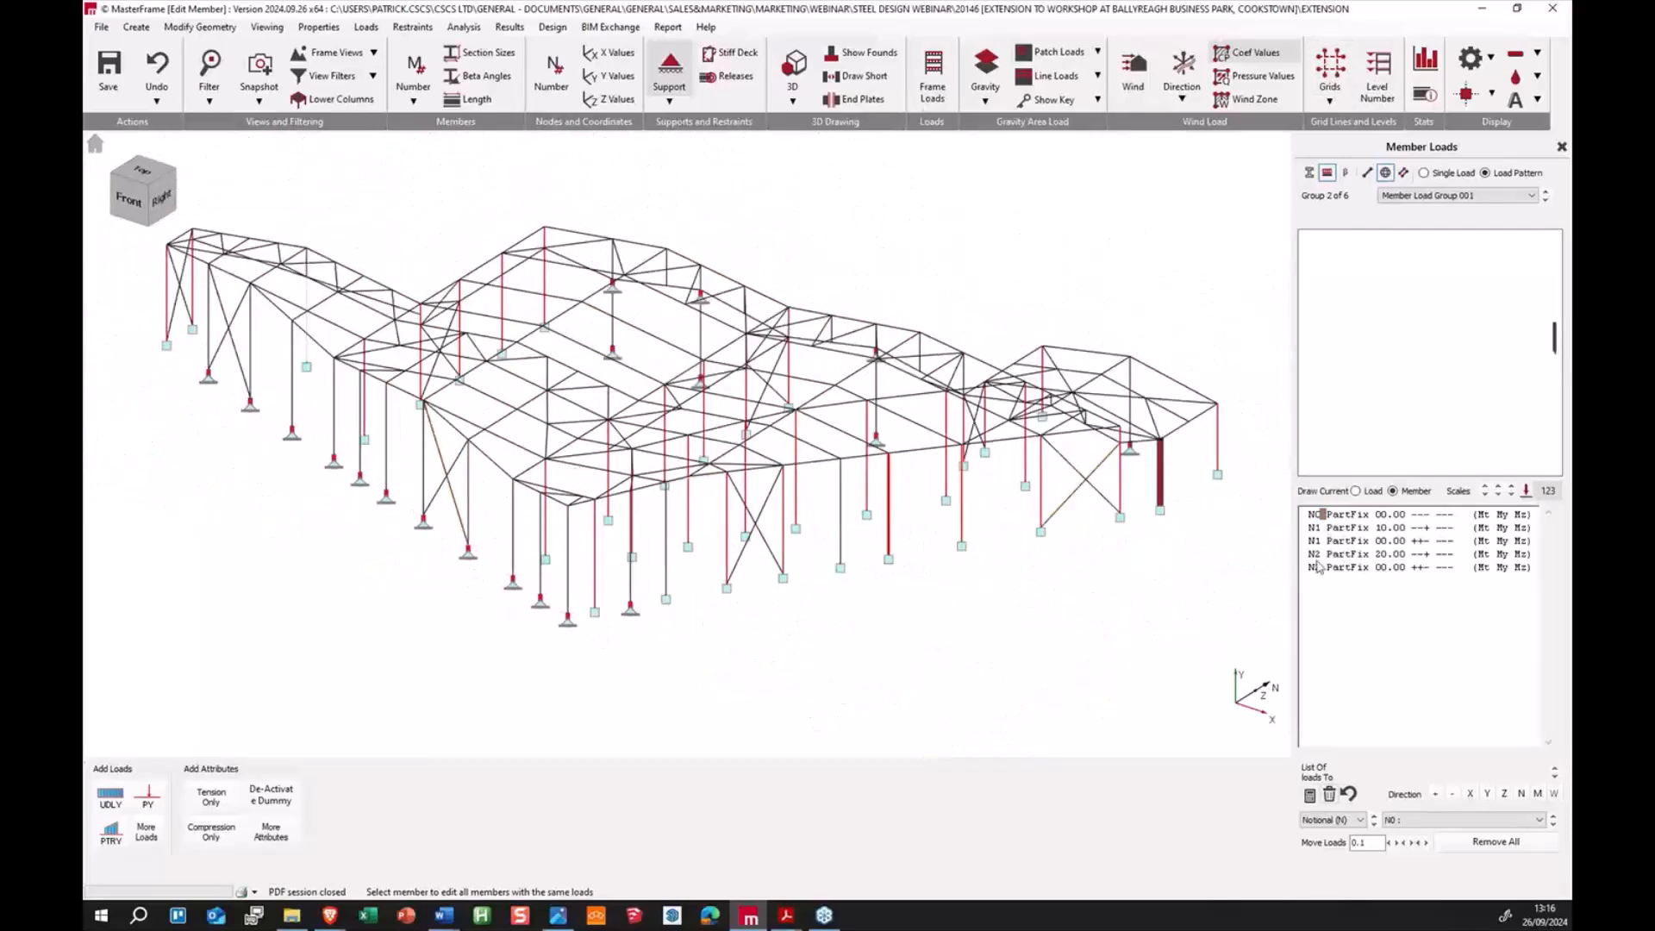
Step: Set Member Load Group 001's N1 10.00 and N2 20.00 partial fixities to +++ and delete its N1 and N2 00.00 entries
left_click(1414, 529)
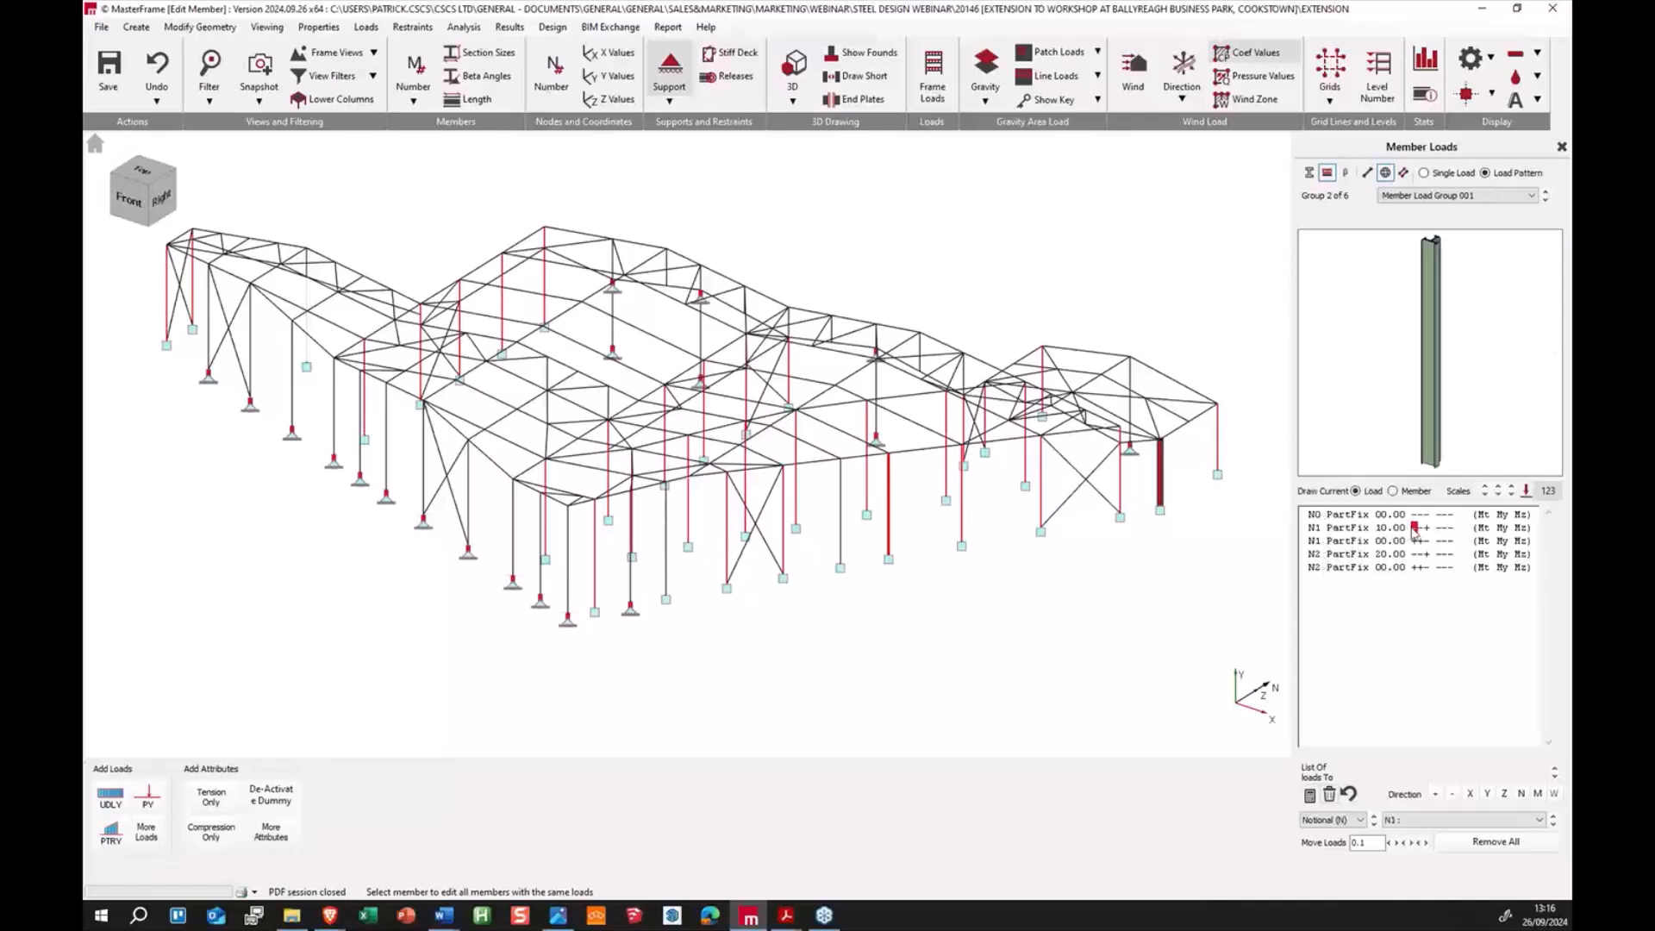
left_click(1388, 540)
left_click(1329, 796)
left_click(1420, 541)
left_click(1410, 554)
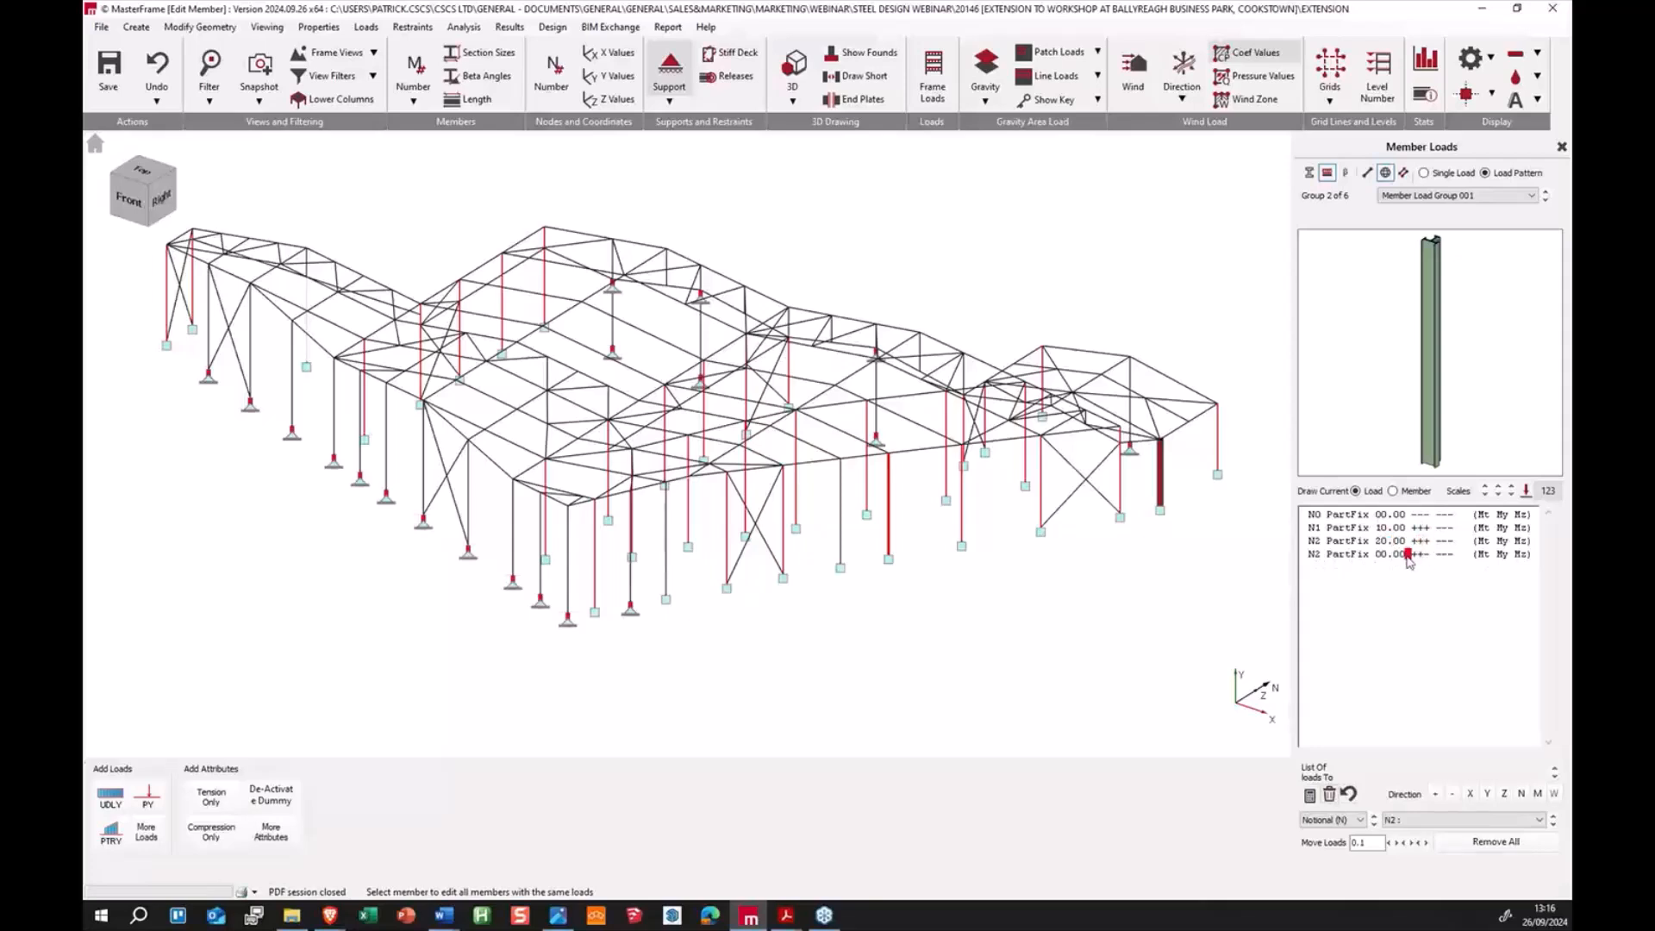
left_click(1329, 796)
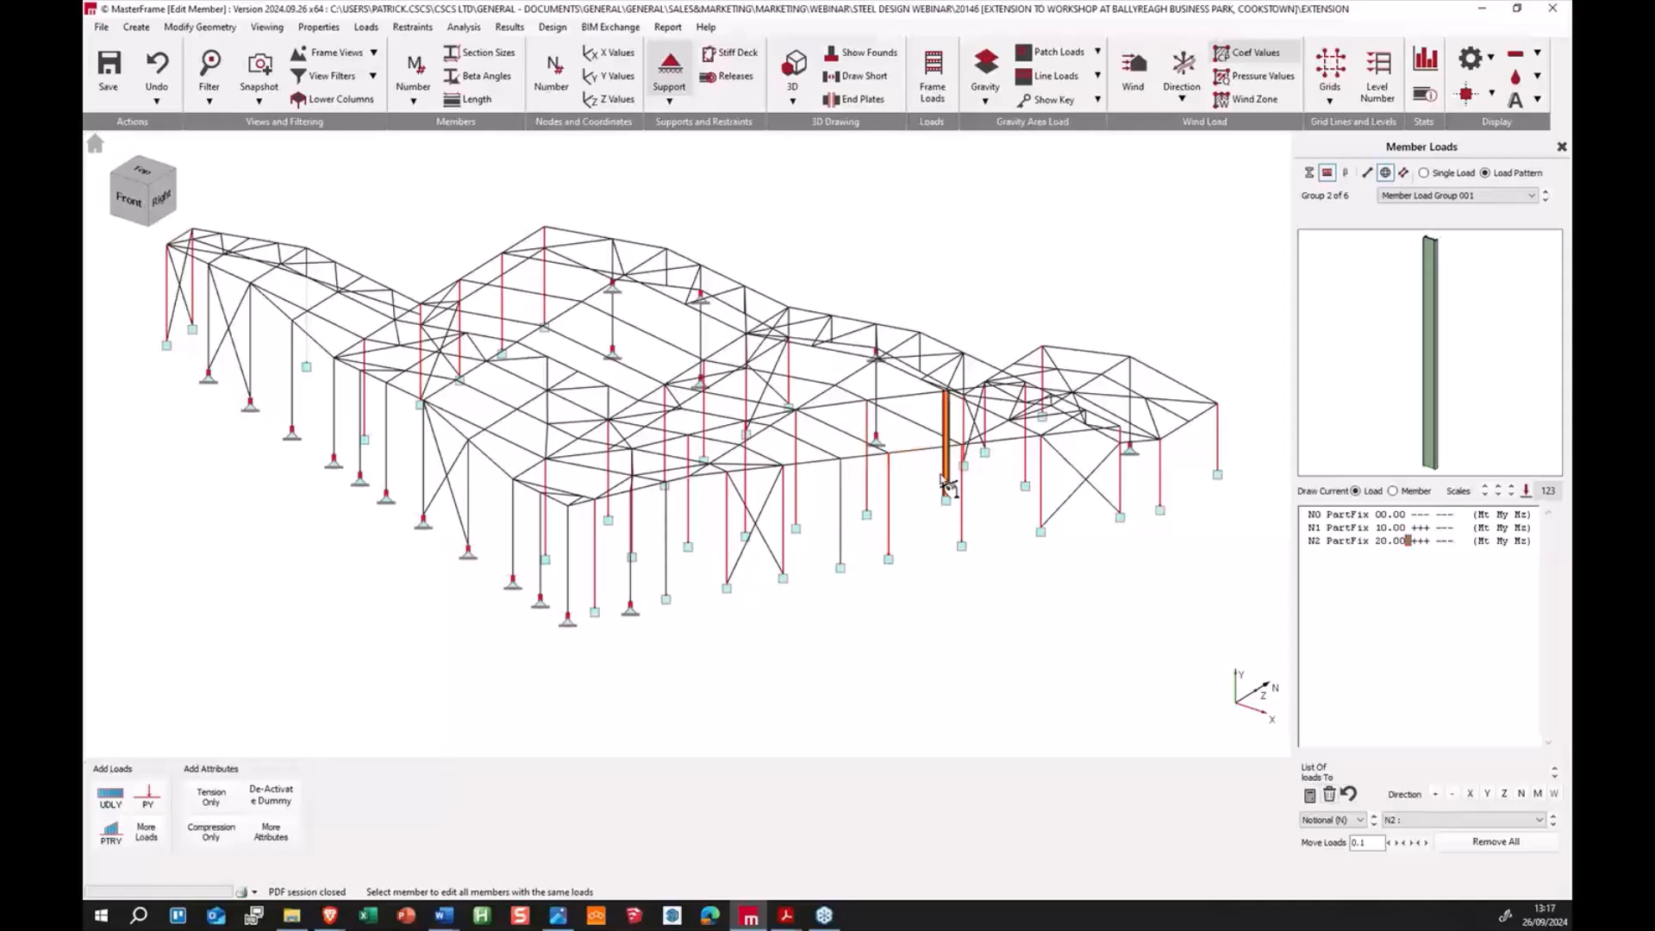
Step: Set the N0 PartFix 00.00 load of Member Load Group 001 to +++ at the first end
left_click(1159, 492)
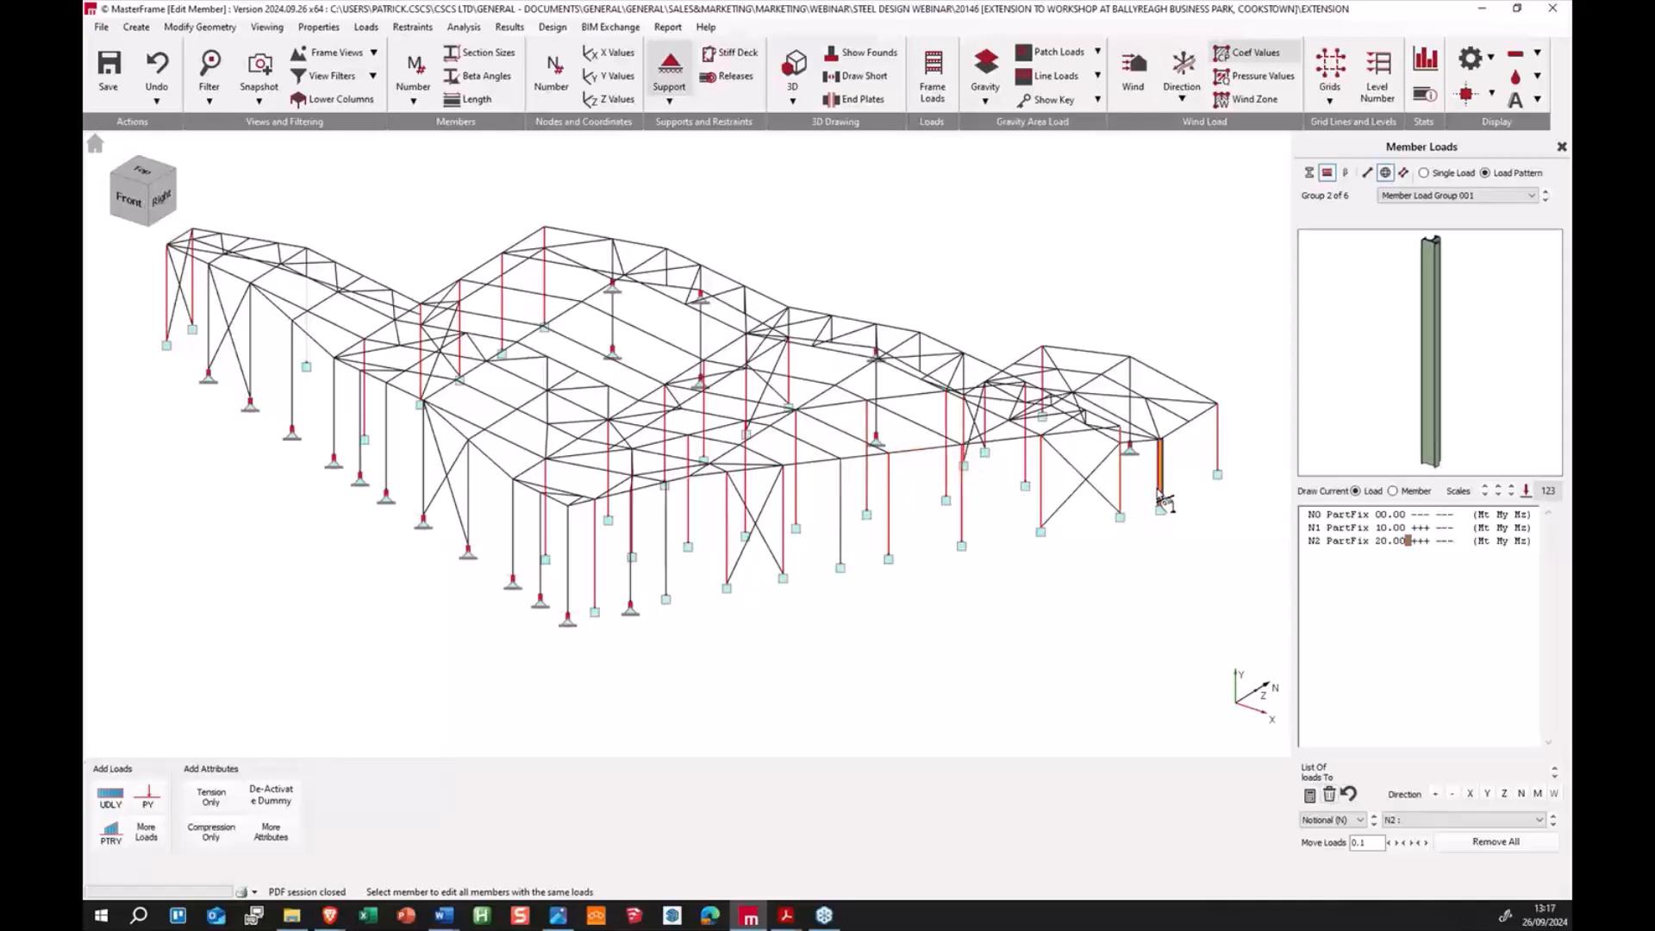
left_click(1415, 515)
type("+++")
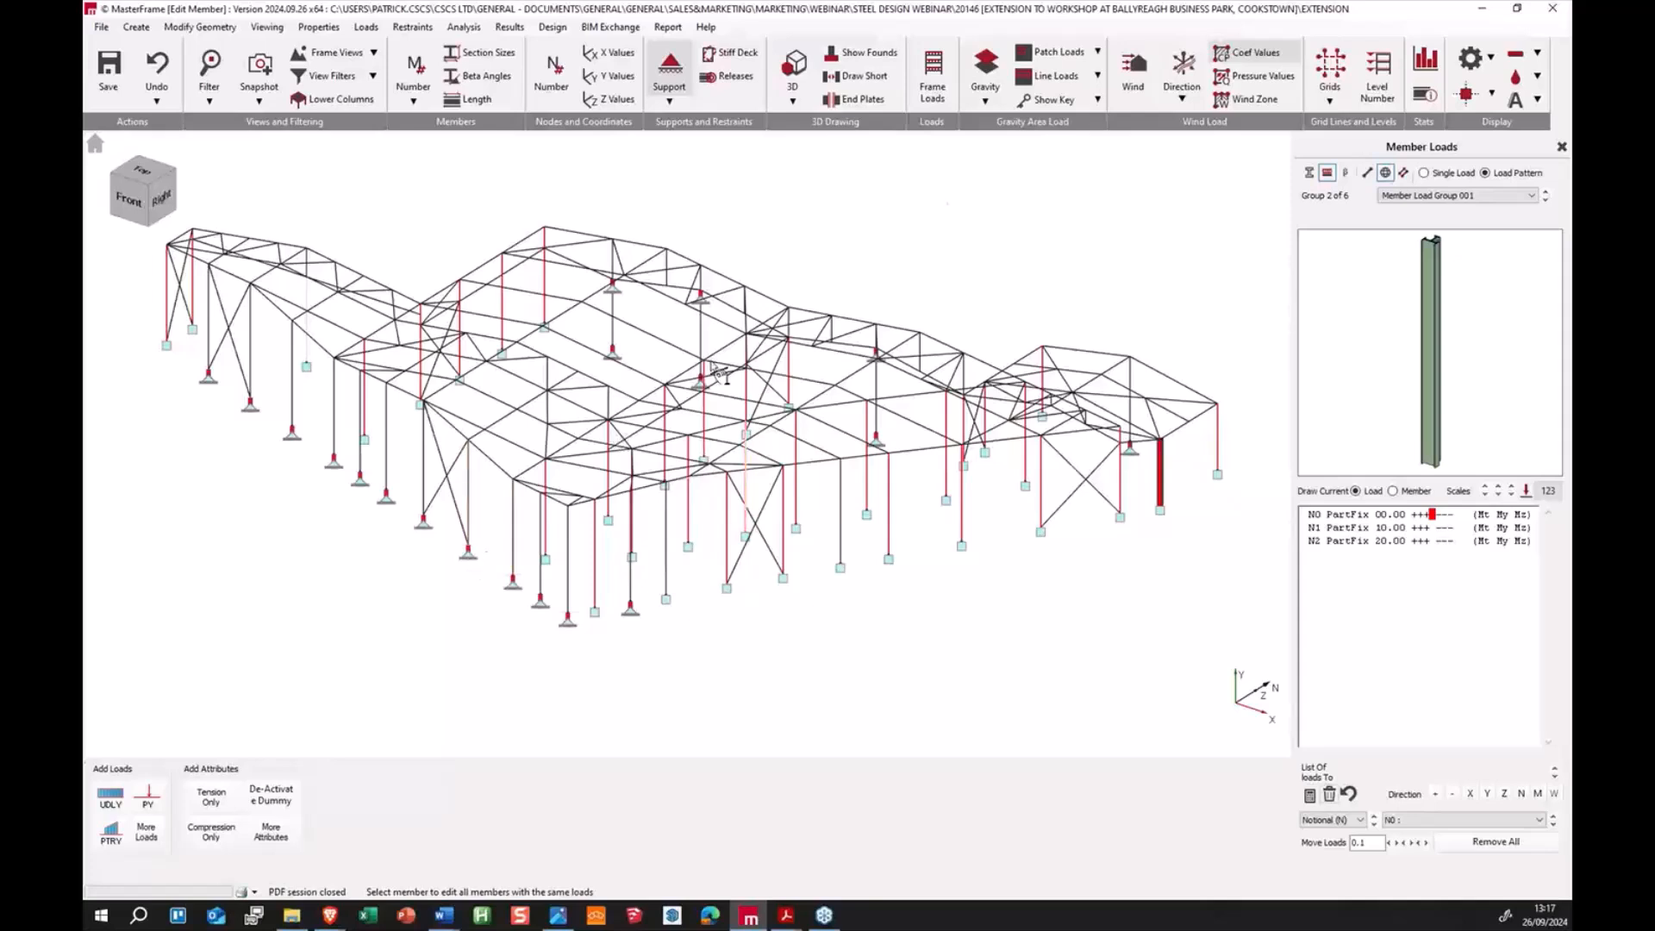
Step: Close the member loads editor and inspect the member releases displayed across the frame
left_click(1561, 147)
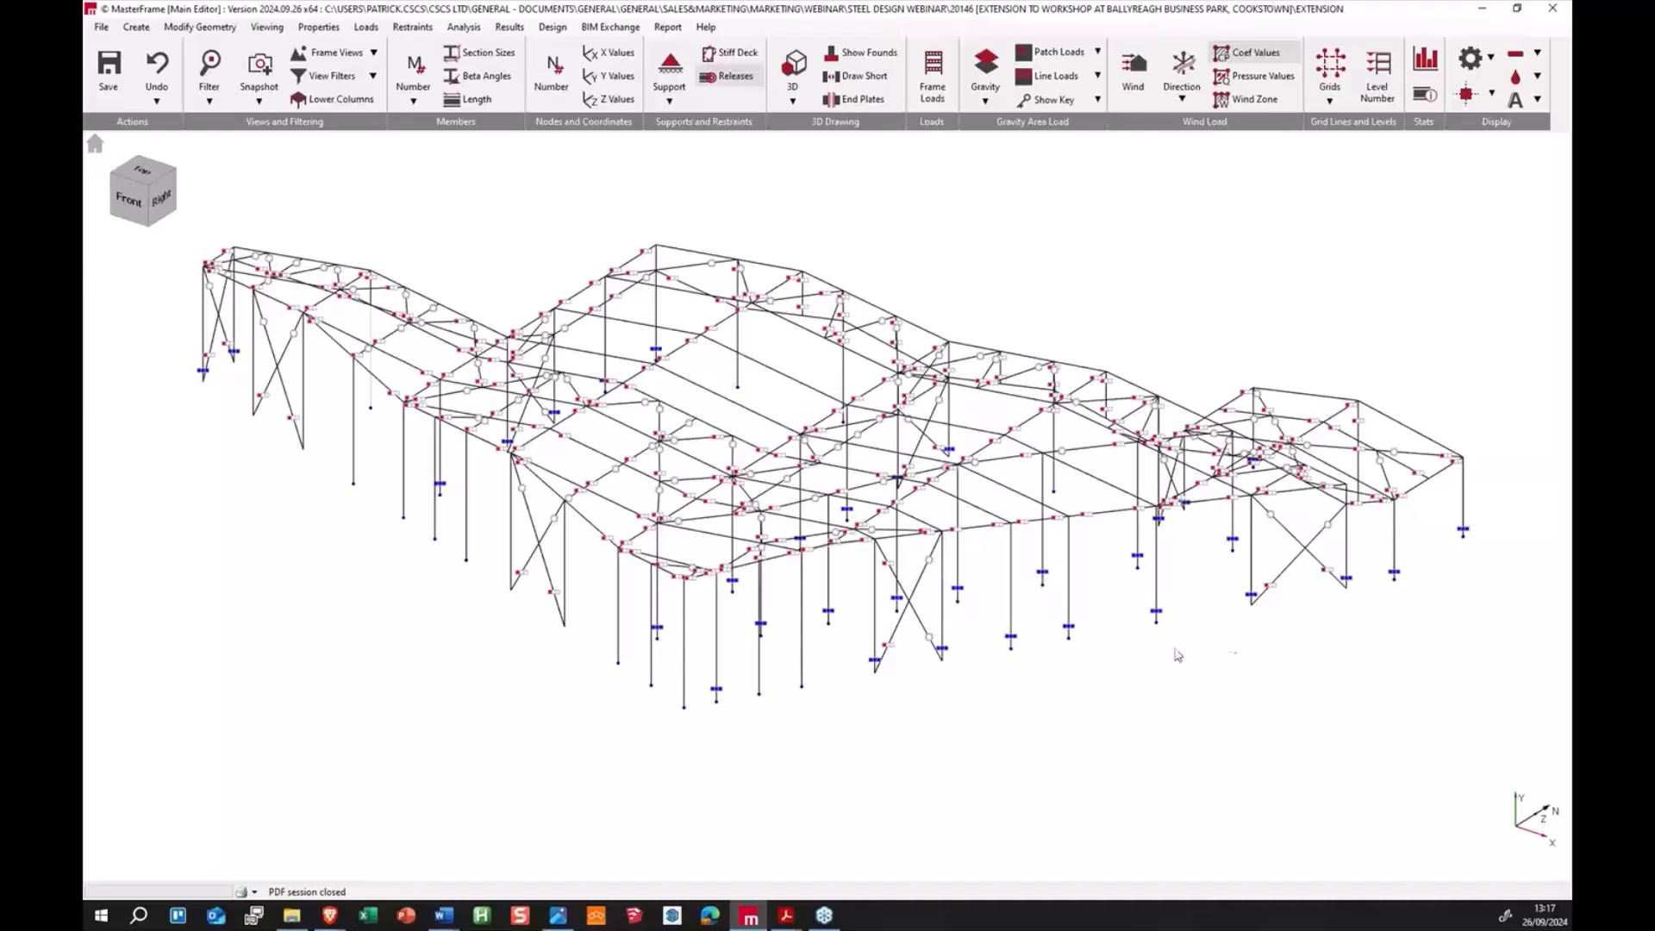
scroll(1078, 639, "up", 1)
scroll(1078, 644, "up", 1)
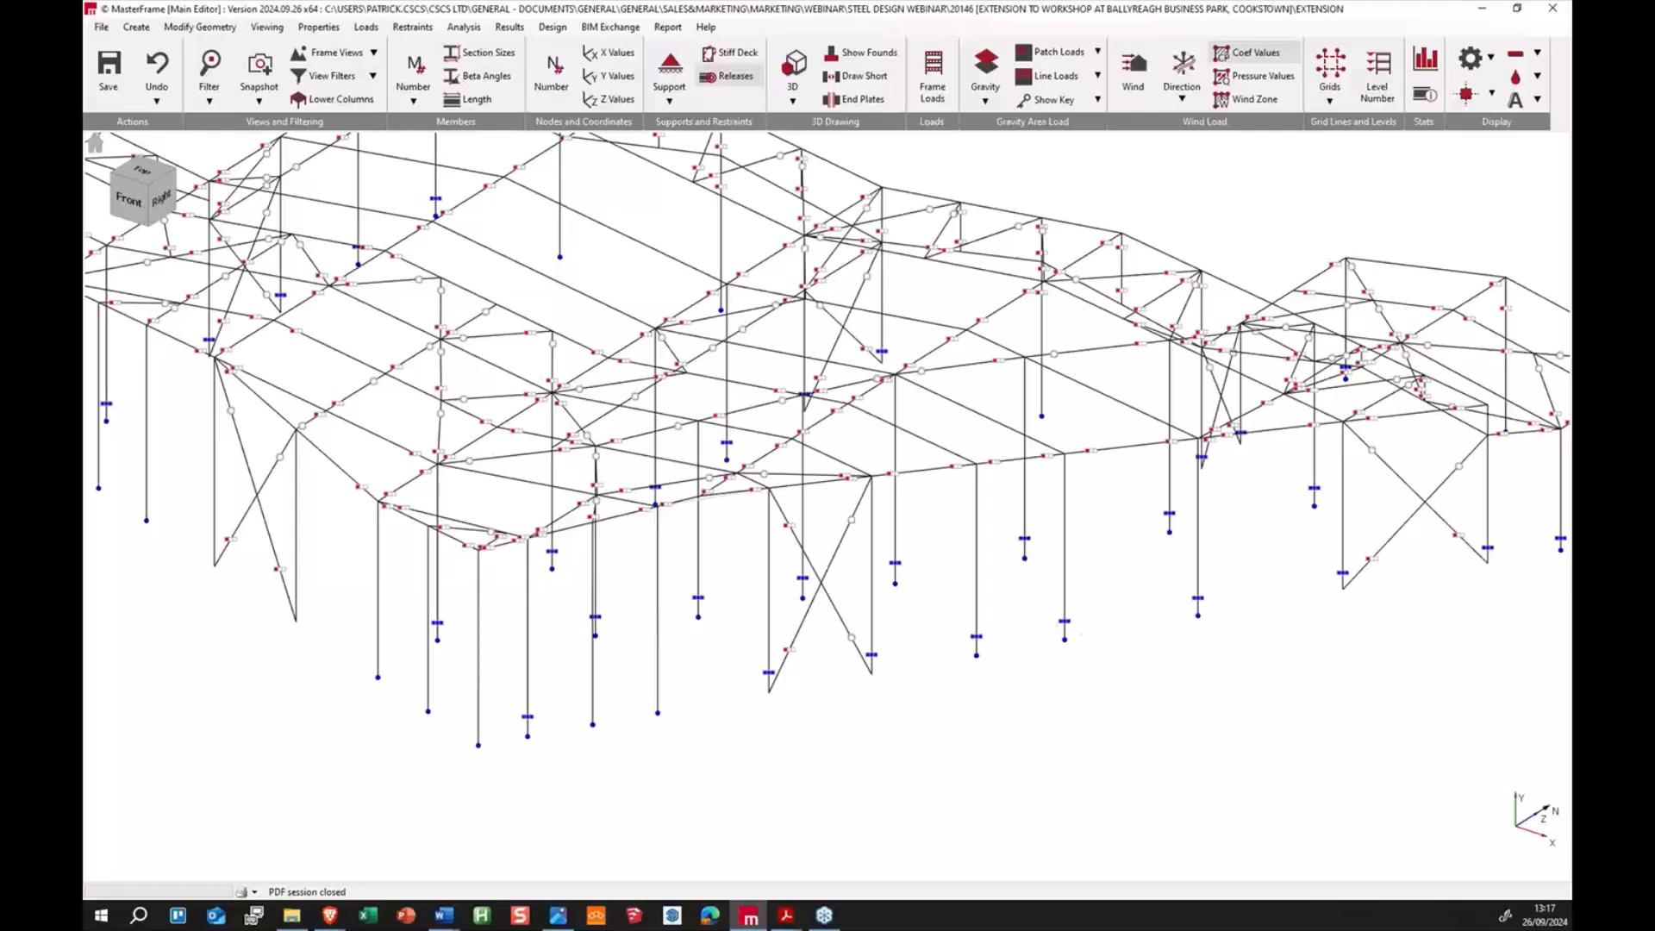
left_click(444, 915)
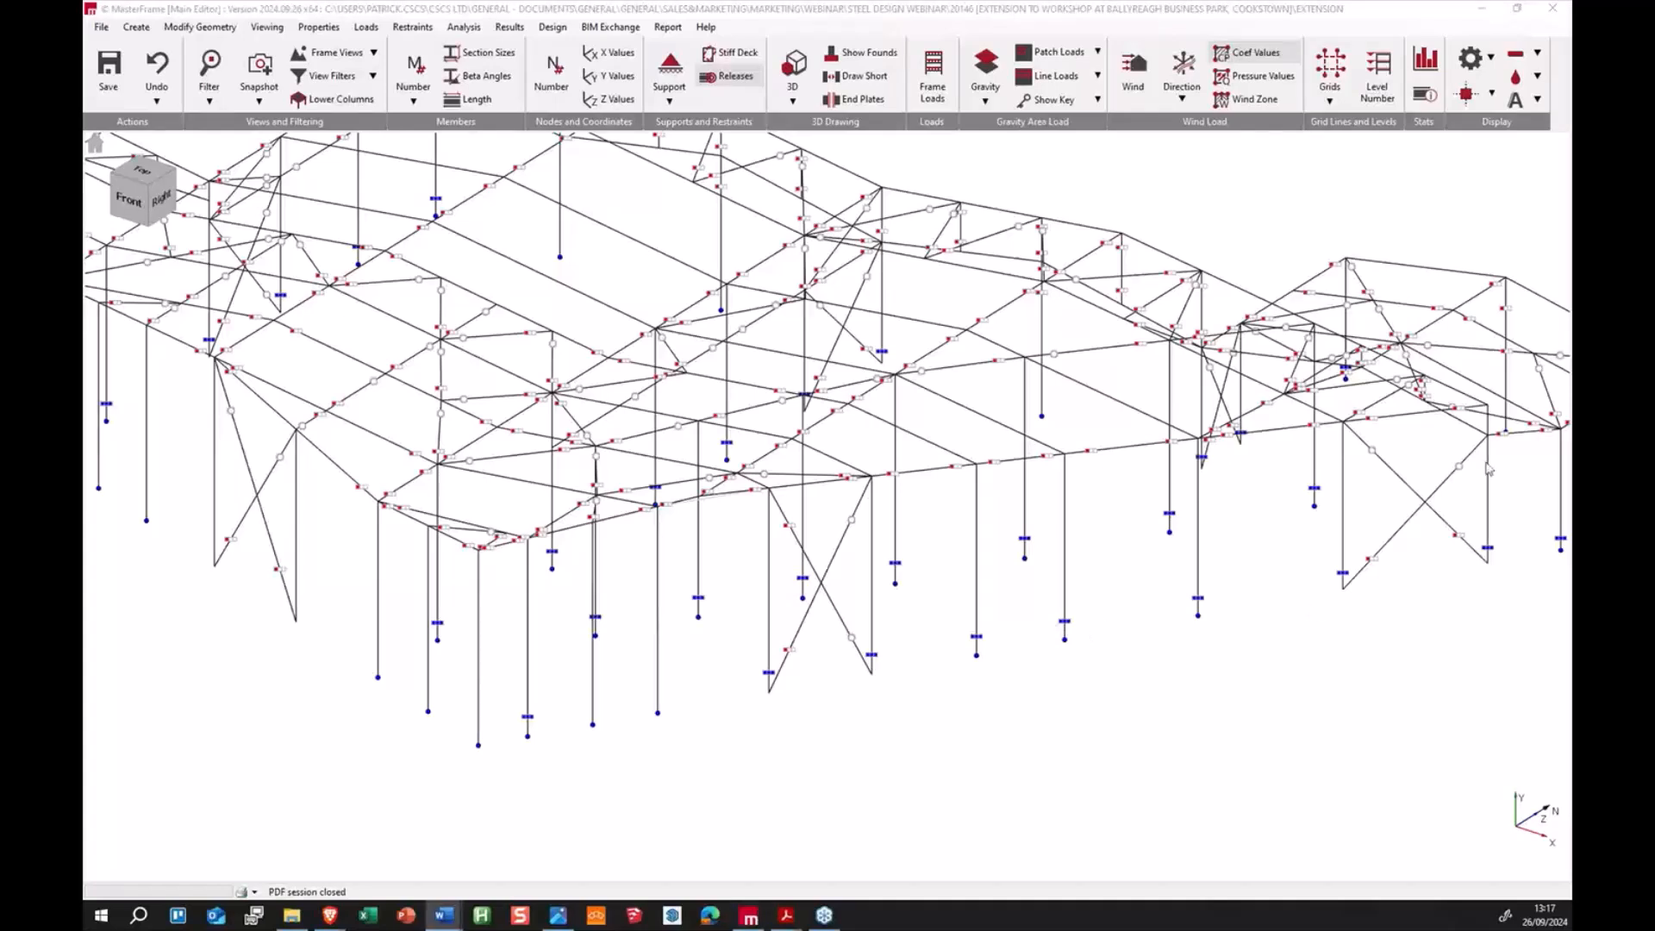
Step: Open the member design groups and review the Portal Rafter 1 group's design properties from General to Torsion
left_click(553, 26)
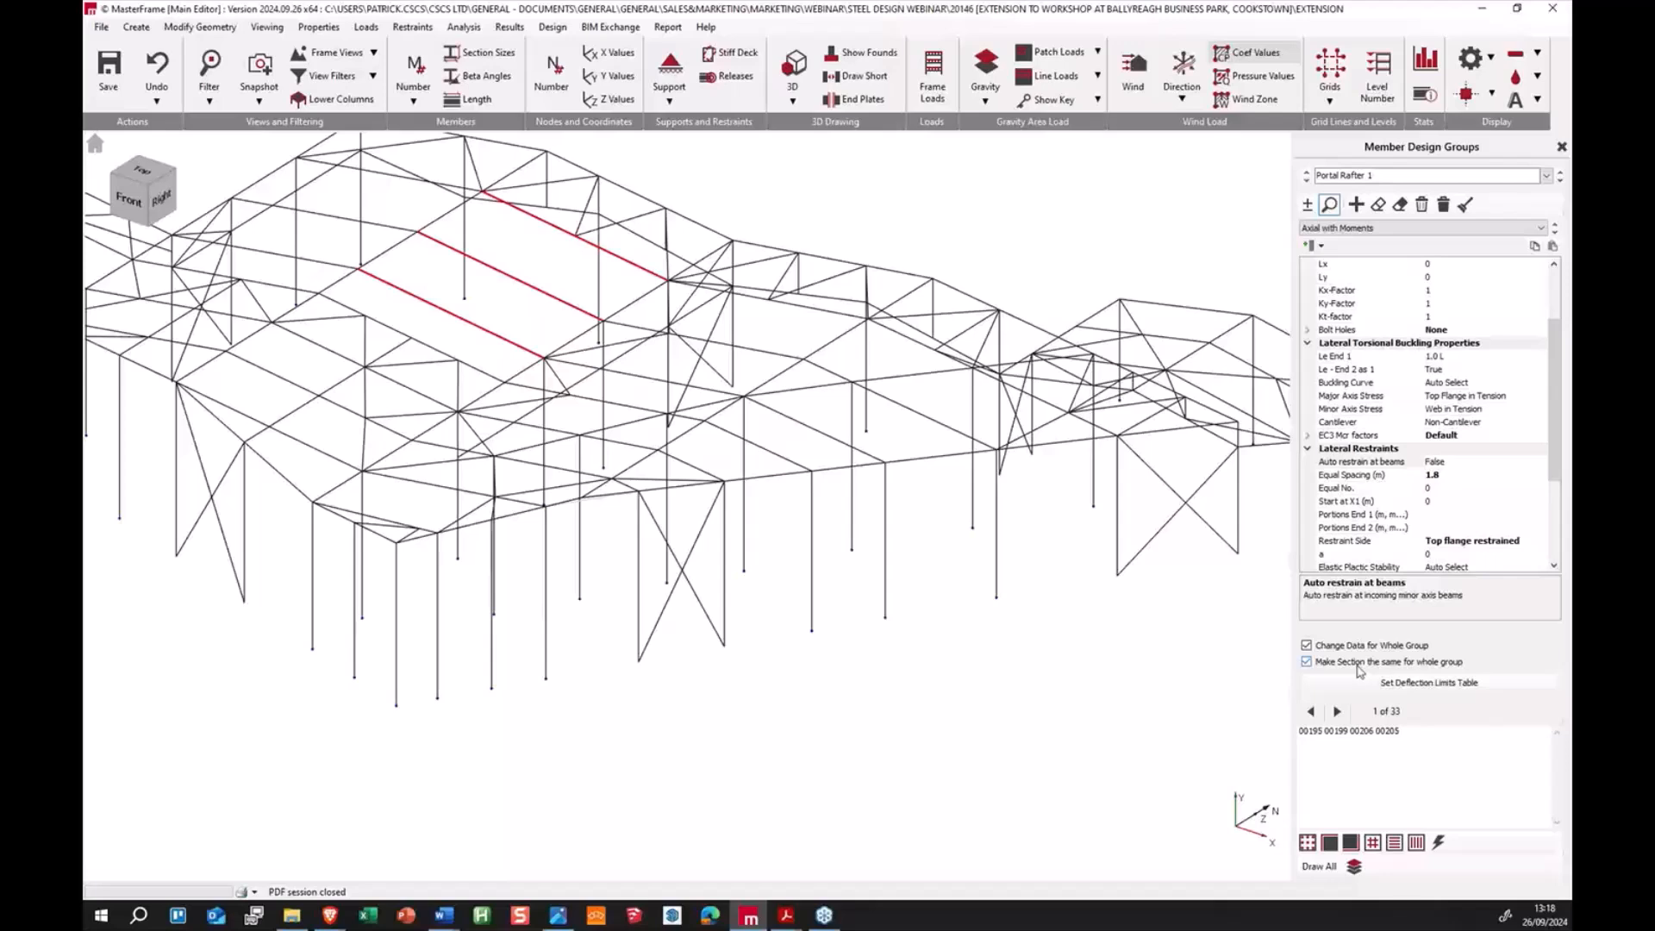
scroll(1422, 448, "up", 3)
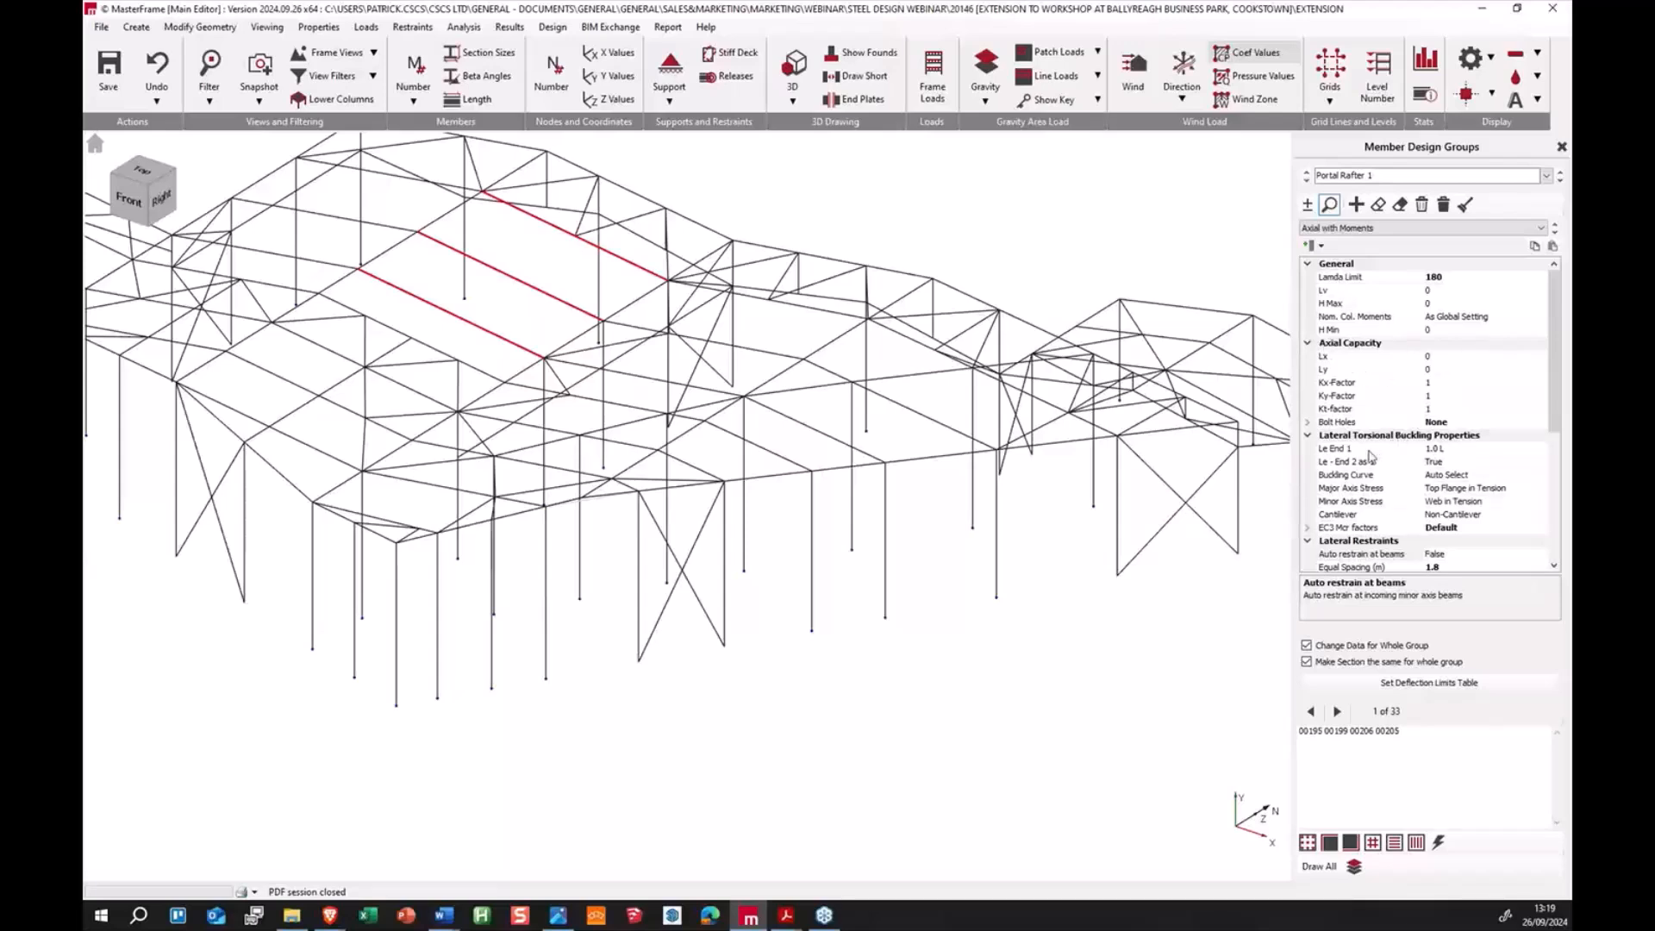
scroll(1370, 455, "down", 2)
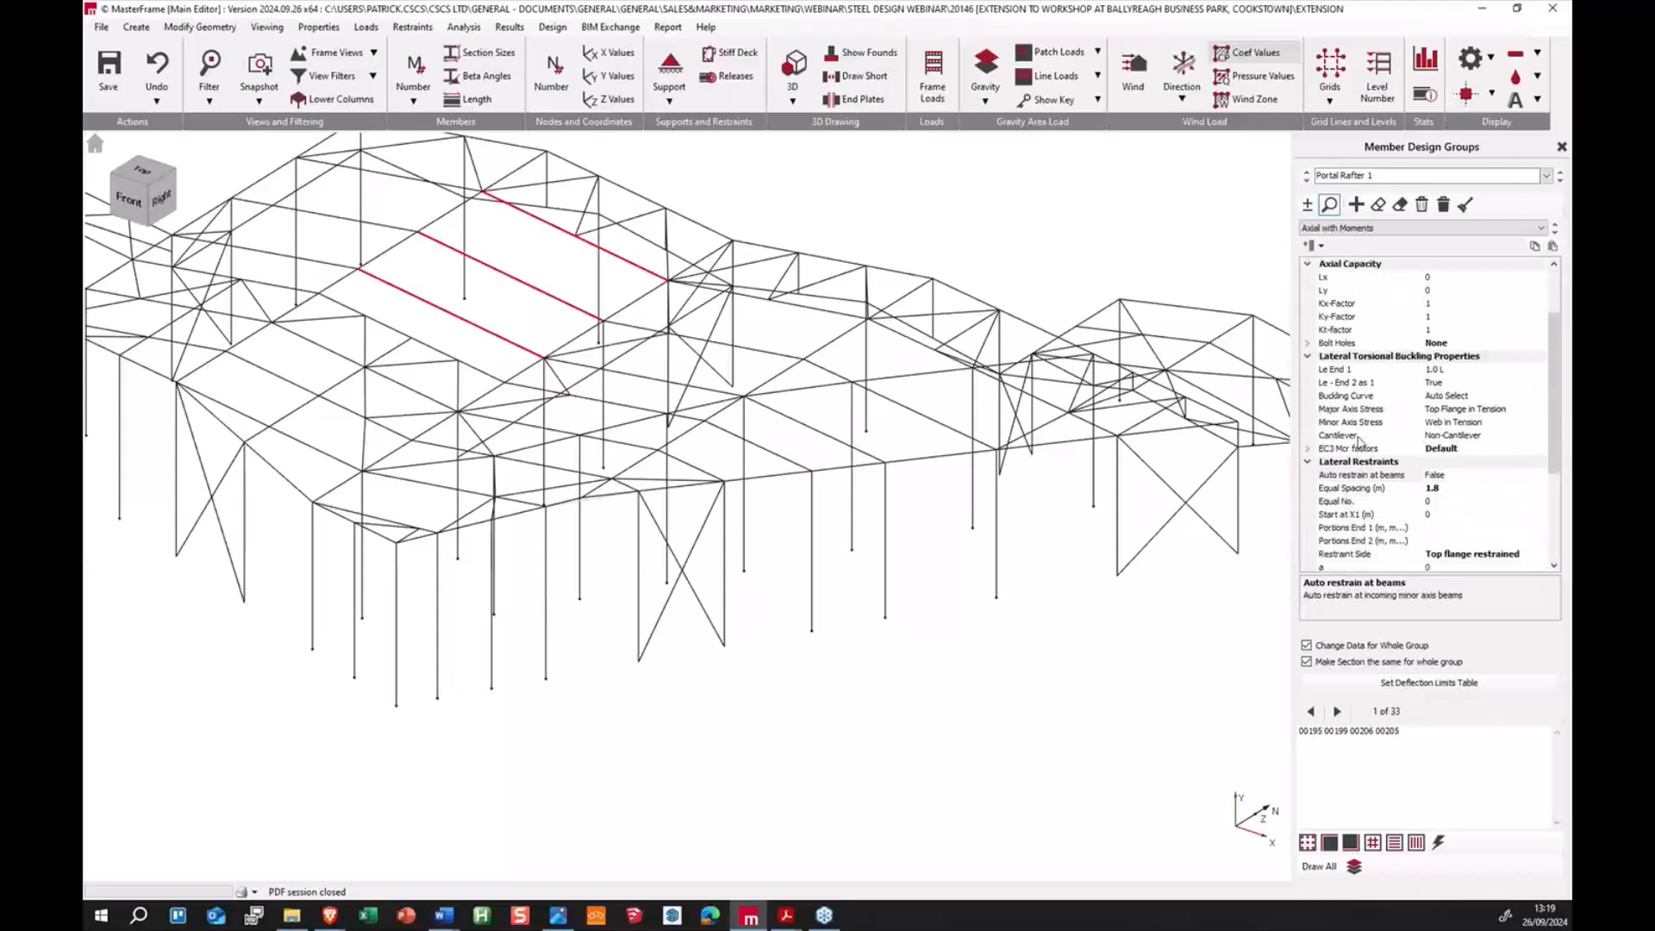
scroll(1368, 474, "down", 4)
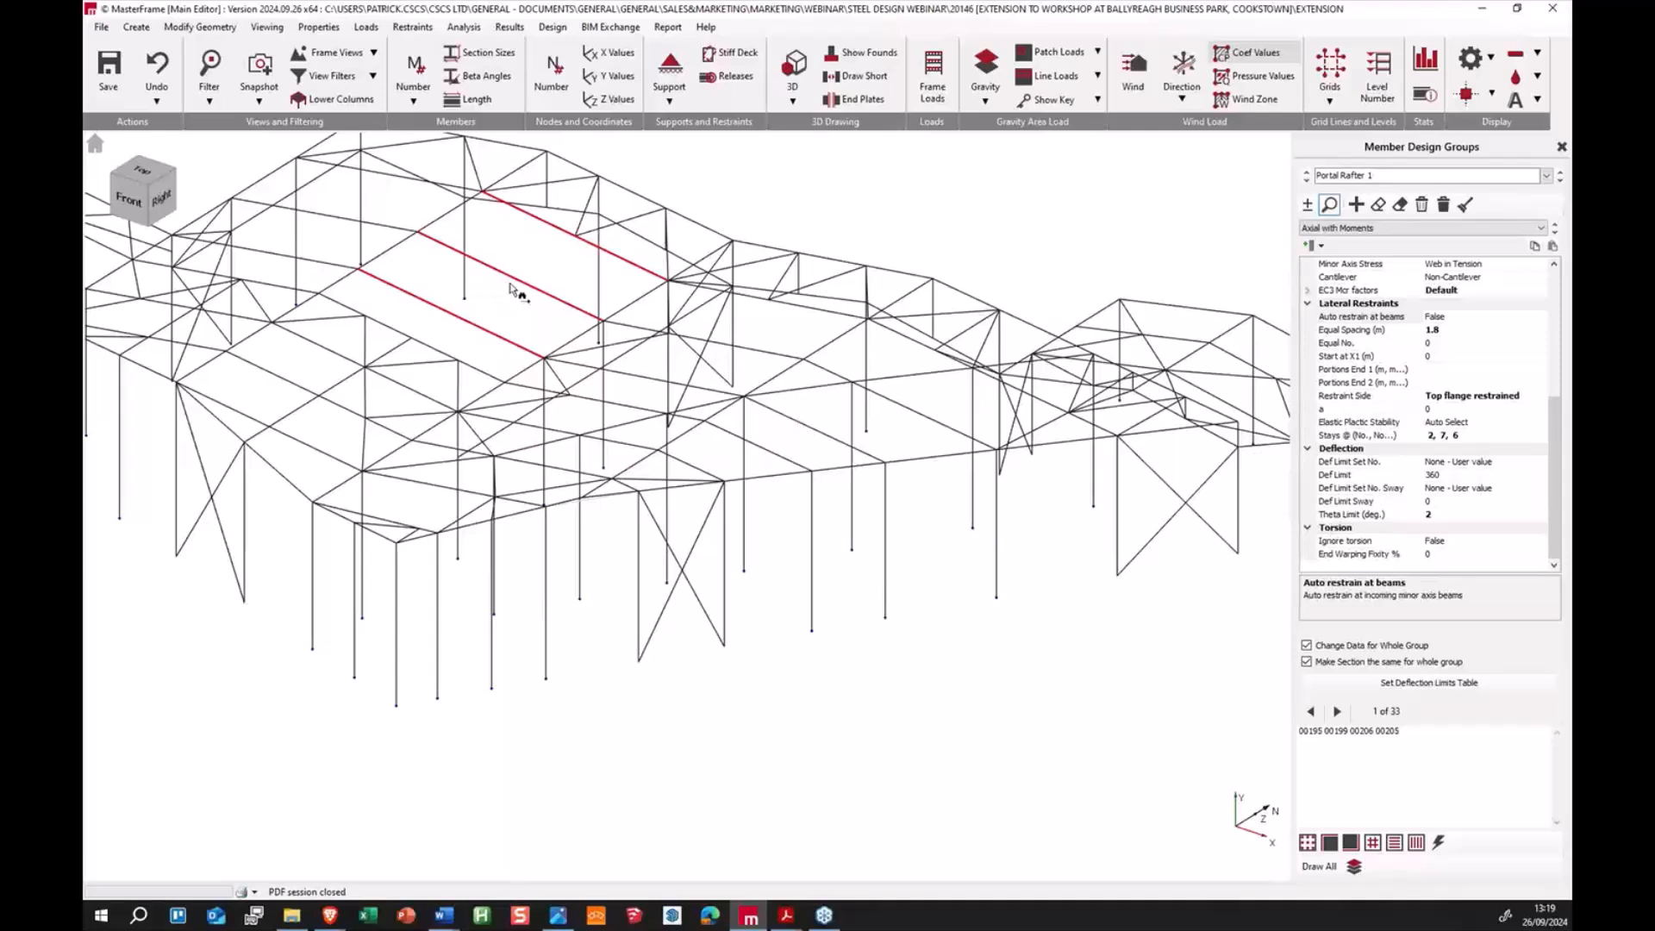
Step: Display the frame in 3D and examine Portal Rafter 1's axial capacity, lateral torsional buckling and lateral restraint properties
left_click(797, 71)
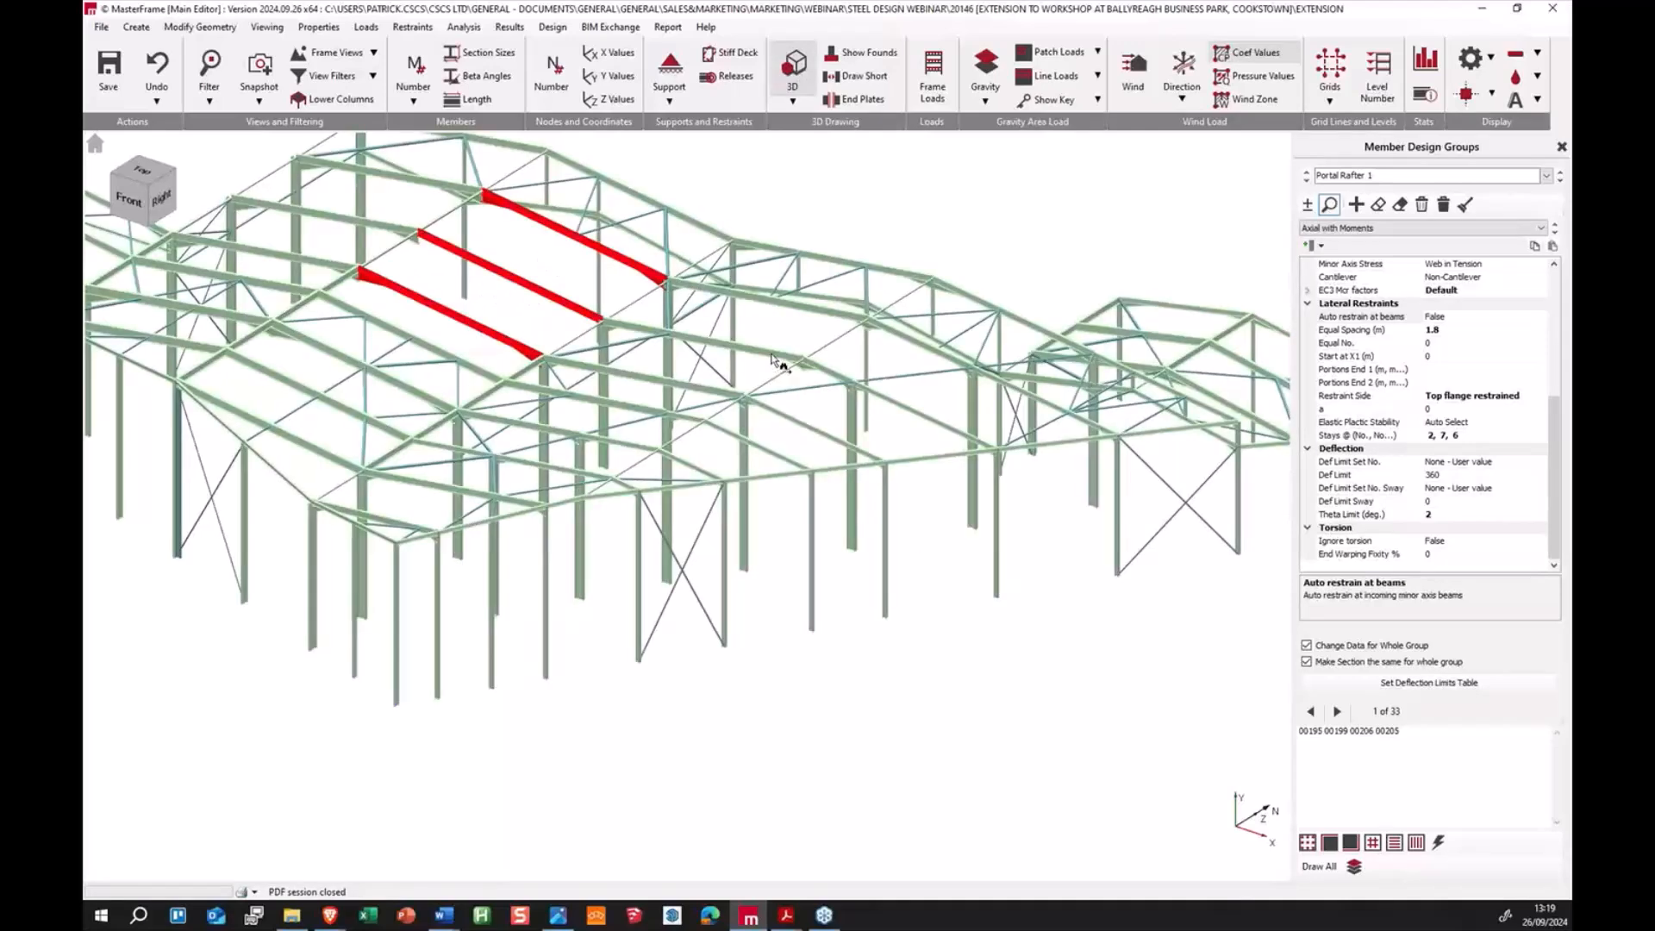
scroll(1462, 397, "up", 6)
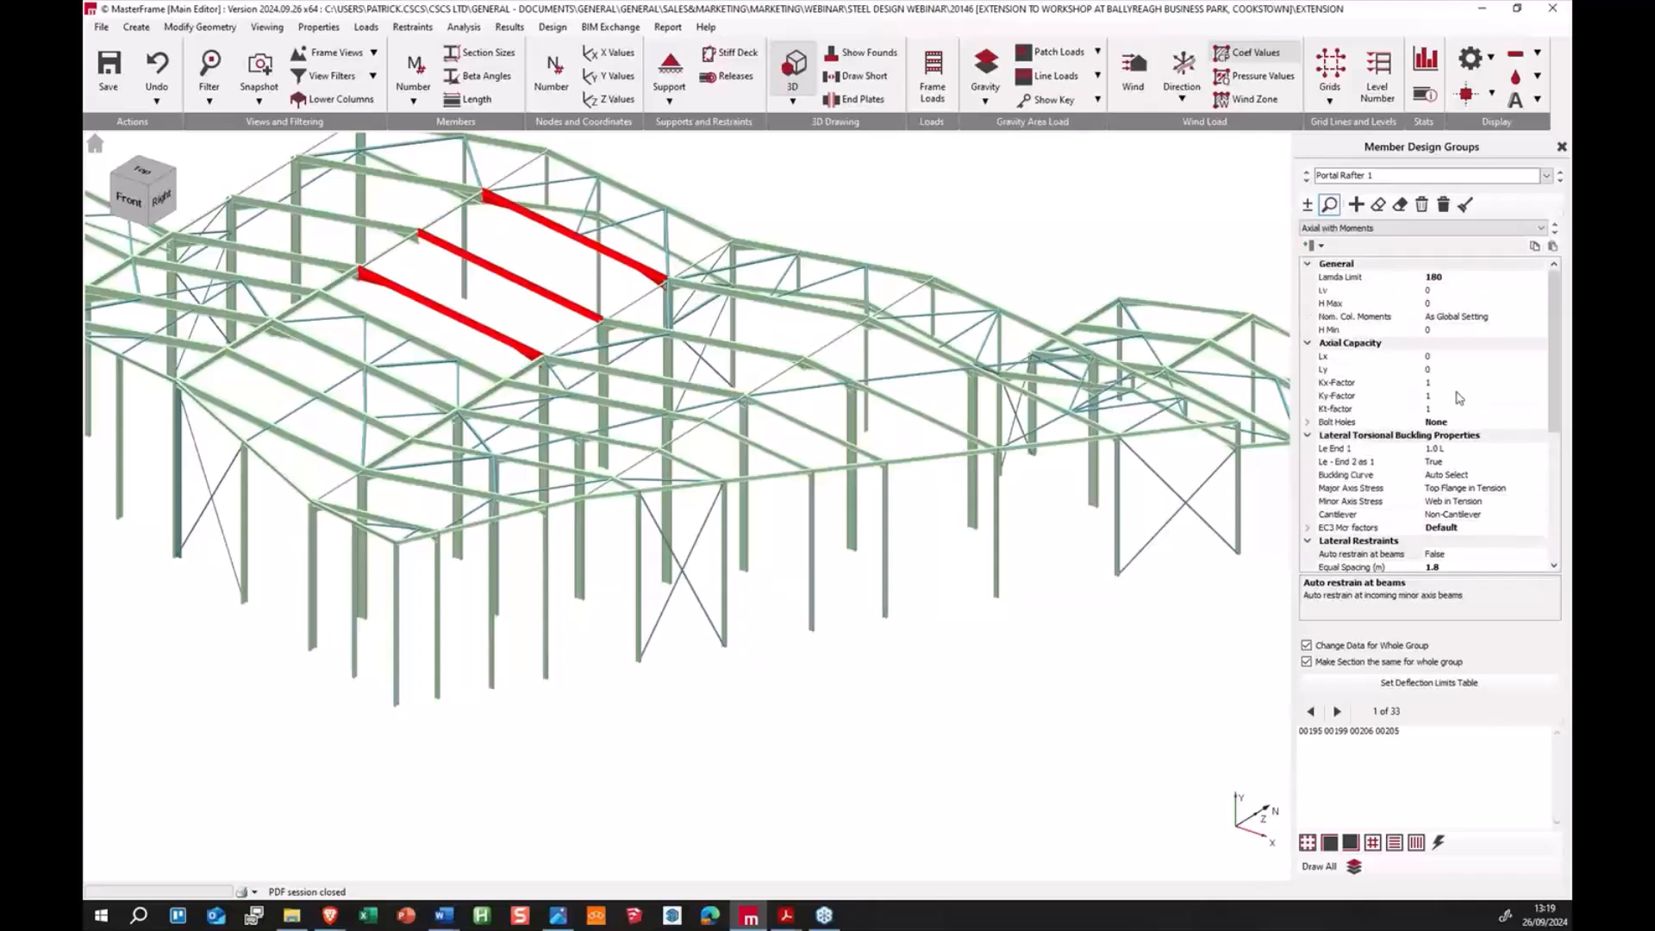
scroll(1463, 405, "down", 4)
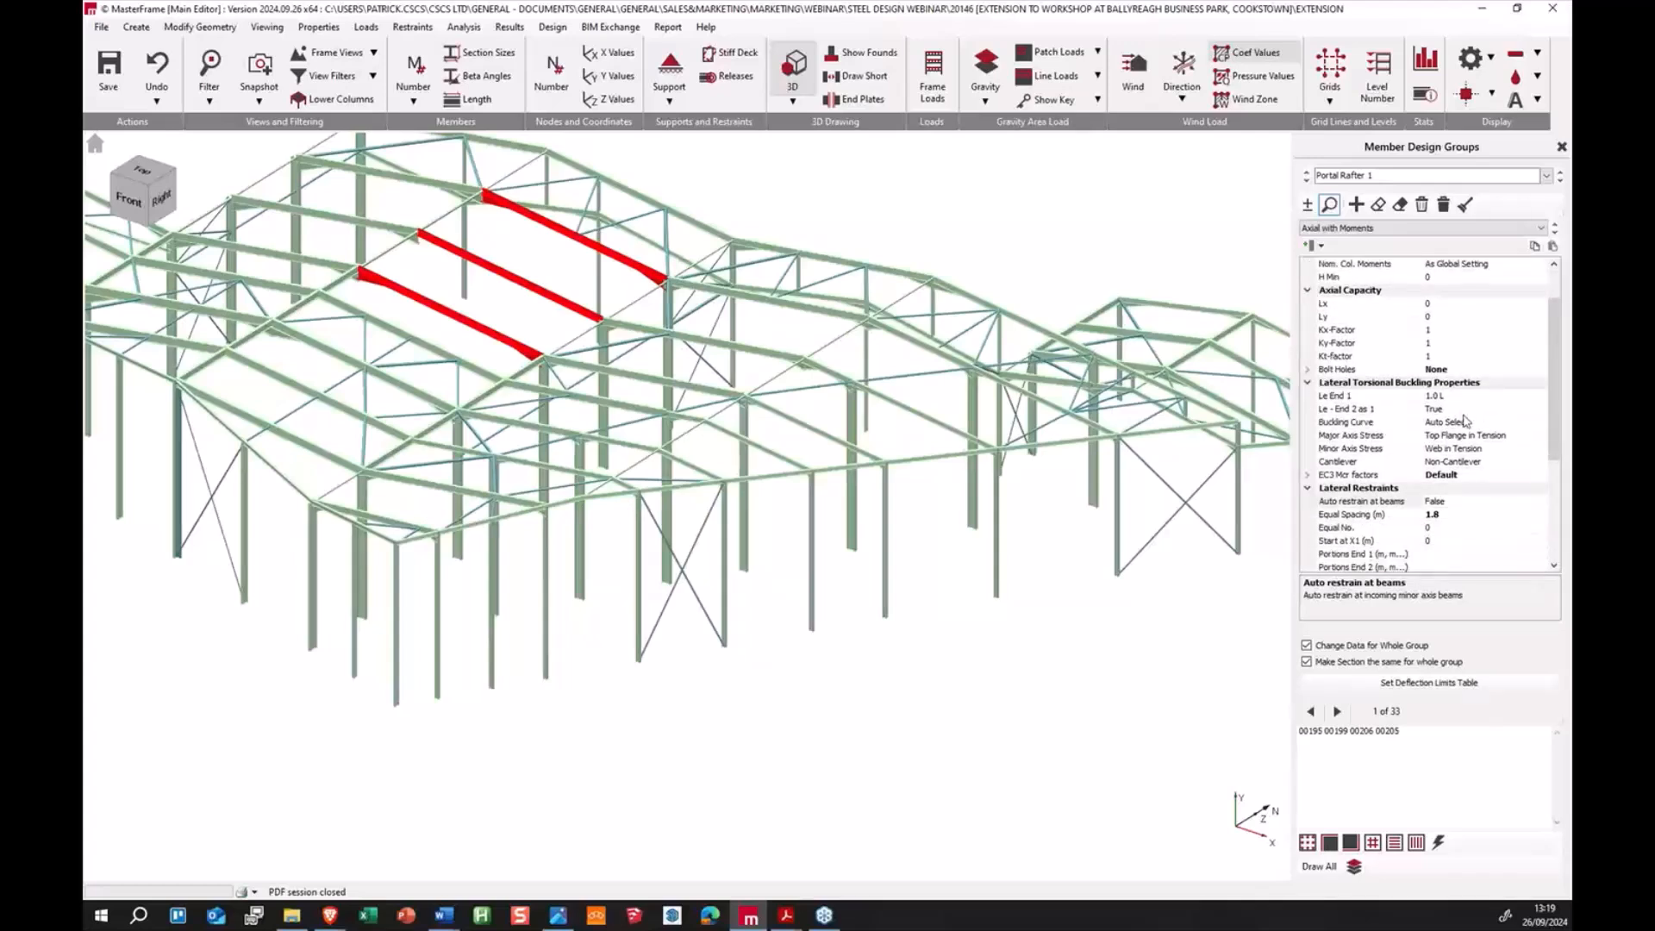
scroll(1472, 449, "down", 1)
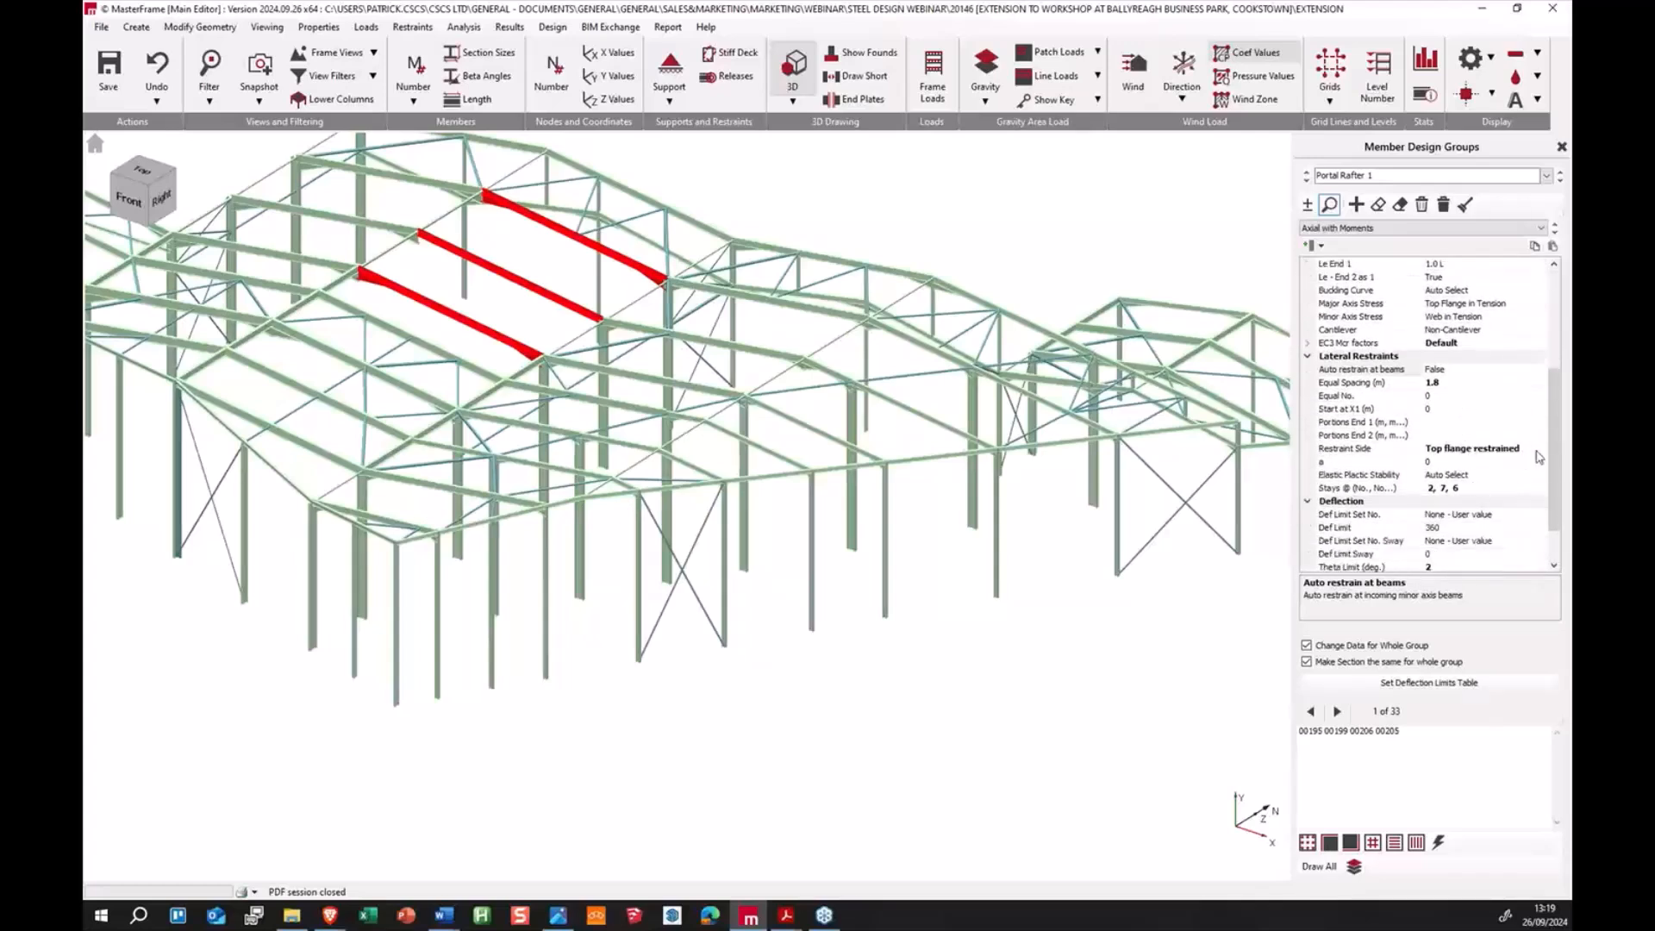
Step: Examine Portal Rafter 1's restraint side options, keep Top flange restrained, and inspect the stay positions and deflection limits
left_click(1539, 455)
left_click(1539, 451)
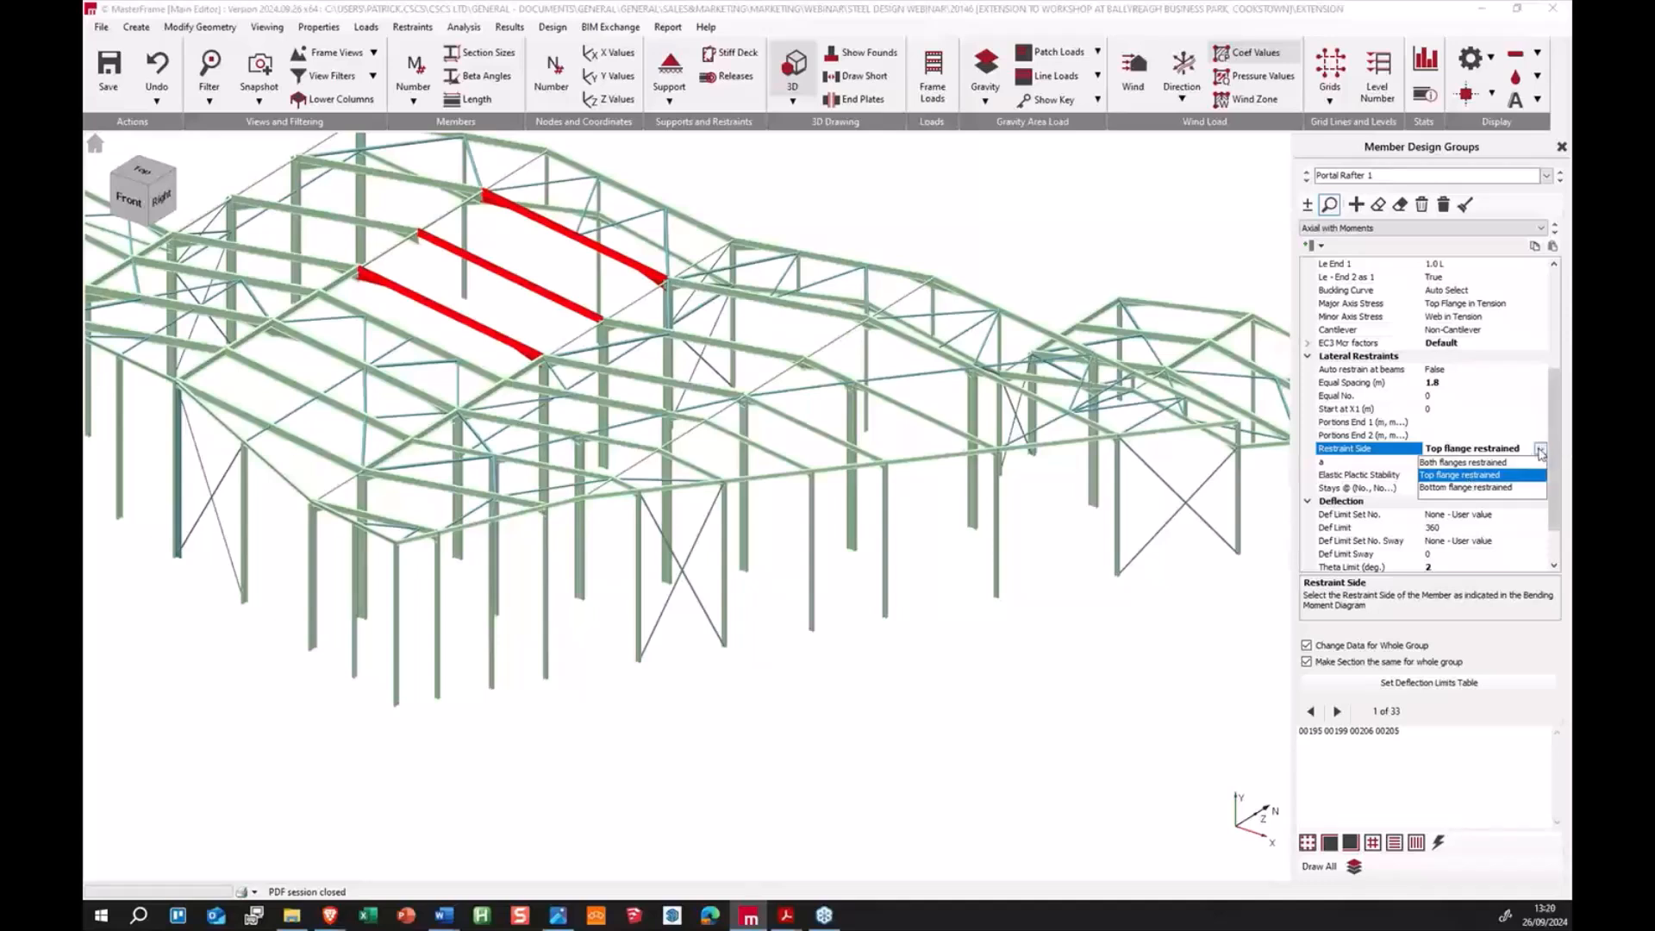
left_click(1466, 480)
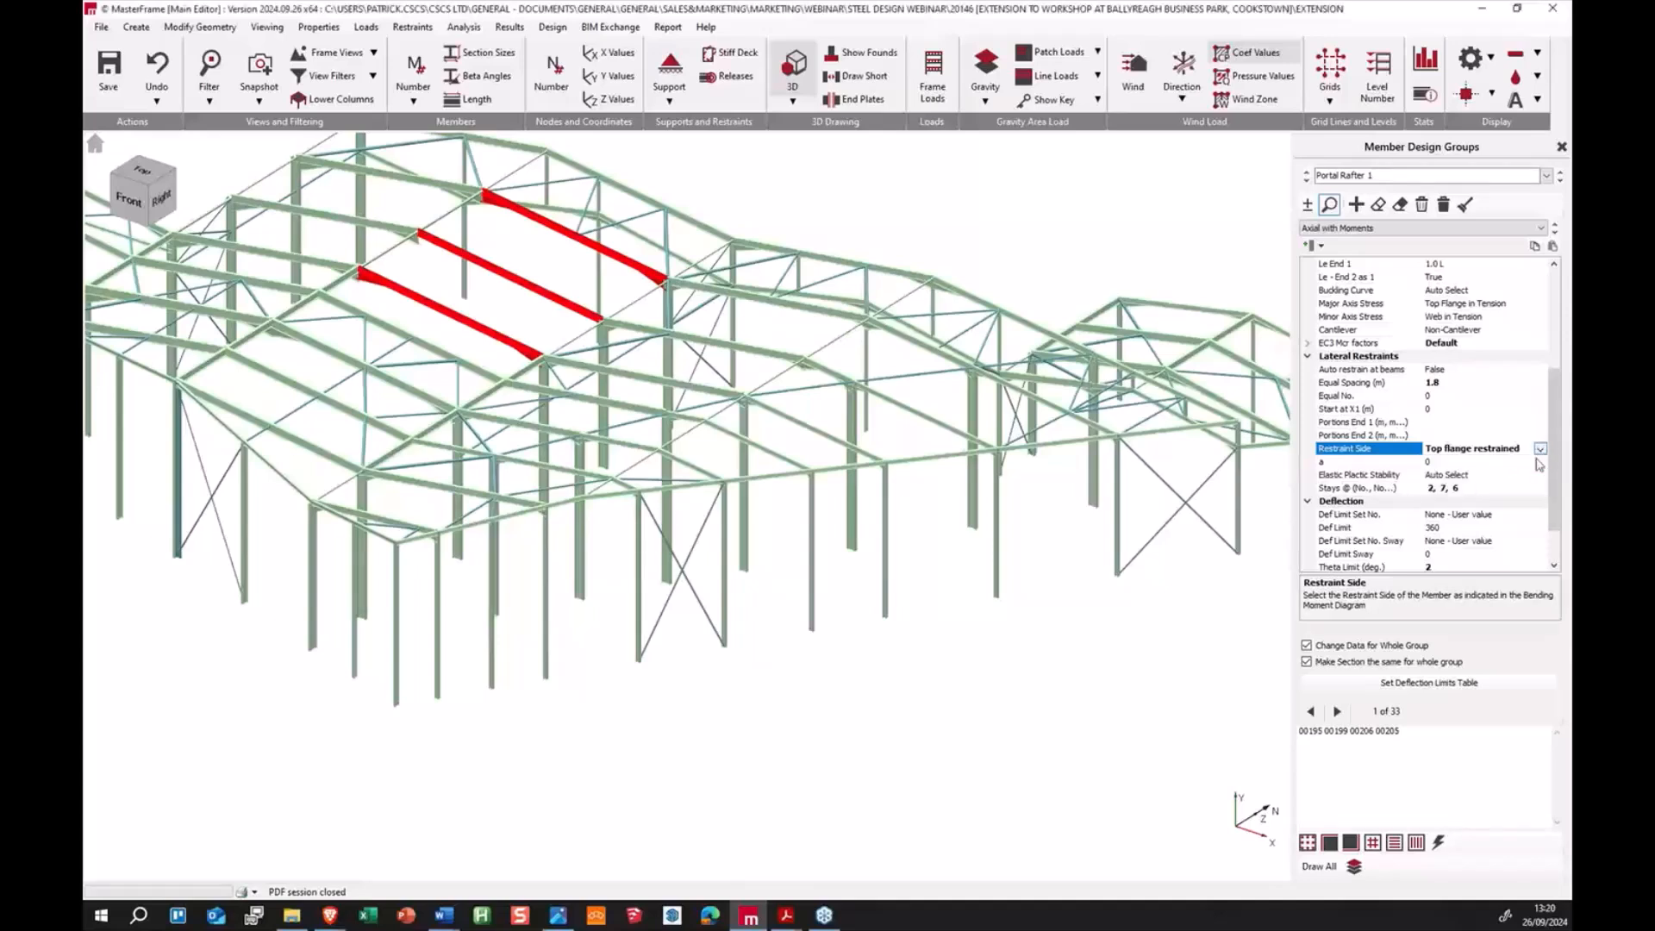
left_click(1475, 489)
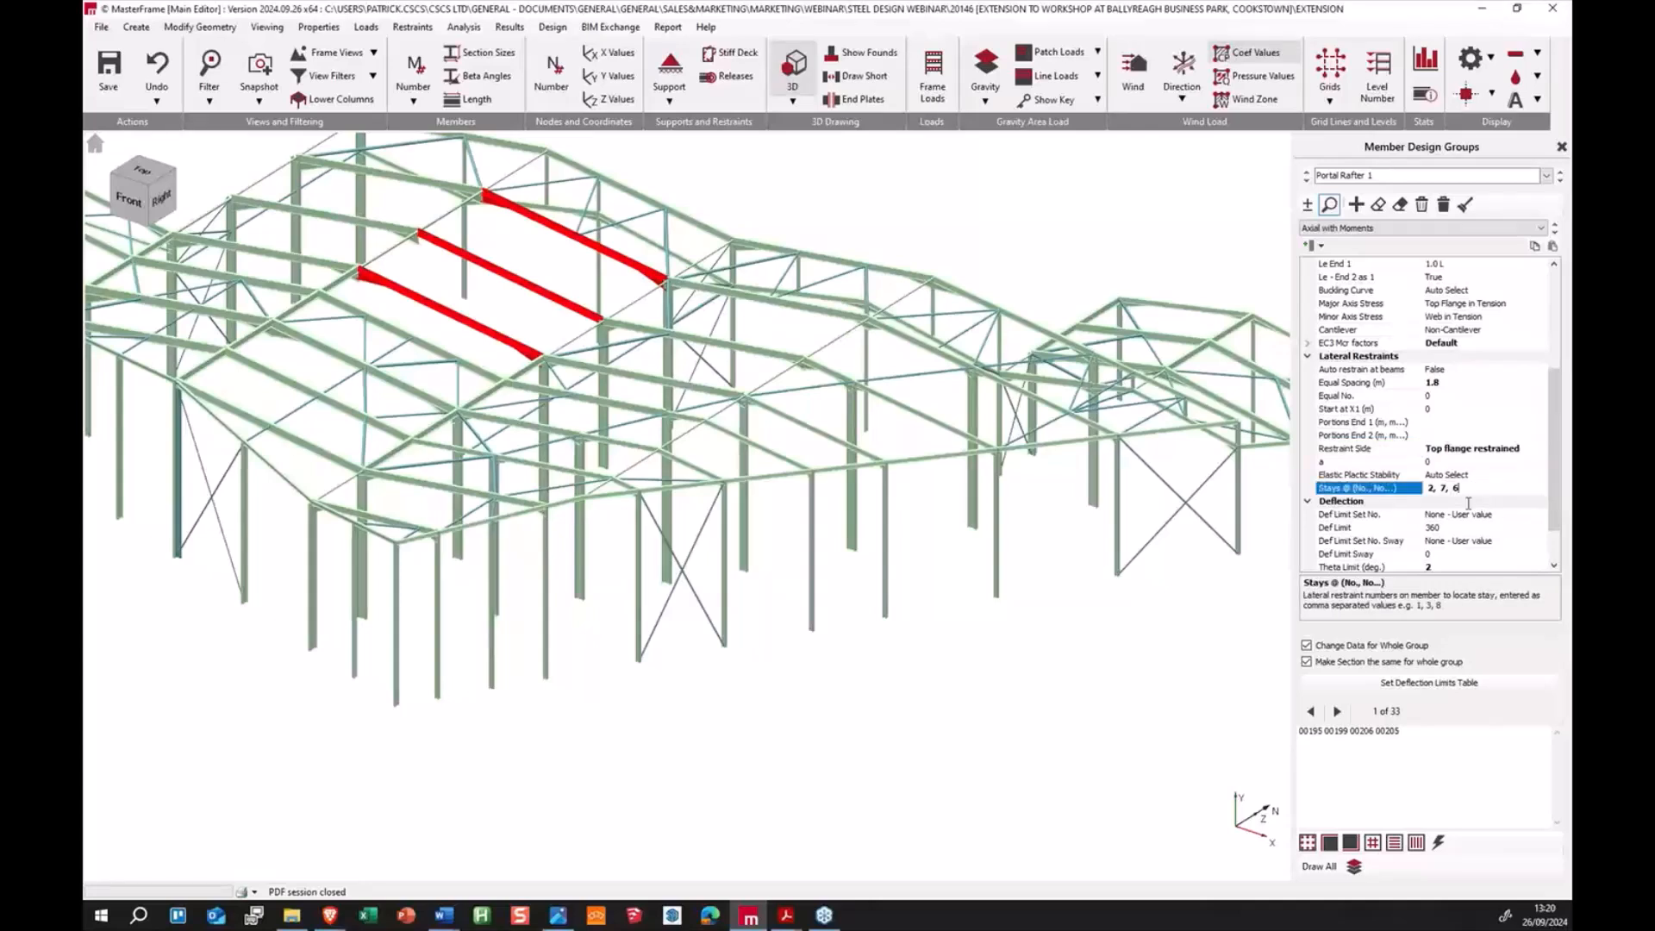
scroll(1490, 548, "down", 2)
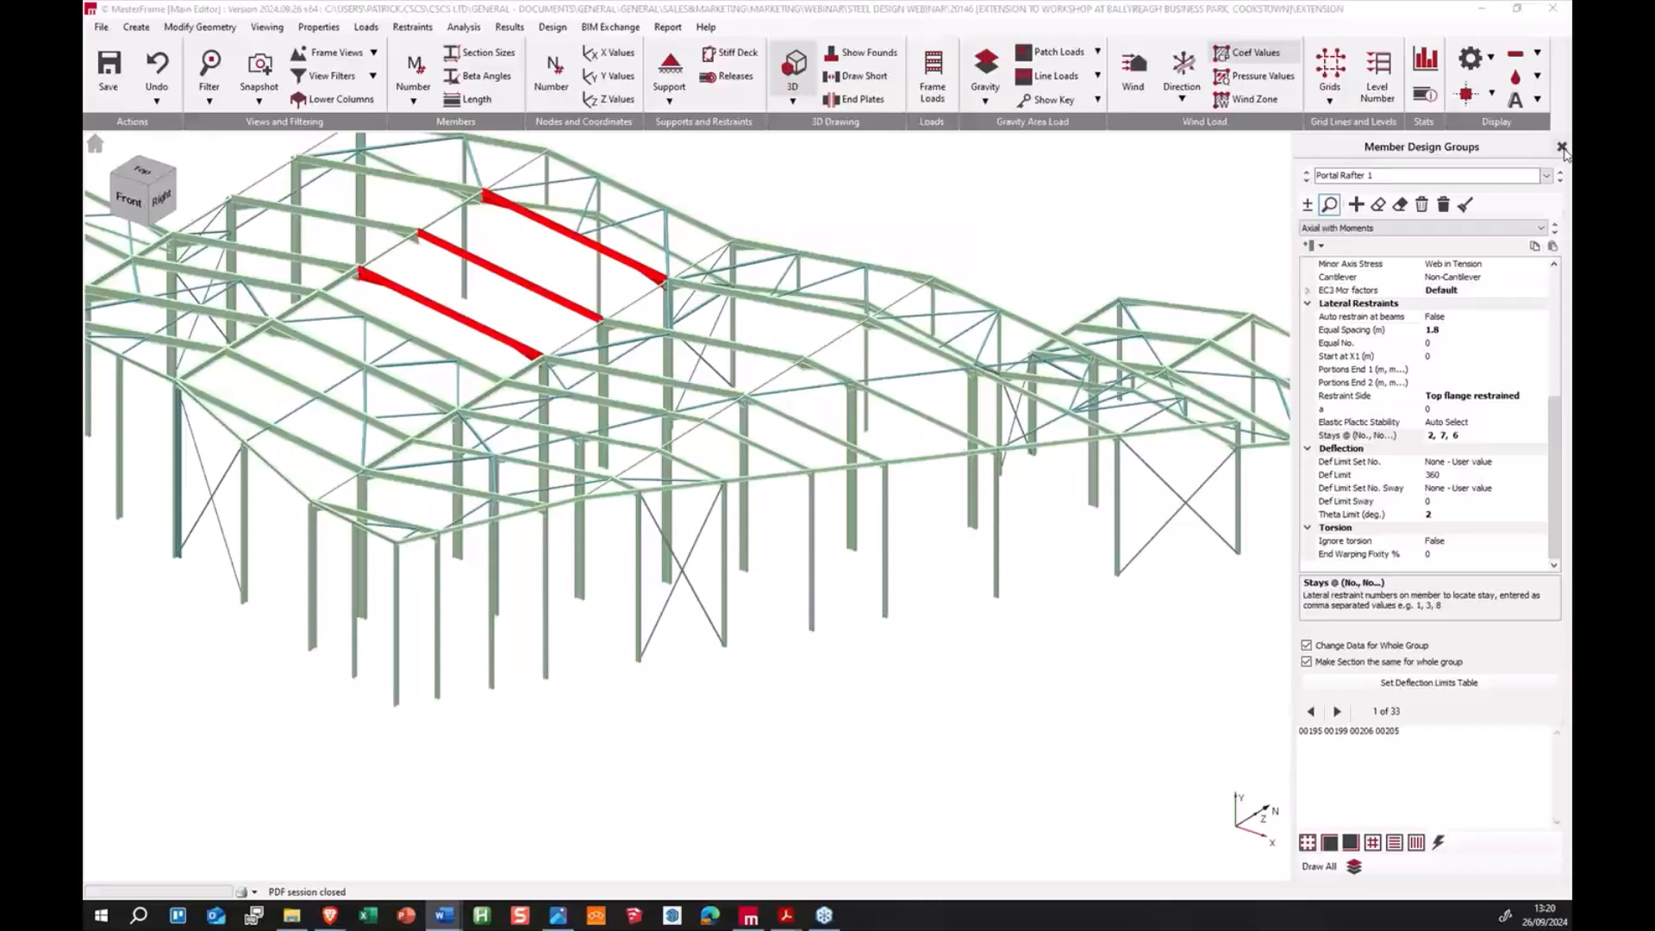
Step: Open the floor and roof area loading panels and compare the loading of the Roof and Roof - Drifted Snow (via patch loads) groups
left_click(366, 27)
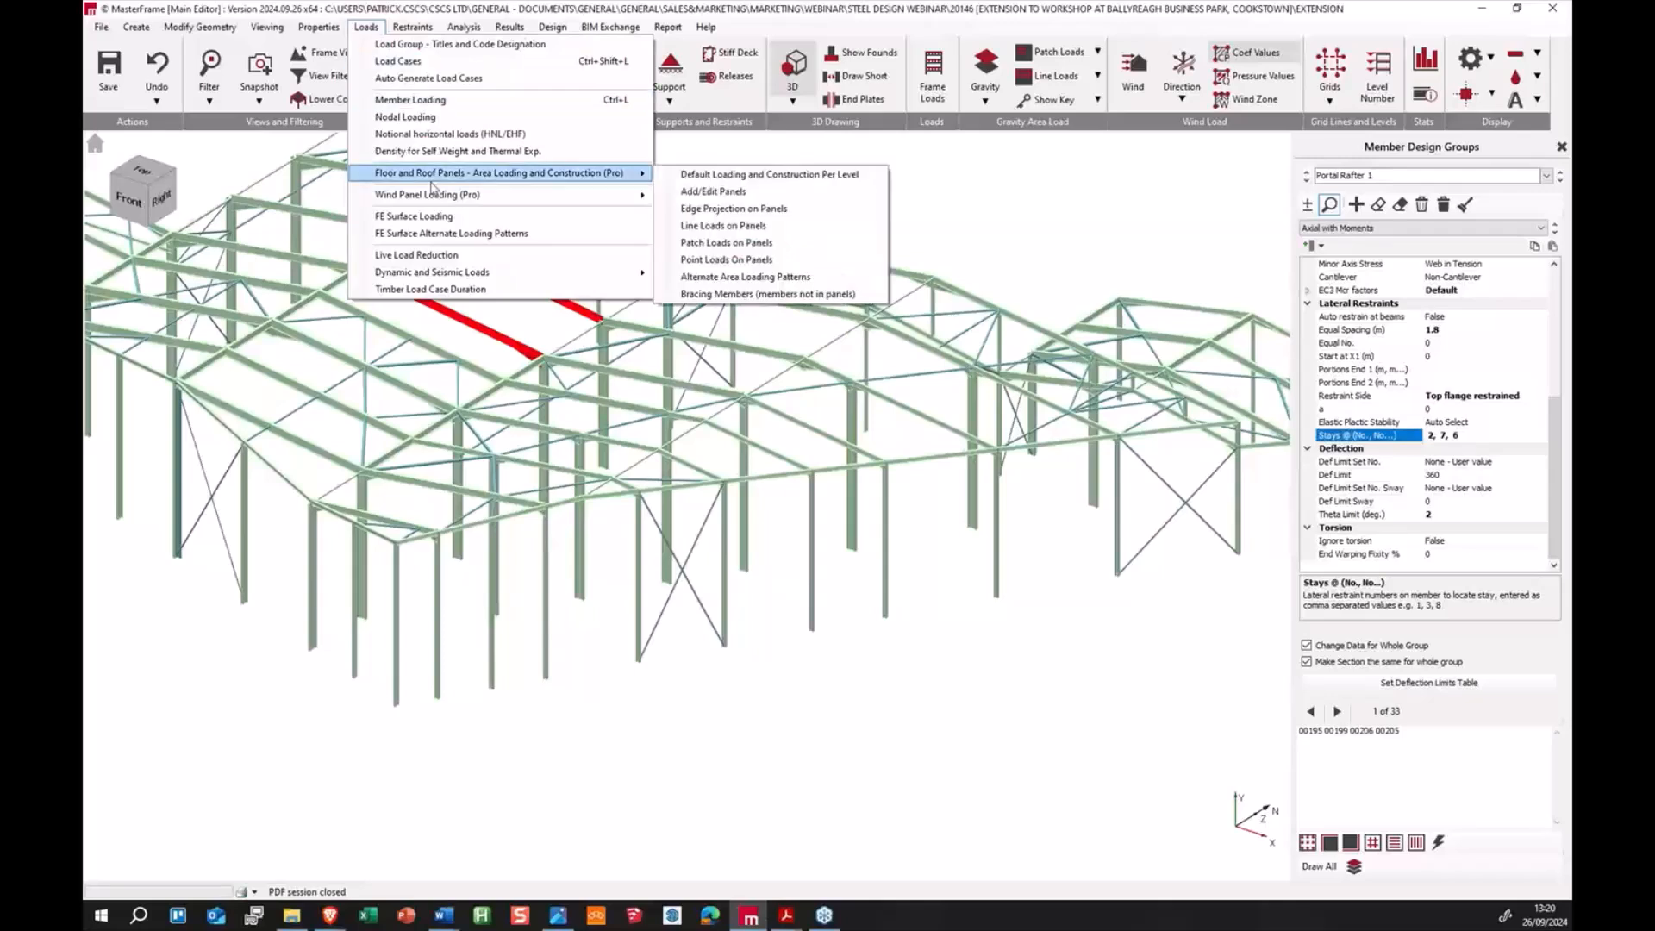
mouse_move(440, 198)
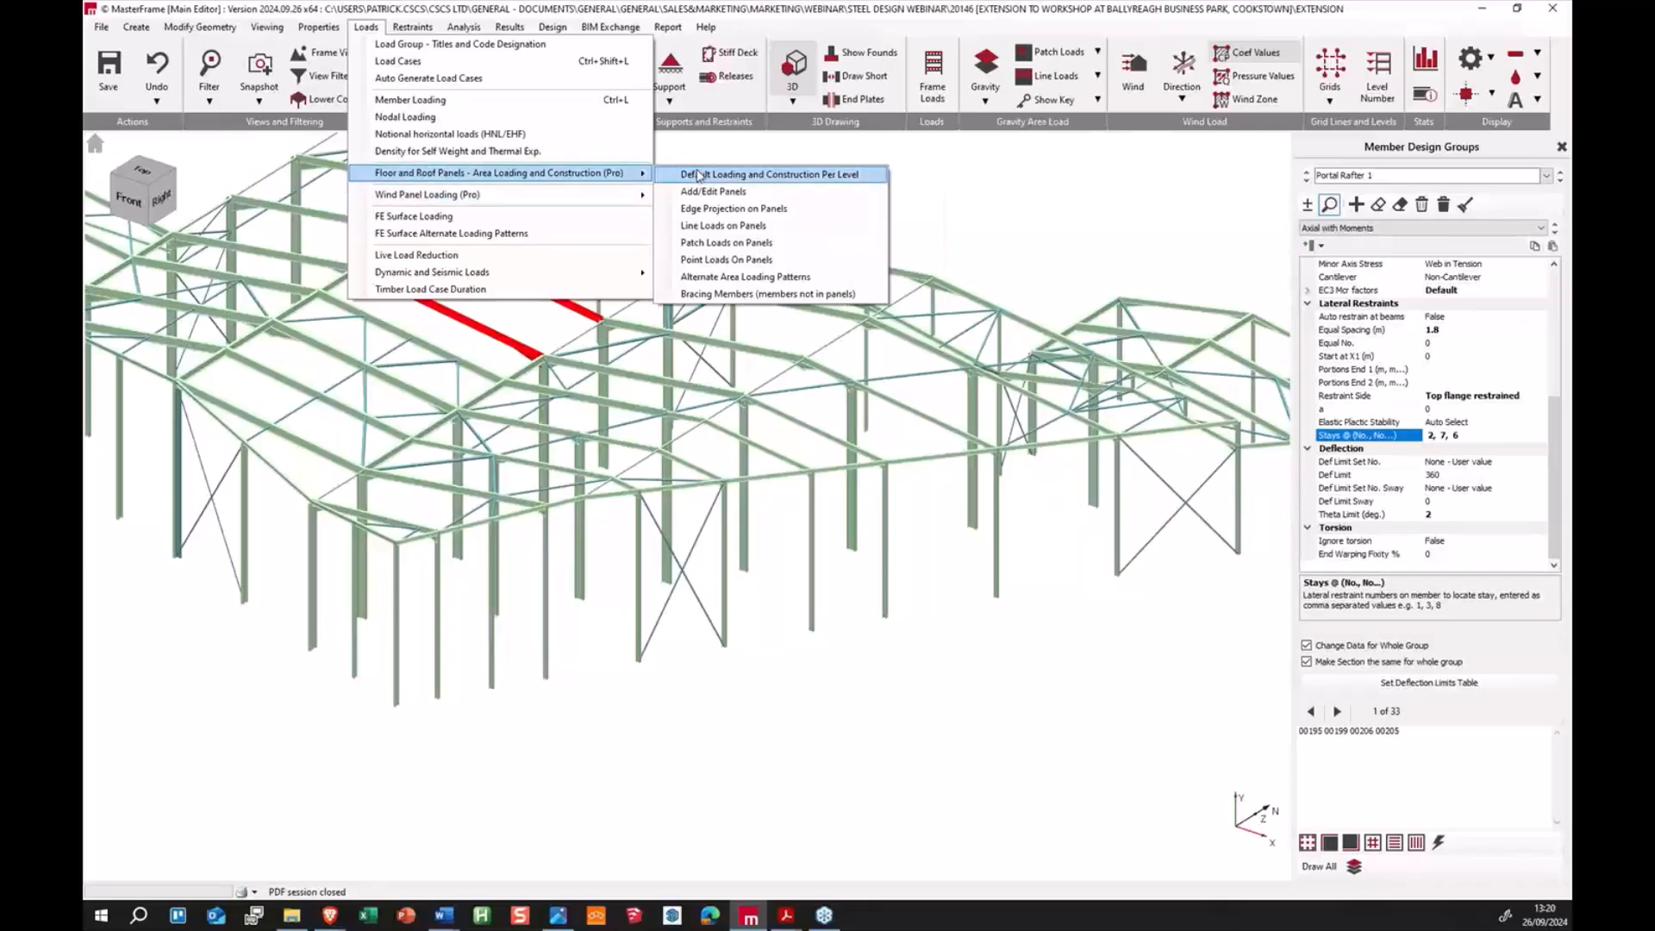
left_click(719, 192)
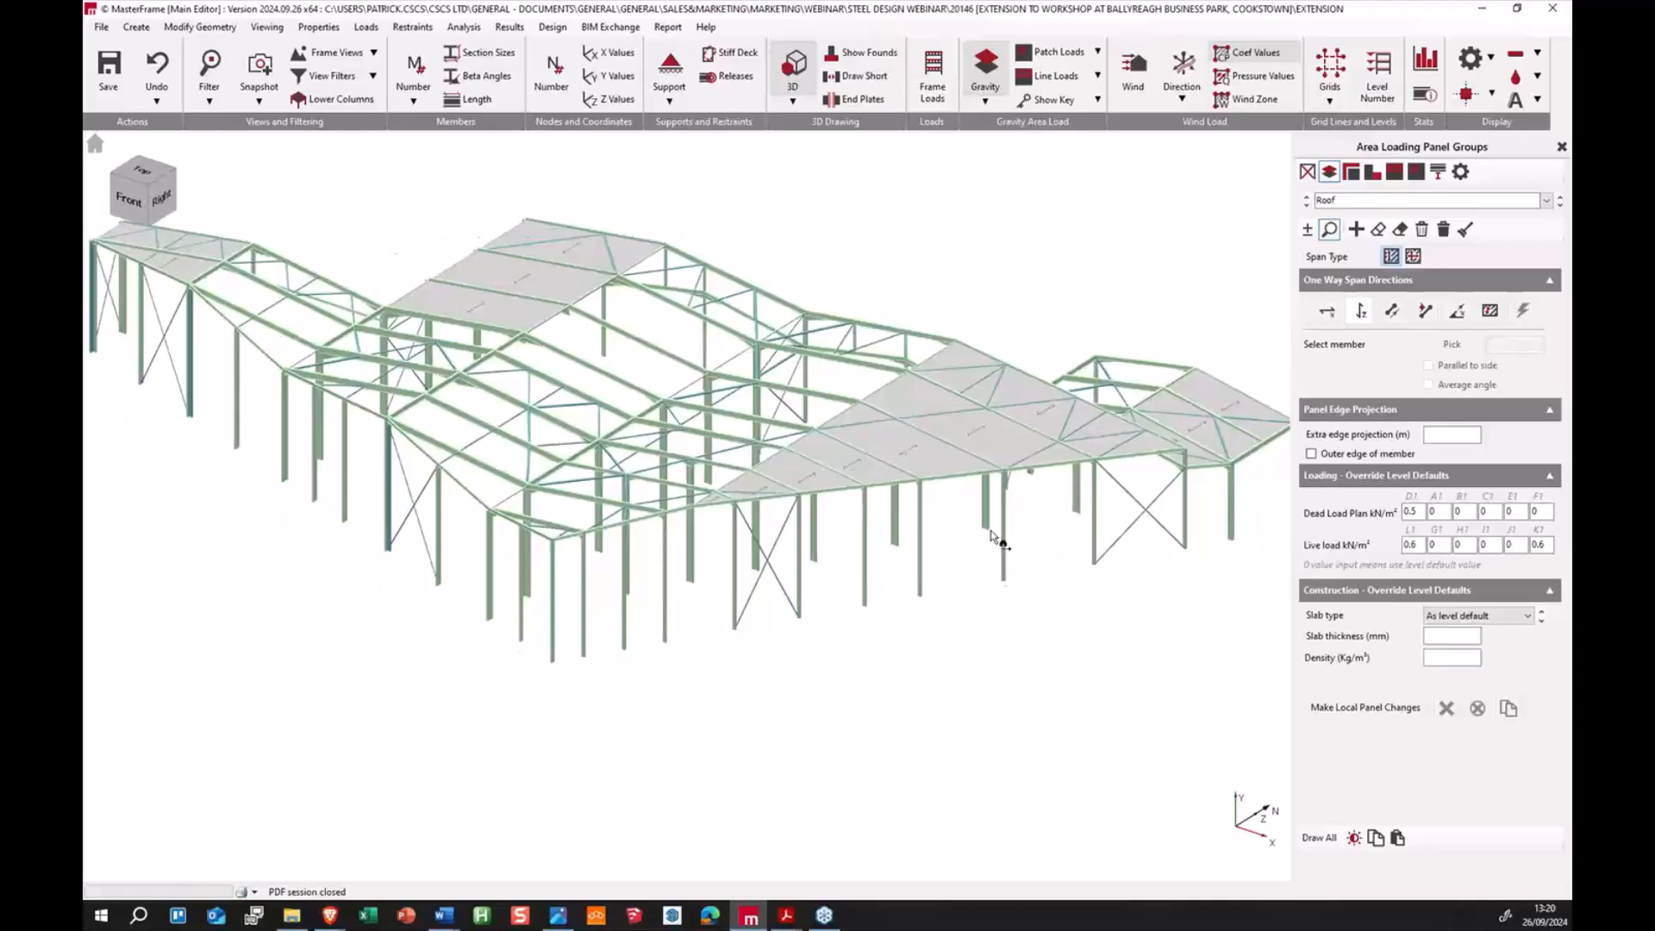
left_click(1546, 201)
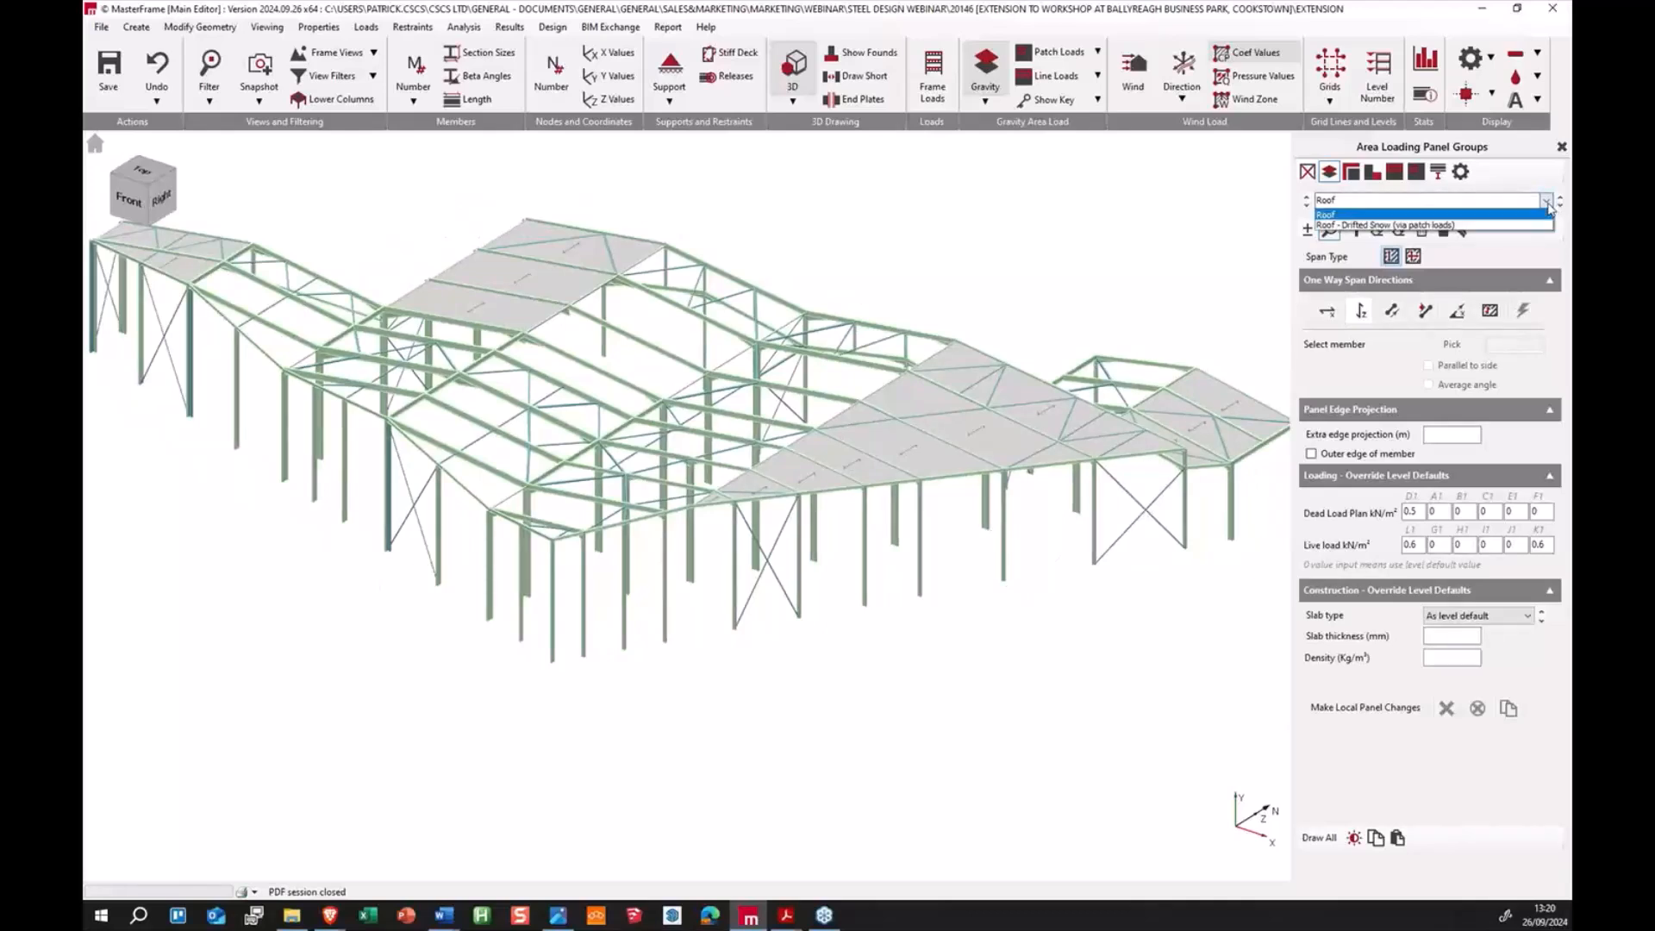
left_click(1548, 209)
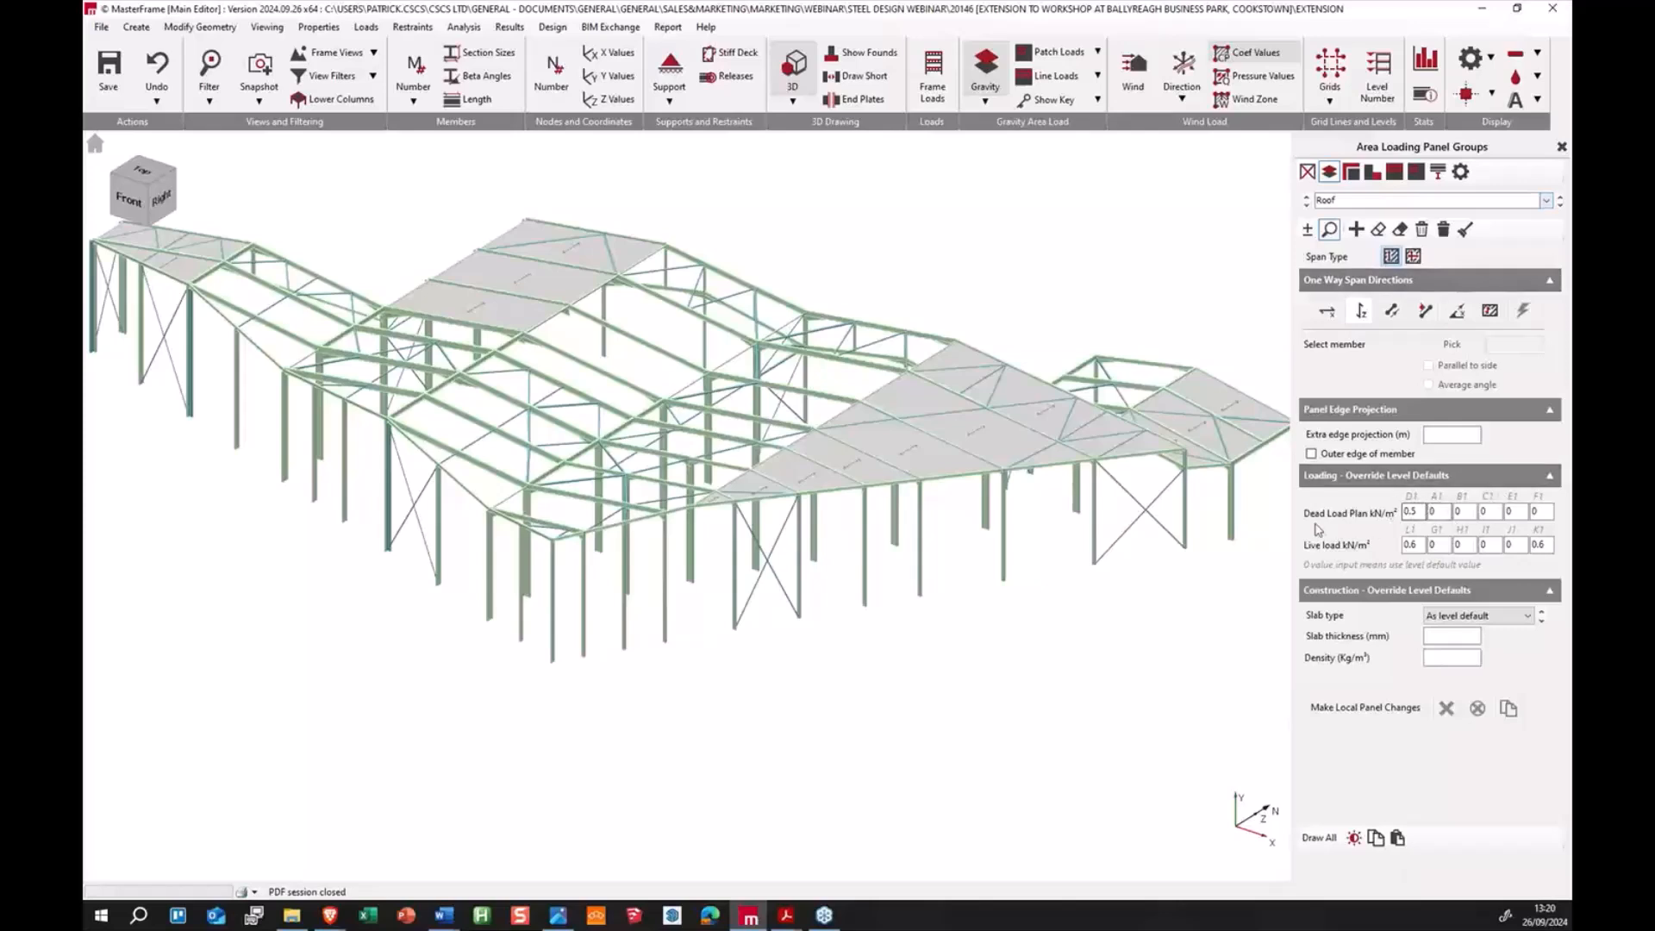
left_click(1560, 205)
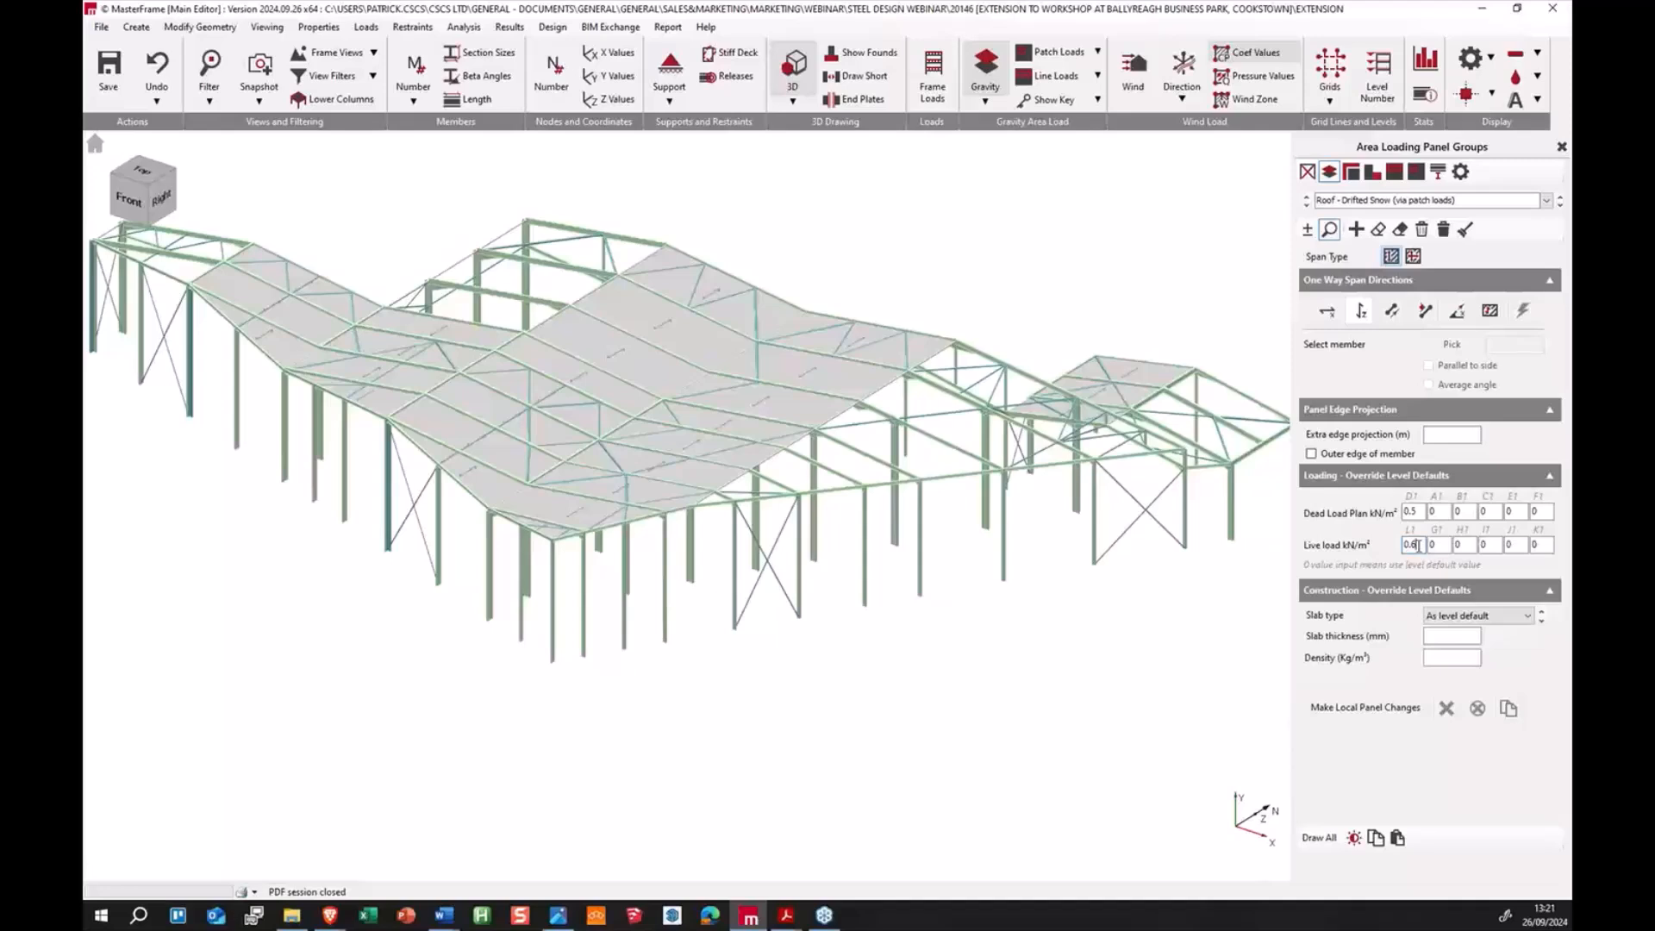
left_click(978, 445)
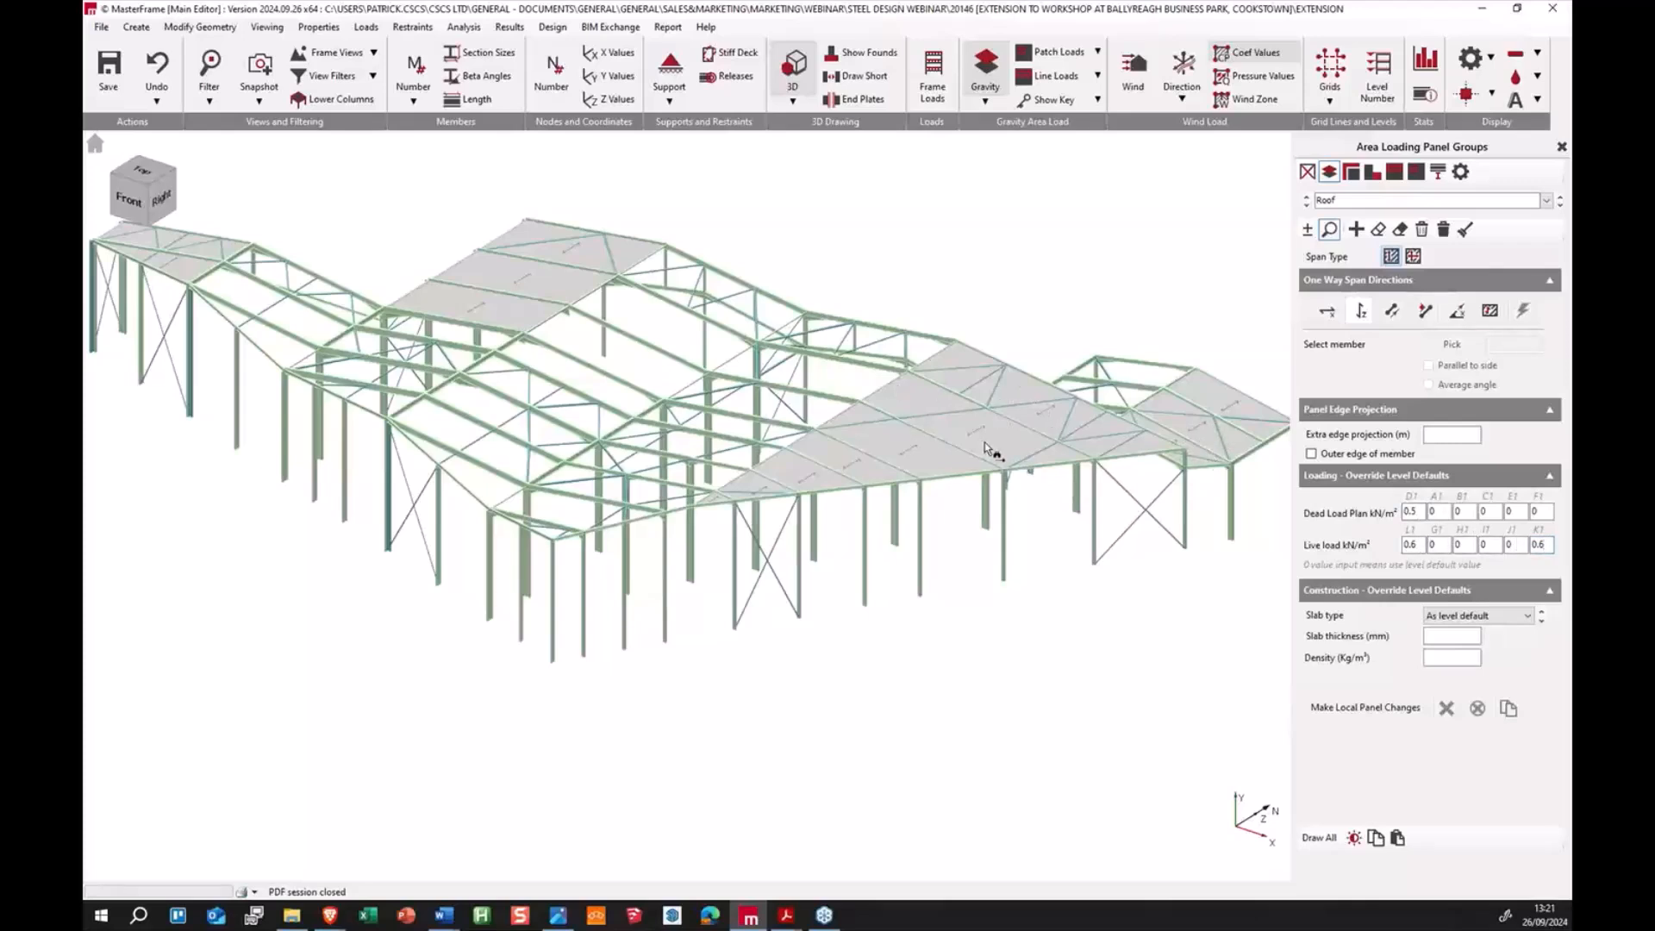
left_click(1560, 204)
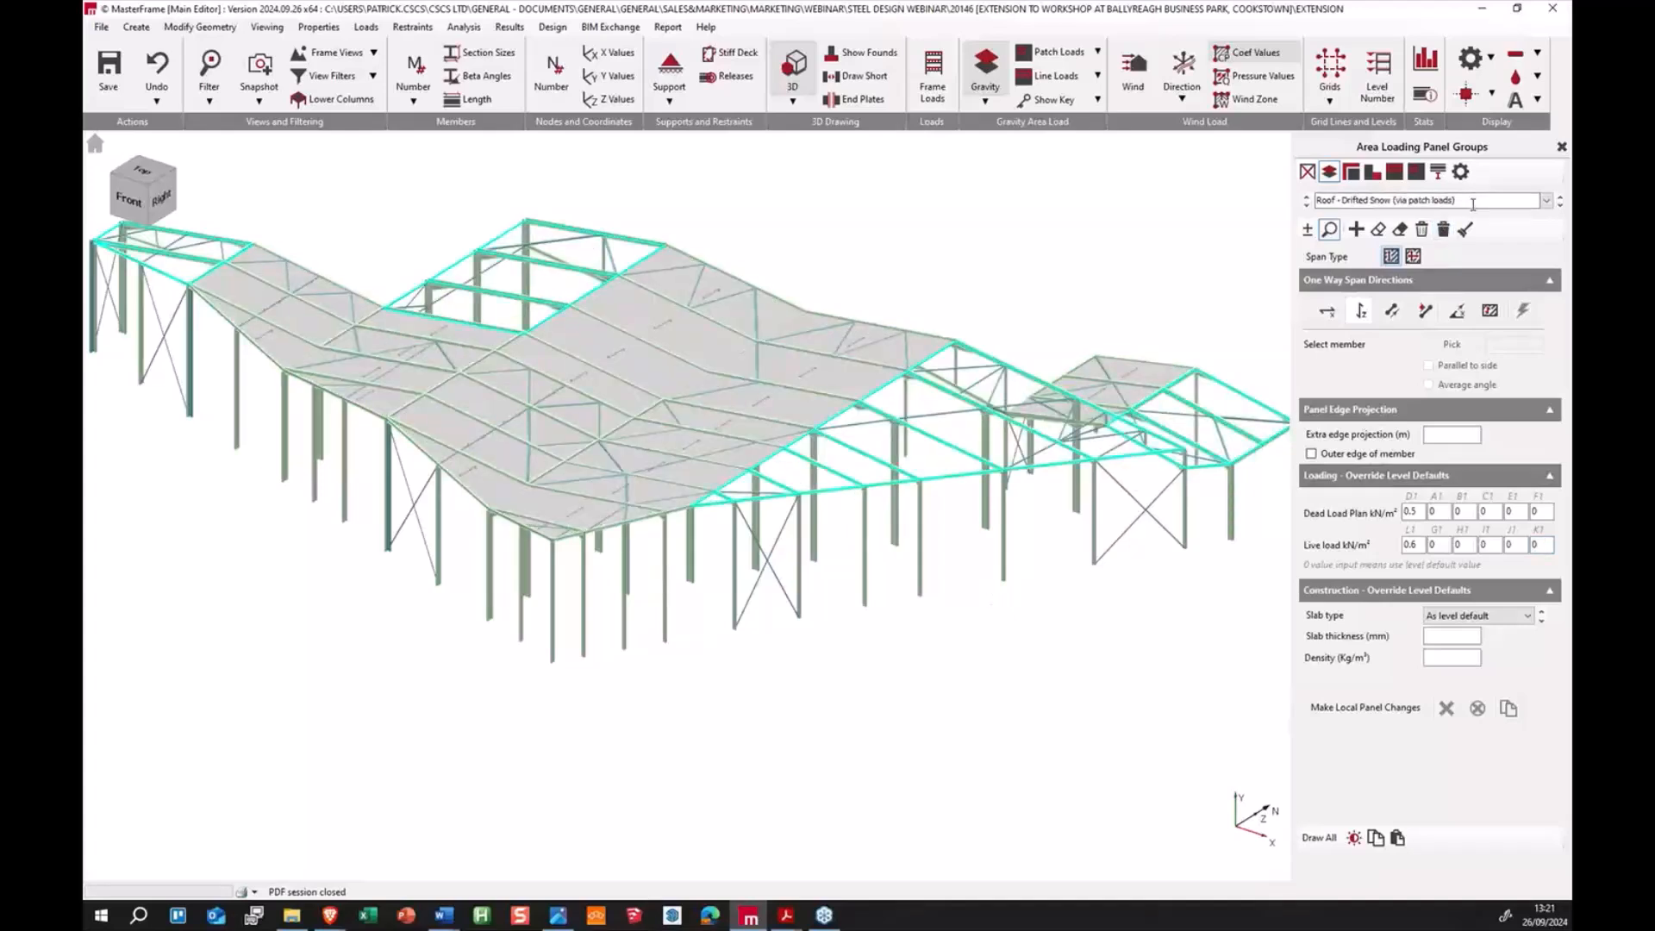
left_click(1542, 544)
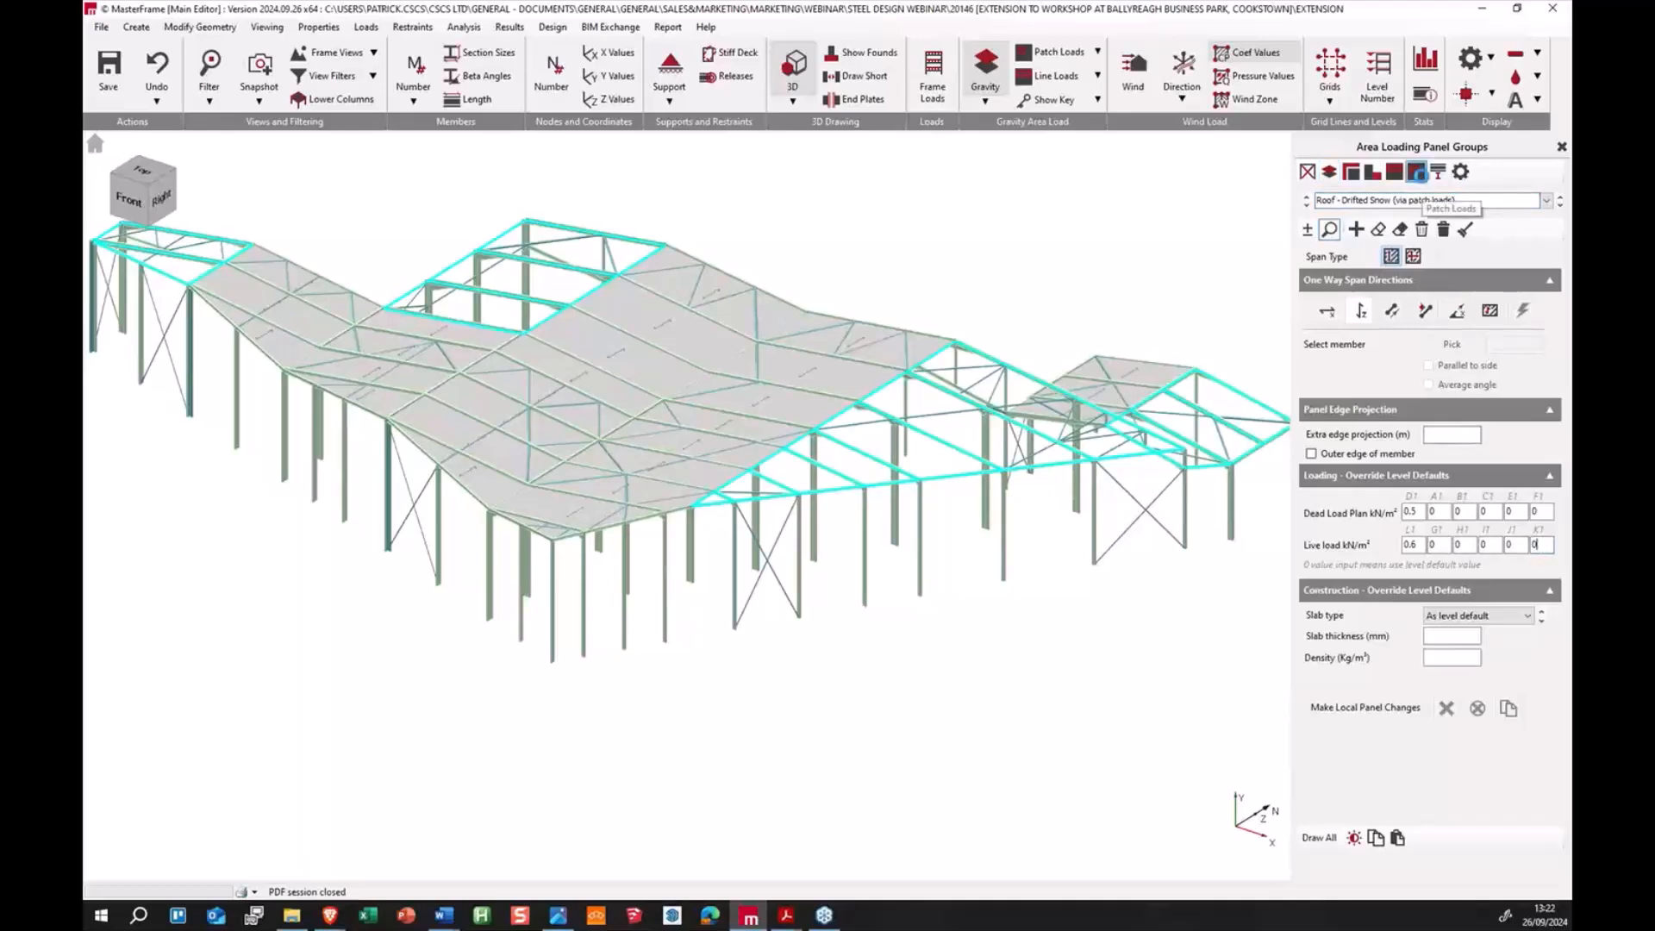
Step: Display the area patch loads over the roof and delete Patch Load 2
left_click(1416, 171)
middle_click_drag(888, 495, 1014, 522)
middle_click_drag(871, 457, 743, 460)
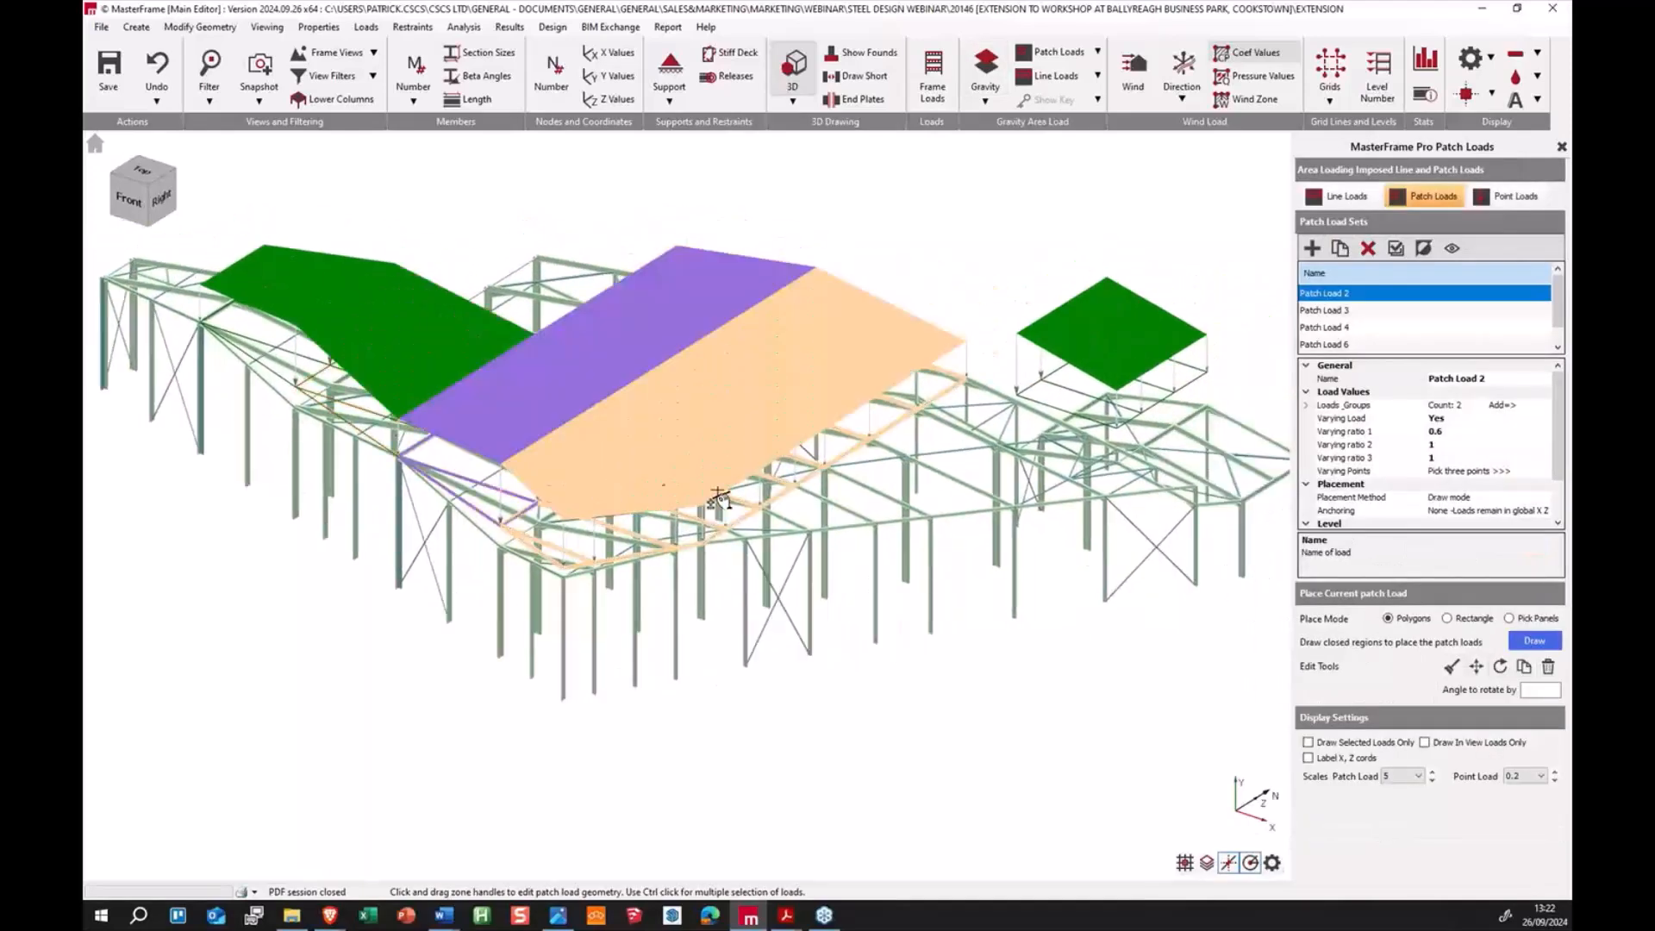
left_click(476, 466)
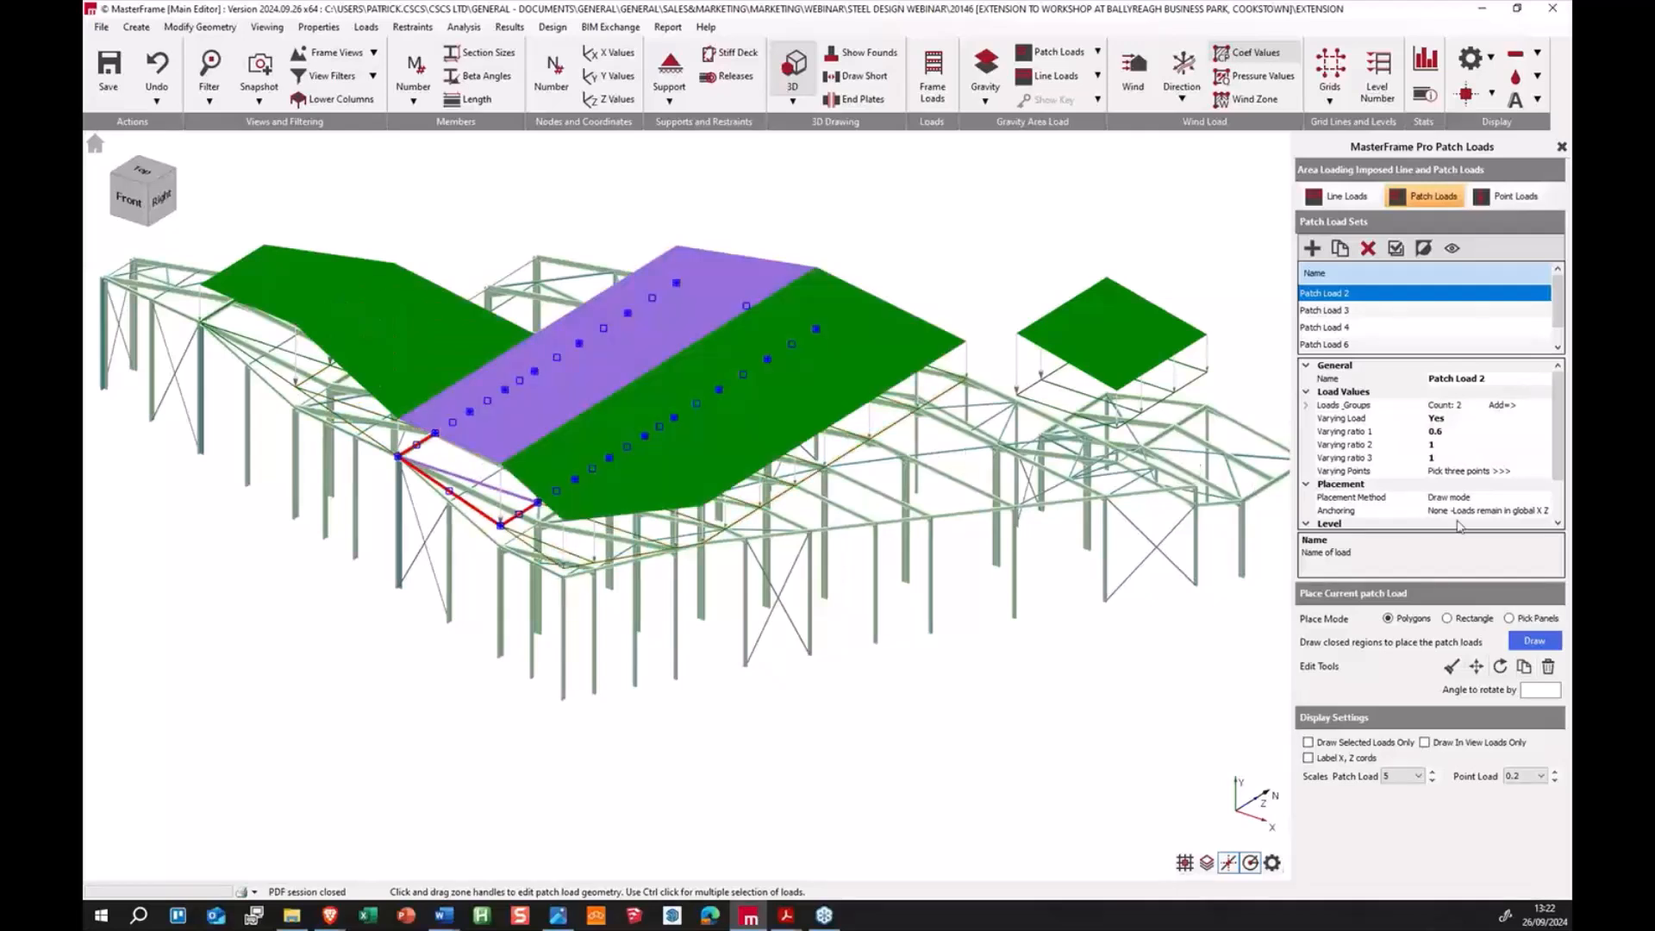
left_click(1369, 249)
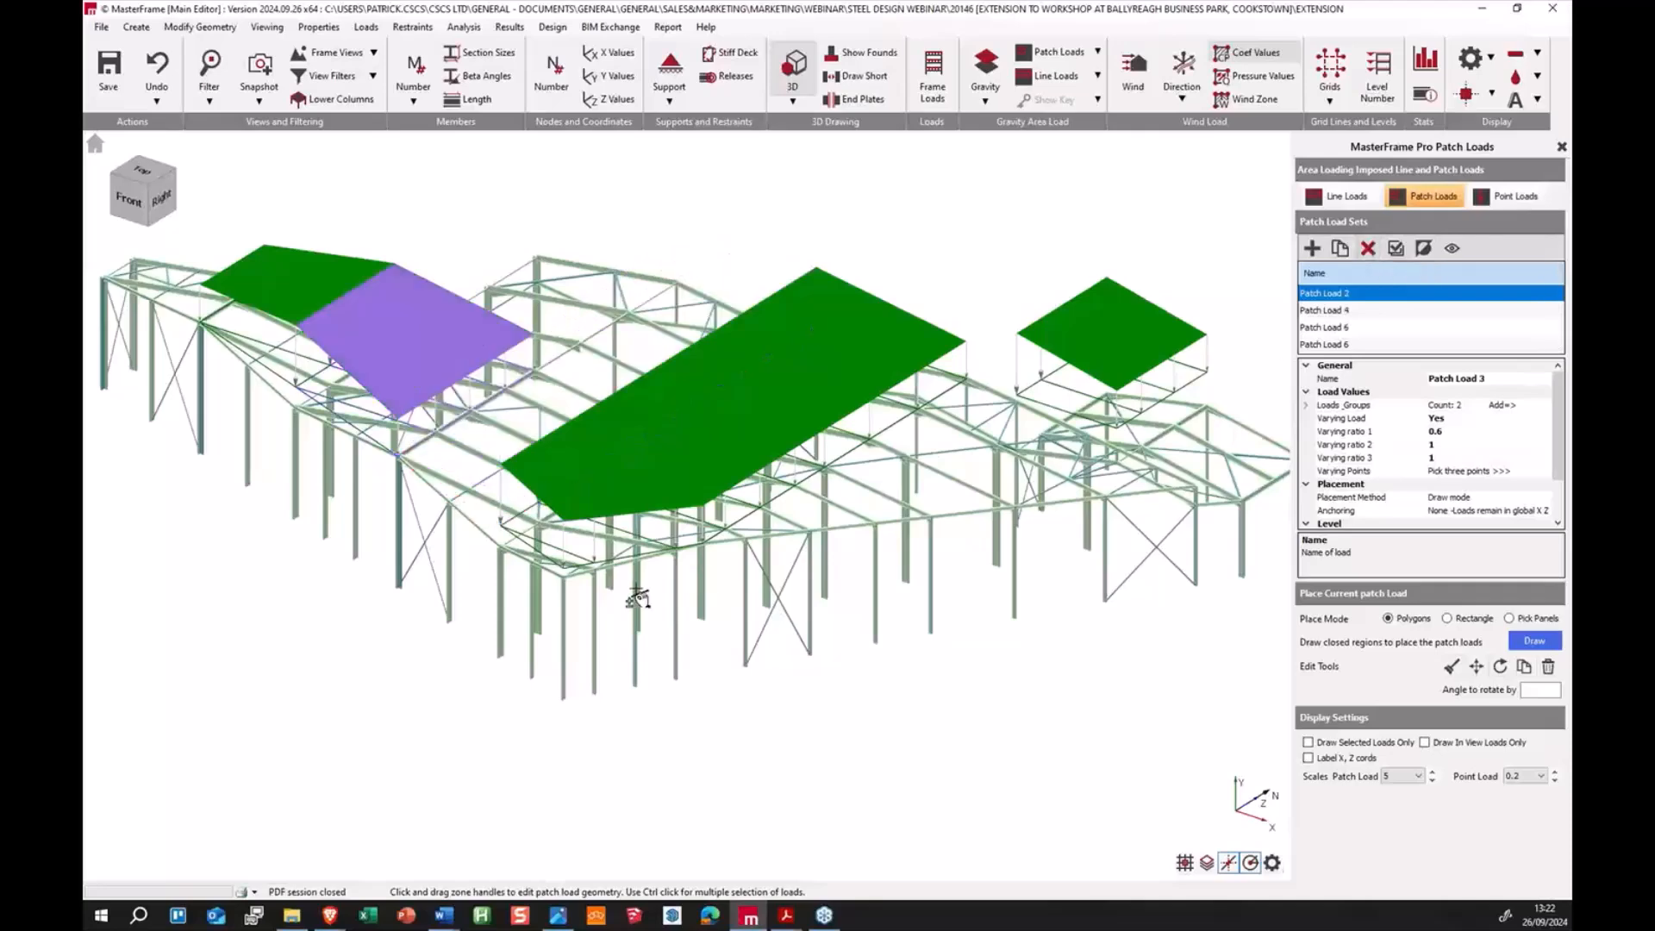
Step: Add a new patch load set and assign its second load to load group K with a value of 1 kN/m²
middle_click_drag(638, 599, 763, 385)
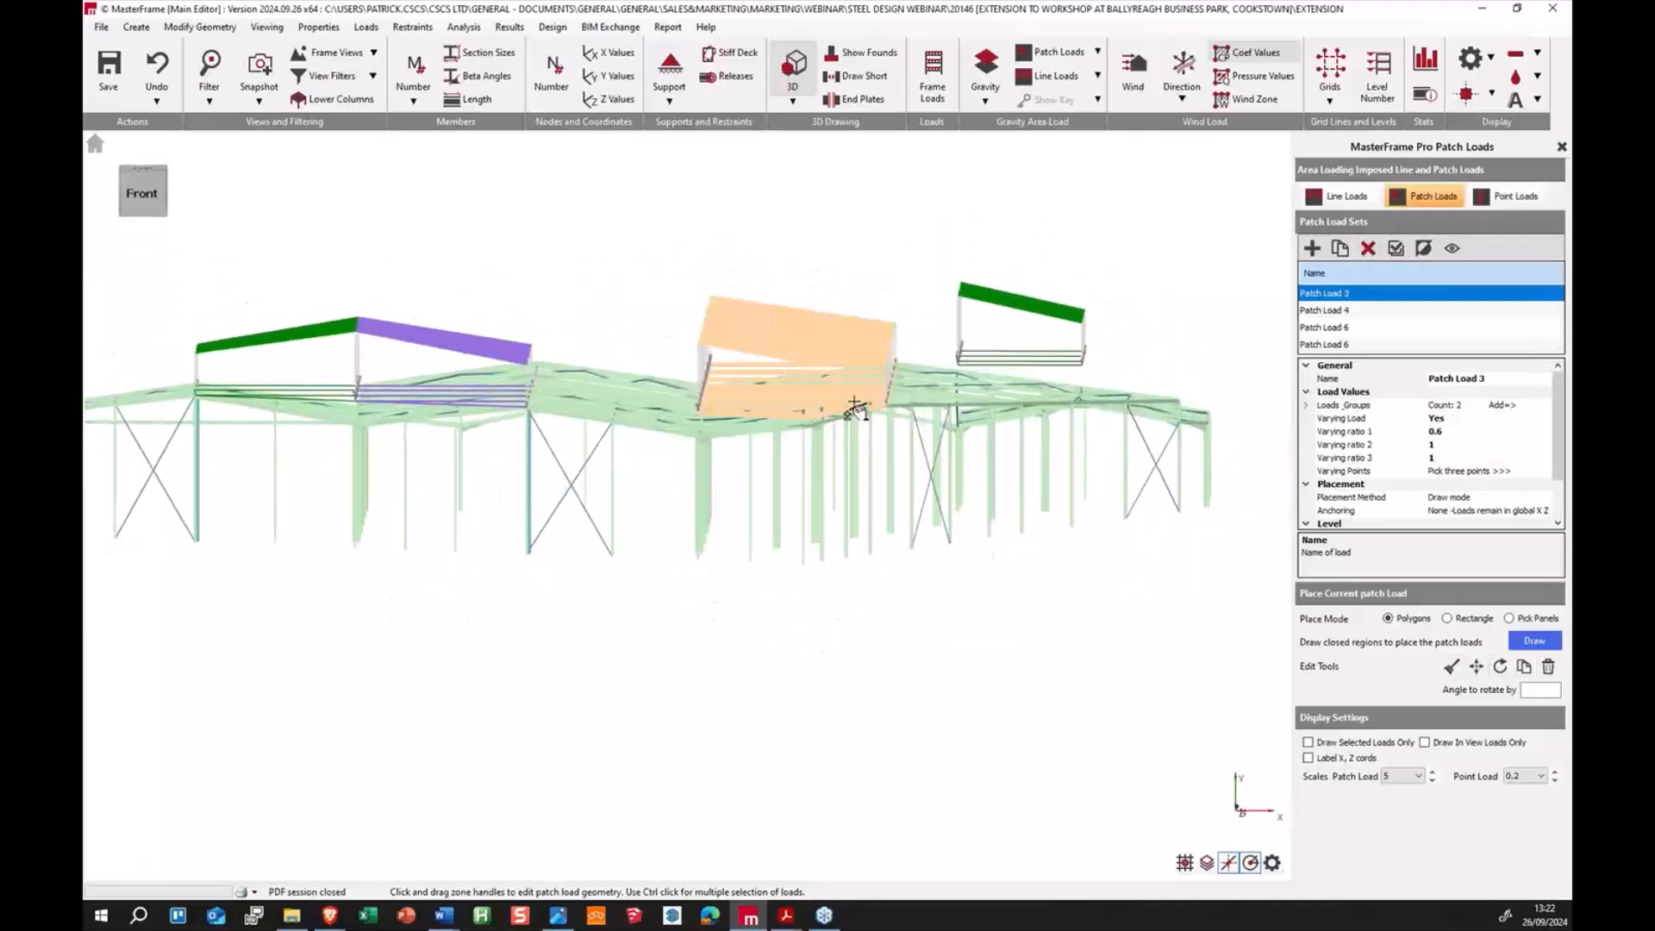
middle_click_drag(708, 442, 569, 472)
left_click(1312, 249)
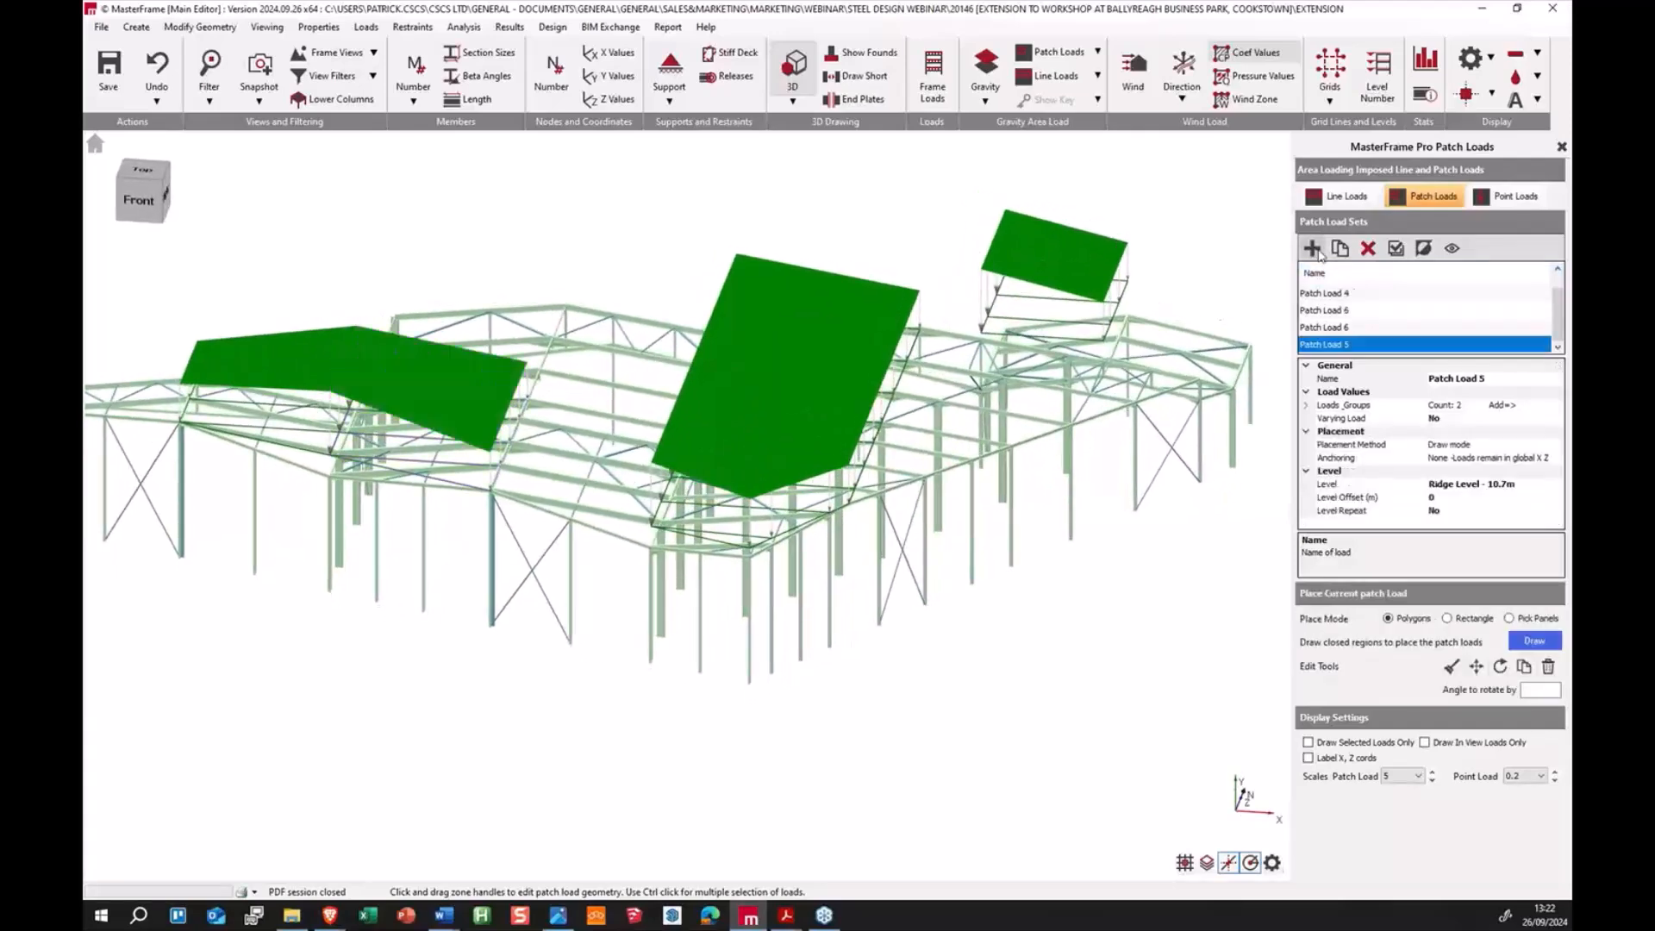
double_click(1356, 405)
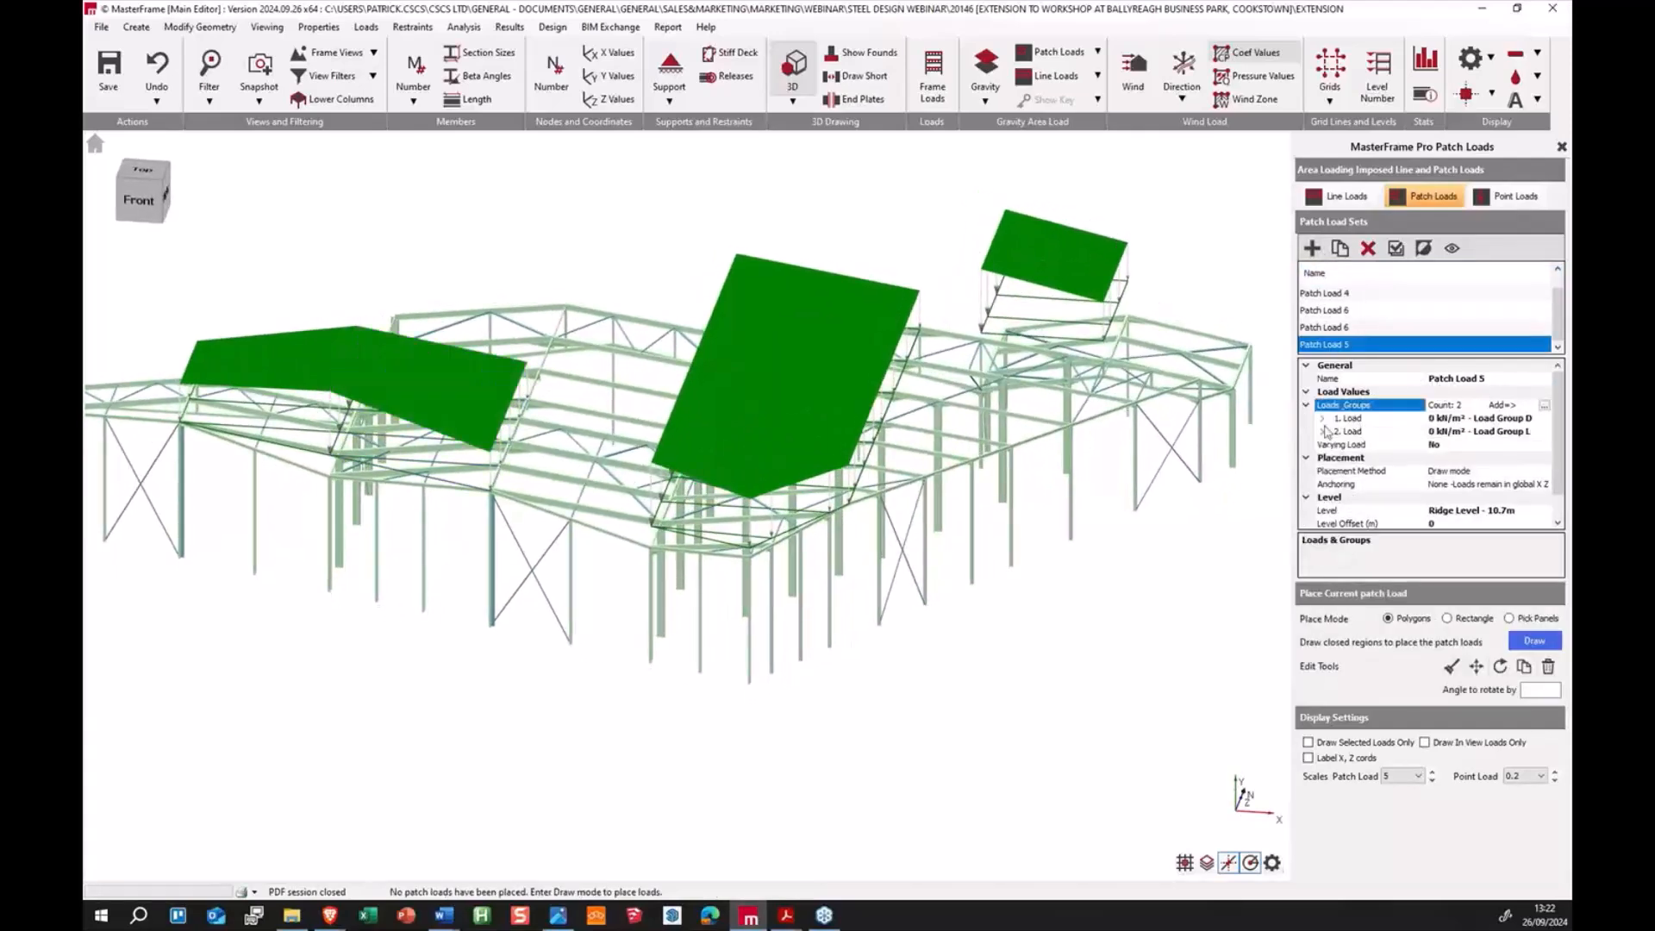
left_click(1322, 432)
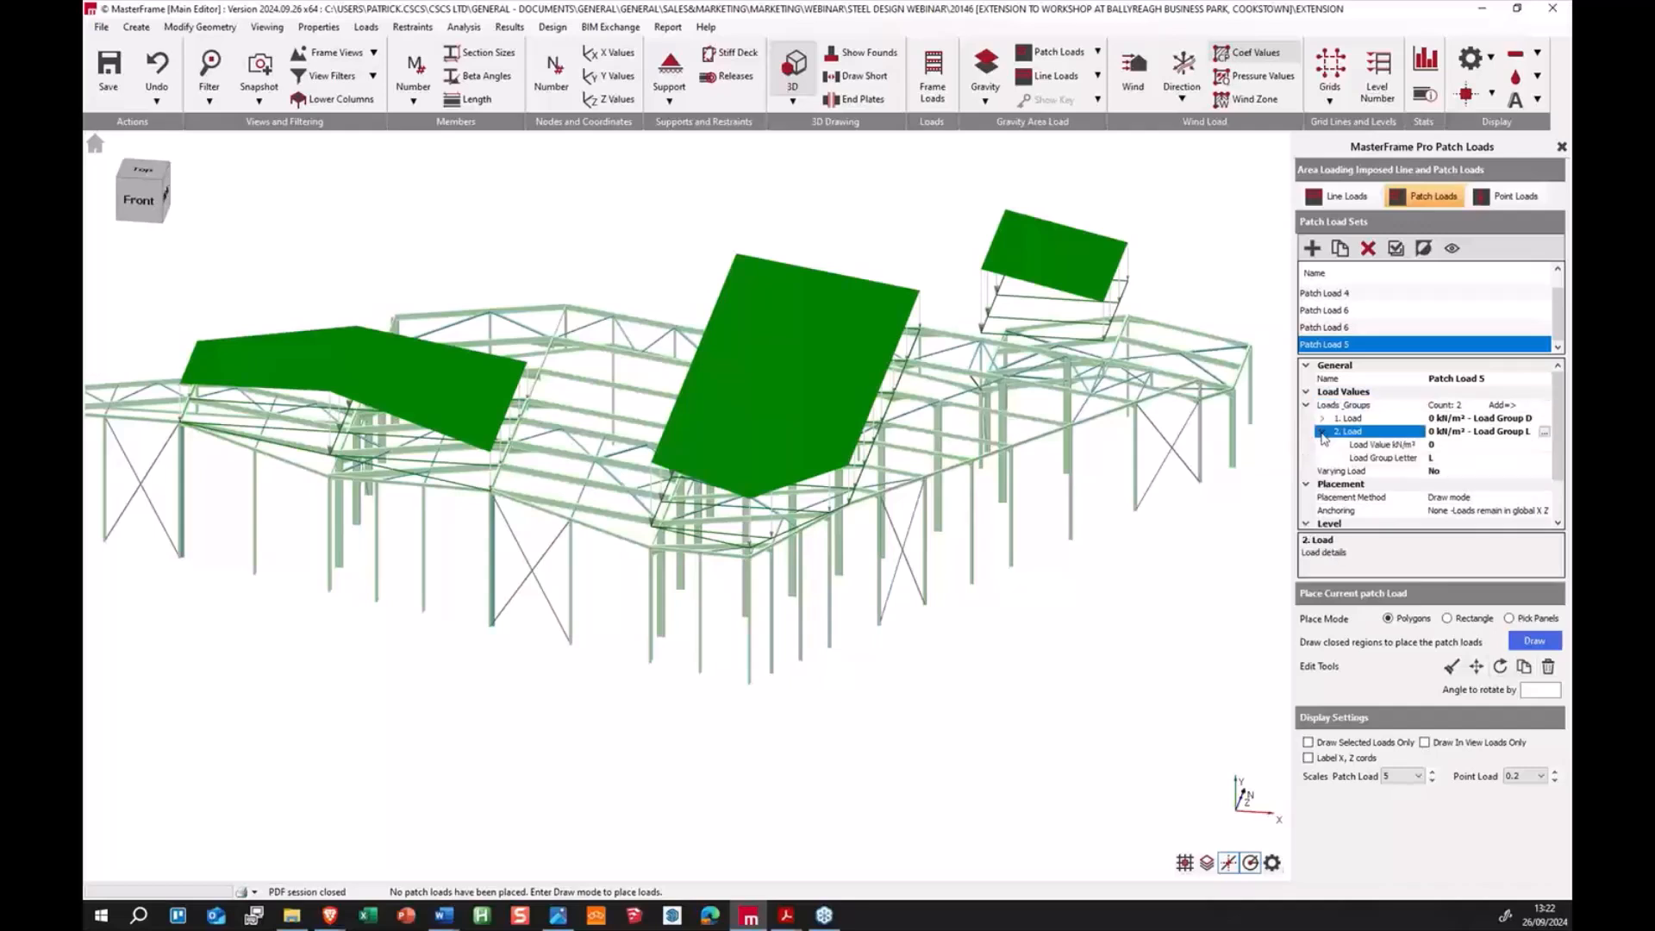
left_click(1450, 457)
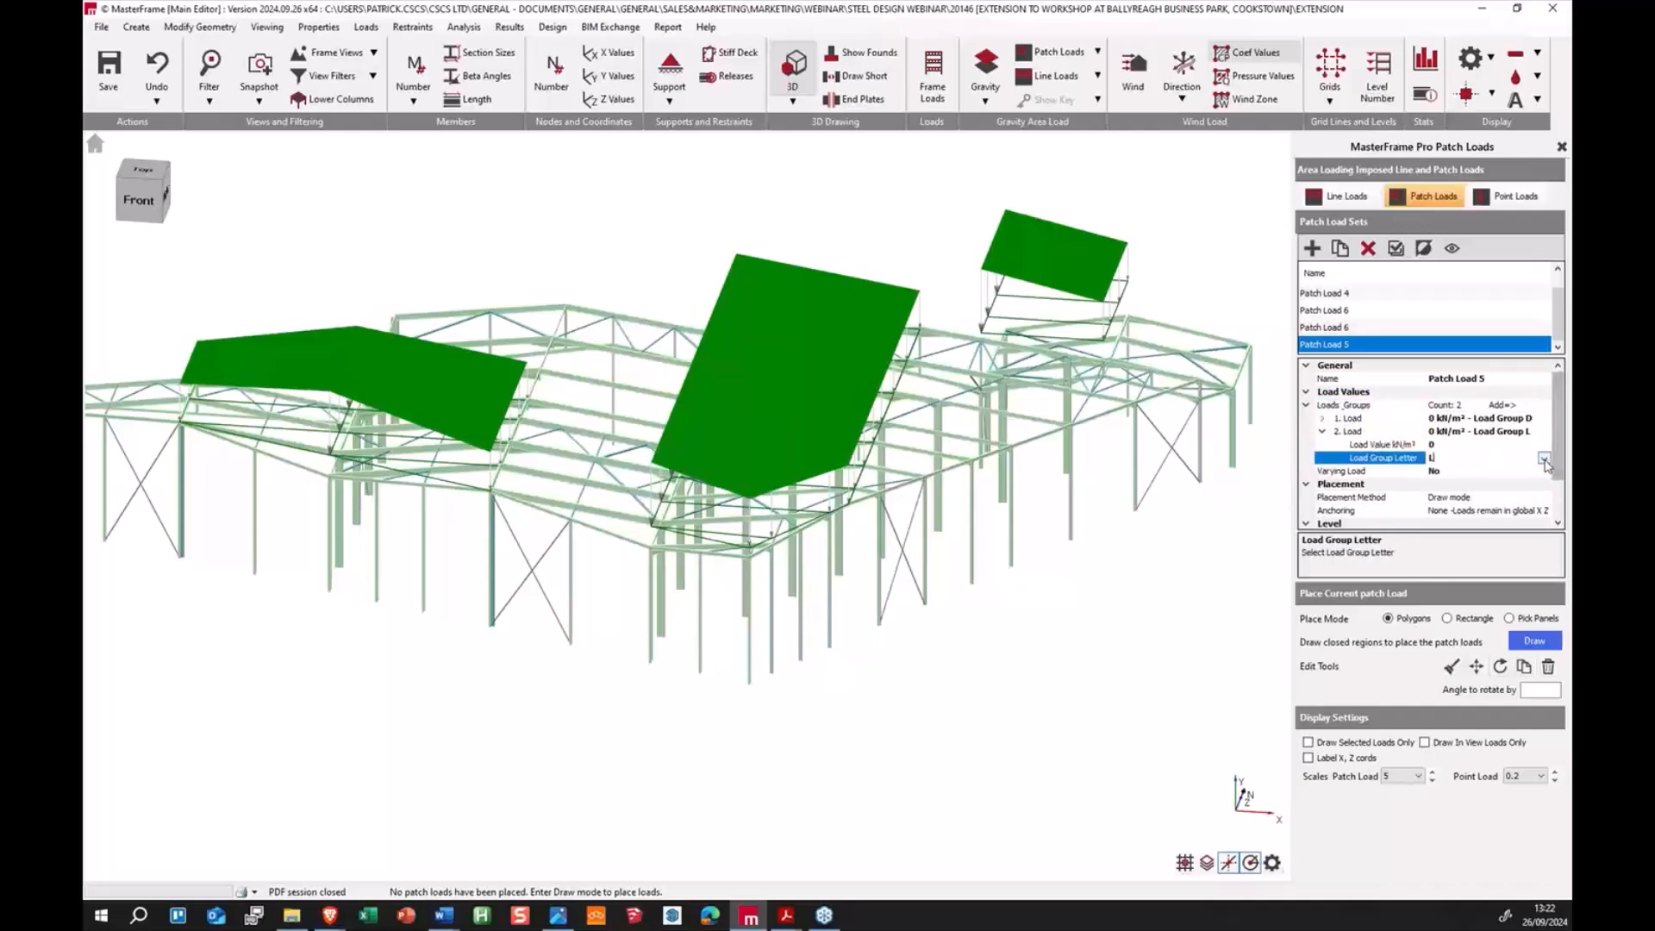
left_click(1543, 459)
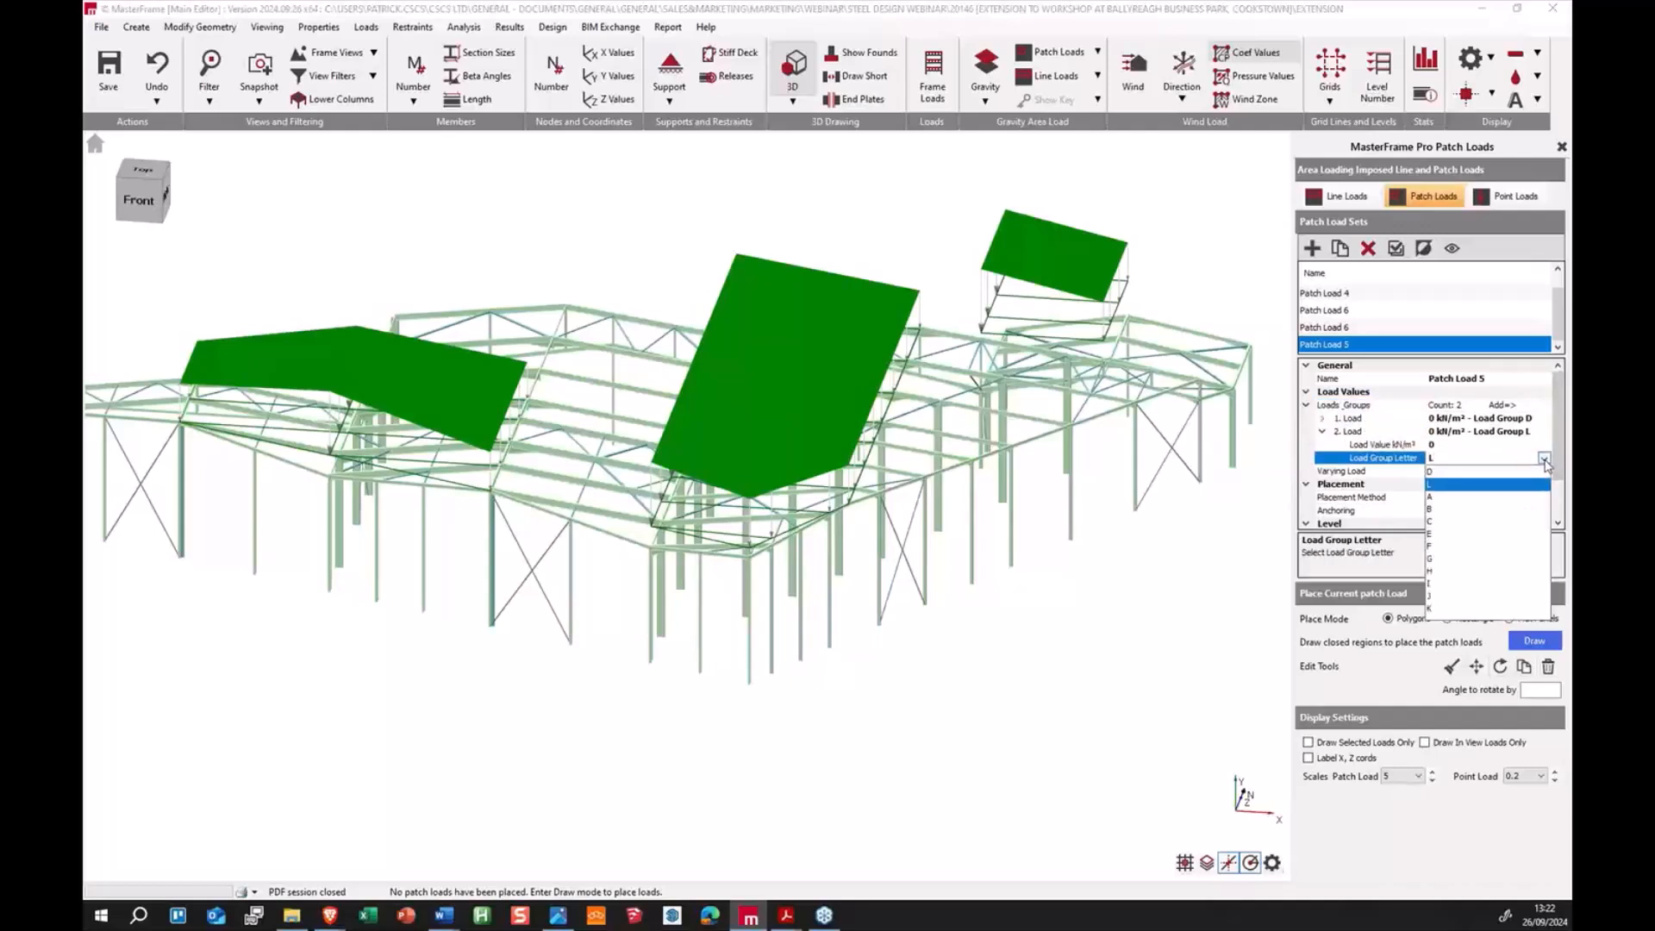
left_click(1441, 610)
left_click(1440, 442)
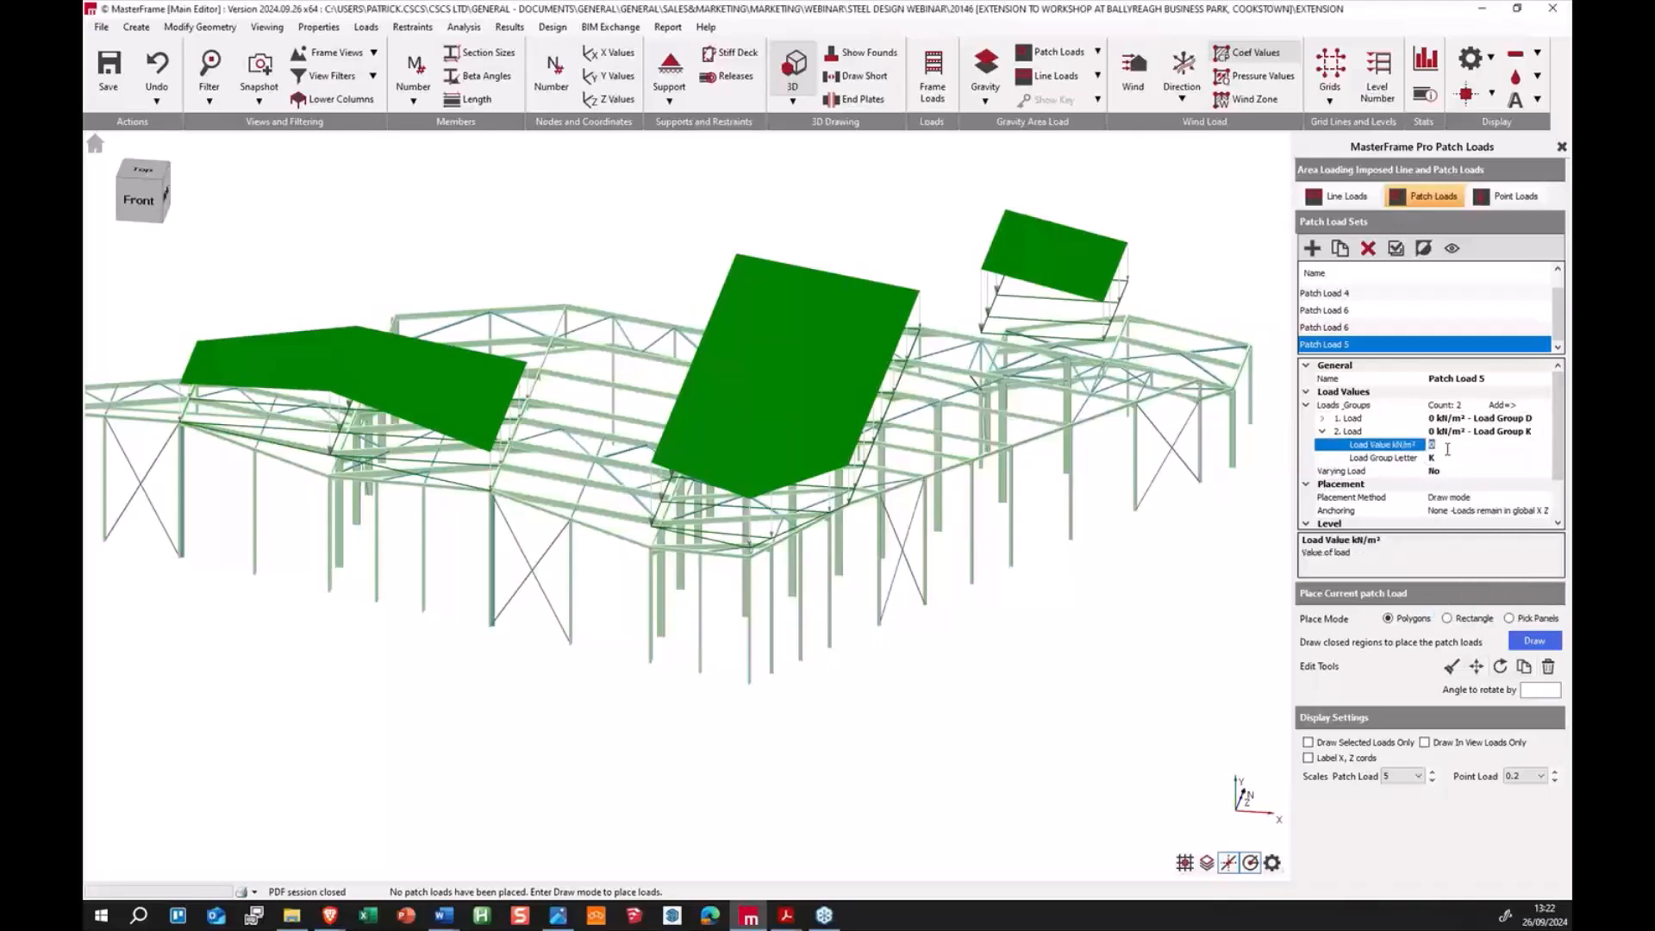
type("1")
Step: Place the new patch load on the uncovered central roof slope using the Pick Panels place mode
scroll(1470, 475, "down", 2)
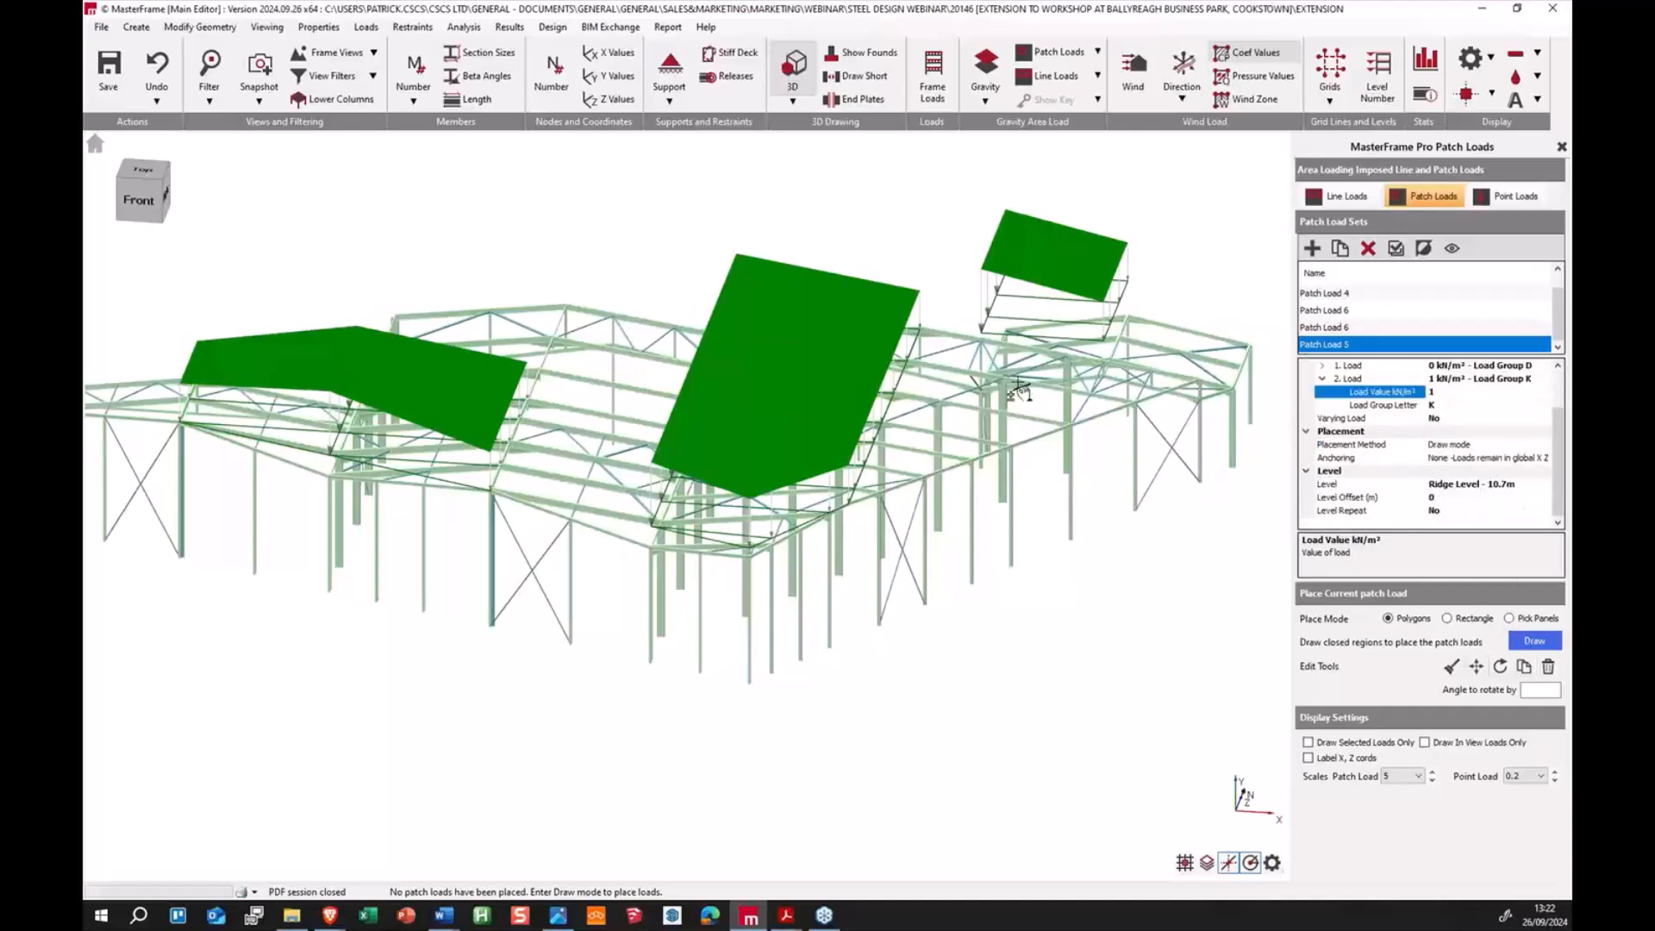
left_click(1527, 621)
left_click(1527, 622)
left_click(1534, 642)
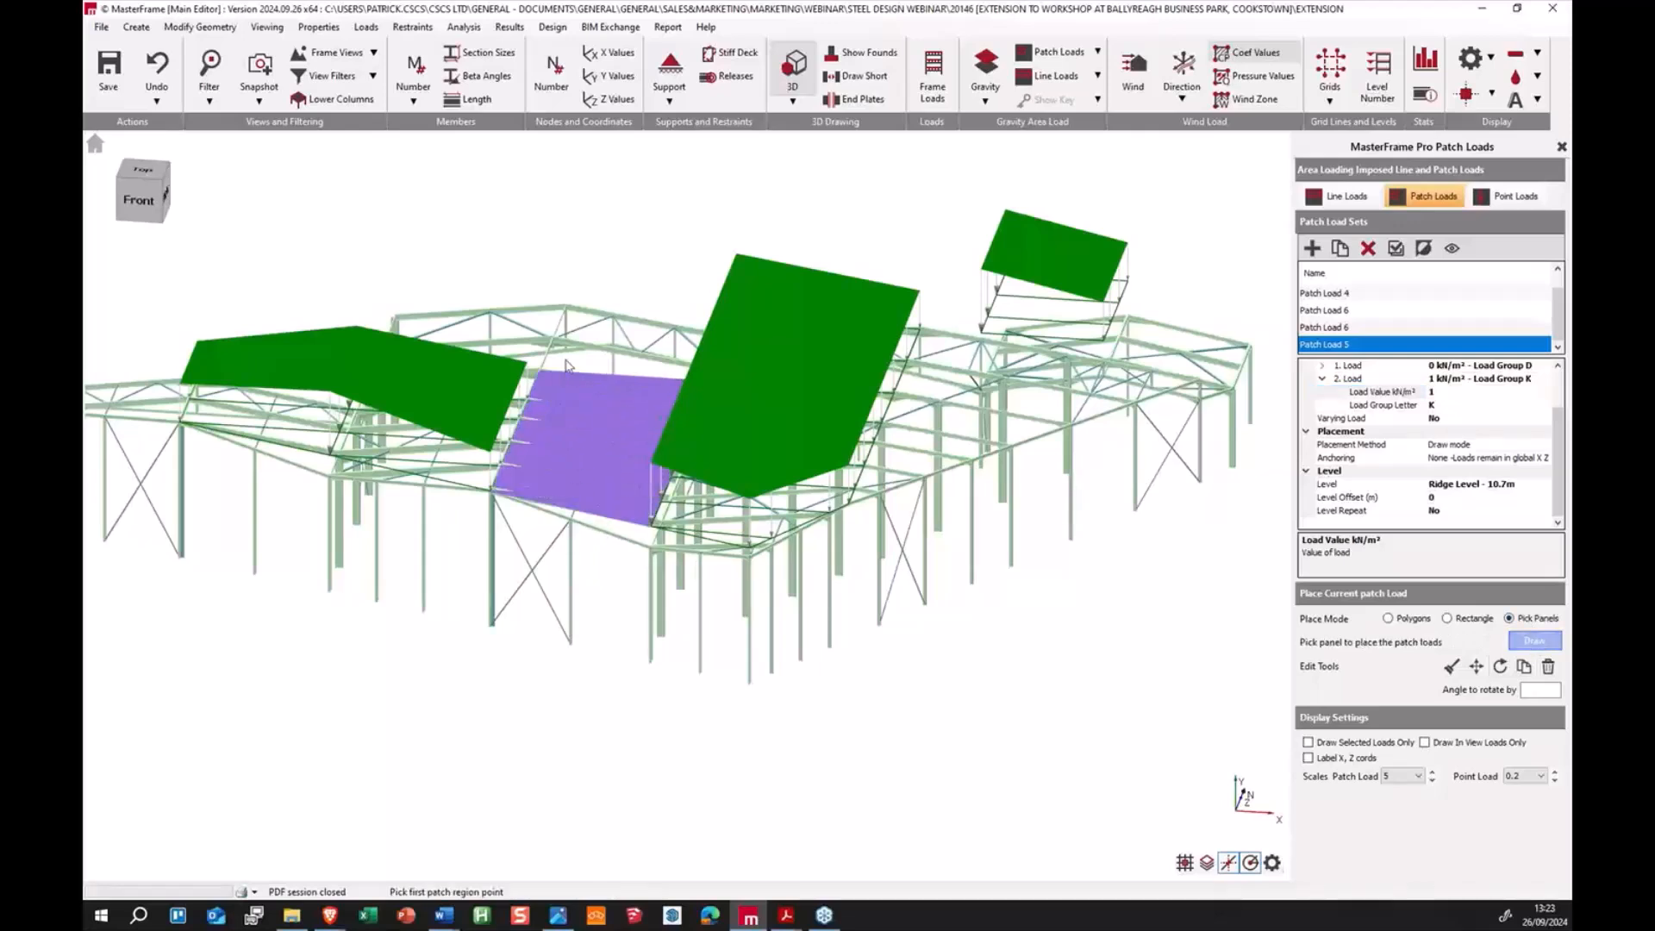
middle_click_drag(682, 443, 716, 425)
Step: Enable Varying Load for the new patch load and set varying ratio 1 to 0.6, keeping ratios 2 and 3 at 1
left_click(1474, 418)
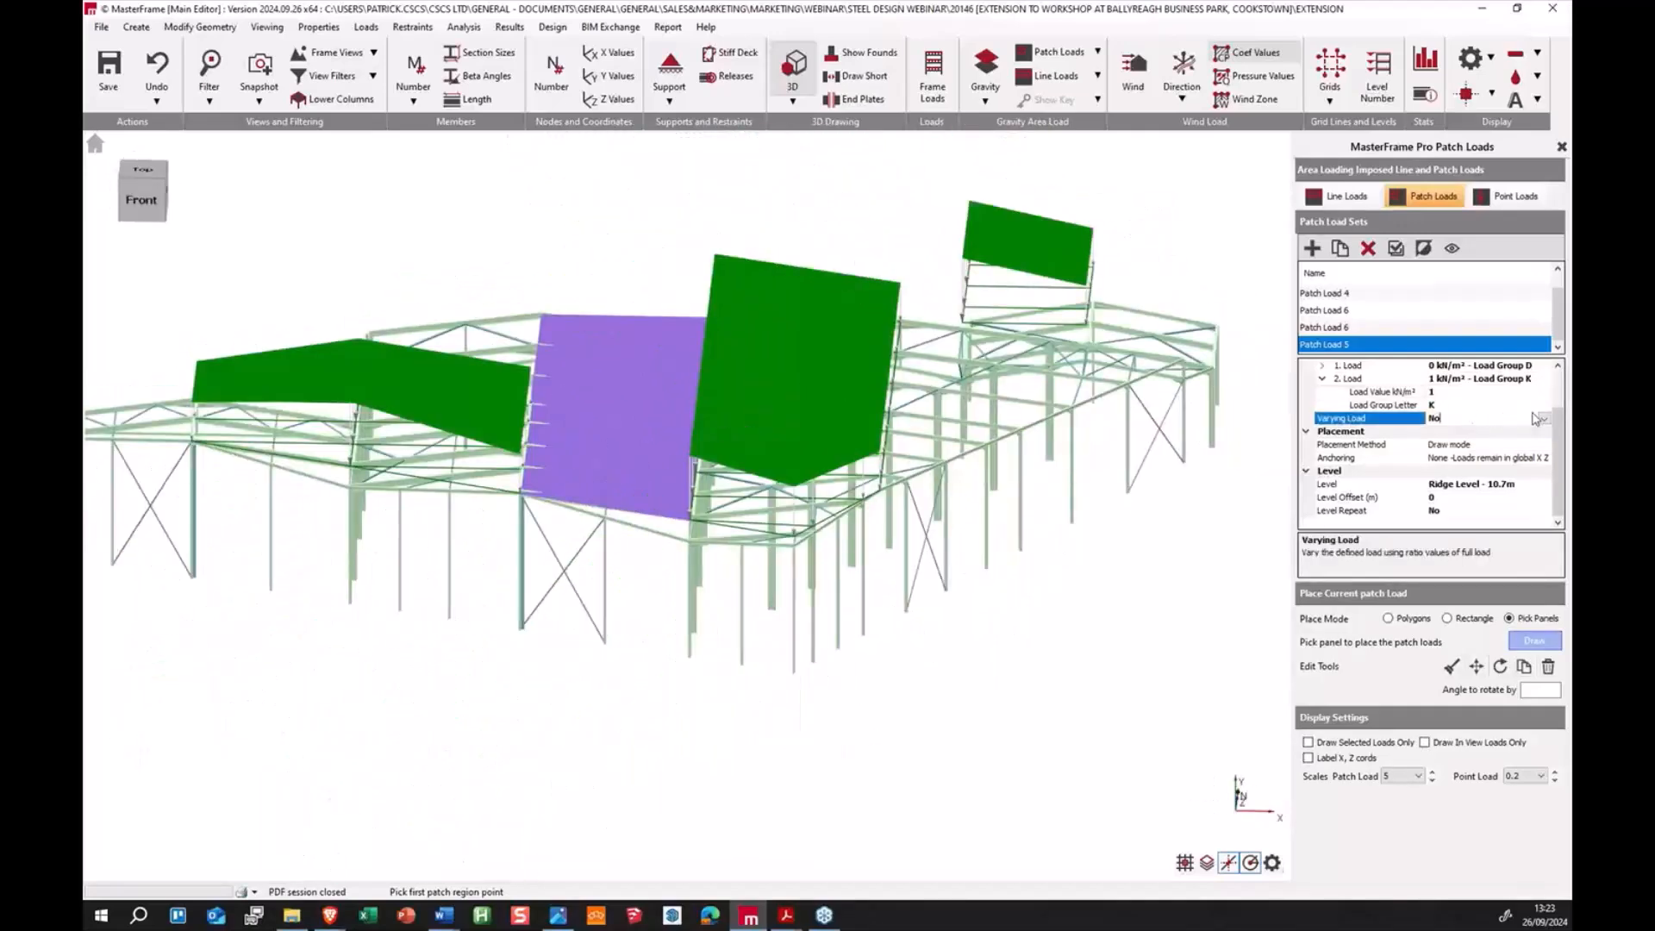
double_click(1512, 416)
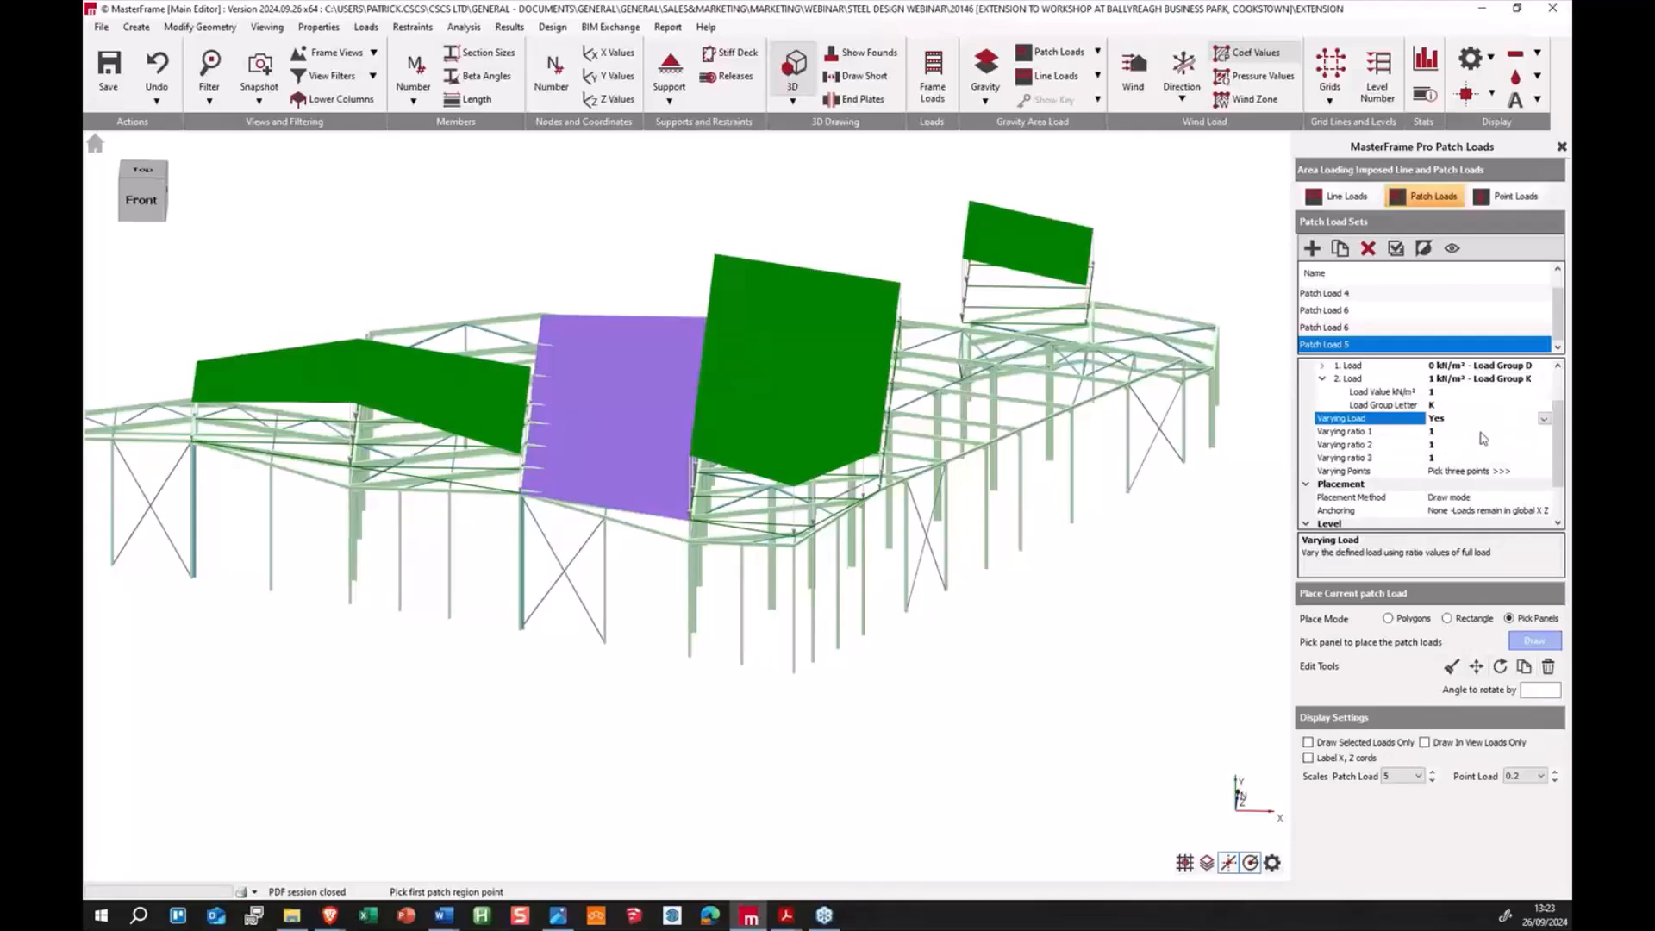
left_click(1477, 431)
type("0.6")
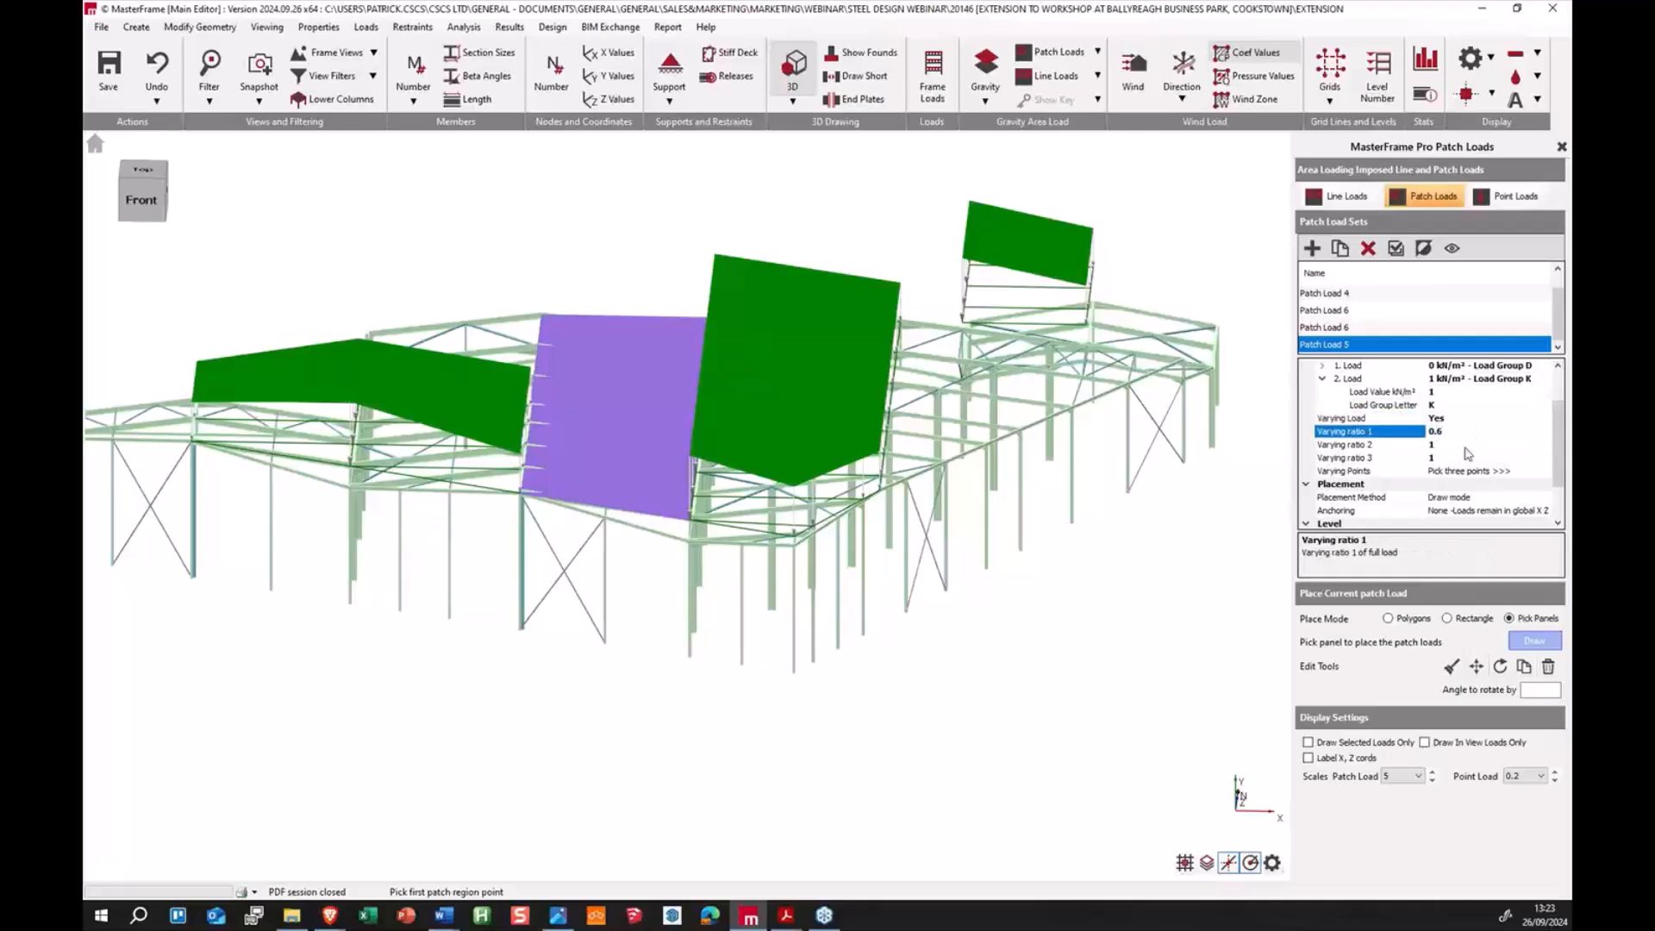
key("Down")
key("Down")
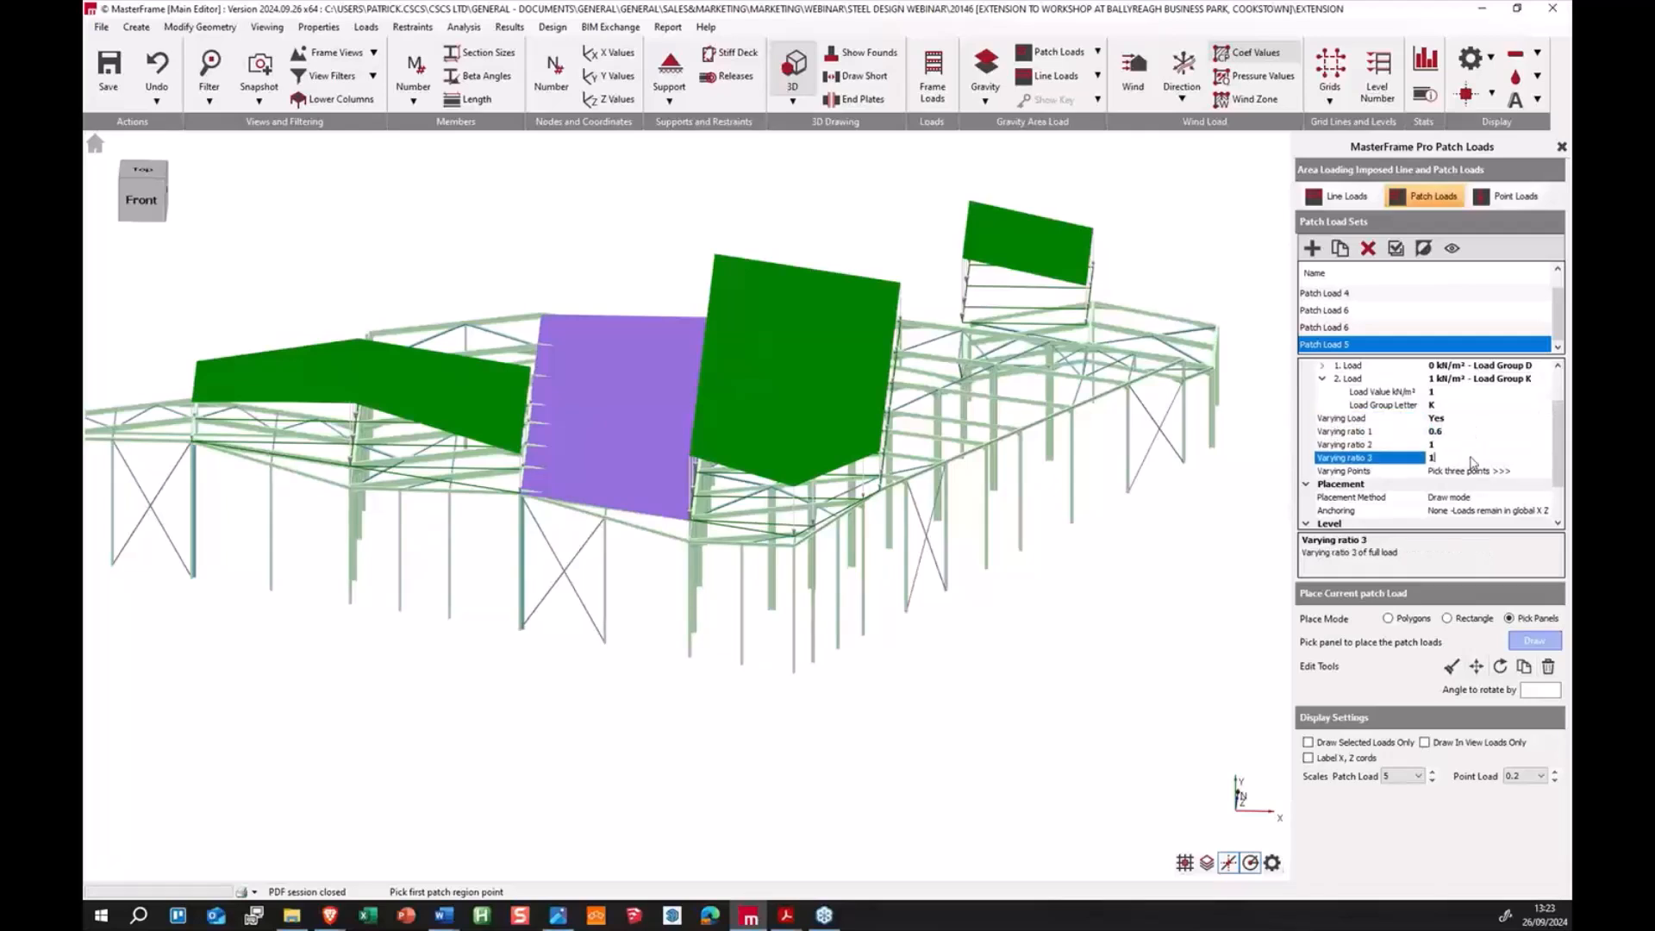
Step: Define the three varying load points on the patch boundary, starting with its two front corners, and inspect the sloping load
left_click(1534, 473)
left_click(1543, 470)
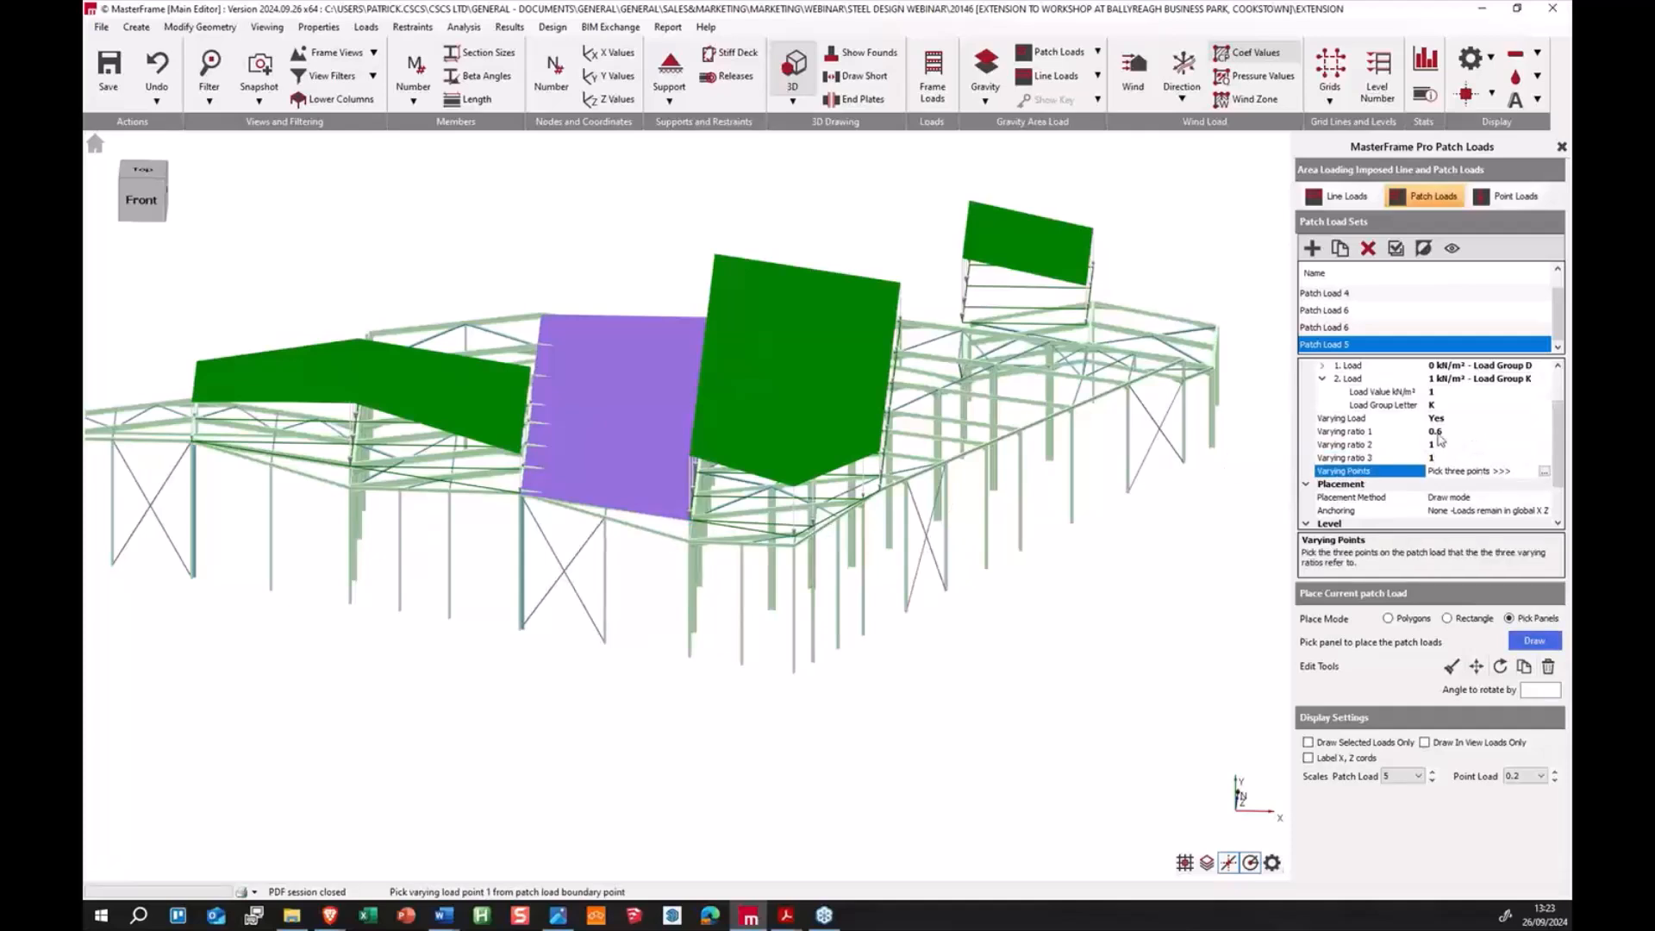
mouse_move(561, 529)
middle_mouse_down()
mouse_move(589, 488)
mouse_move(555, 552)
middle_mouse_up()
left_click(536, 546)
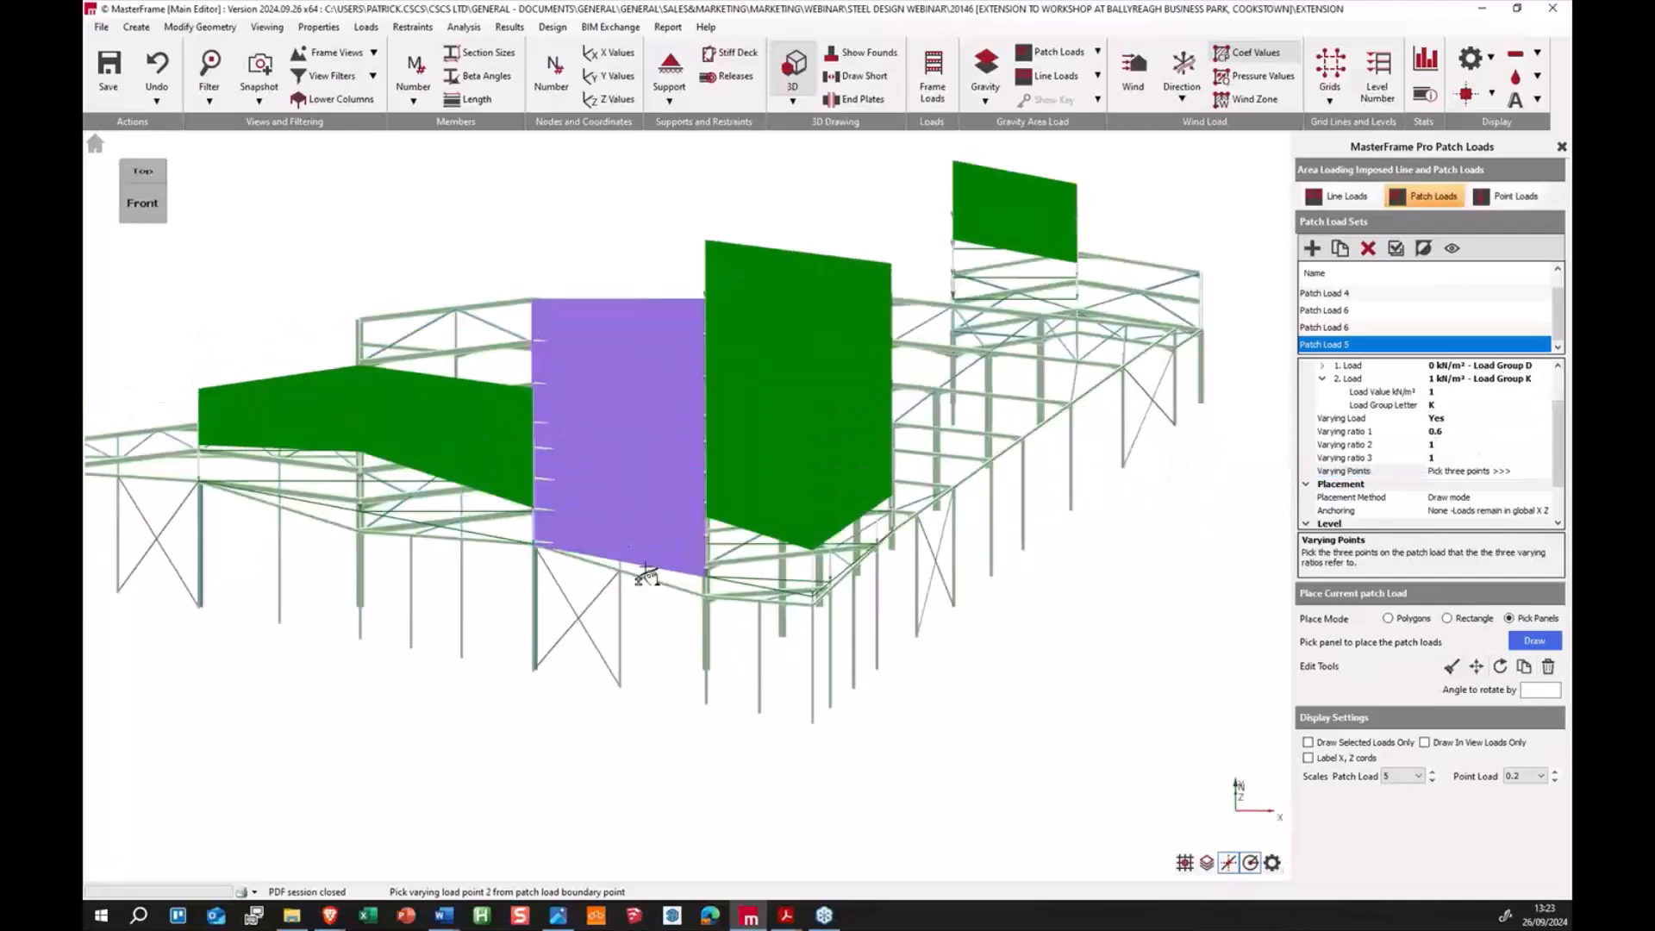
left_click(702, 575)
middle_click_drag(701, 350, 1230, 468)
left_click(560, 327)
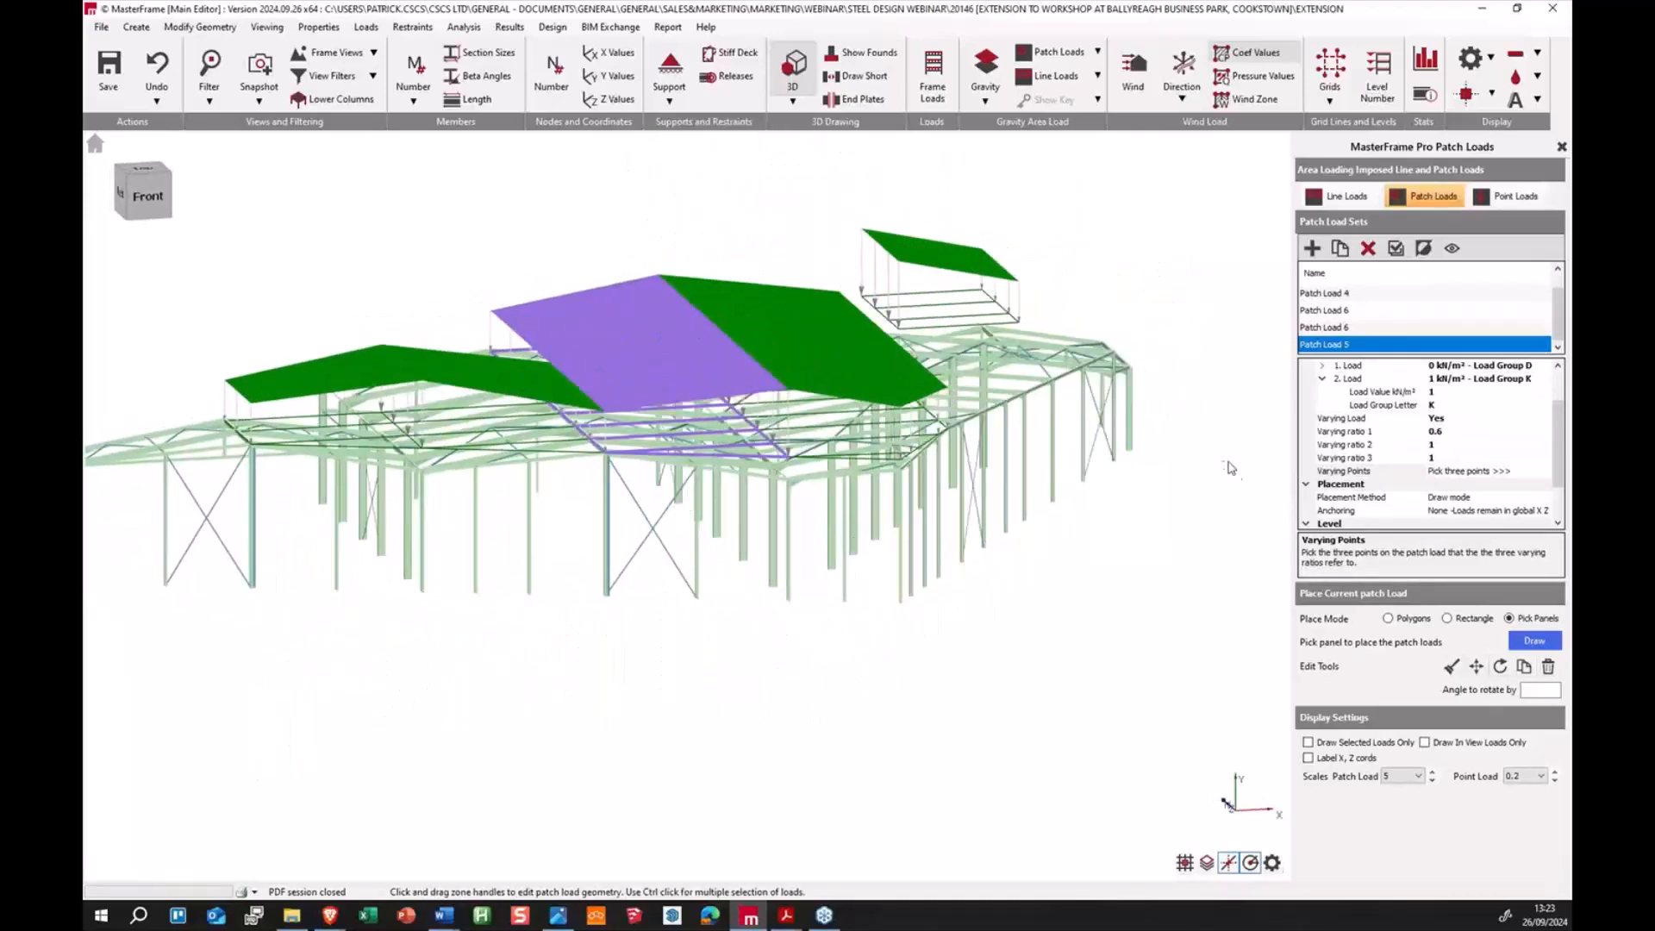
scroll(1437, 463, "down", 2)
middle_click_drag(1015, 572, 945, 569)
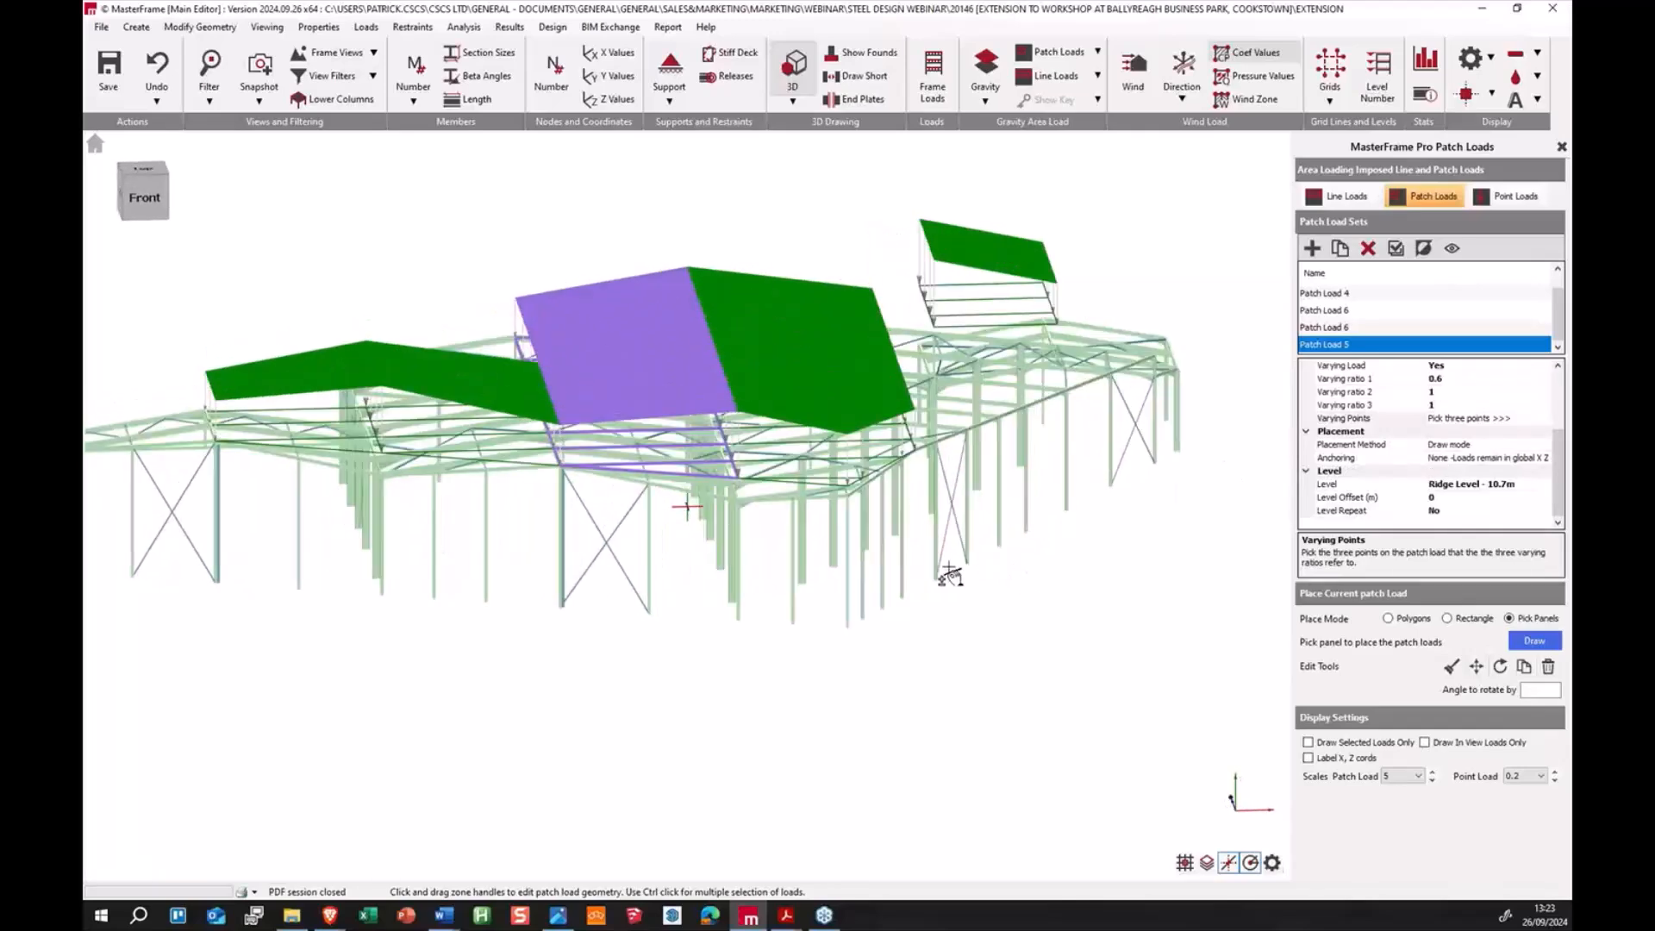
Step: Close the patch loads editor and open the Site Data Wind Analysis for the wind panel loading
left_click(1561, 147)
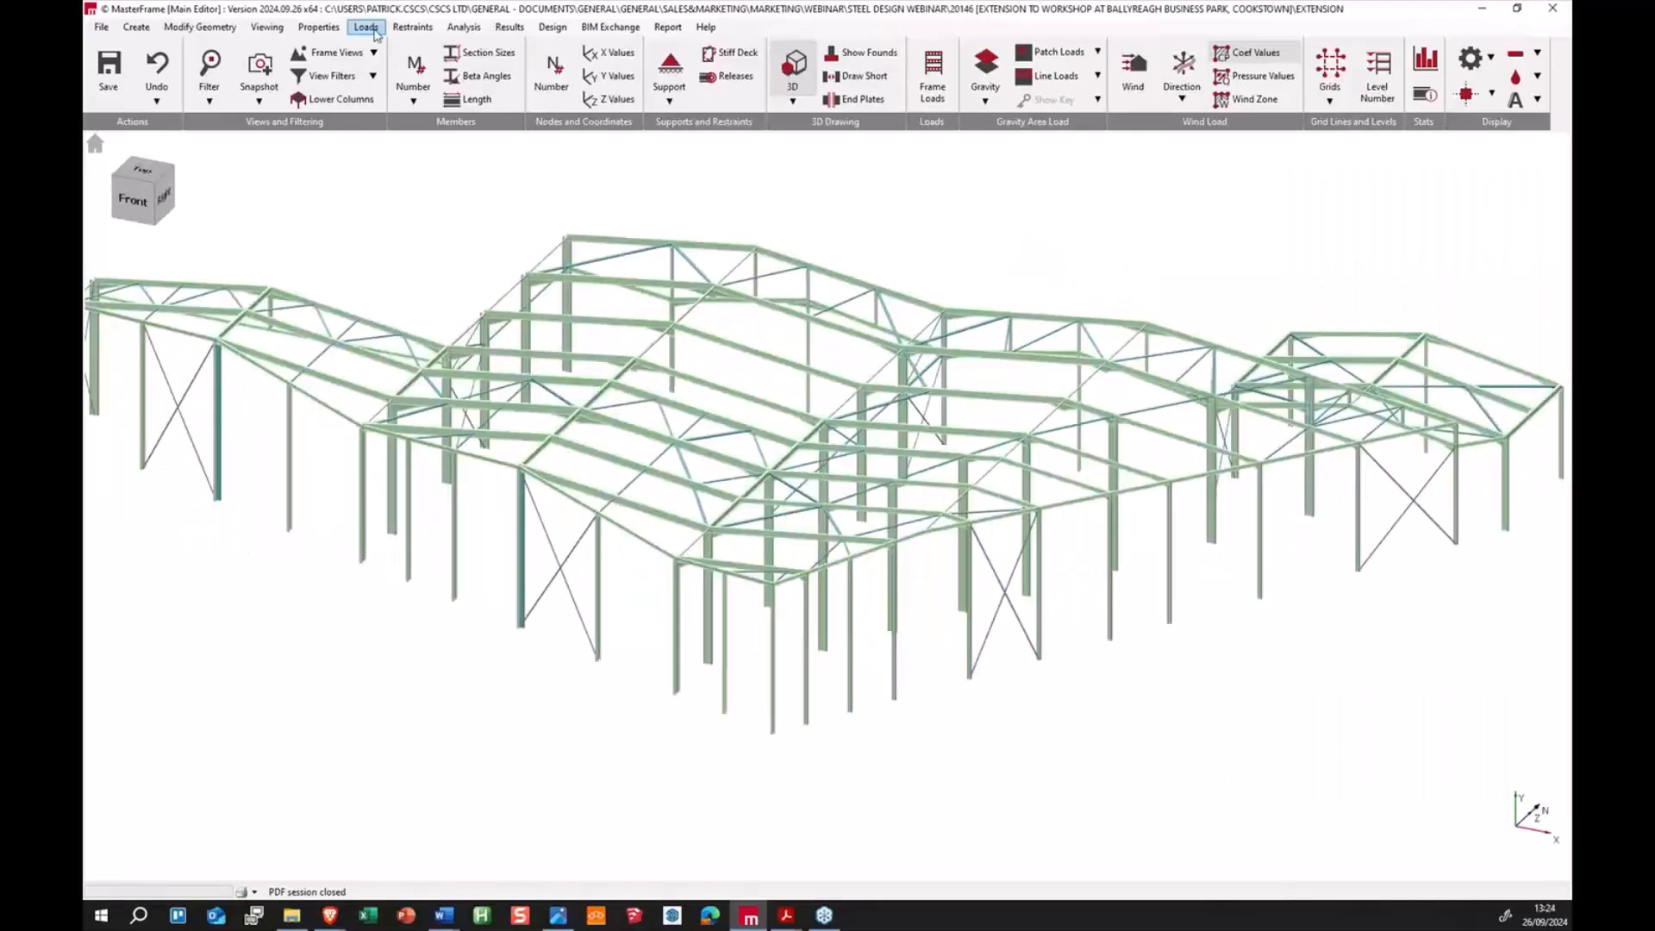
left_click(374, 31)
mouse_move(473, 197)
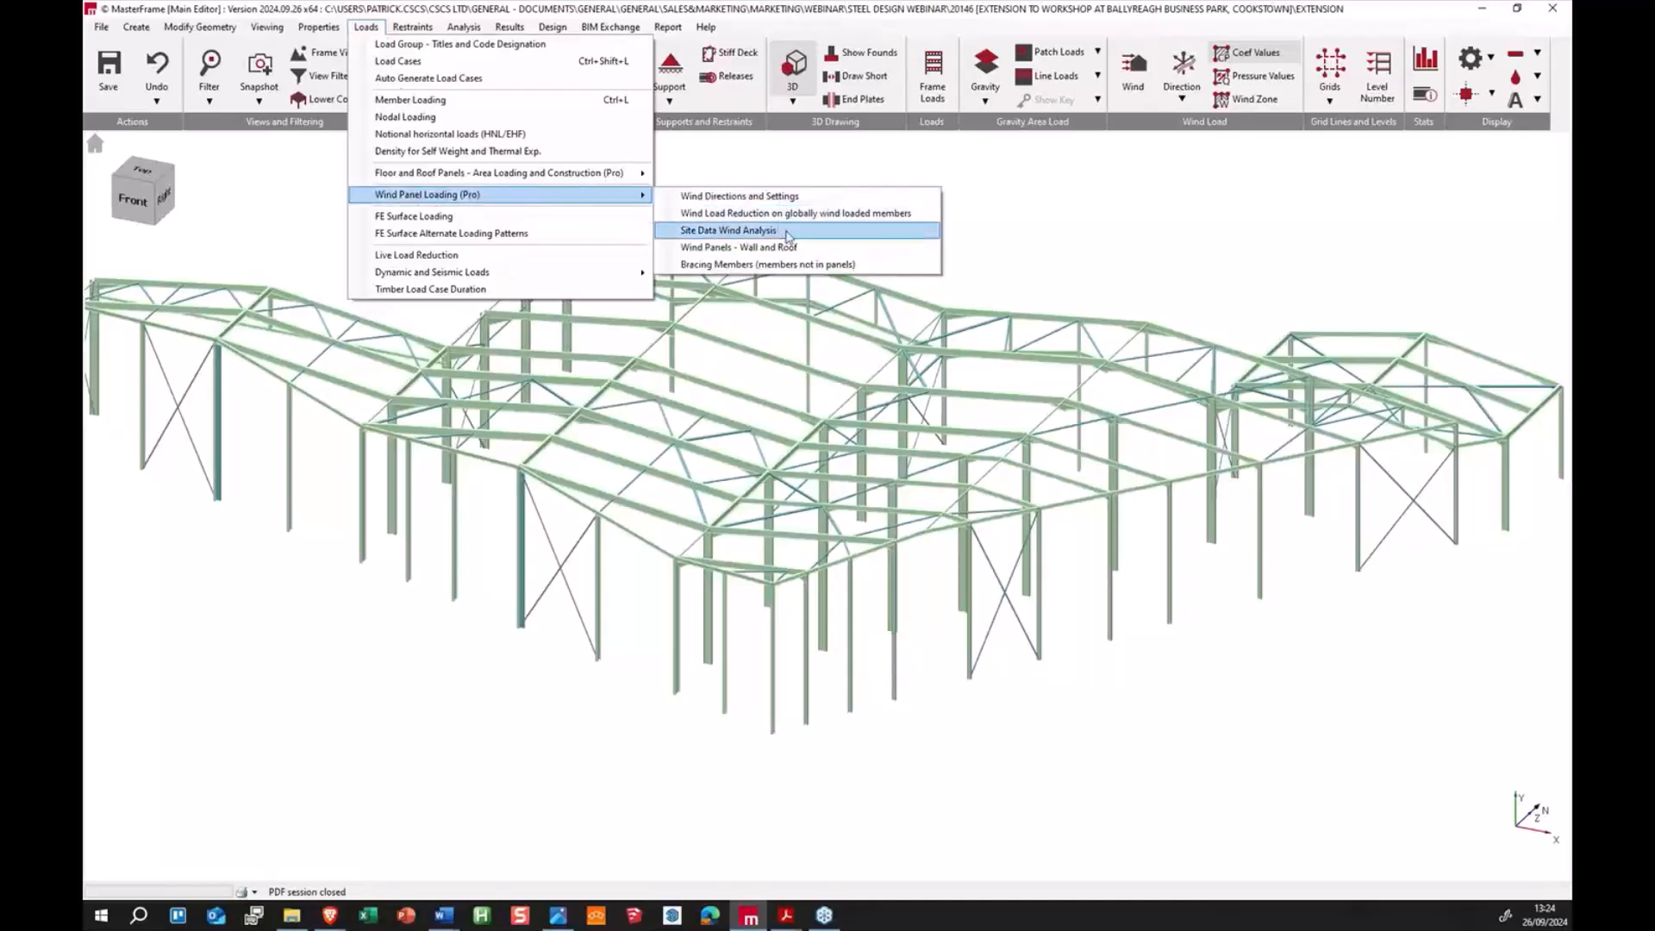
left_click(788, 237)
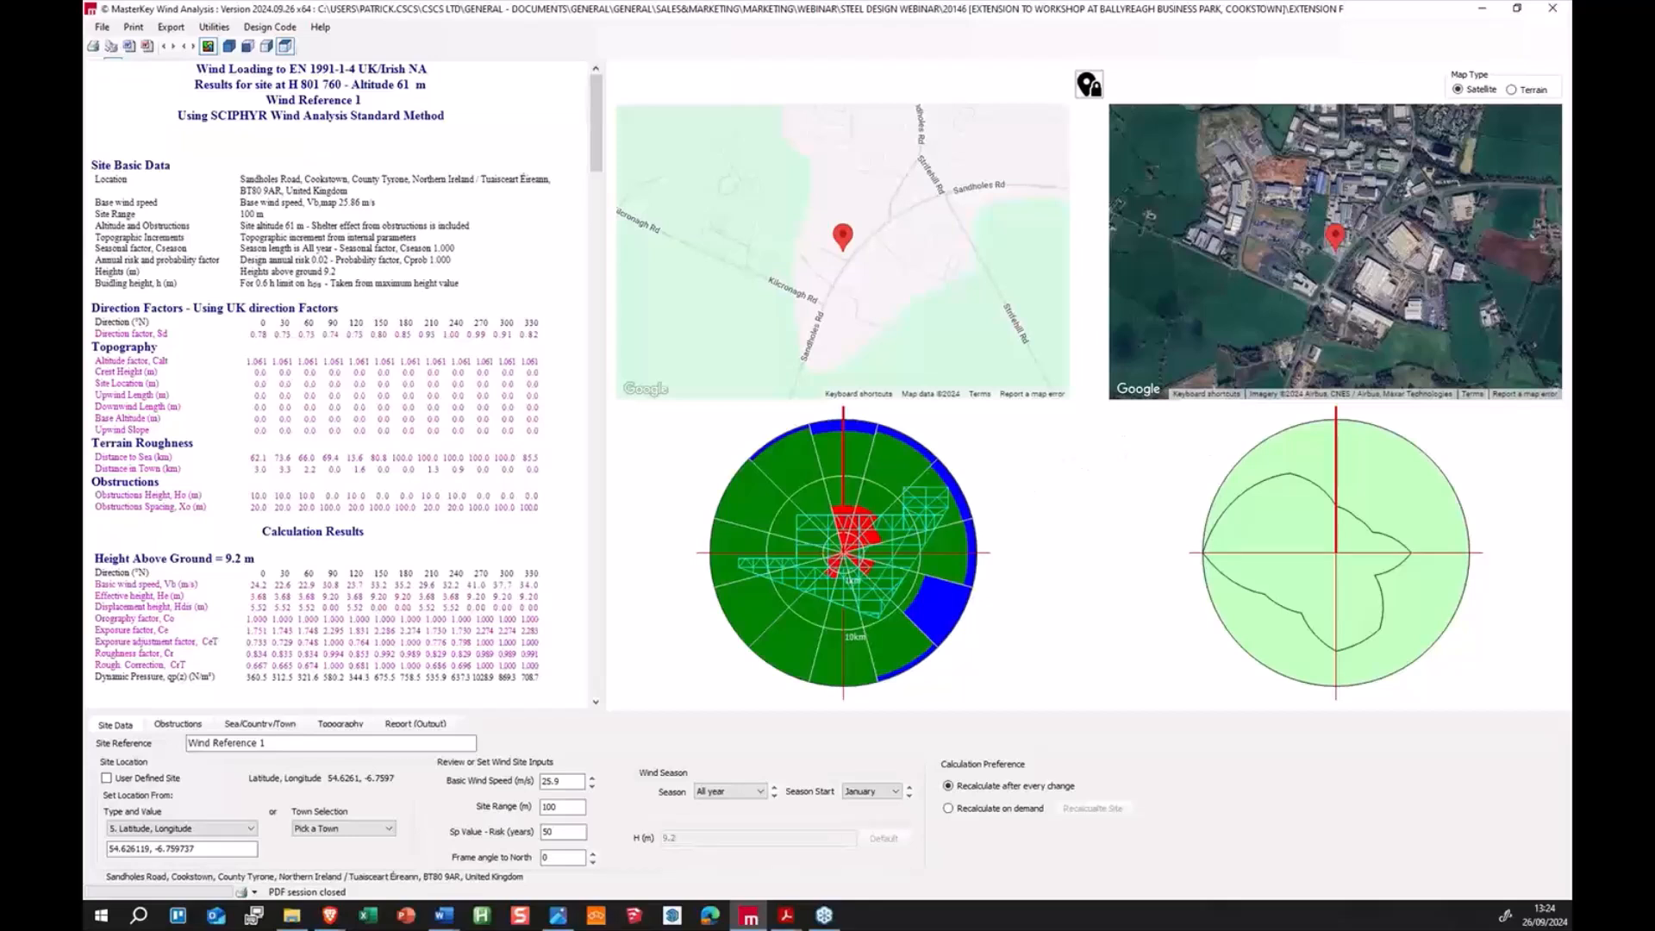
key("alt+Tab")
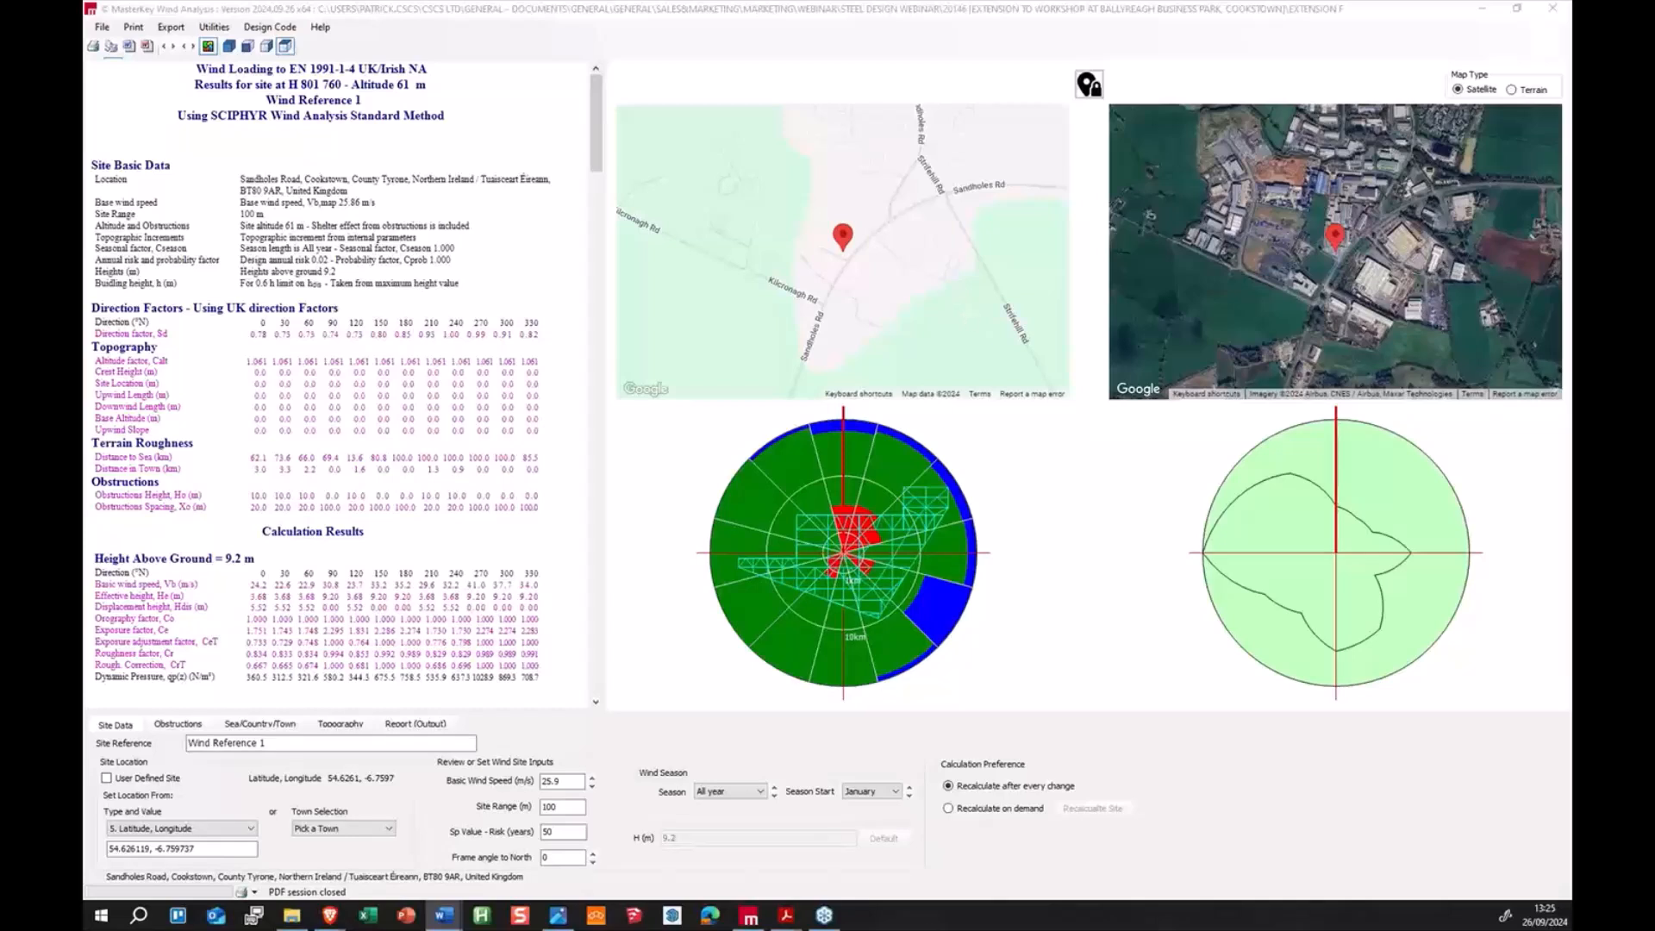
Step: Switch the site map from Satellite to Terrain and examine the terrain around the site
left_click(1526, 92)
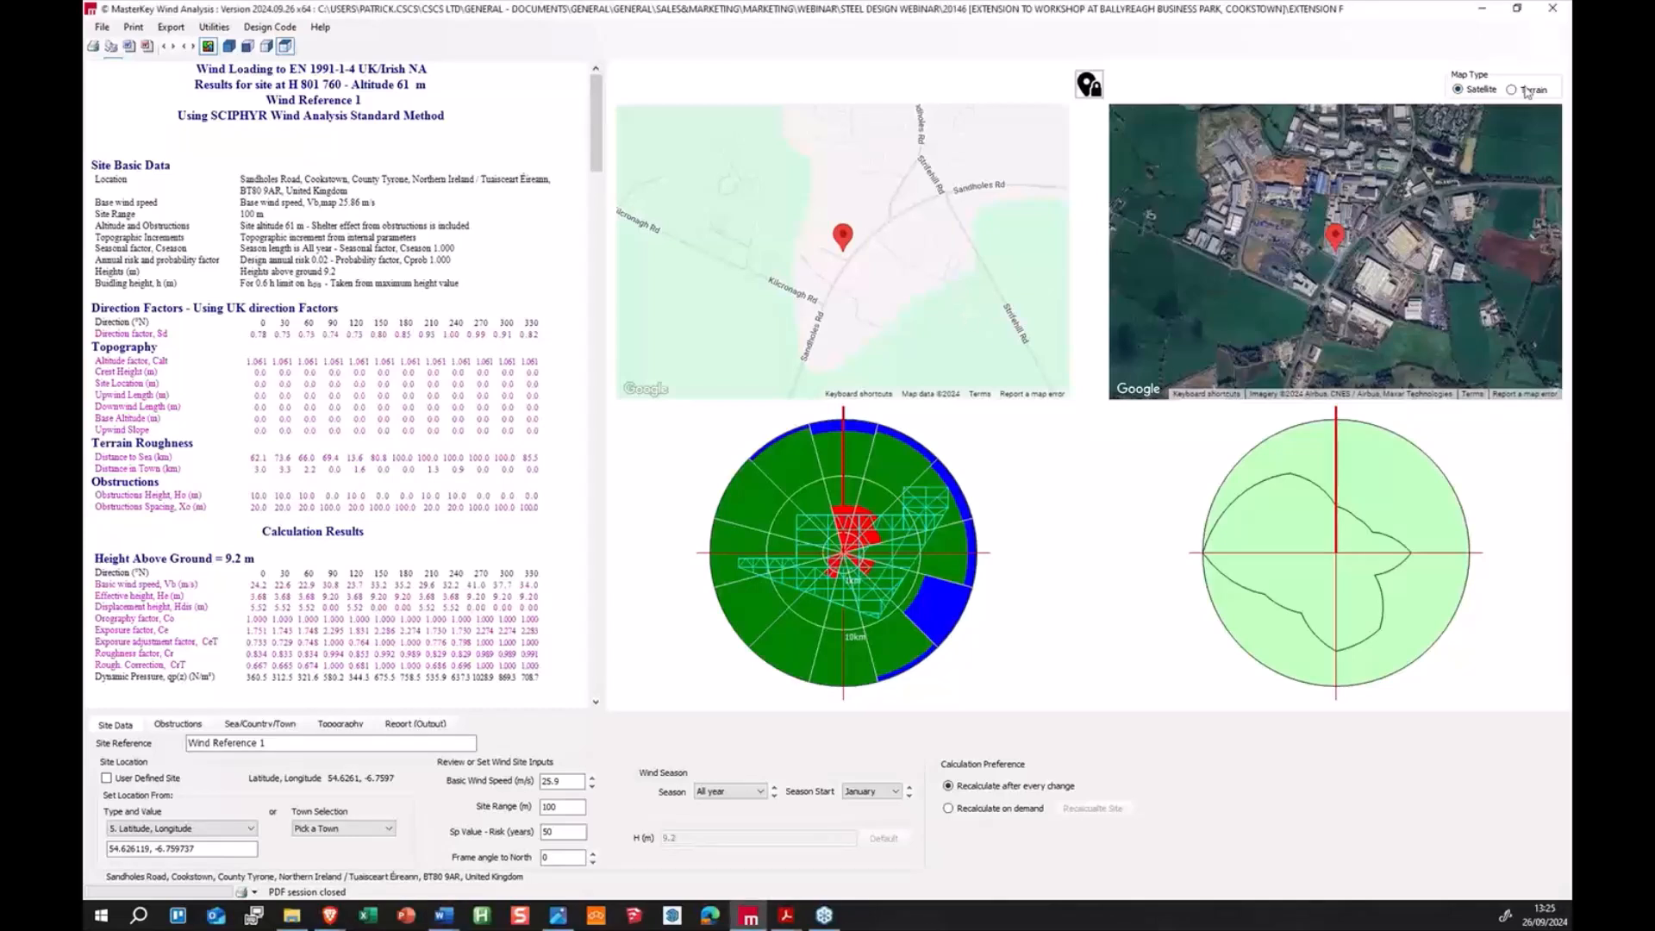
left_click(1526, 91)
scroll(1325, 289, "down", 1)
scroll(1320, 295, "up", 1)
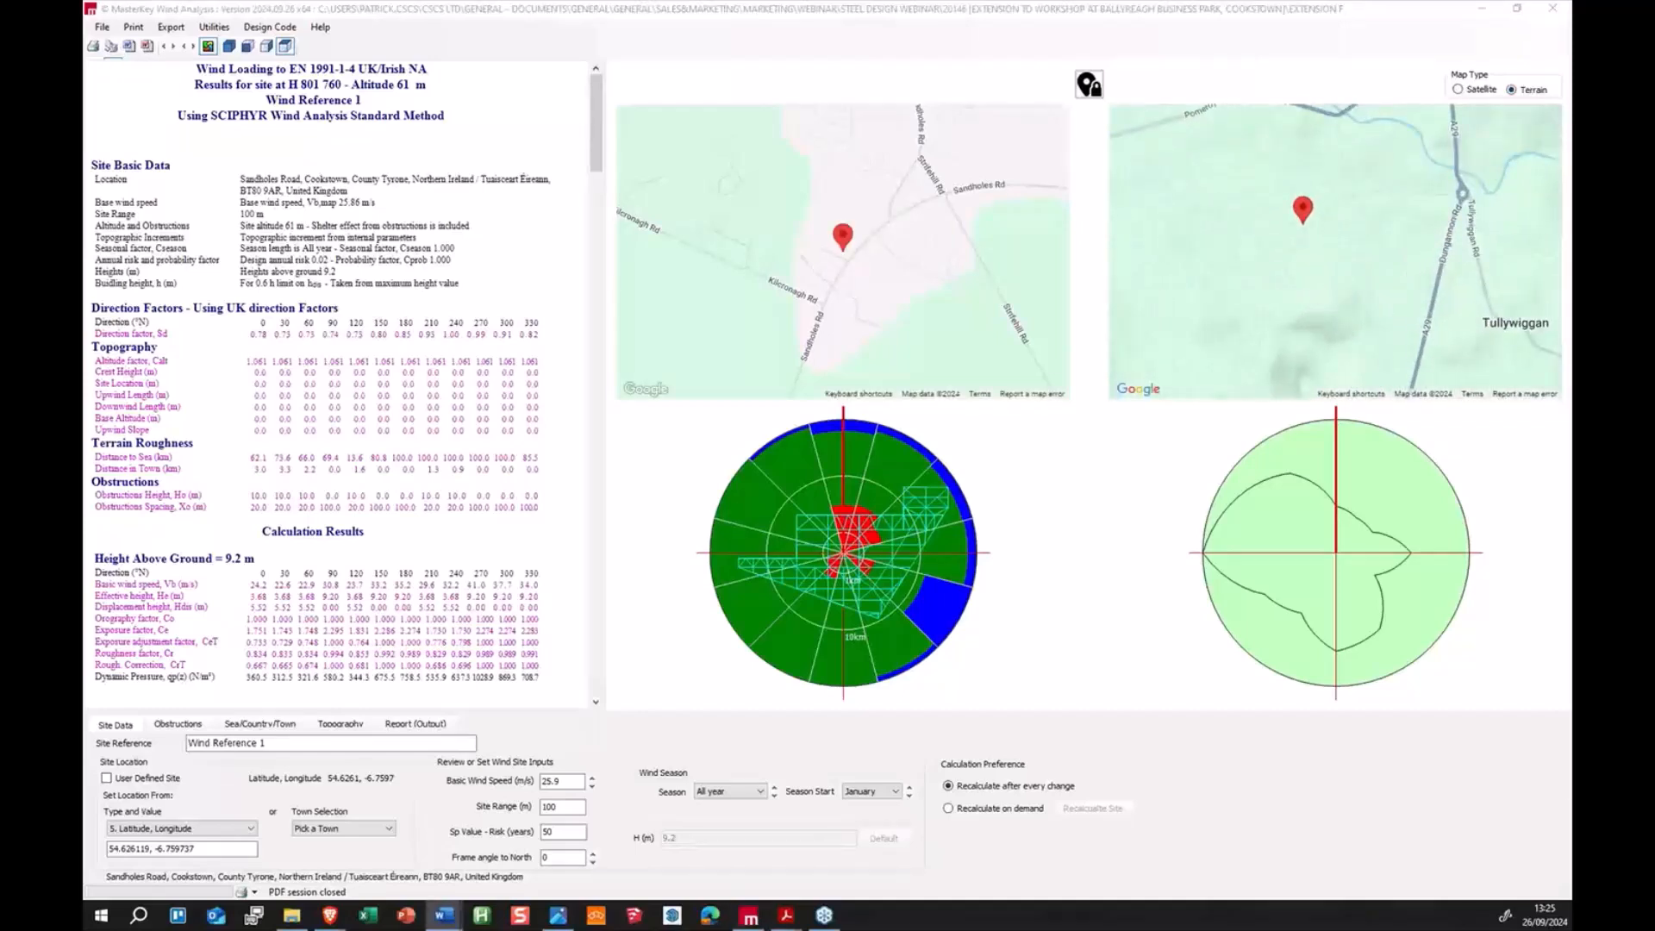
Step: Switch to the Brave browser, review the MasterSeries blog article on the SCIPHYR wind analysis tool, and return to the wind analysis
key("alt+Tab")
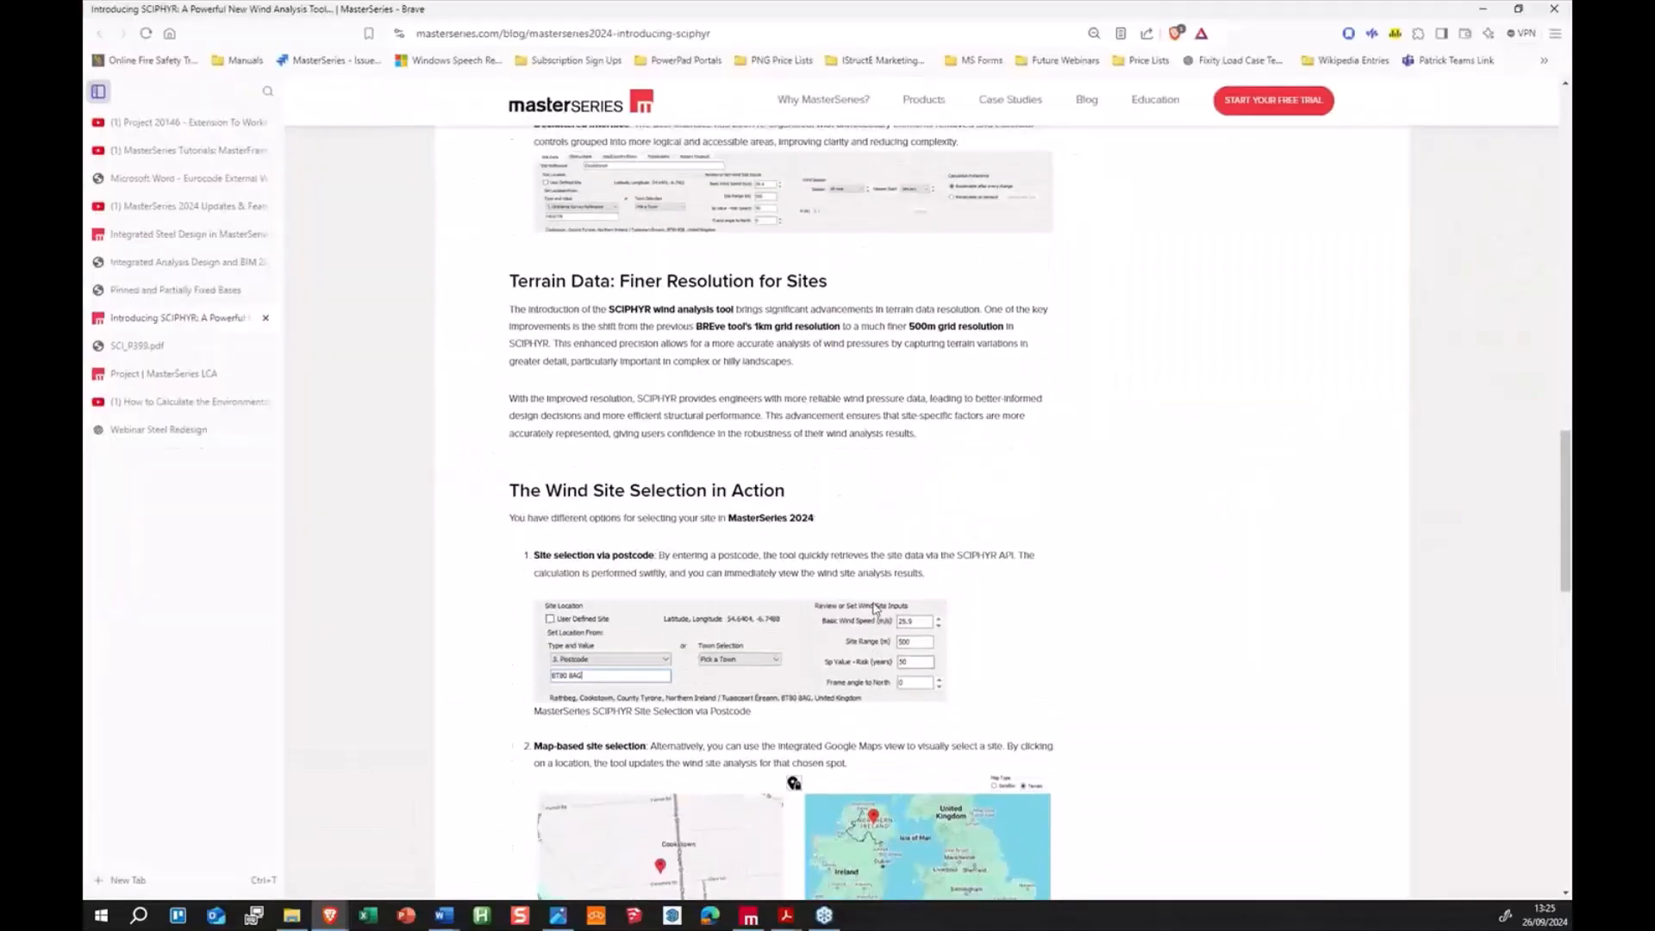
scroll(875, 608, "up", 7)
scroll(875, 608, "up", 10)
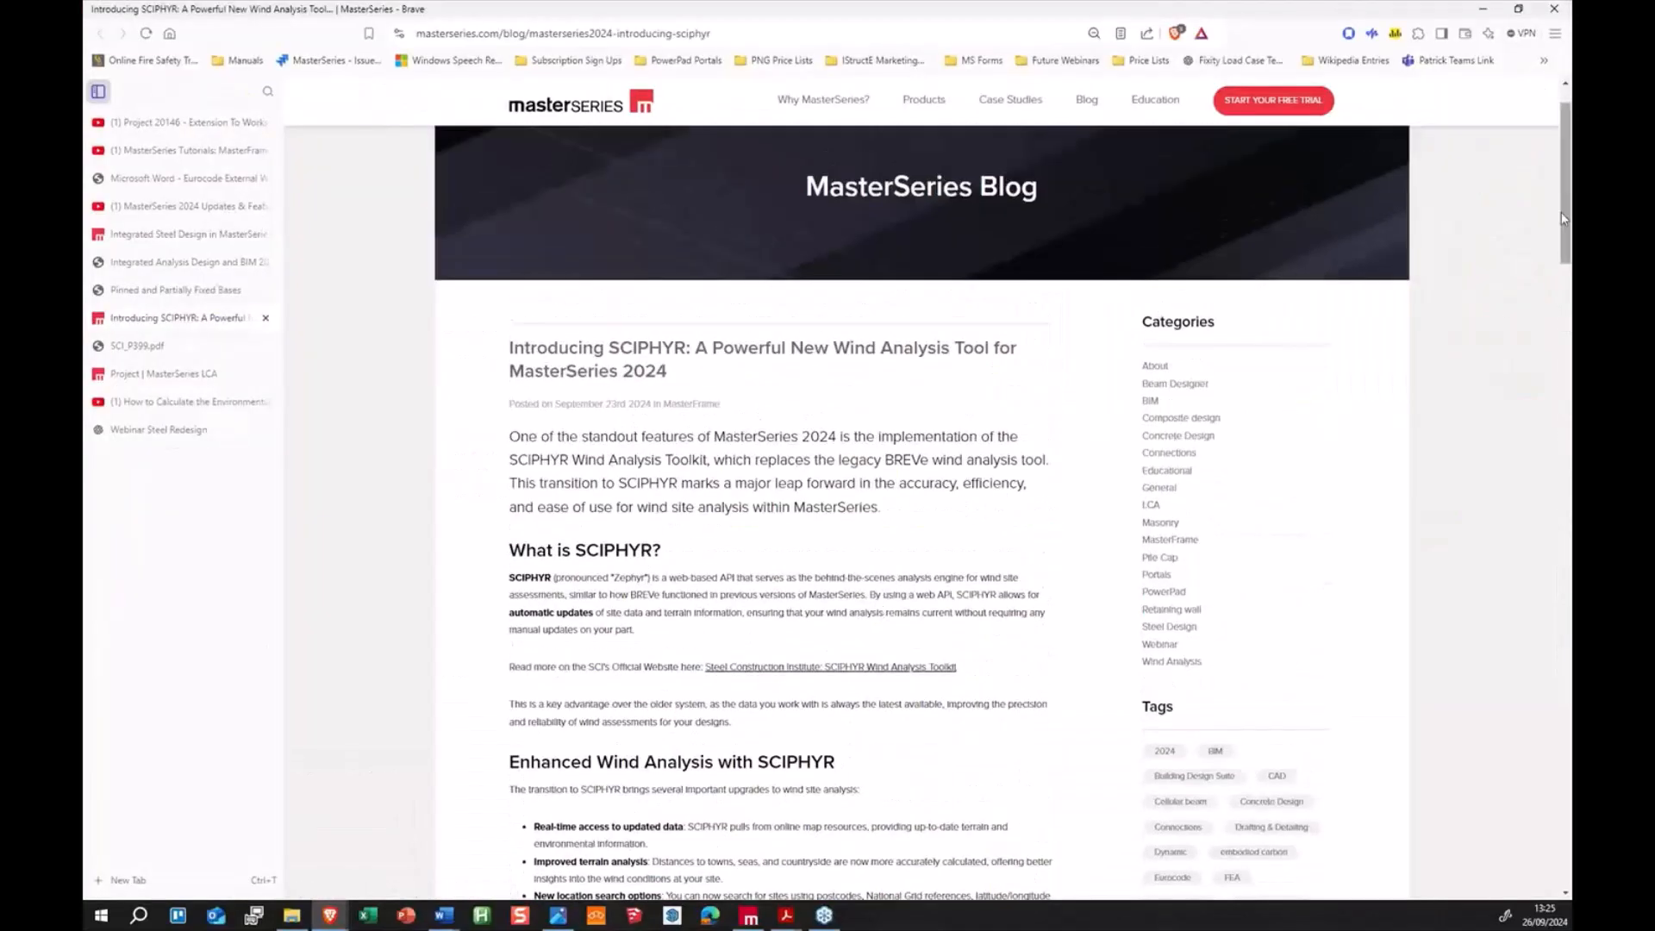
left_click_drag(1567, 243, 1510, 762)
key("alt+Tab")
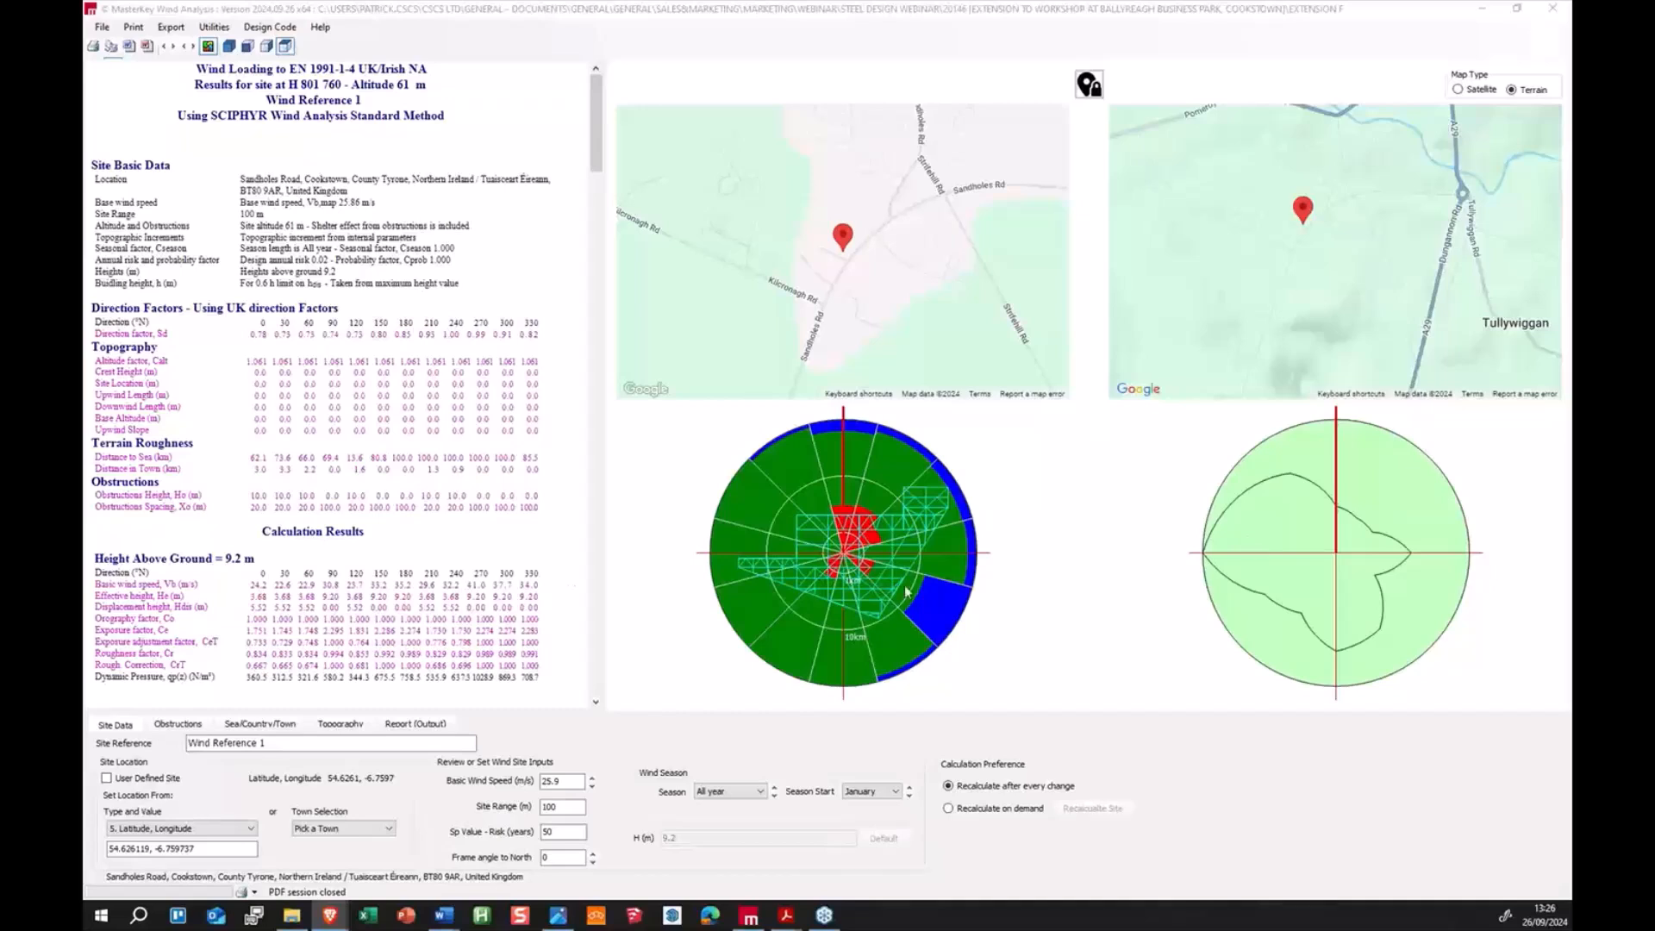
Step: Clear the current site by enabling and disabling User Defined Site, and set the location type to Postcode
left_click(154, 784)
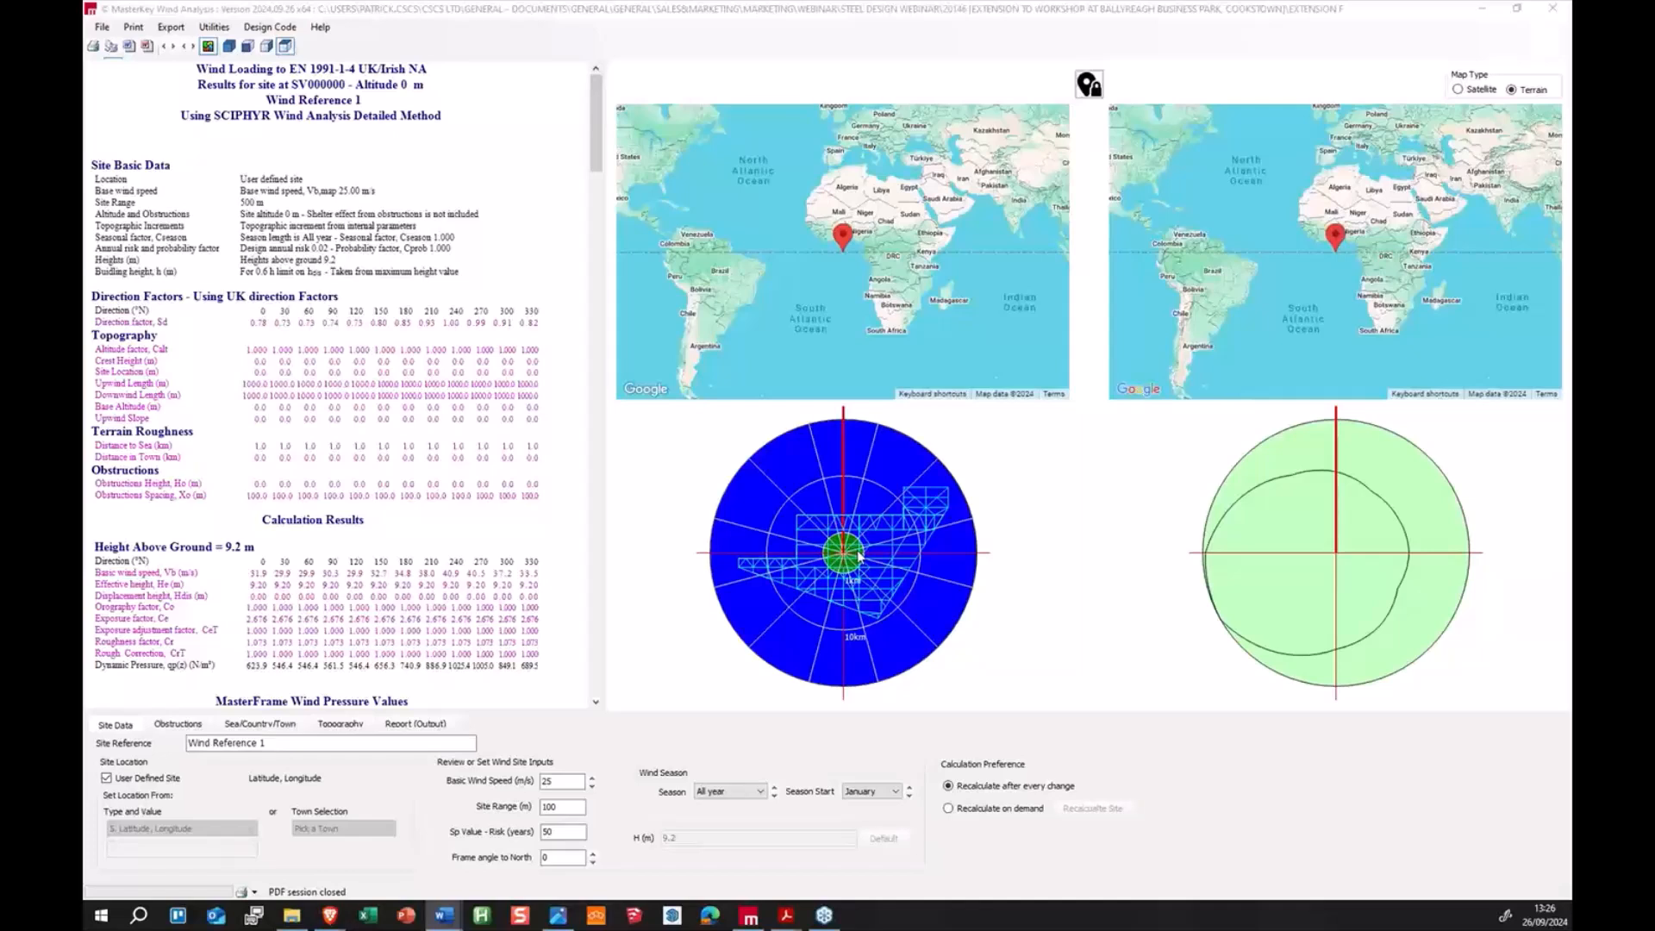
left_click(159, 778)
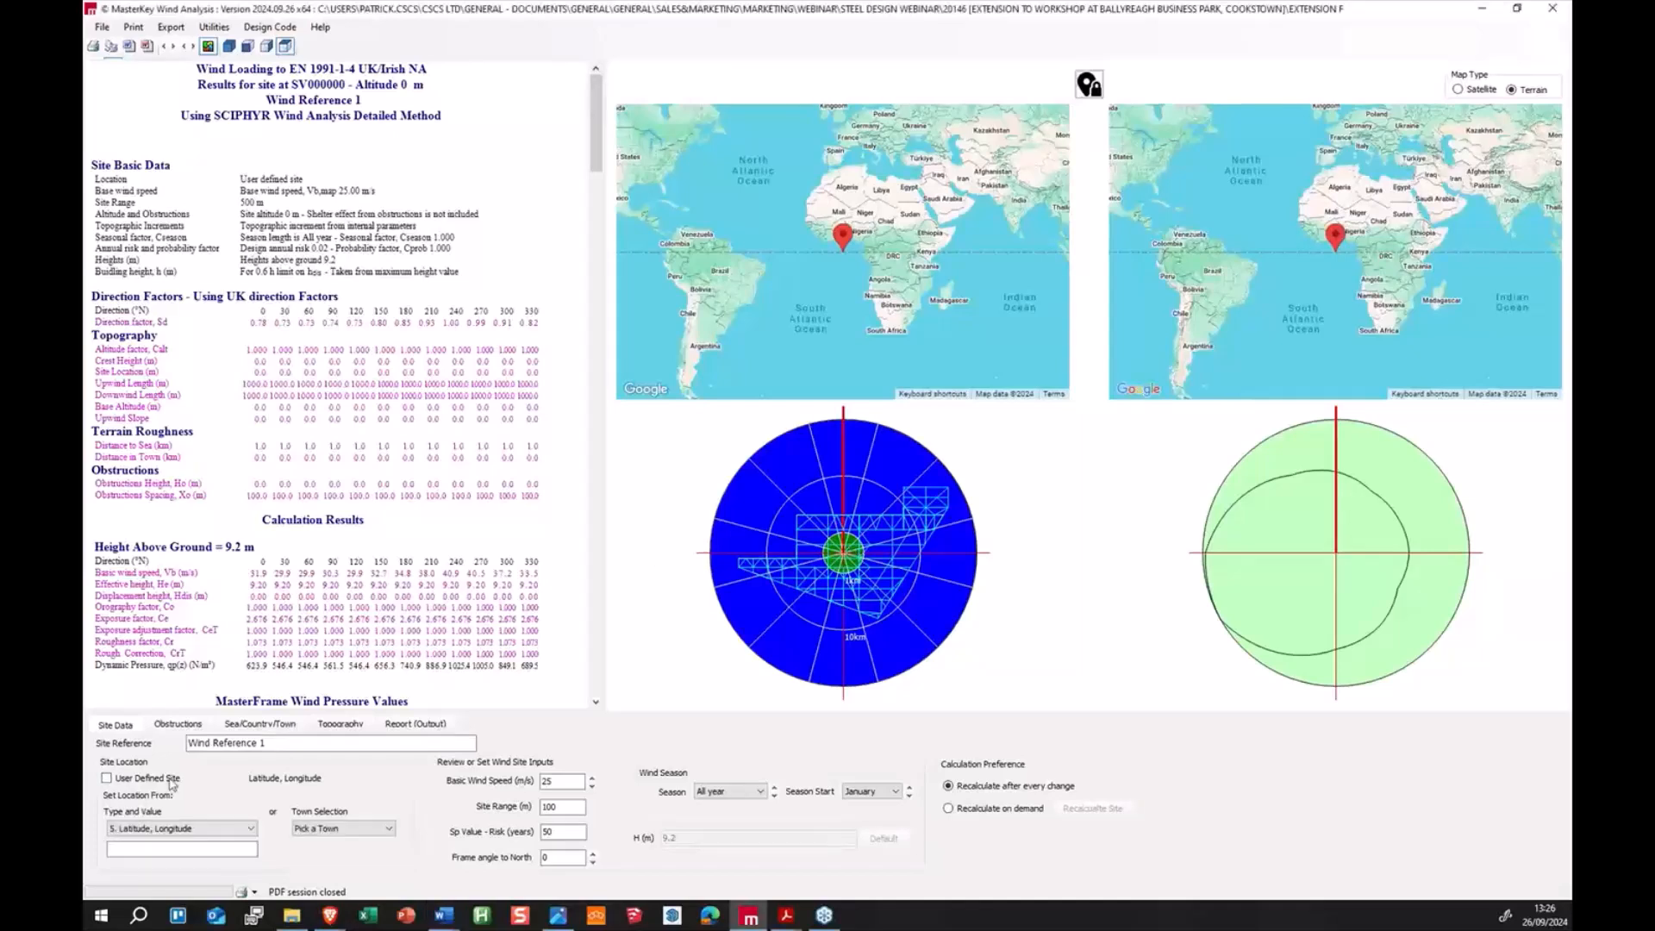
left_click(212, 830)
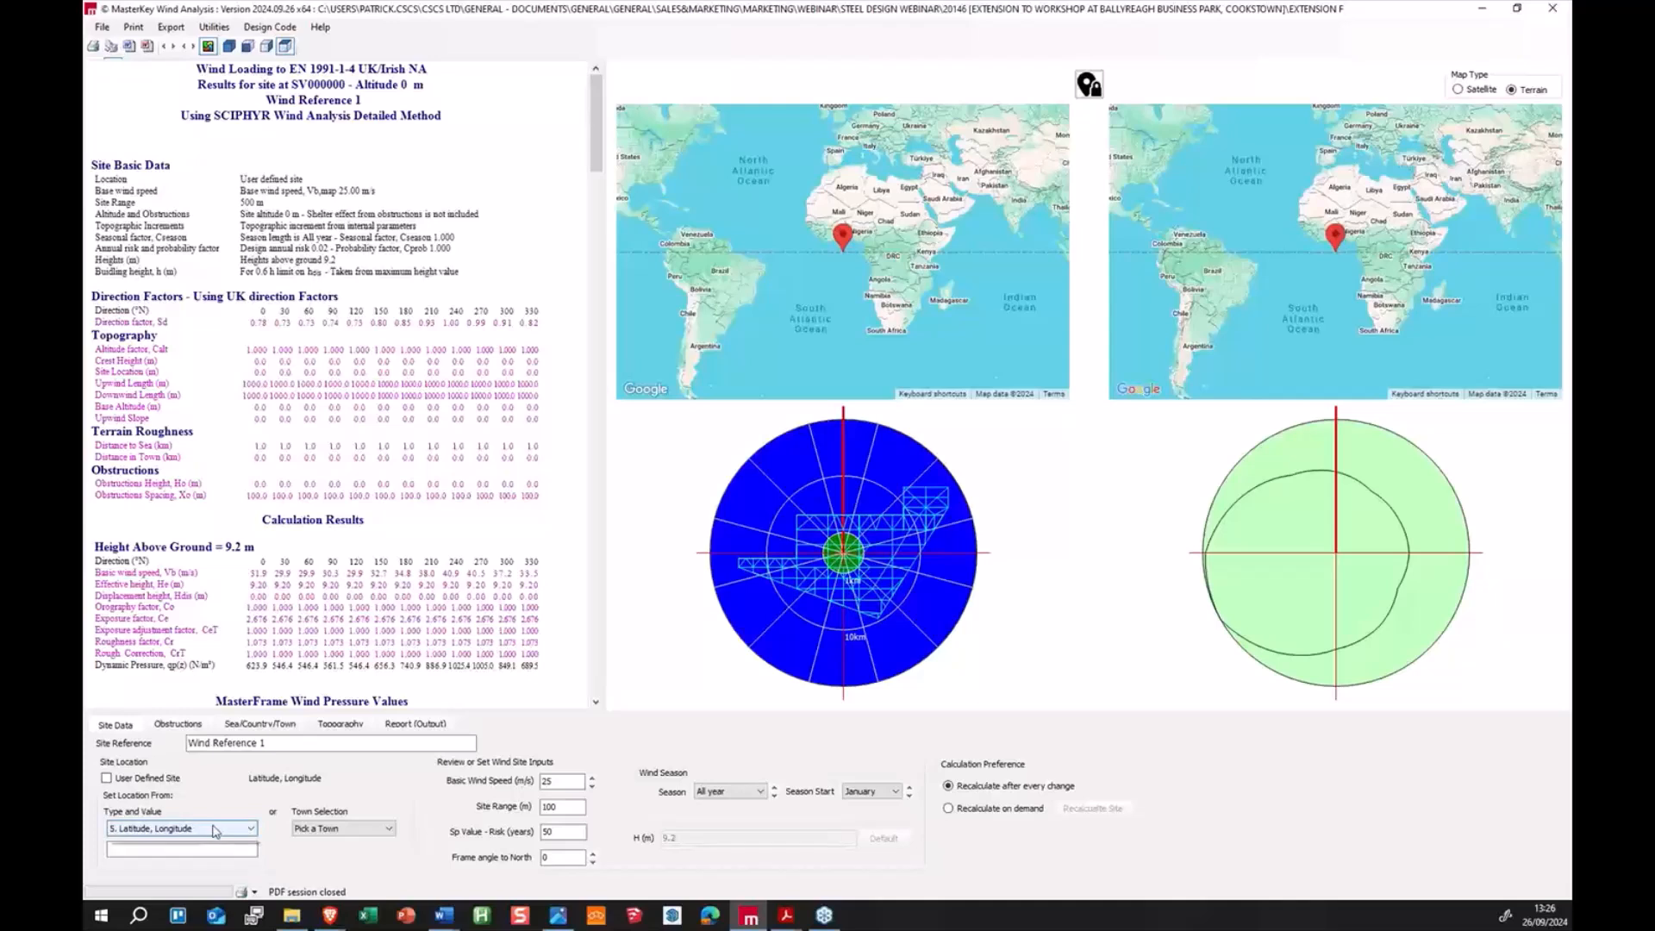
left_click(138, 873)
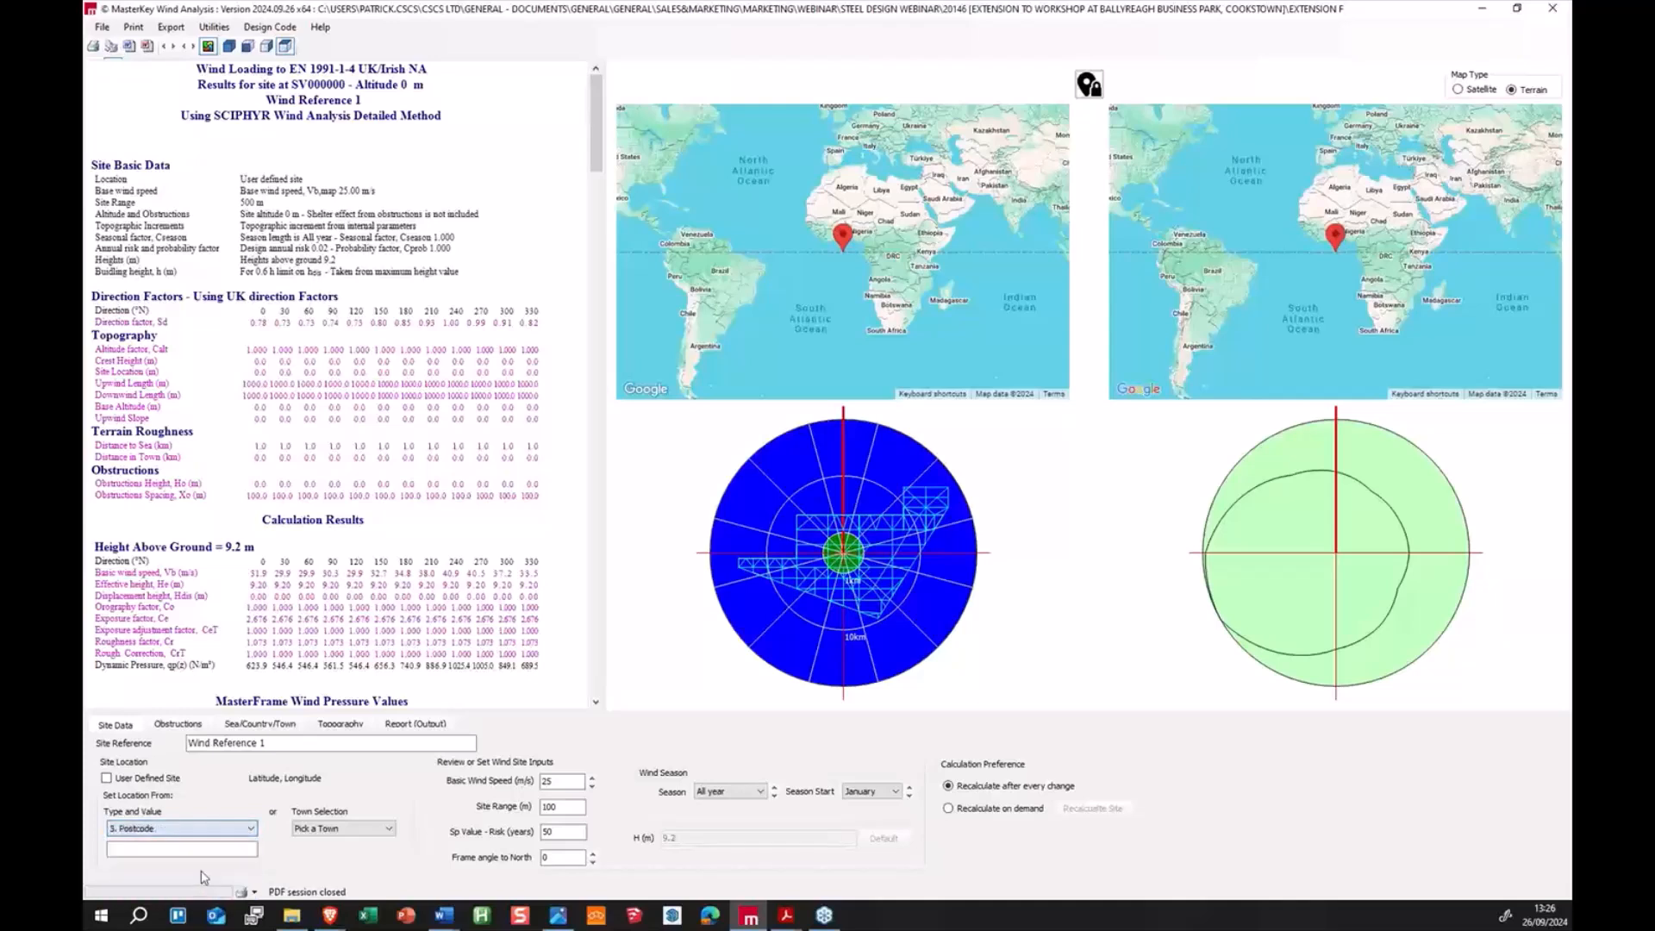
Step: Browse the available towns without choosing one, and locate the site by entering its postcode
left_click(348, 832)
left_click_drag(390, 548, 393, 703)
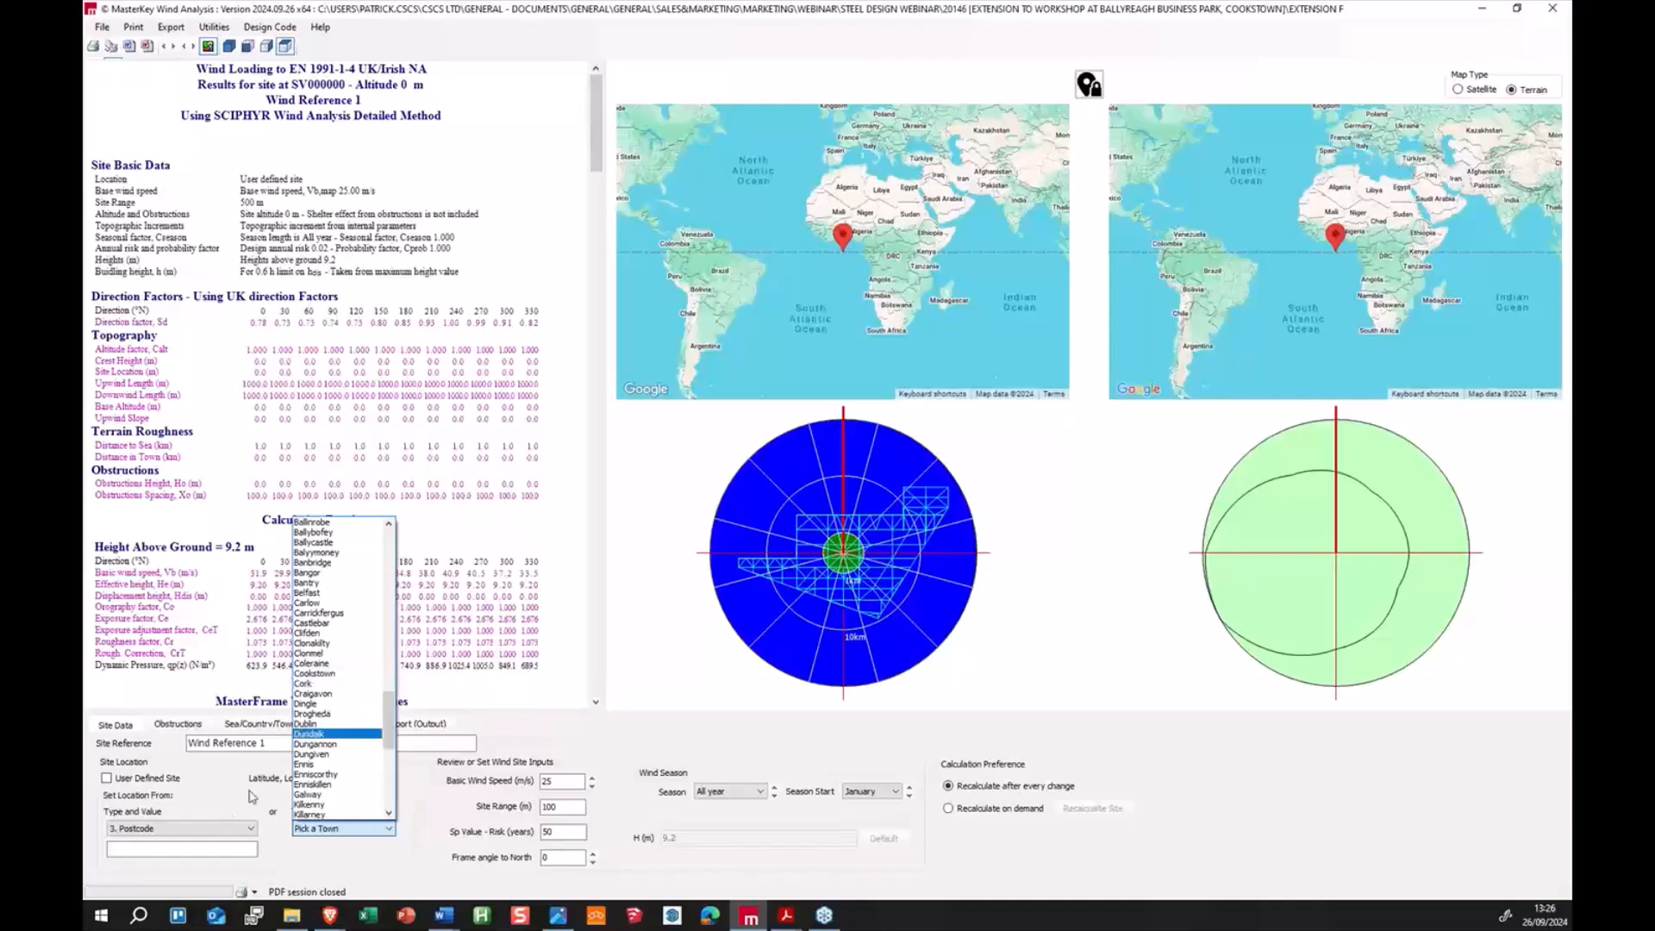
left_click(184, 848)
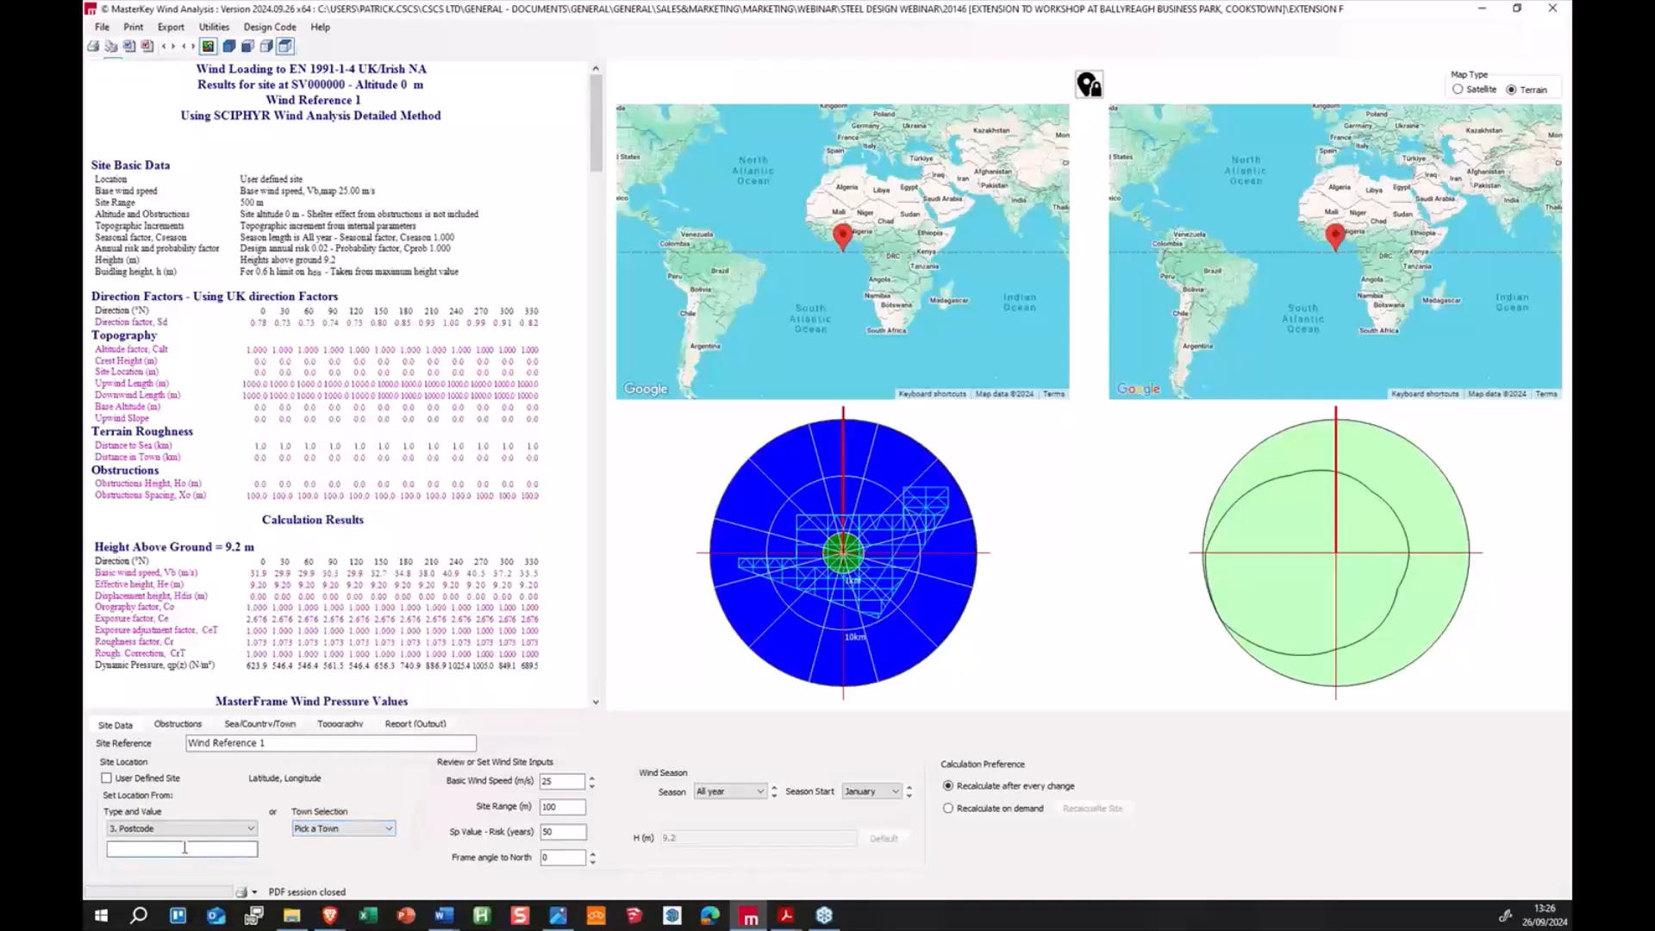
type("BT809DG")
key("Return")
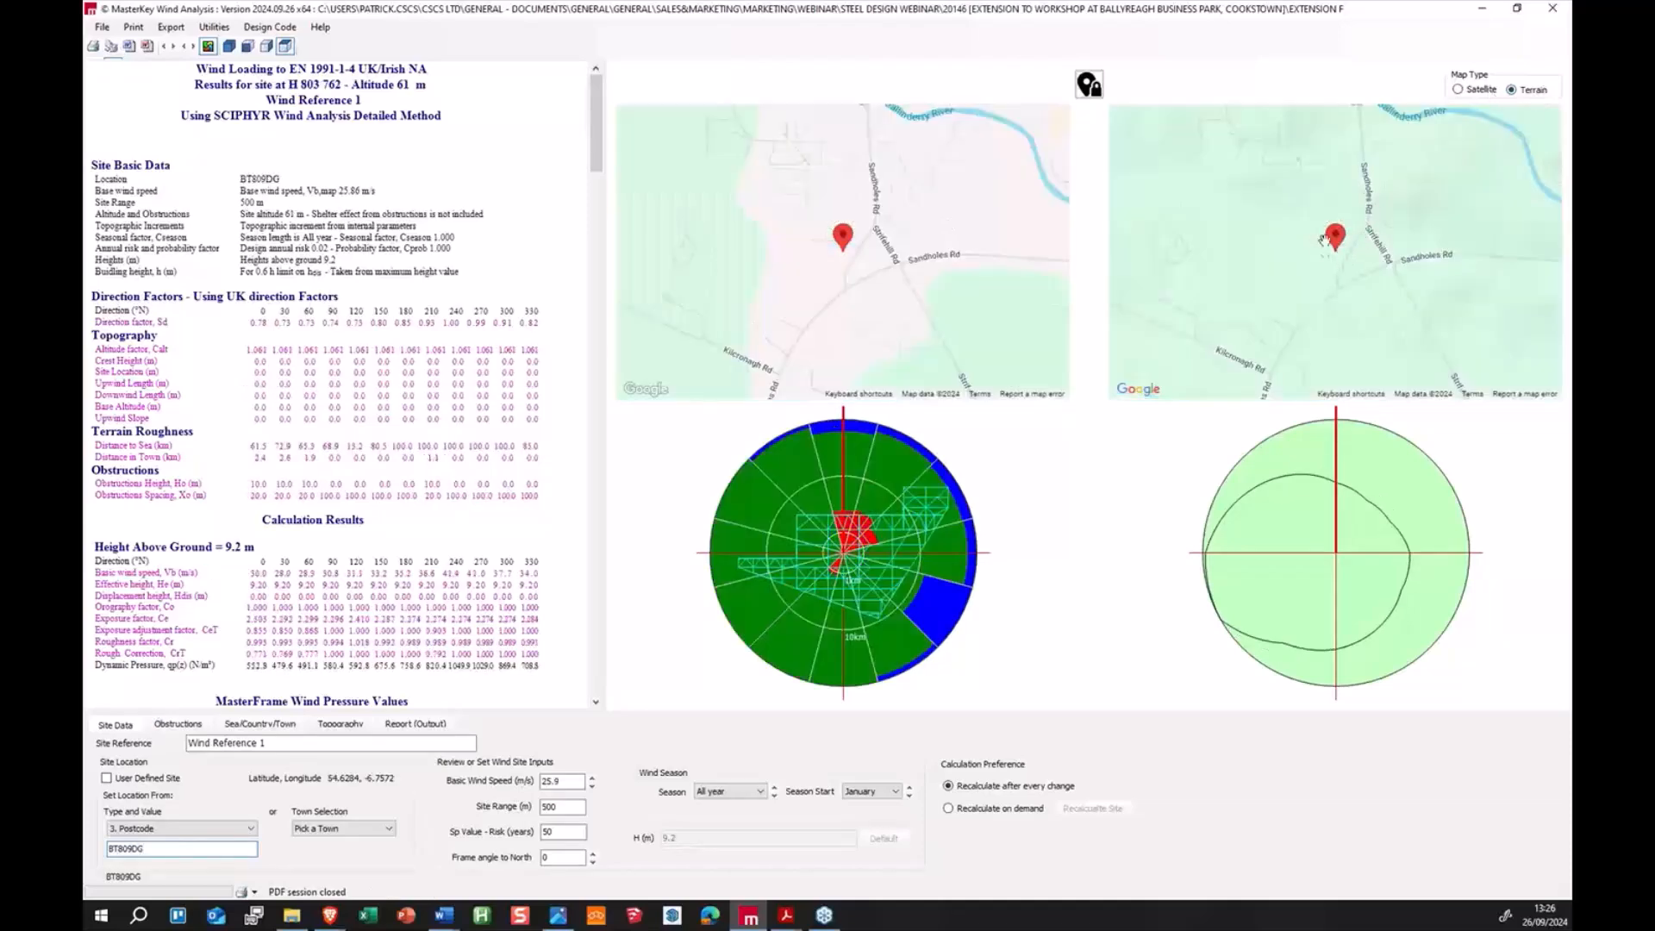
Step: Switch the site map to Satellite, find the building by the road, and set the frame angle to north to 5
left_click(1458, 90)
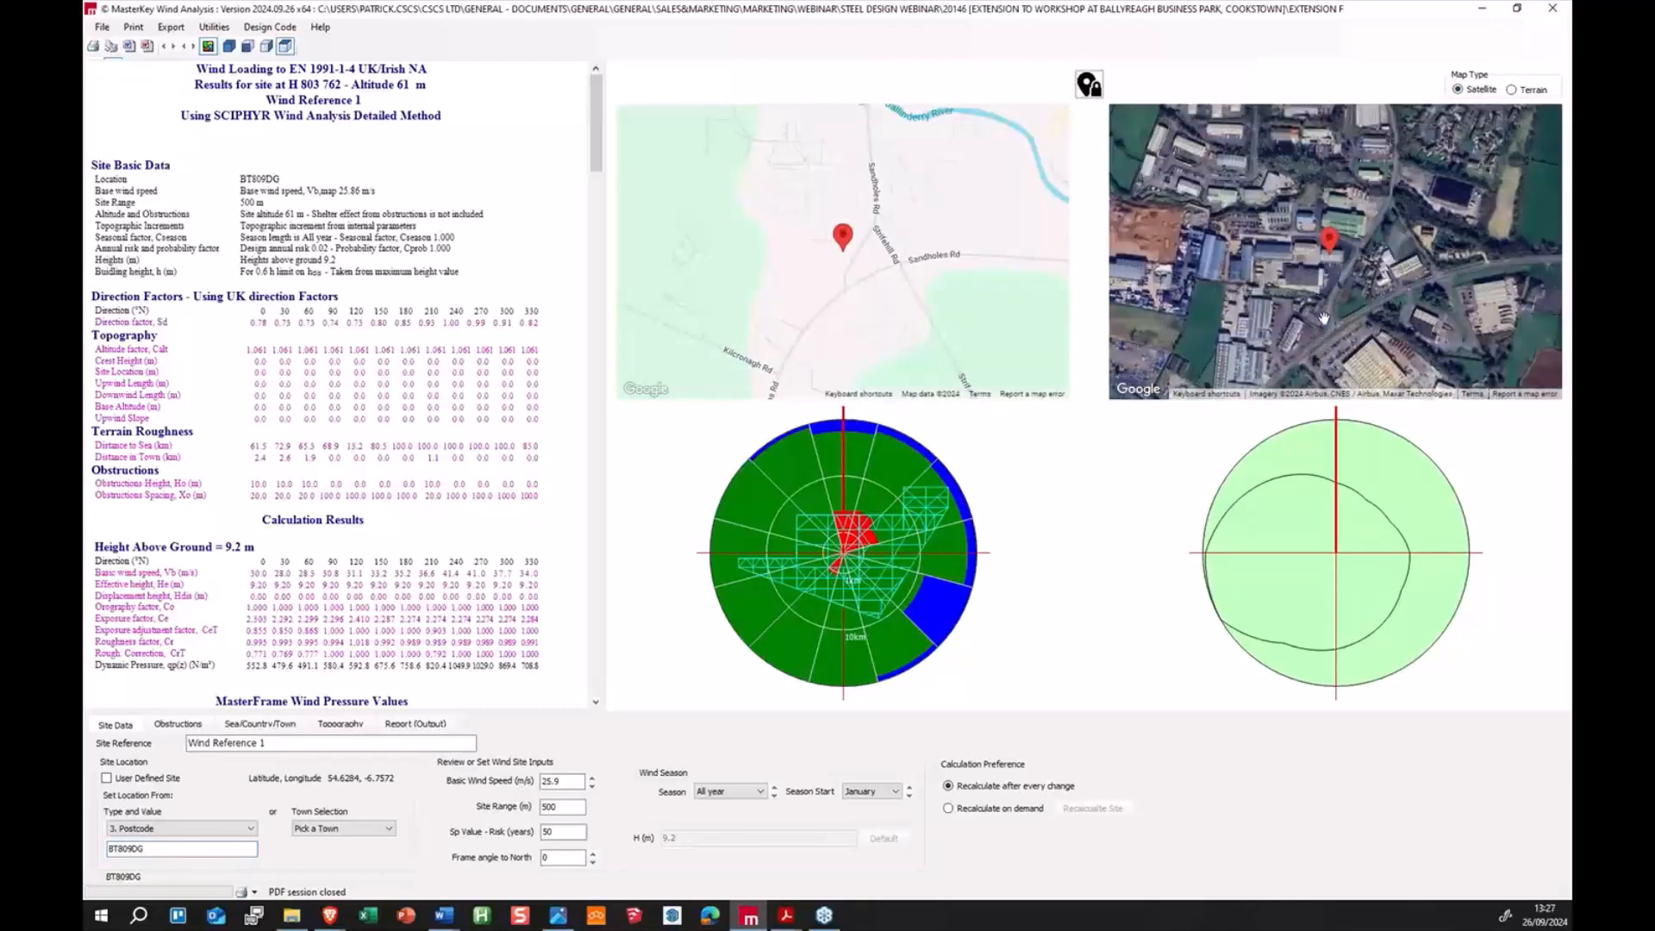
left_click_drag(1316, 335, 1360, 207)
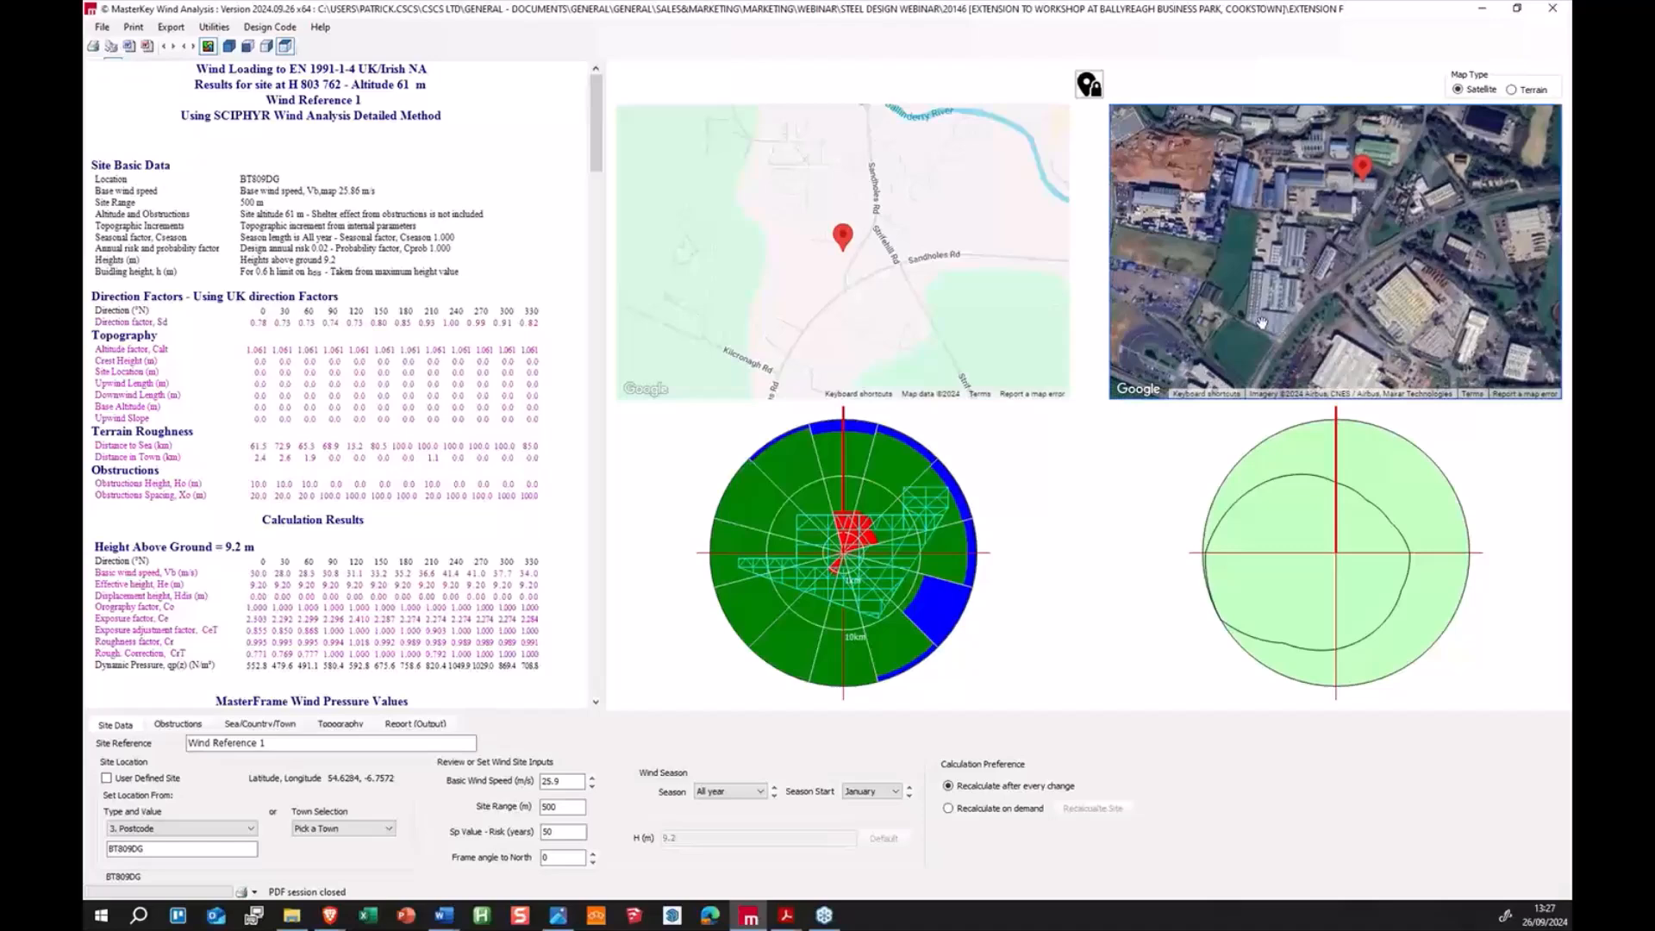
scroll(1265, 332, "up", 3)
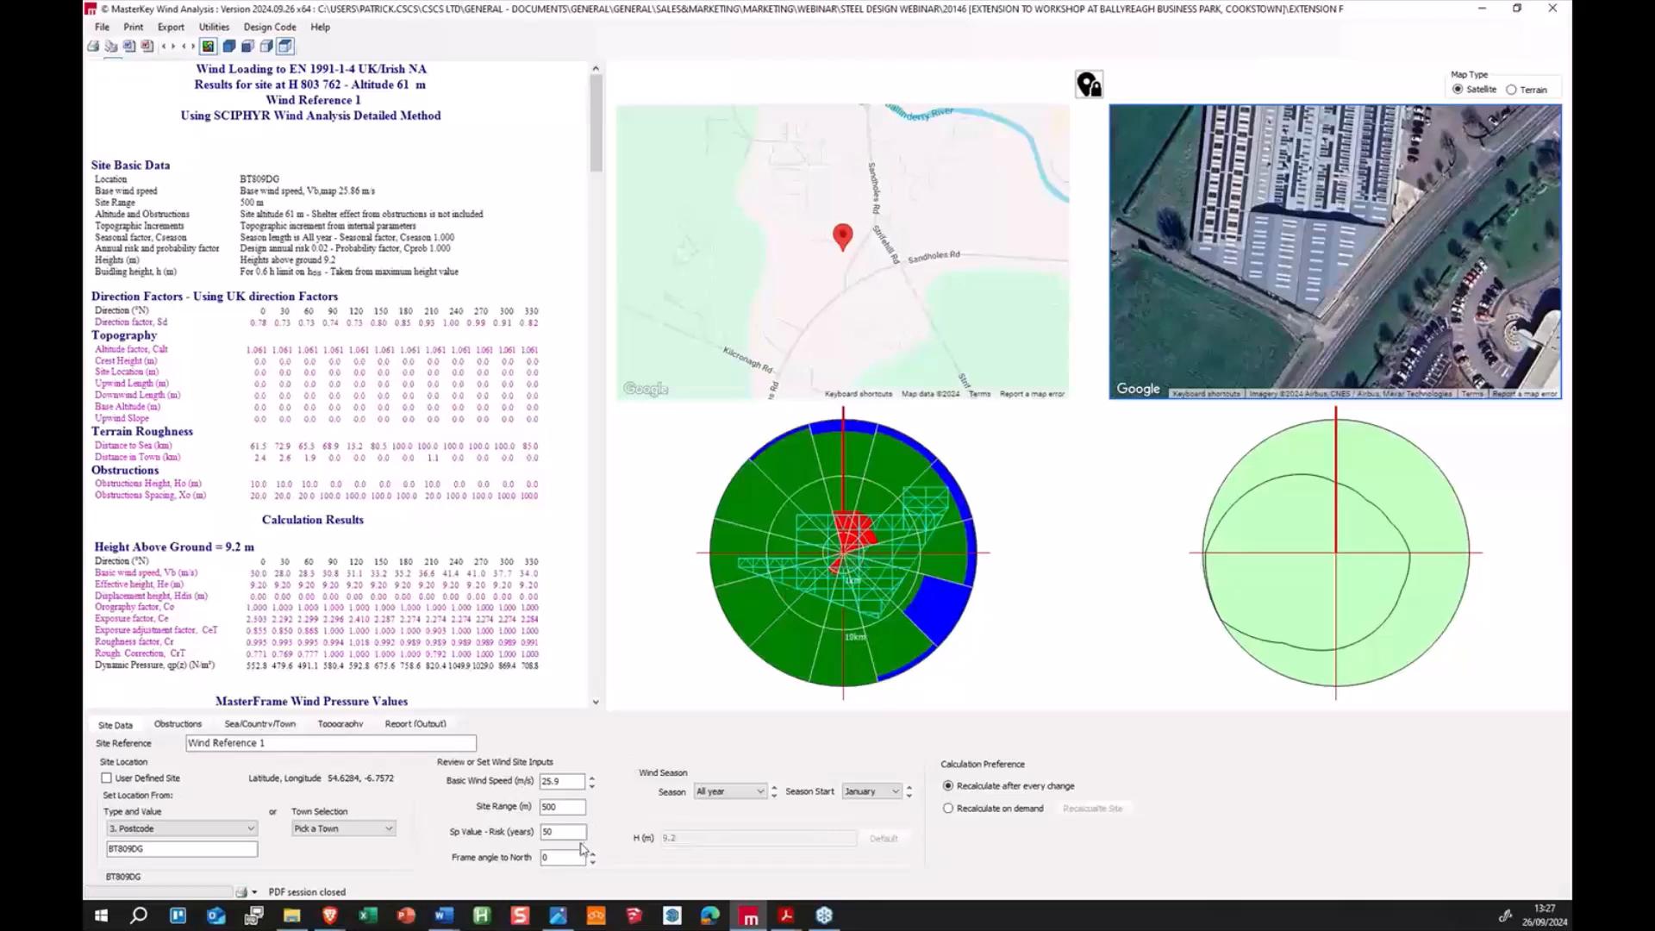
double_click(566, 856)
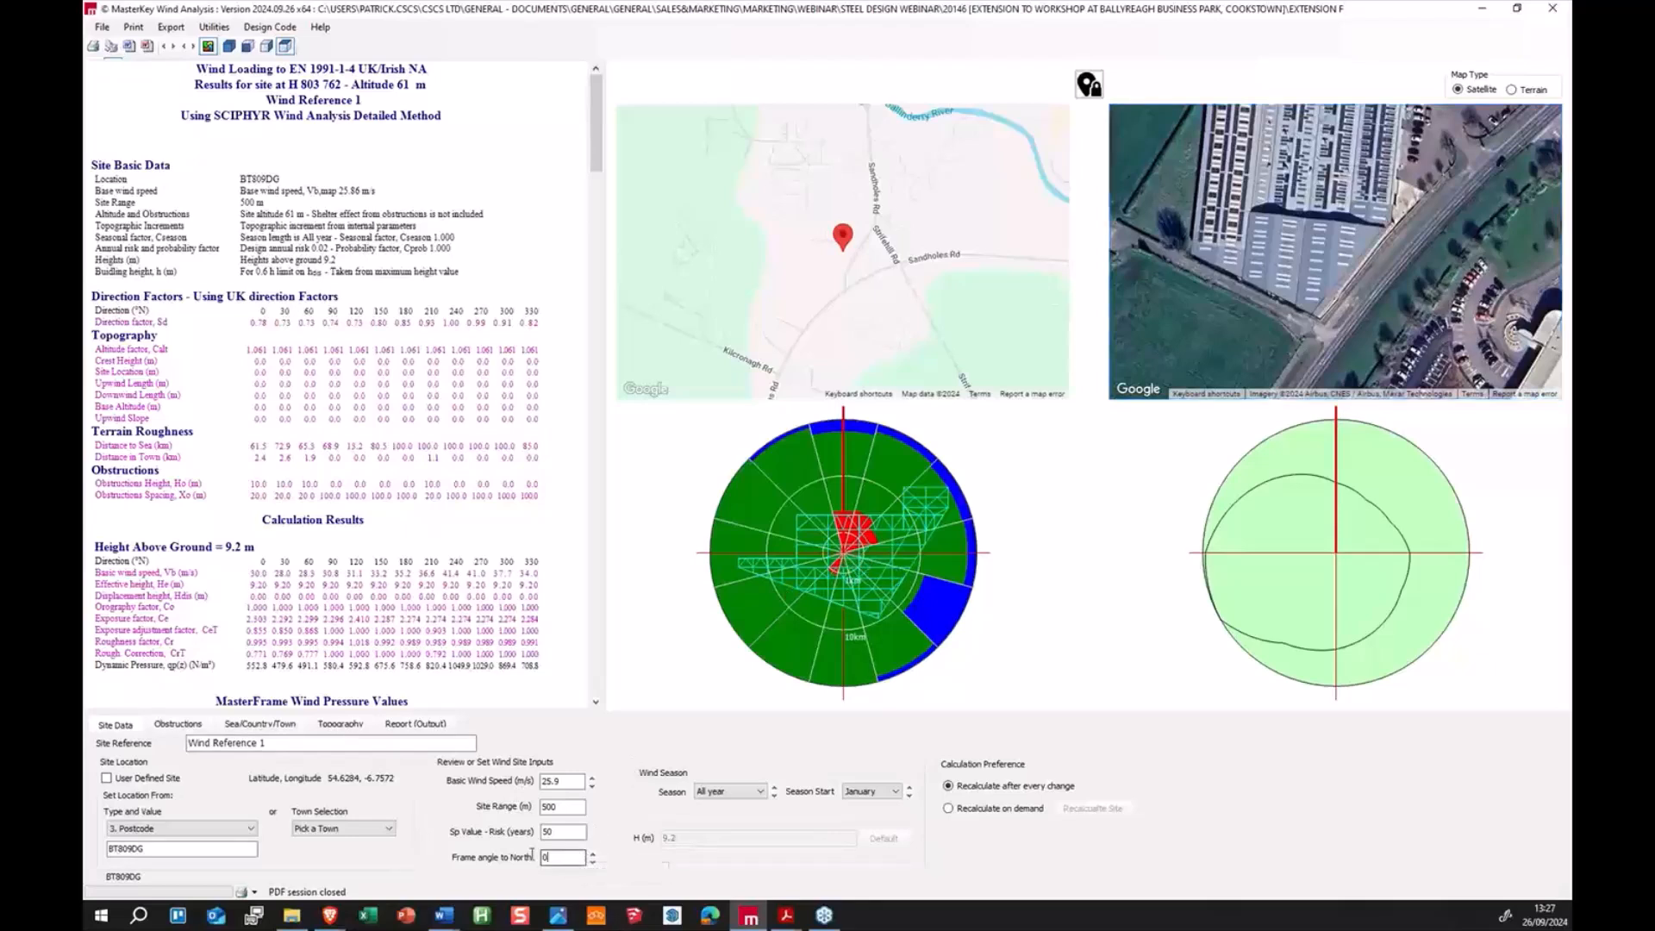
type("5")
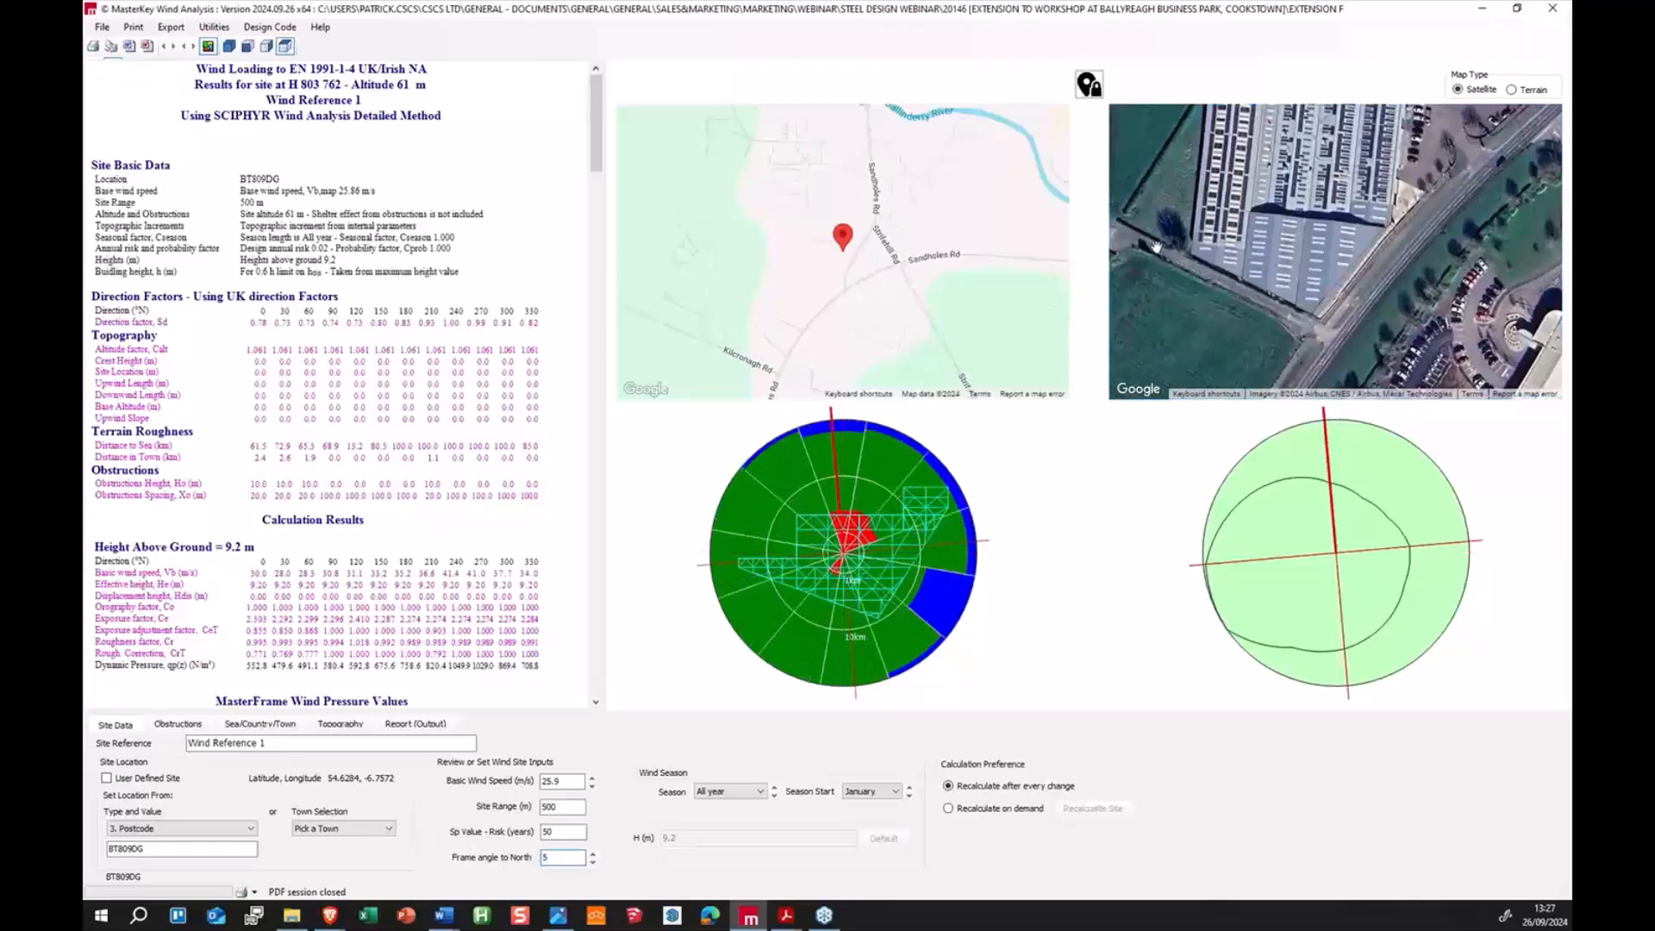
Step: Place the site pin on the building's roof in the satellite map, apply that location, and set the site range to 100 m
left_click(1301, 255)
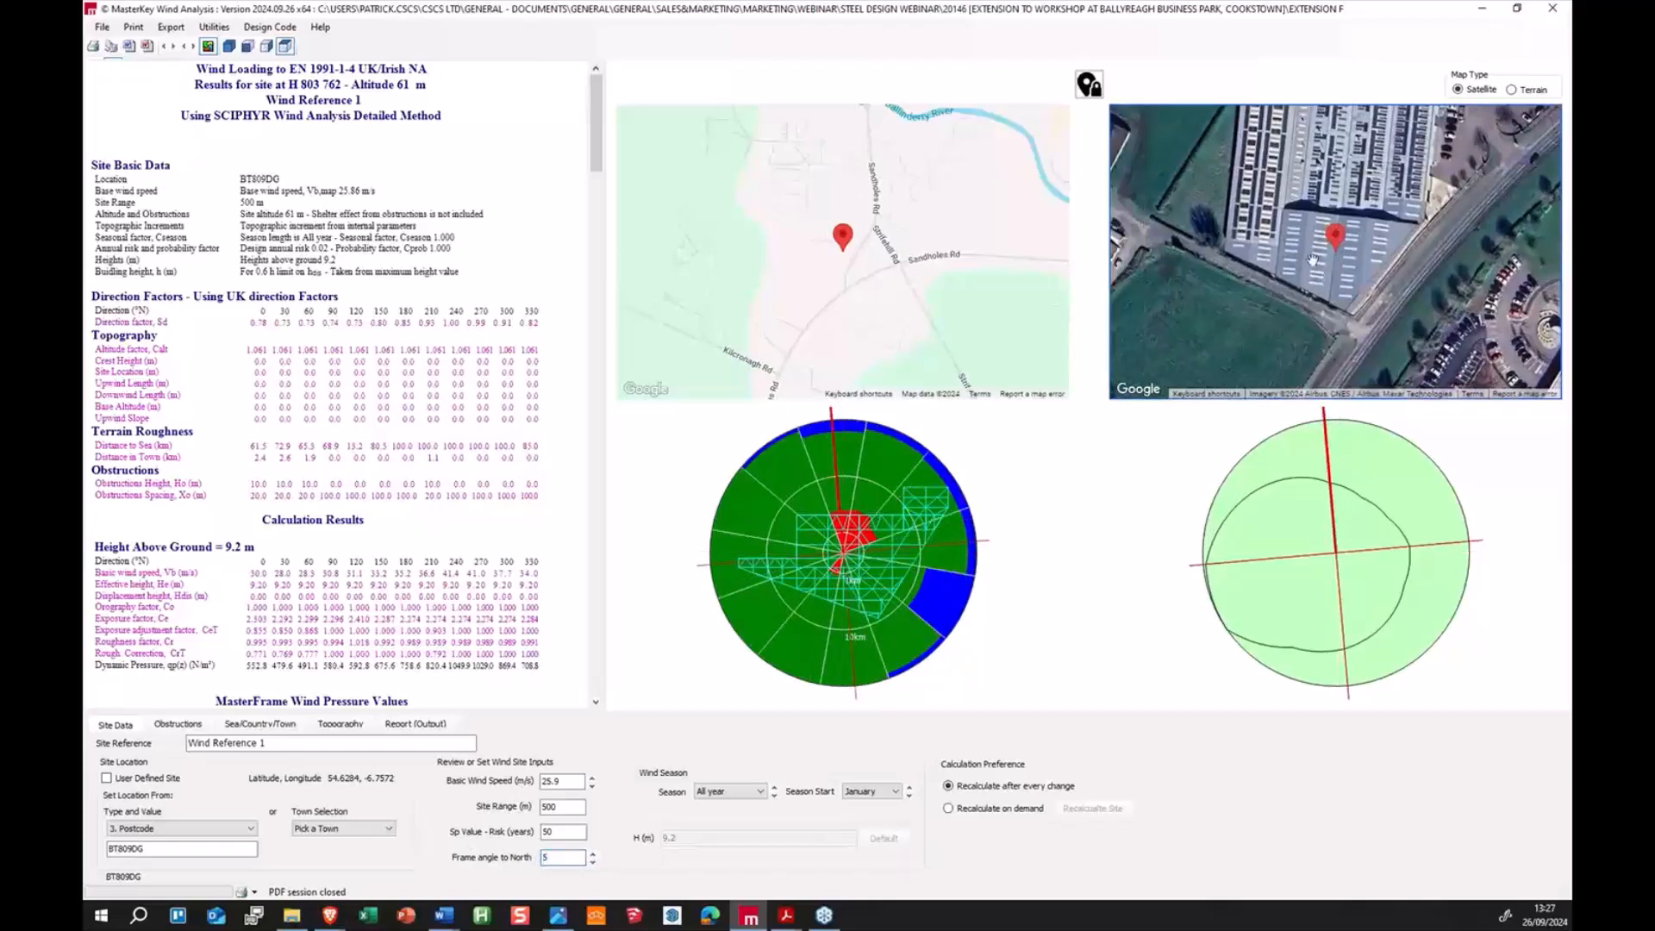
left_click(1090, 86)
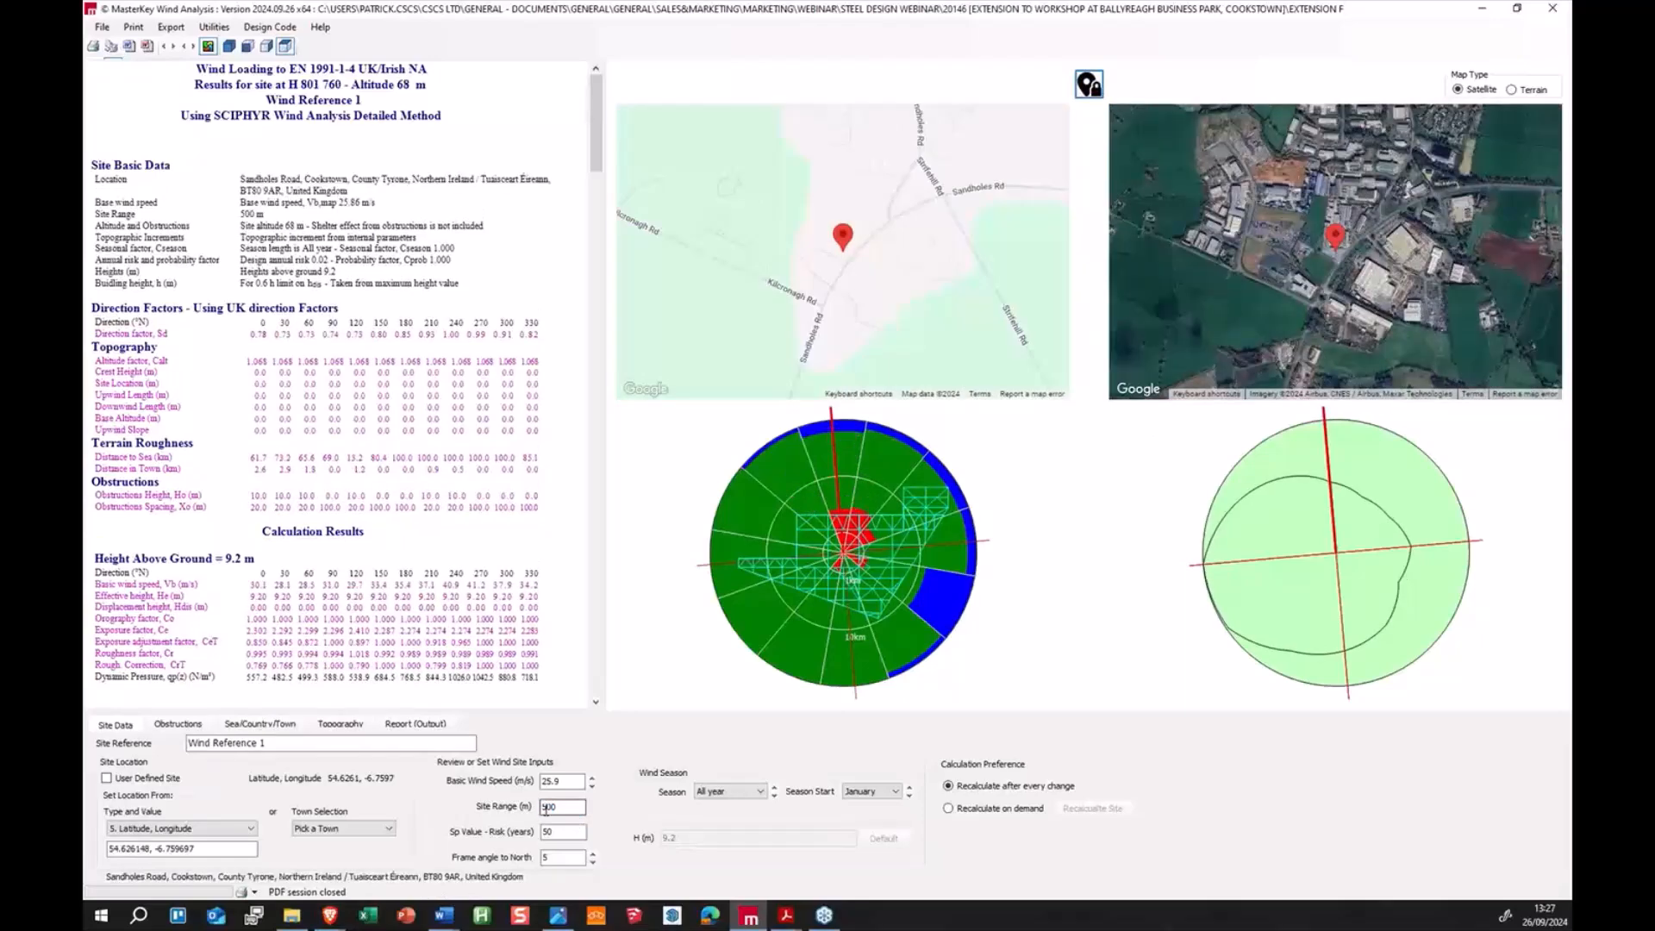
type("1")
left_click(569, 833)
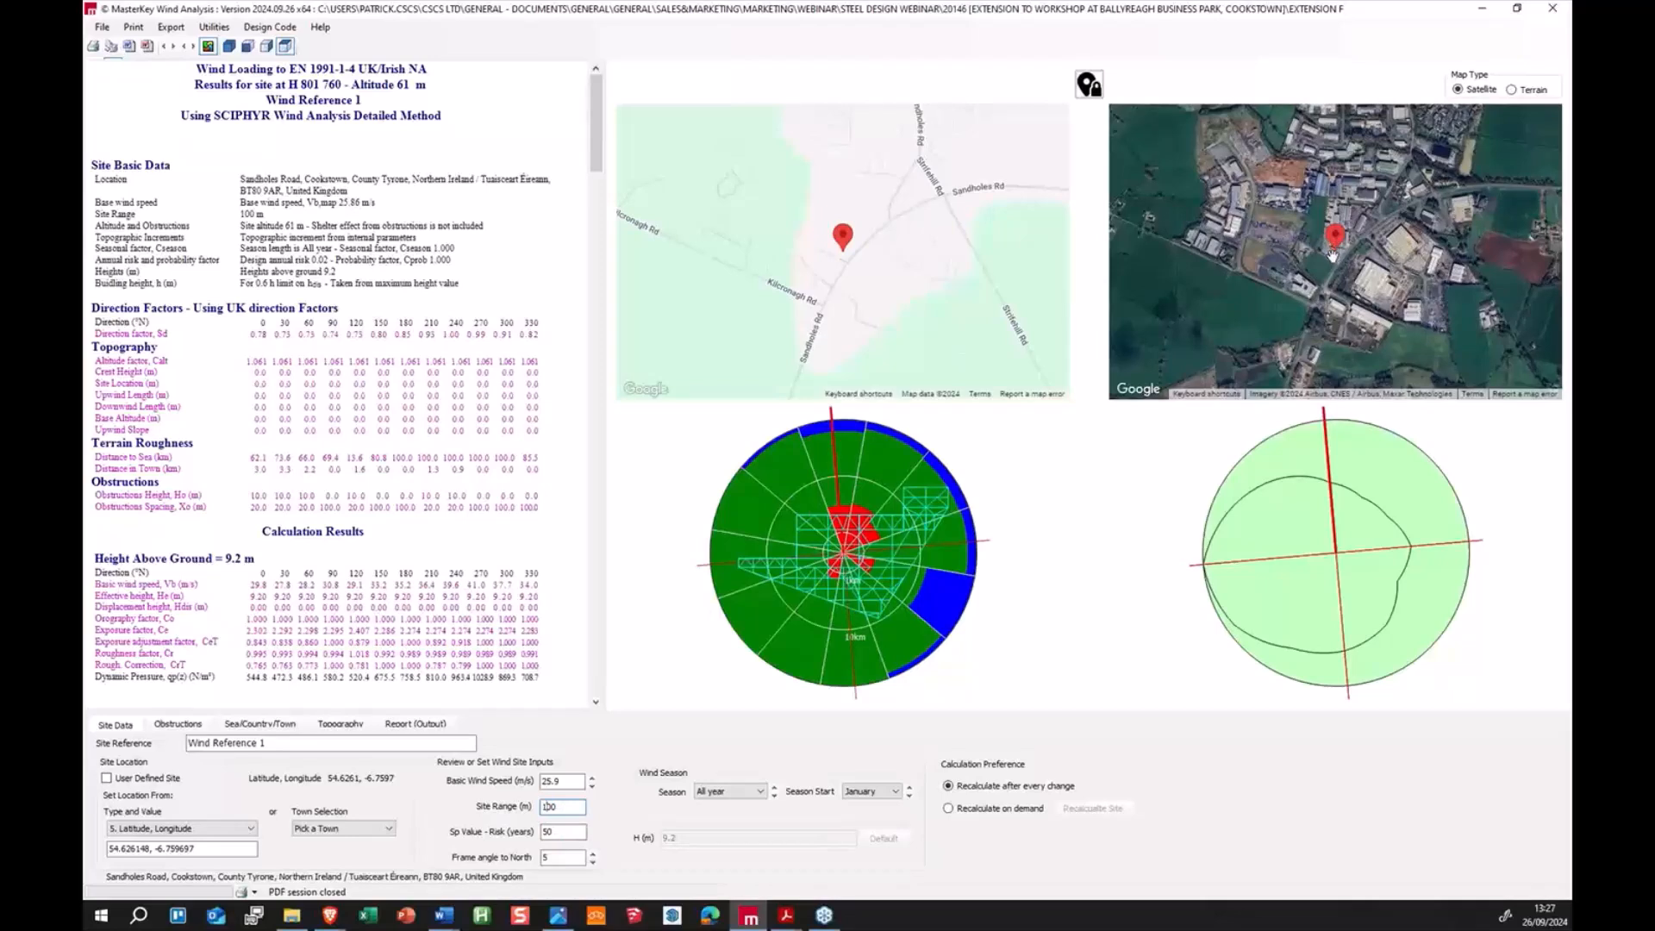
Step: Check the available location types, view the terrain and wind pressure diagrams in 3D, and return them to plan view
left_click(205, 829)
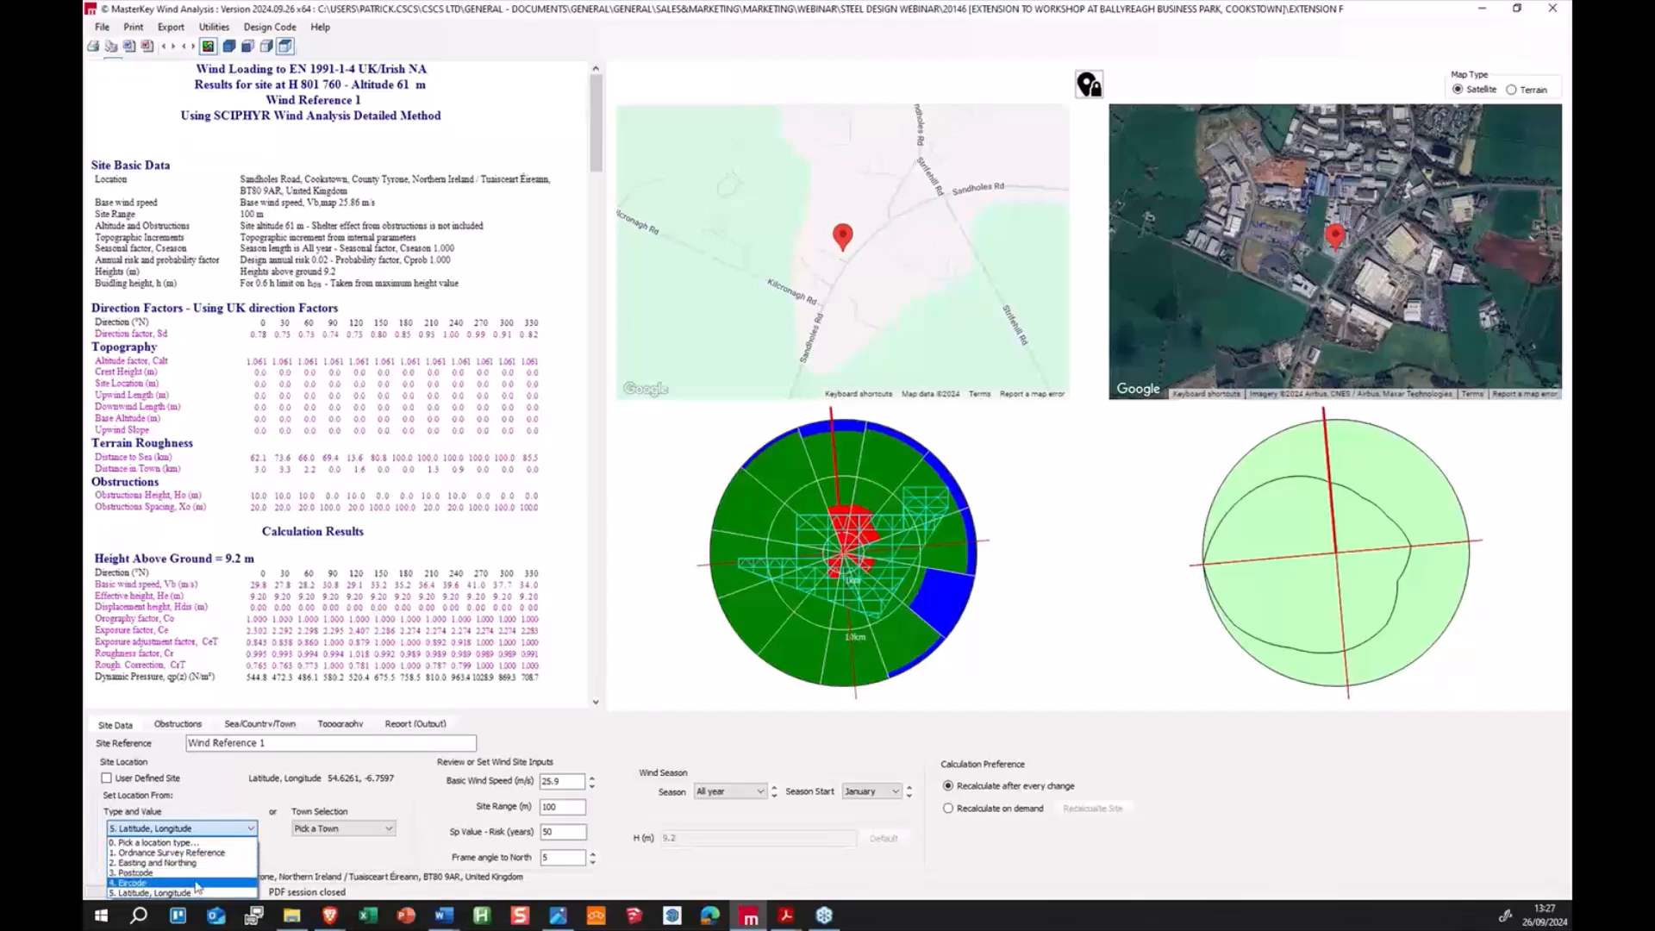
left_click(207, 833)
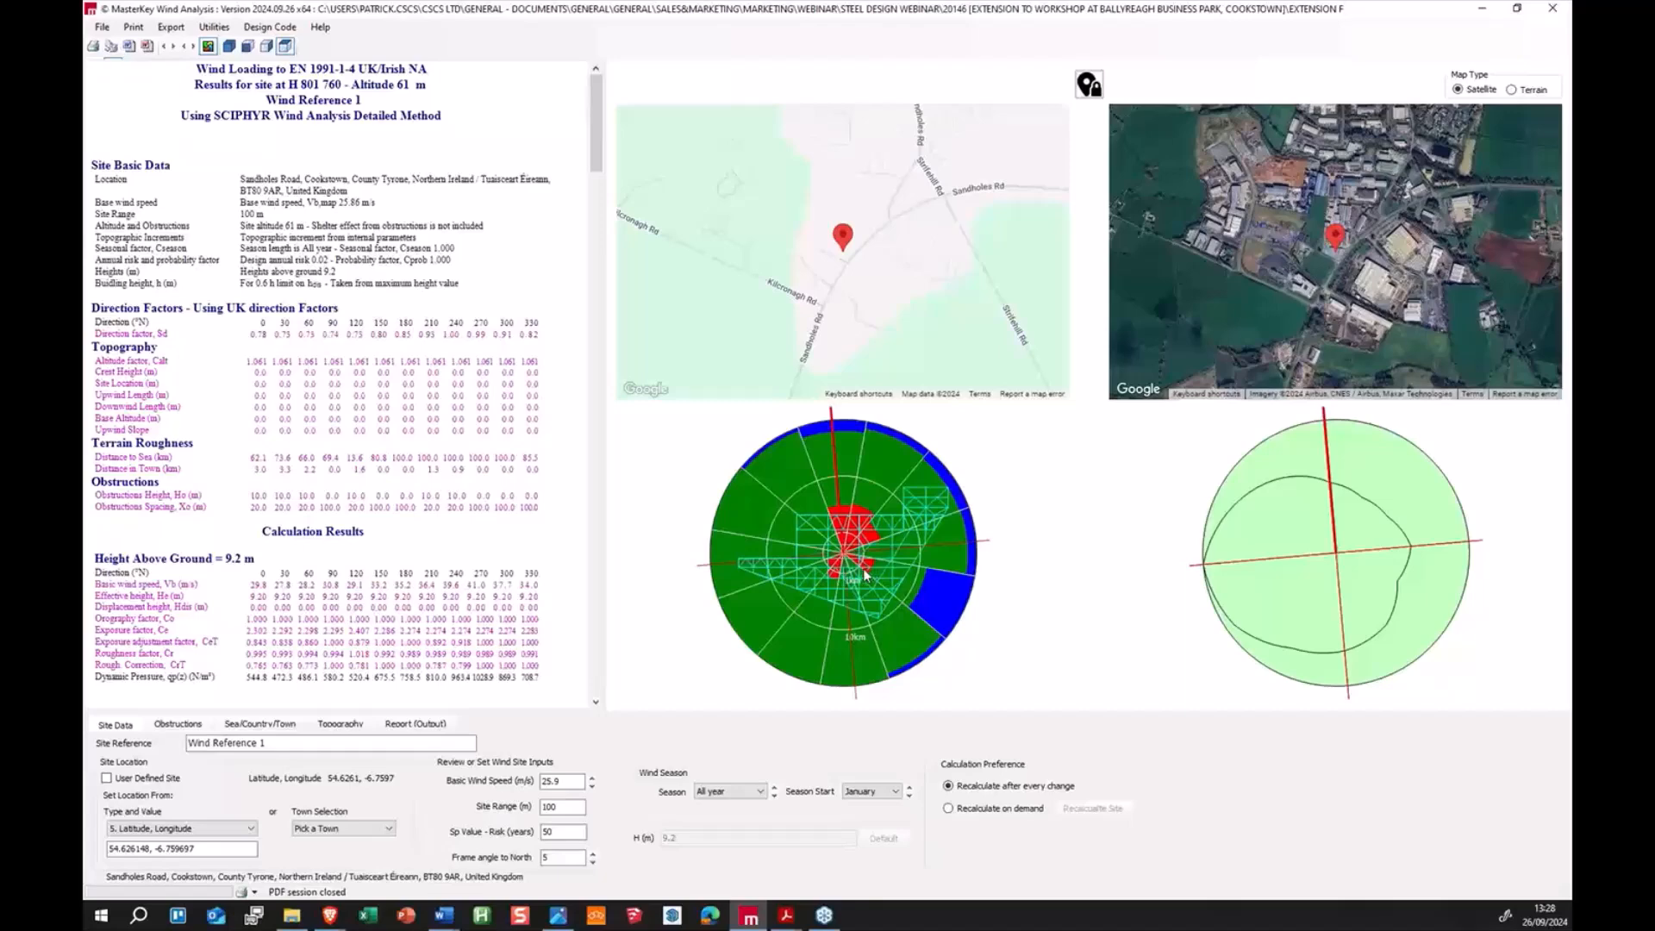
left_click(230, 46)
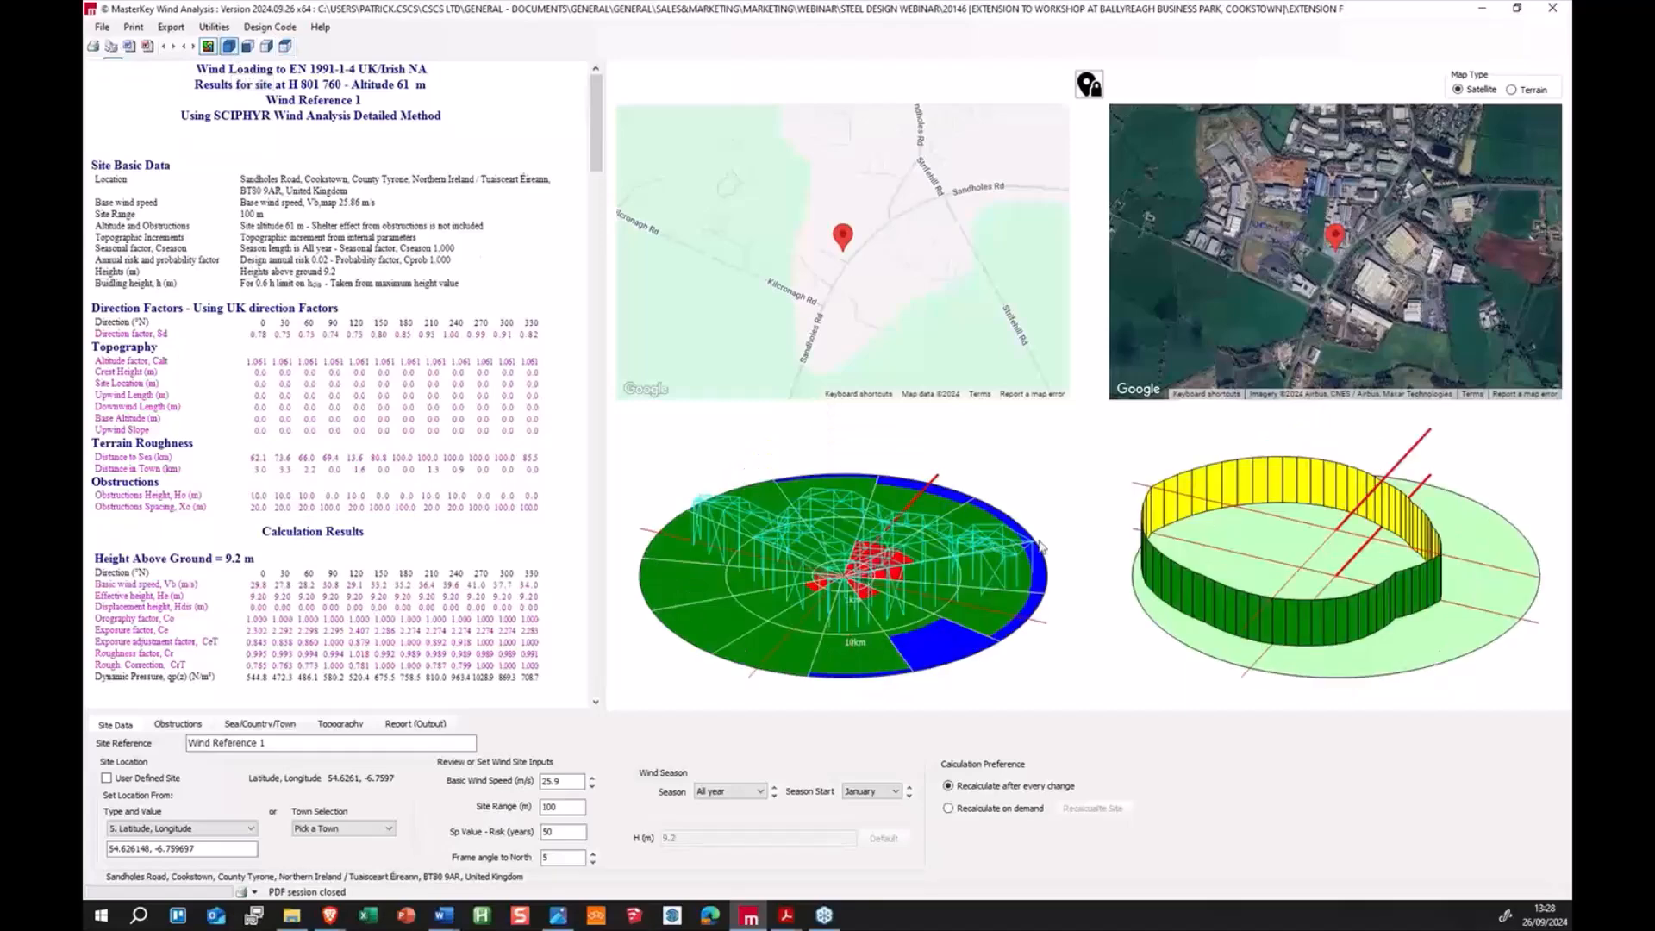
left_click(285, 47)
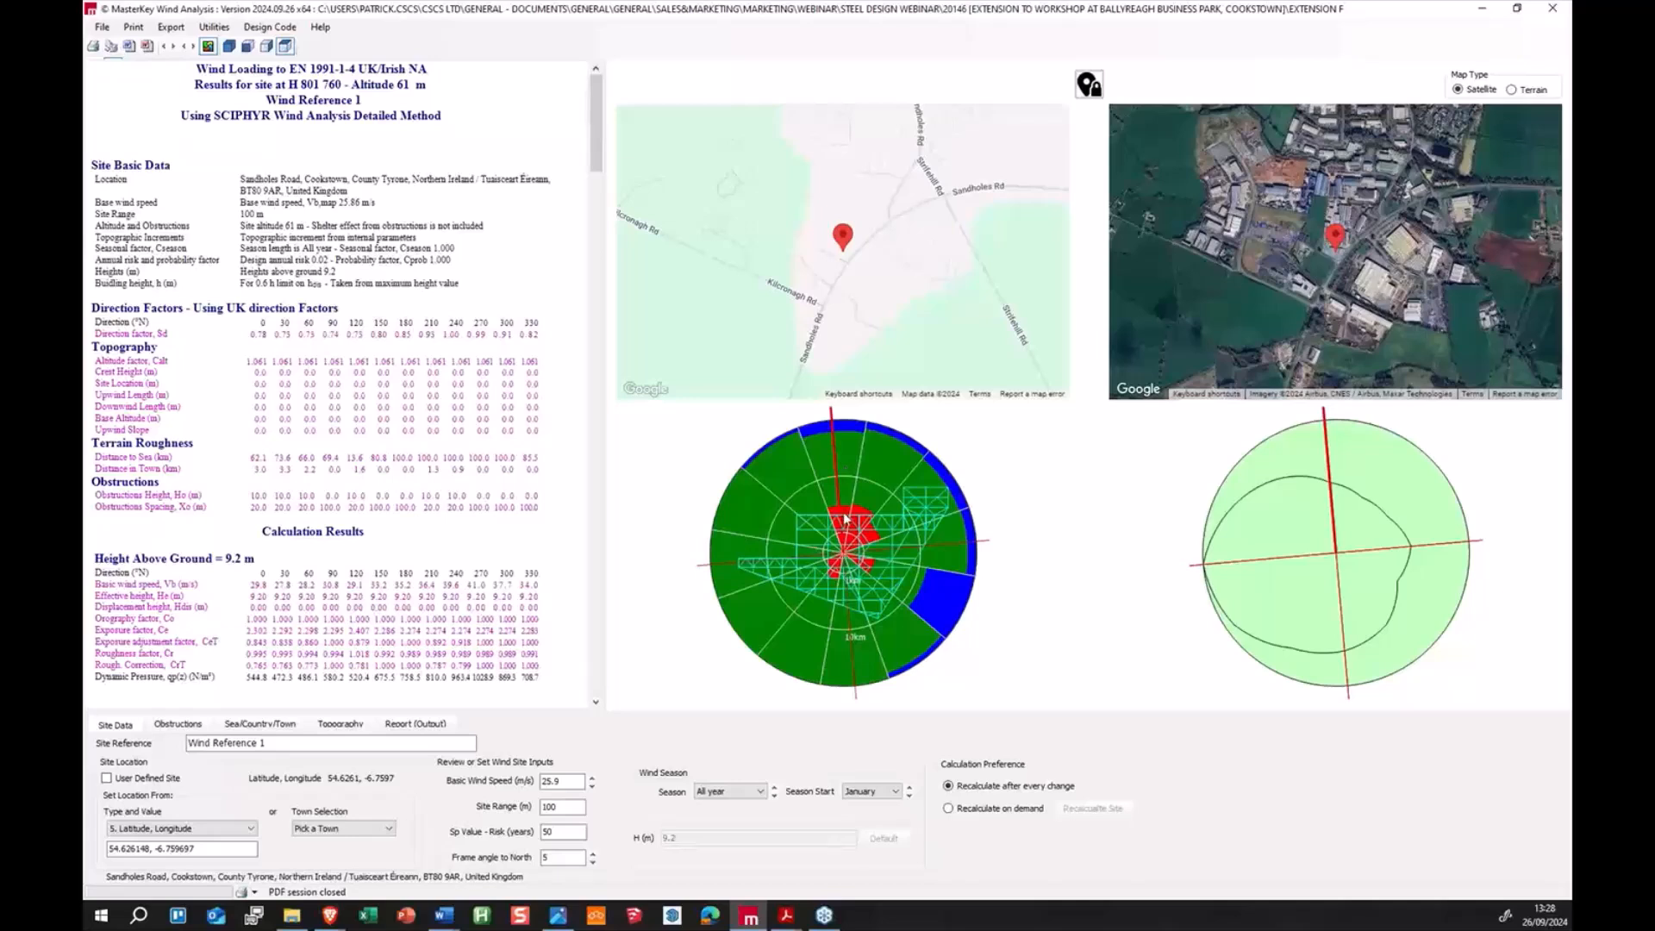
Step: Examine the sea and town fetch distances by direction and compare them with Cookstown and Lough Neagh on the road map
scroll(905, 269, "down", 2)
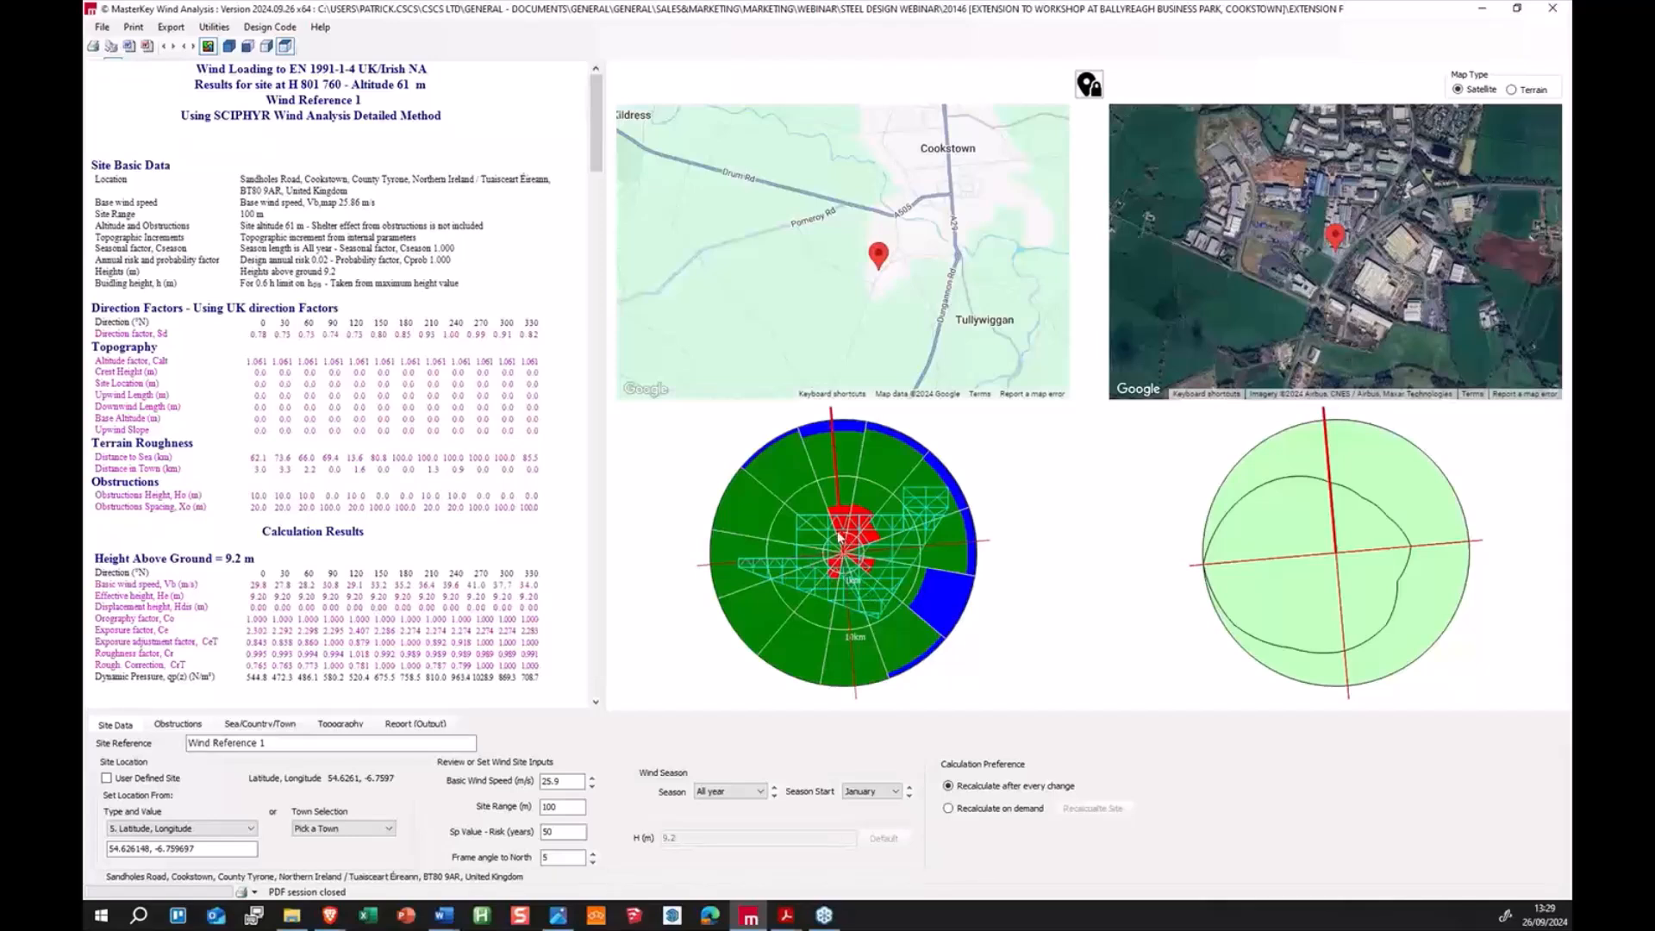
left_click(260, 724)
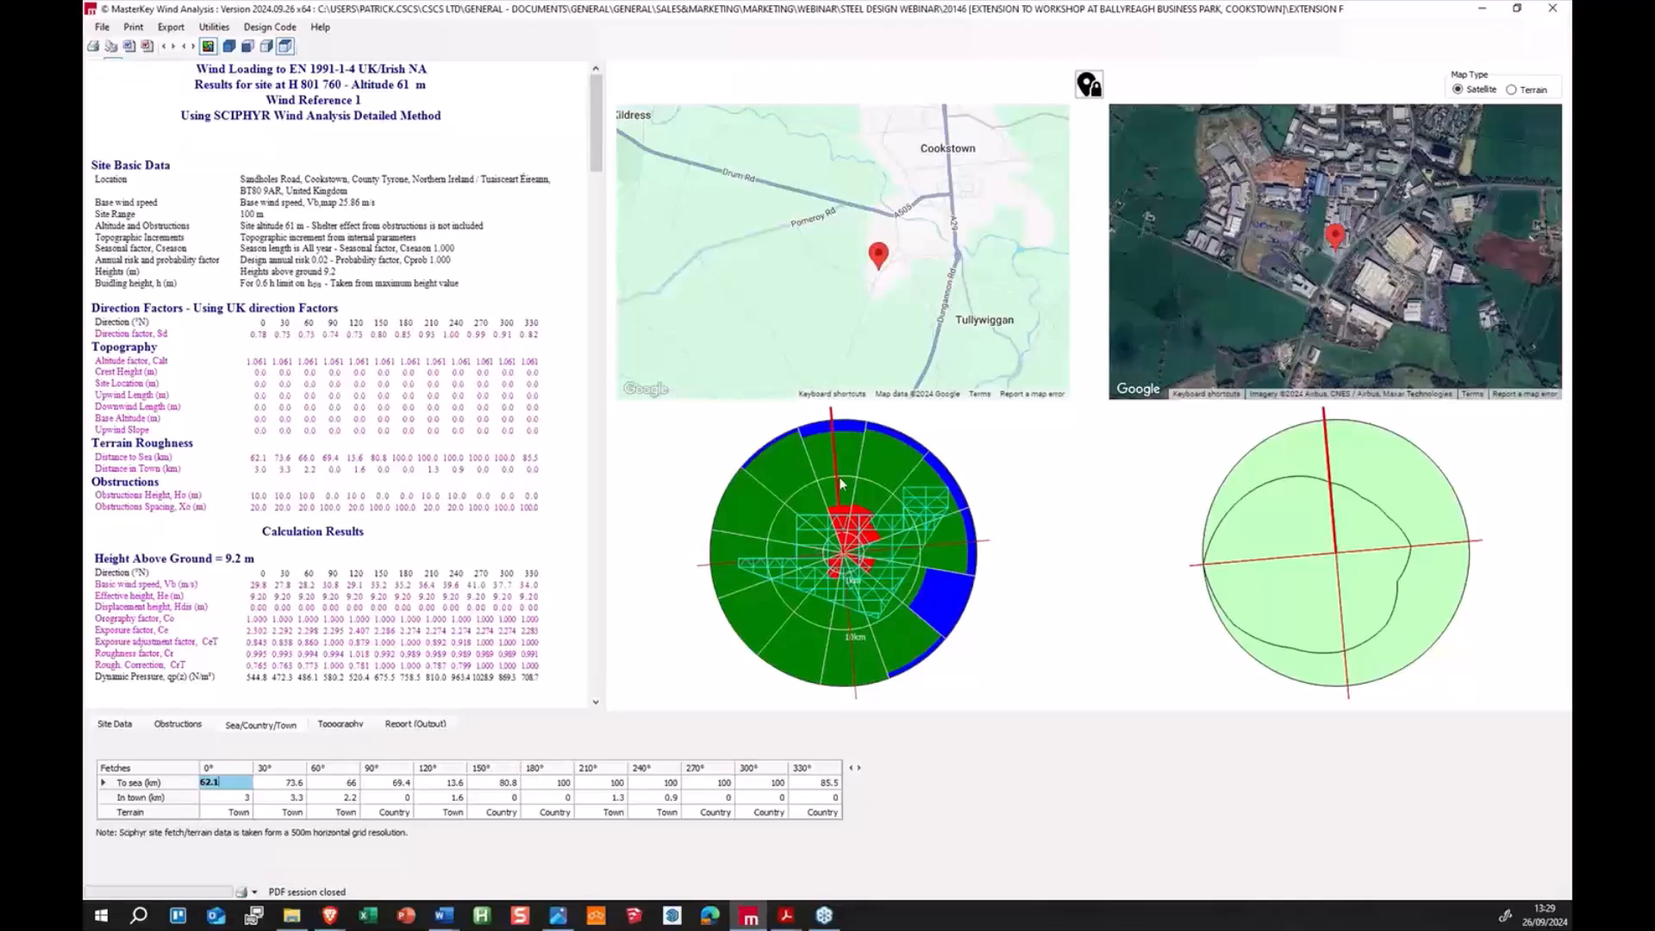
left_click(244, 802)
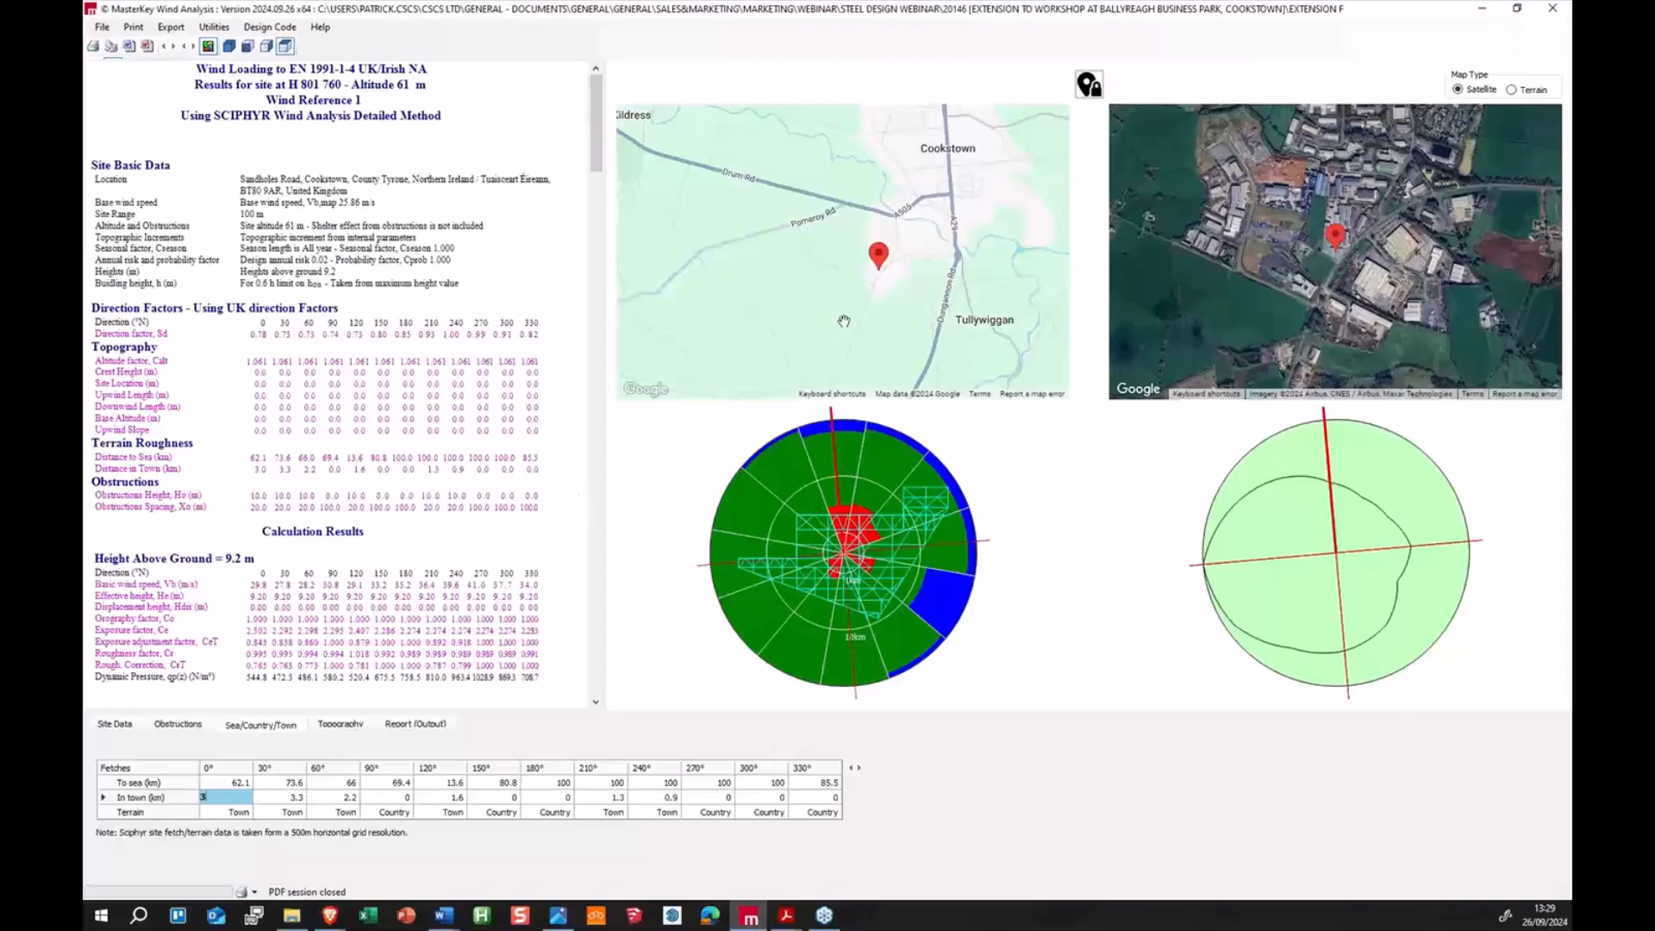
scroll(823, 195, "down", 1)
left_click_drag(856, 183, 845, 247)
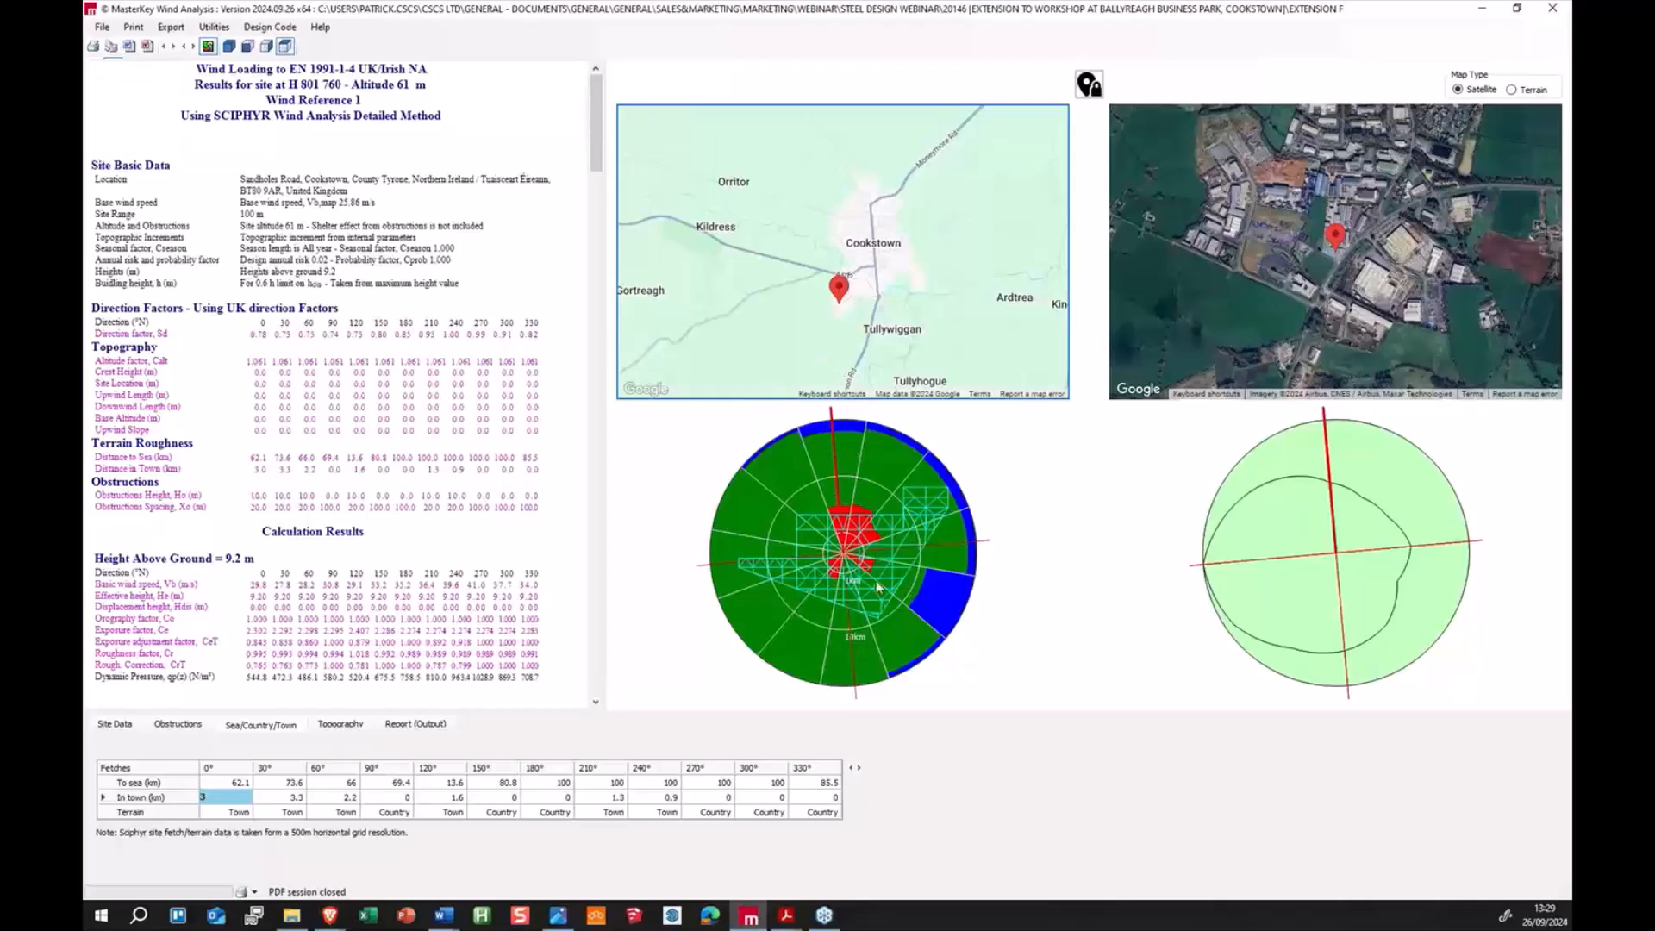
scroll(778, 292, "down", 2)
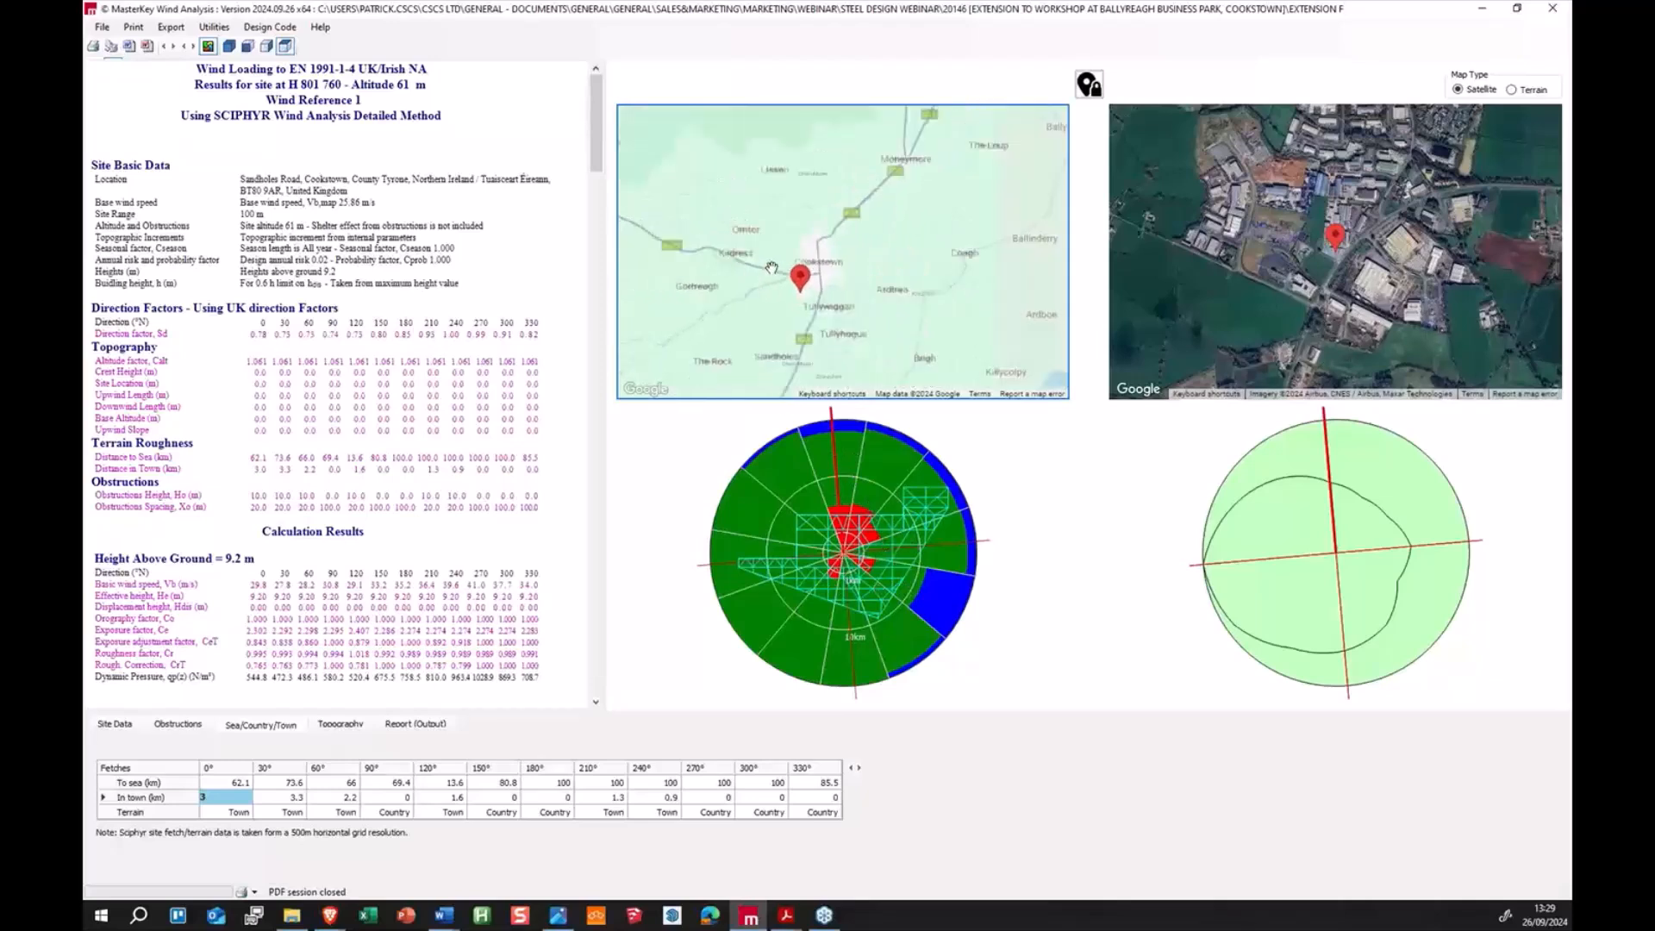
left_click_drag(991, 307, 955, 294)
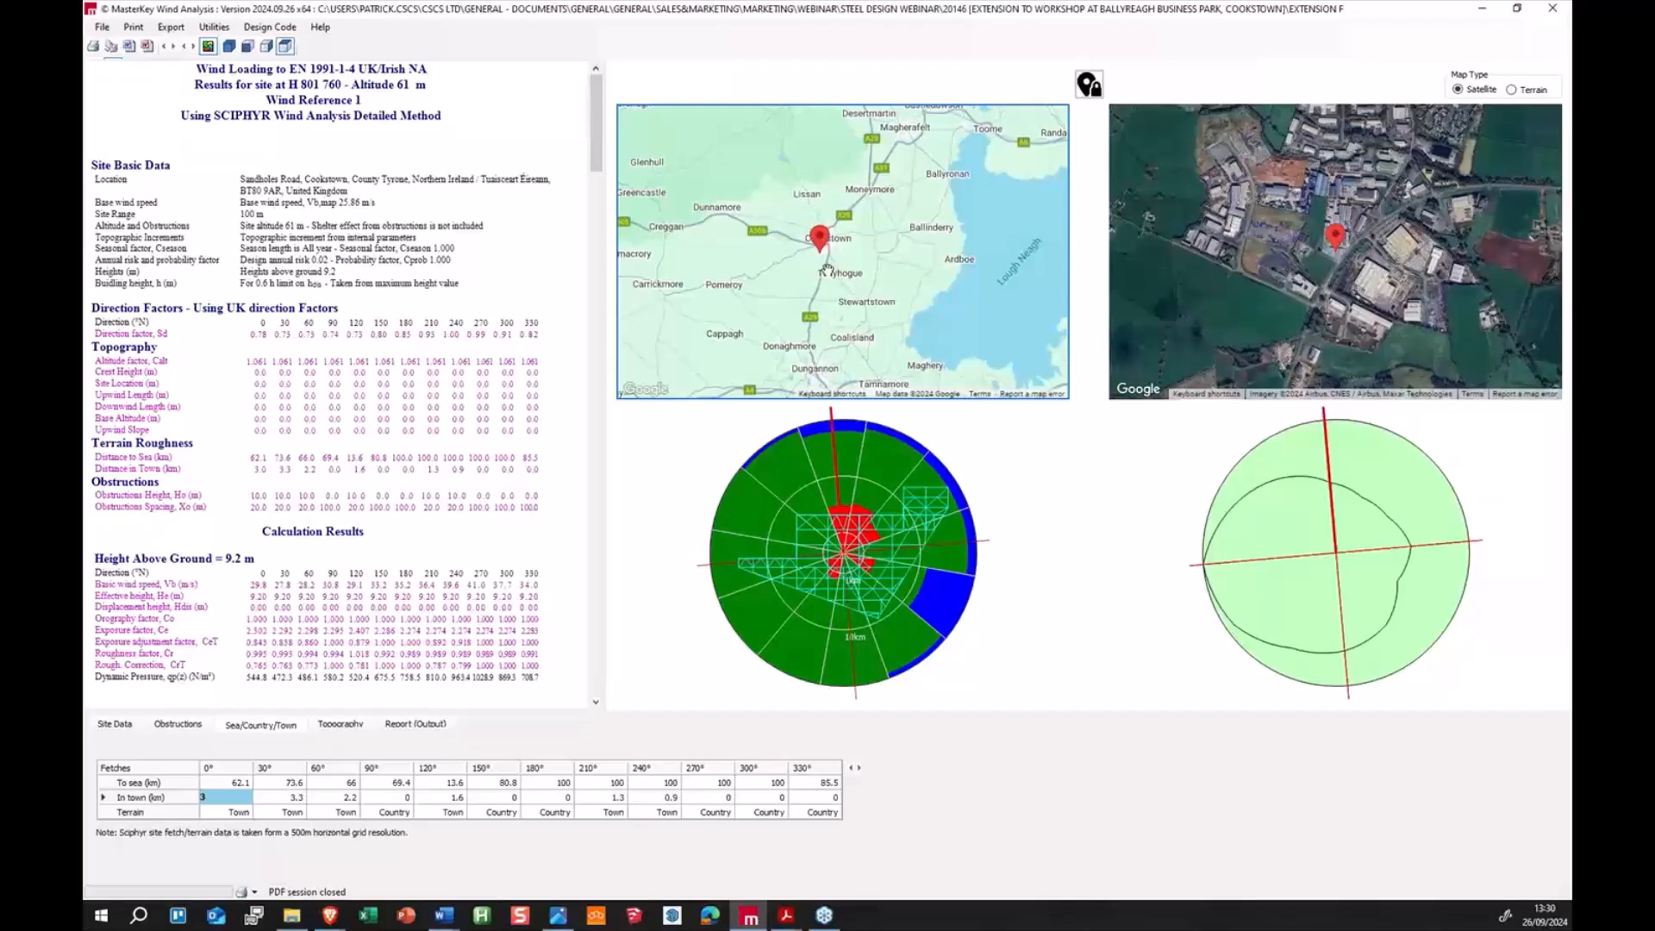
left_click_drag(834, 245, 763, 197)
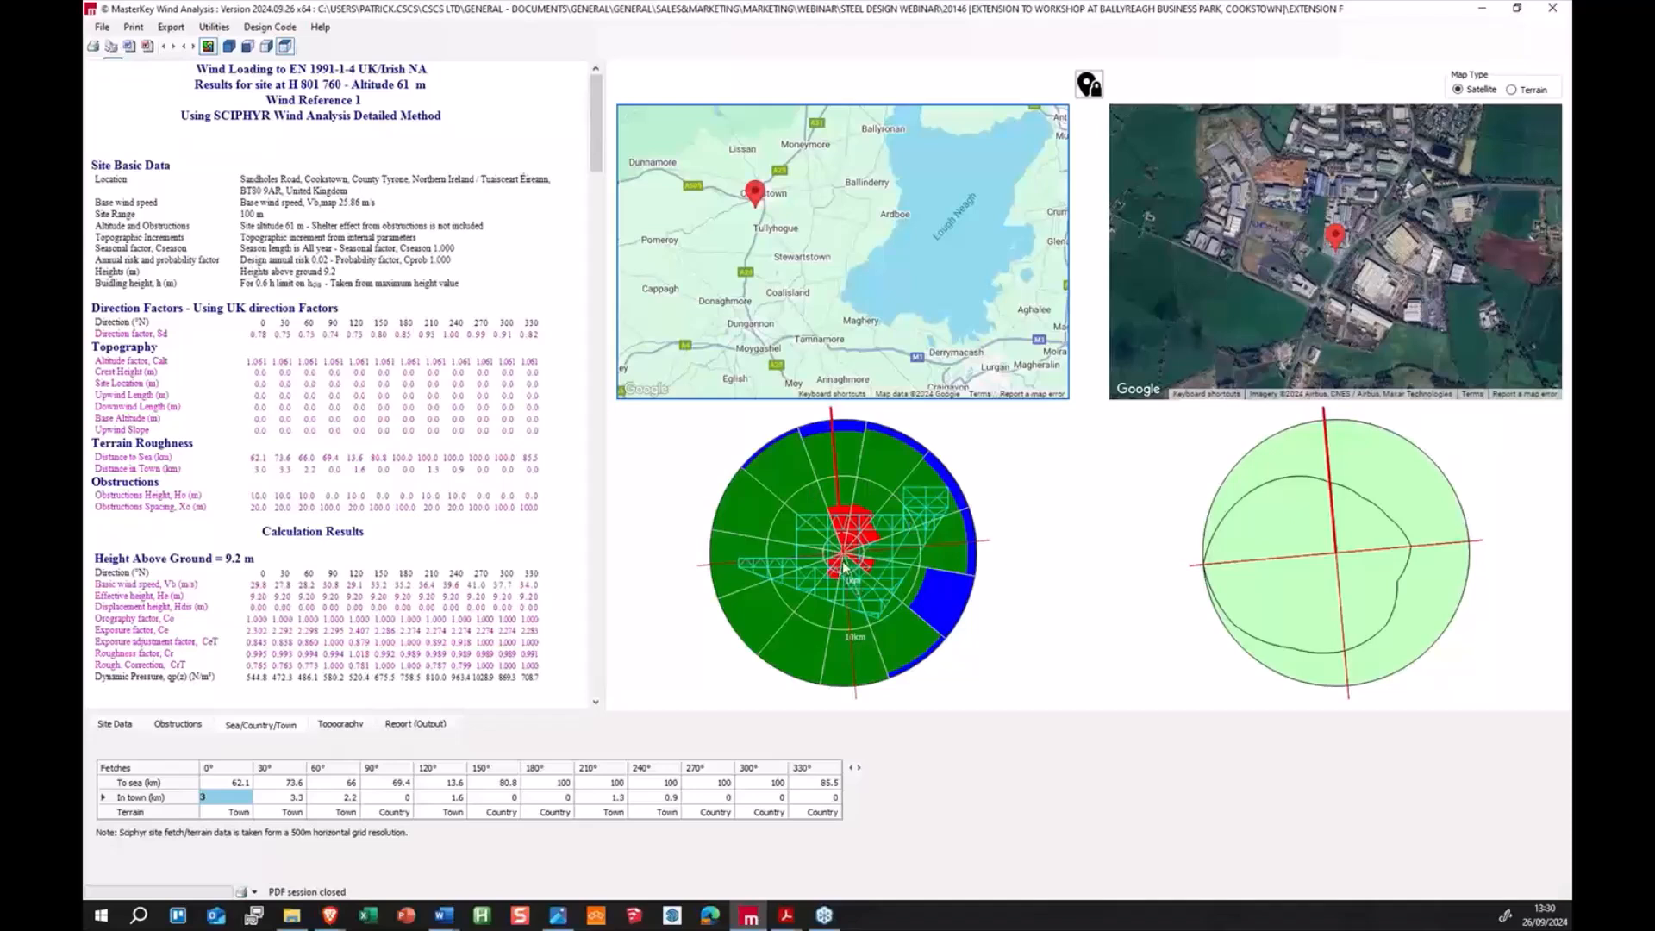
scroll(896, 293, "down", 2)
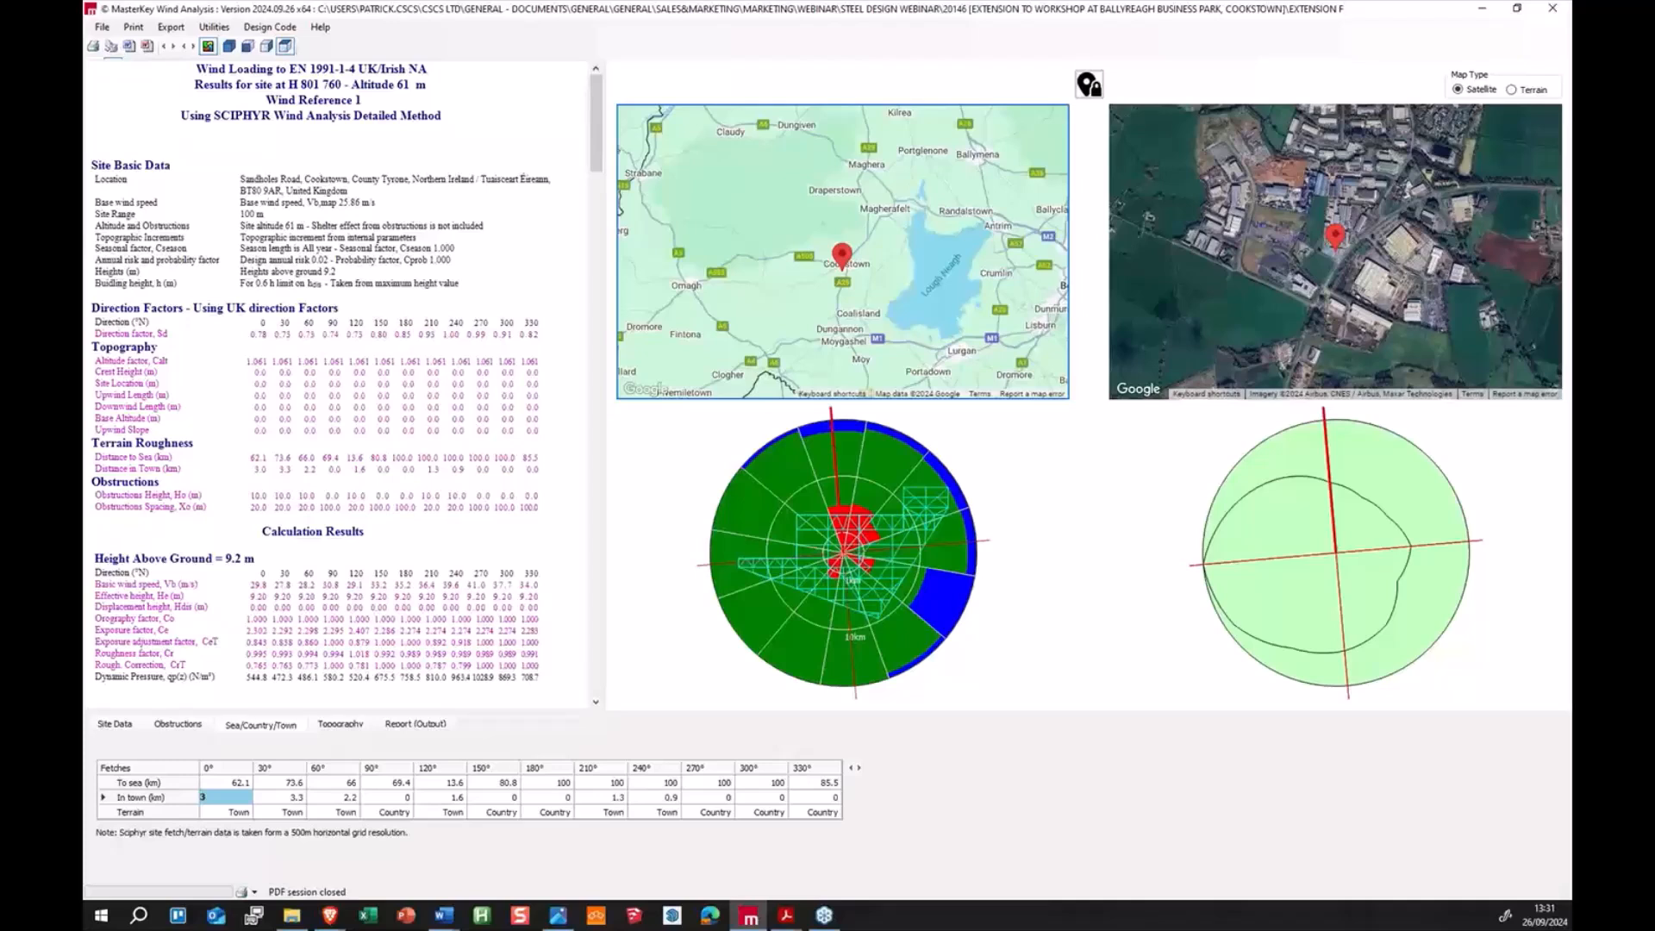
Step: Switch to BREVe32 and read the Roughness fetches topic in its help for the ground roughness grid resolution
left_click(110, 920)
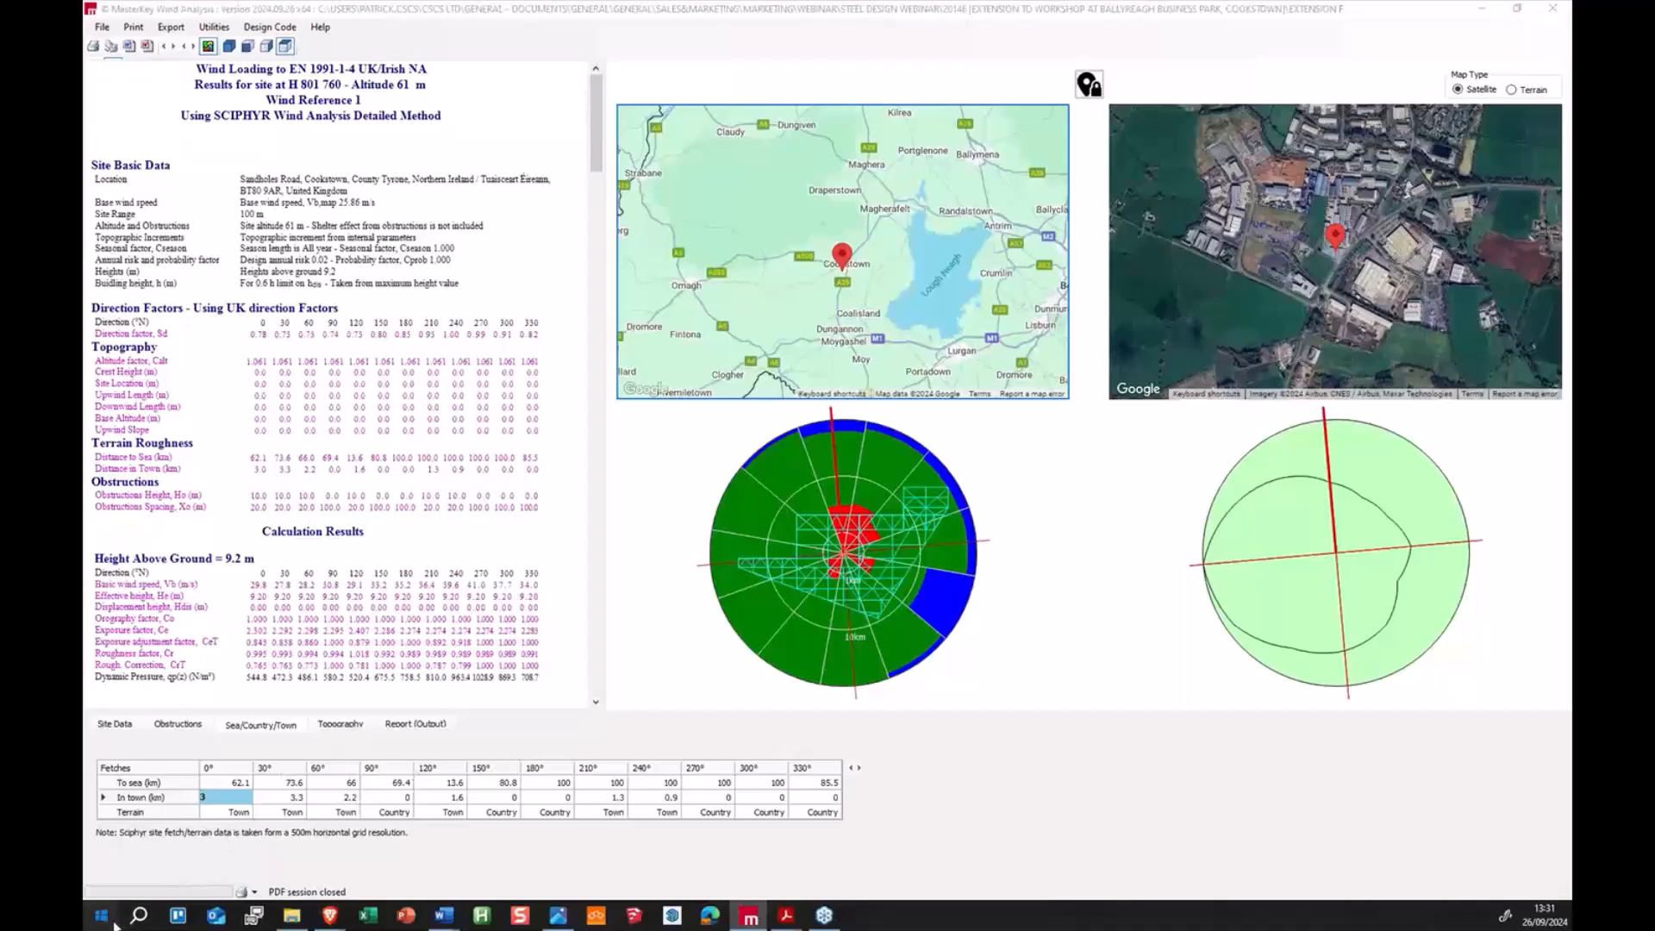
mouse_move(861, 915)
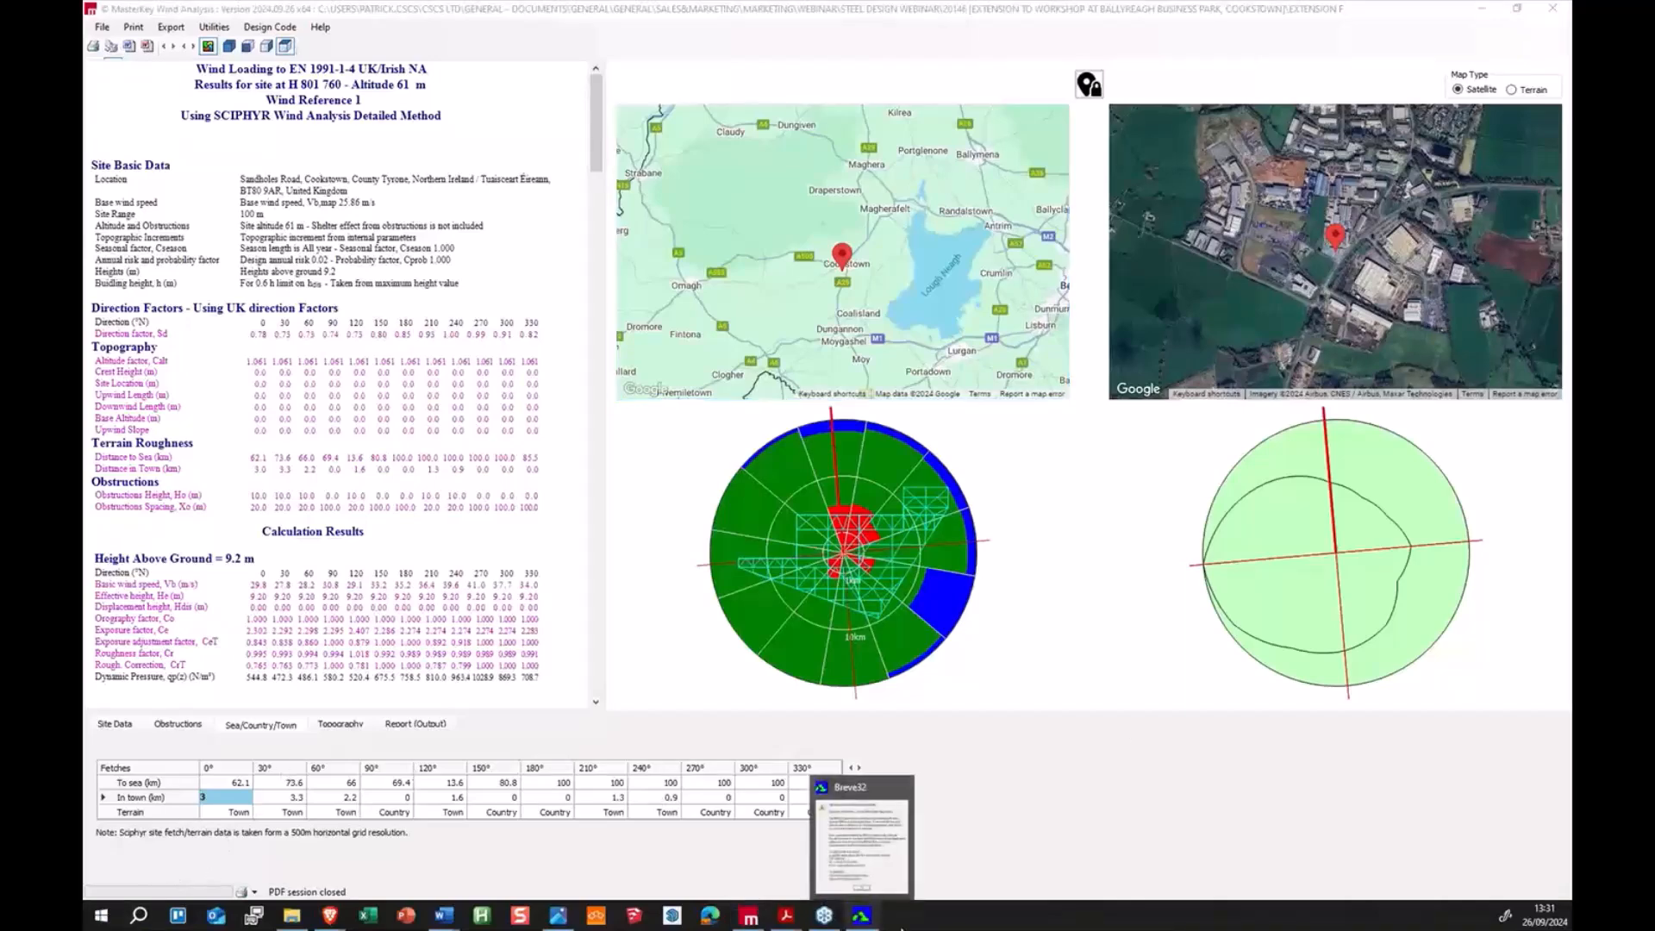
left_click(893, 883)
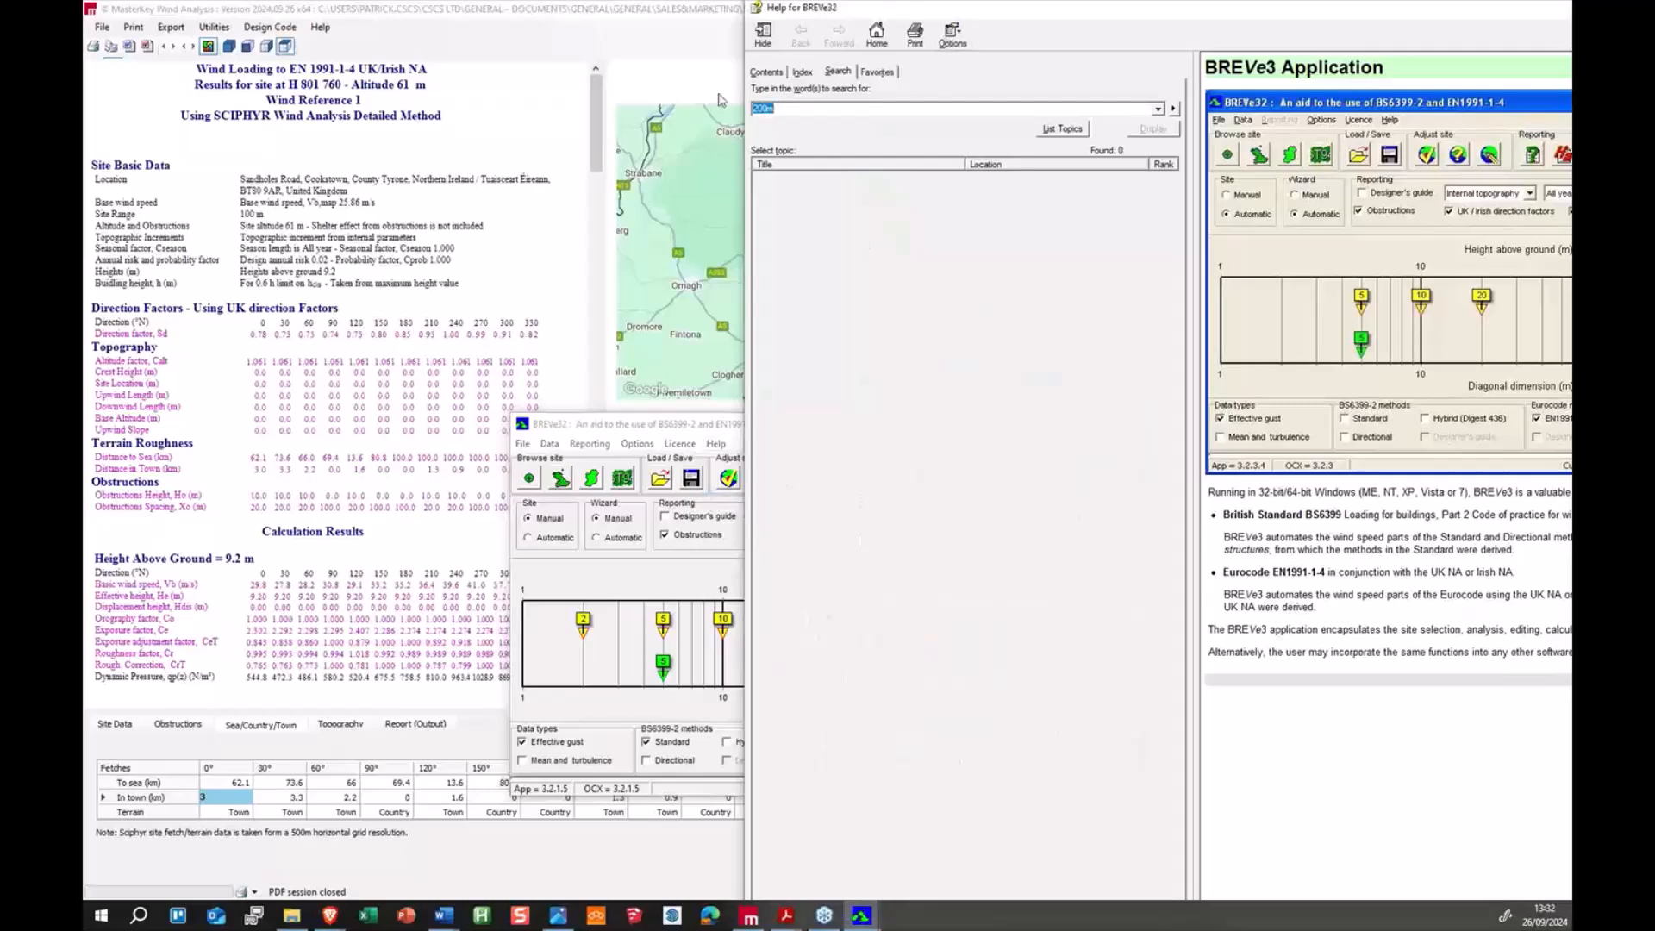
left_click(825, 378)
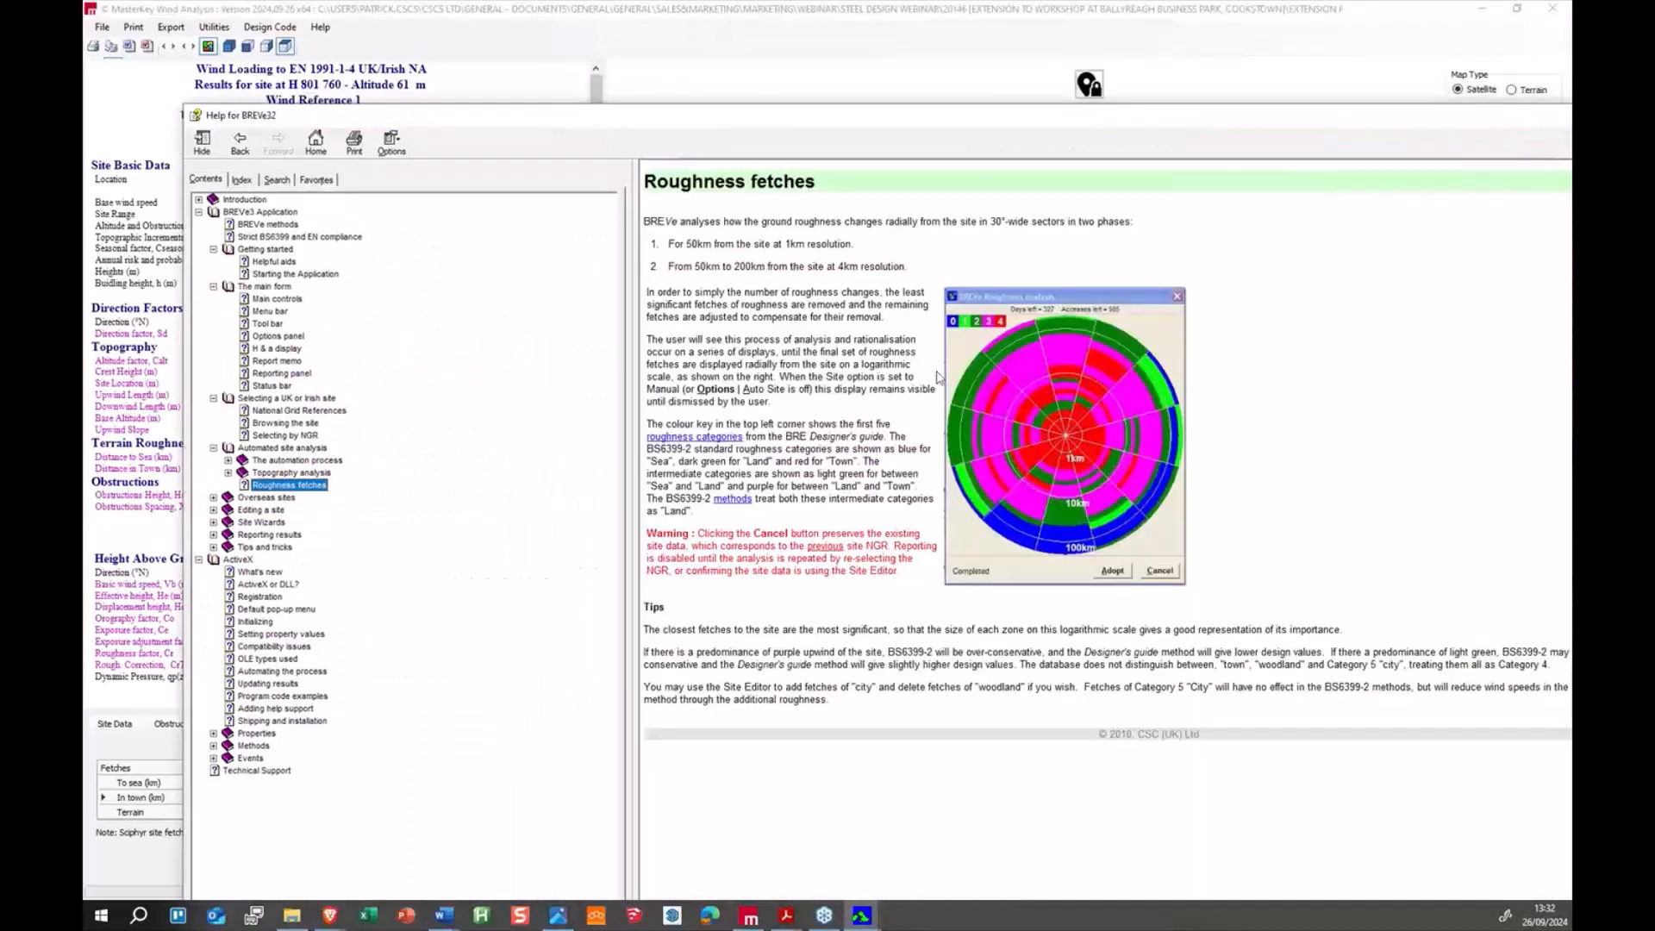
left_click_drag(893, 126, 954, 162)
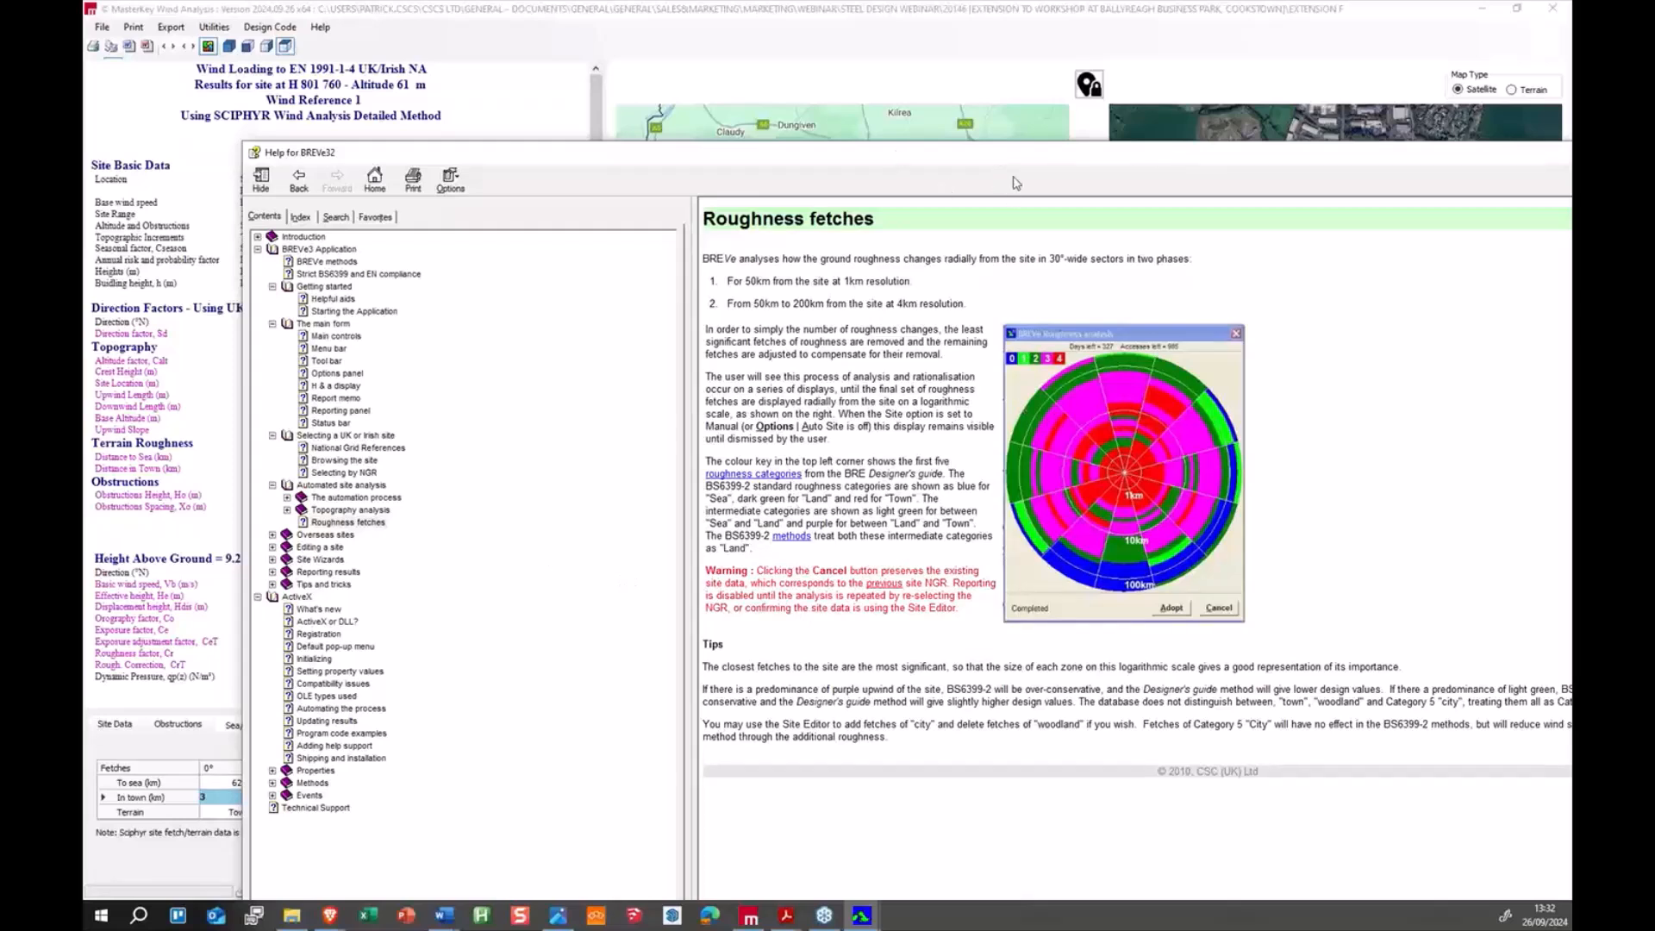
Step: Return from BREVe32 to the MasterKey Wind Analysis and examine the obstruction heights and spacings by direction, including the 270° sector
left_click_drag(1018, 147, 1022, 896)
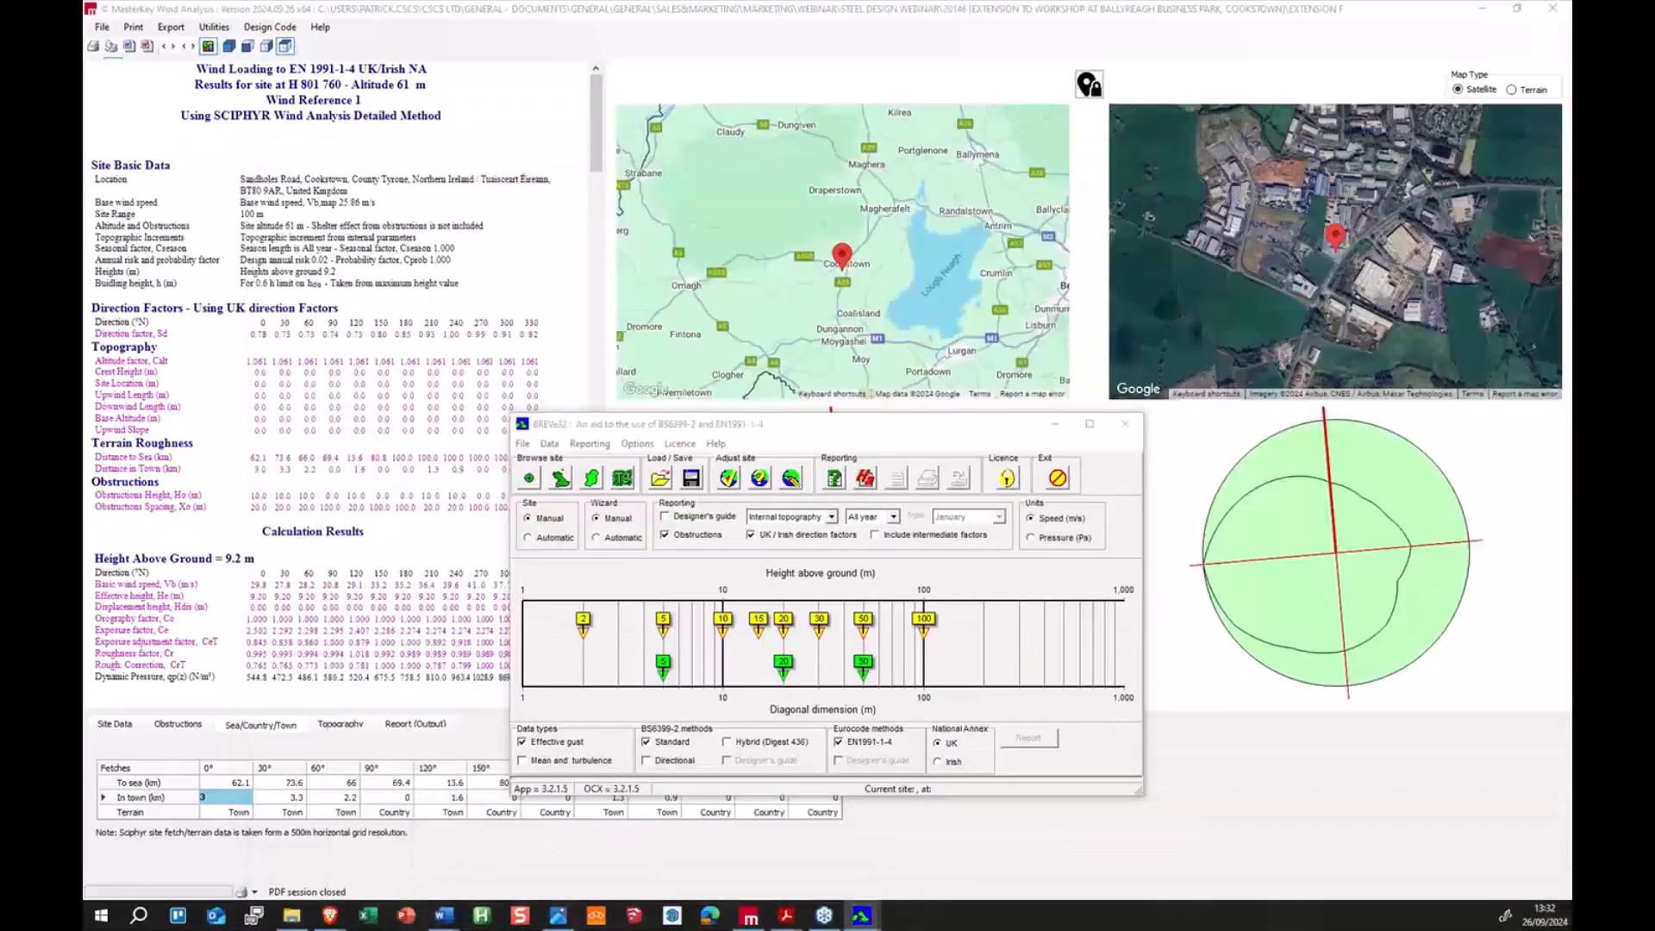
left_click(1125, 423)
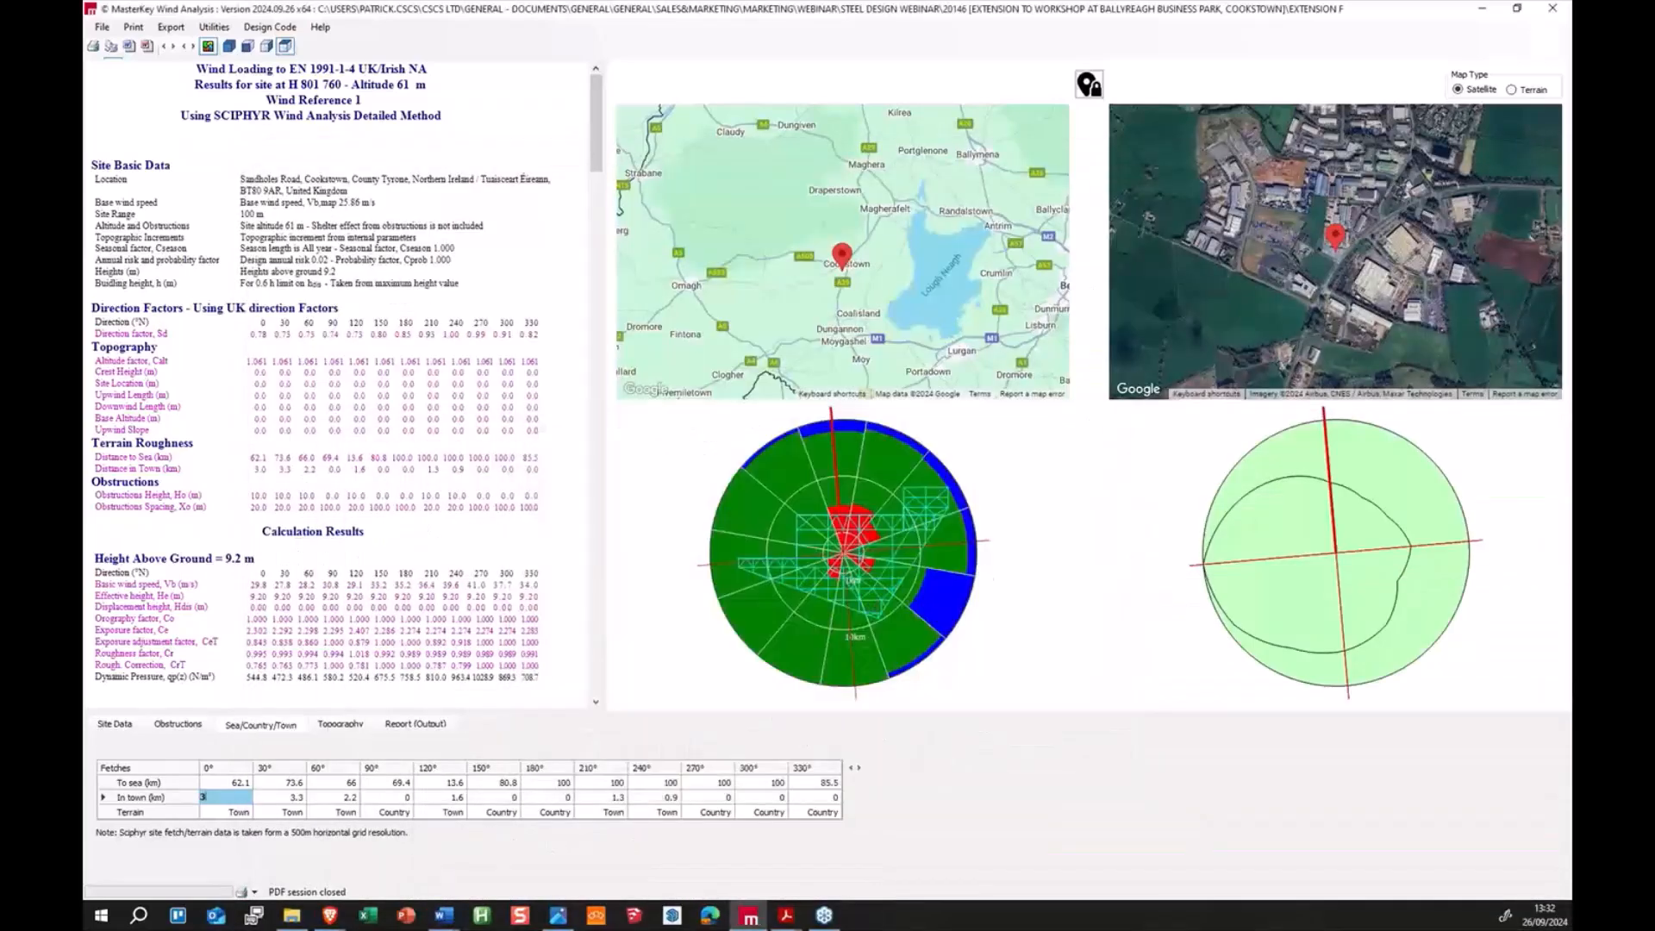
left_click(197, 730)
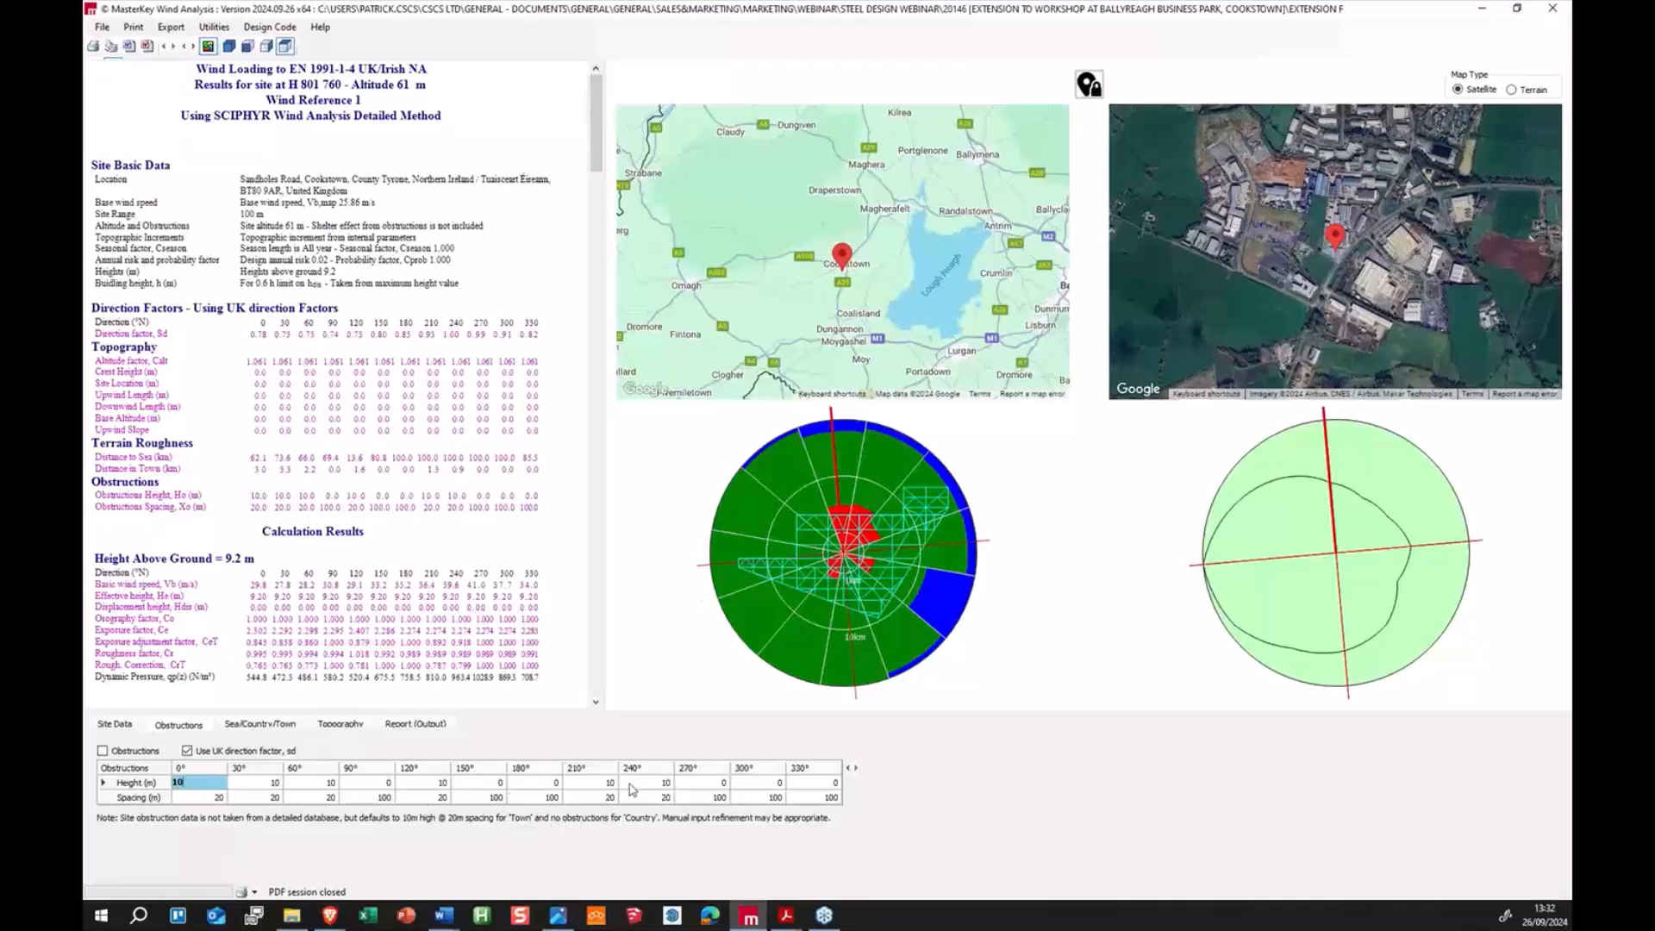
left_click(705, 784)
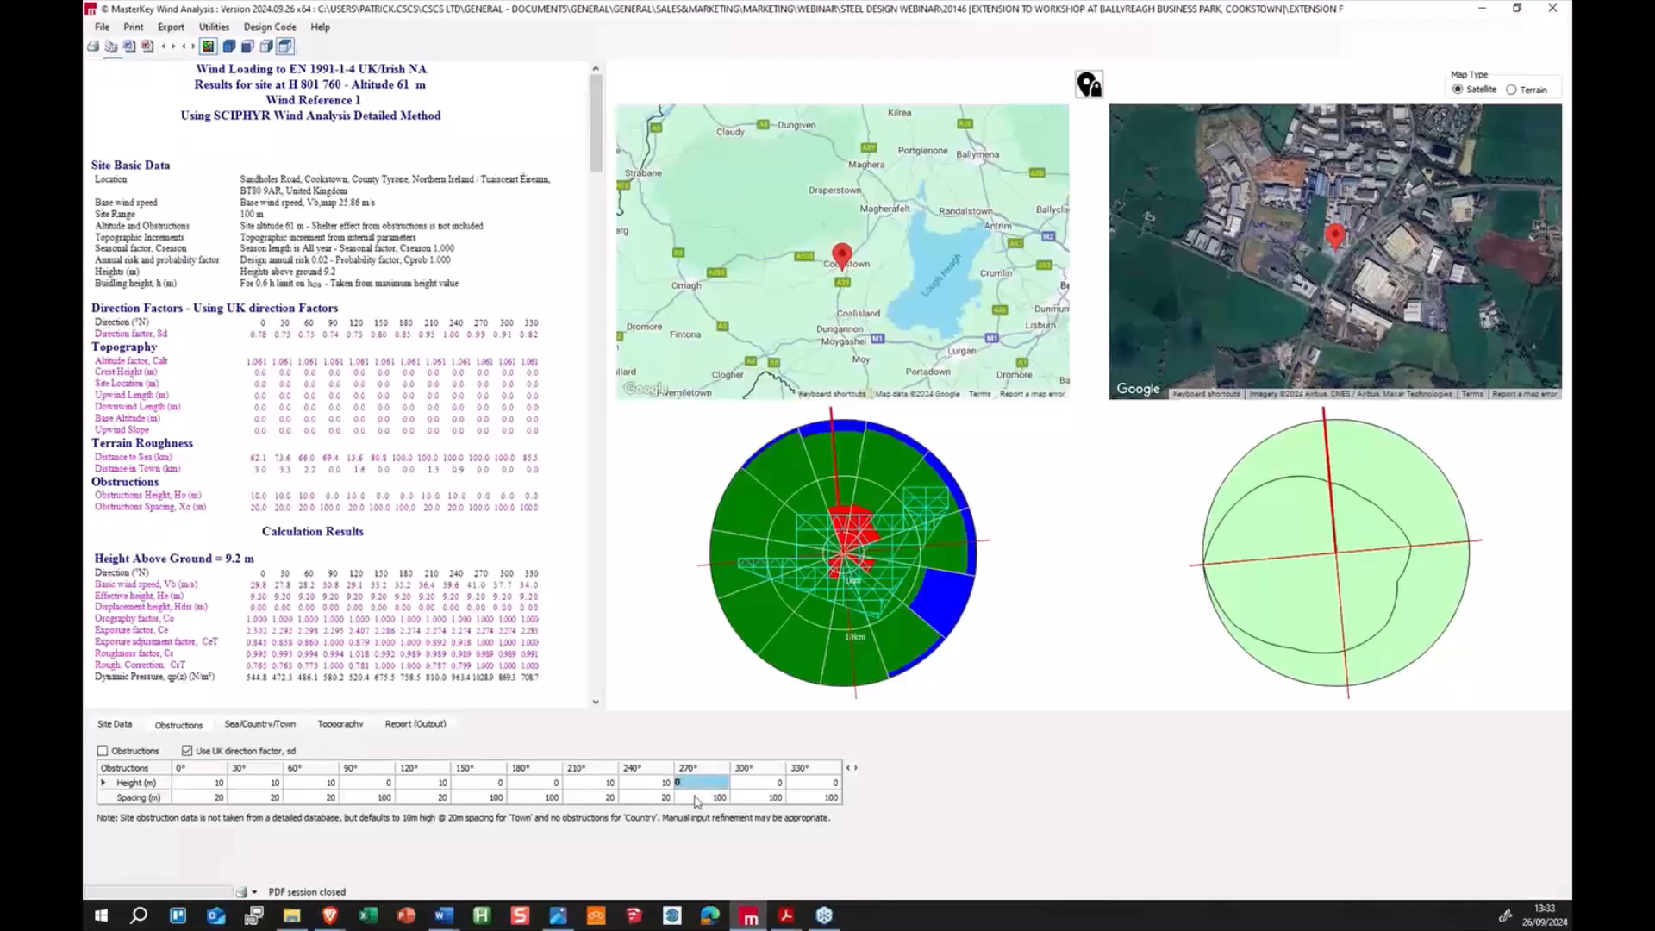
left_click(699, 796)
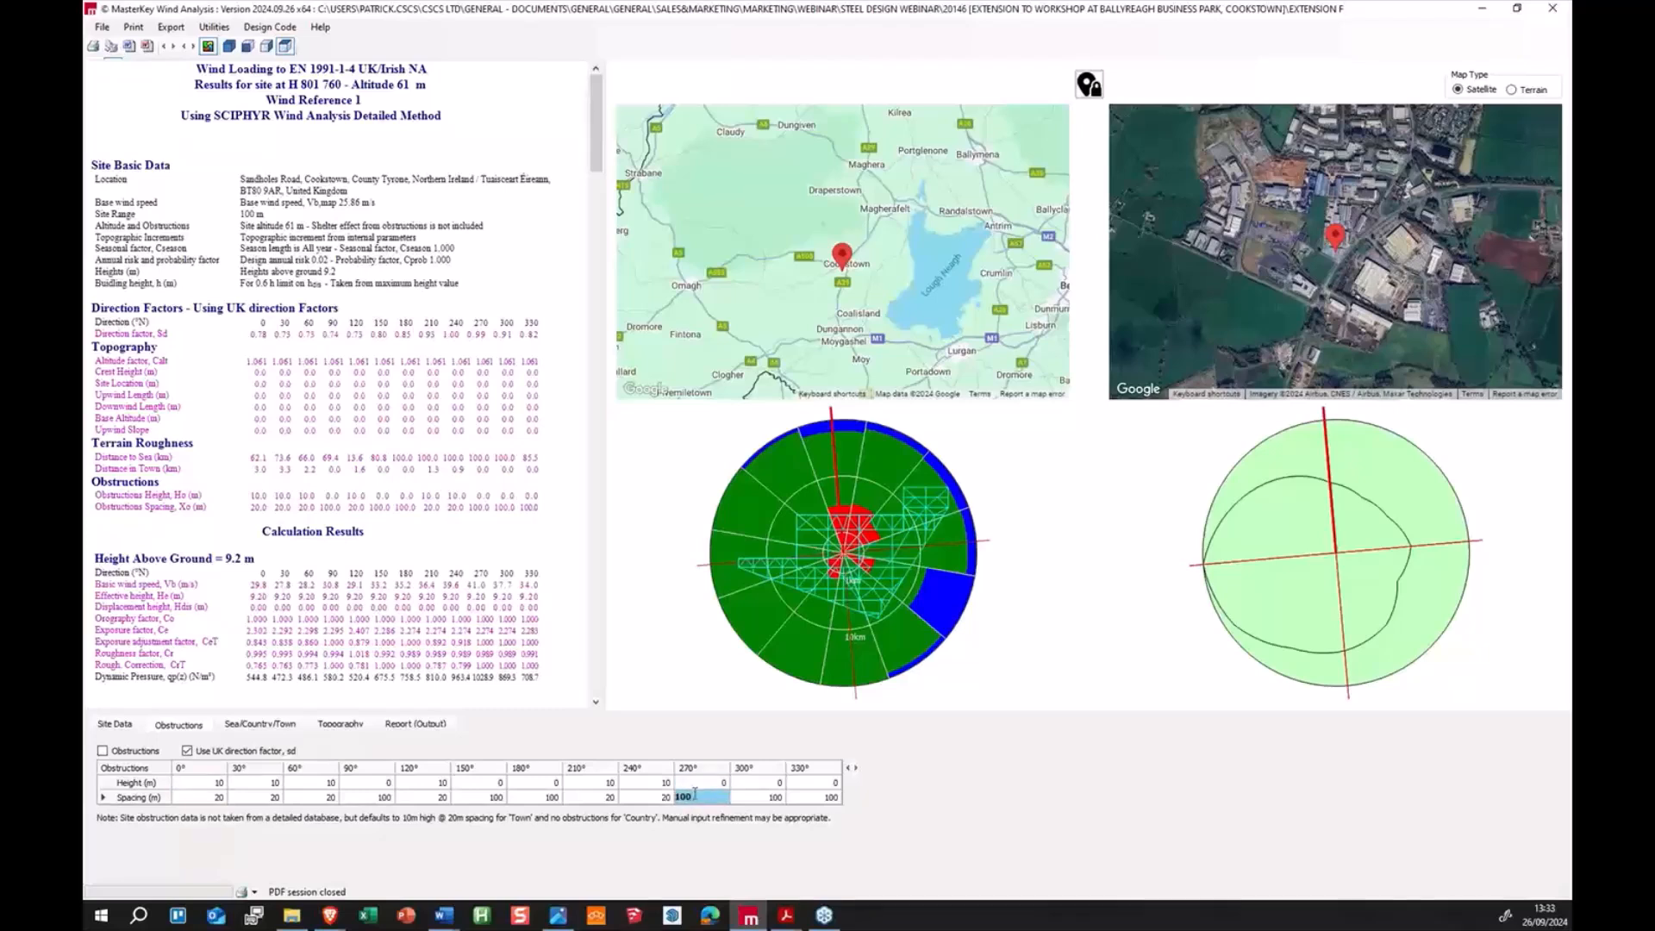
scroll(1301, 278, "down", 2)
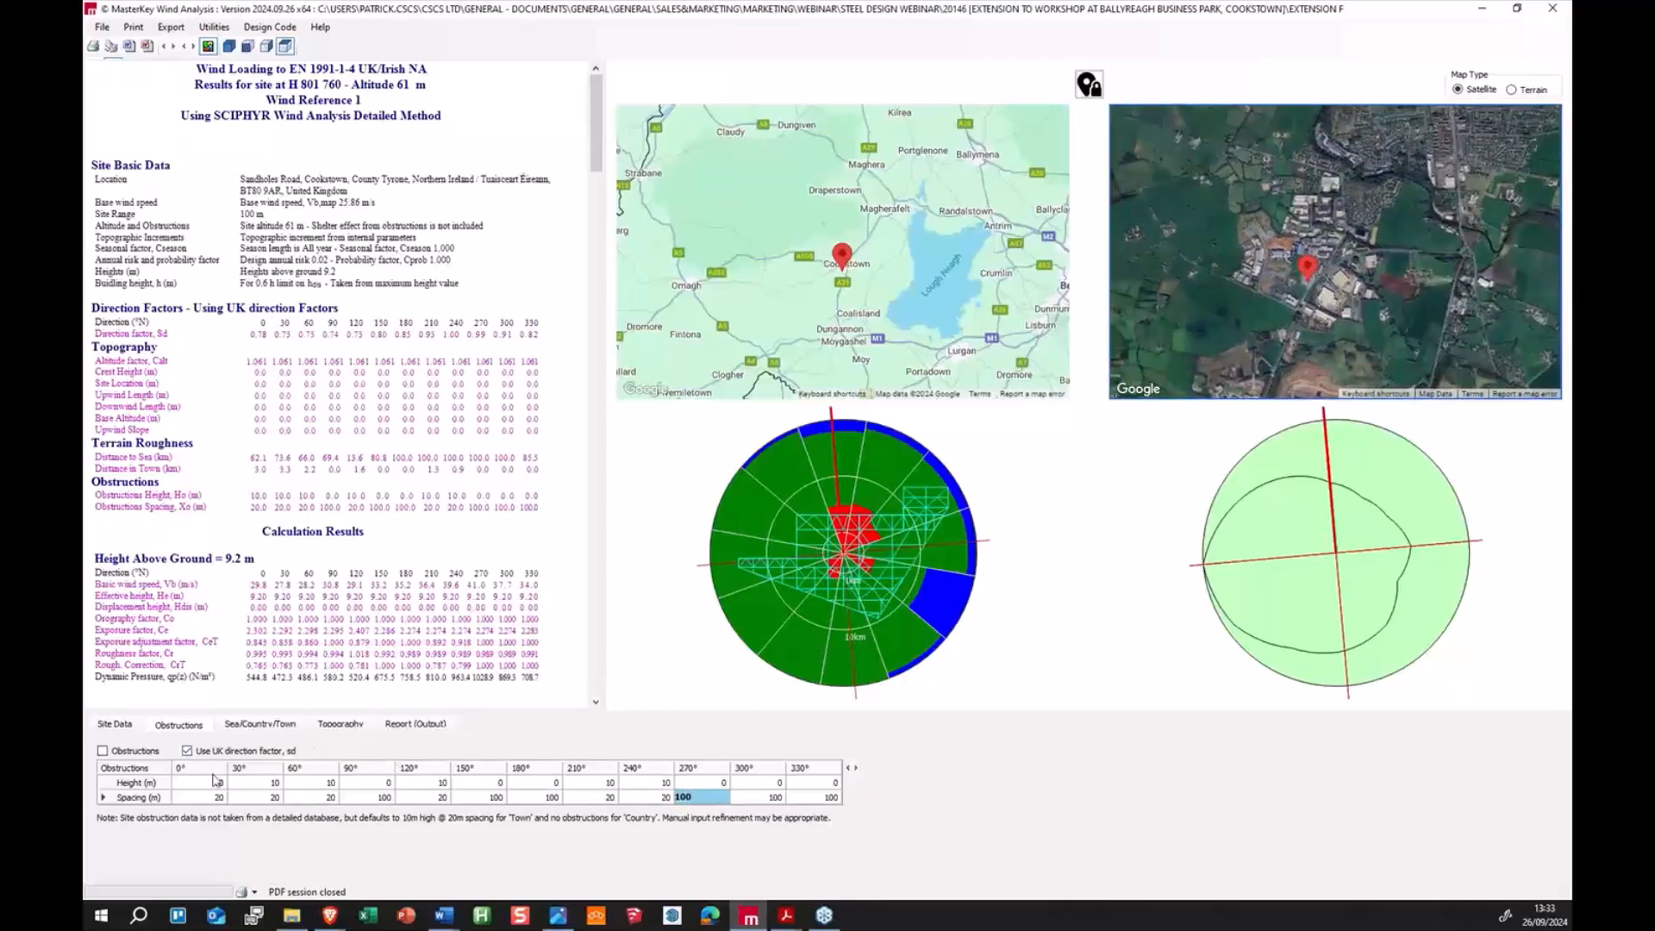
Step: Include obstructions in the site wind analysis and inspect the buildings surrounding the site on the satellite map
double_click(125, 755)
scroll(409, 429, "down", 1)
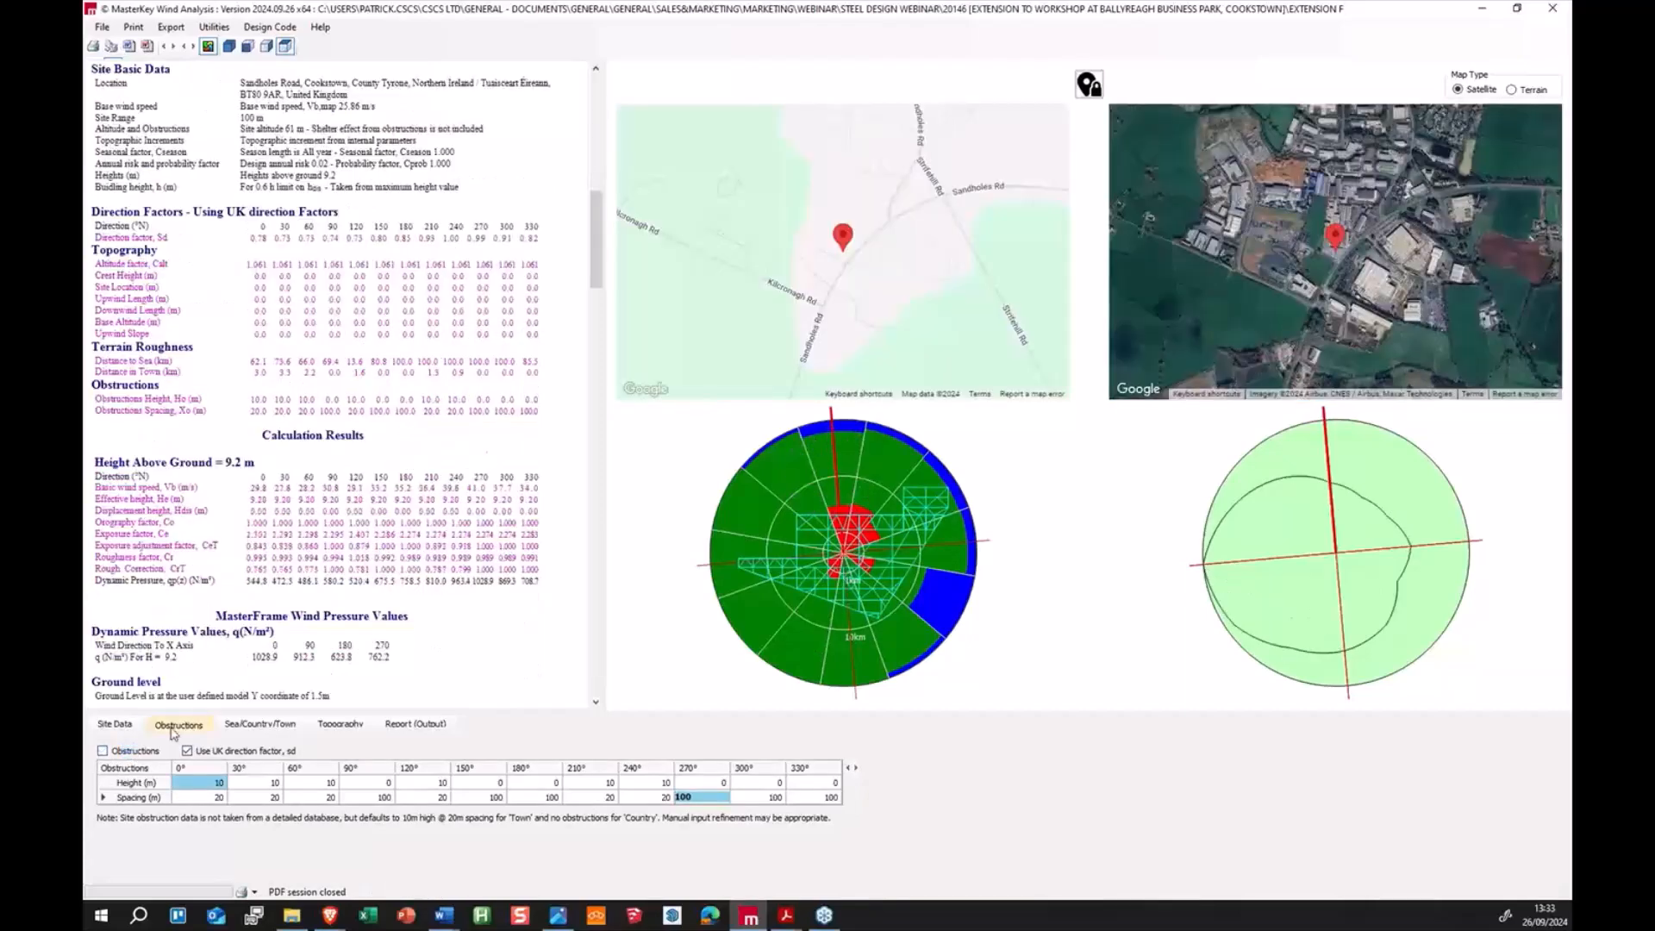
left_click(131, 752)
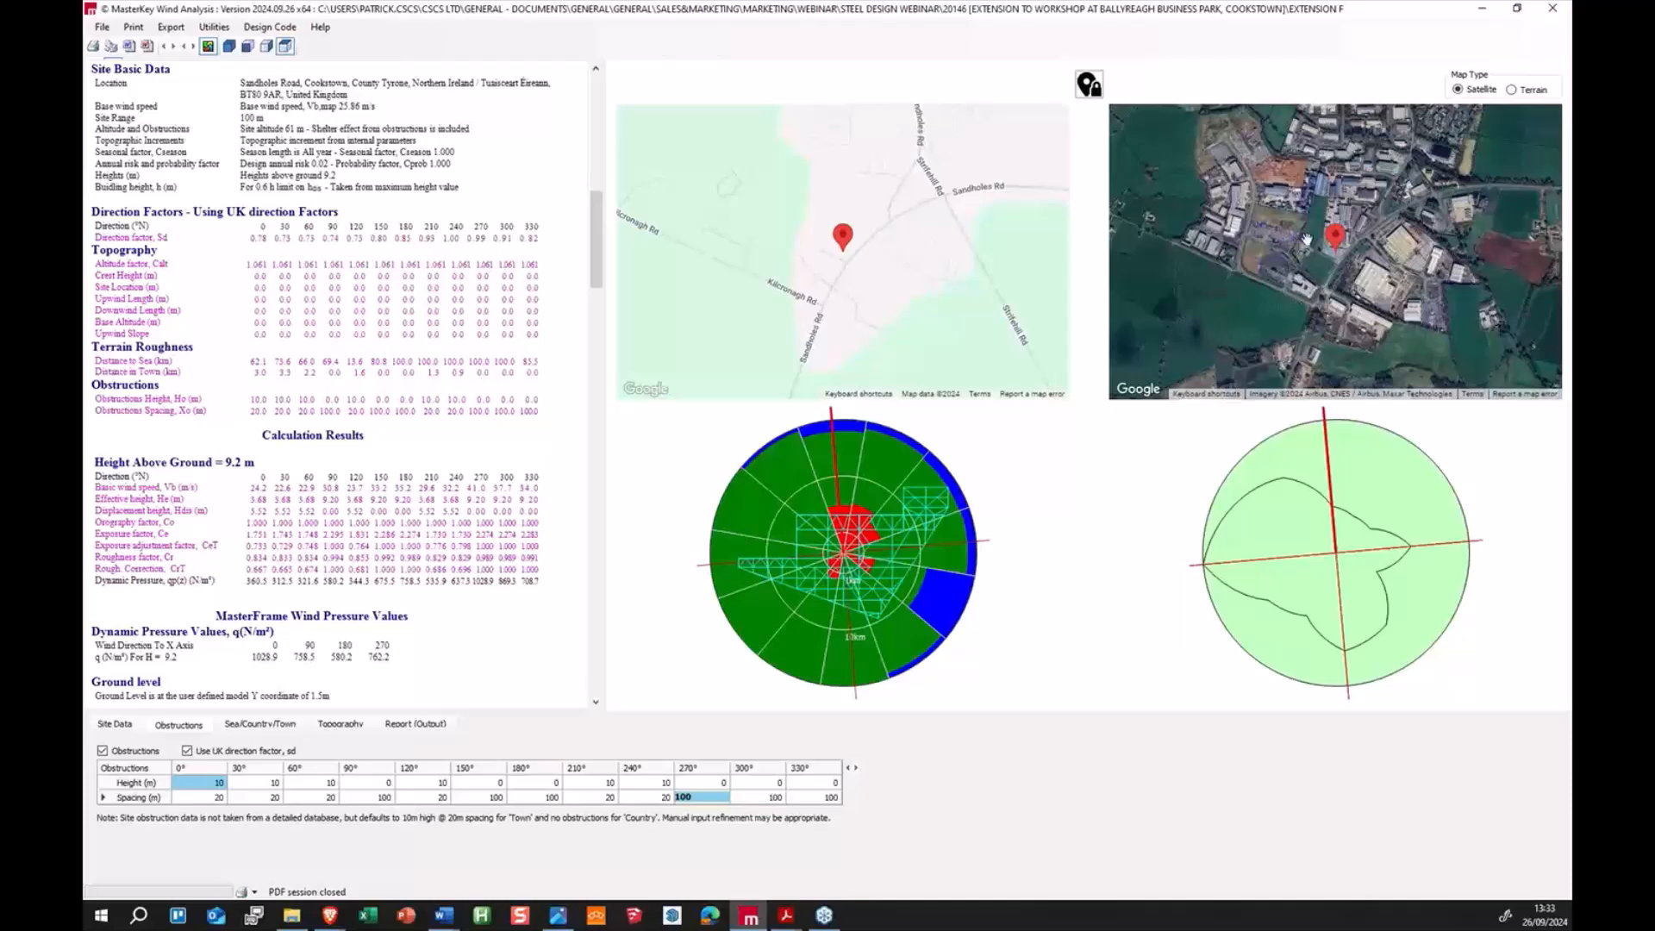
scroll(1307, 241, "up", 1)
left_click_drag(1417, 272, 1385, 267)
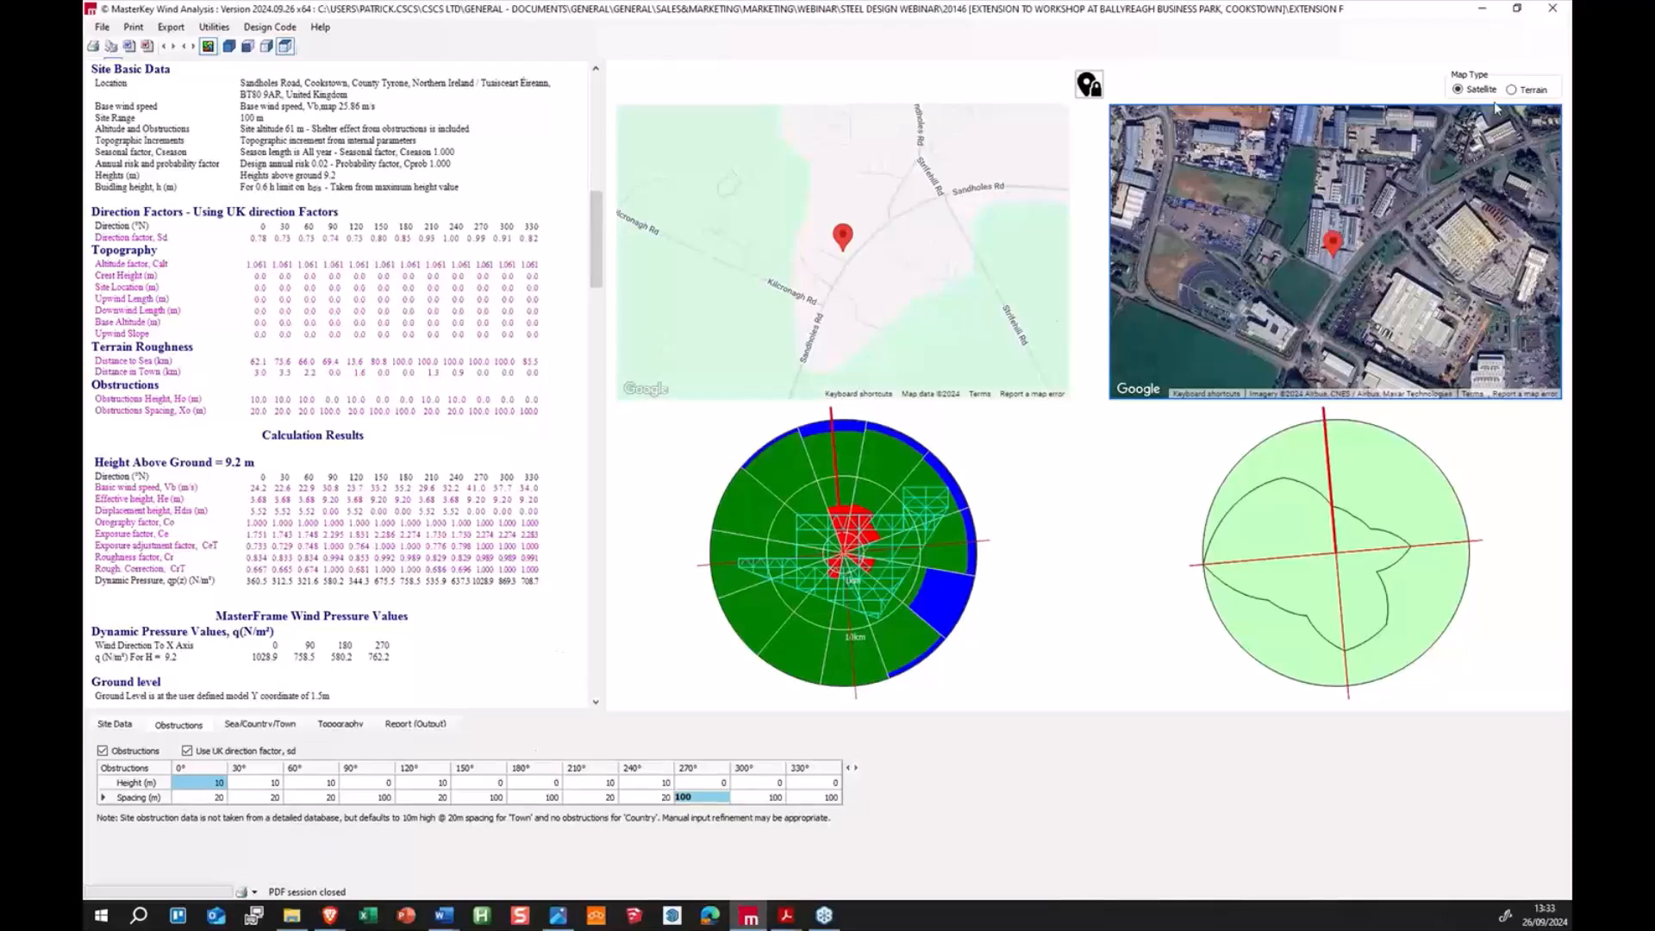
Step: Switch the site map to terrain and compare the topography values by direction with the high ground and town around Cookstown
left_click(1523, 92)
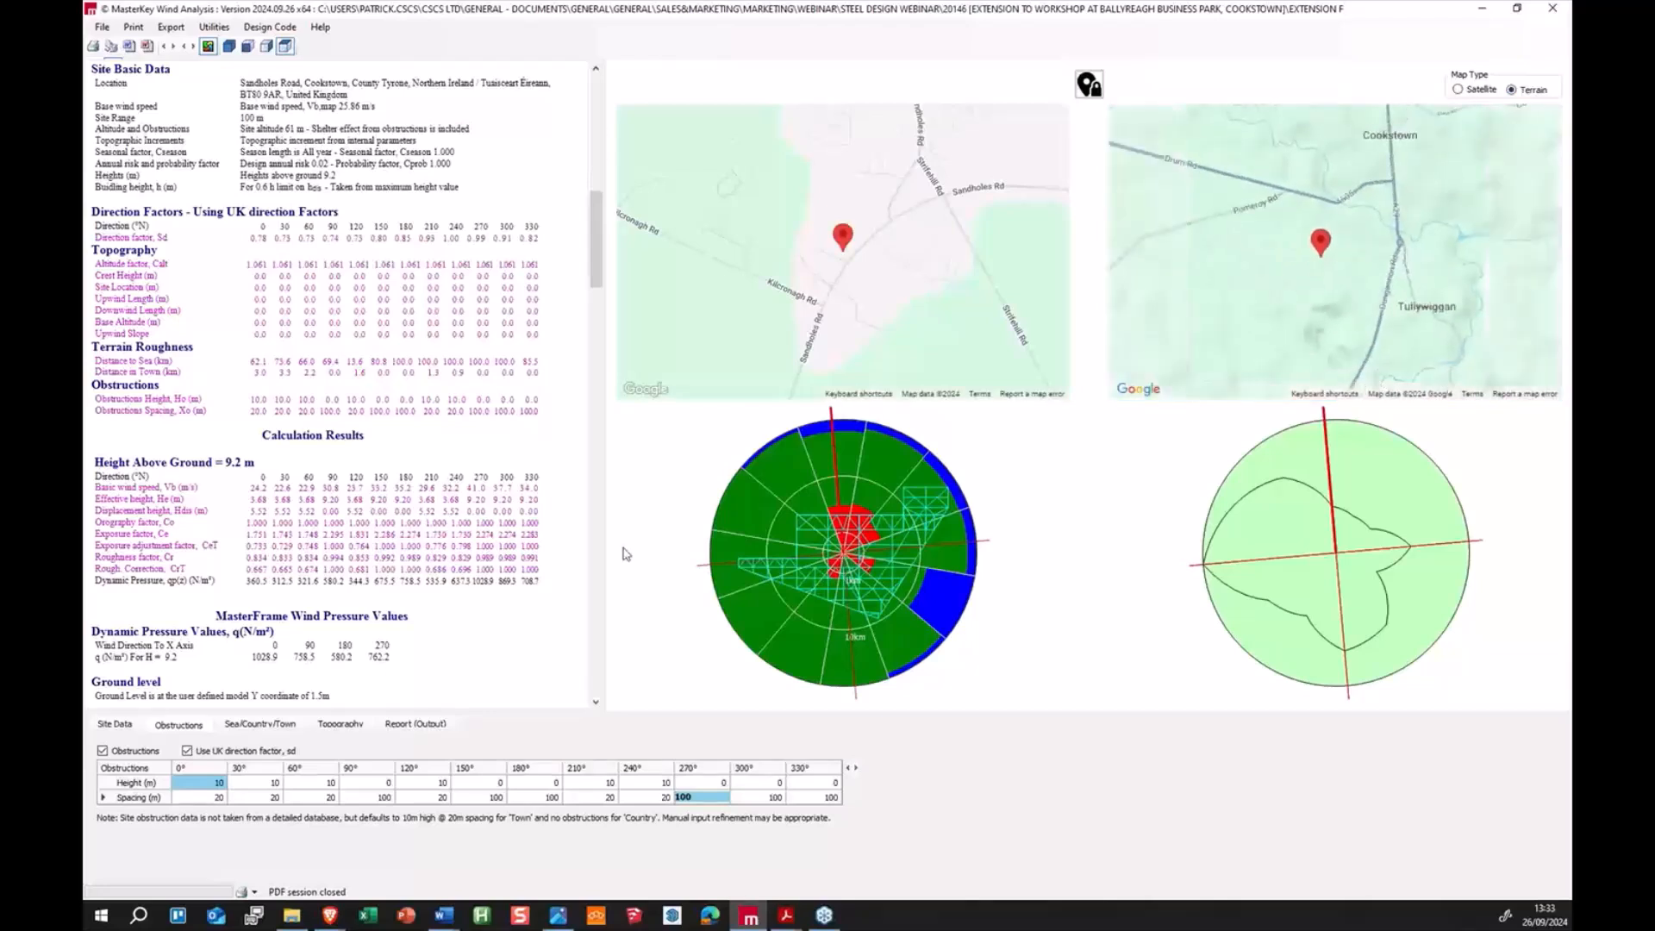
left_click(328, 727)
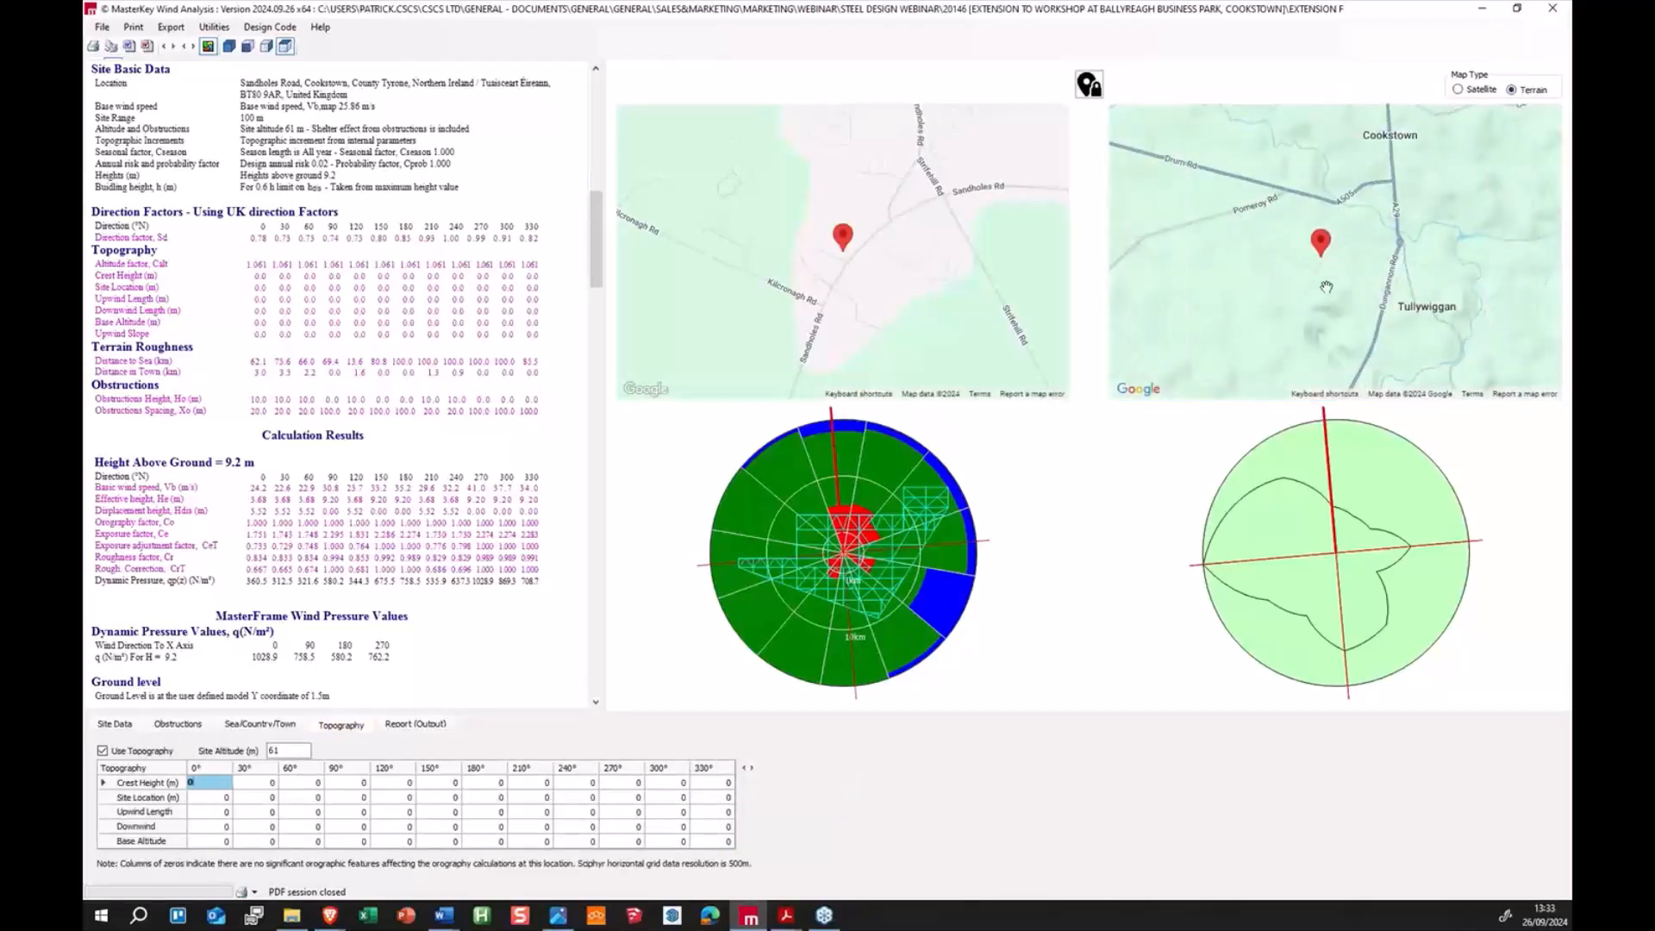
scroll(1326, 263, "up", 1)
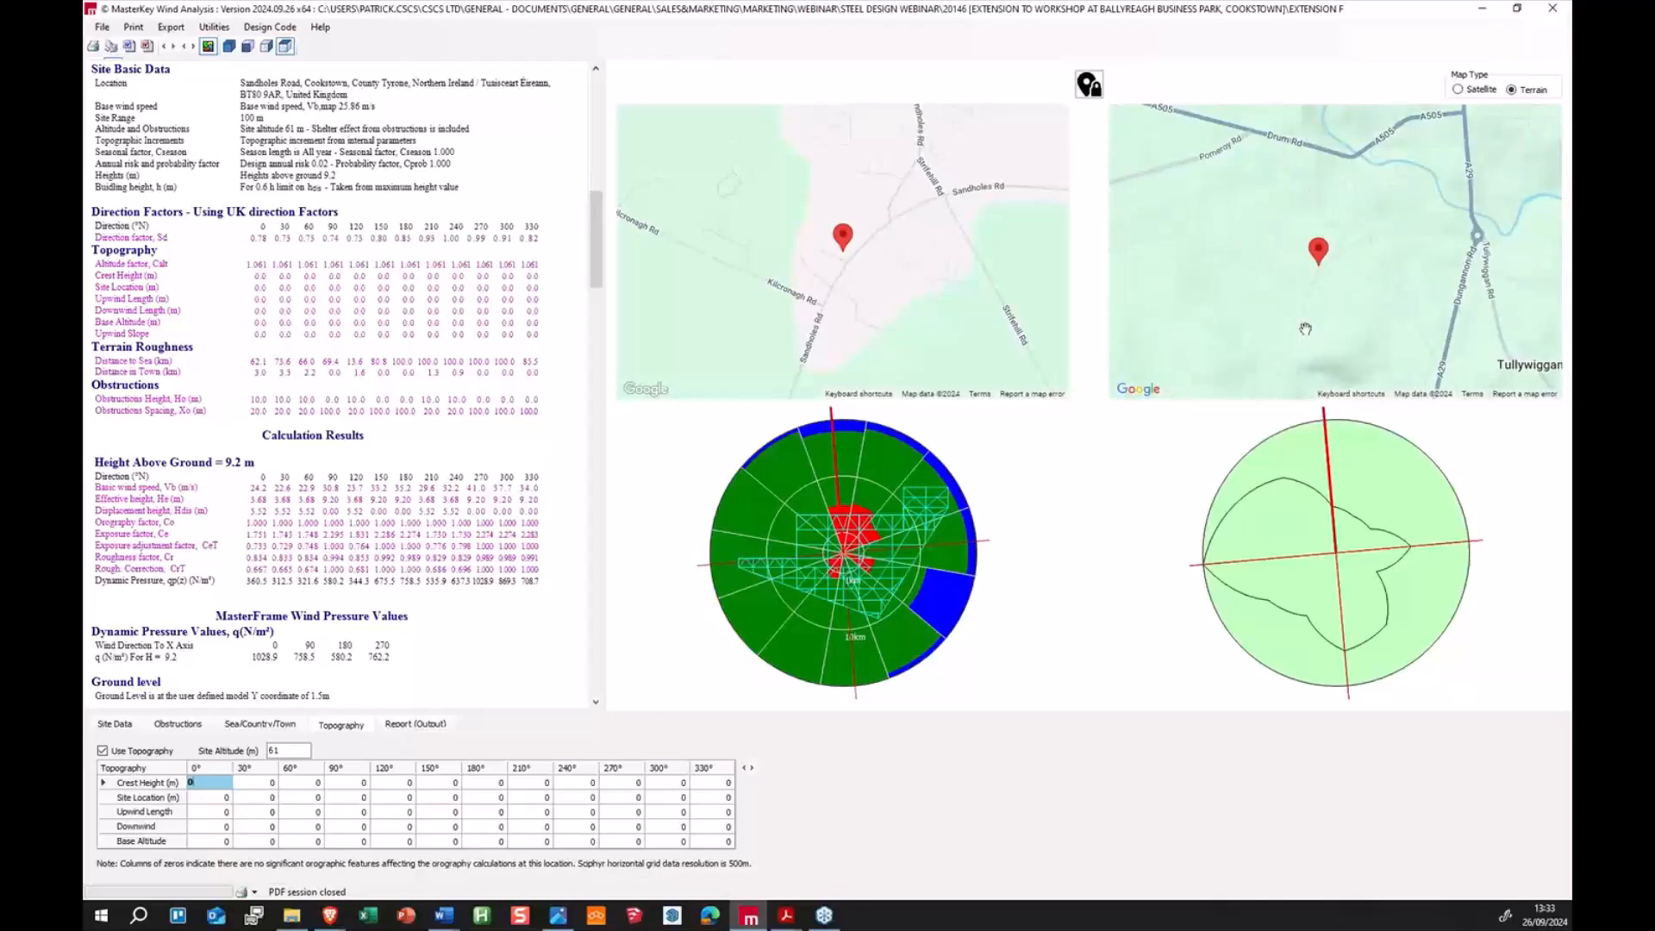
scroll(1308, 333, "down", 1)
scroll(1281, 282, "down", 3)
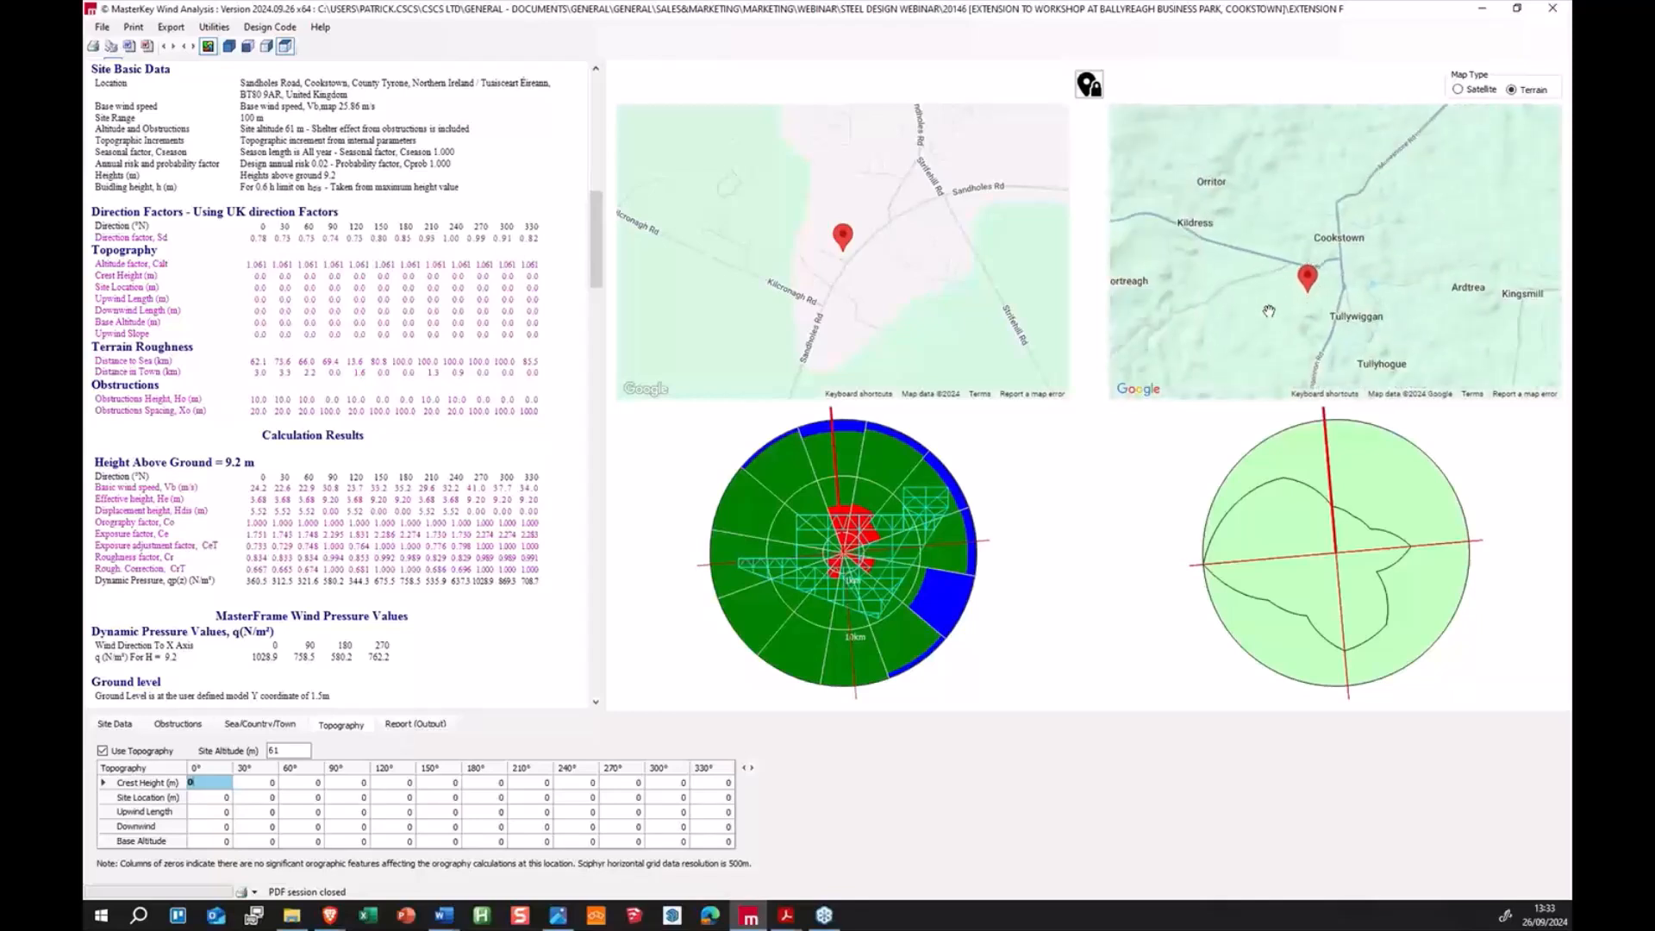
scroll(1286, 317, "down", 1)
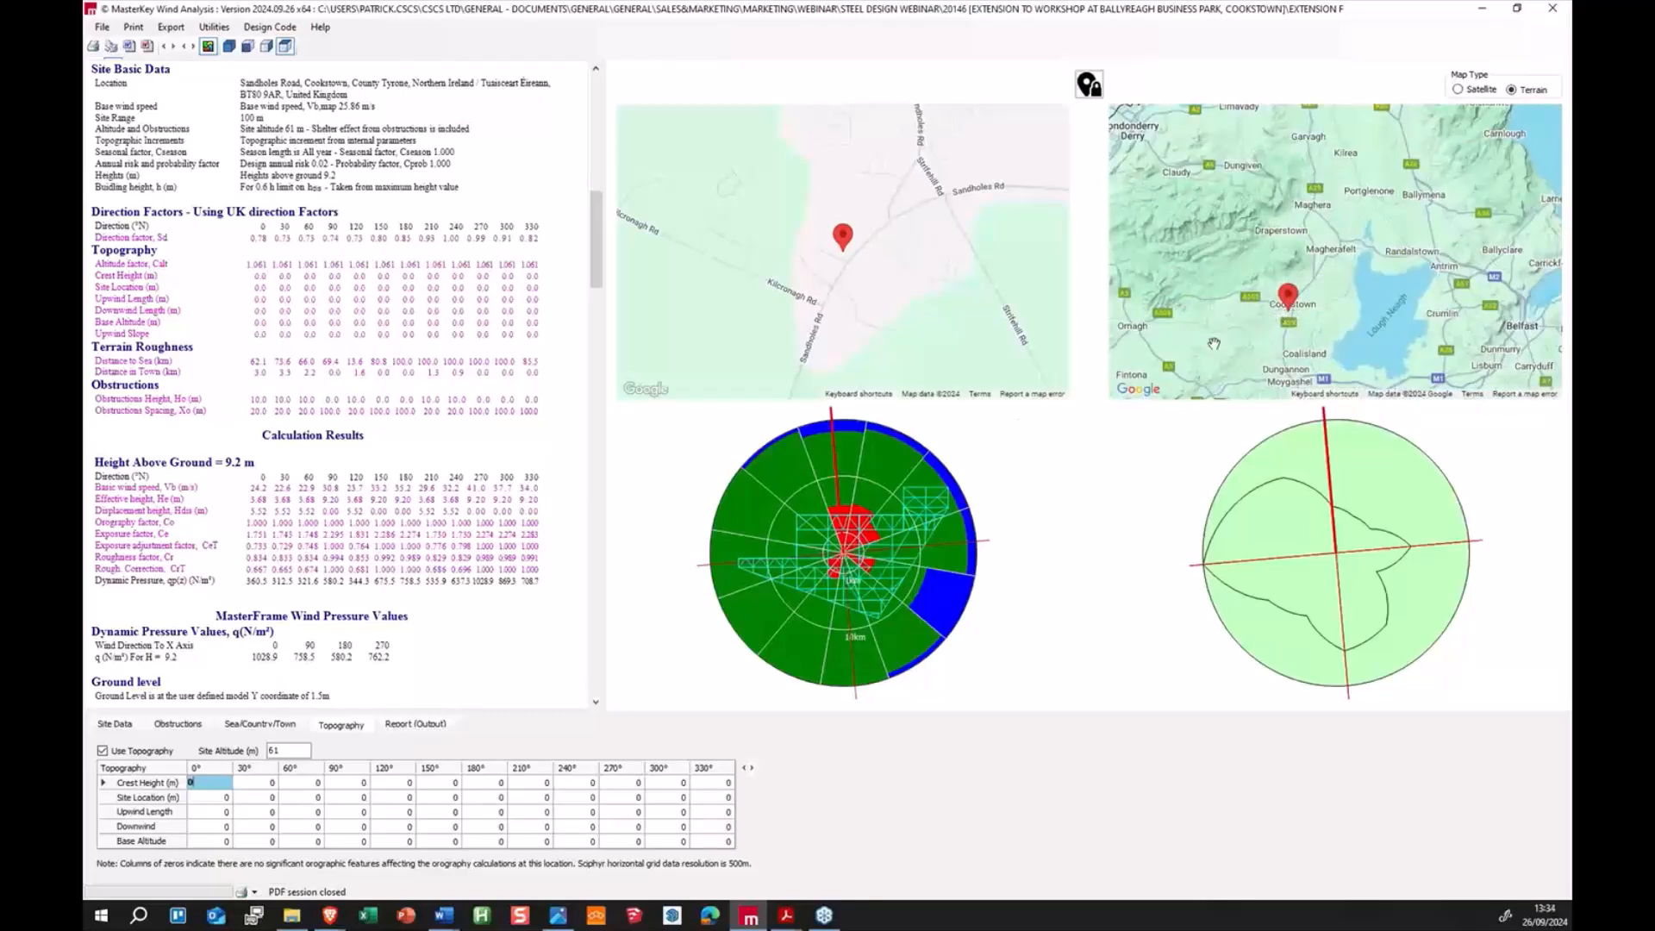
scroll(1287, 297, "up", 4)
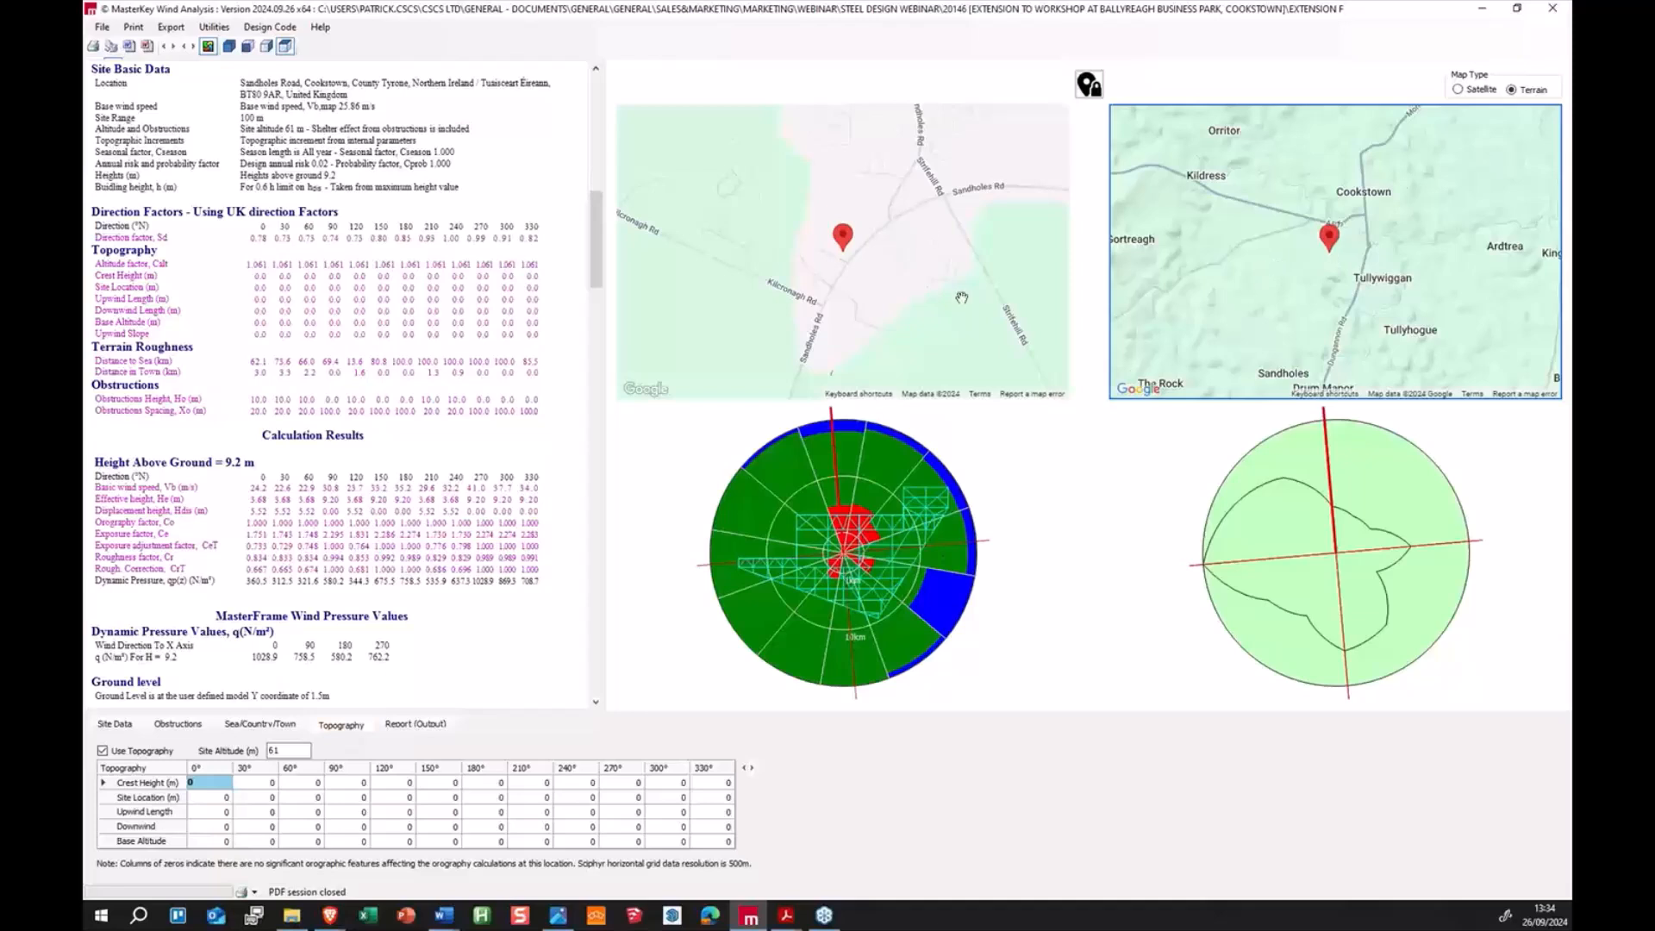
scroll(819, 367, "down", 1)
scroll(869, 338, "down", 1)
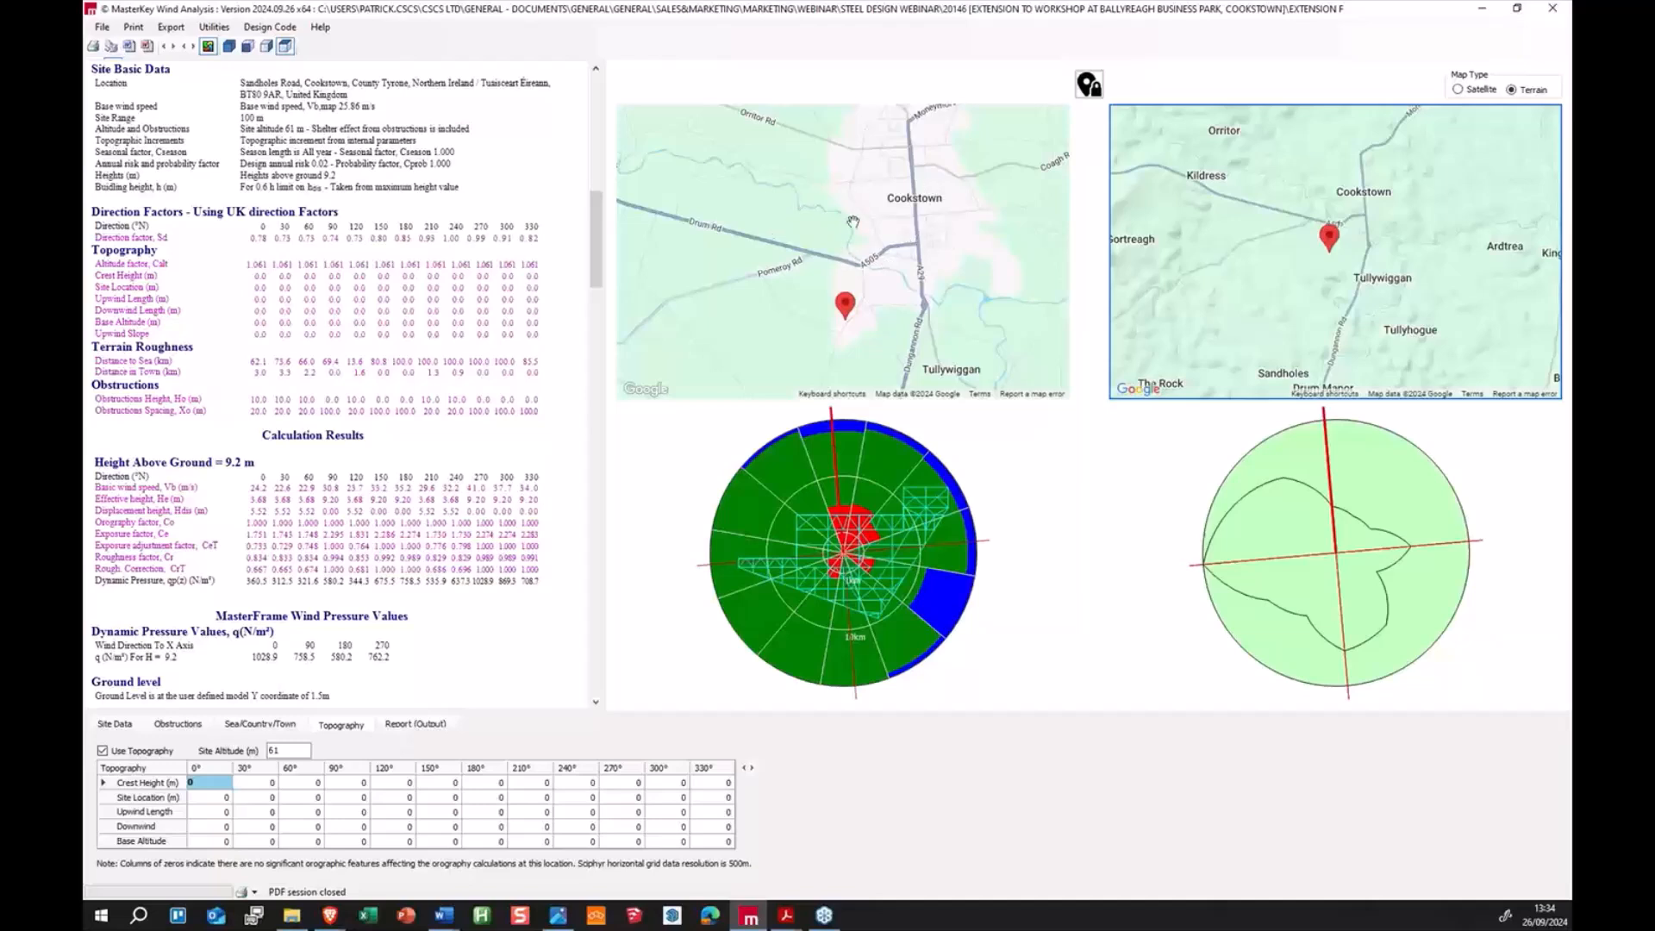
Step: Check the site data and report output options, and close the wind analysis to return to the frame model
left_click(115, 724)
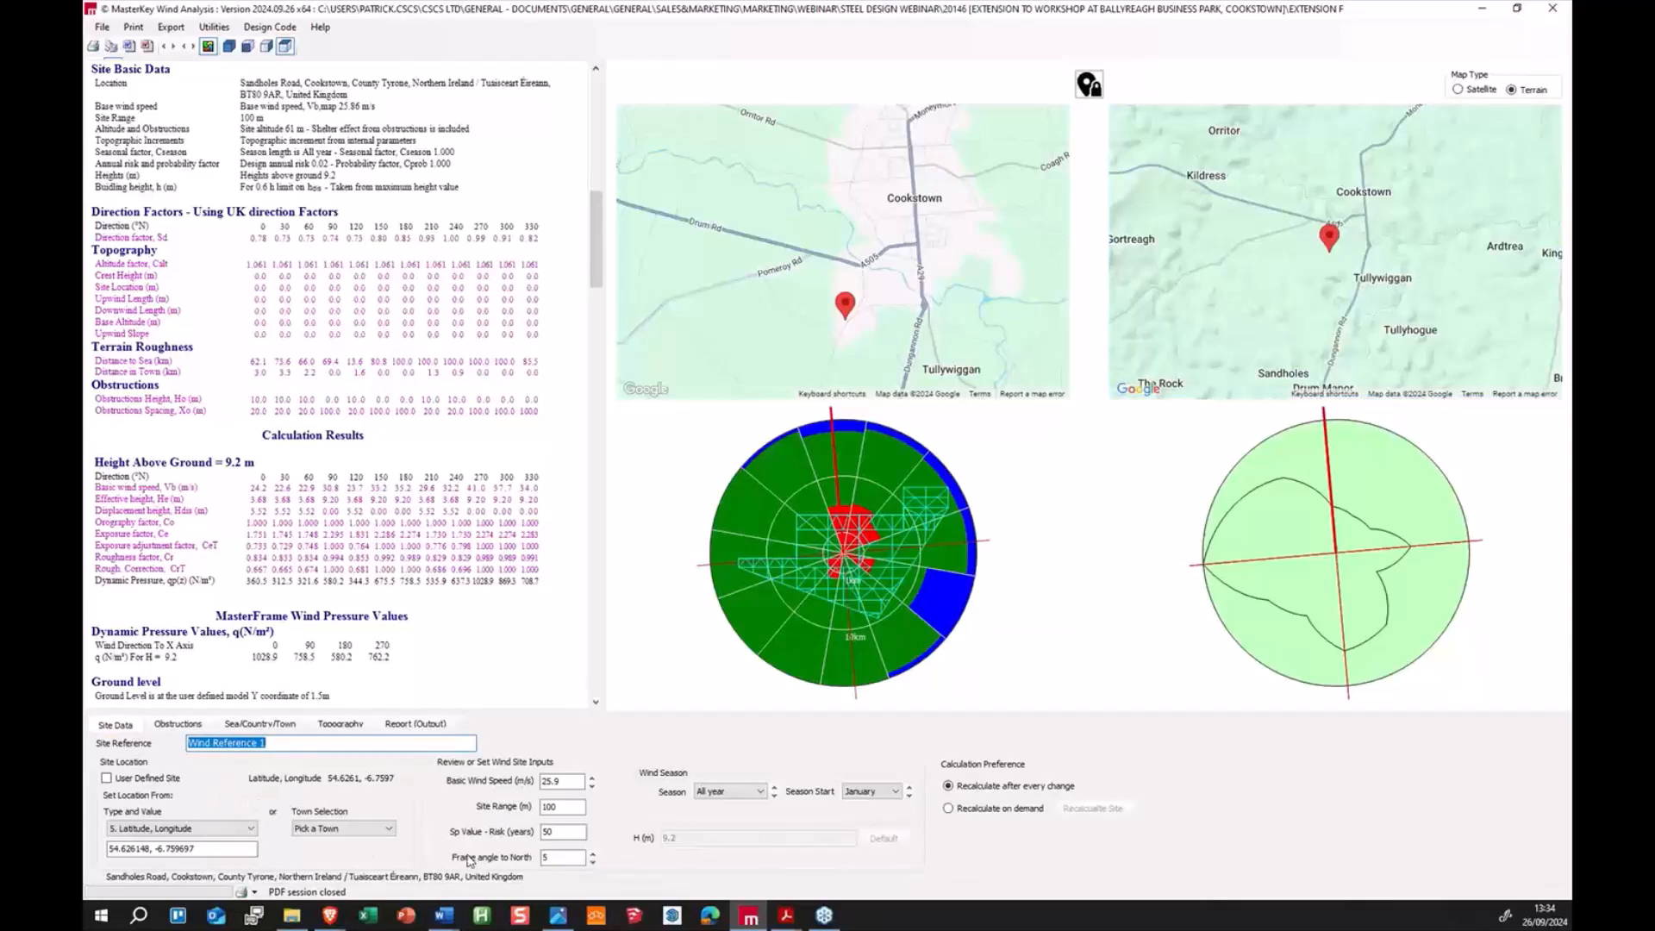
left_click(420, 724)
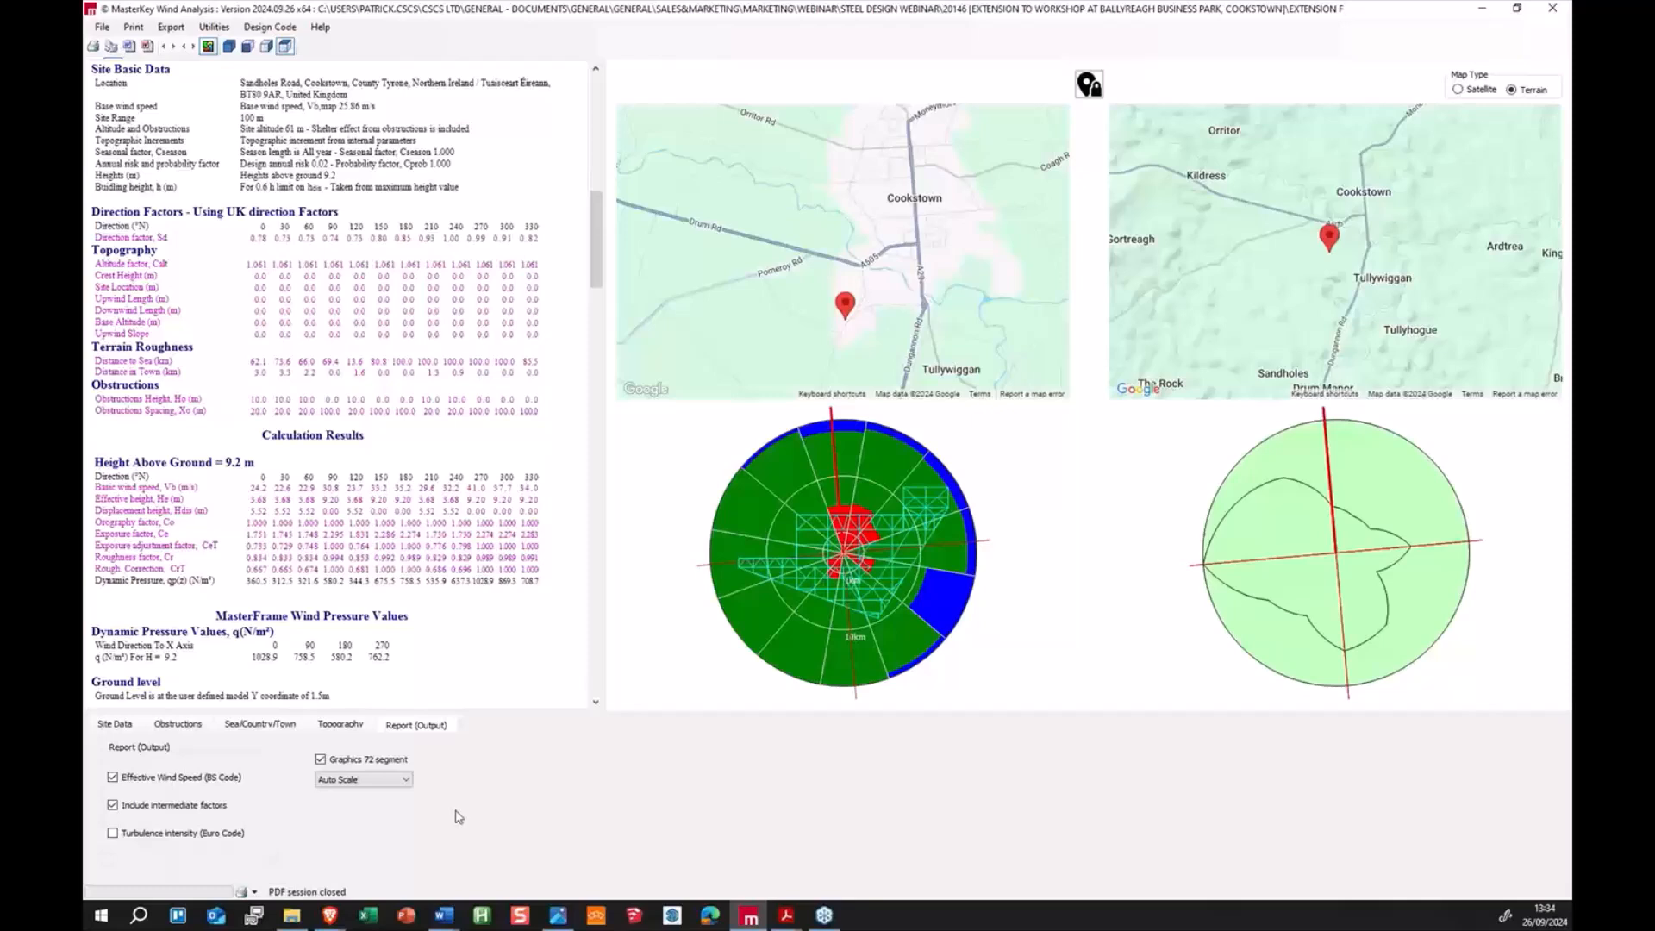
left_click(98, 728)
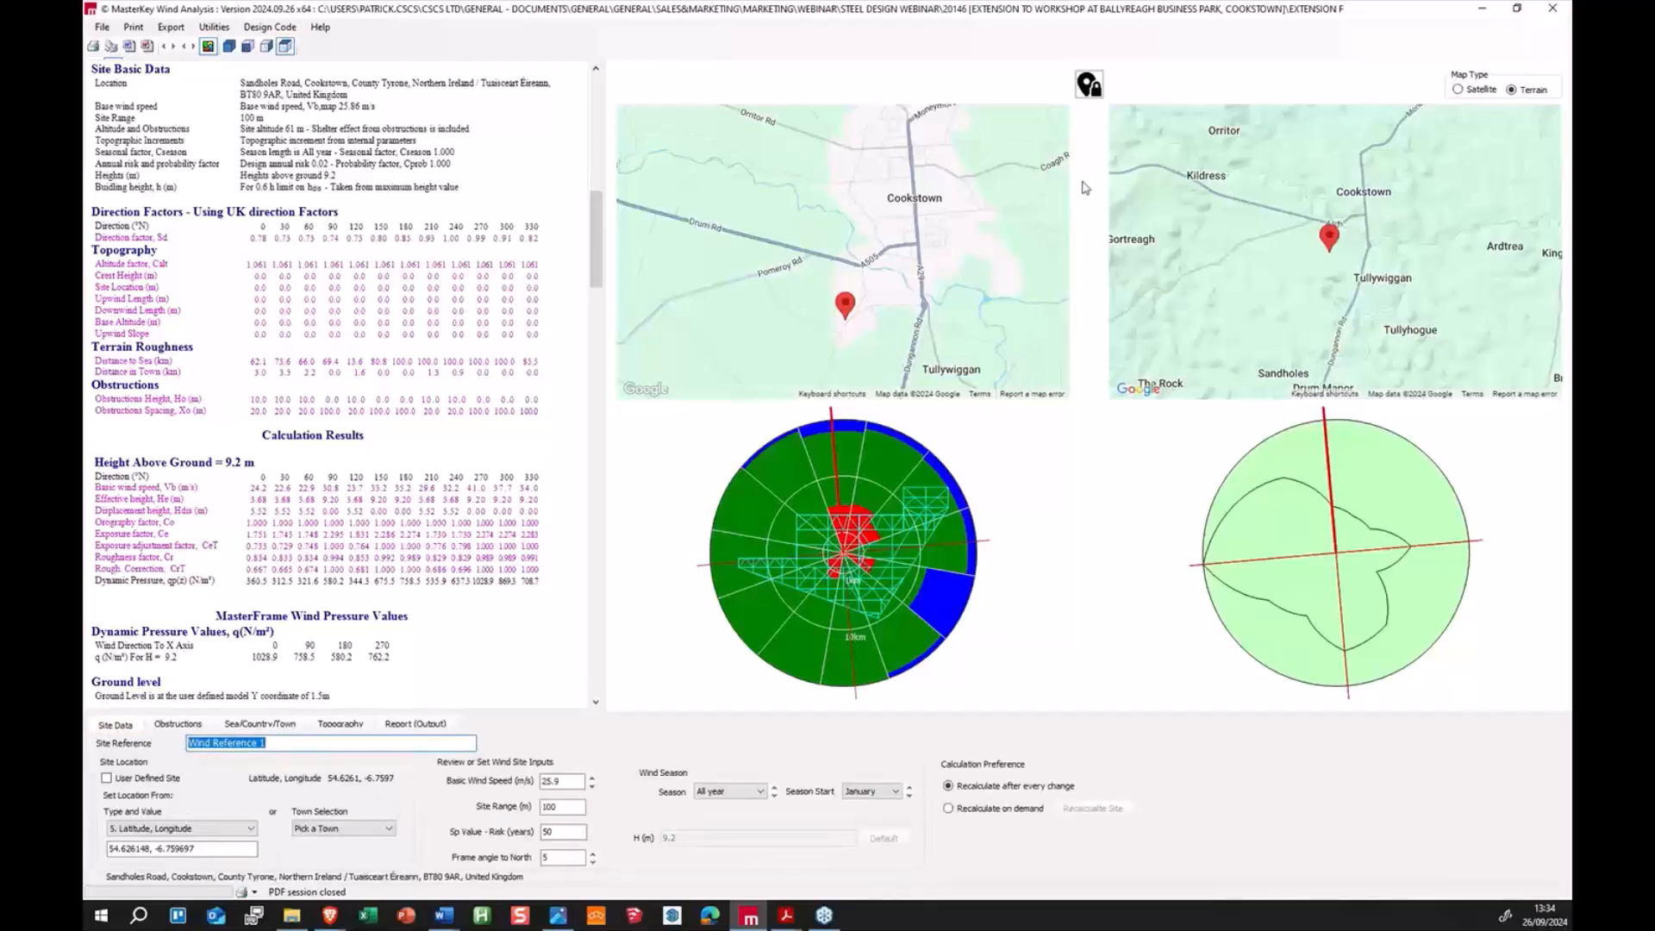
left_click(1553, 7)
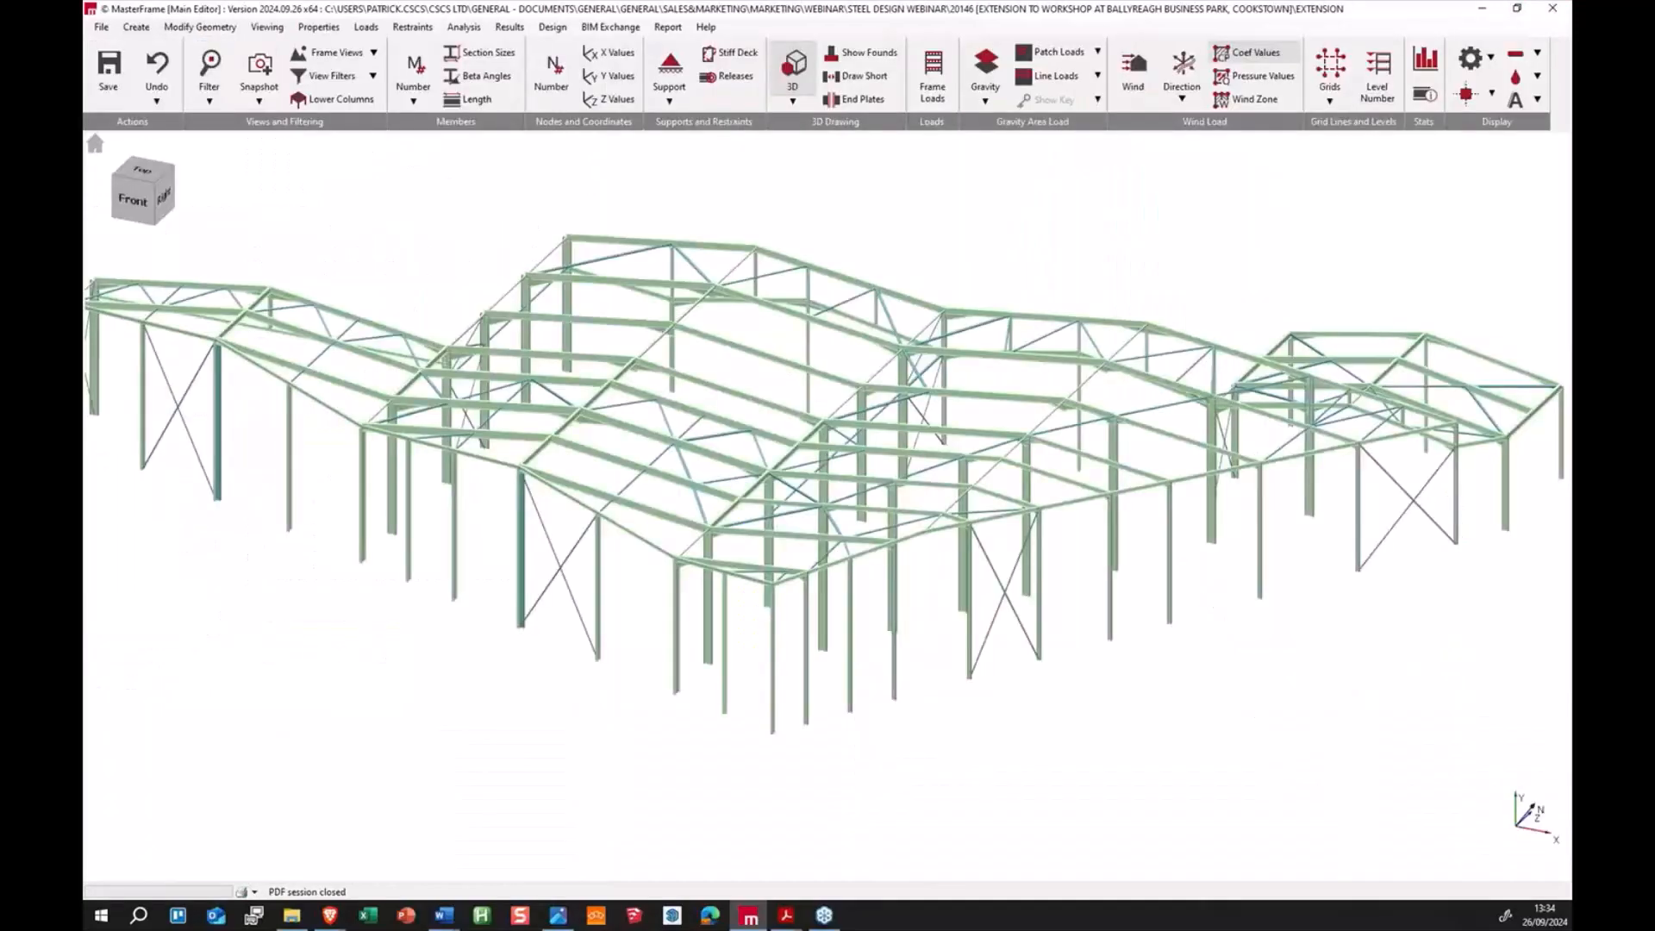
Step: View the MasterKey Wind sign-choice slide in Brave, and display the Cpe sign patterns for the ridged duopitch roof wind panel in MasterFrame
key("alt+Tab")
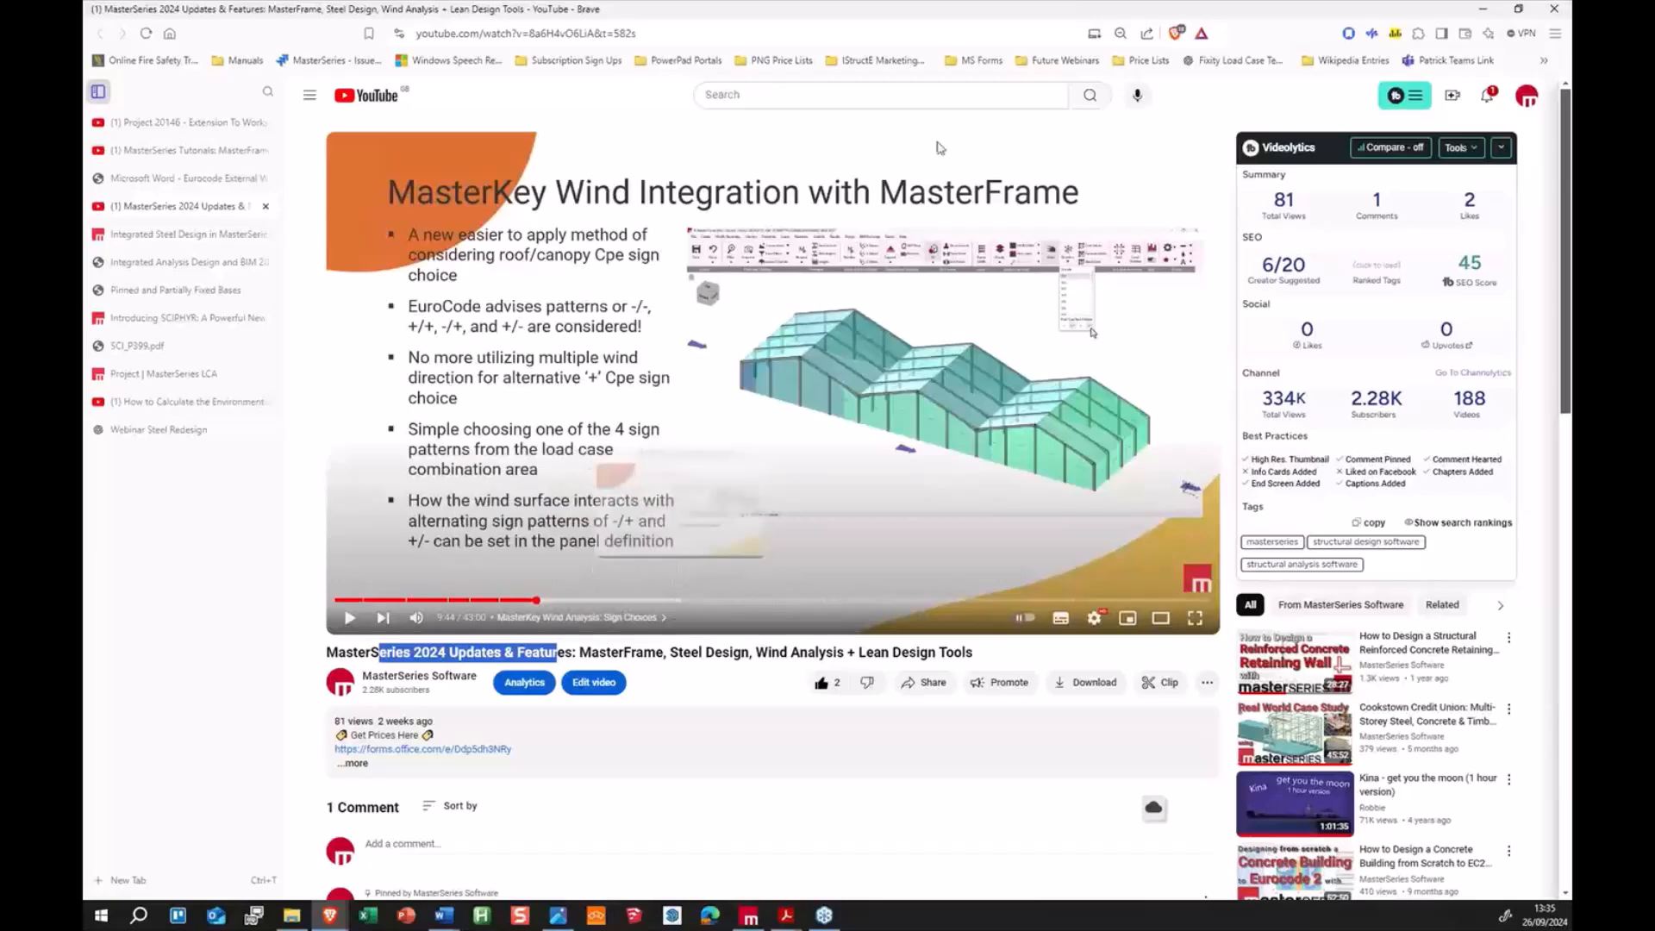
left_click_drag(1020, 14, 1571, 603)
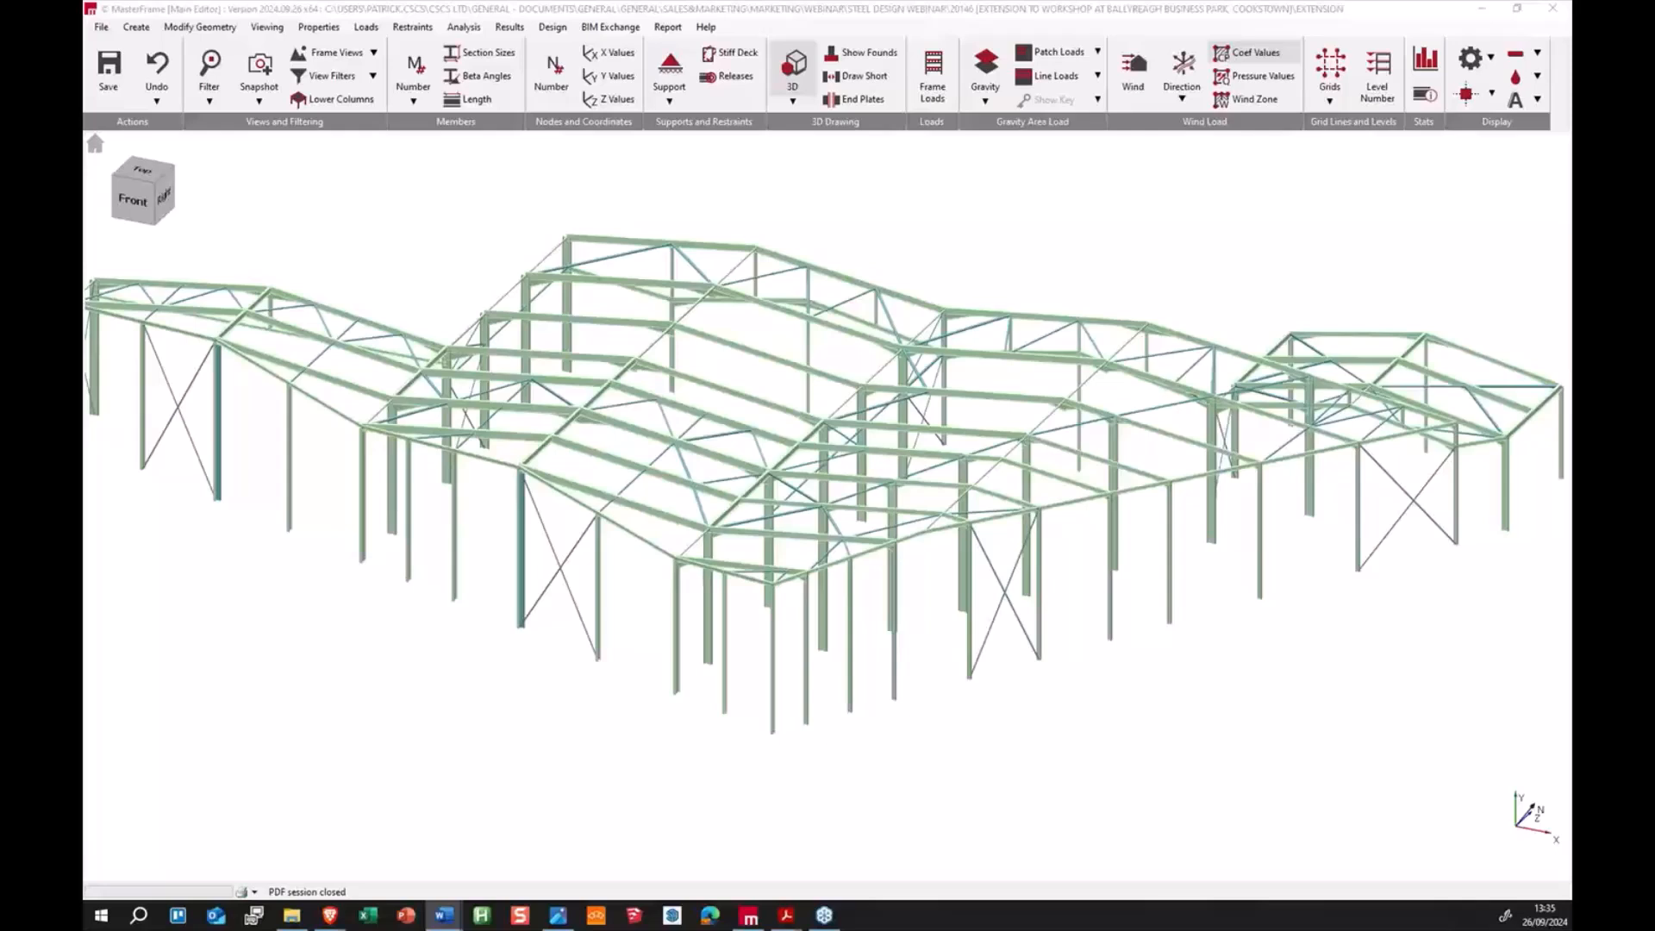
left_click(366, 27)
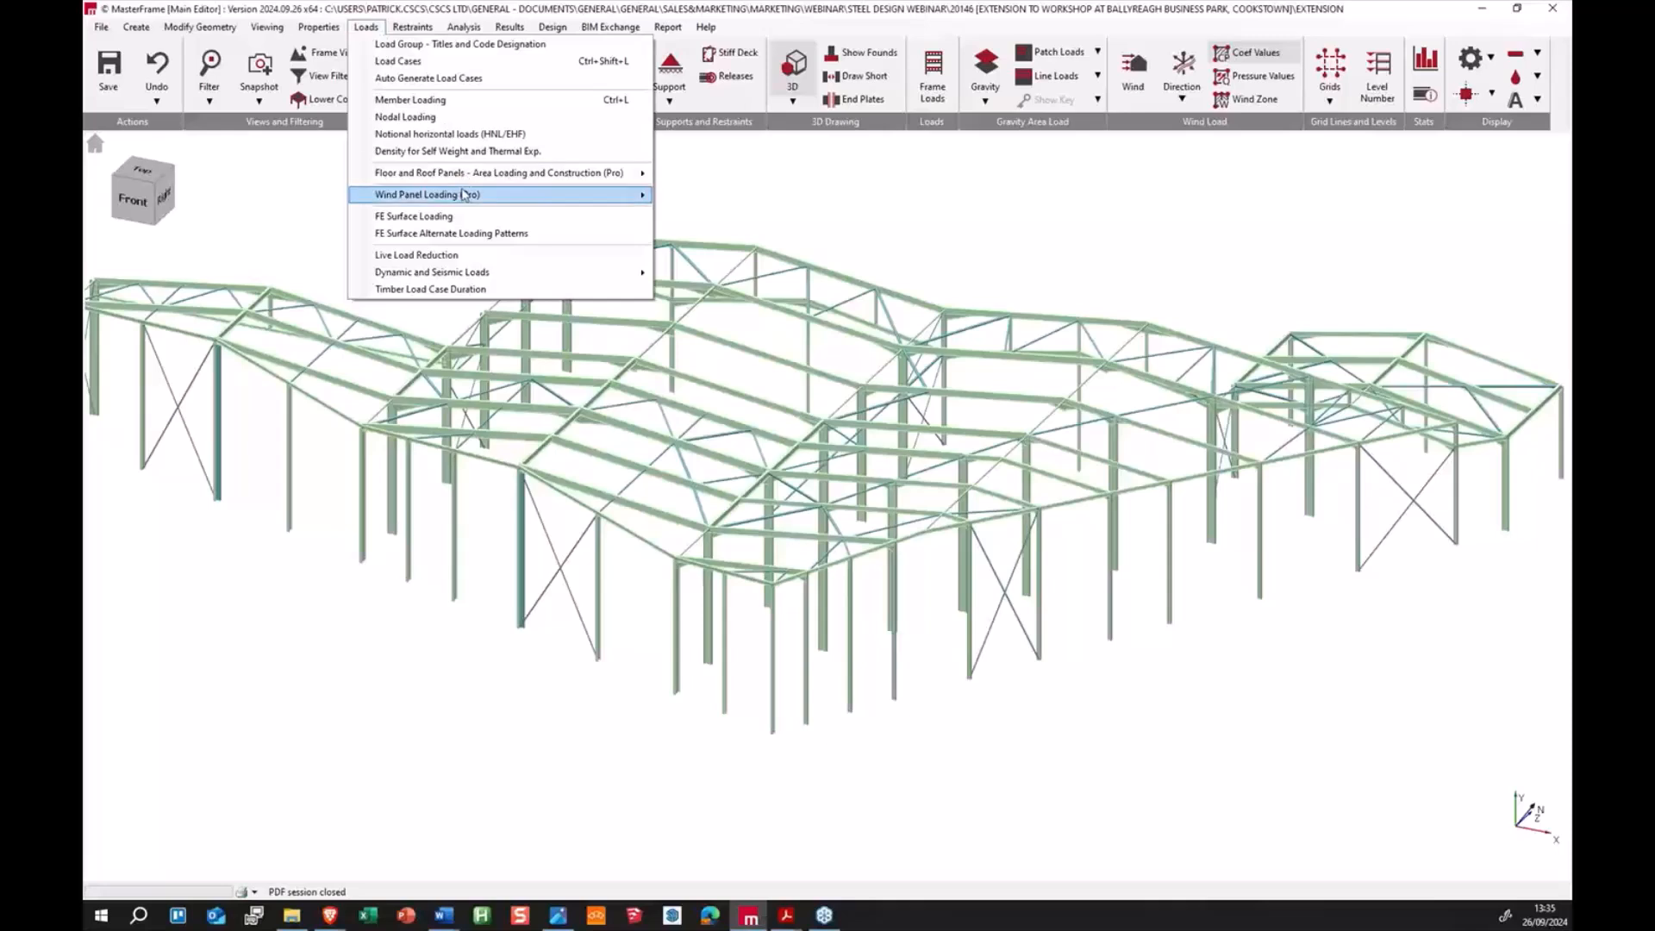
mouse_move(472, 195)
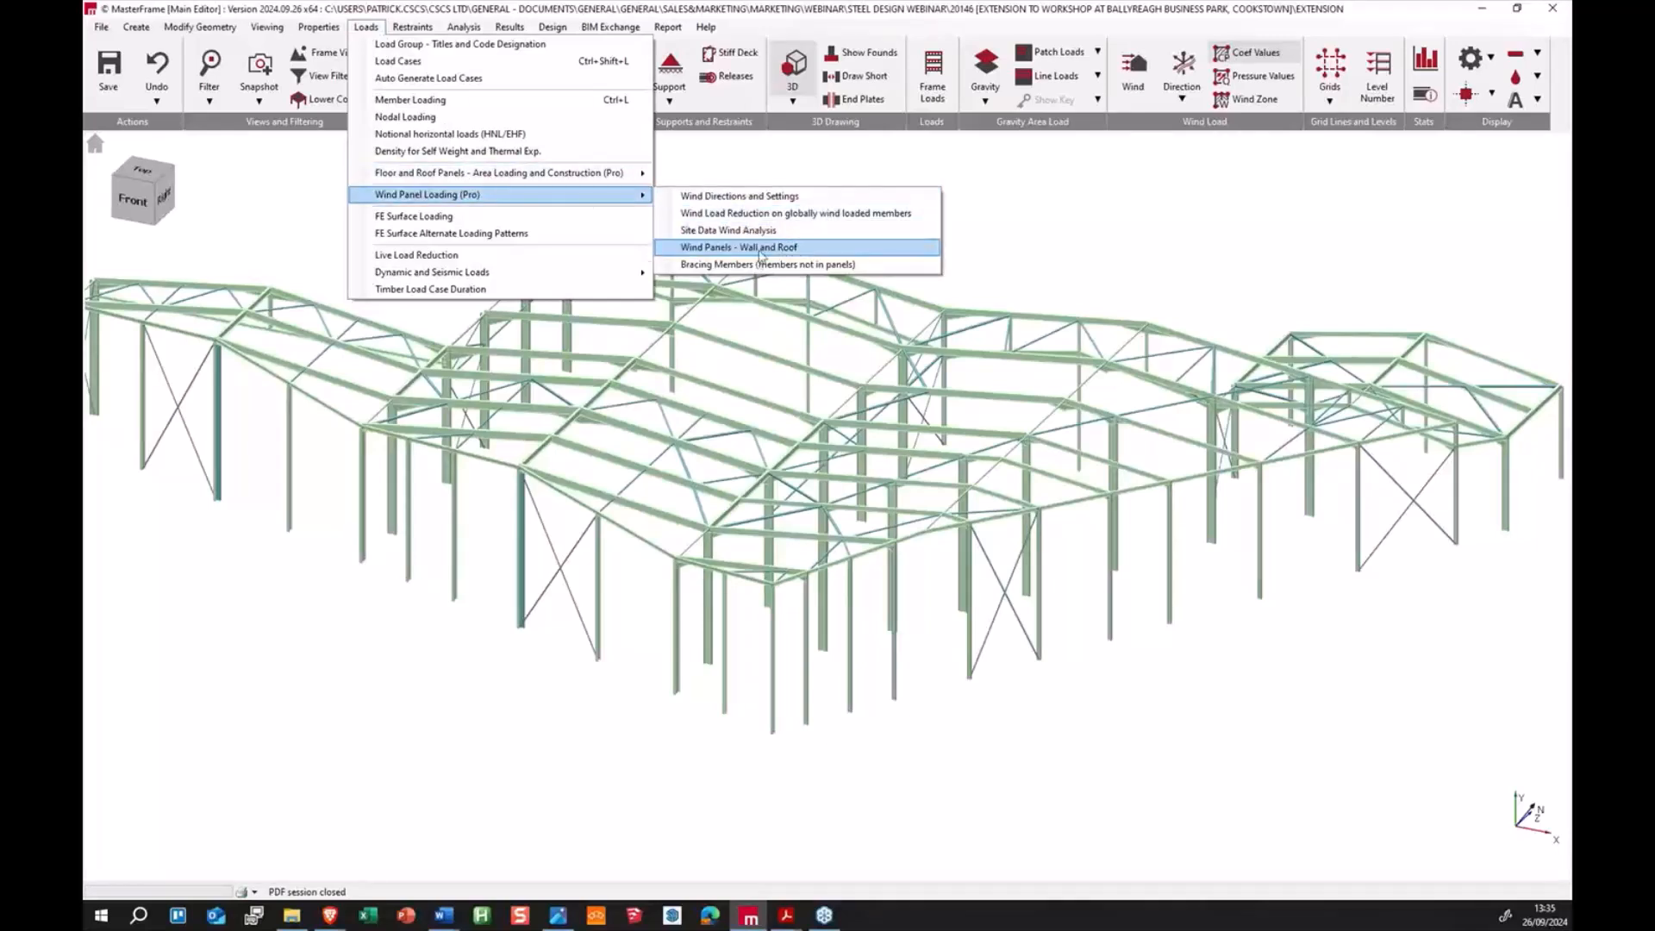
left_click(765, 248)
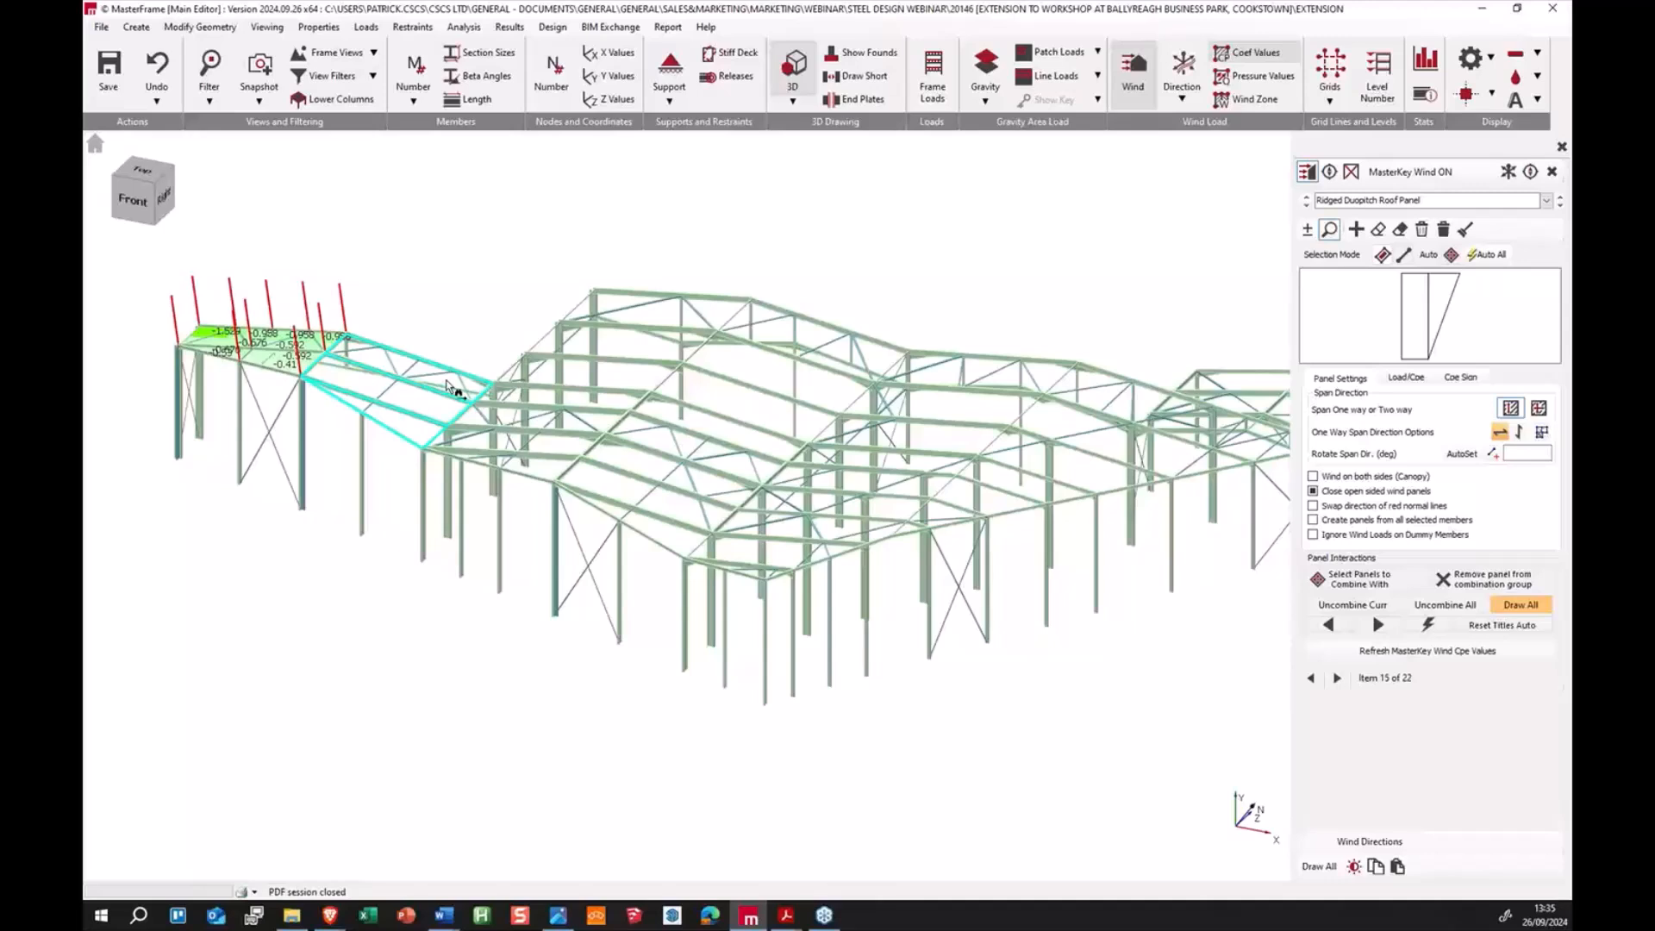
left_click(1406, 377)
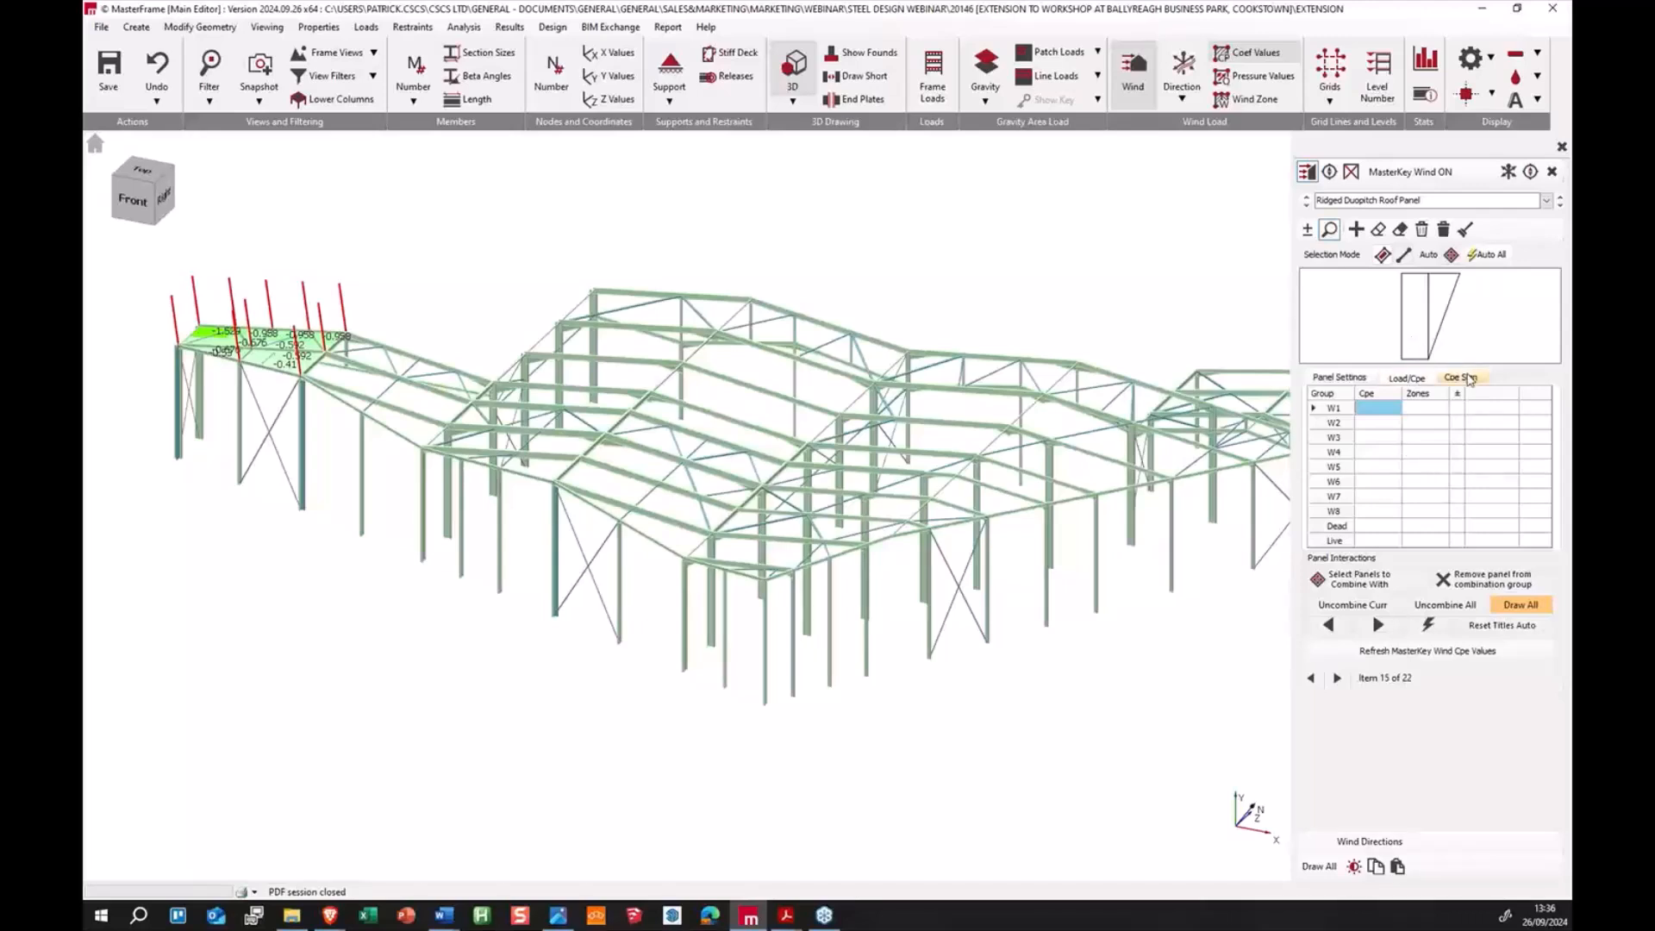
left_click(1462, 378)
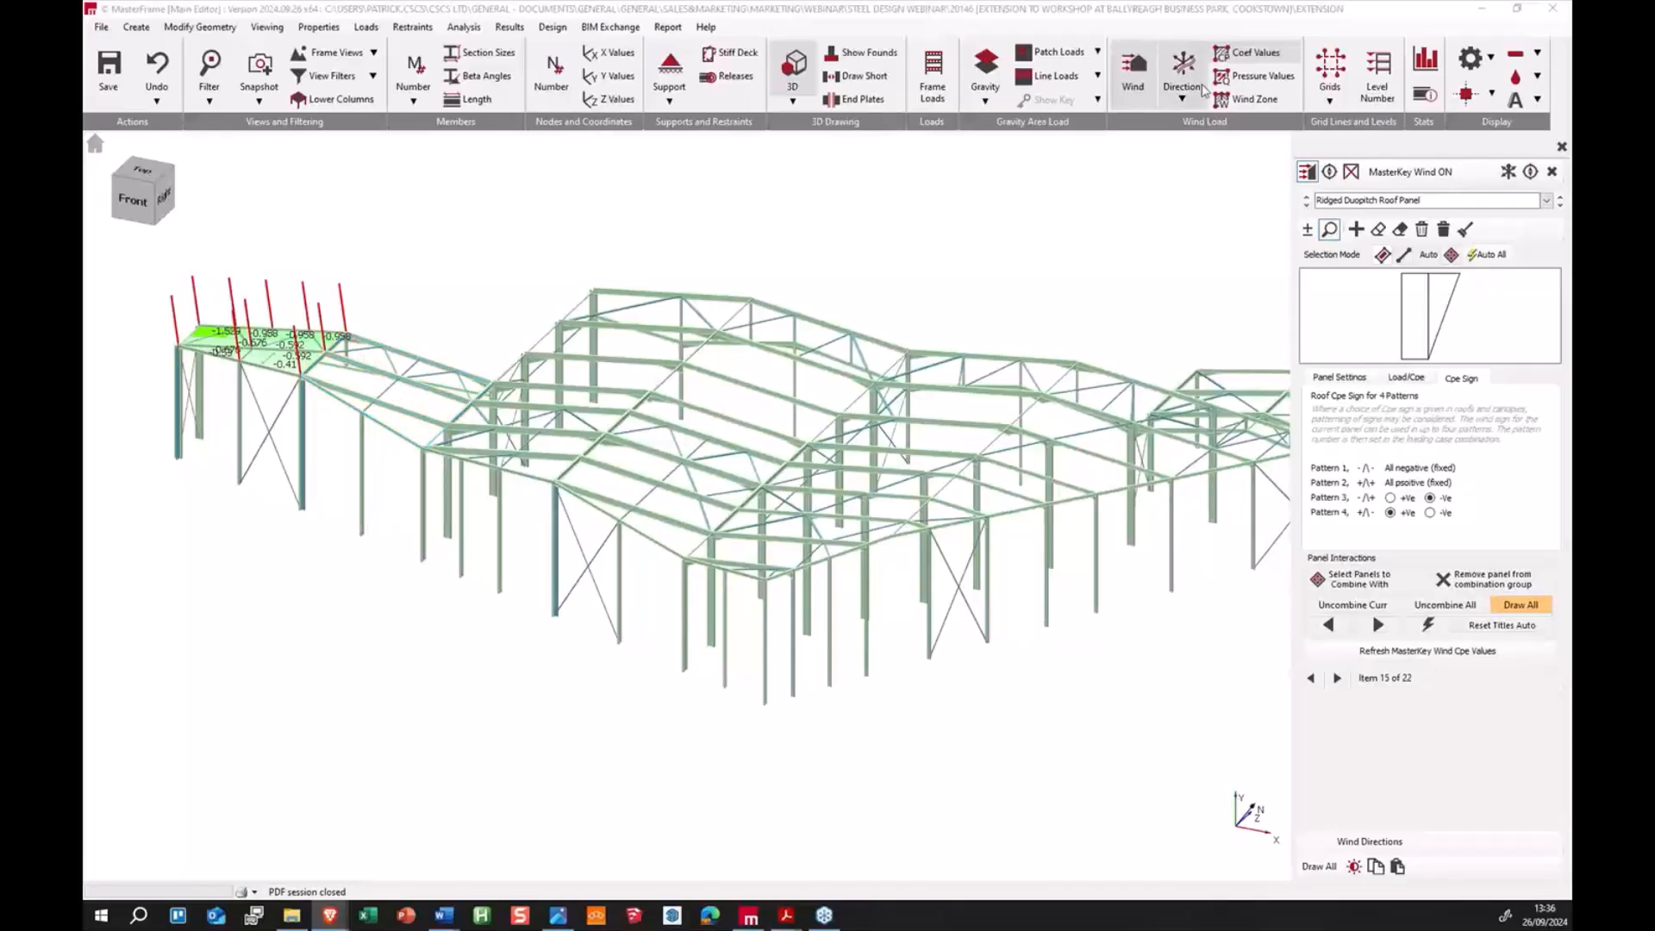
Step: Check the wind direction choices, and read the Eurocode External Wind Pressure Coefficients technical note in Brave
left_click(1182, 94)
left_click(1181, 225)
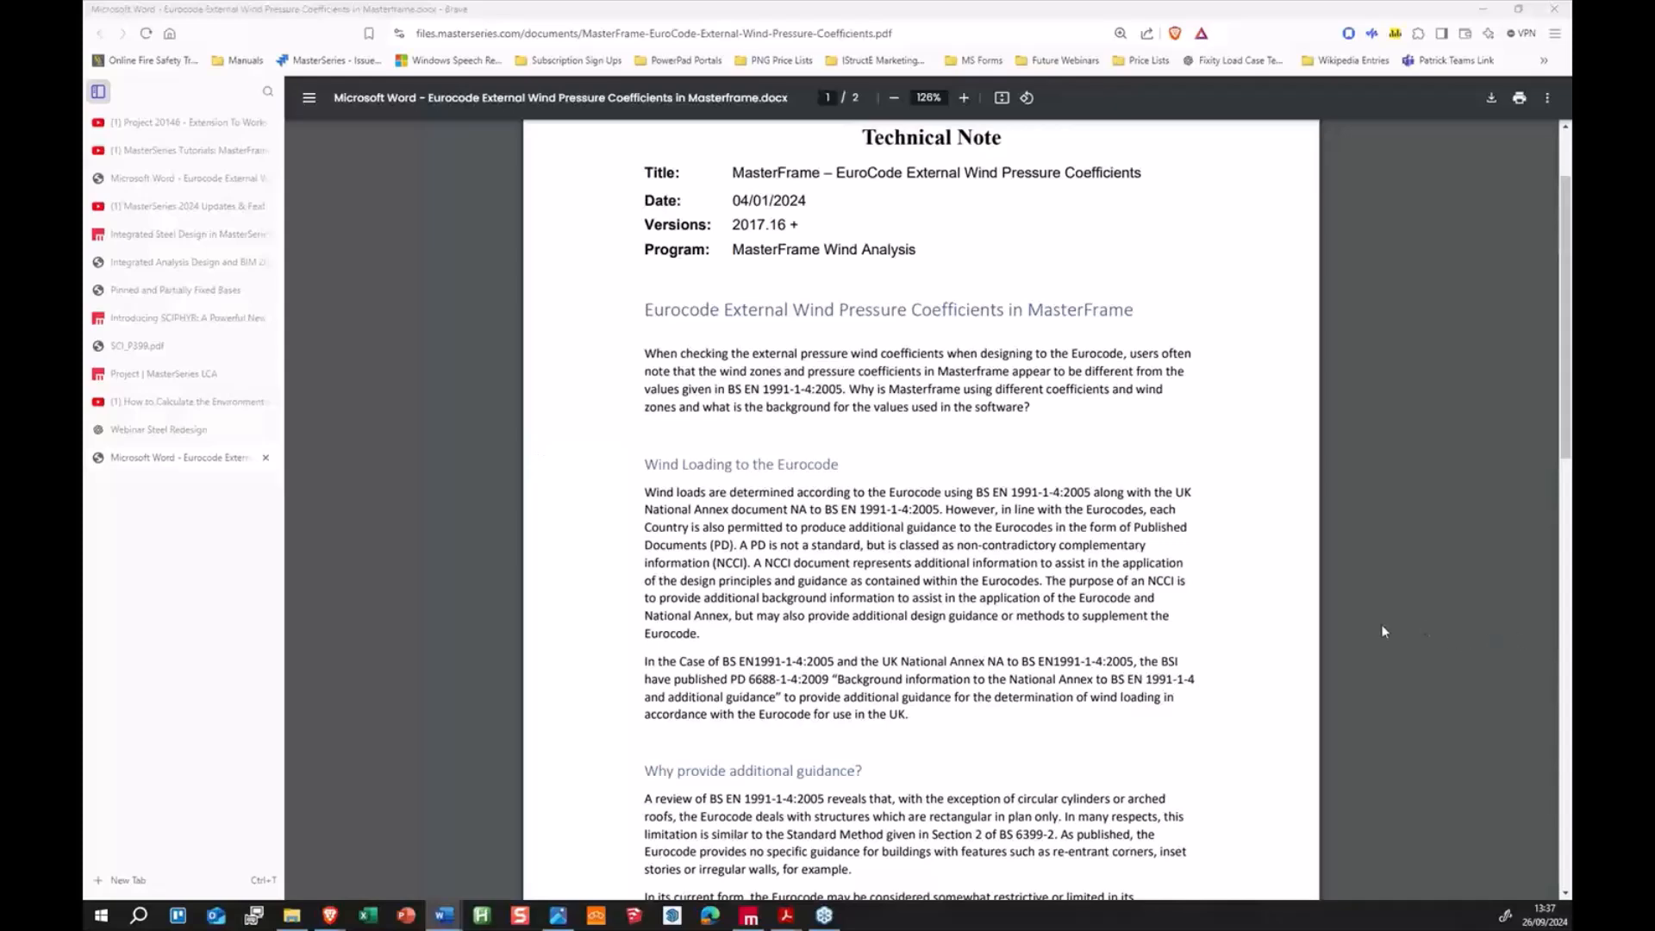
scroll(845, 682, "down", 10)
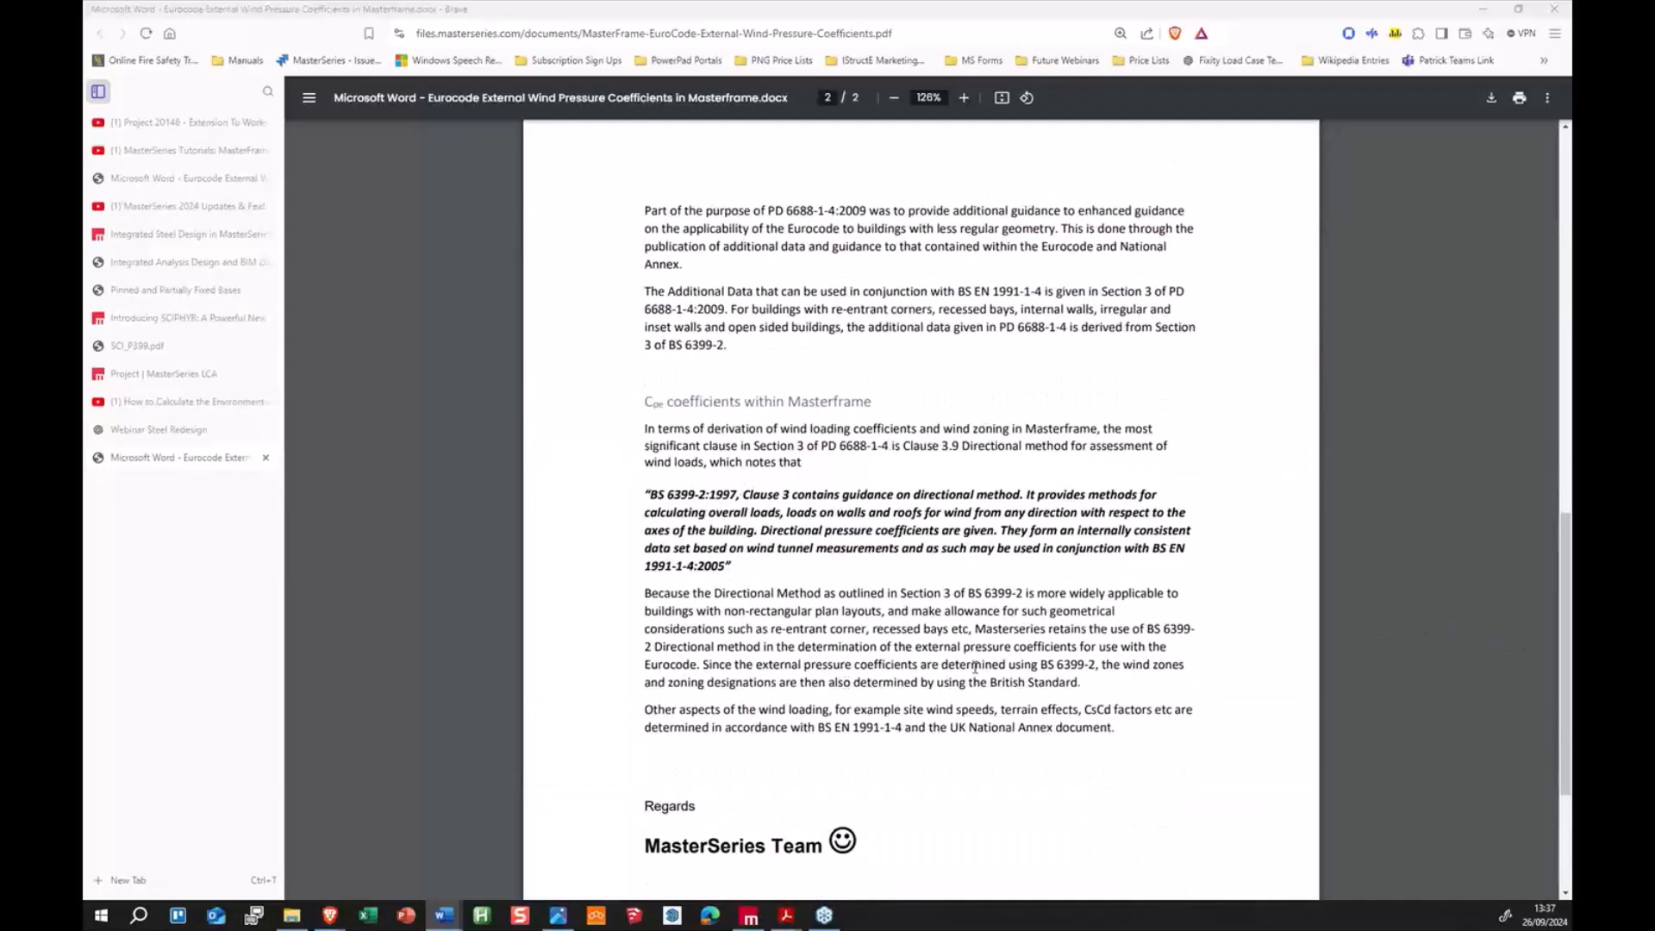
left_click_drag(746, 7, 1654, 387)
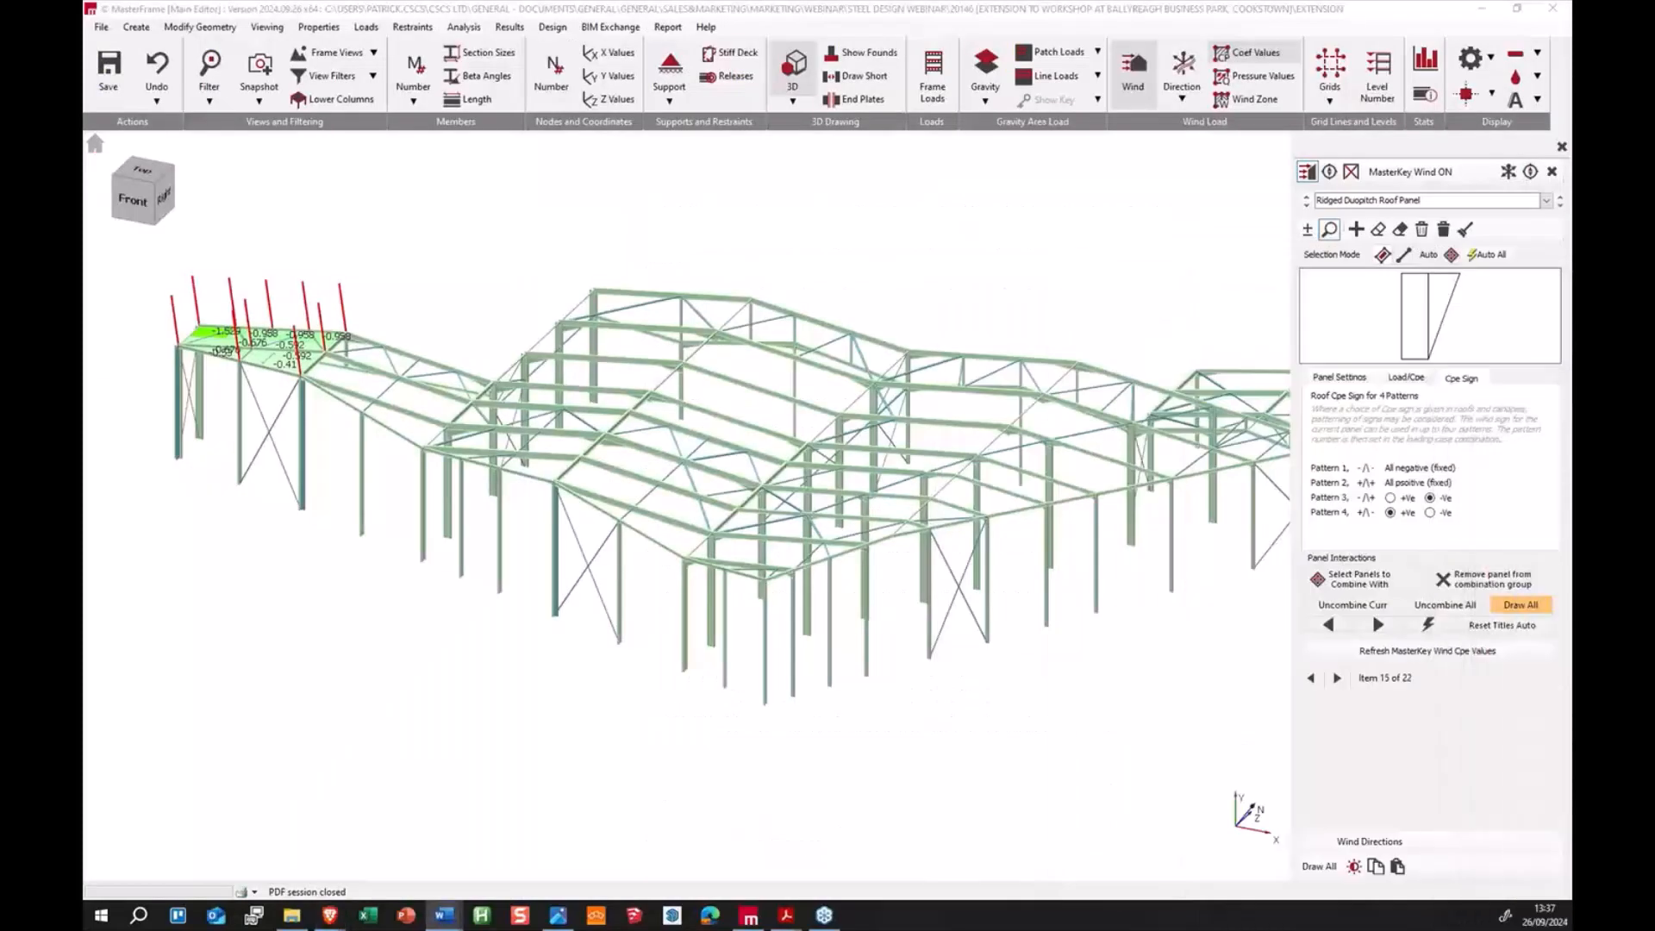
Step: Switch to the BS EN 1991-1-4 PDF and consult Table 7.4a on external pressure coefficients for duopitch roofs beside the model
left_click_drag(1570, 862, 1036, 0)
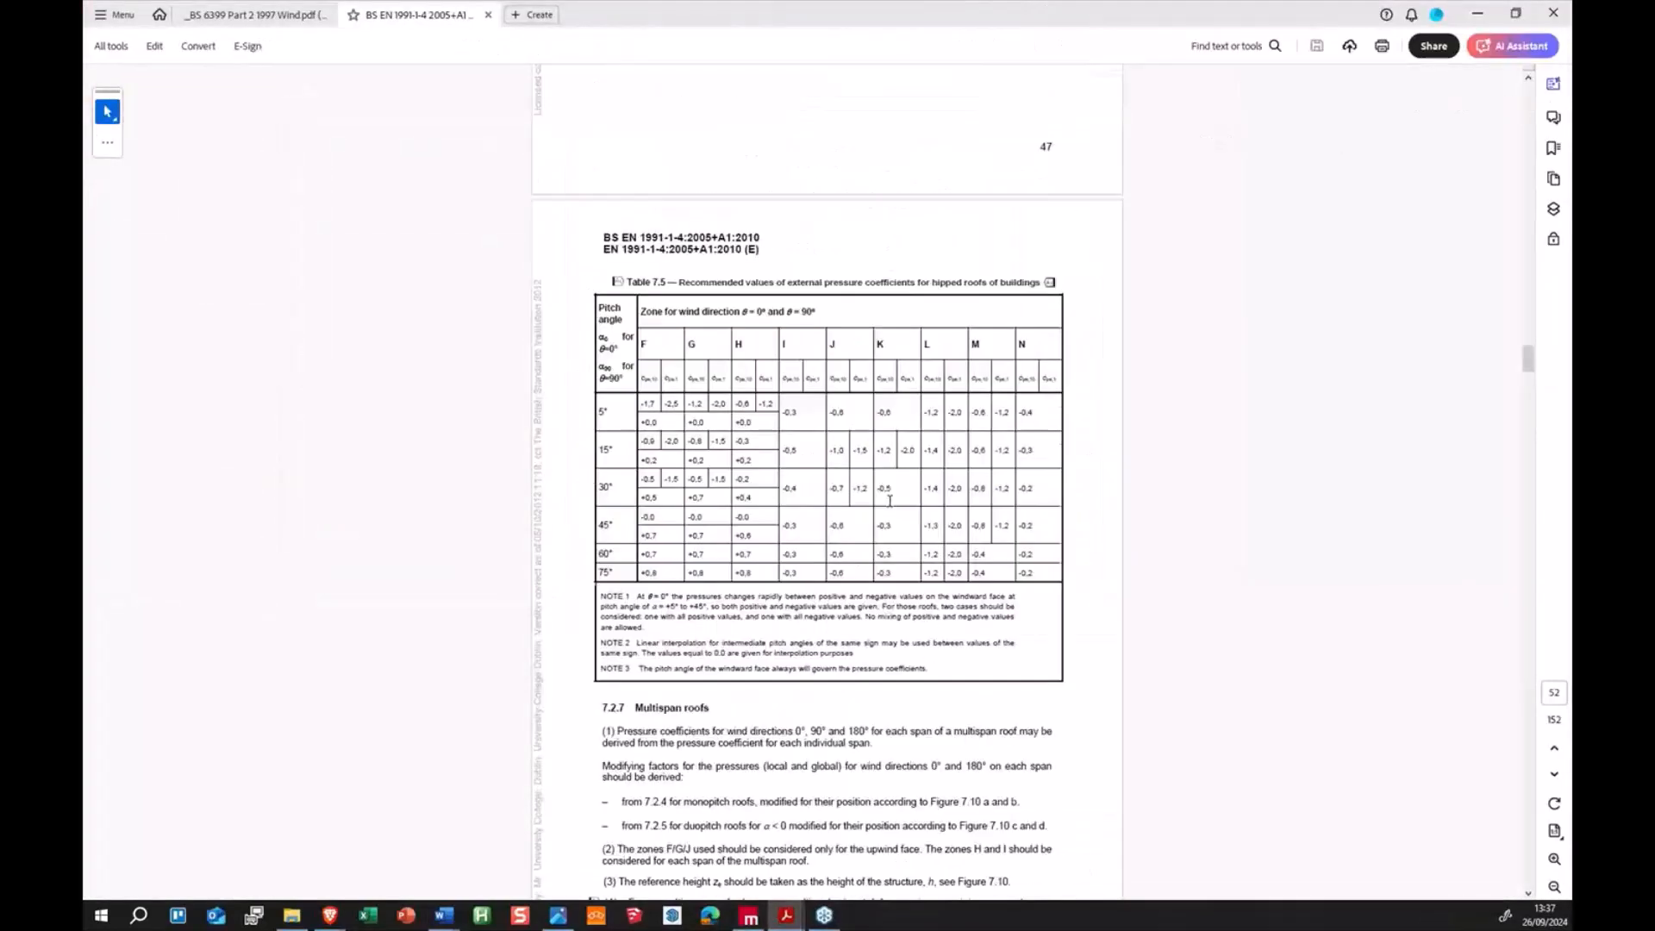
scroll(784, 561, "up", 10)
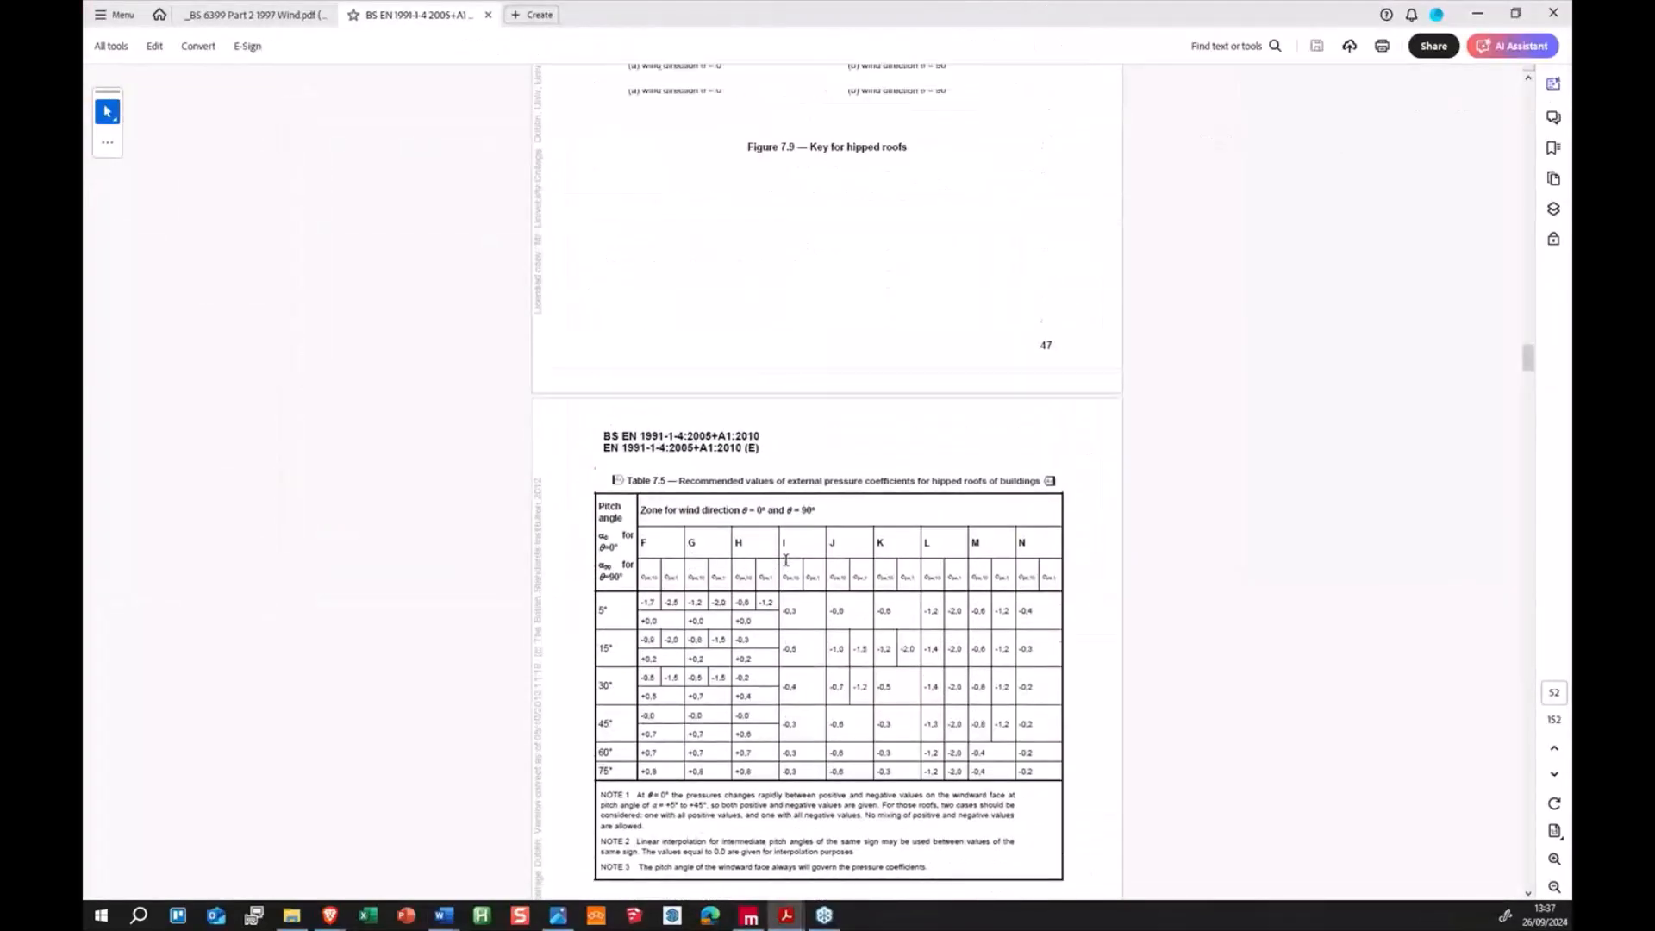
scroll(843, 681, "up", 10)
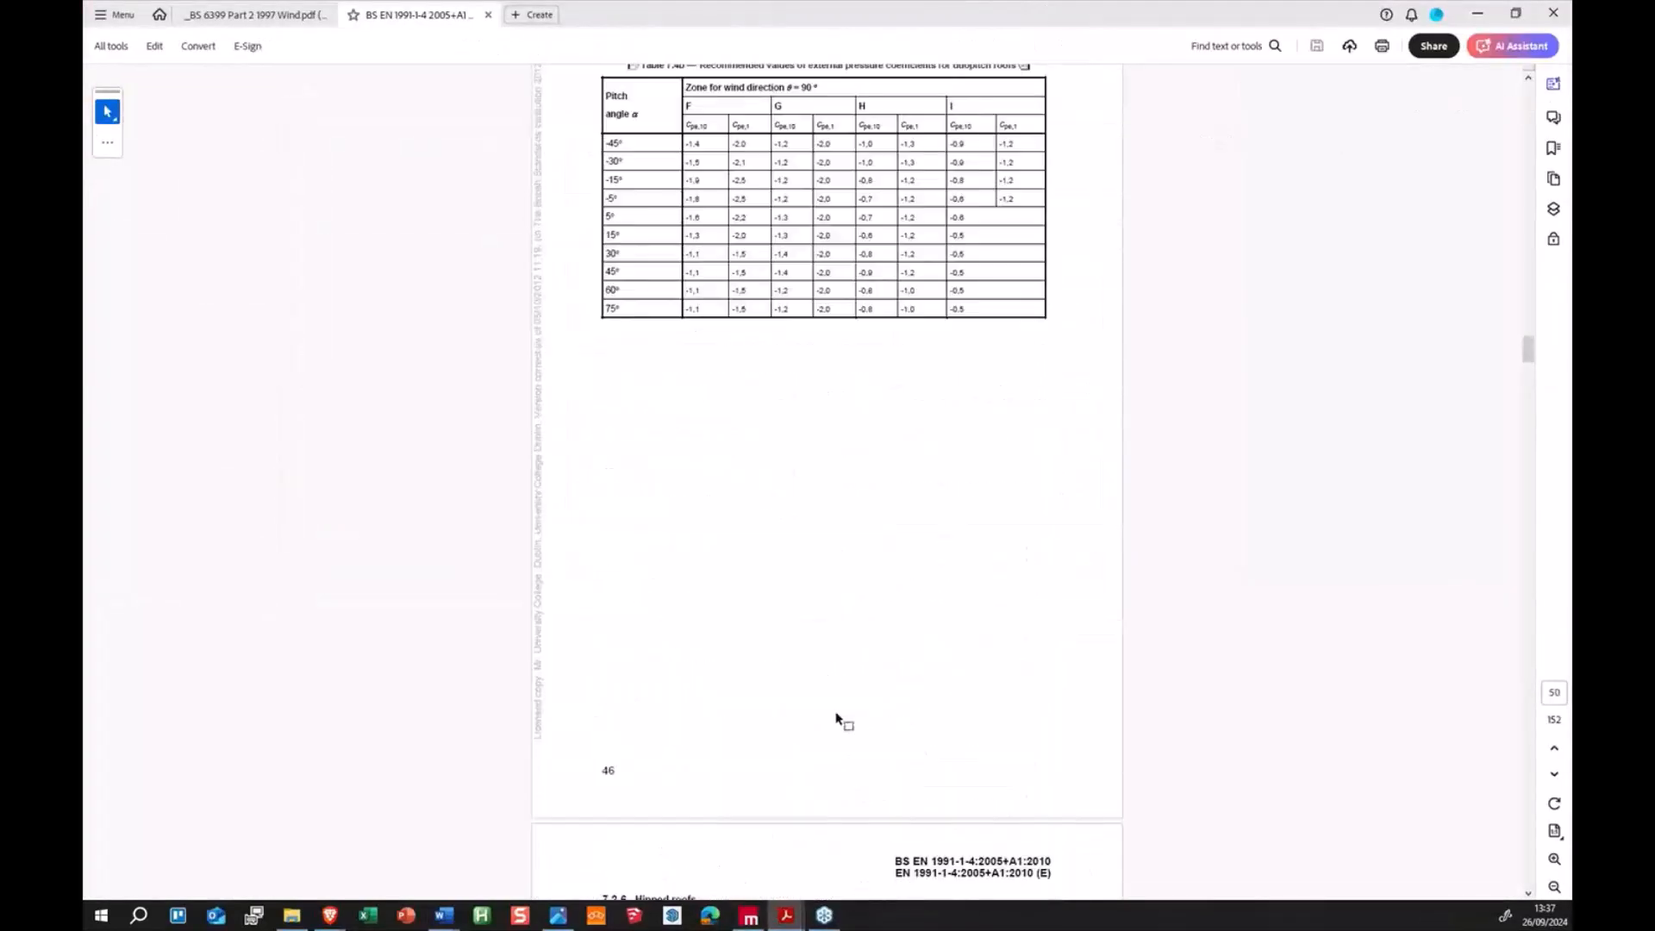
scroll(842, 720, "up", 1, "ctrl")
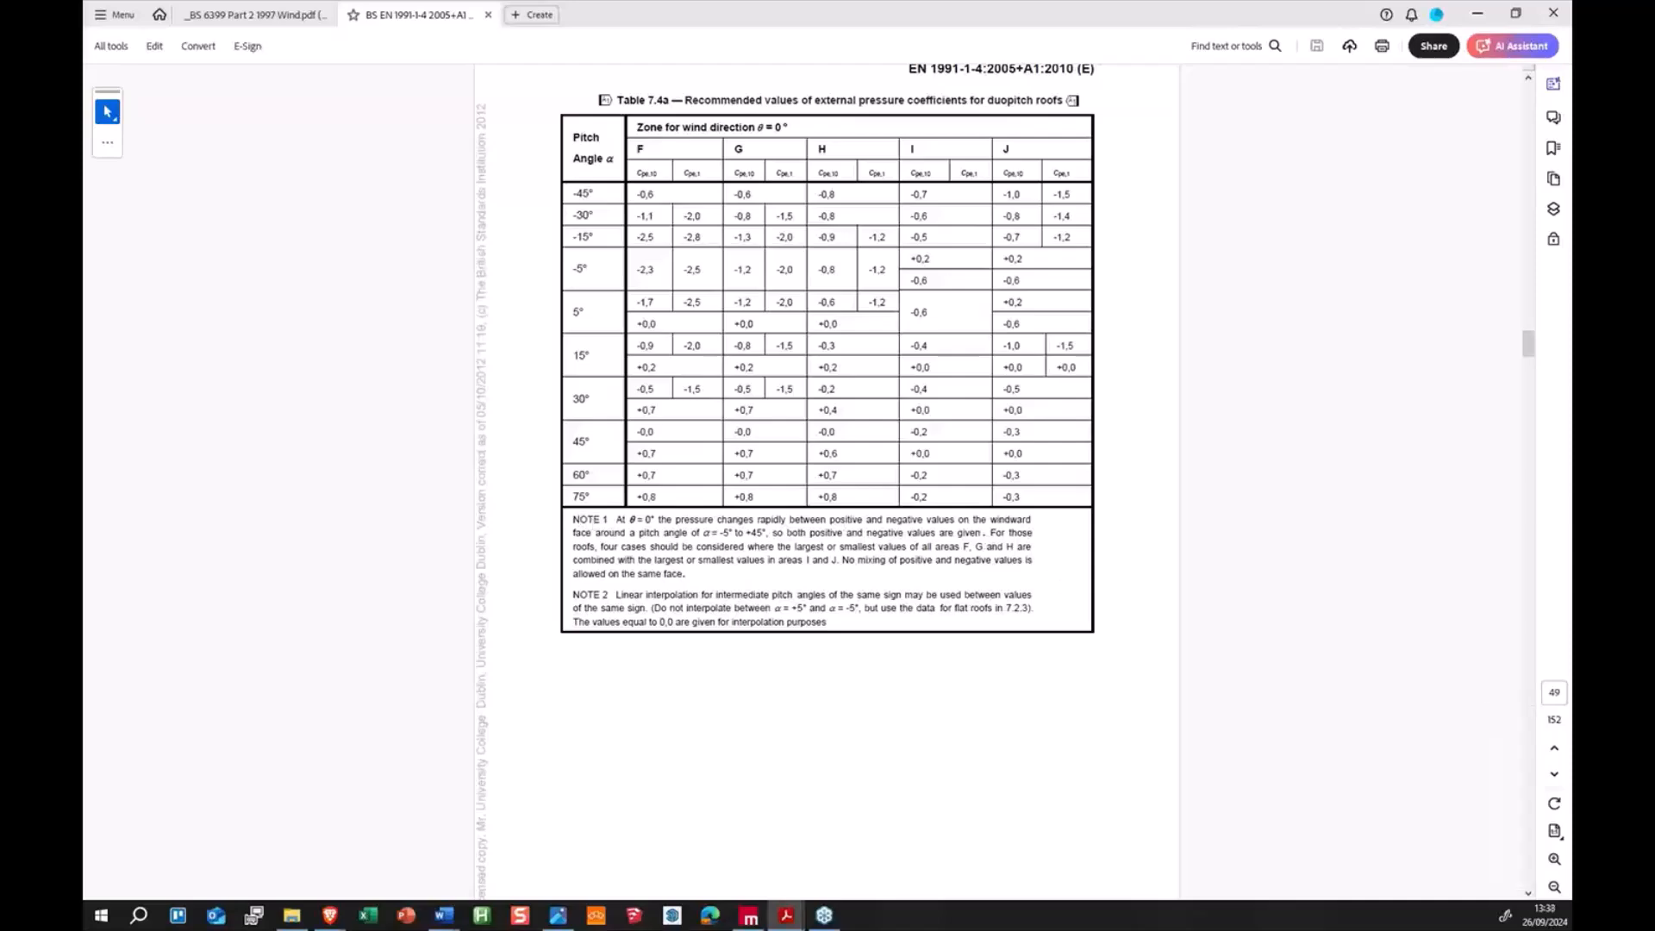
left_click_drag(1052, 29, 967, 284)
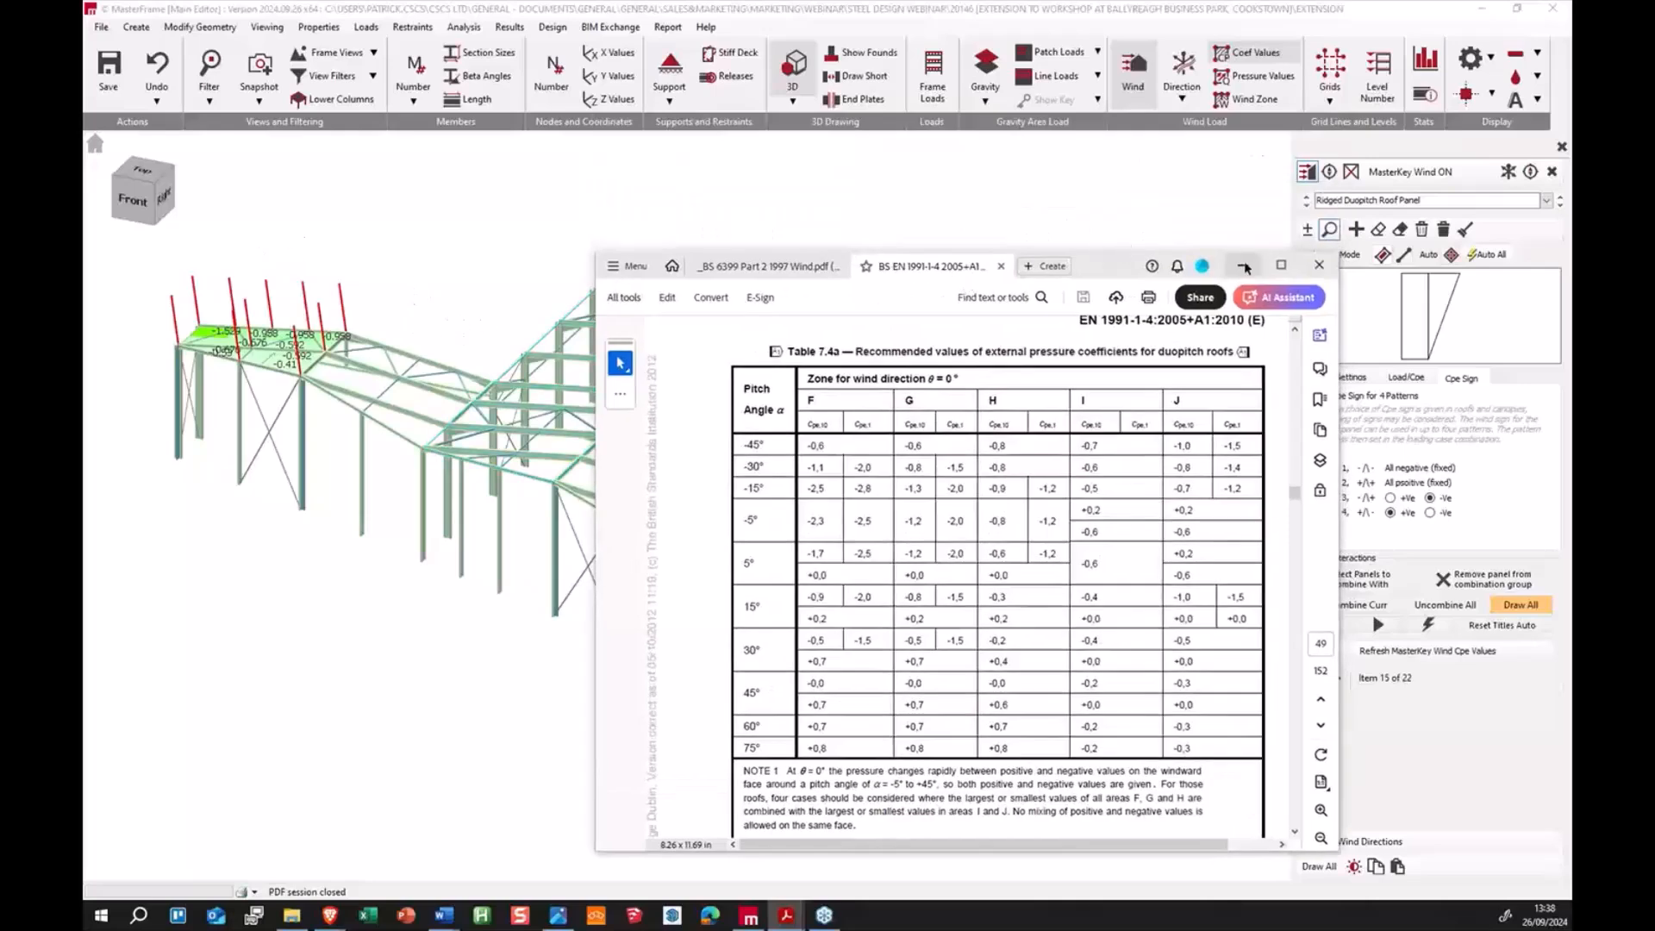
Step: Enlarge the BS EN 1991-1-4 PDF and study Table 7.4a's duopitch coefficients and NOTE 1 on combining positive and negative values
left_click(1280, 267)
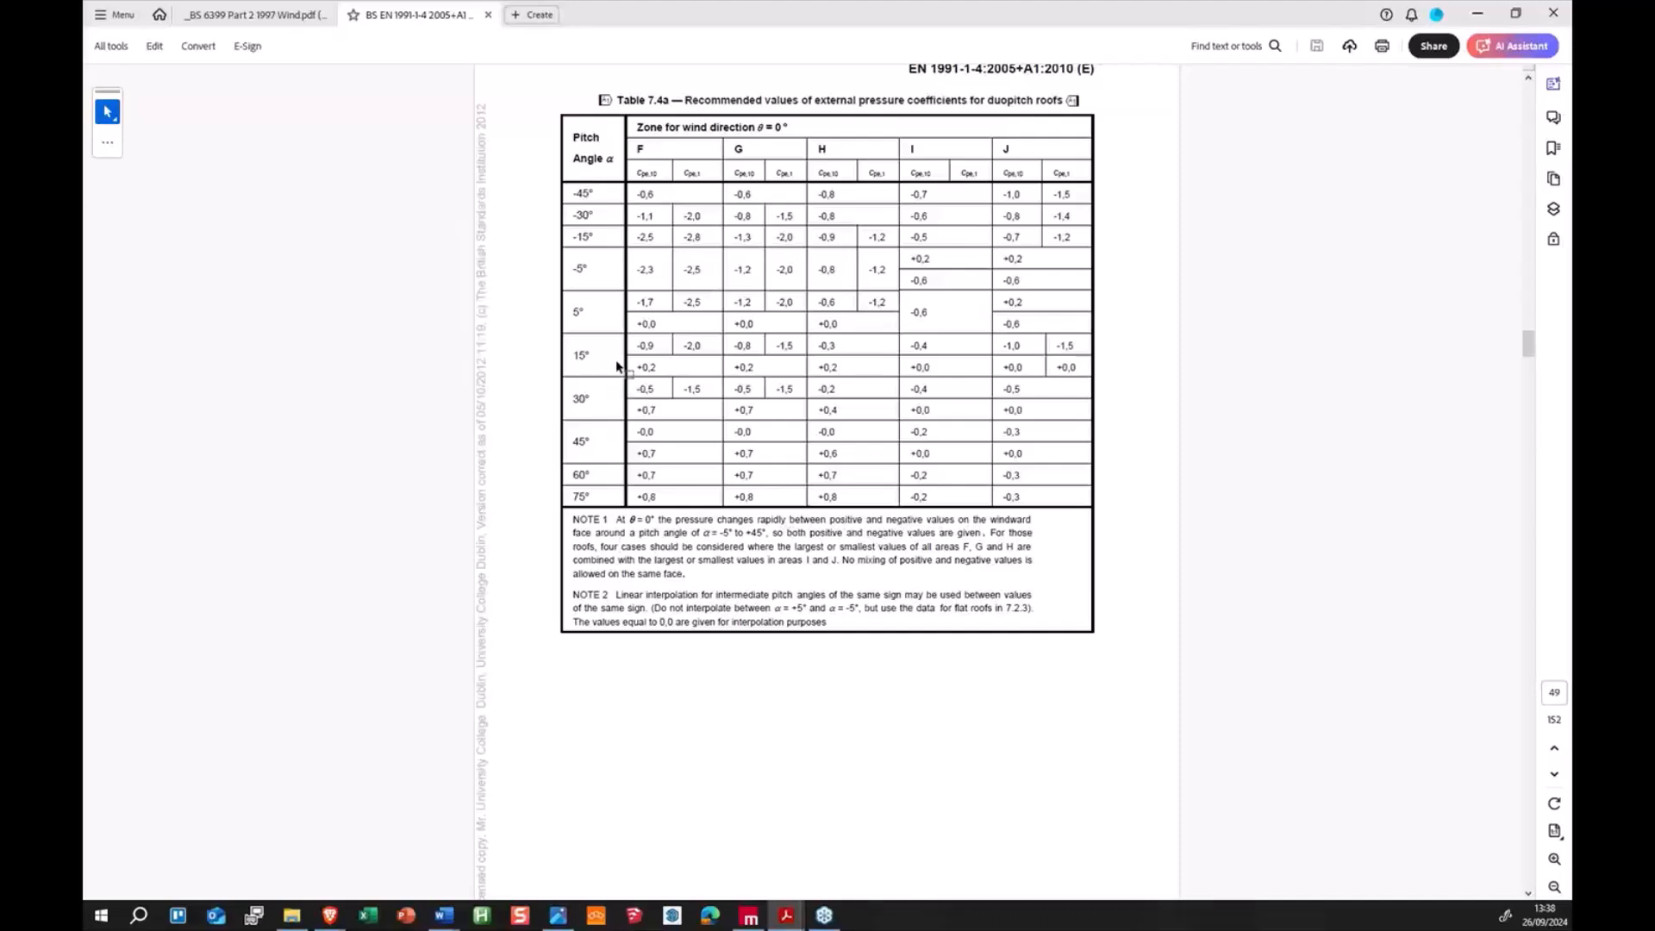
left_click_drag(572, 269, 589, 270)
left_click_drag(578, 441, 604, 444)
left_click_drag(962, 546, 1010, 547)
left_click_drag(807, 559, 837, 559)
Step: Move the standards PDF window aside so the whole frame model can be viewed
left_click_drag(1035, 15, 862, 228)
middle_click_drag(1044, 450, 773, 489)
middle_click_drag(844, 551, 901, 526)
scroll(884, 605, "down", 1)
left_click_drag(1129, 226, 914, 3)
left_click_drag(913, 14, 1570, 337)
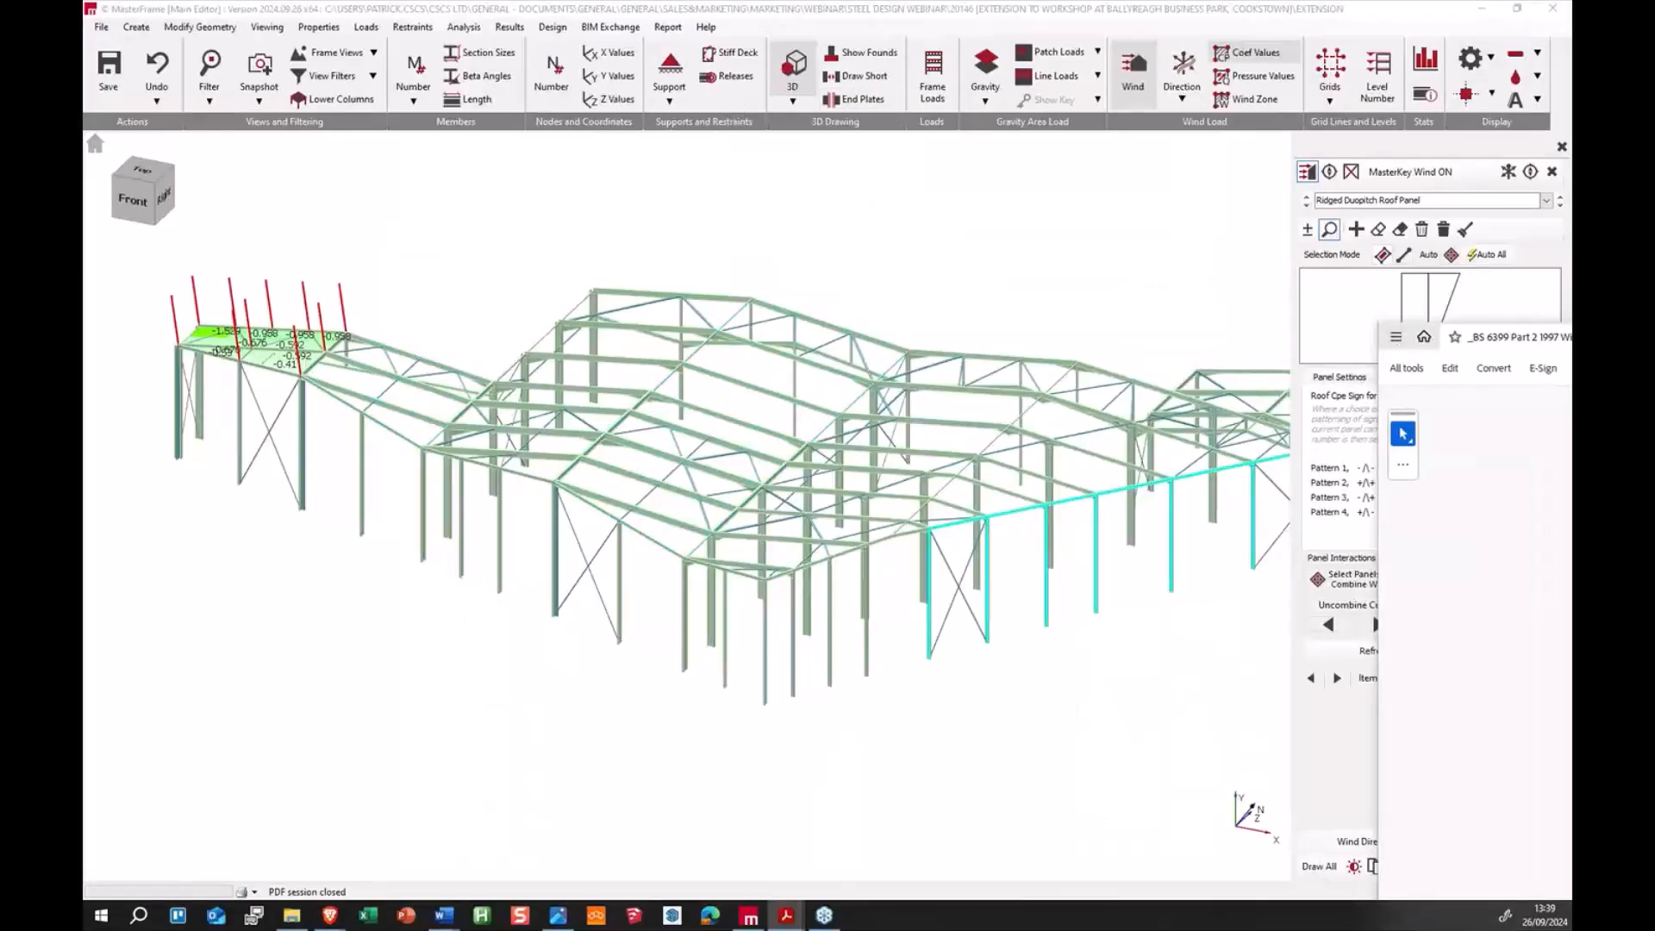
Step: Consult Tables 34 and 35 on pitched roof pressure coefficients in the enlarged BS 6399 Part 2 PDF, and minimise the document
double_click(1434, 337)
left_click_drag(566, 621, 599, 624)
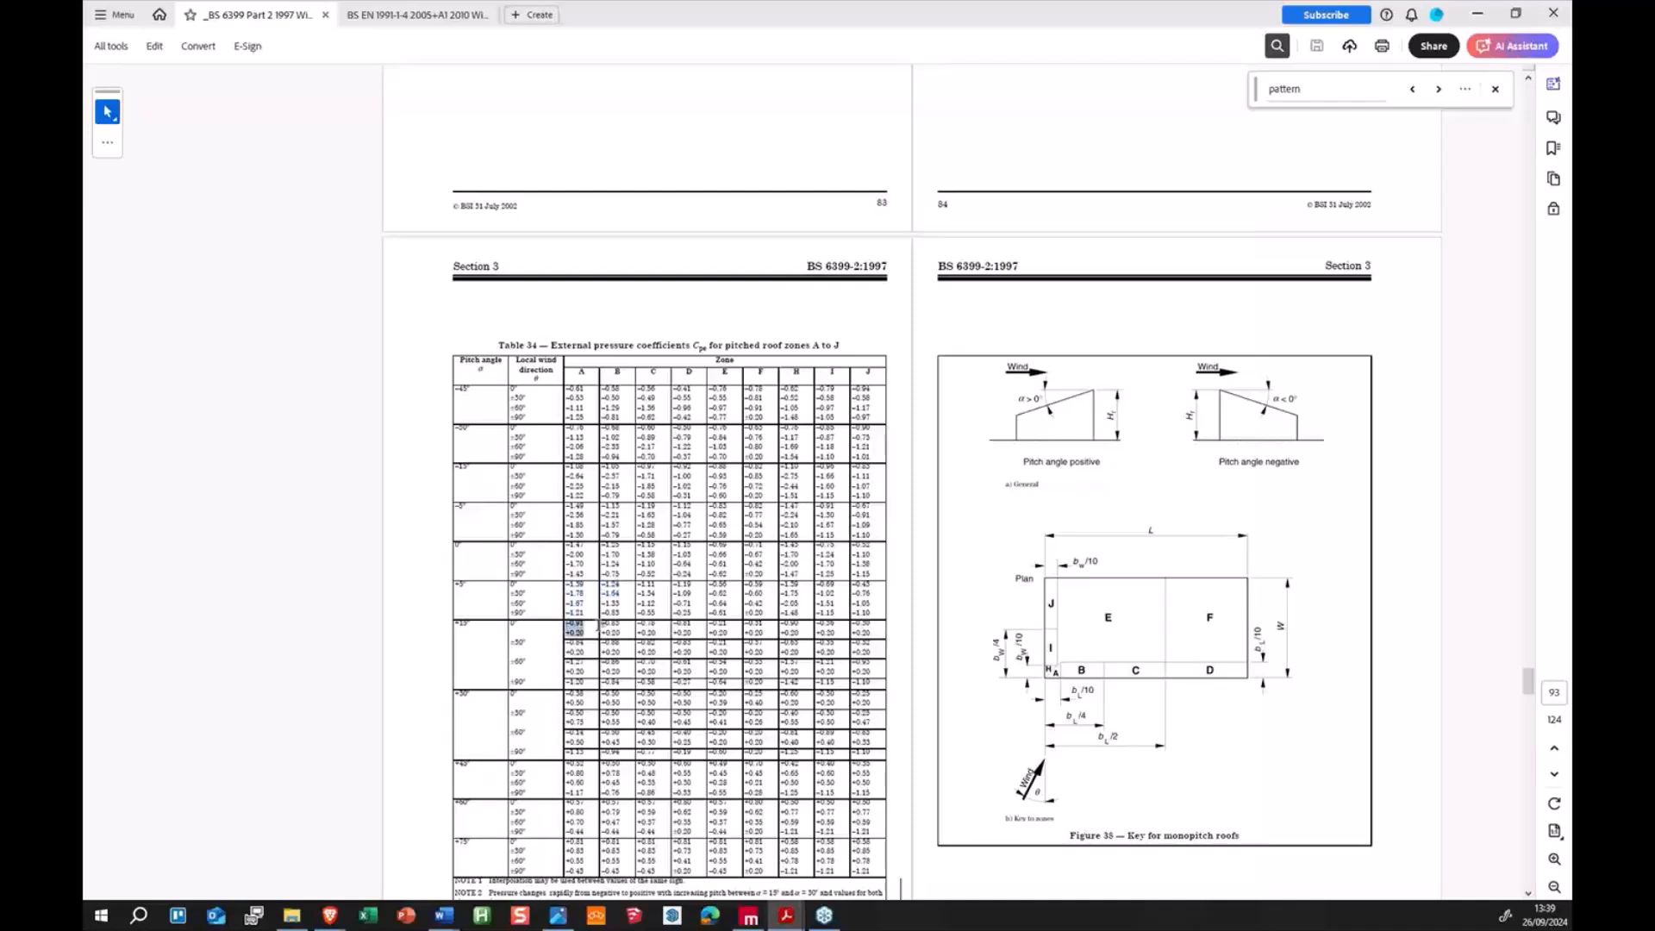
left_click(652, 633)
scroll(990, 476, "down", 10)
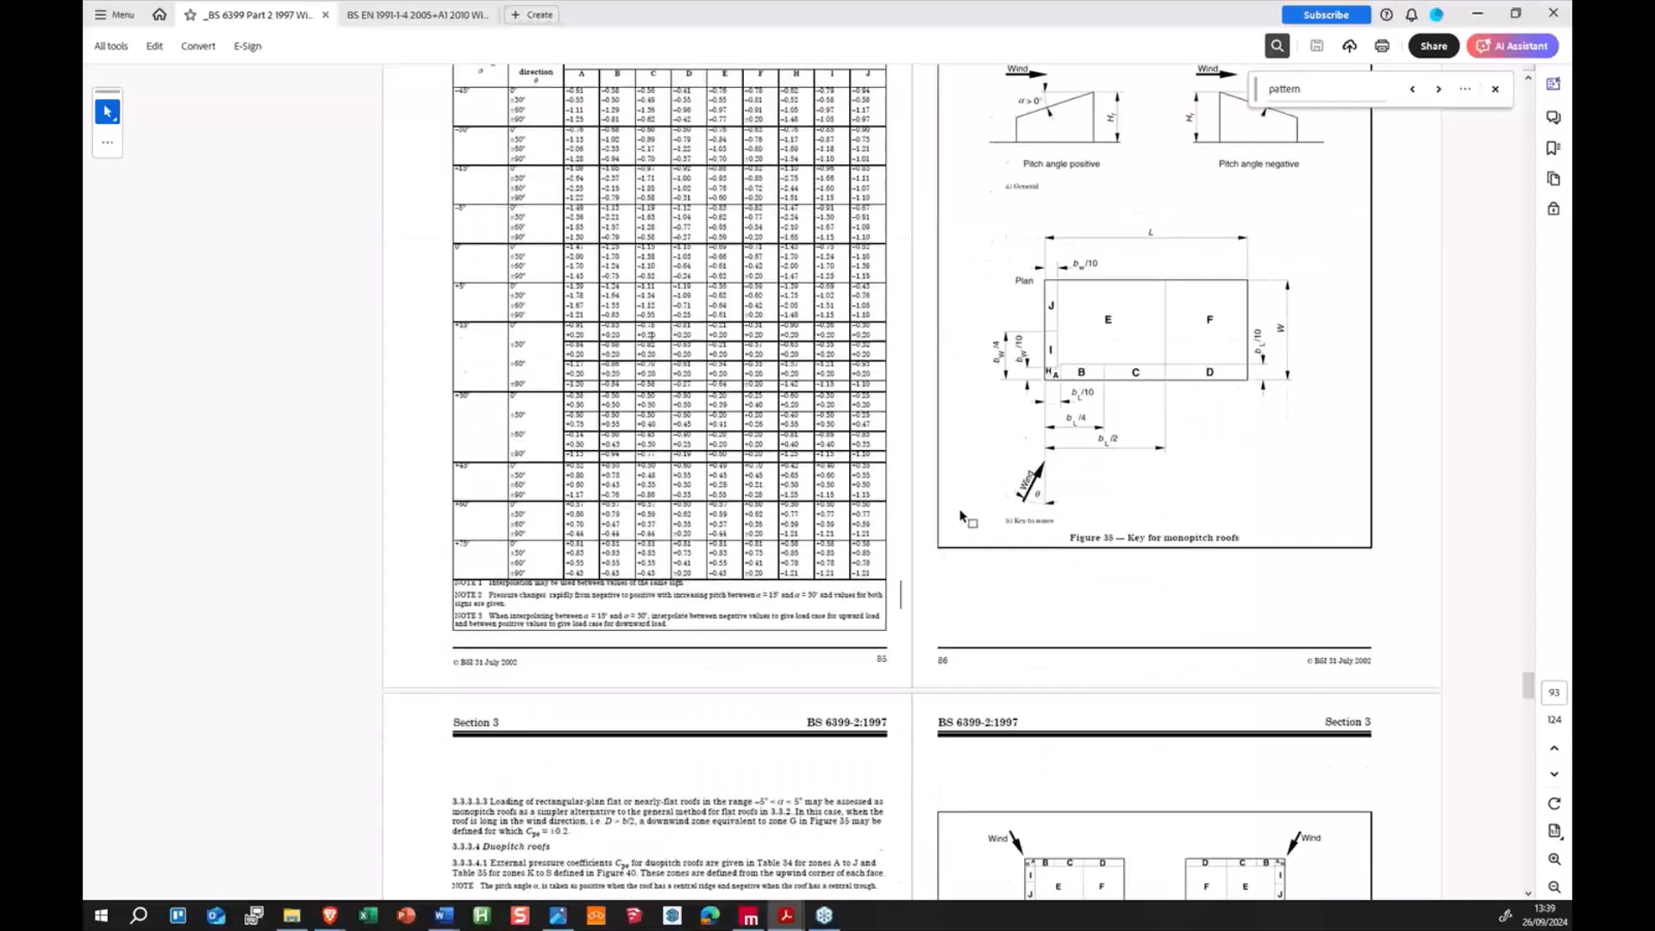
scroll(965, 648, "down", 8)
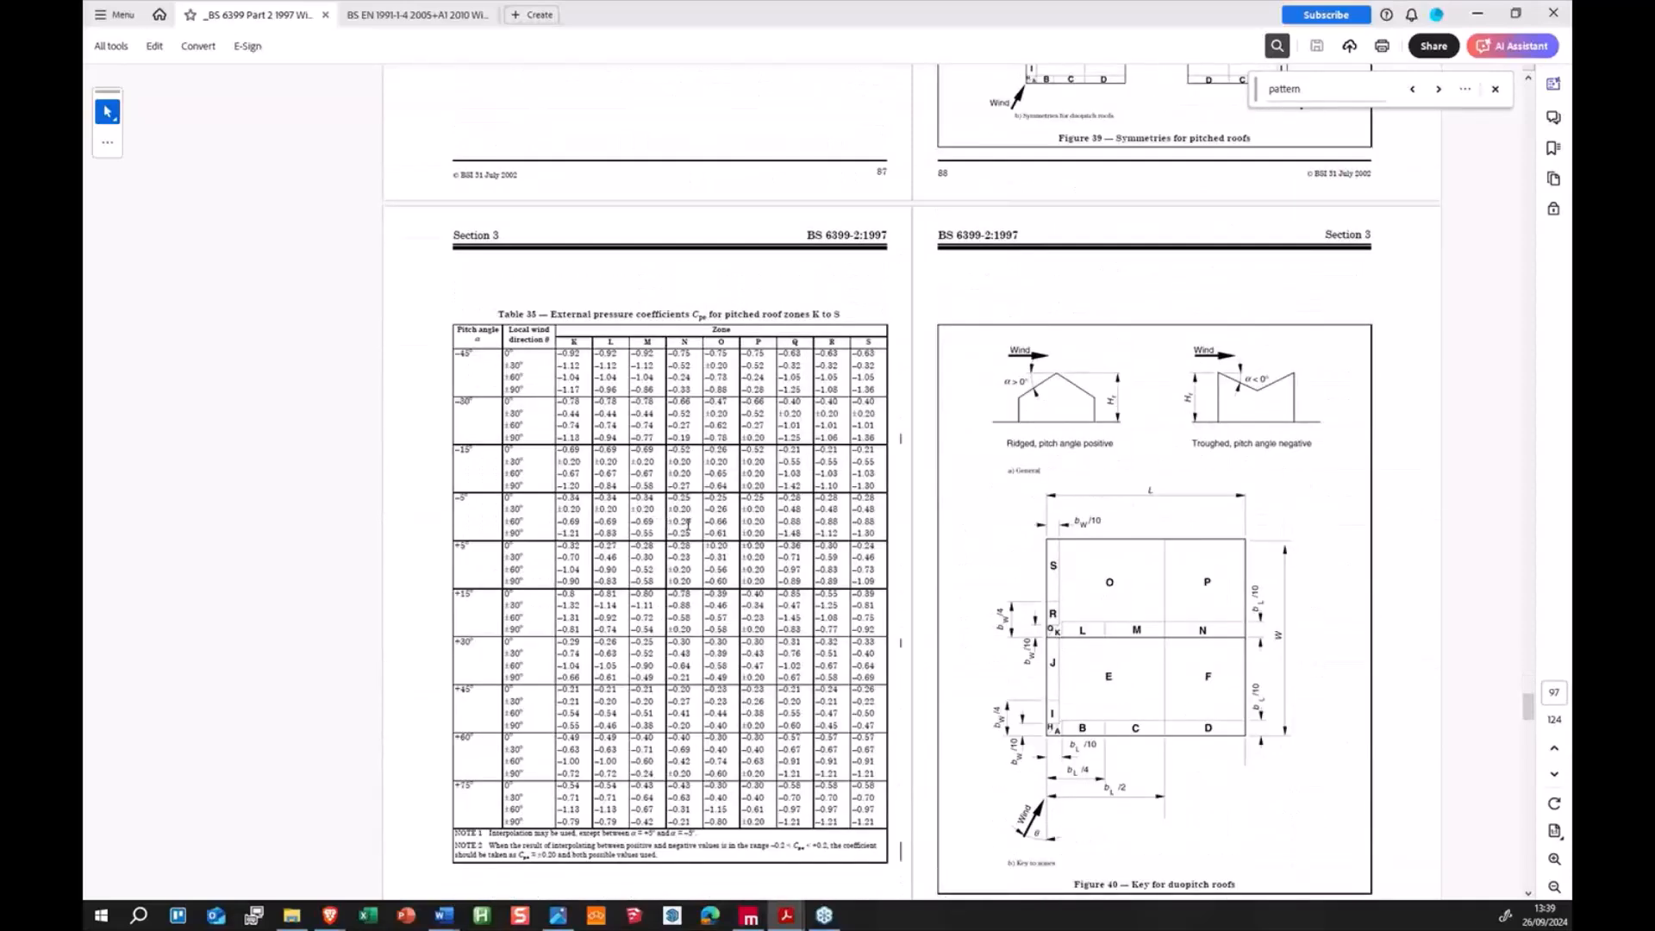
left_click(1476, 13)
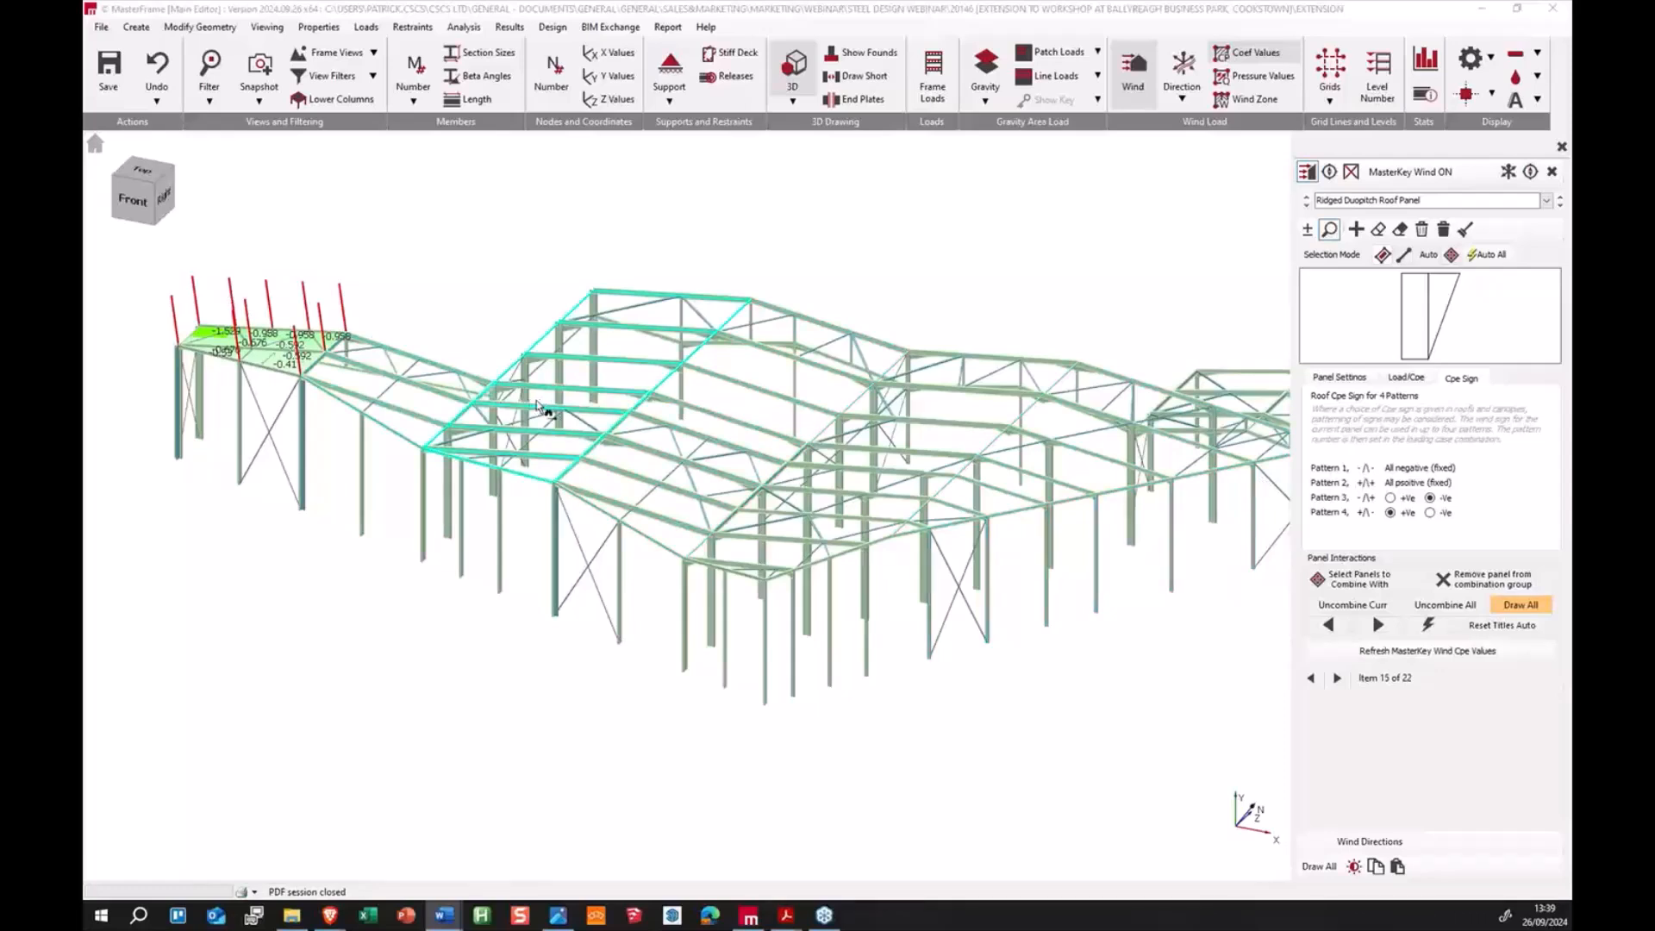
Step: Inspect the duopitch and monopitch roof panels across the frame, checking each one's Cpe sign settings for patterns 3 and 4
left_click(566, 402)
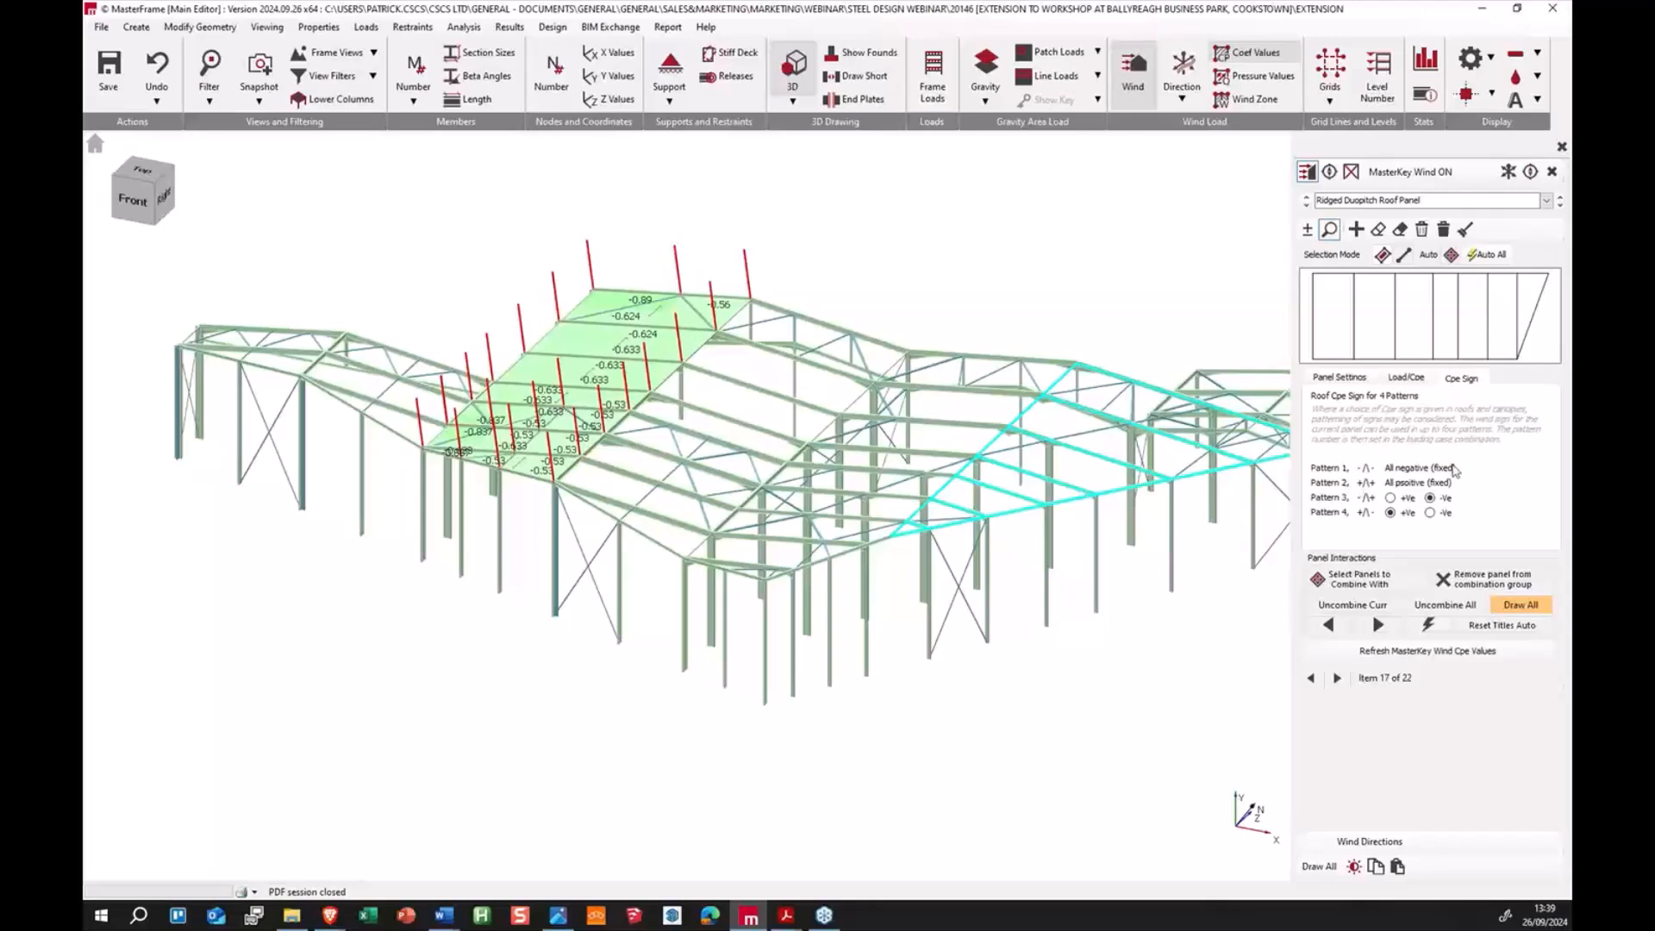
left_click(1429, 498)
left_click(303, 353)
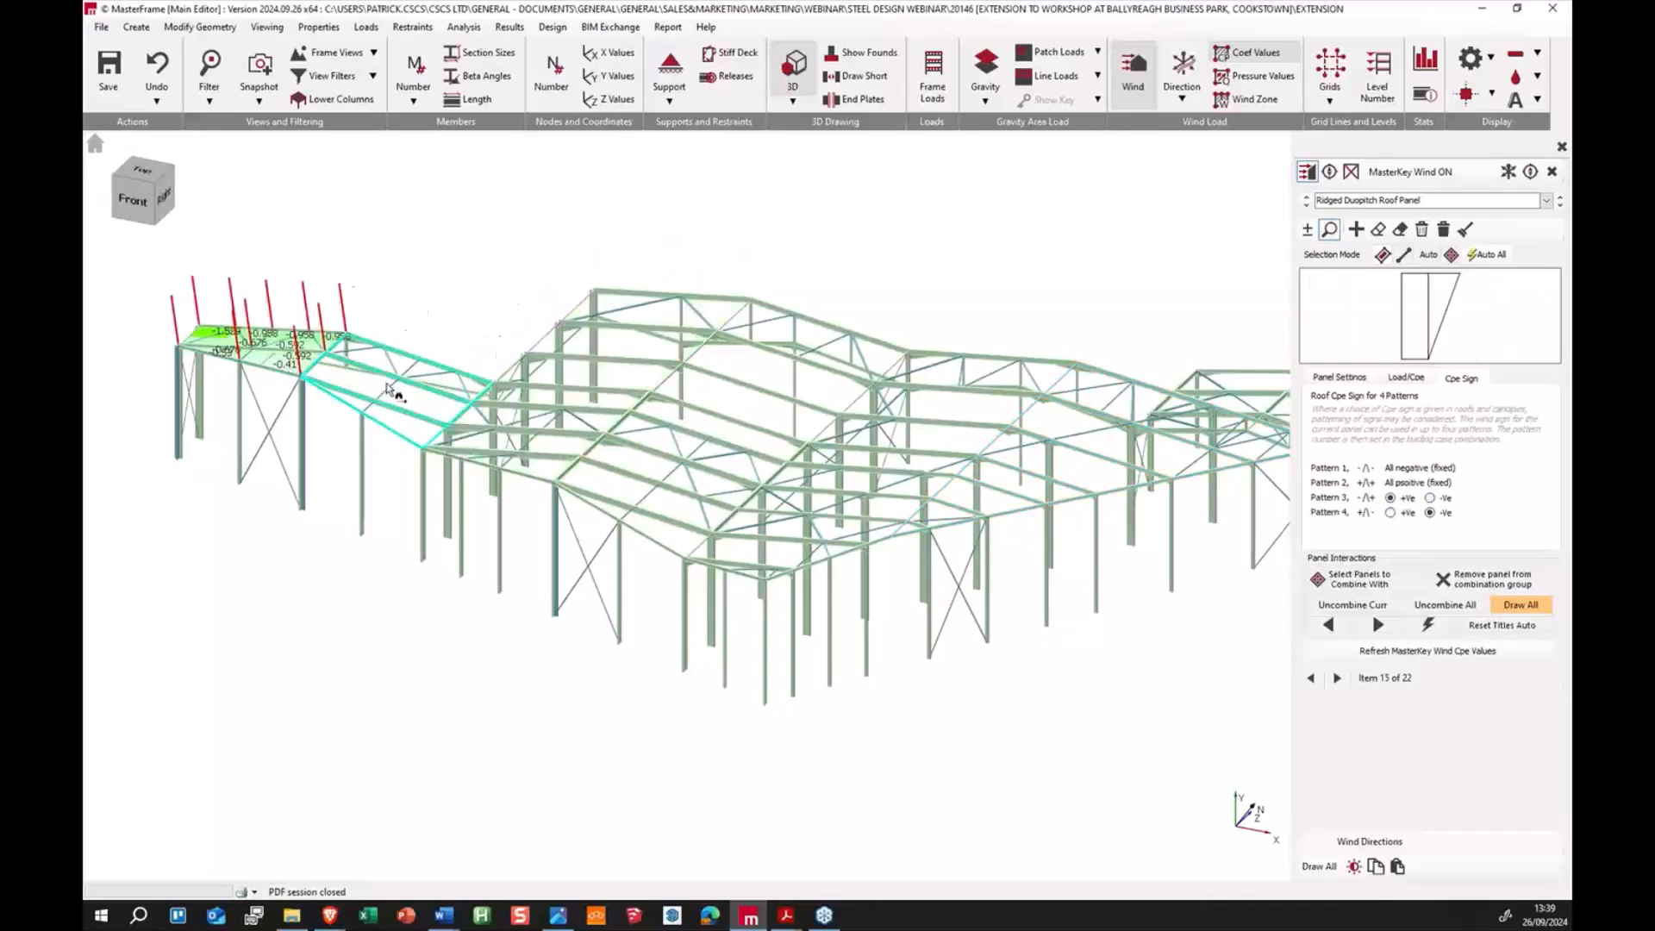
left_click(385, 385)
left_click(575, 409)
left_click(724, 450)
left_click(873, 470)
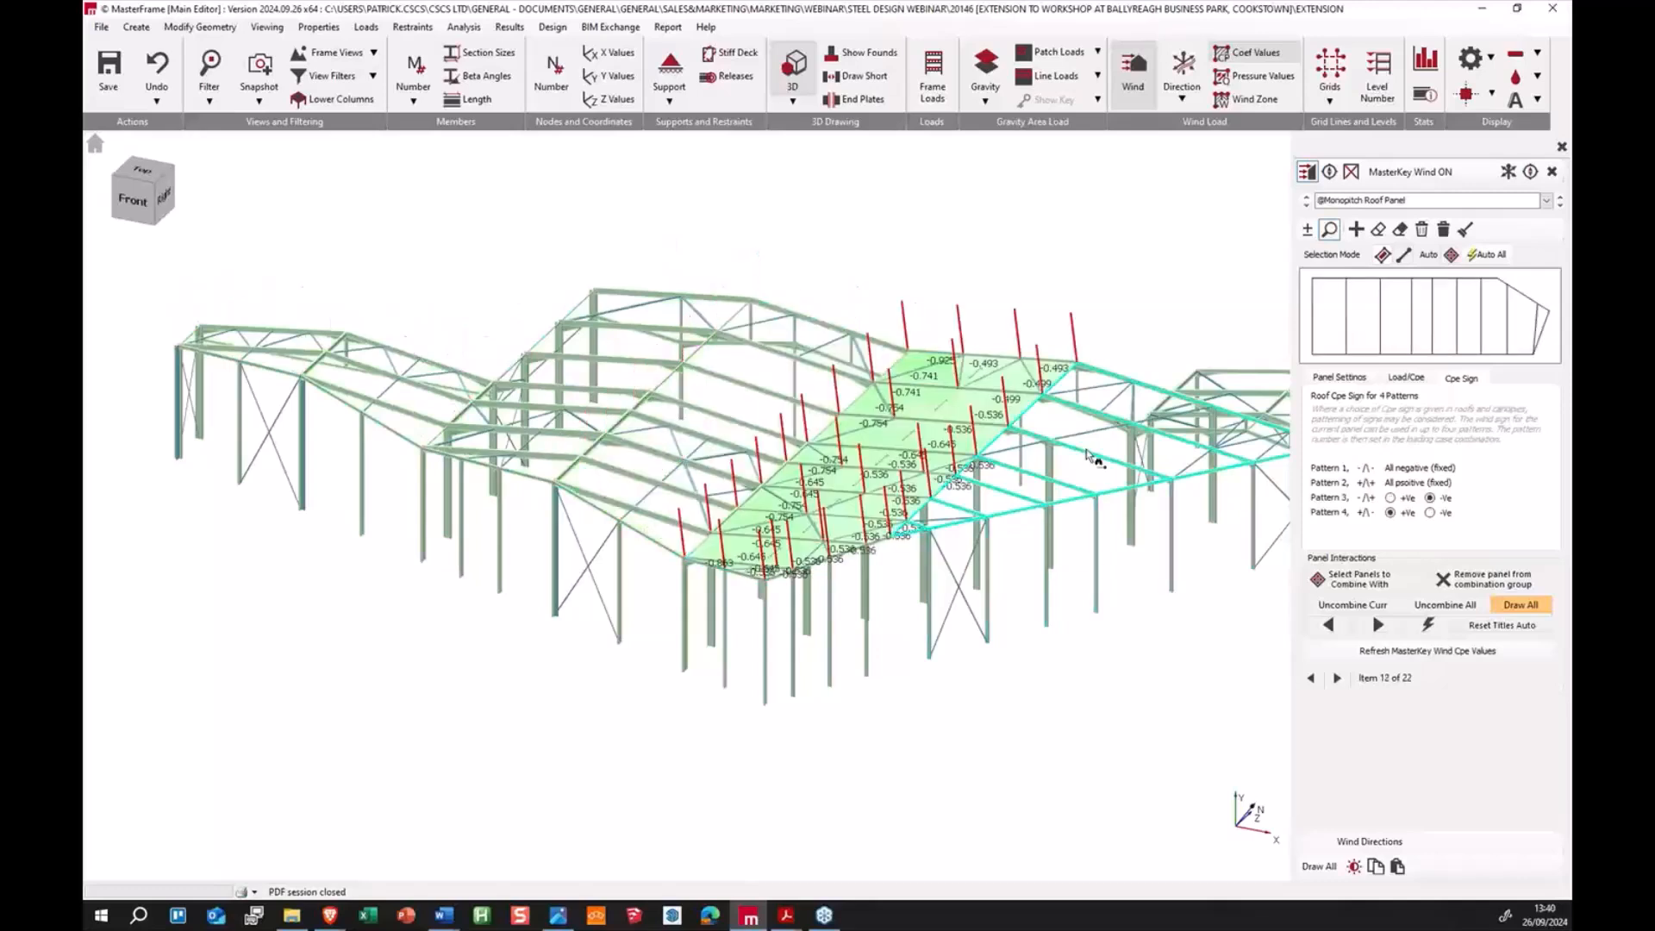
left_click(1112, 470)
left_click(263, 355)
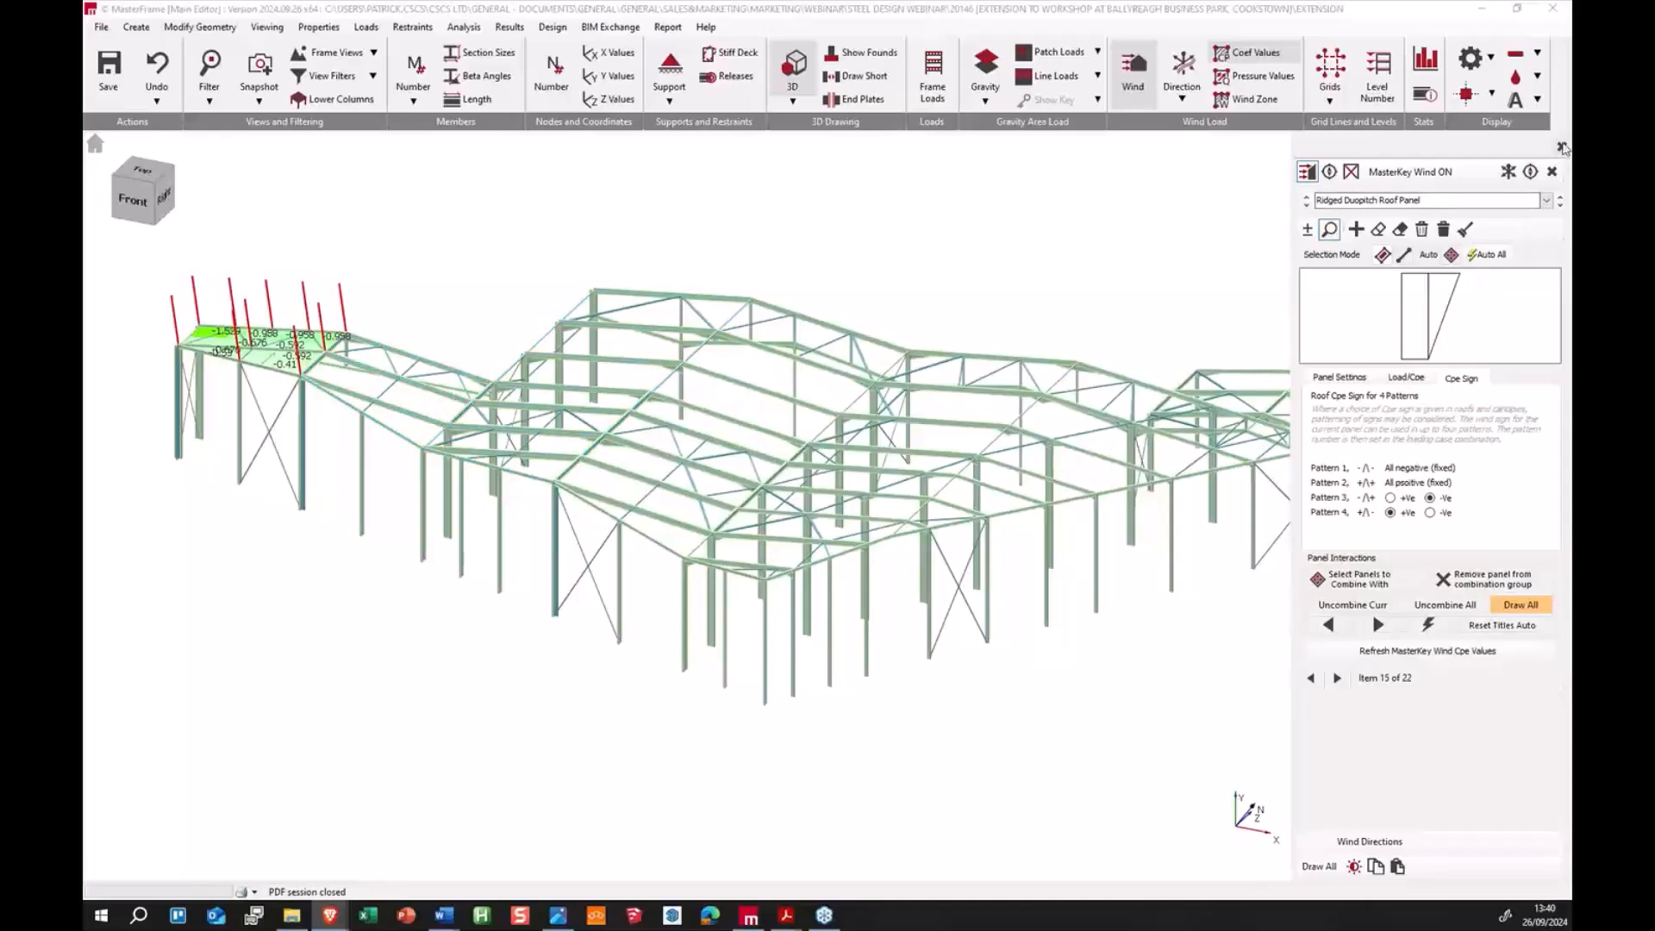
Step: Close the wind settings and open the Automatic Load Case Generator to review its existing load case templates
left_click(1563, 148)
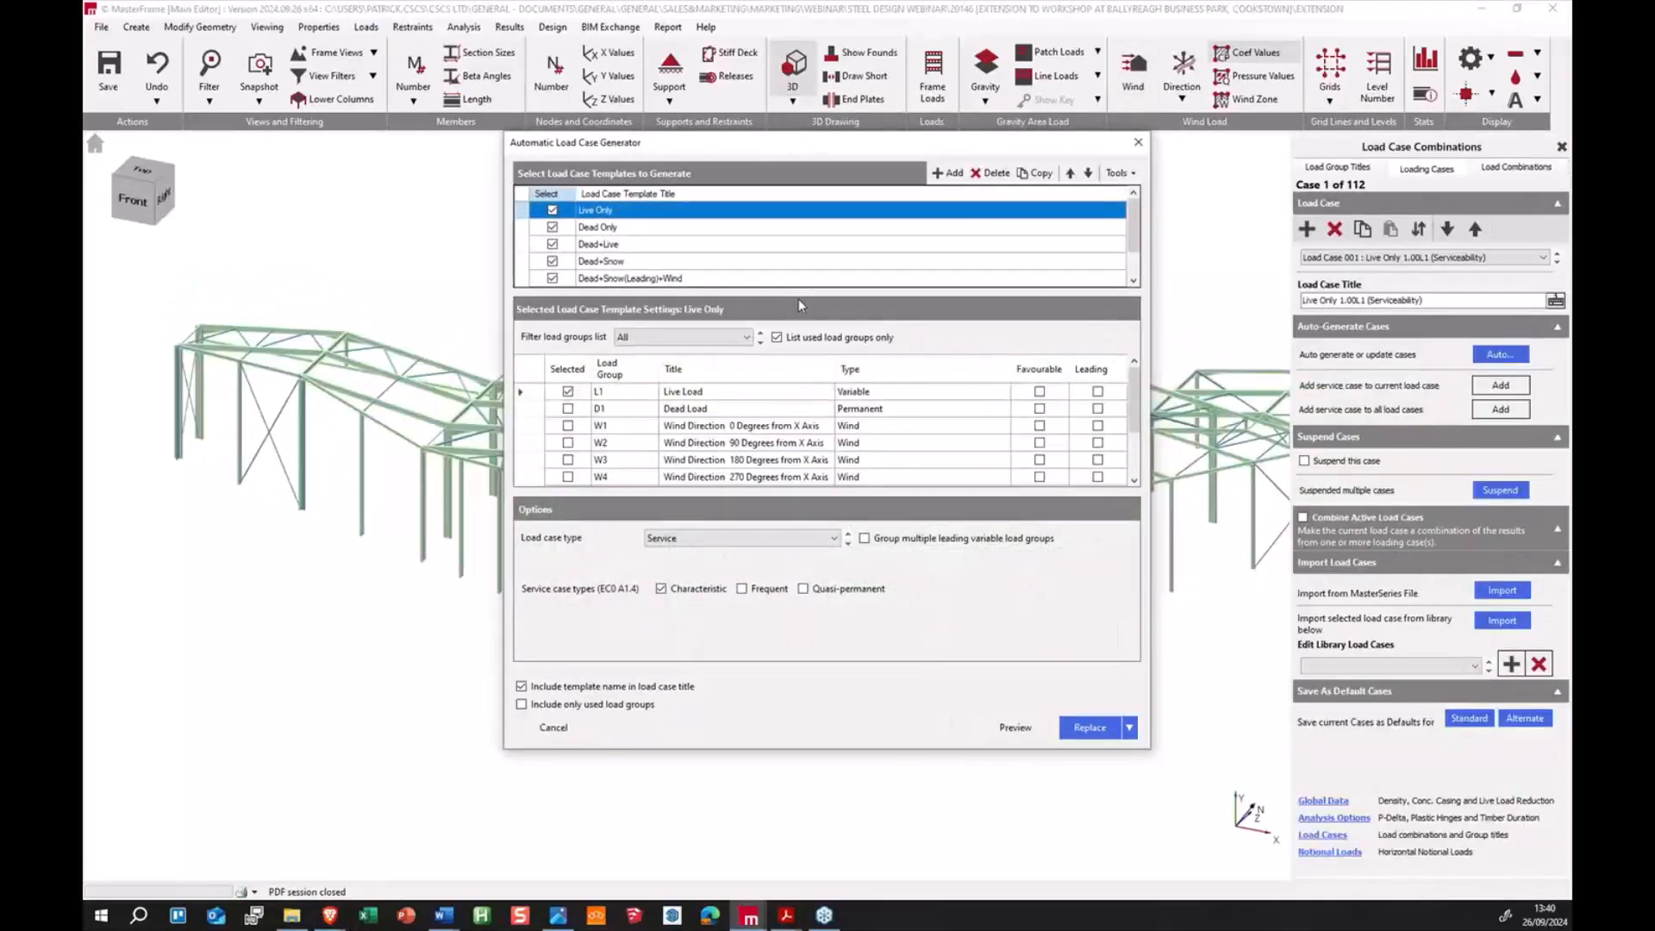
scroll(823, 276, "down", 1)
scroll(756, 267, "up", 1)
scroll(756, 267, "down", 2)
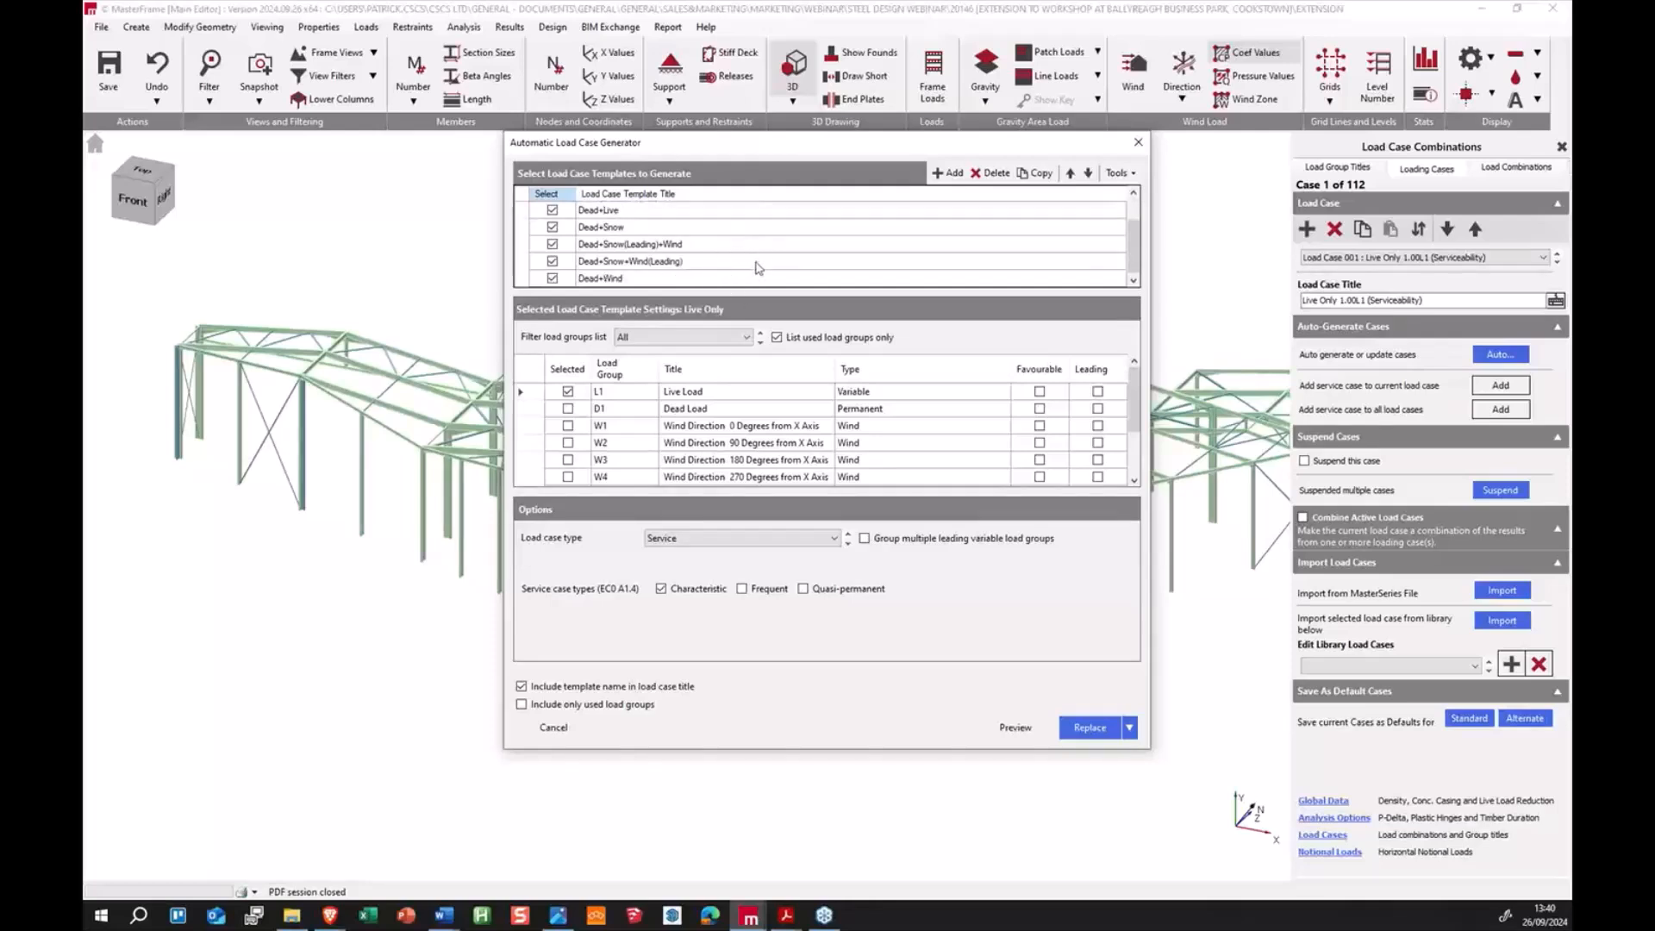
scroll(756, 267, "up", 2)
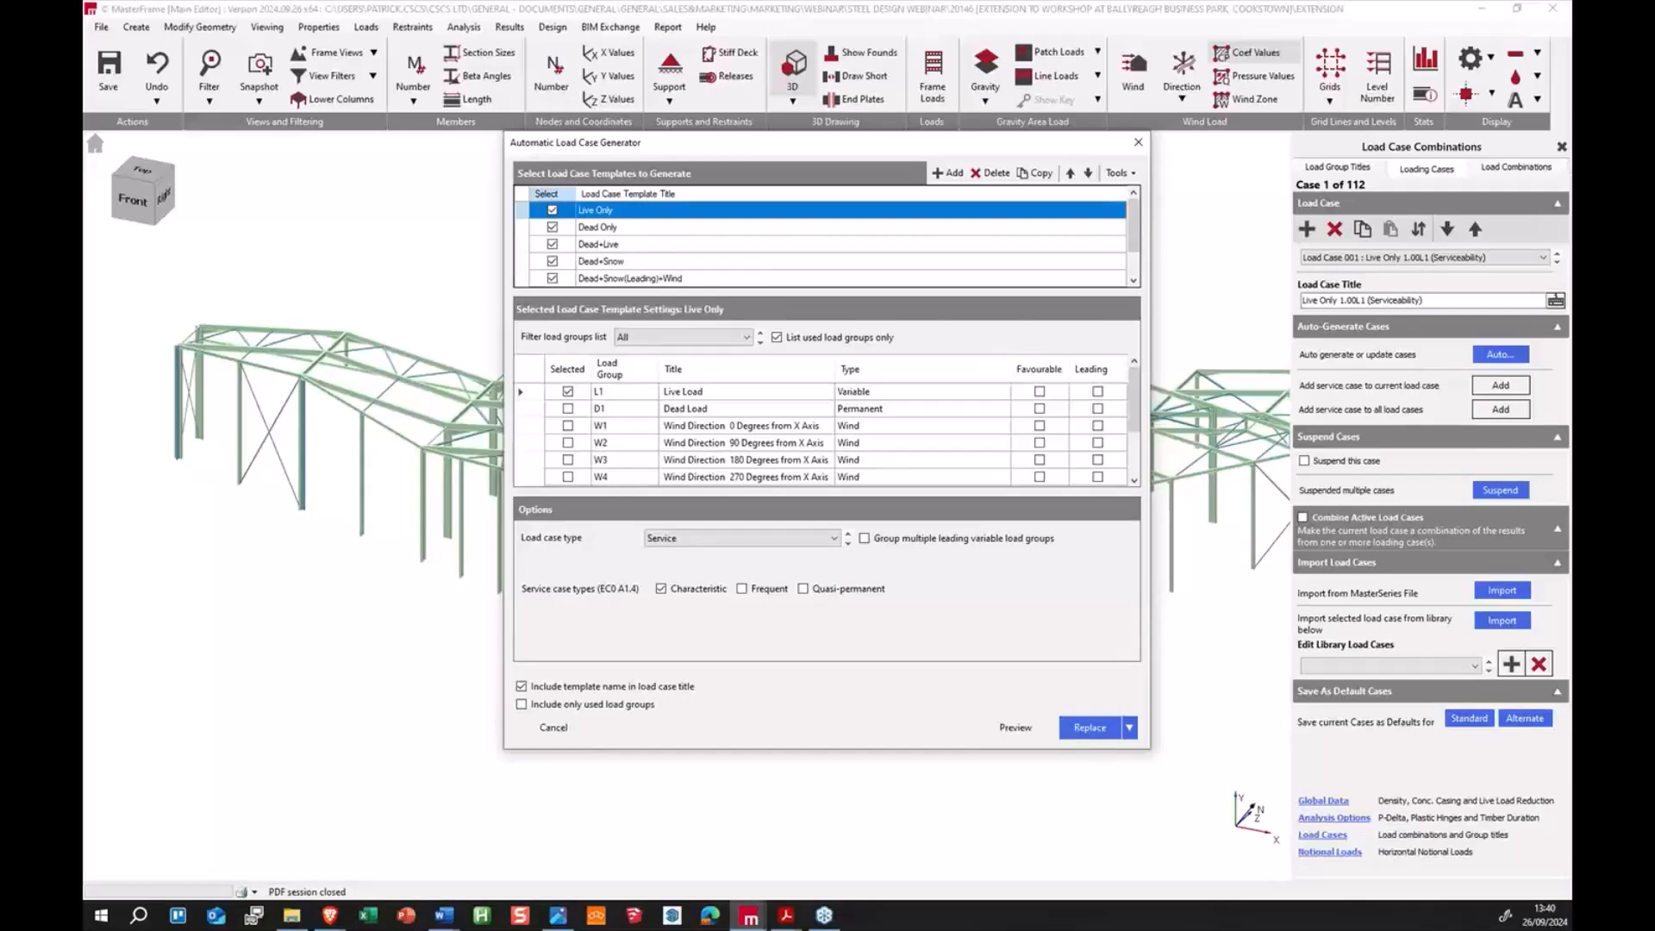
Step: Switch to SCI_P399.pdf in Brave and arrange its Table 4.6 beside the Automatic Load Case Generator
key("alt+Tab")
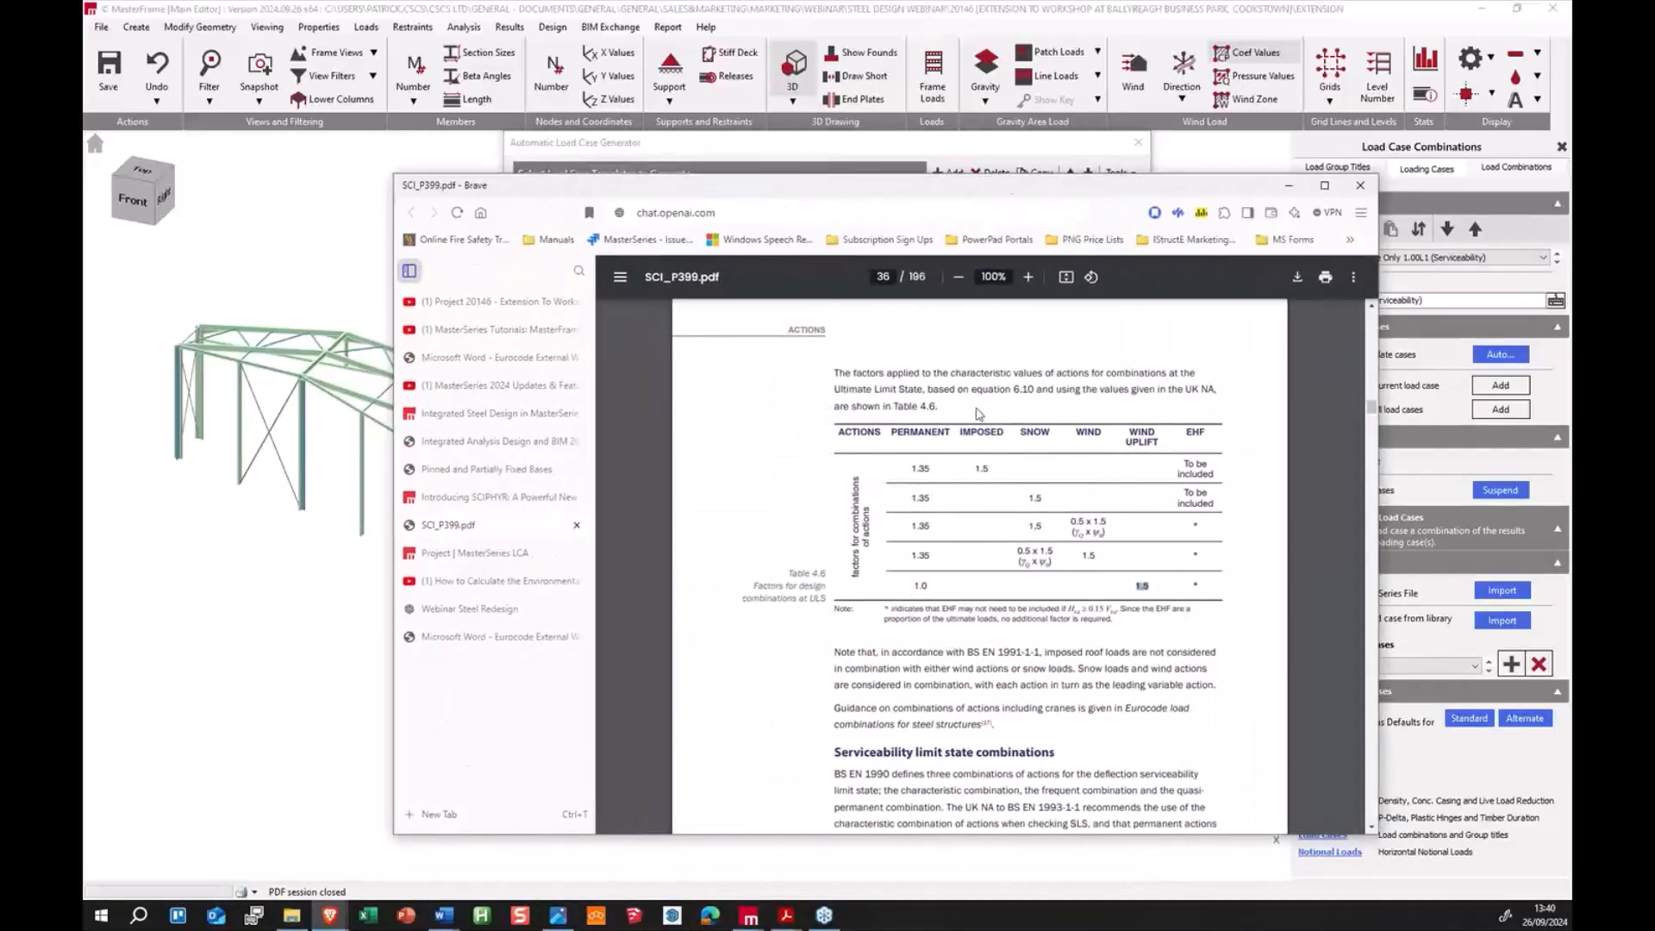
left_click_drag(1008, 190, 839, 156)
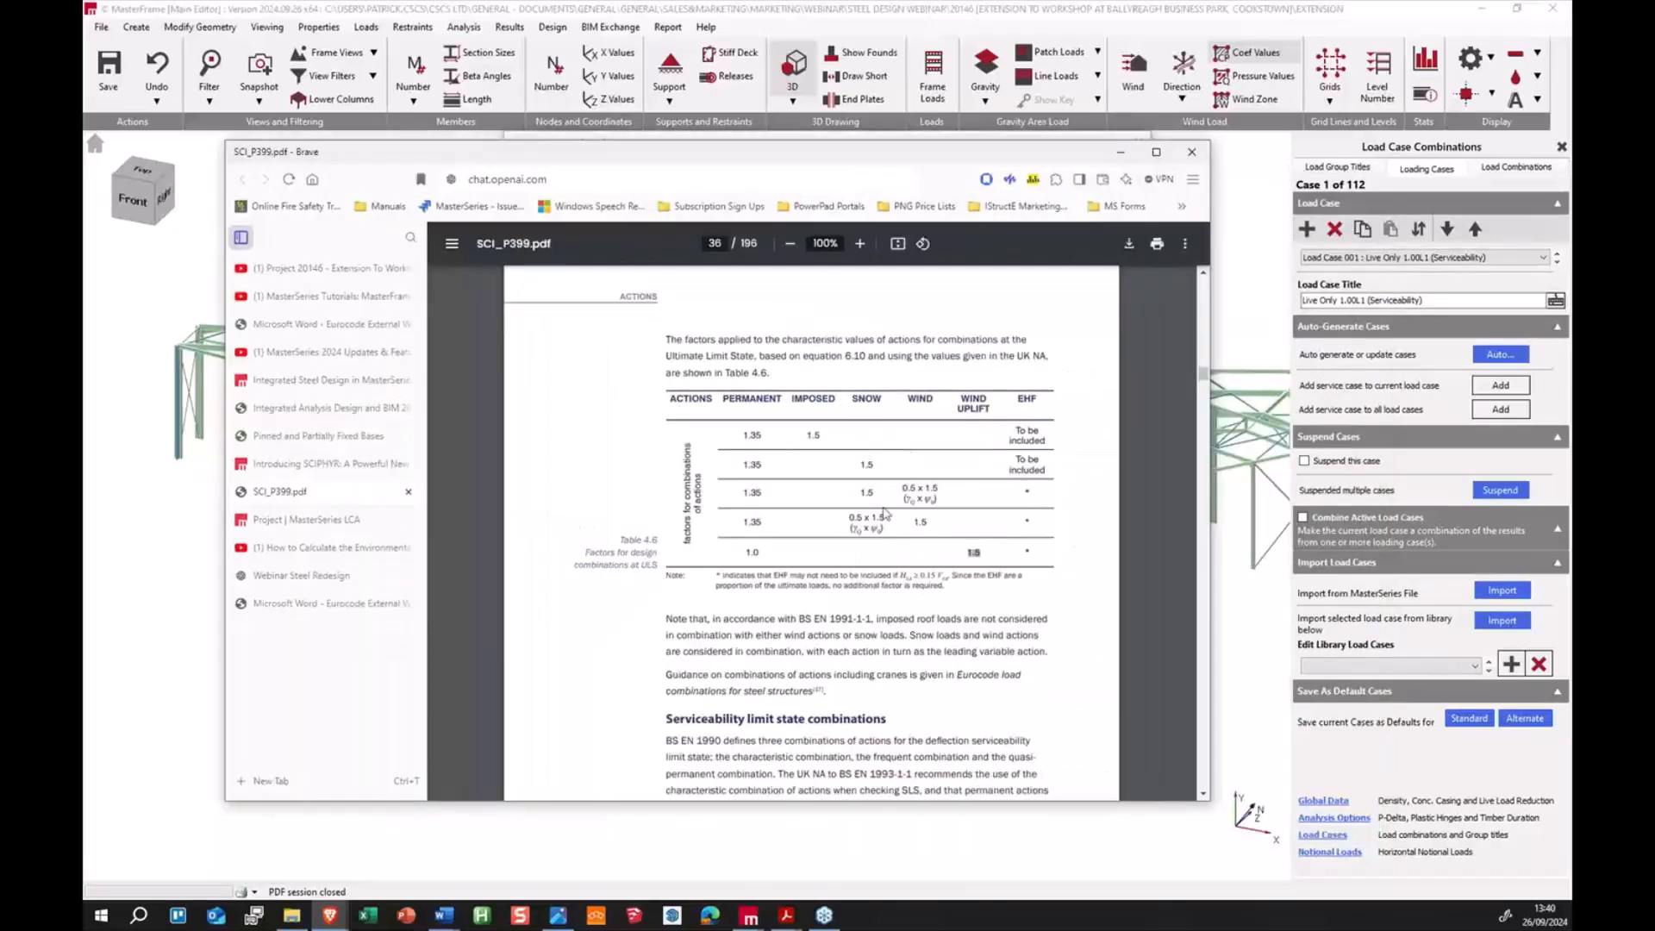
left_click_drag(268, 158, 719, 173)
left_click(549, 260)
left_click_drag(527, 141, 188, 203)
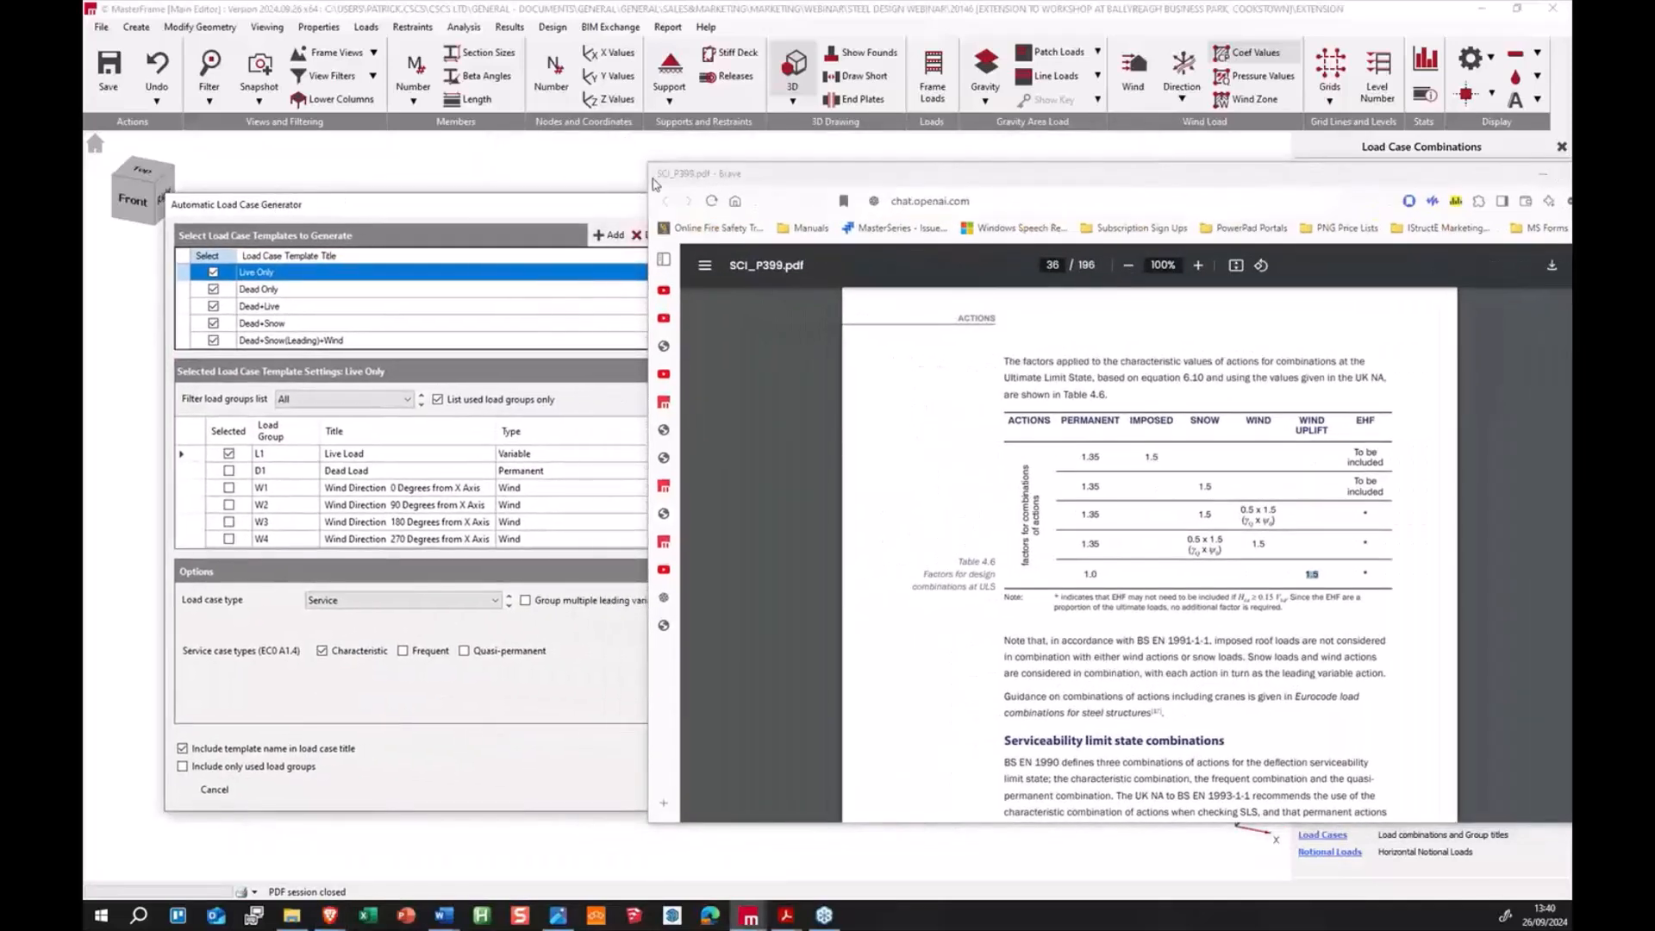
left_click_drag(647, 178, 953, 178)
left_click_drag(1173, 178, 1072, 197)
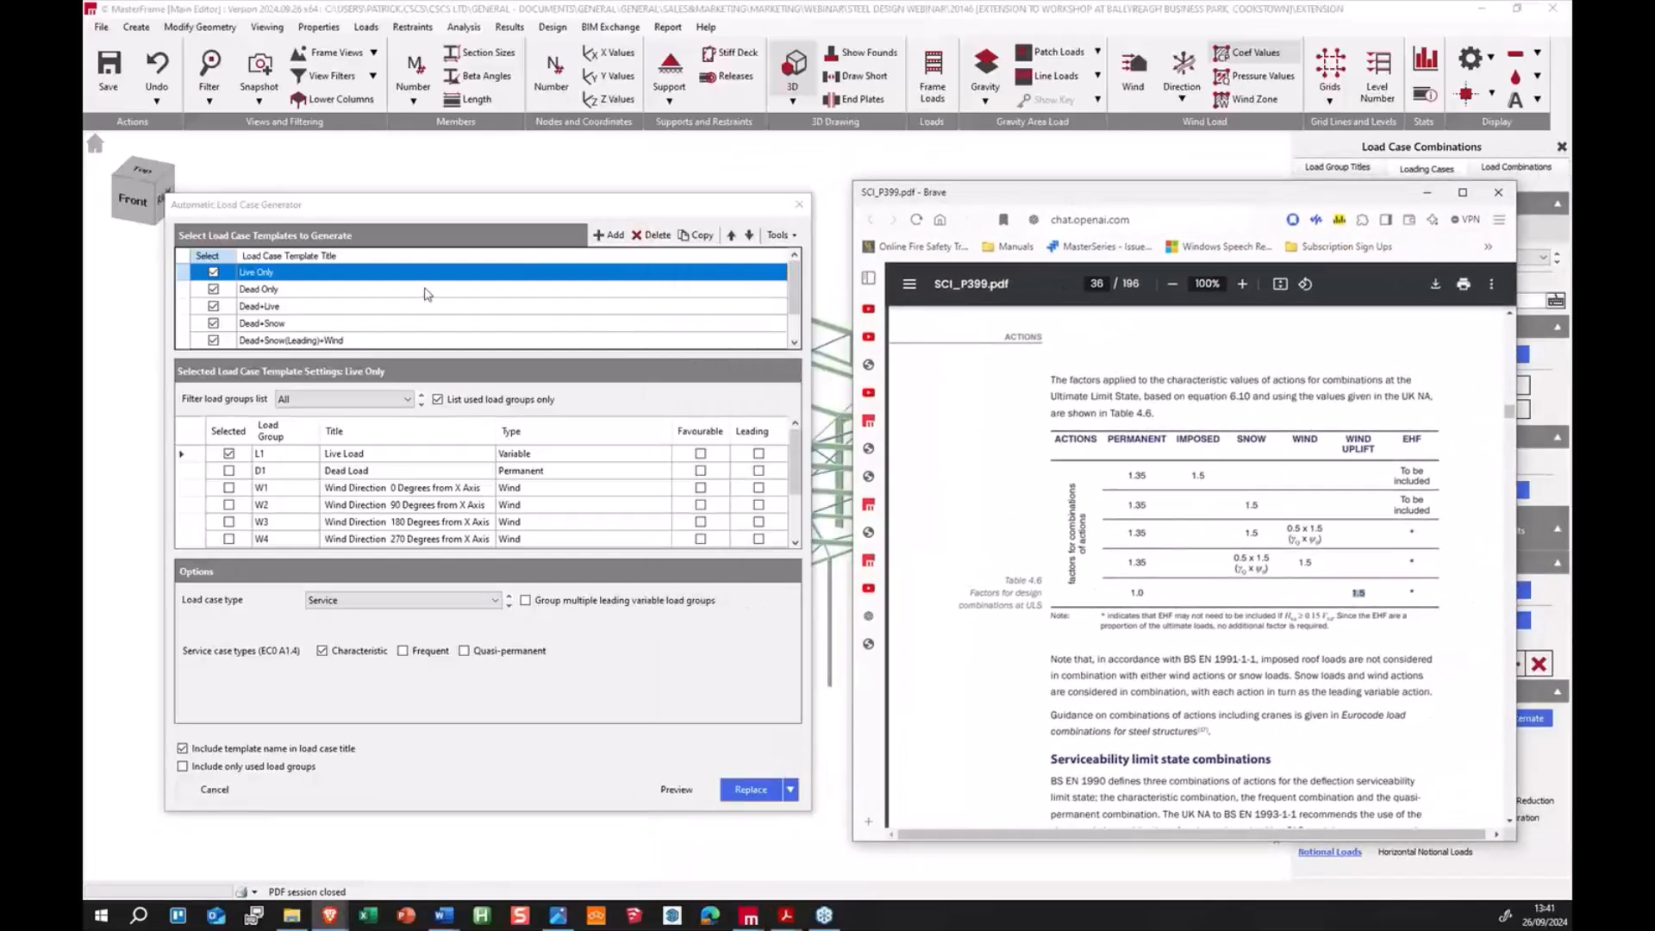
Step: Reset the load case templates to the MasterSeries default, and move the Dead+Live template below Dead Only
left_click(789, 238)
left_click(781, 235)
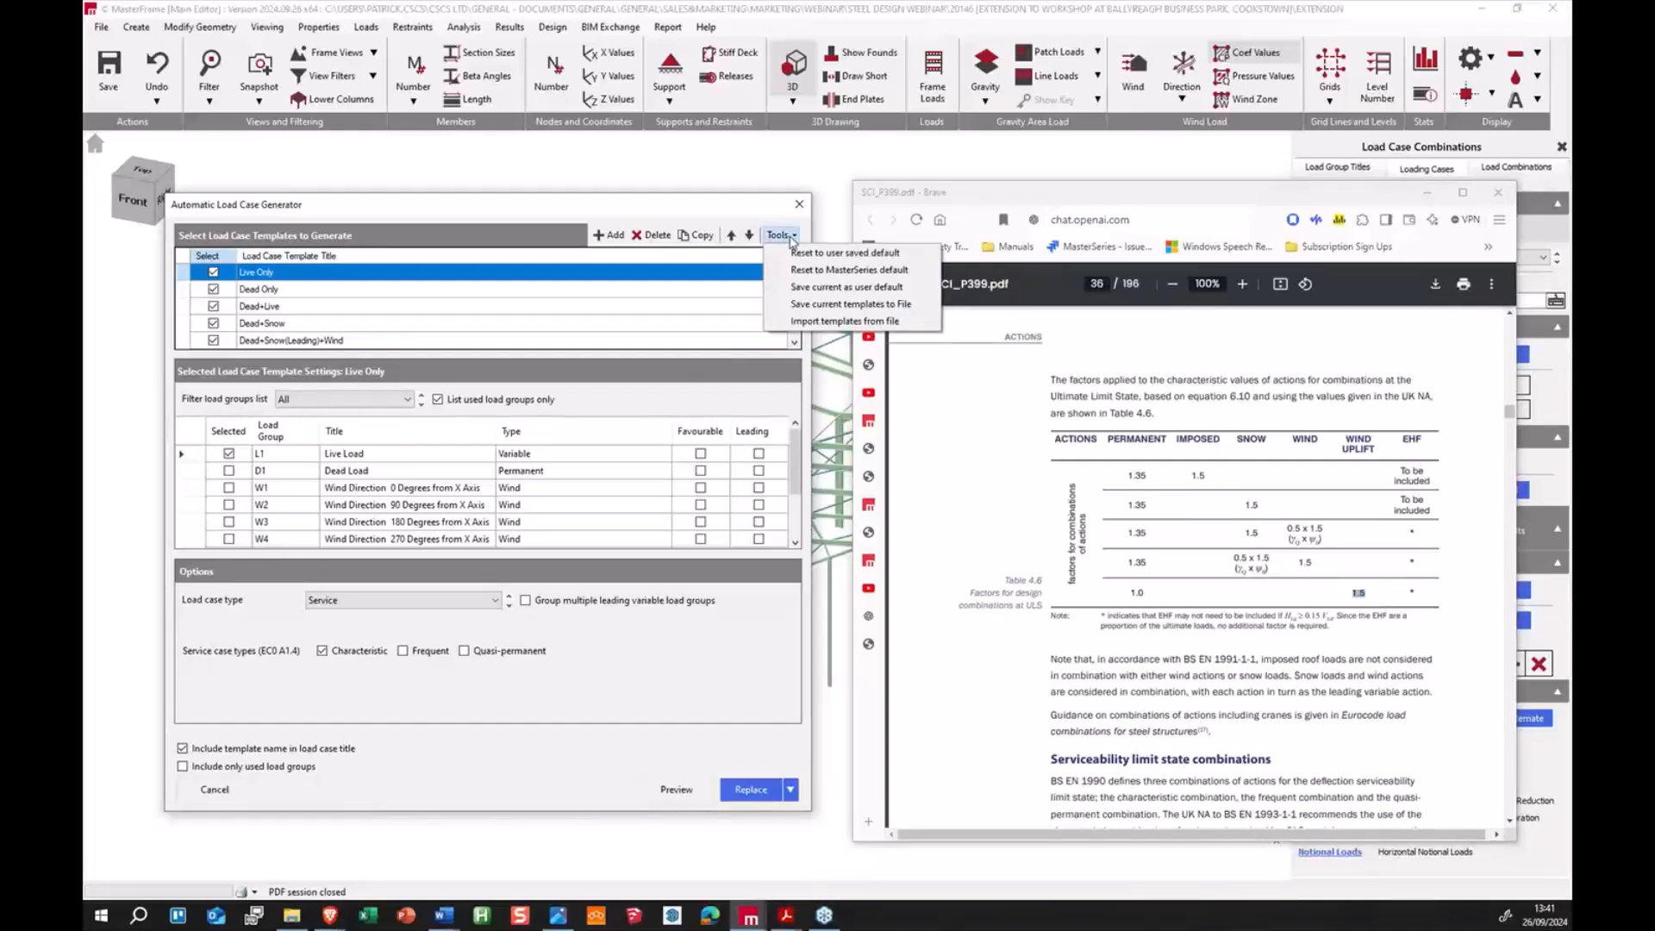
left_click(816, 272)
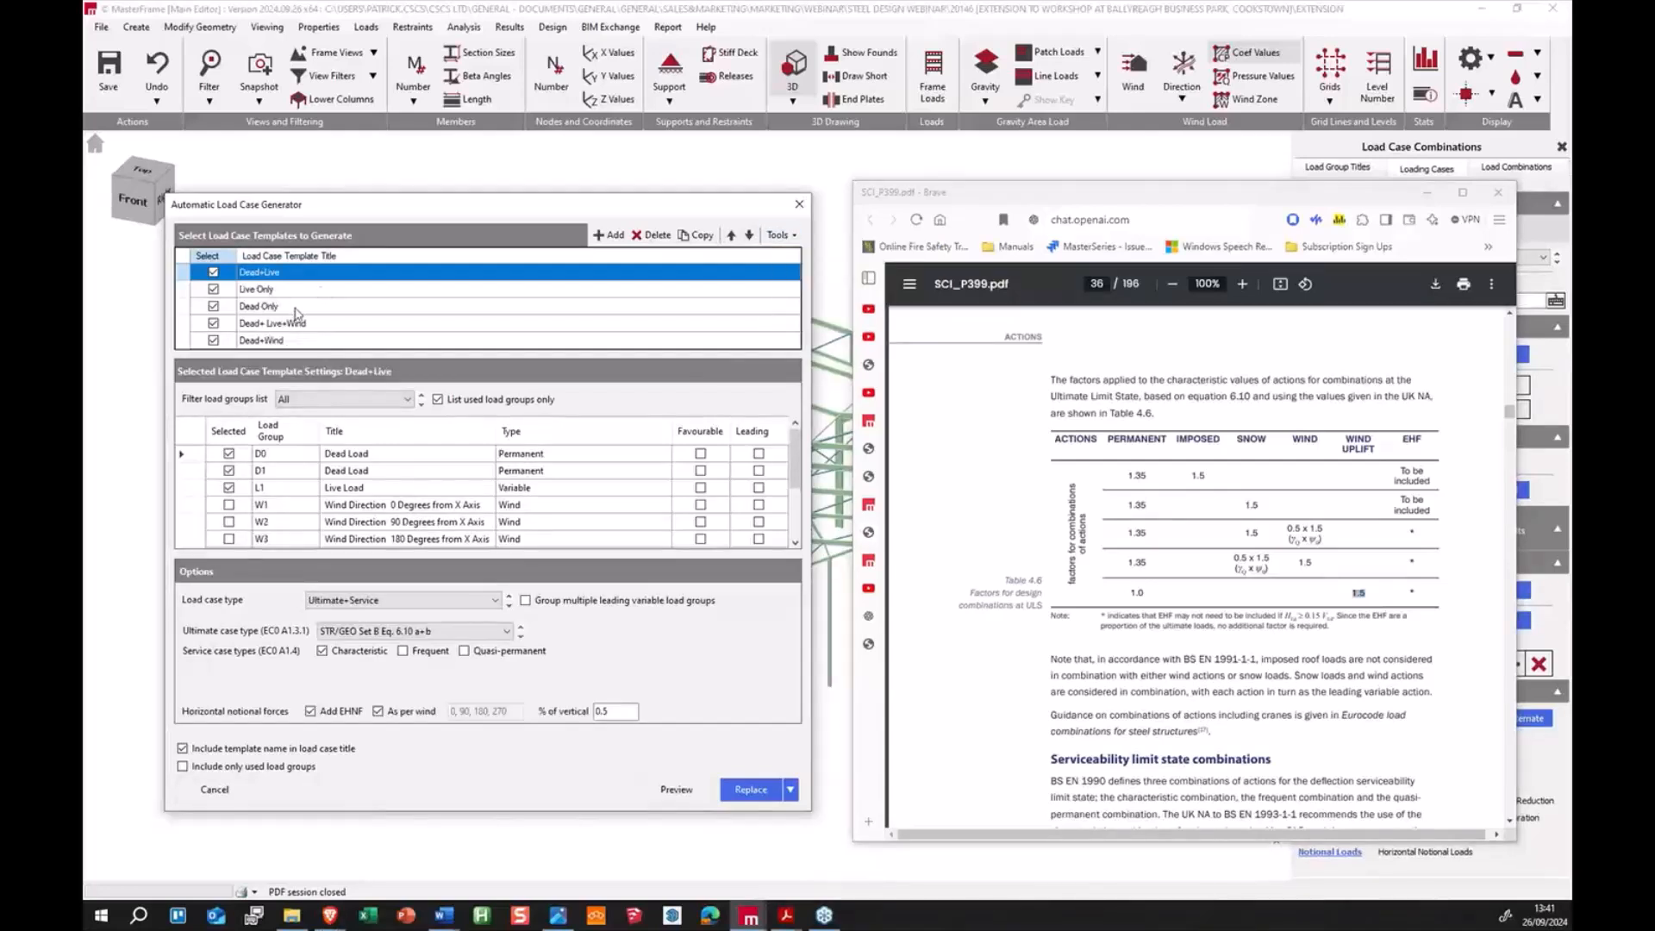
left_click(749, 234)
left_click(749, 235)
Step: Review the Live Only, Dead Only and Dead+Live template settings against the ULS factors and EHF entries in Table 4.6
left_click(274, 275)
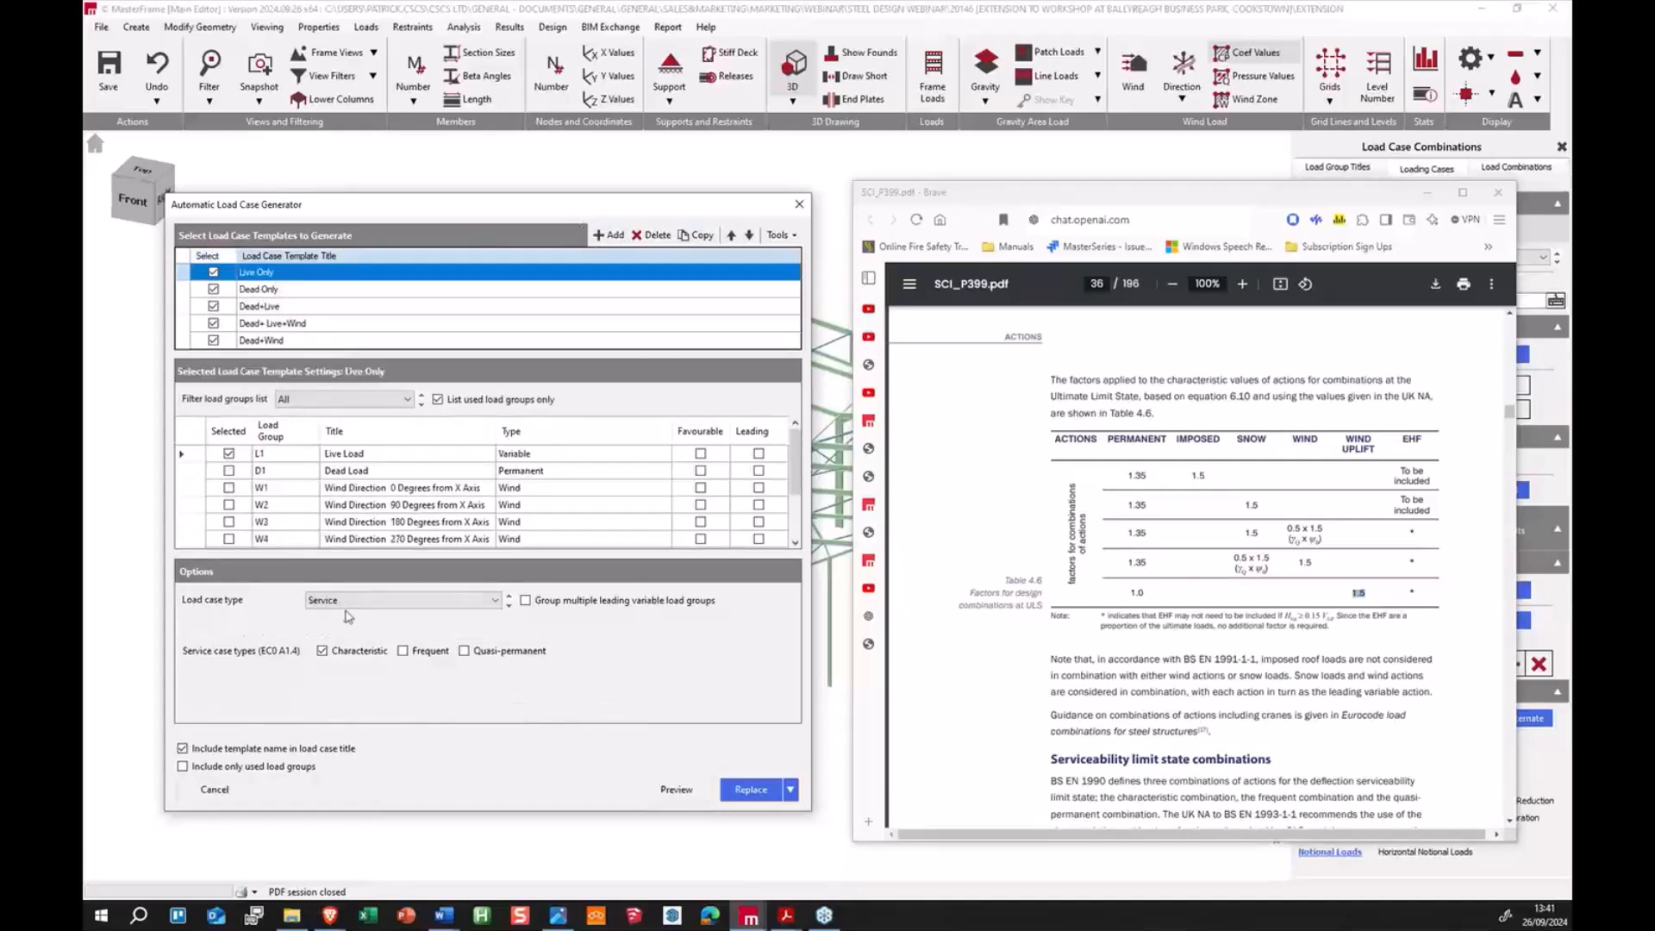
left_click(331, 291)
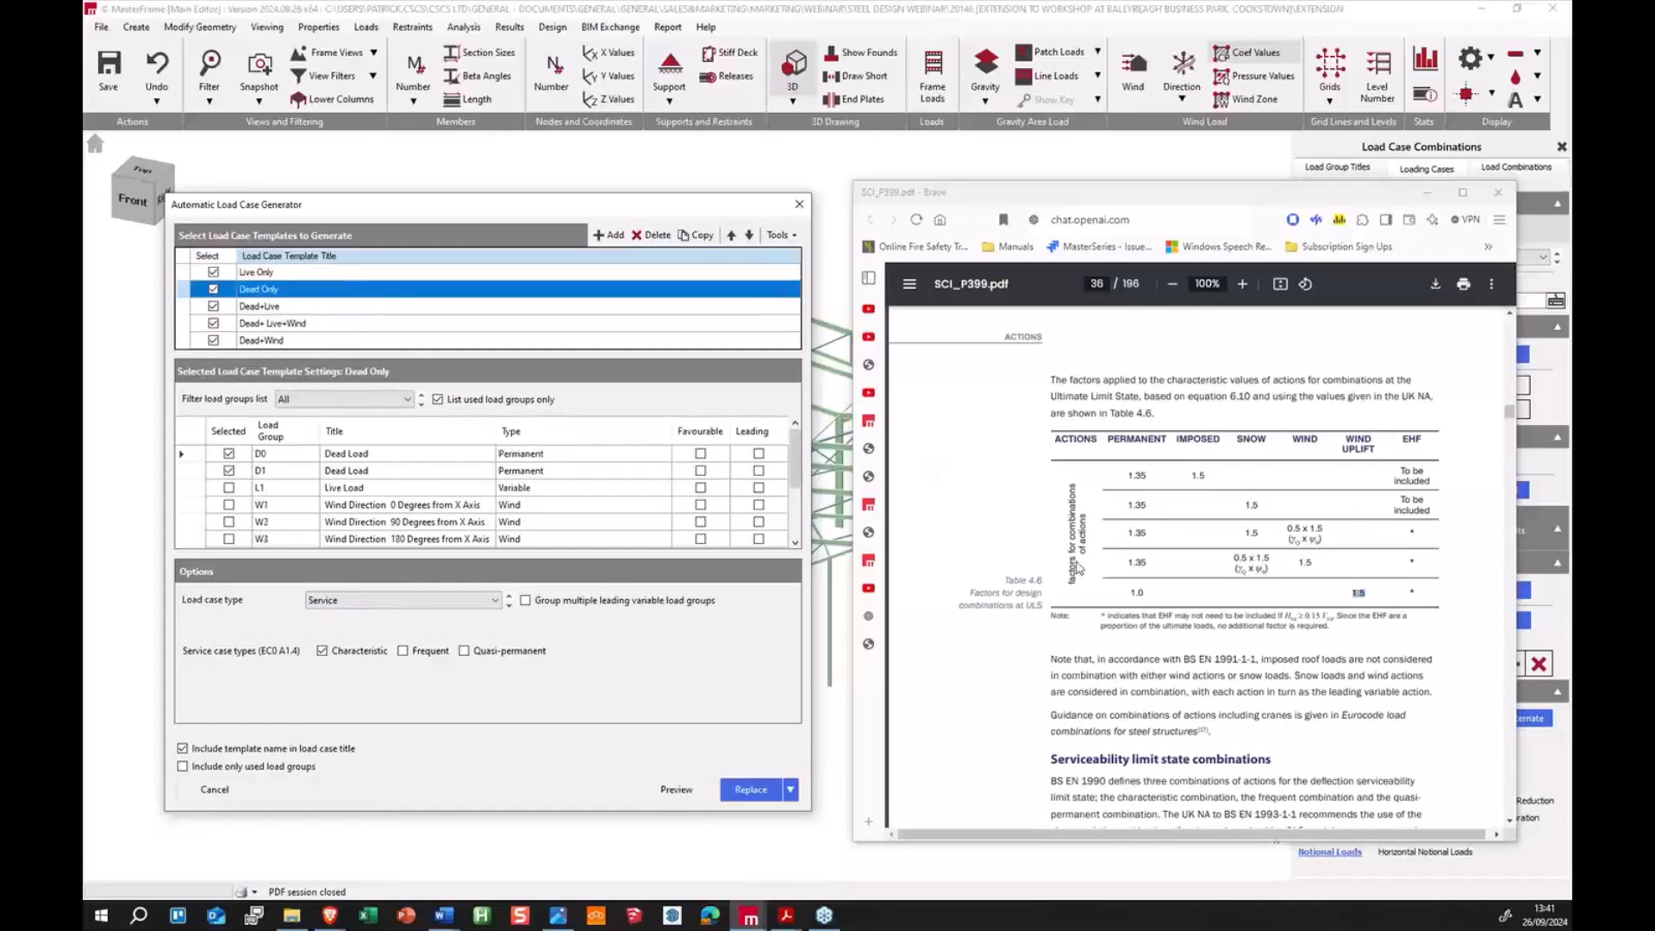
left_click(289, 308)
double_click(1134, 476)
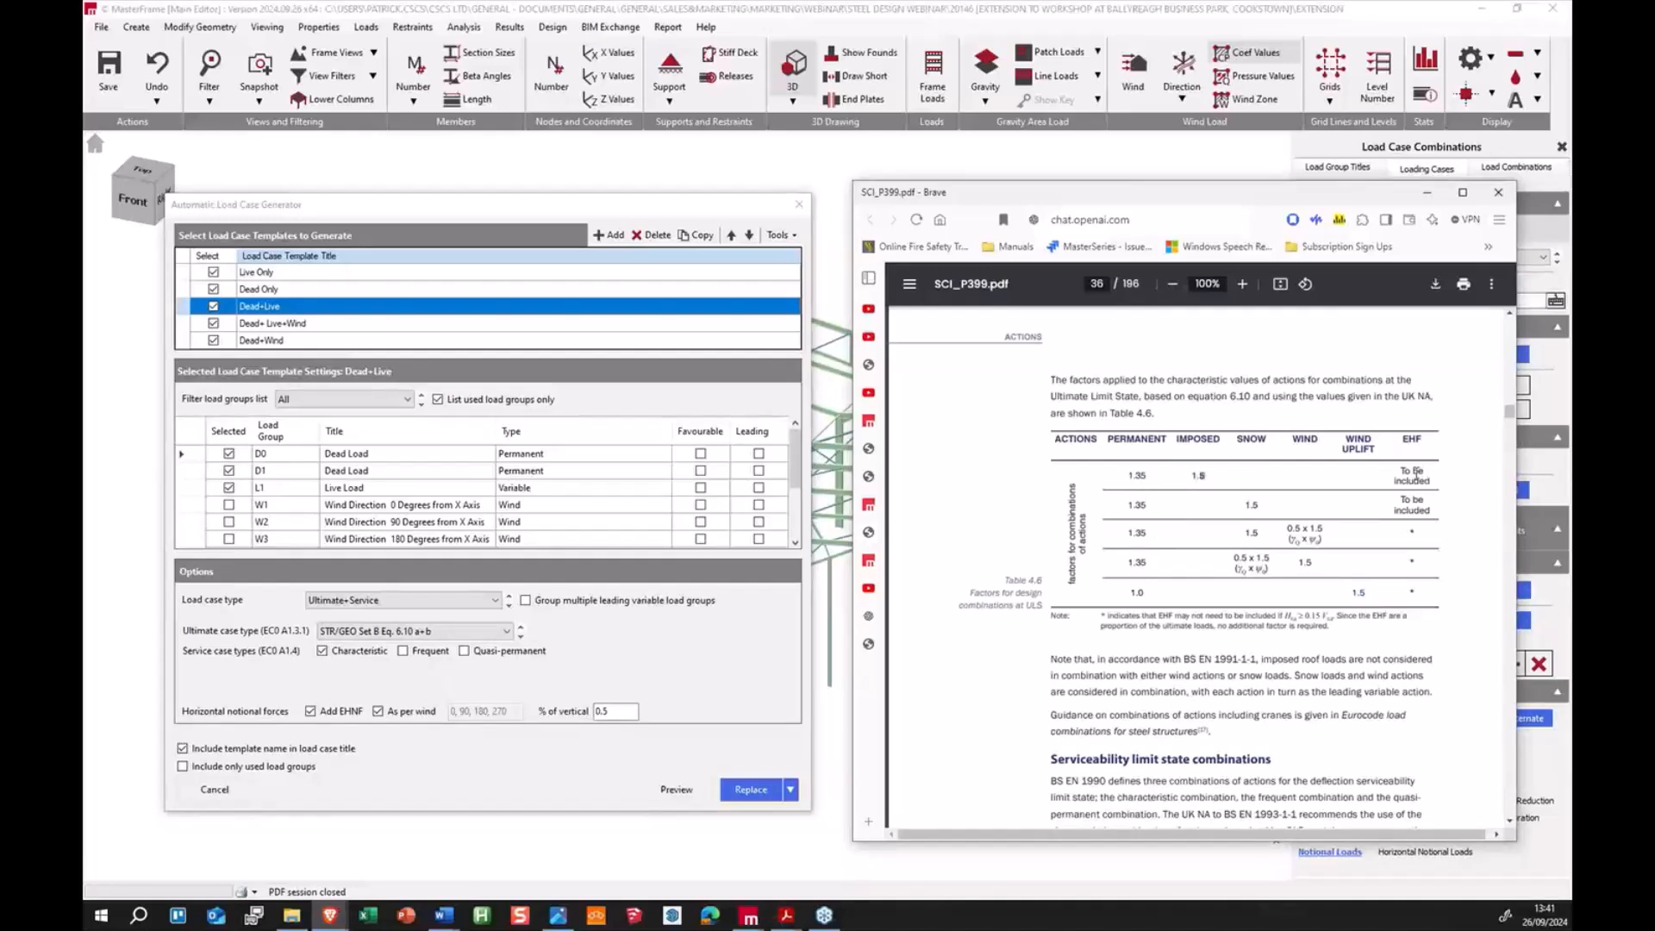
left_click_drag(1430, 483, 1394, 468)
left_click(428, 209)
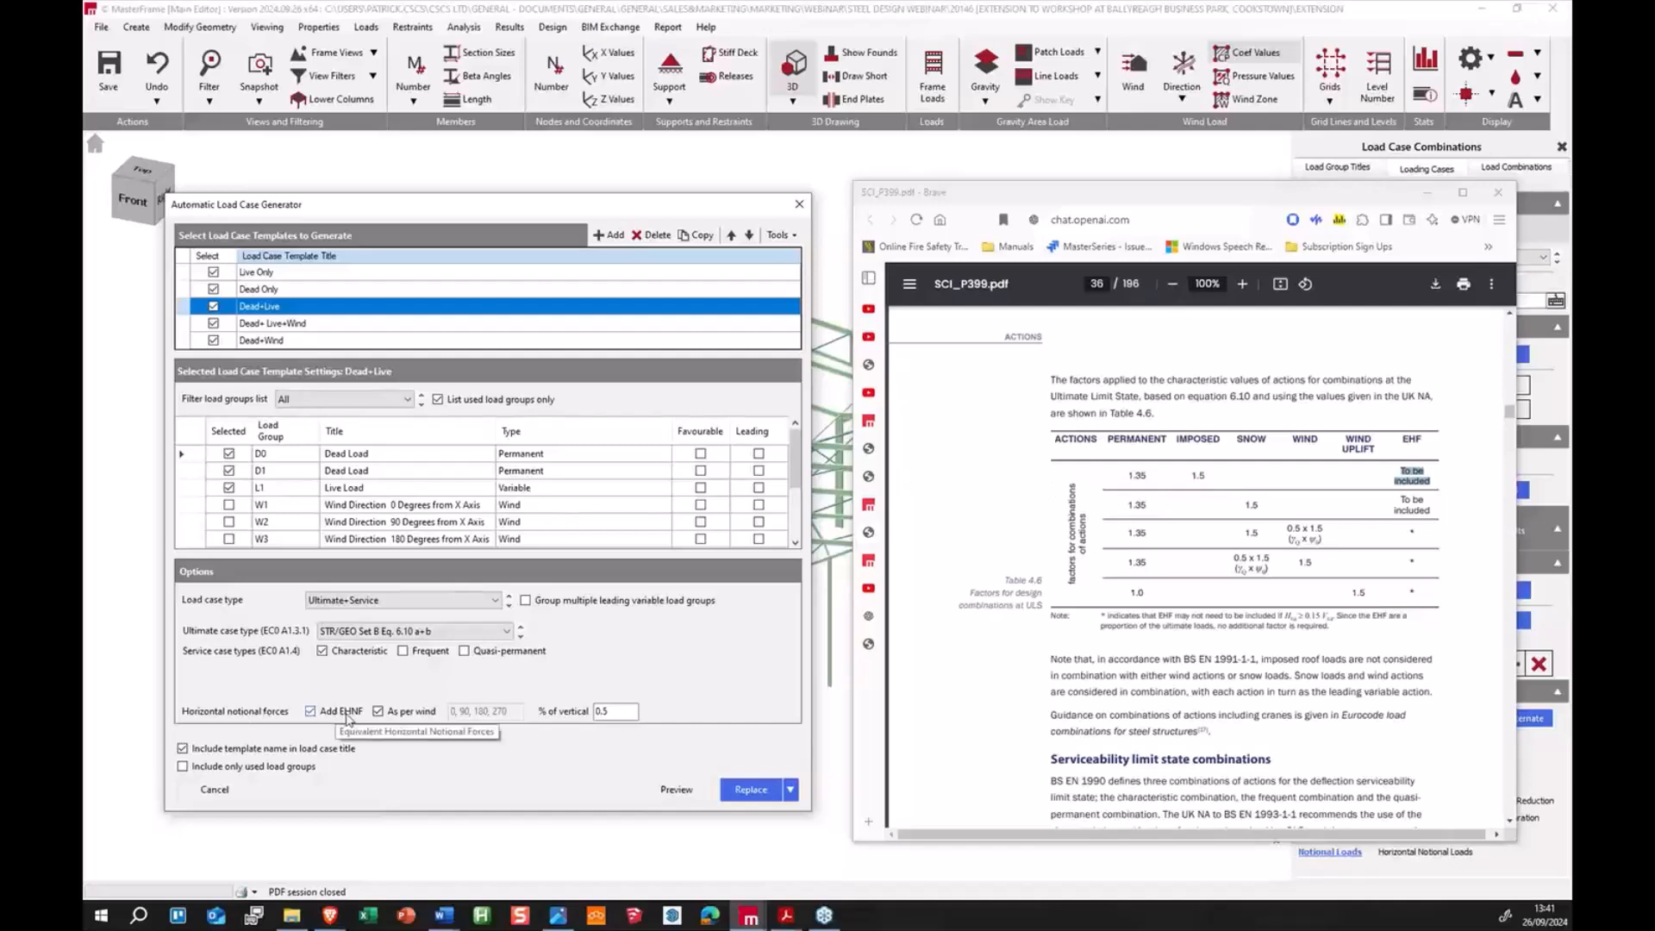
left_click(1127, 508)
left_click_drag(1248, 506, 1262, 514)
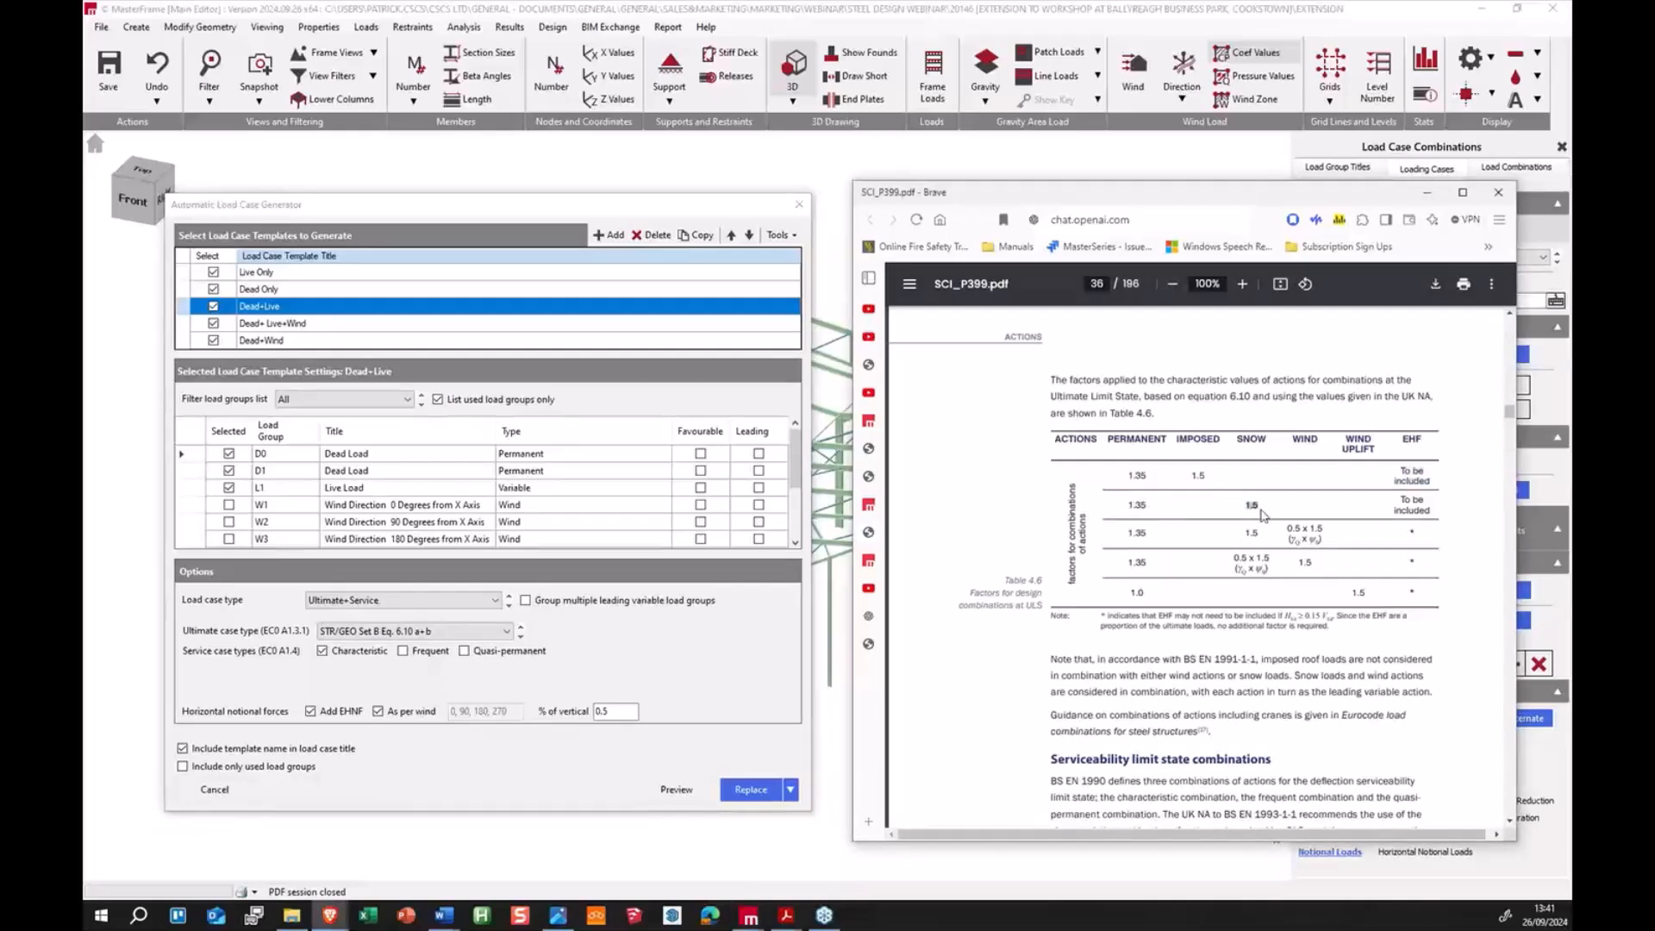
Step: Copy the Dead+Live template and place the copy directly below the original
left_click(288, 309)
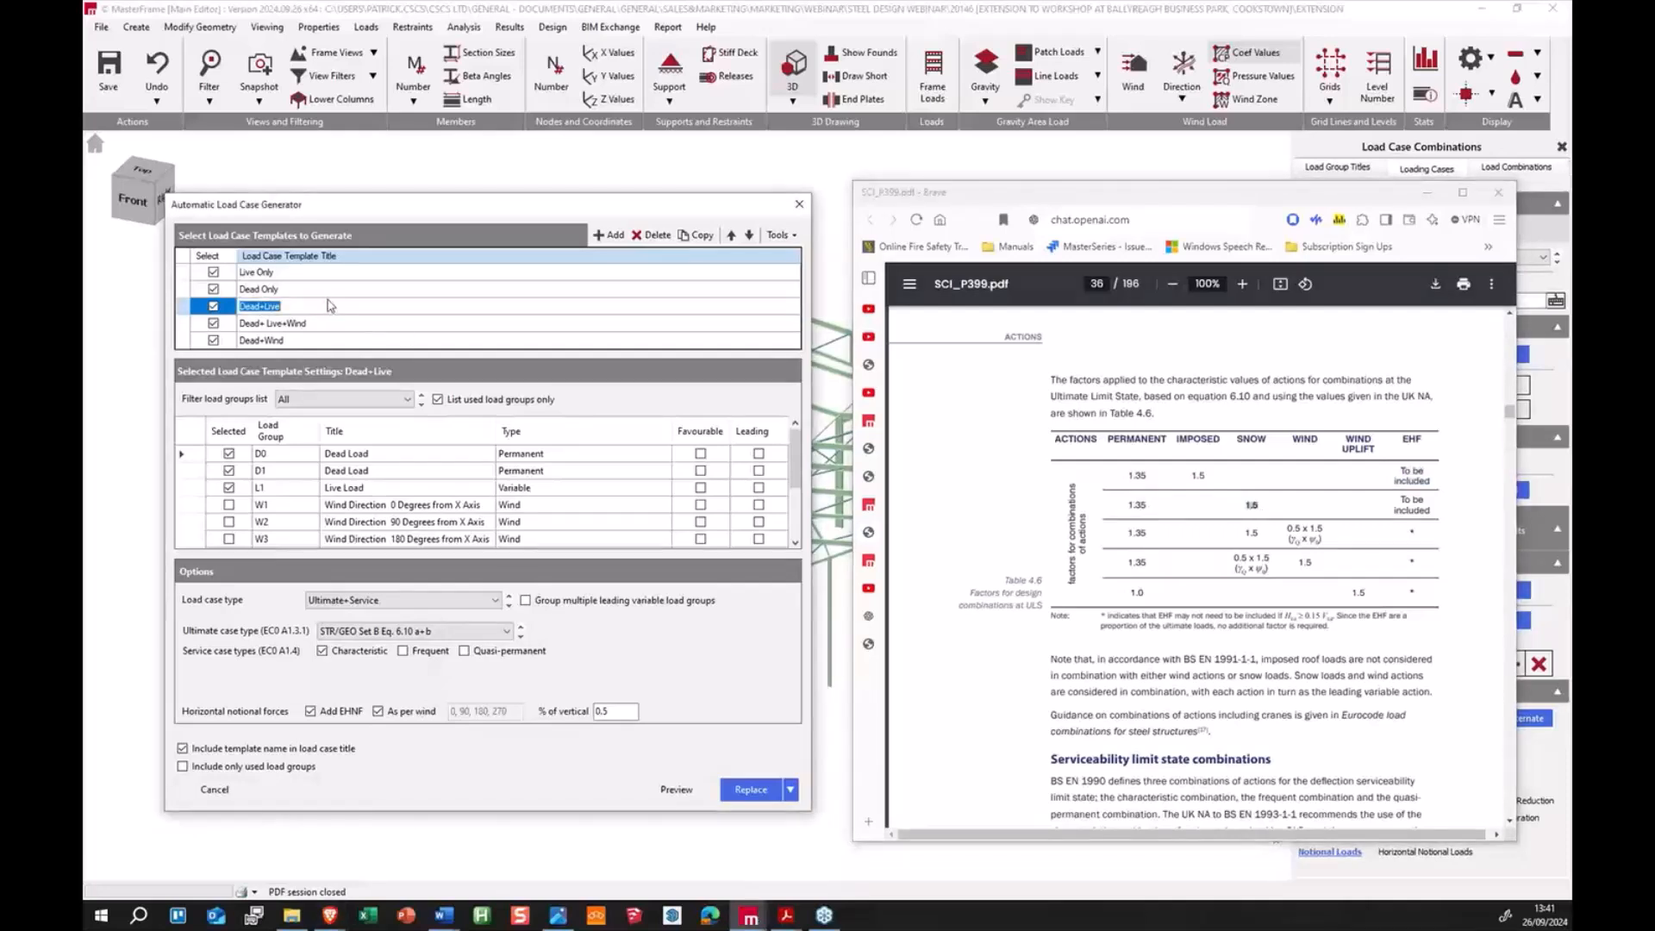
left_click(695, 235)
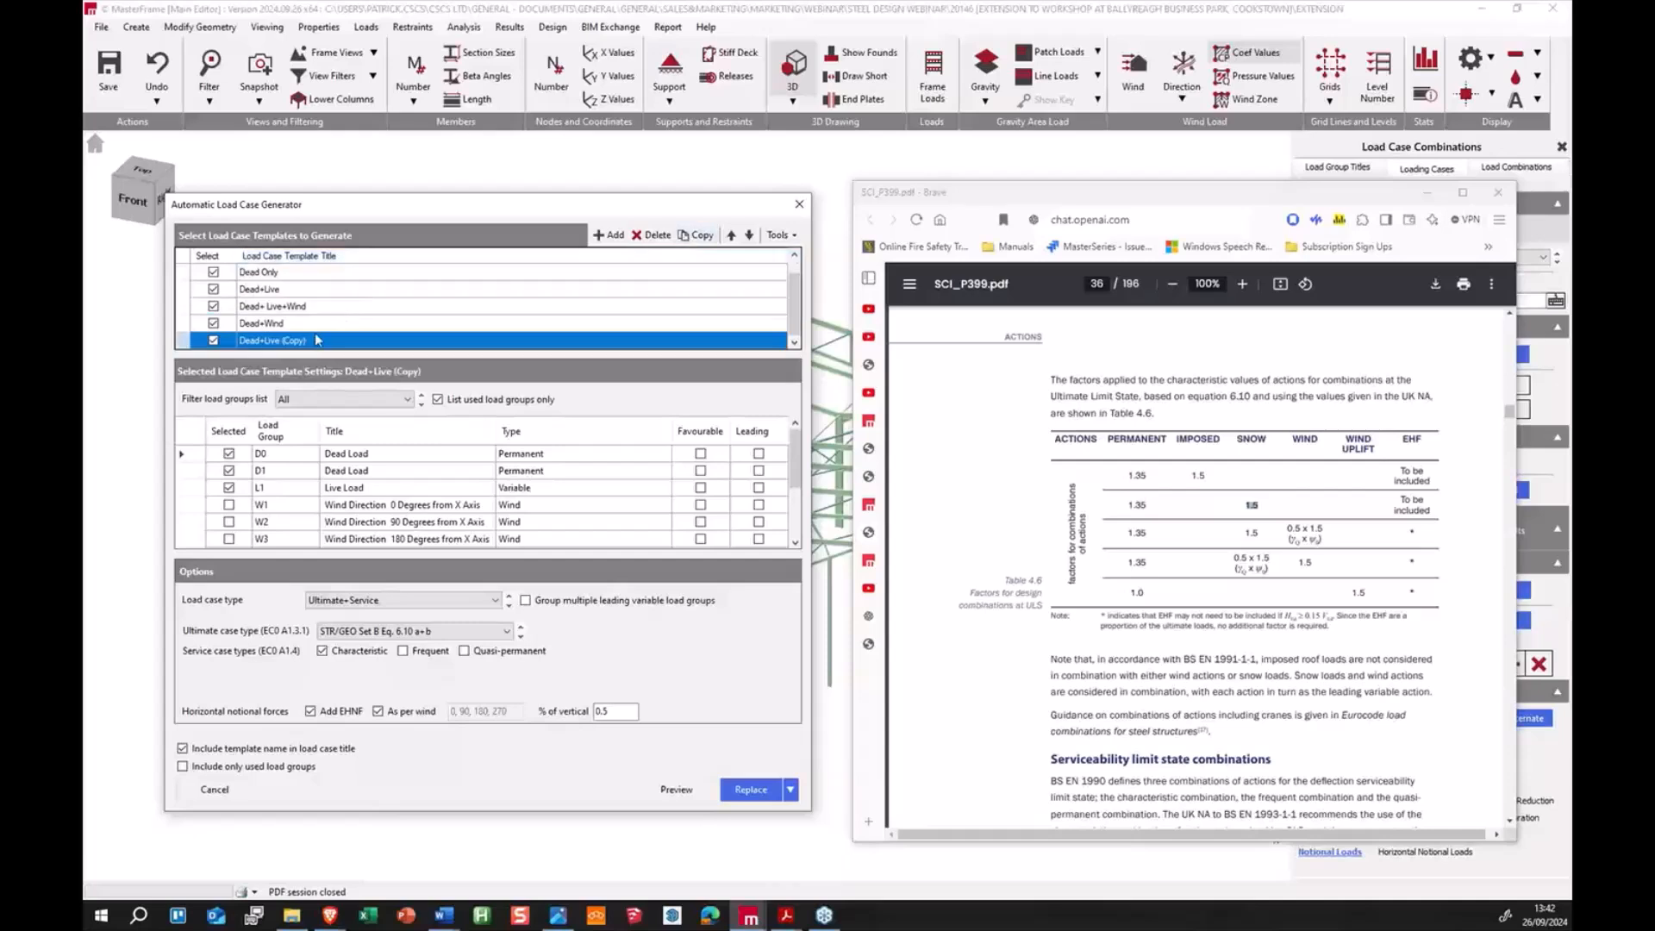
left_click(730, 234)
left_click(731, 235)
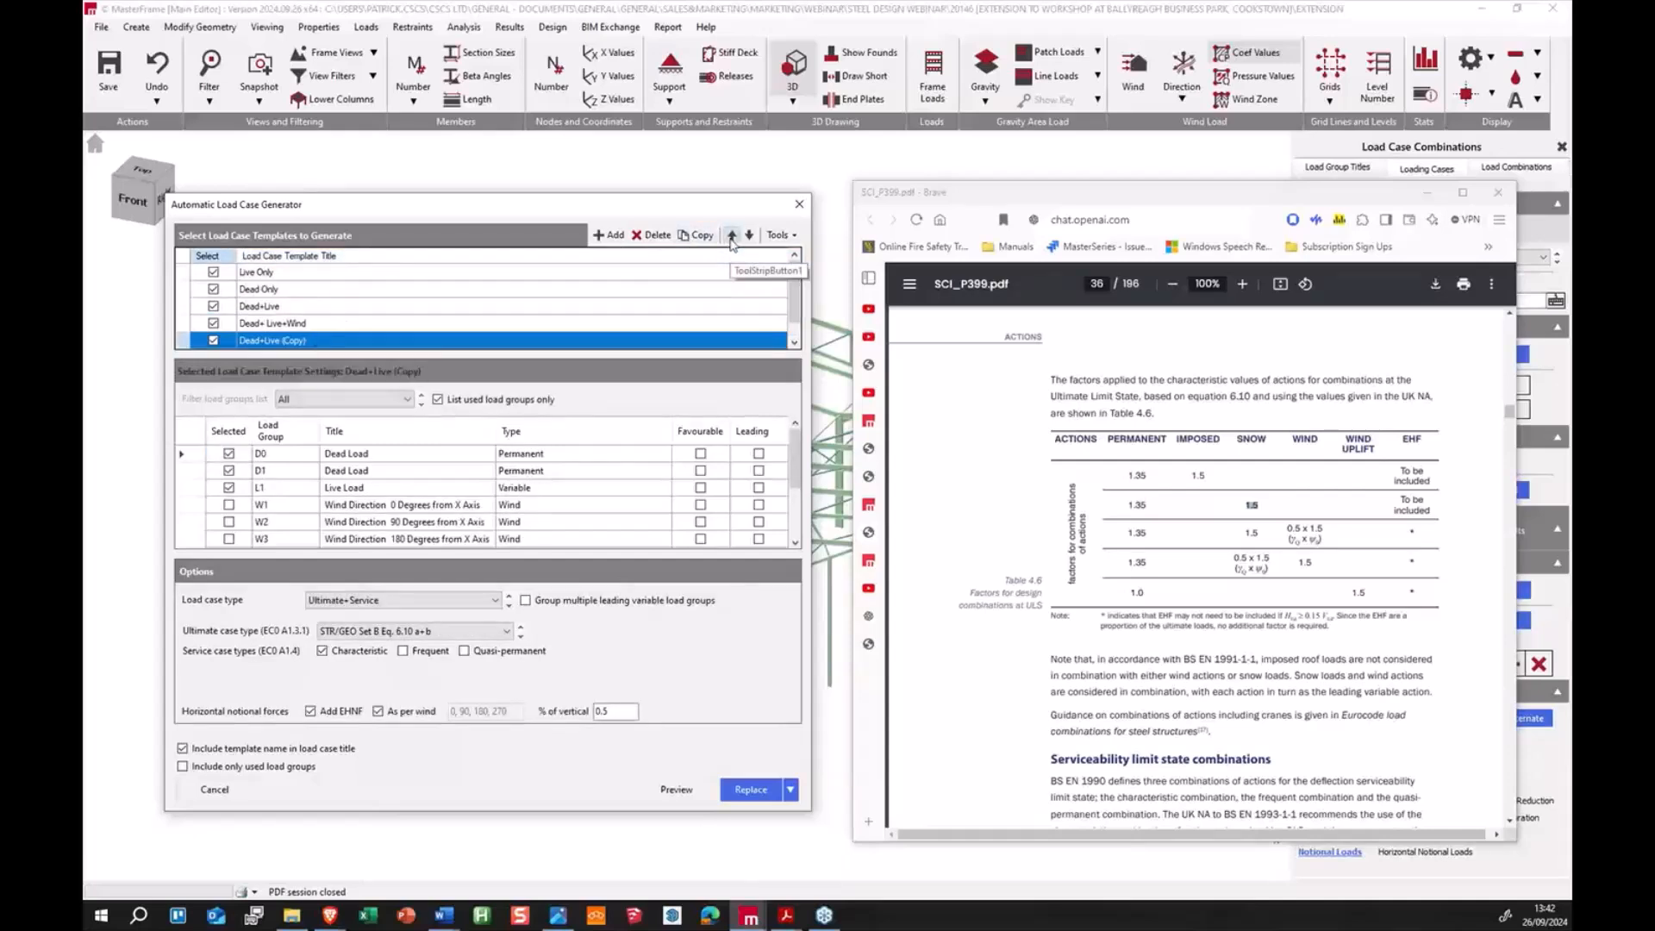
Step: Rename the copied template Dead+Snow, and replace live load group L1 with snow load group K1
left_click(267, 309)
left_click_drag(264, 308, 365, 296)
type("Snow")
left_click(229, 487)
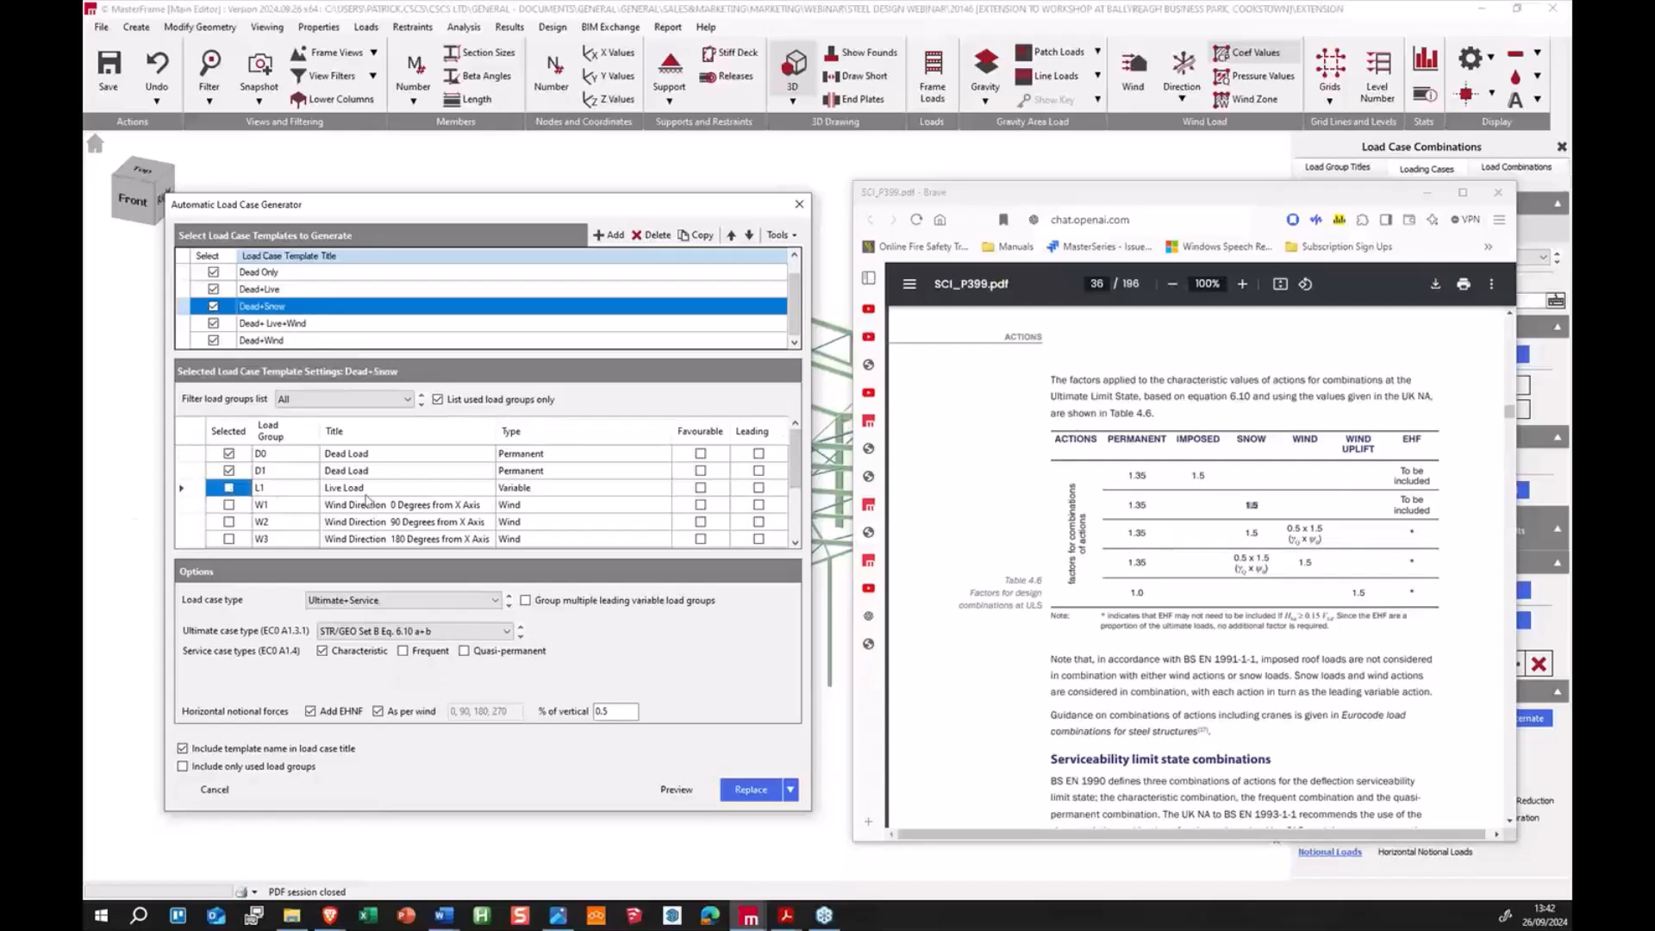
left_click_drag(791, 469, 793, 528)
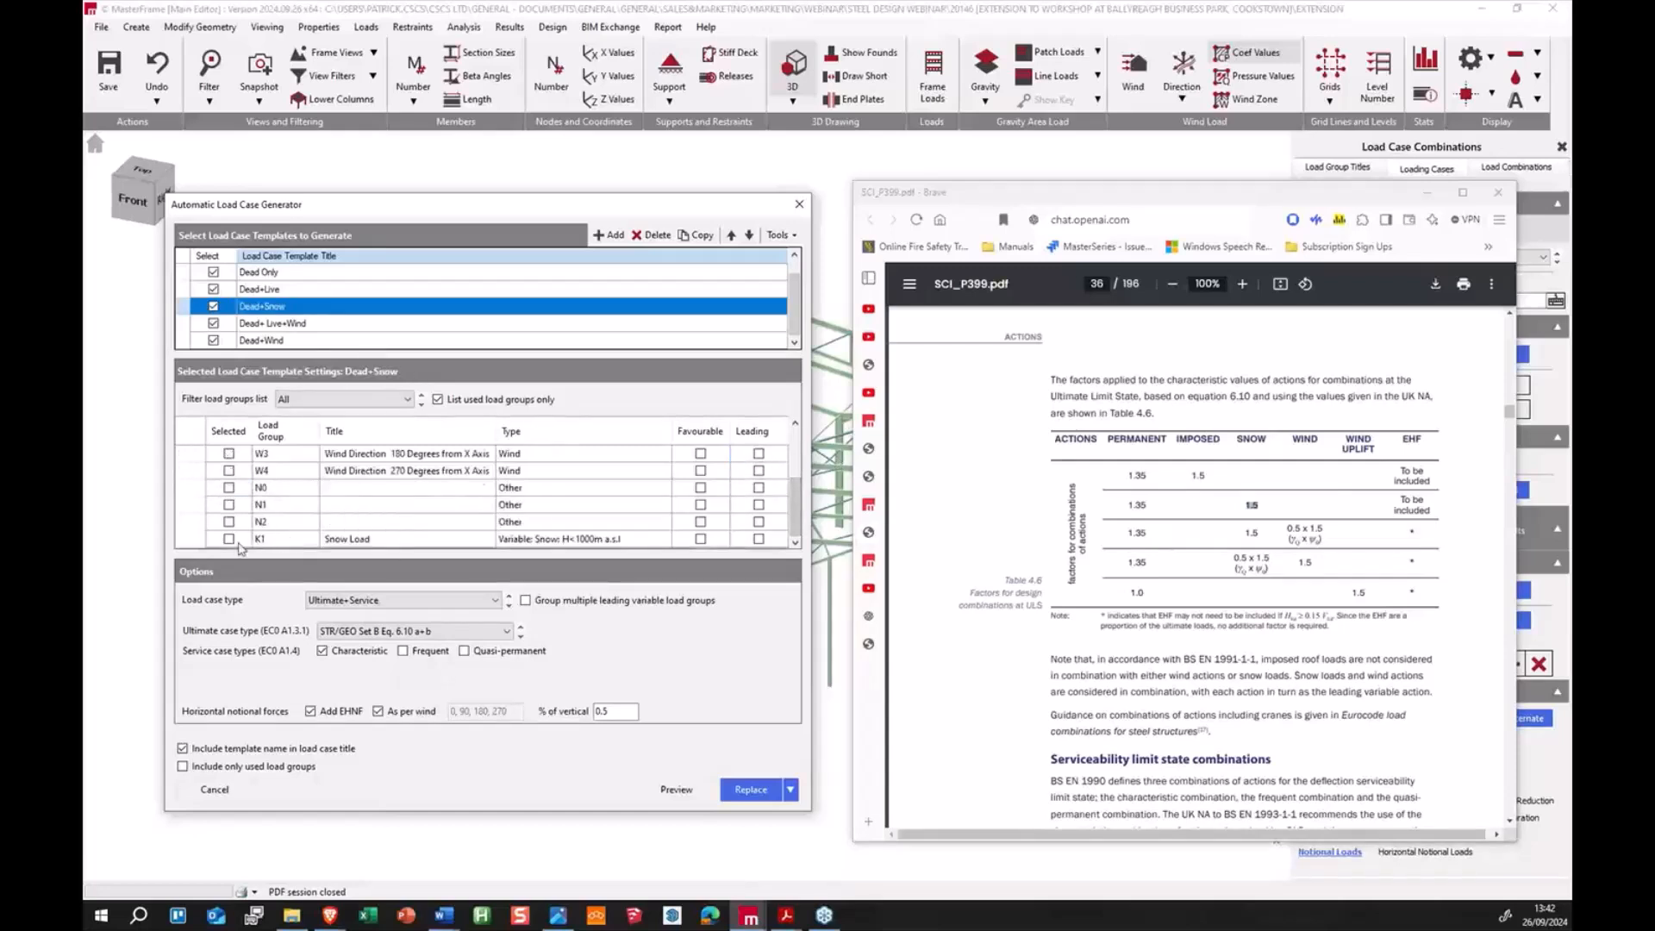
left_click(230, 539)
scroll(295, 505, "up", 3)
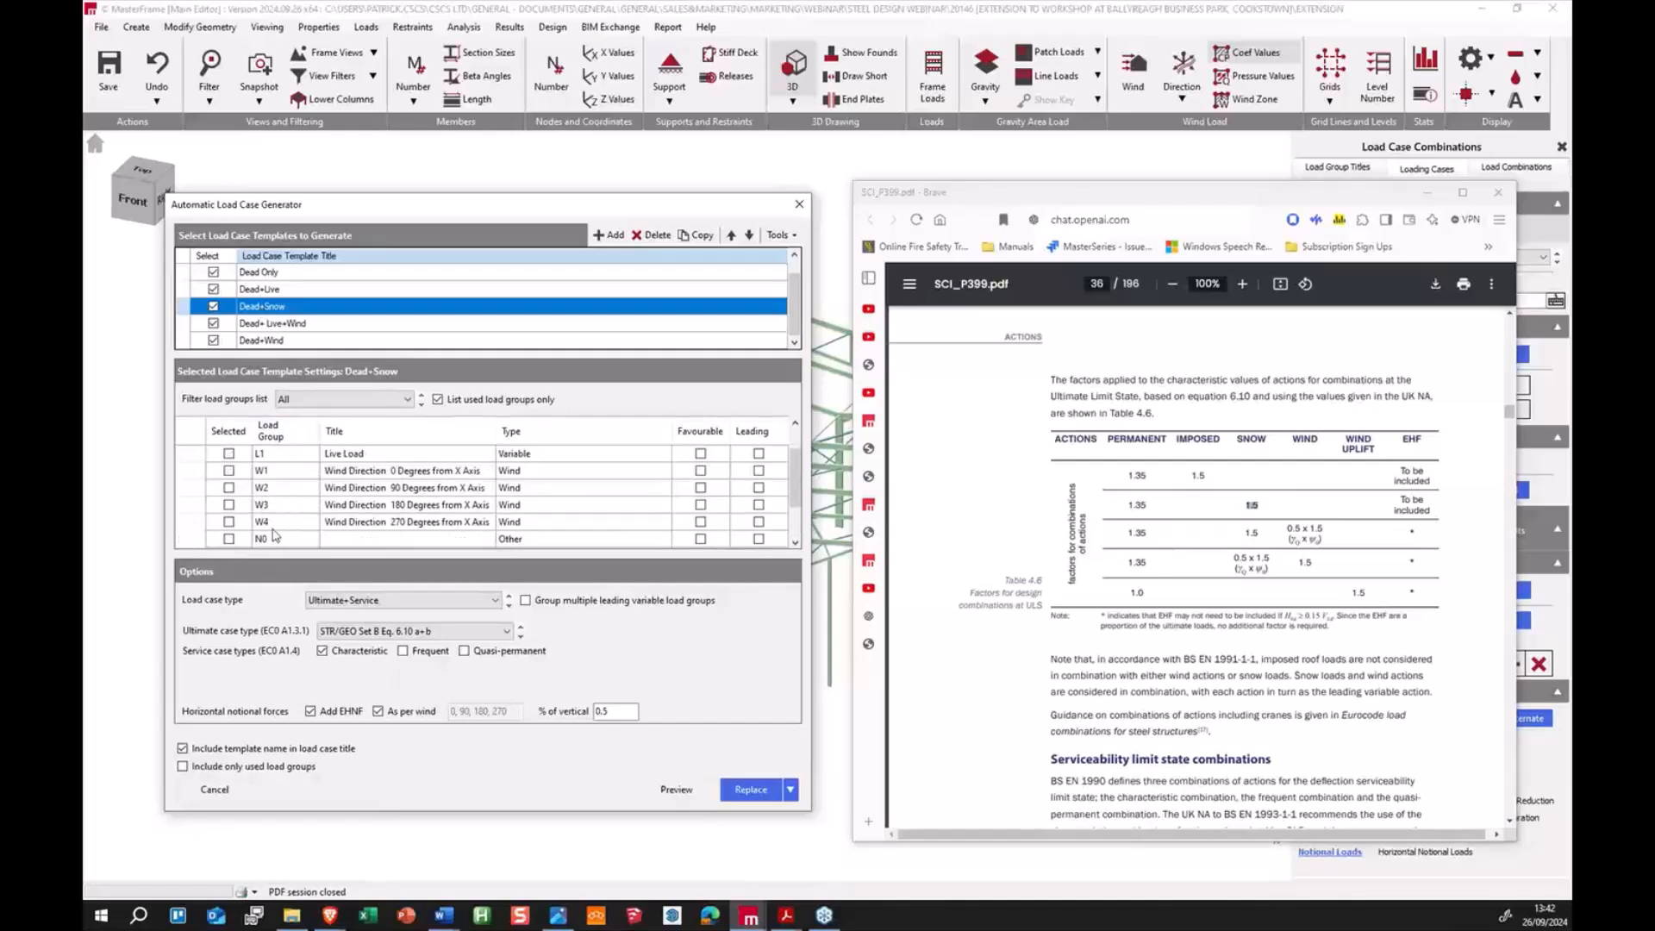
scroll(274, 543, "down", 3)
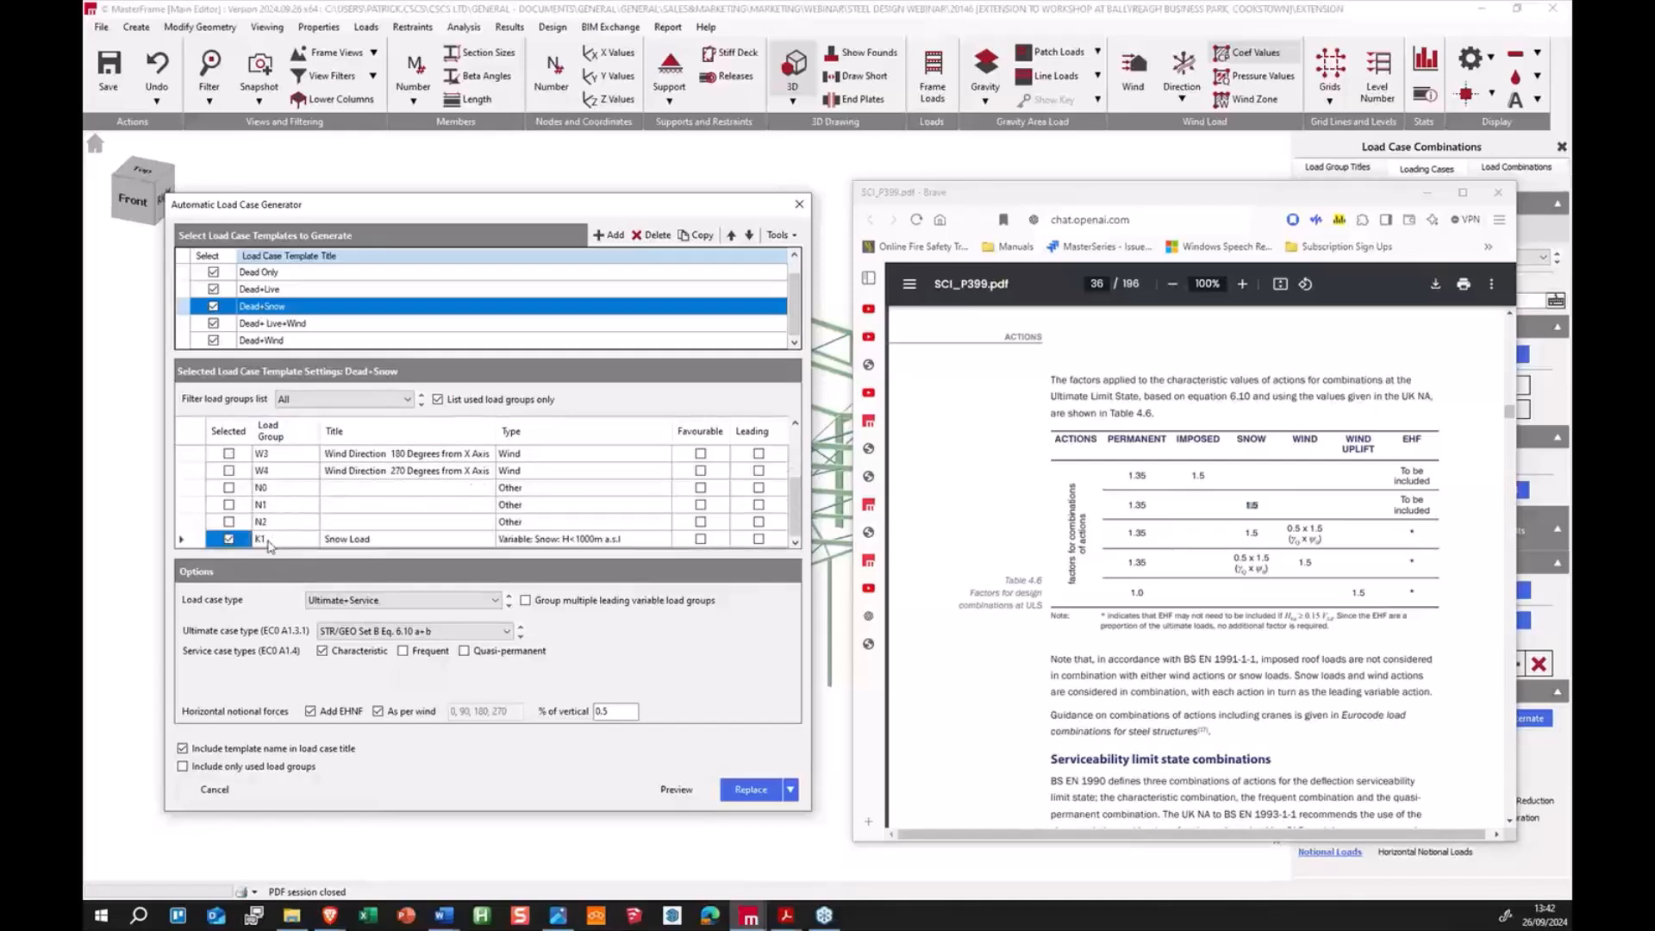
Step: Rename the Dead+ Live+Wind template to Dead+ Live+Wind+Snow, and include snow load group K1 in it
left_click(297, 325)
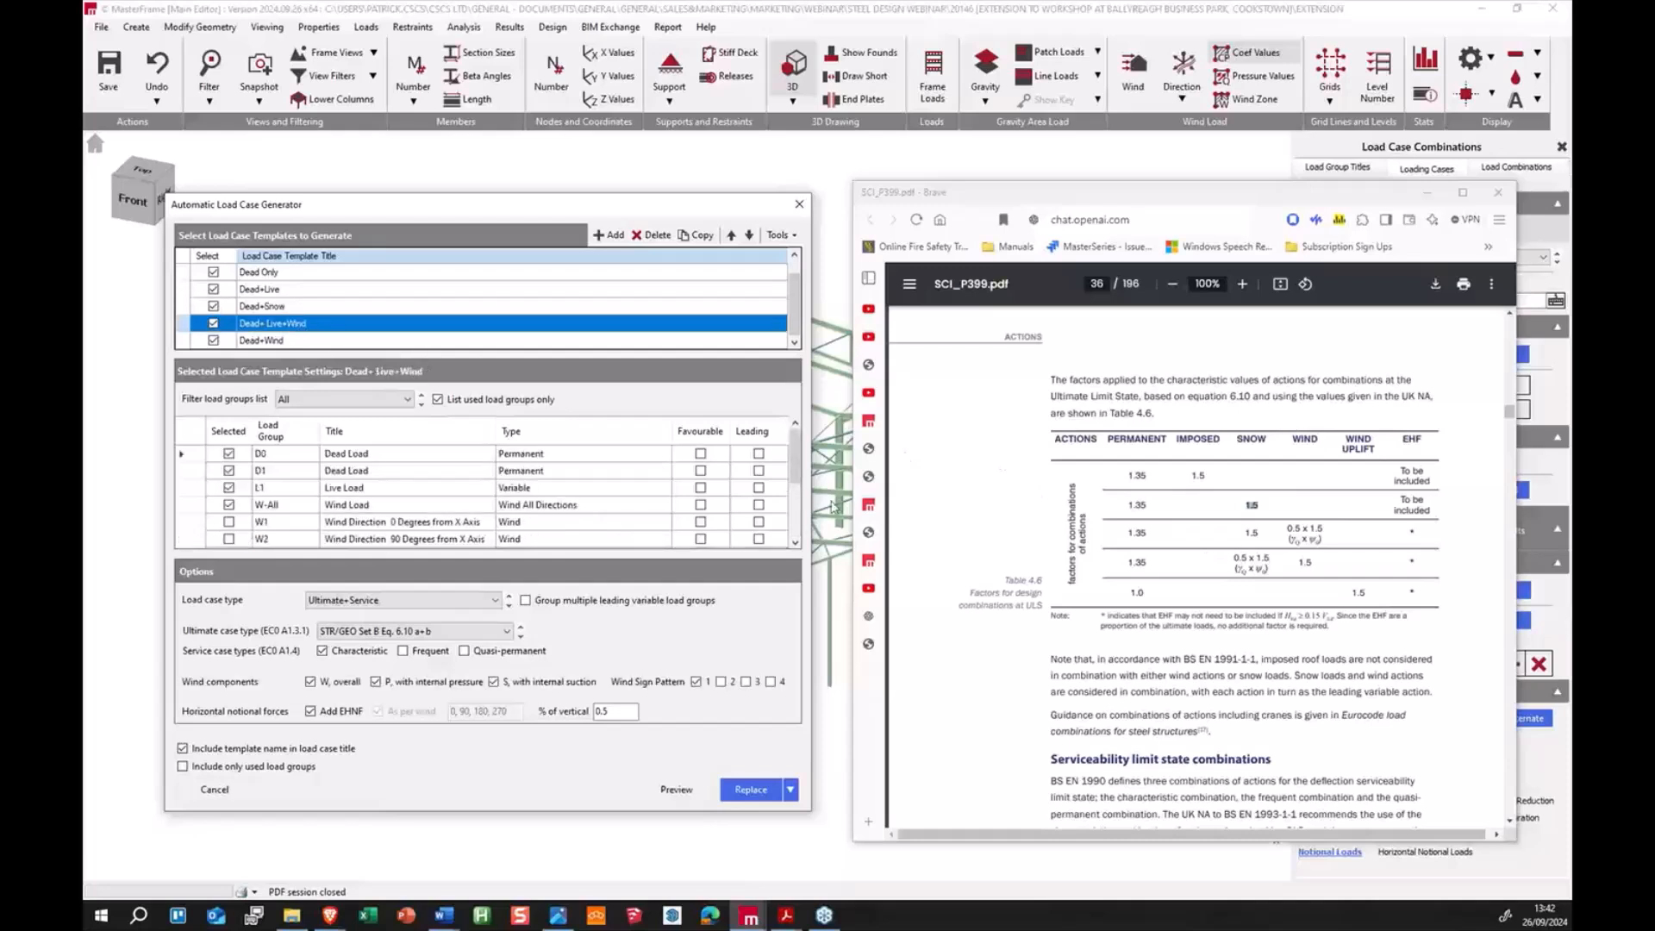
left_click(349, 323)
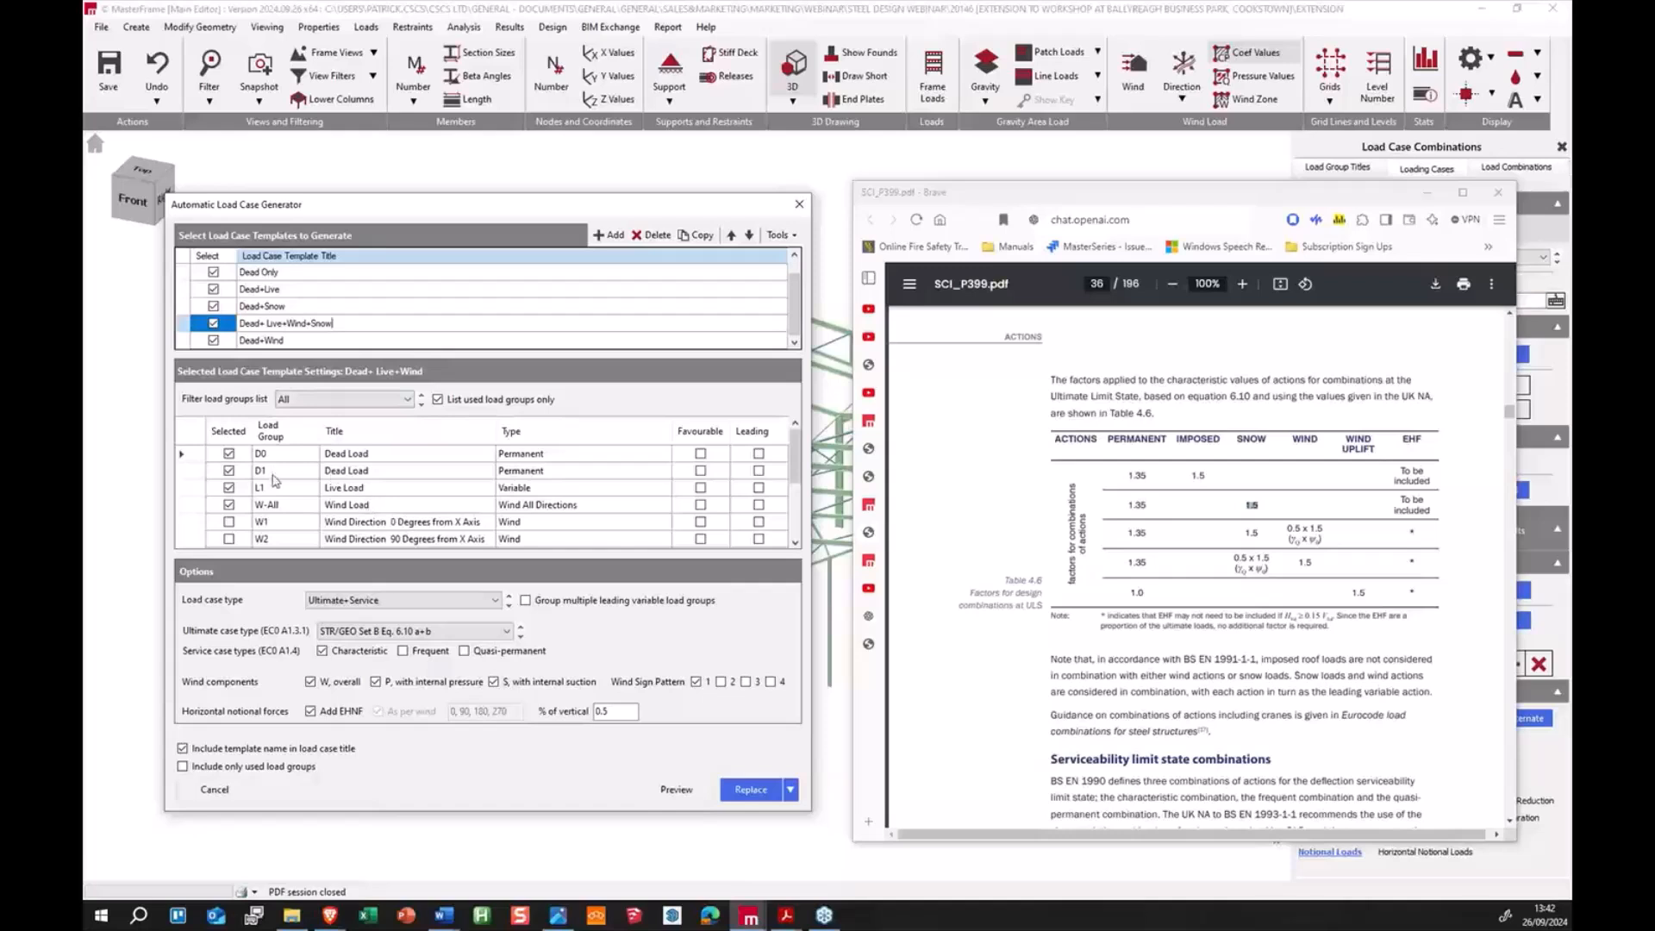
scroll(797, 469, "down", 2)
left_click(228, 540)
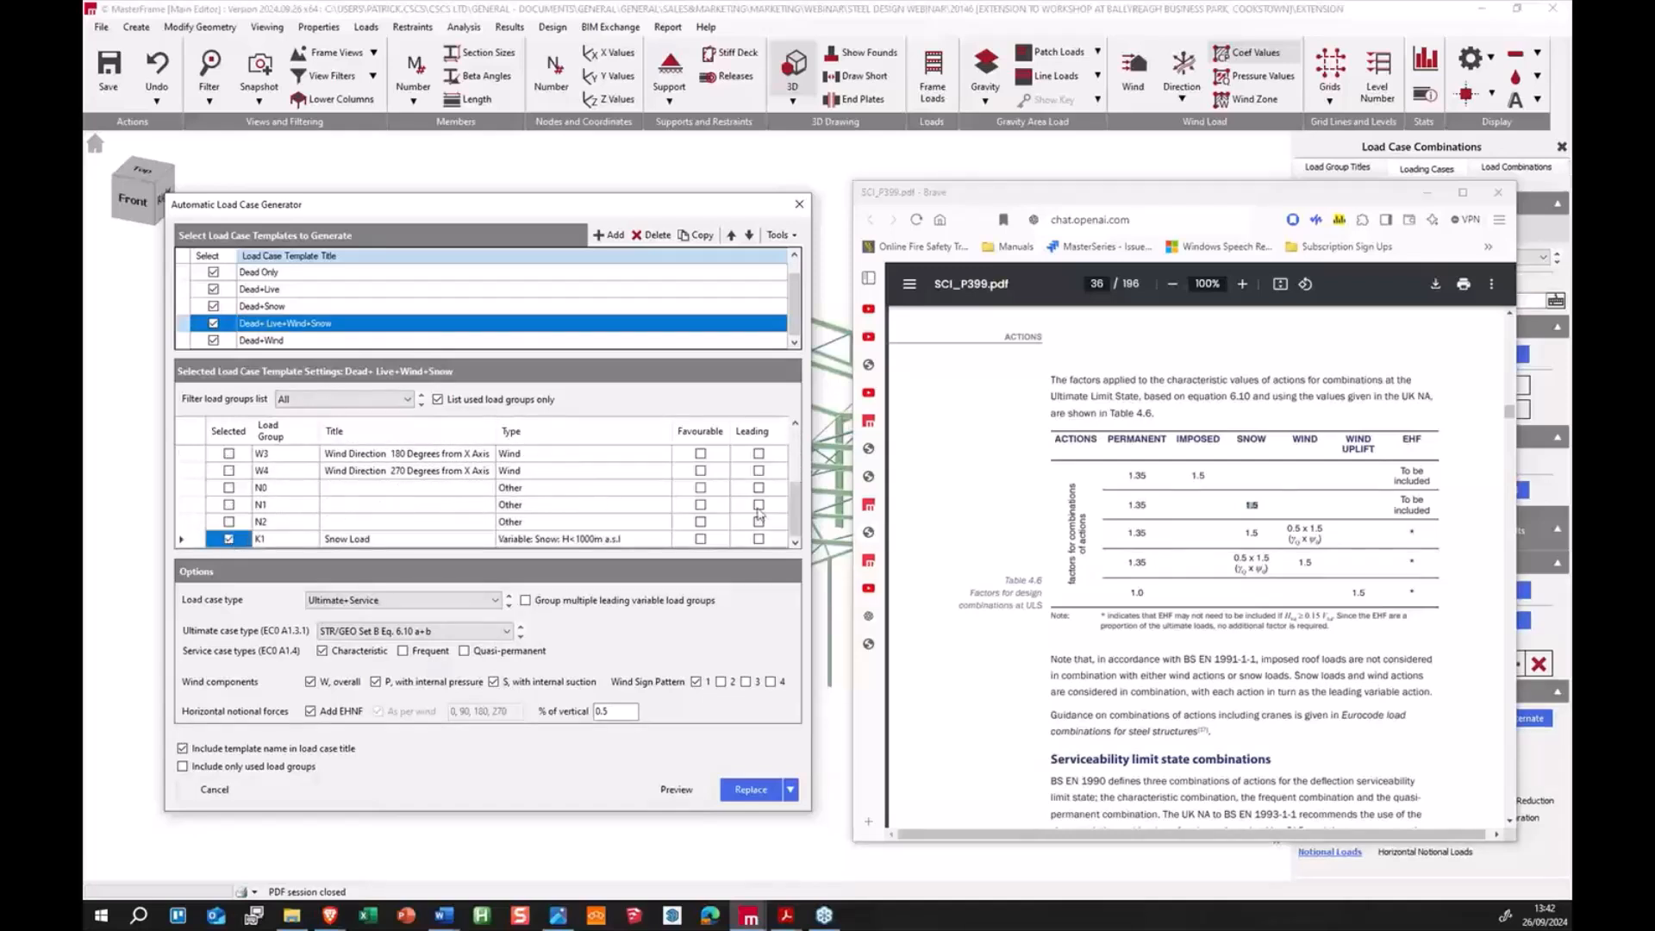
left_click(1247, 536)
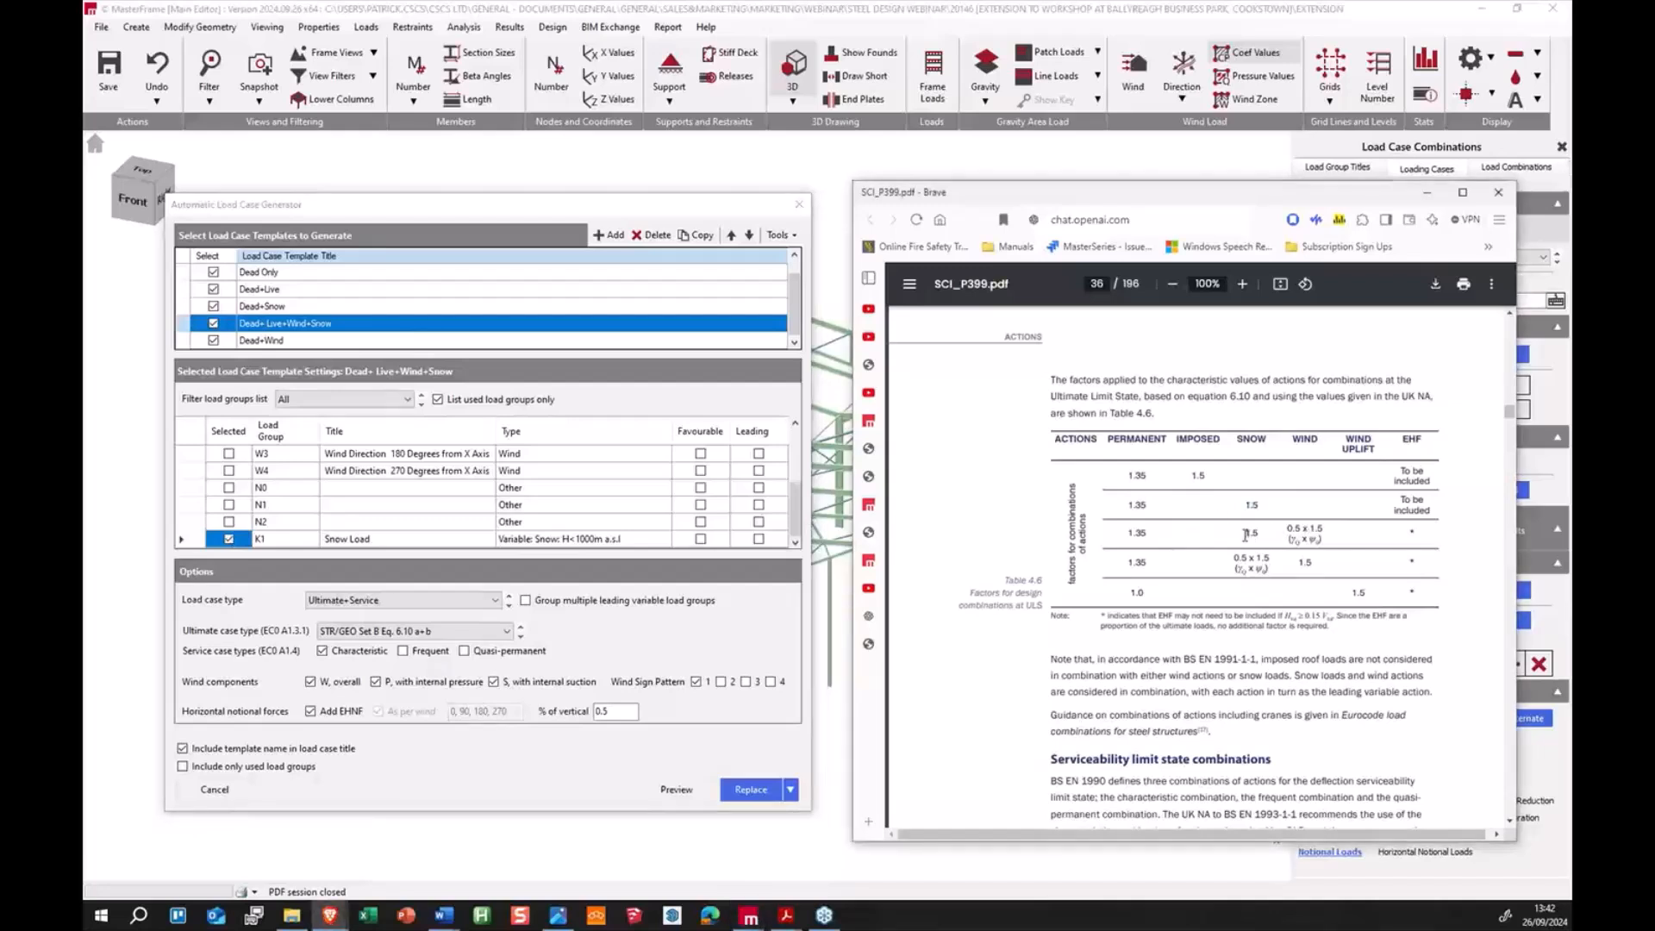
Step: Make snow load group K1 the leading action in the Dead+ Live+Wind+Snow template, and rename the template Dead+ Live+Wind+Snow(Lead)
left_click(761, 543)
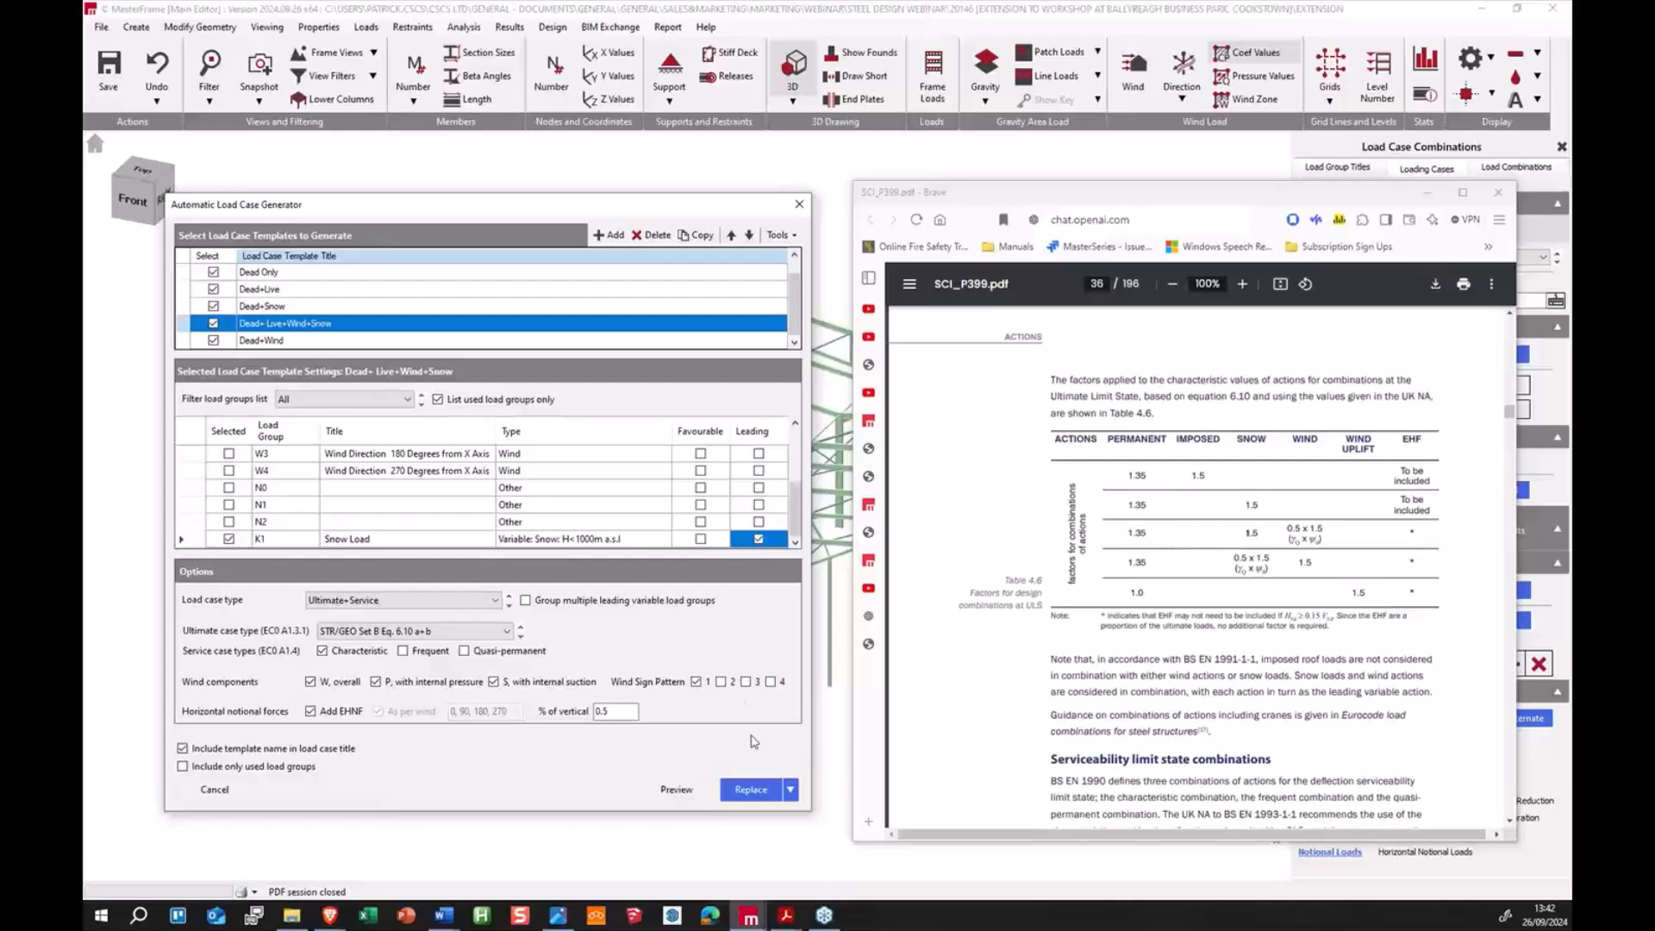
left_click(316, 318)
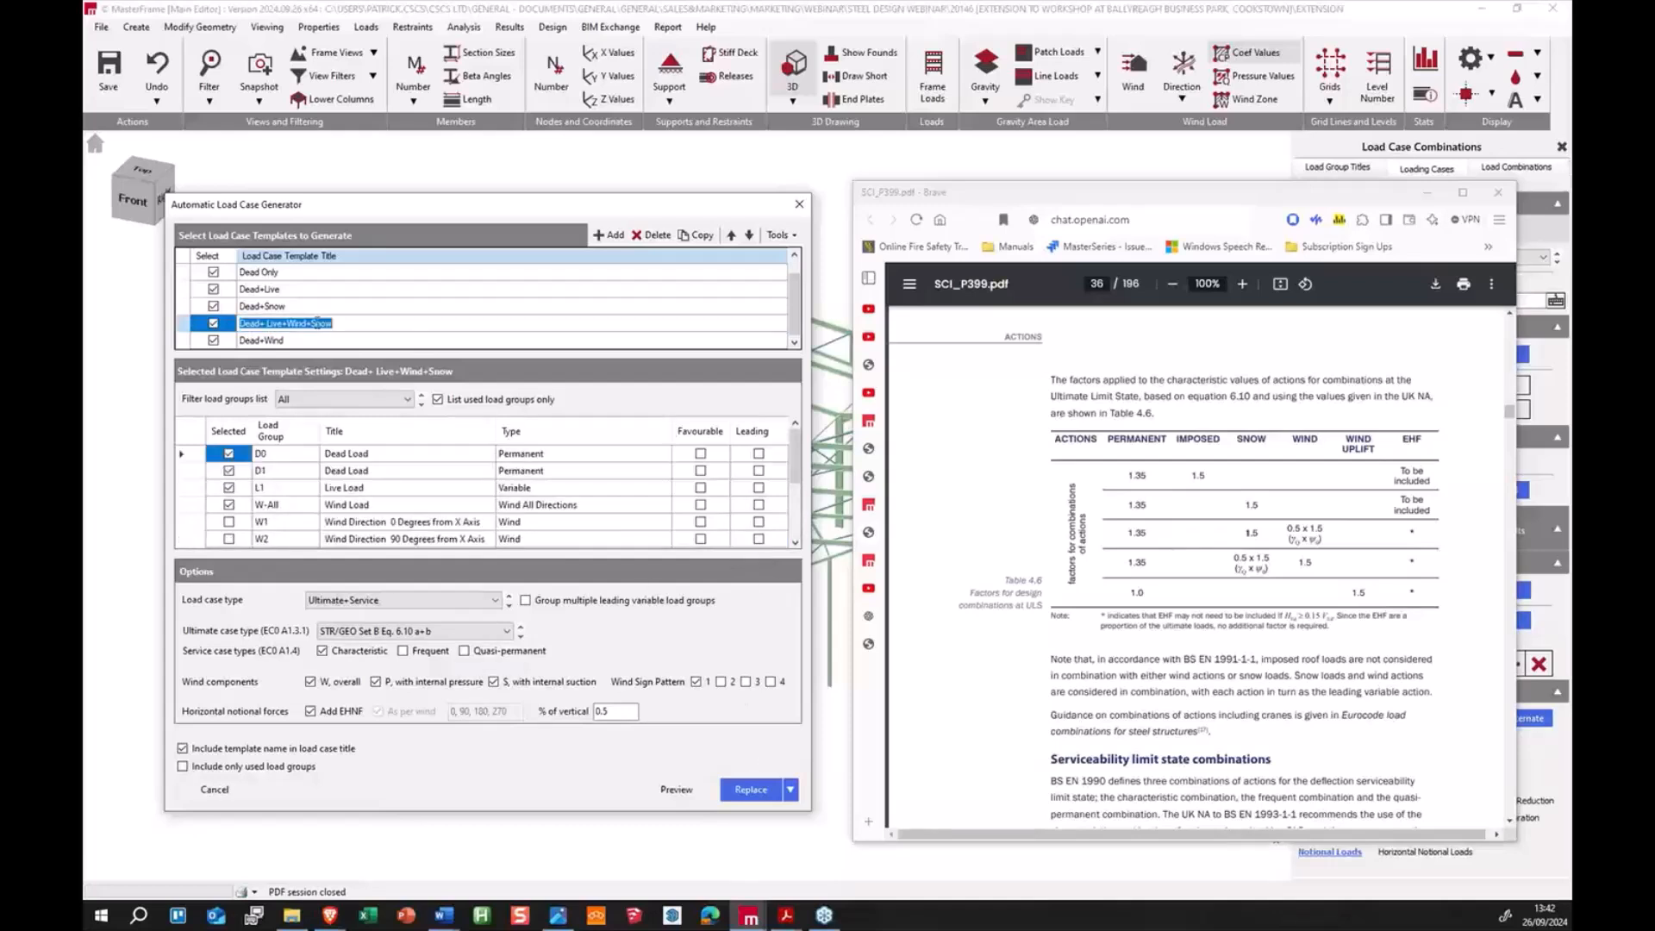
left_click(361, 309)
left_click(361, 326)
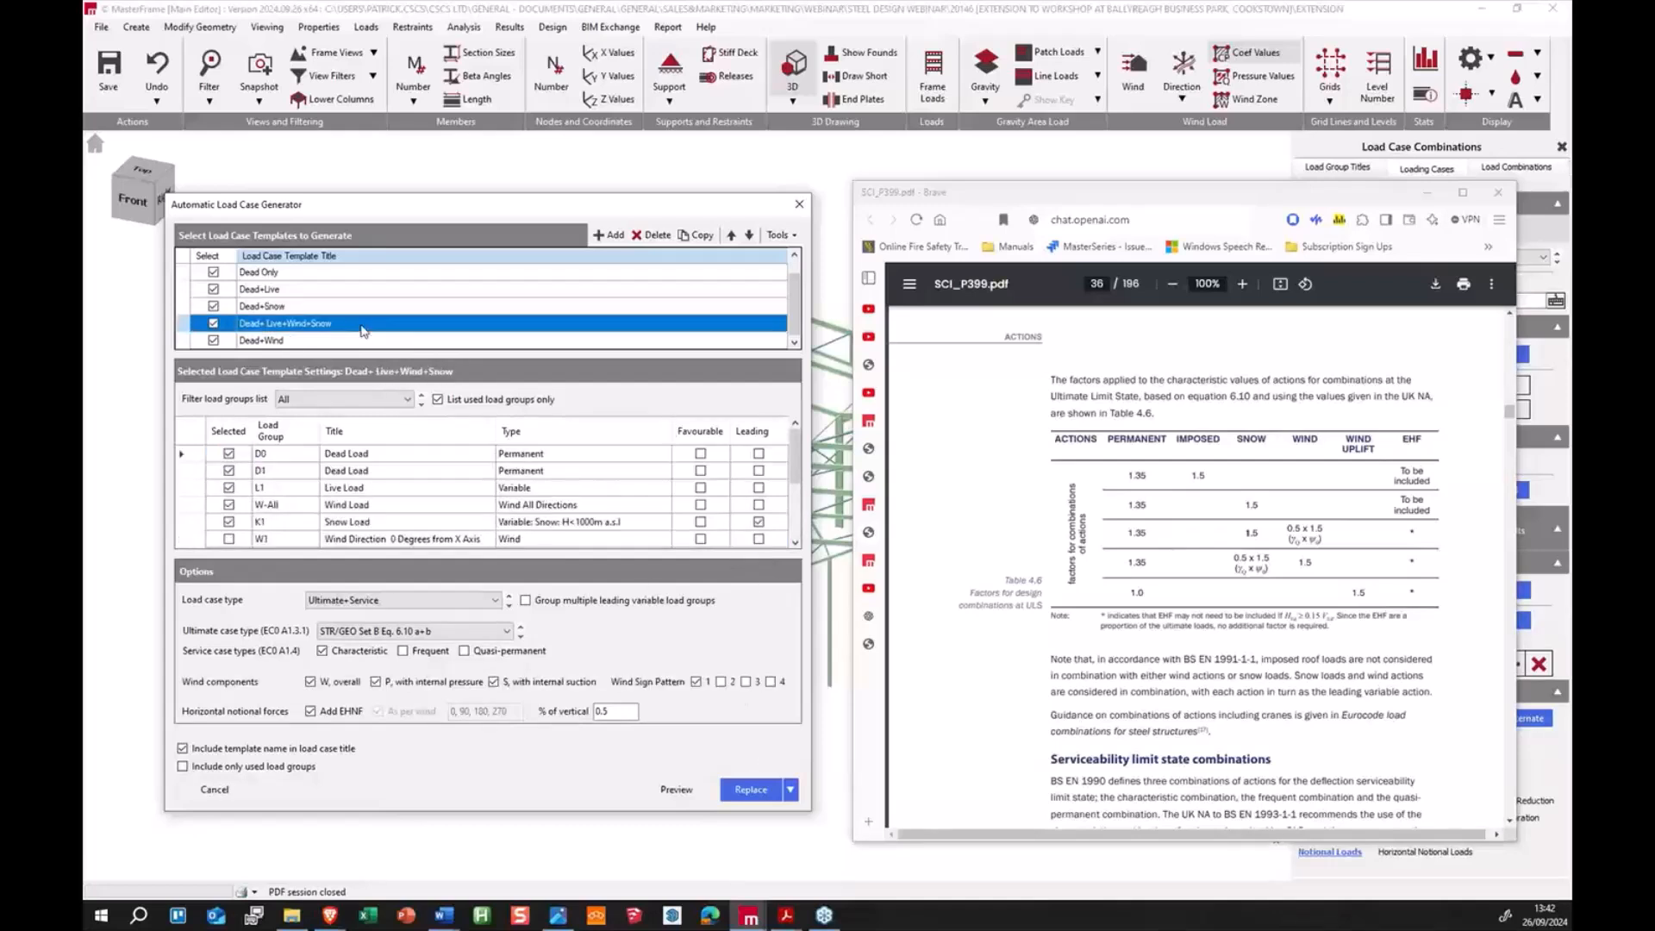
left_click(340, 327)
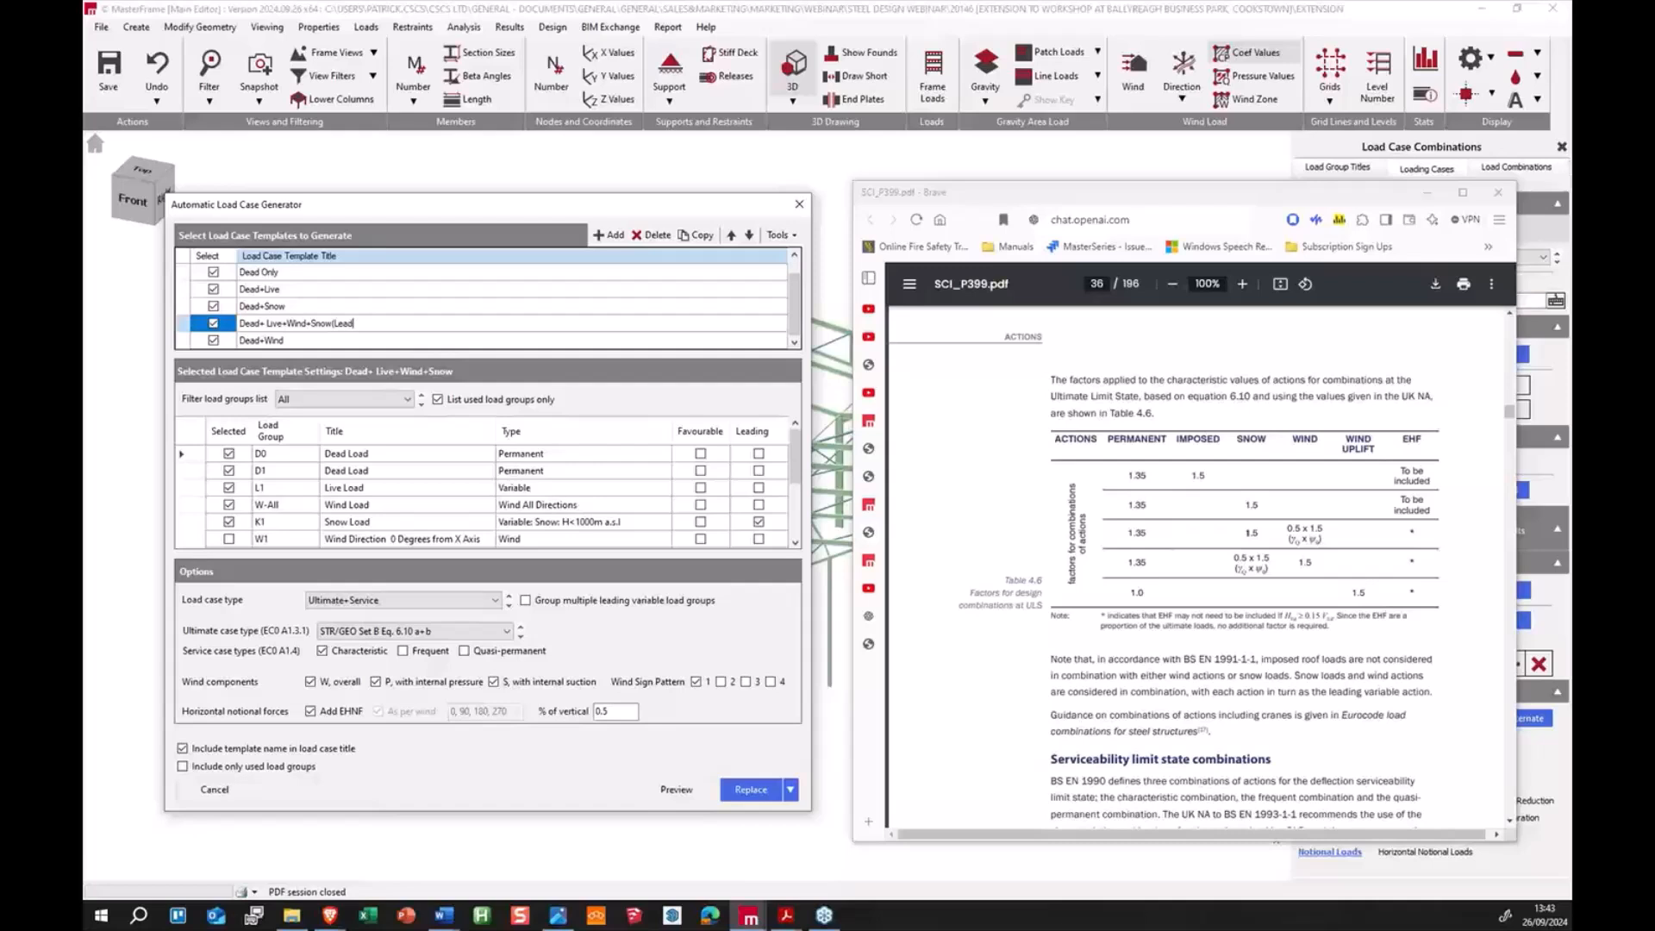
key("Return")
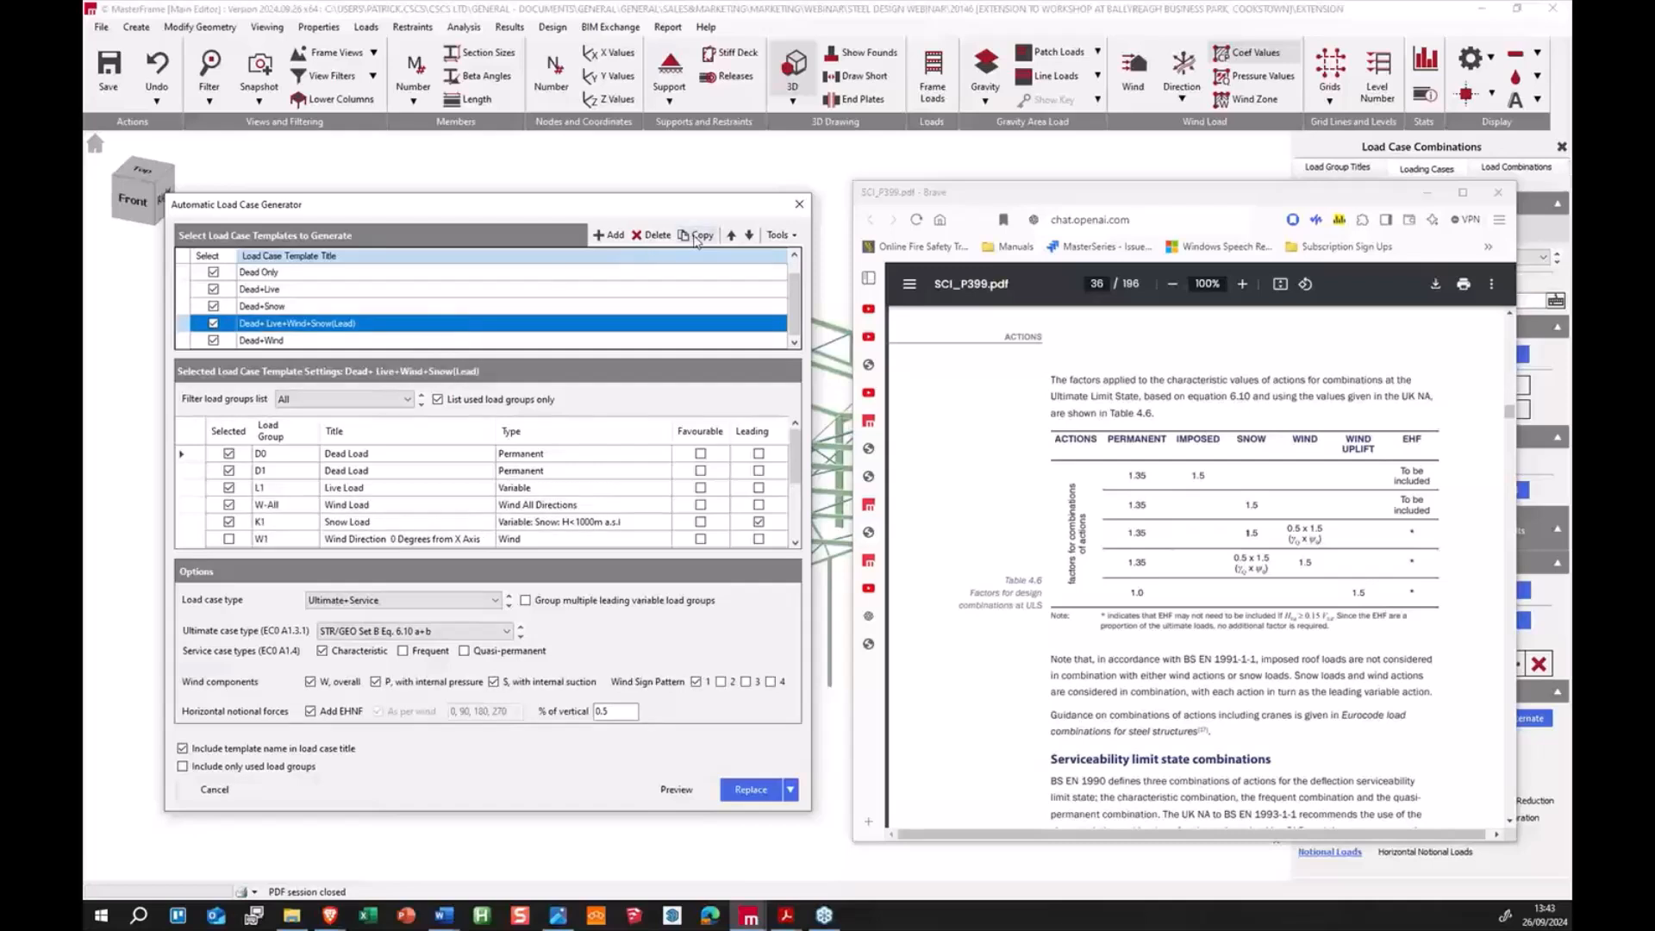
Step: Copy the Dead+ Live+Wind+Snow(Lead) template, place the copy directly below it, and rename the copy Dead+ Live+Wind(Lead)+Snow
left_click(697, 237)
left_click(731, 235)
left_click_drag(393, 342, 368, 339)
key("BackSpace")
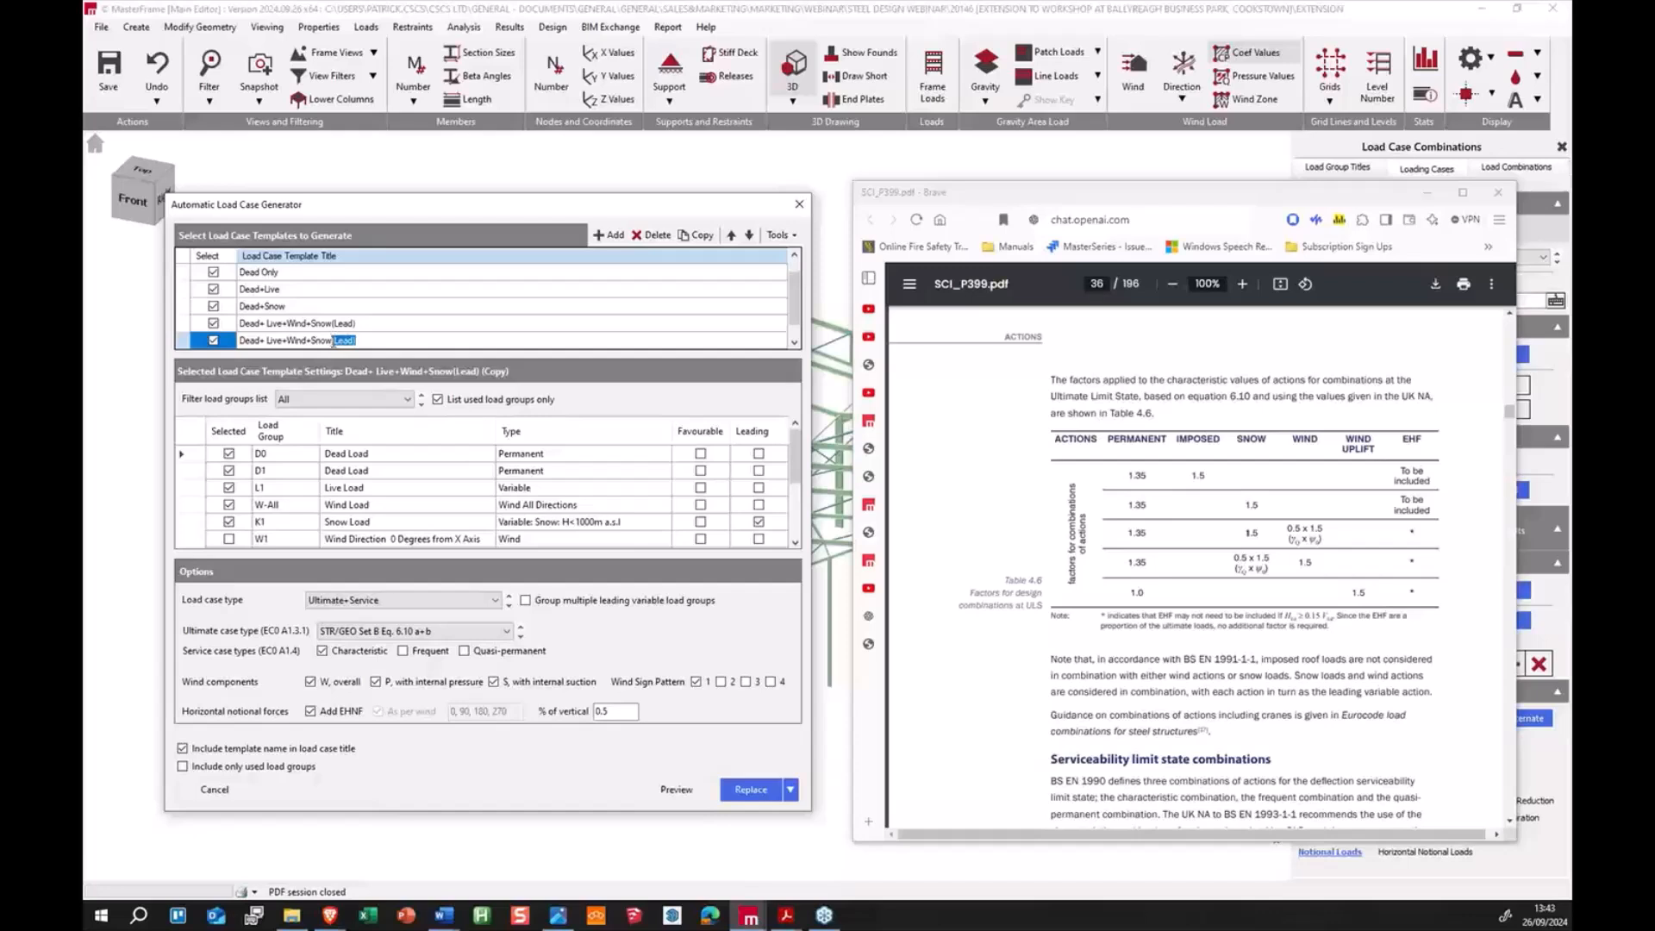
key("BackSpace")
key("ctrl+v")
Step: Make wind load group W-All the leading action instead of K1 in the Dead+ Live+Wind(Lead)+Snow template
left_click_drag(790, 455, 789, 457)
left_click(758, 522)
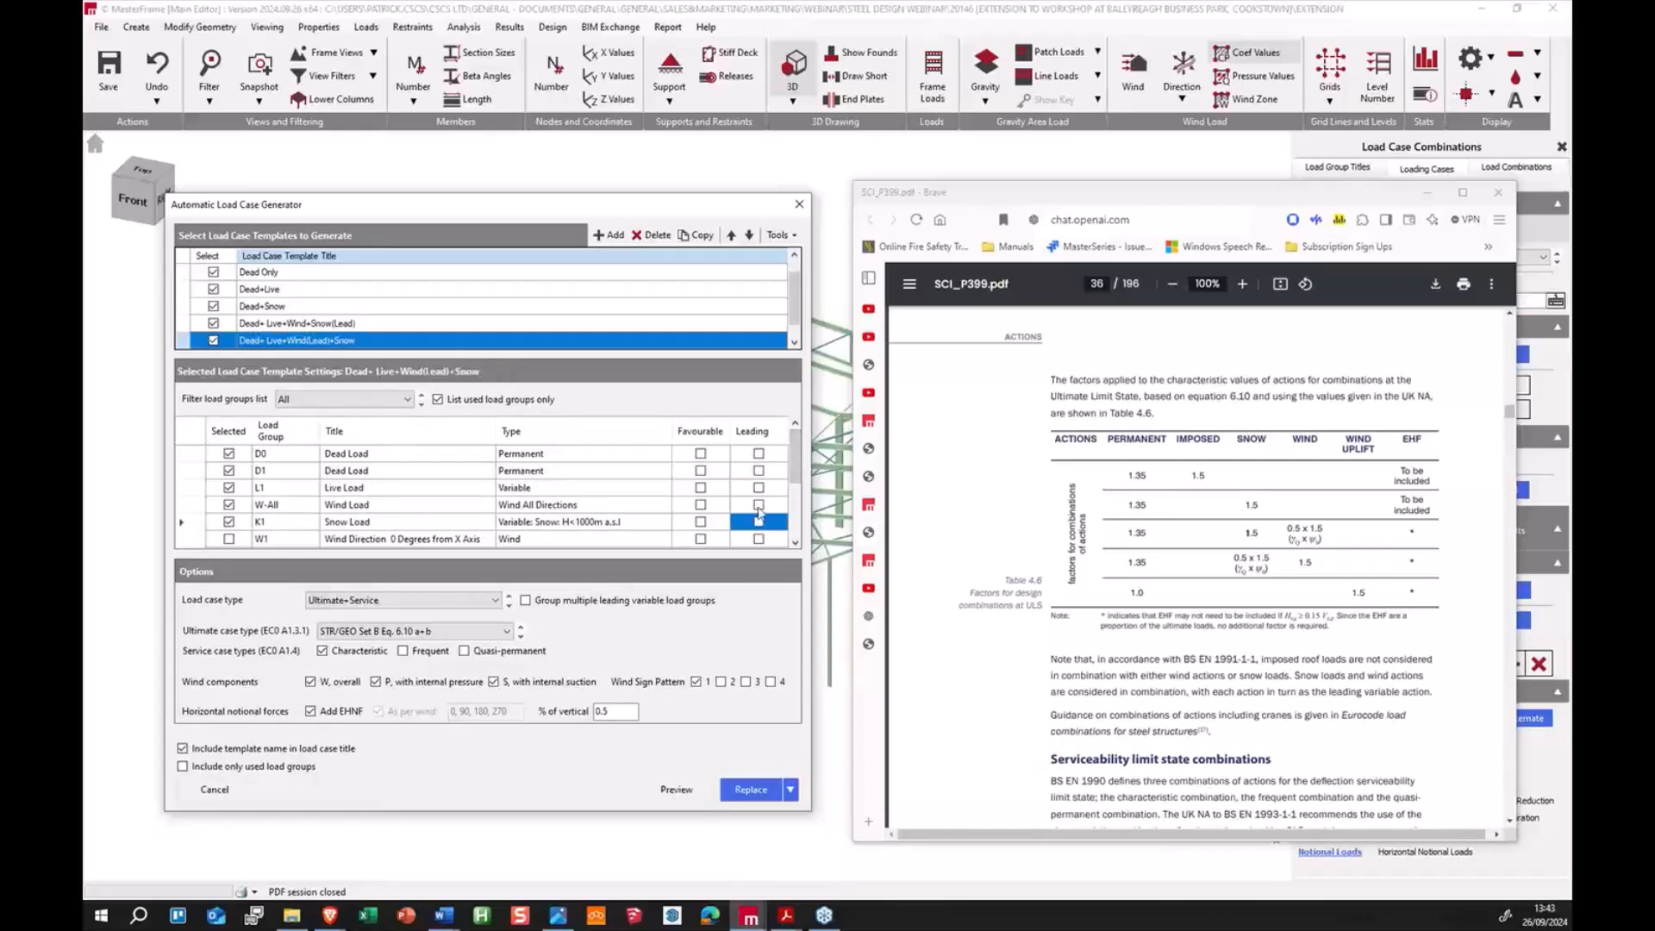
left_click(759, 505)
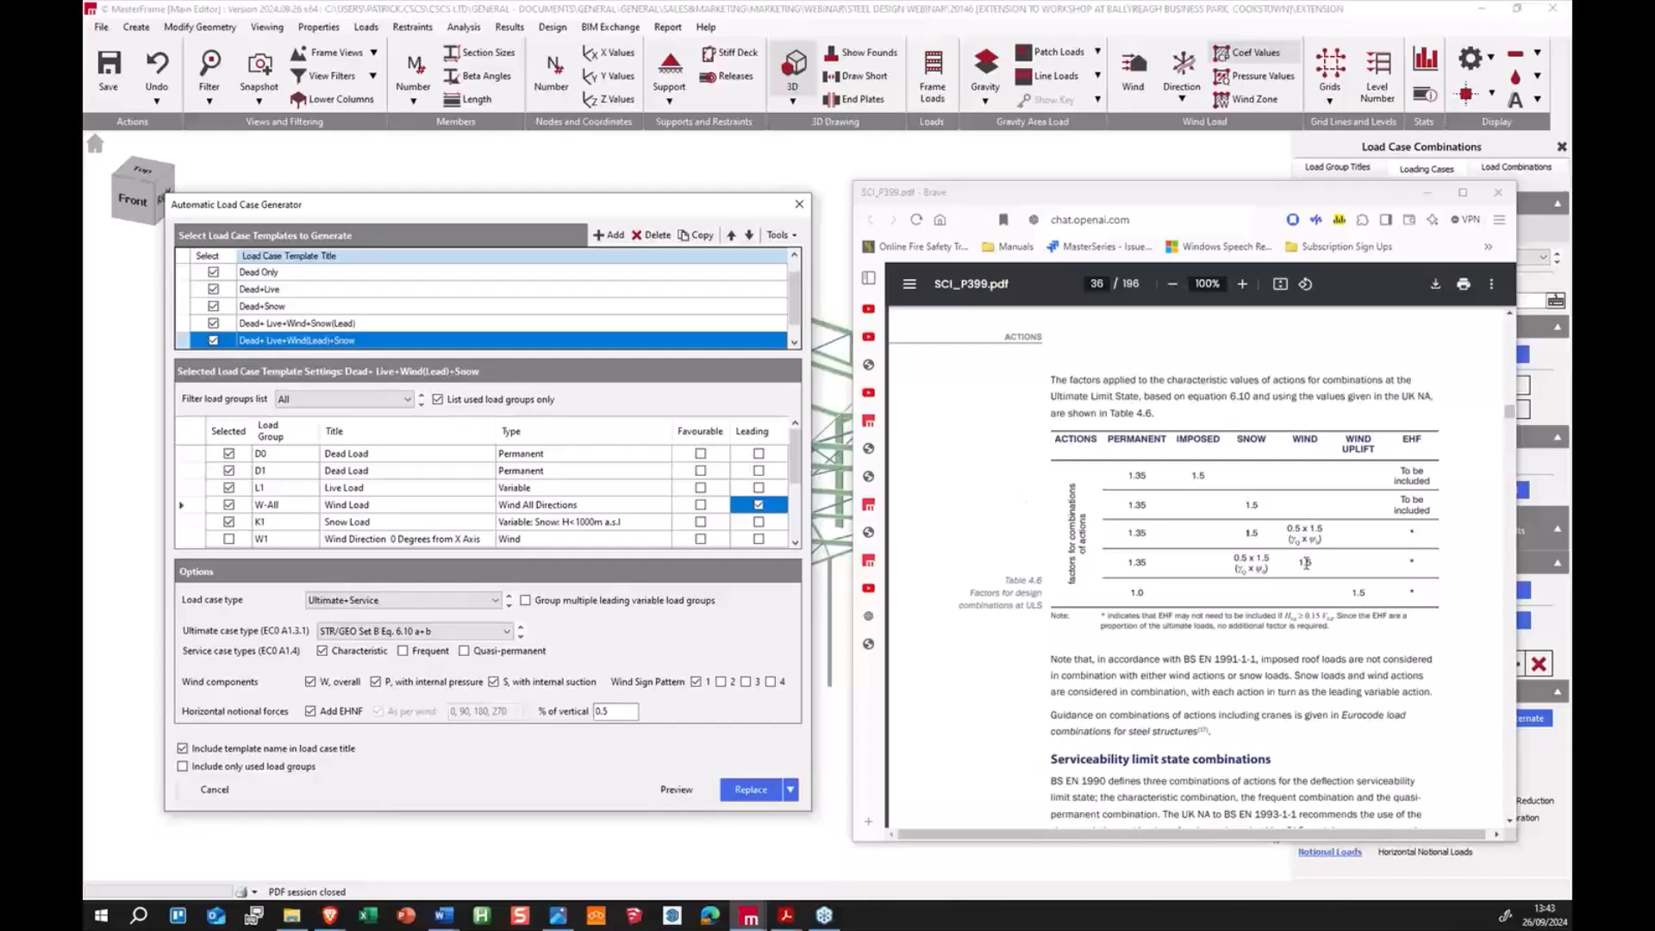
left_click(407, 324)
left_click(403, 342)
Step: Check the Dead+Wind template's favourable dead load settings against the permanent and wind uplift factors in Table 4.6
scroll(1298, 585, "down", 1)
double_click(1350, 540)
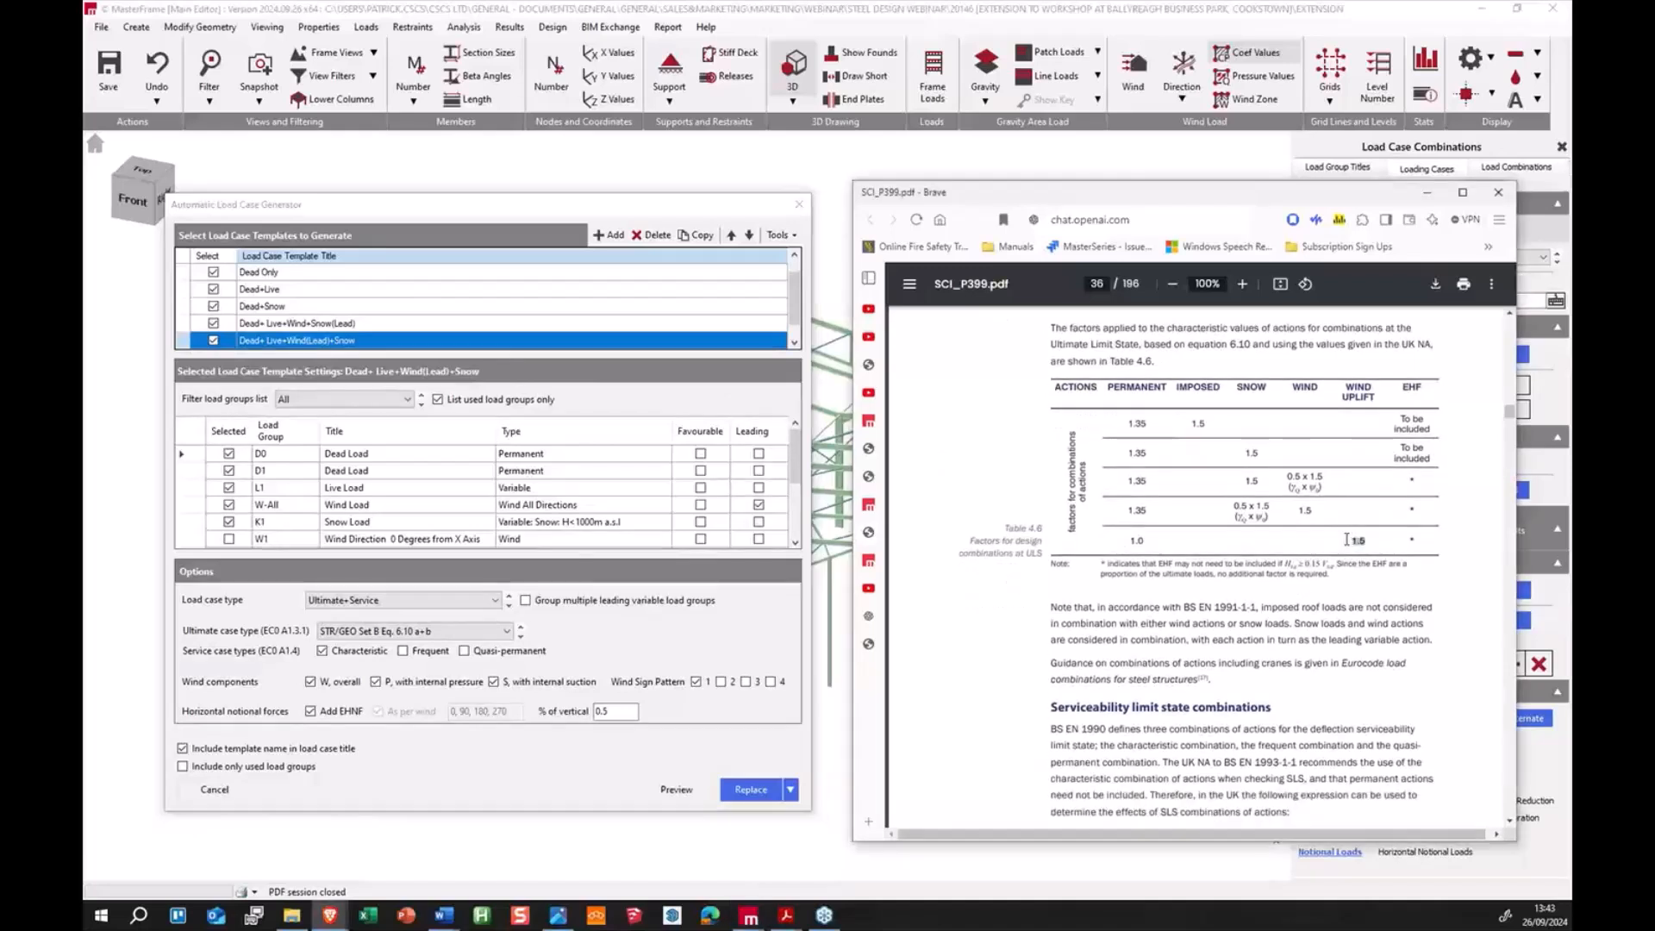
scroll(495, 324, "down", 1)
left_click(345, 341)
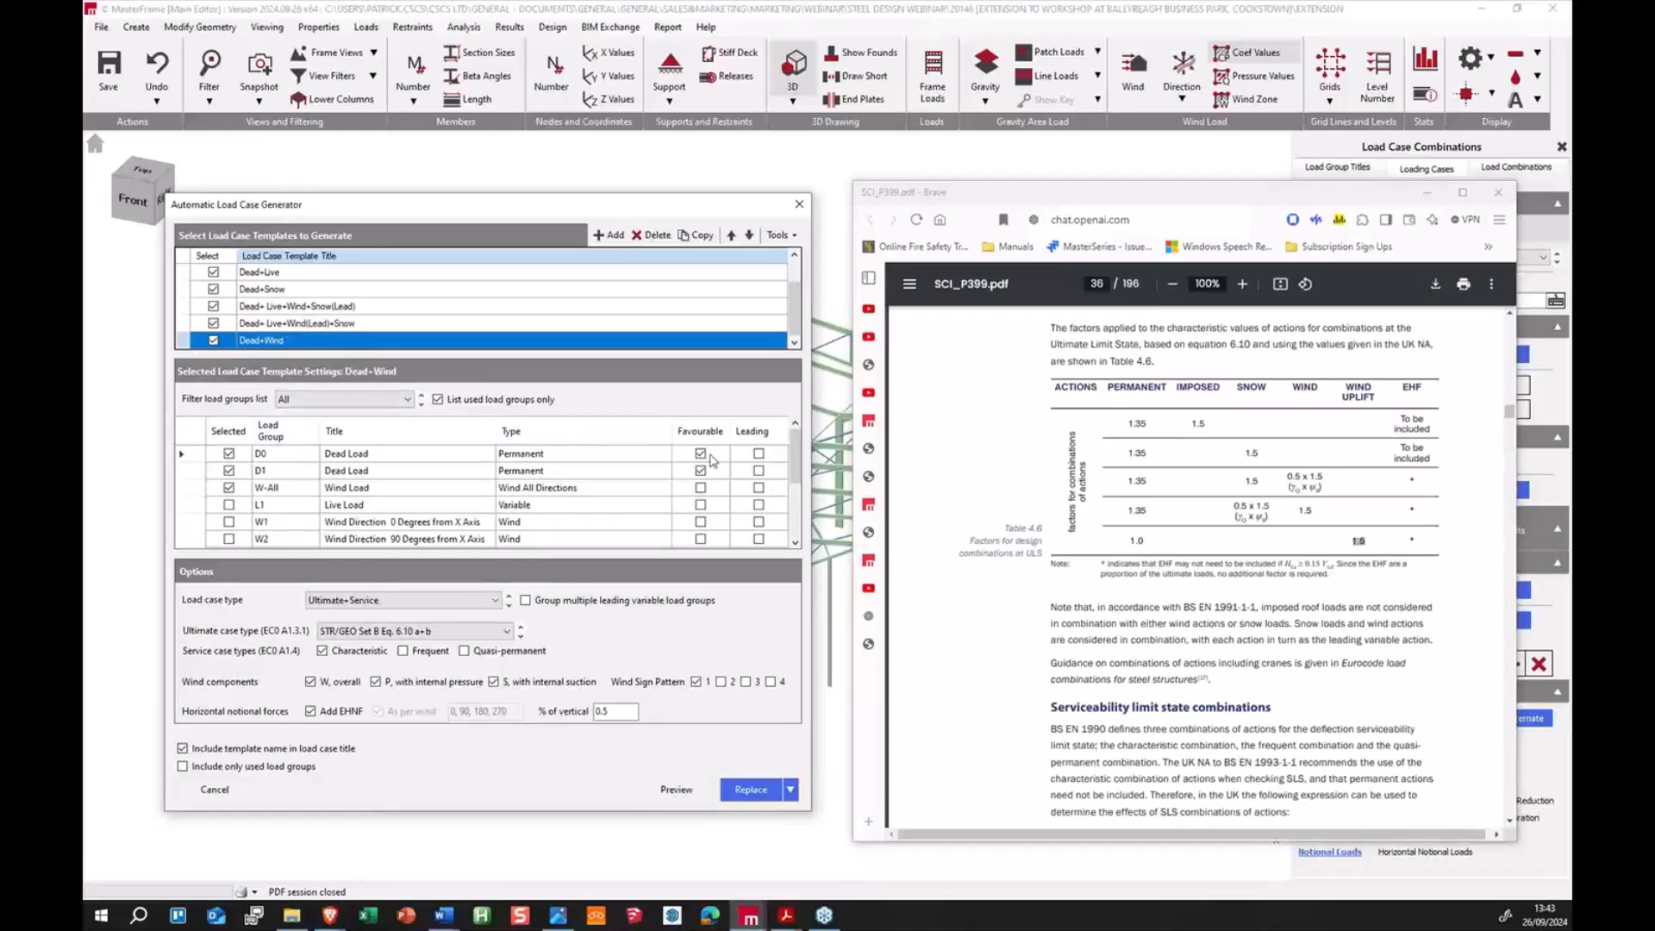
left_click(1126, 540)
left_click_drag(1126, 541, 1153, 540)
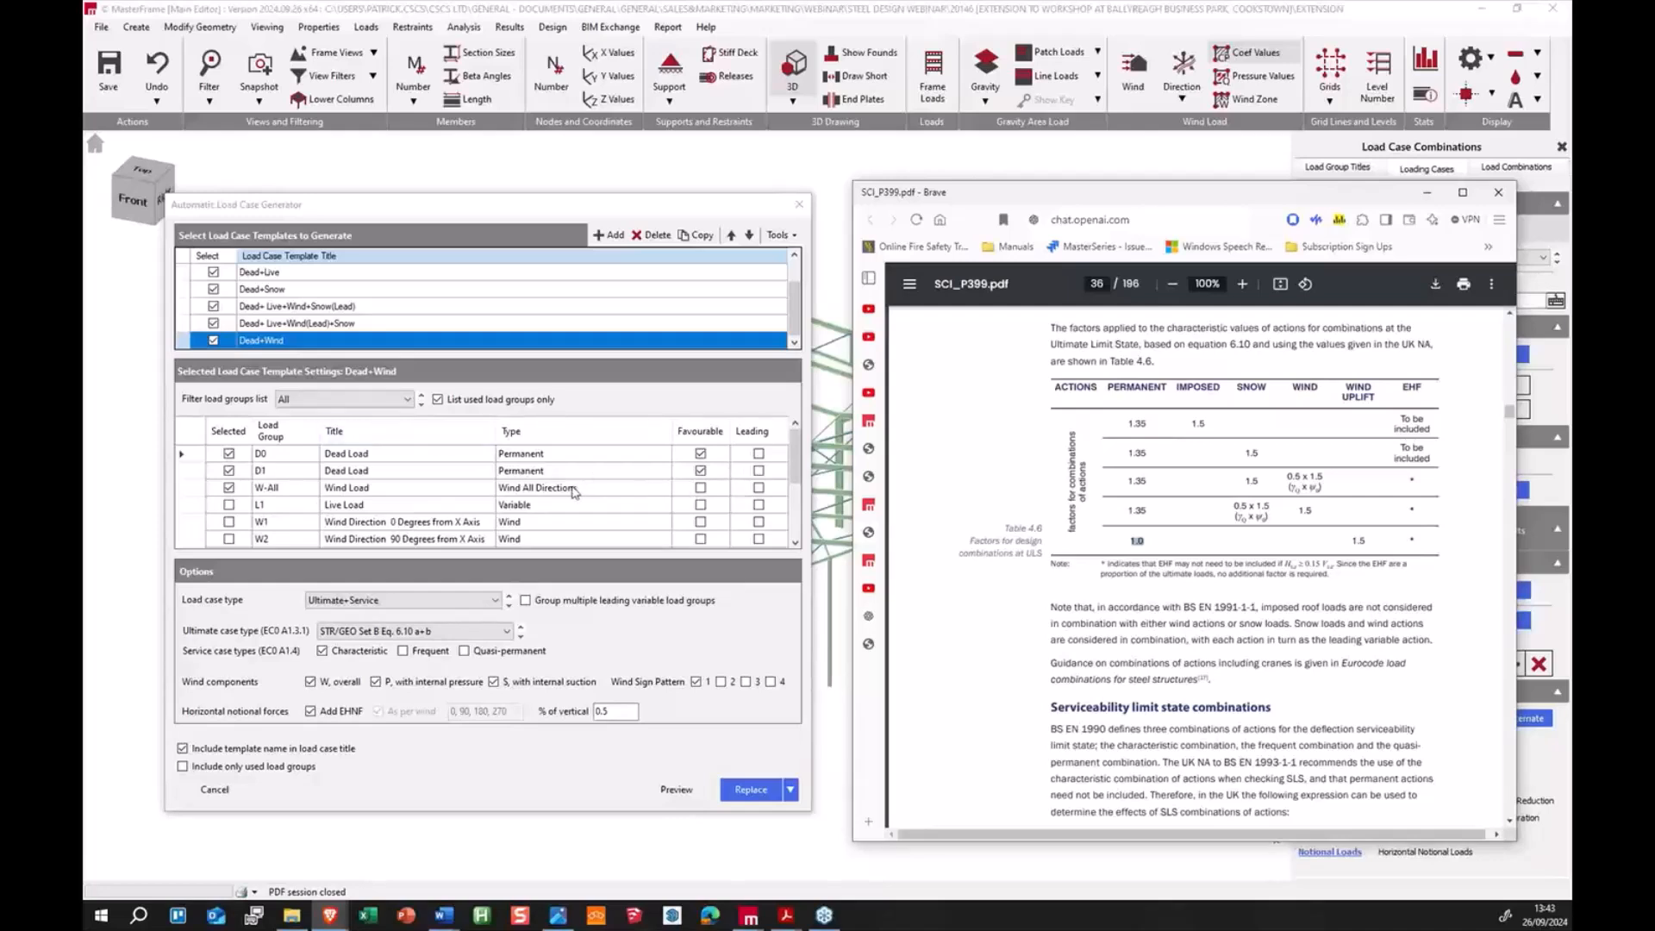
left_click_drag(1406, 390, 1438, 390)
Step: Enable wind sign patterns 2, 3 and 4 for the Dead+ Live+Wind+Snow(Lead) template
left_click(494, 308)
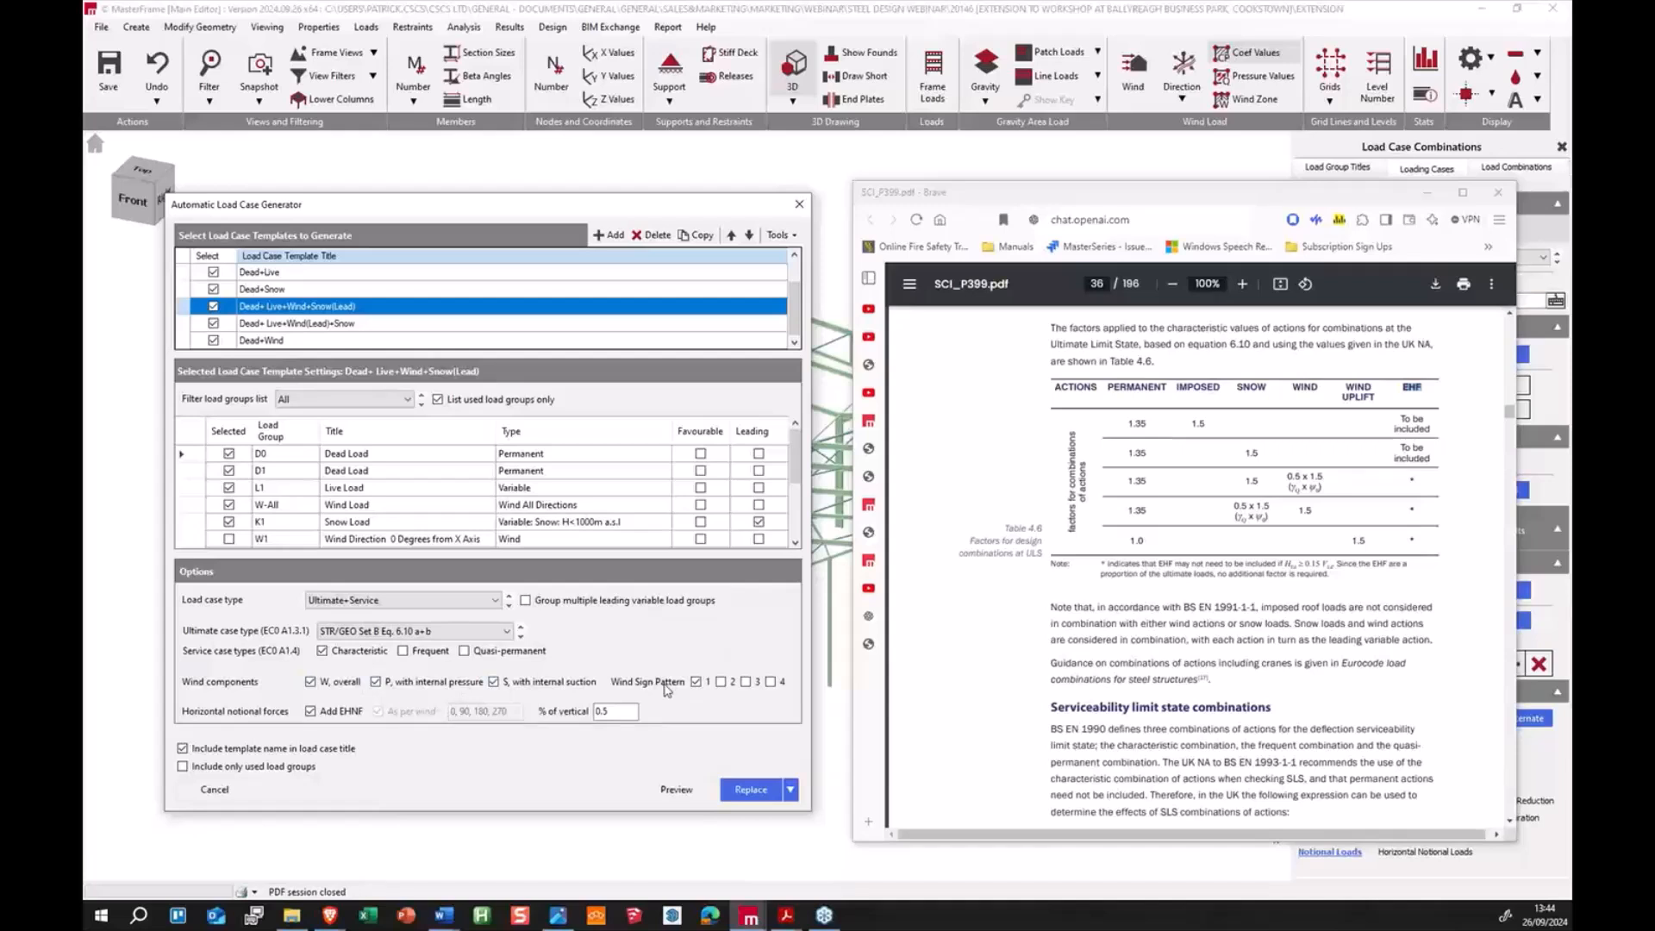
left_click(720, 682)
left_click(720, 684)
left_click(358, 308)
left_click(407, 326)
left_click(403, 311)
left_click(720, 682)
left_click(745, 682)
Step: Enable wind sign patterns 2, 3 and 4 for the Dead+ Live+Wind(Lead)+Snow template, and preview the load case list
left_click(354, 325)
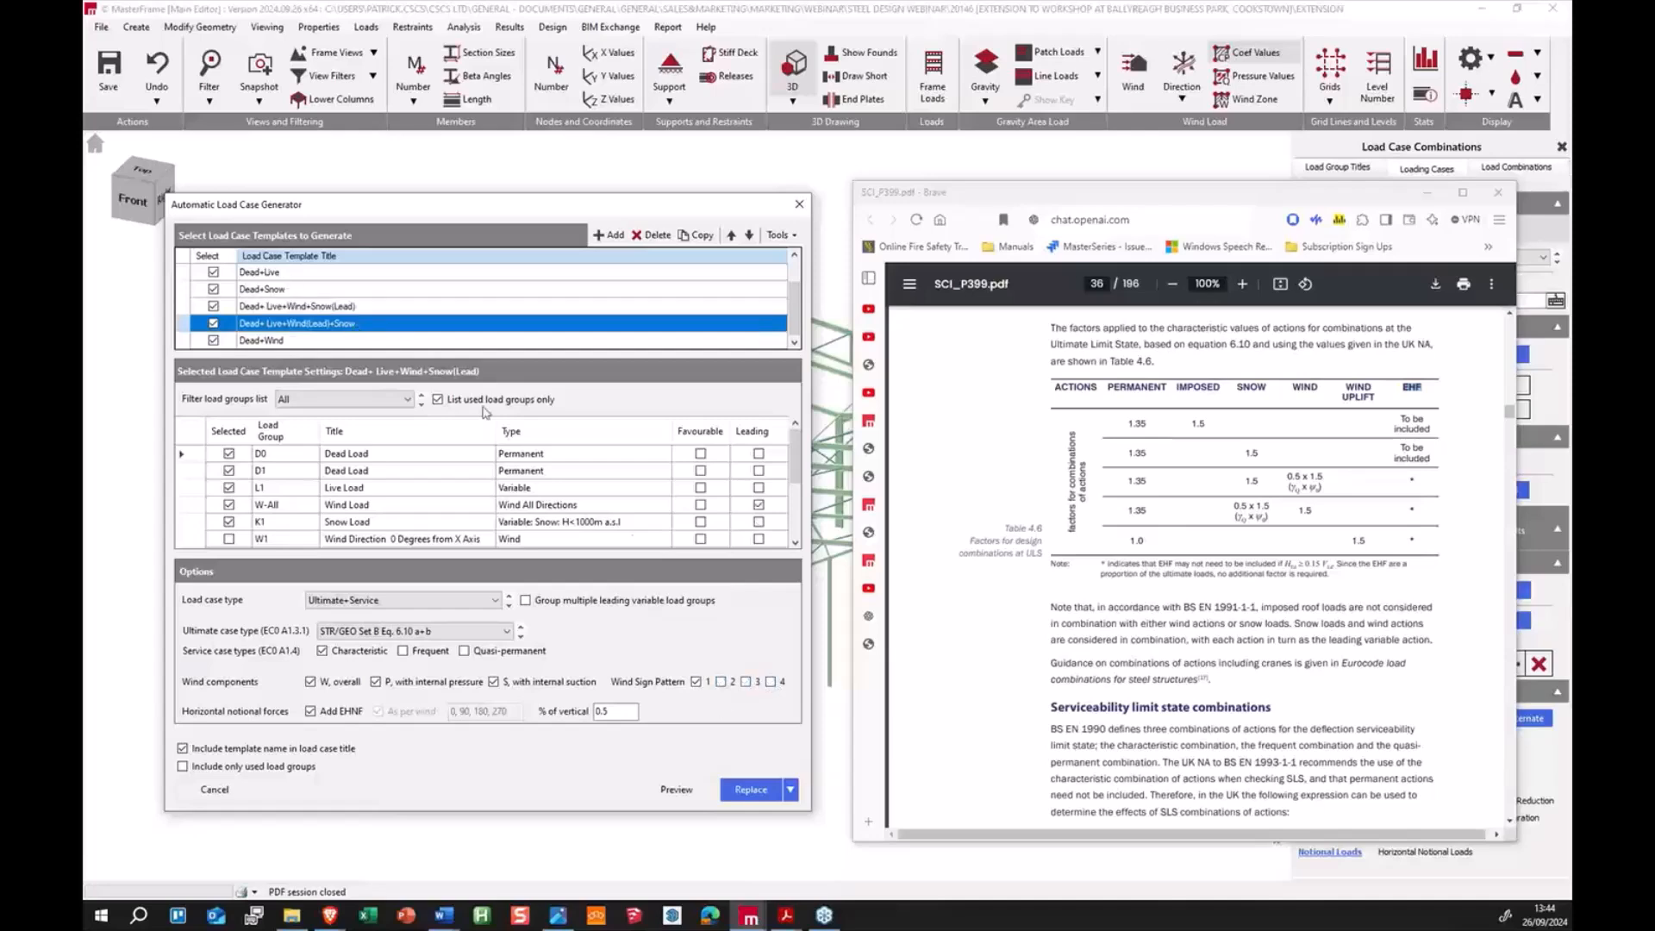
left_click(720, 681)
left_click(745, 681)
left_click(771, 682)
left_click(676, 789)
scroll(612, 517, "down", 5)
left_click_drag(784, 332, 798, 289)
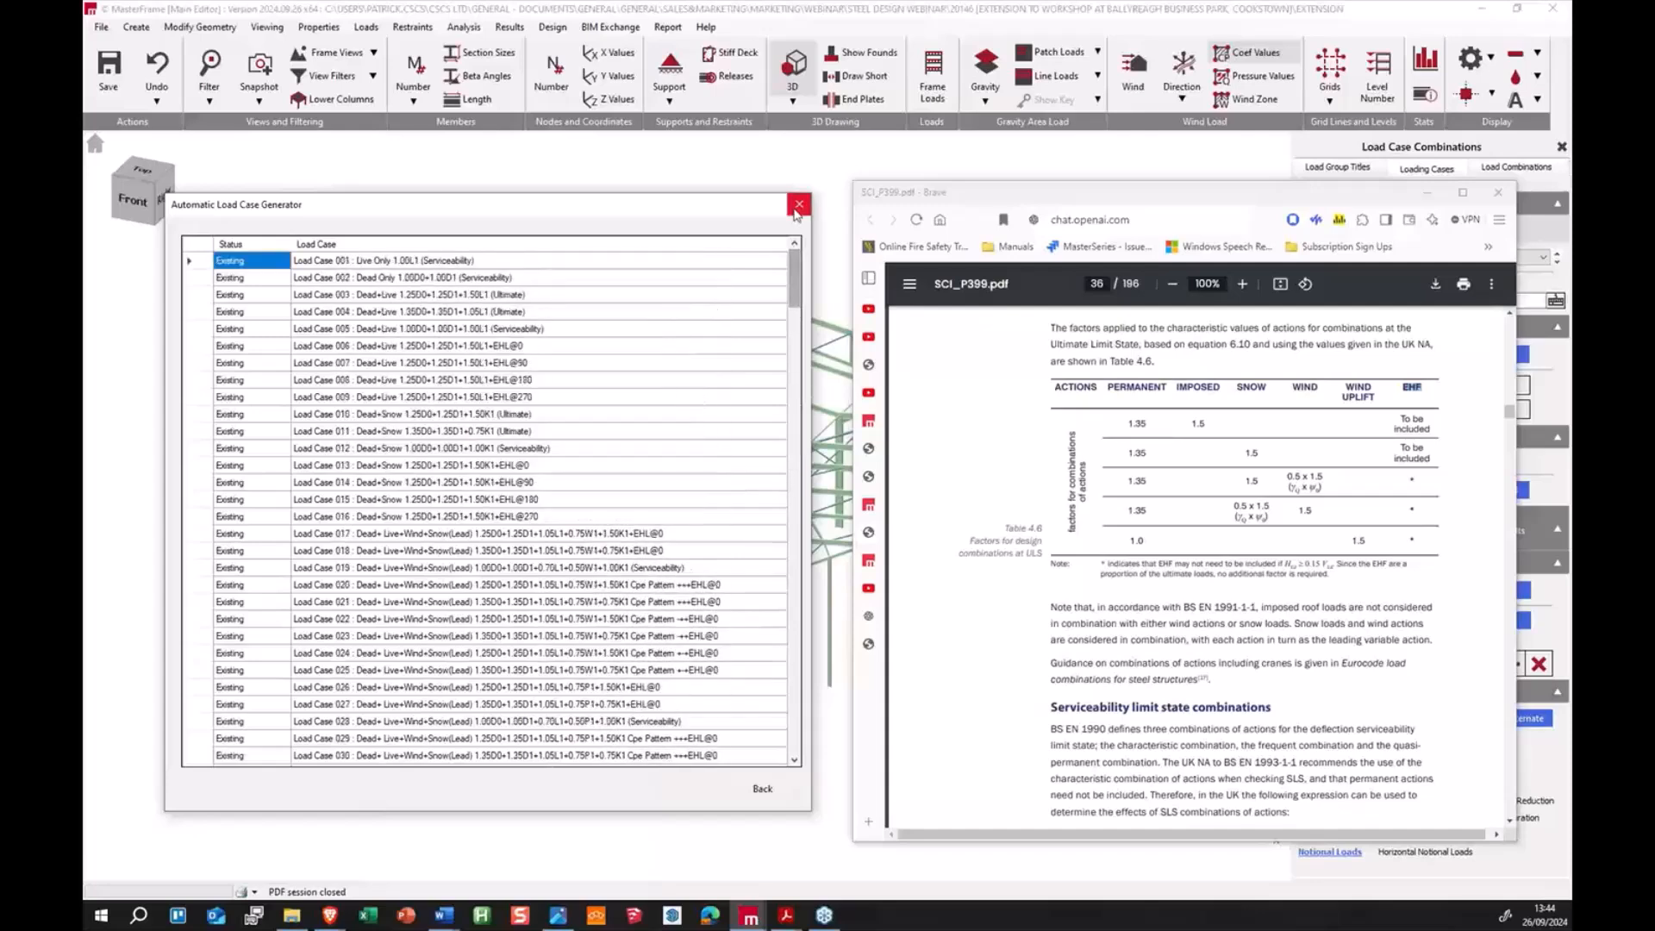
left_click(762, 788)
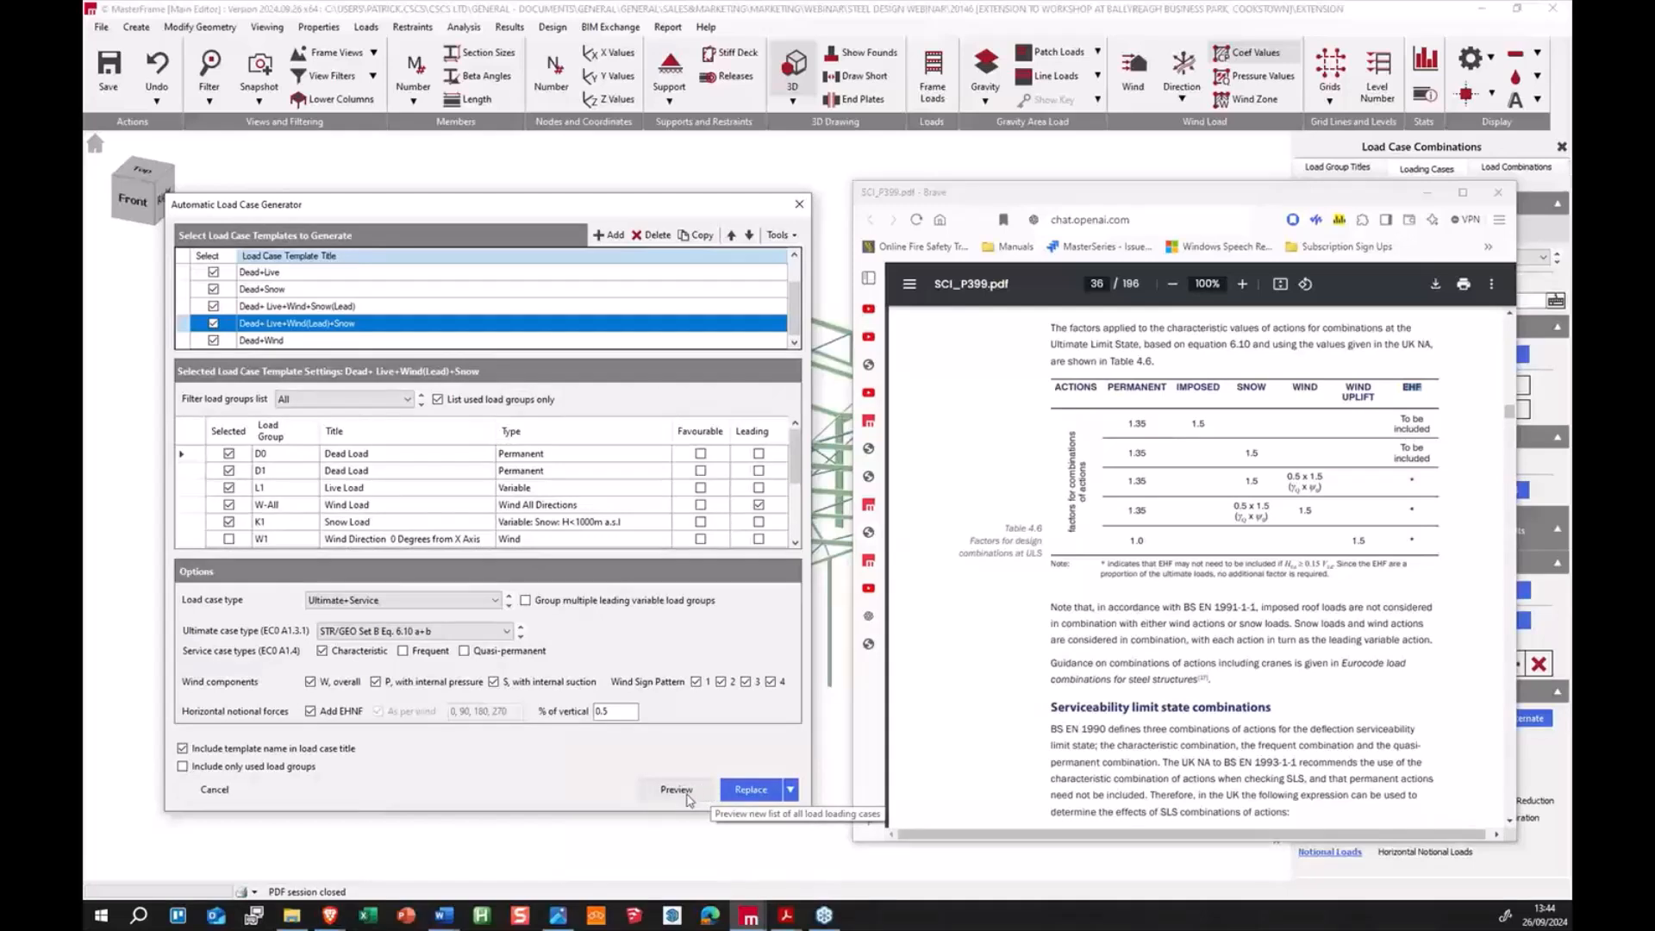
Step: Enable wind sign patterns 2, 3 and 4 for the Dead+Wind template
left_click(382, 340)
left_click(721, 682)
left_click(746, 682)
left_click(770, 682)
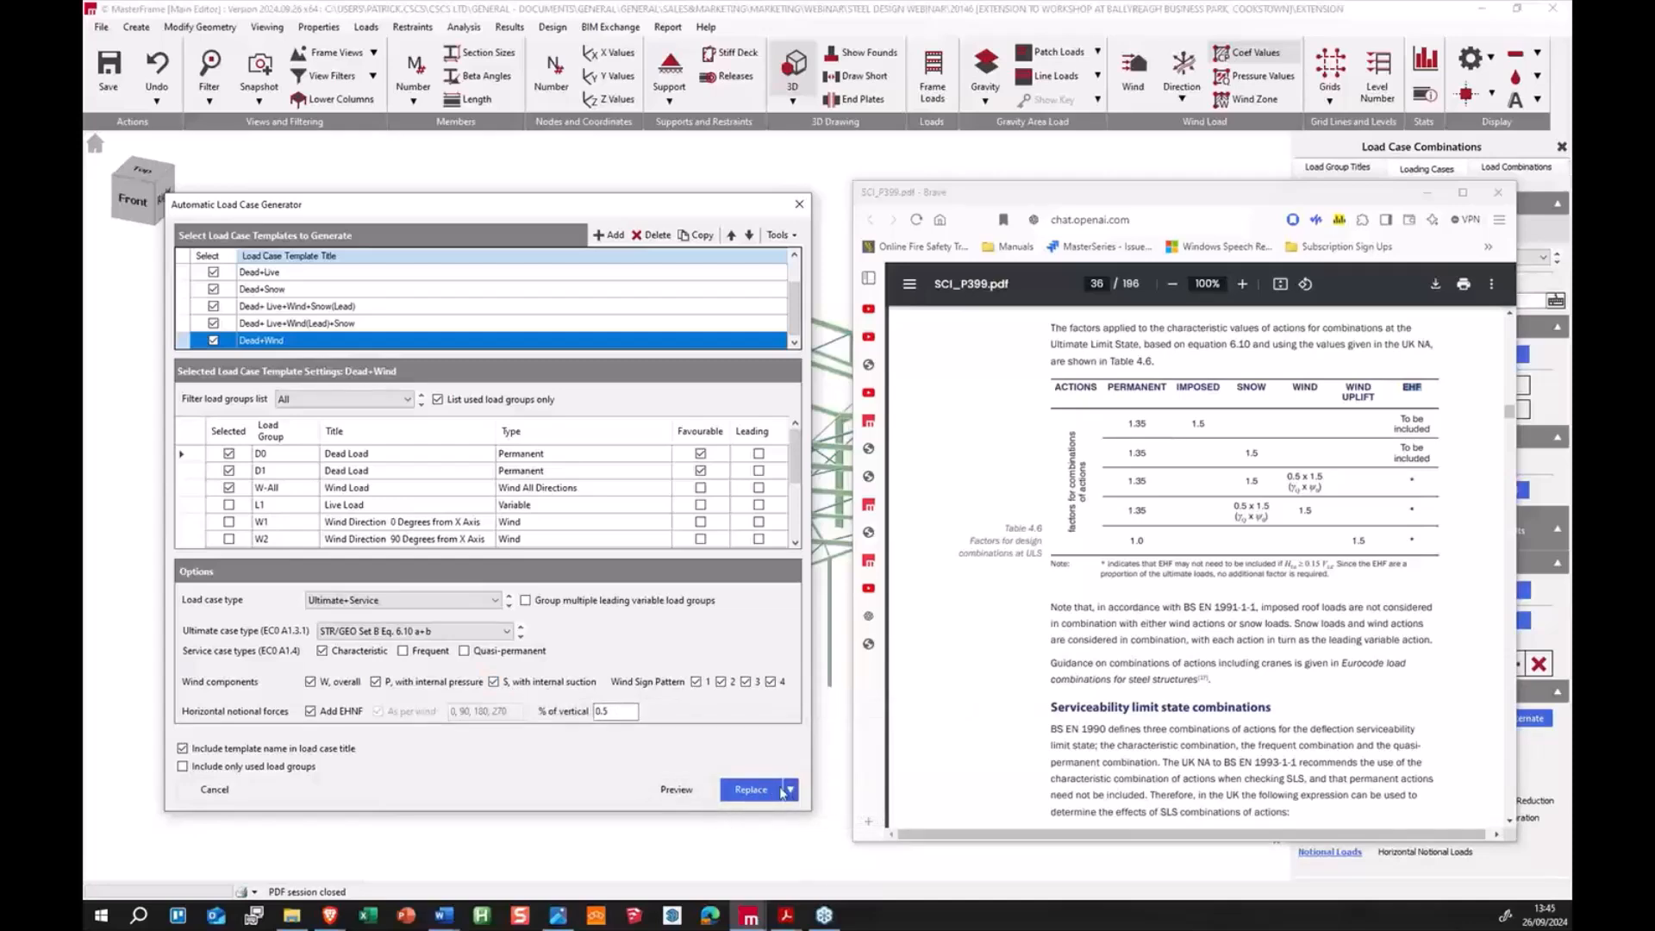
Step: Preview the full load case list, and replace the existing load cases with the generated ones
left_click(675, 790)
left_click_drag(794, 321, 806, 461)
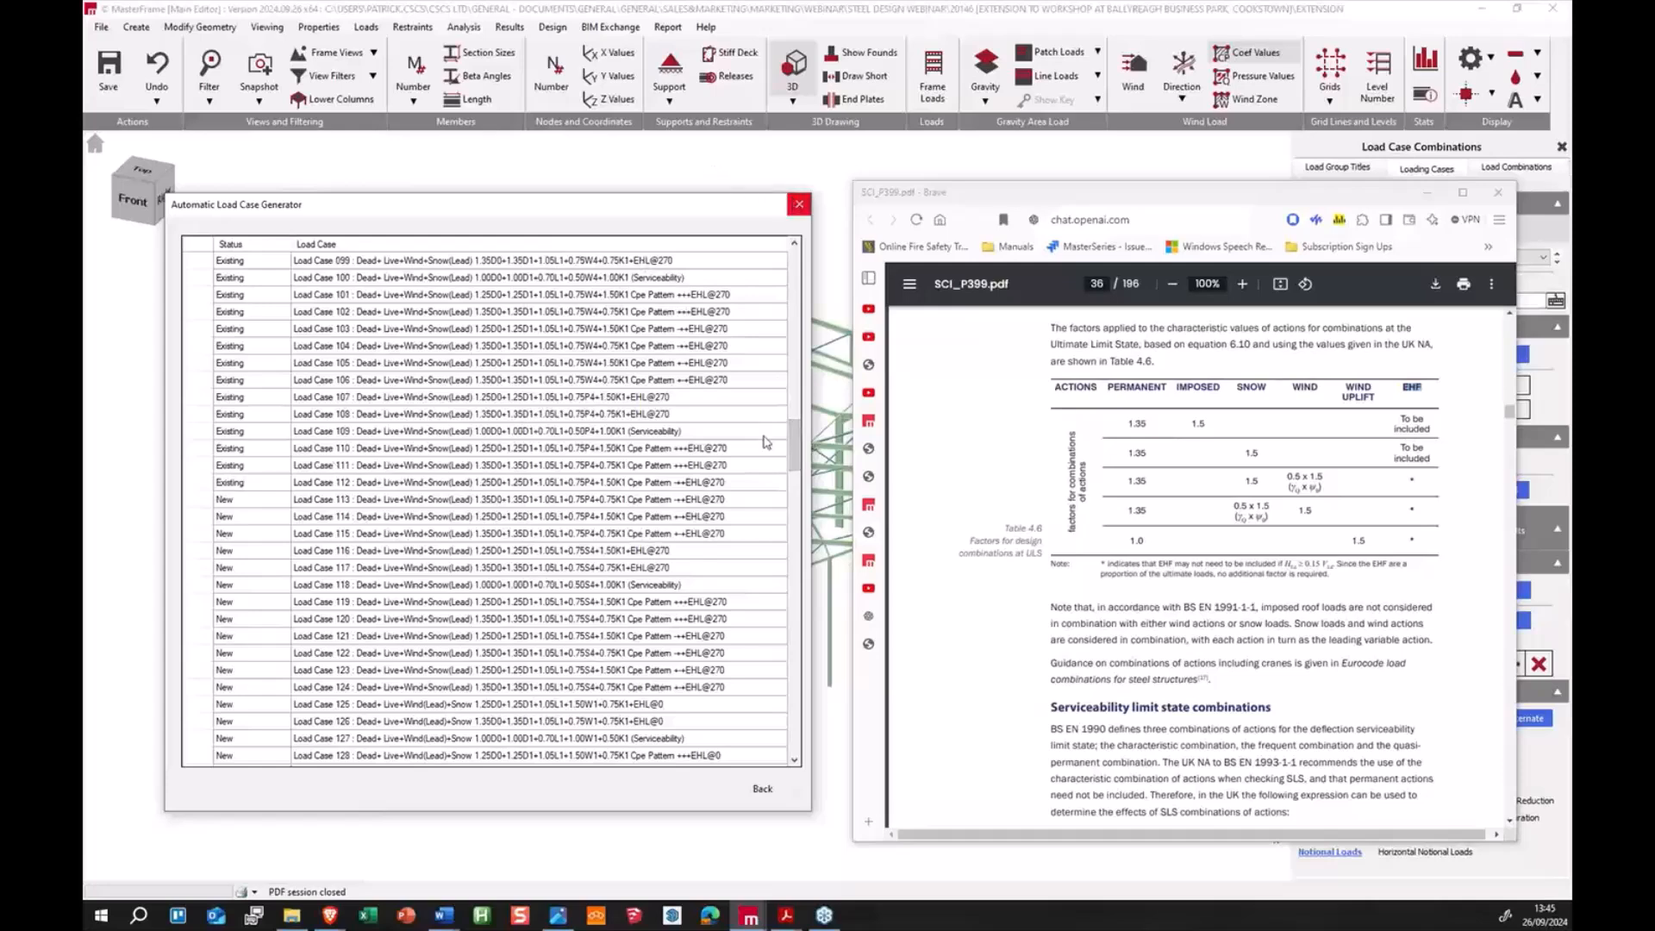
left_click(761, 788)
left_click(761, 798)
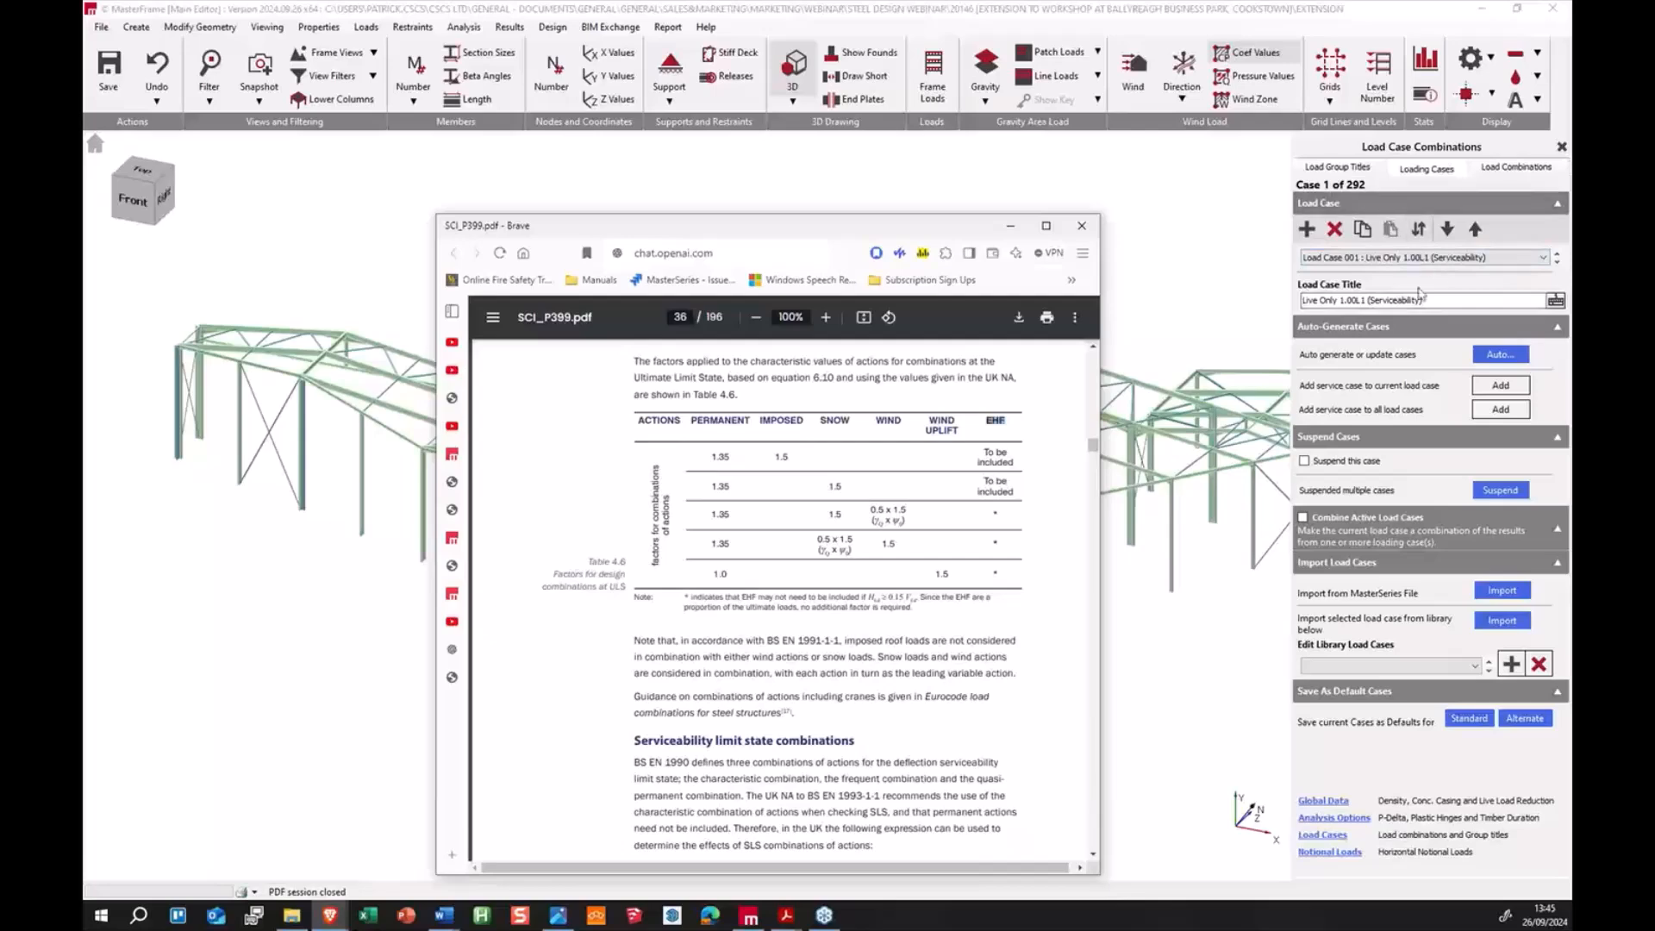
Step: Minimise the SCI_P399 reference and show the supports on the frame model
left_click(1010, 225)
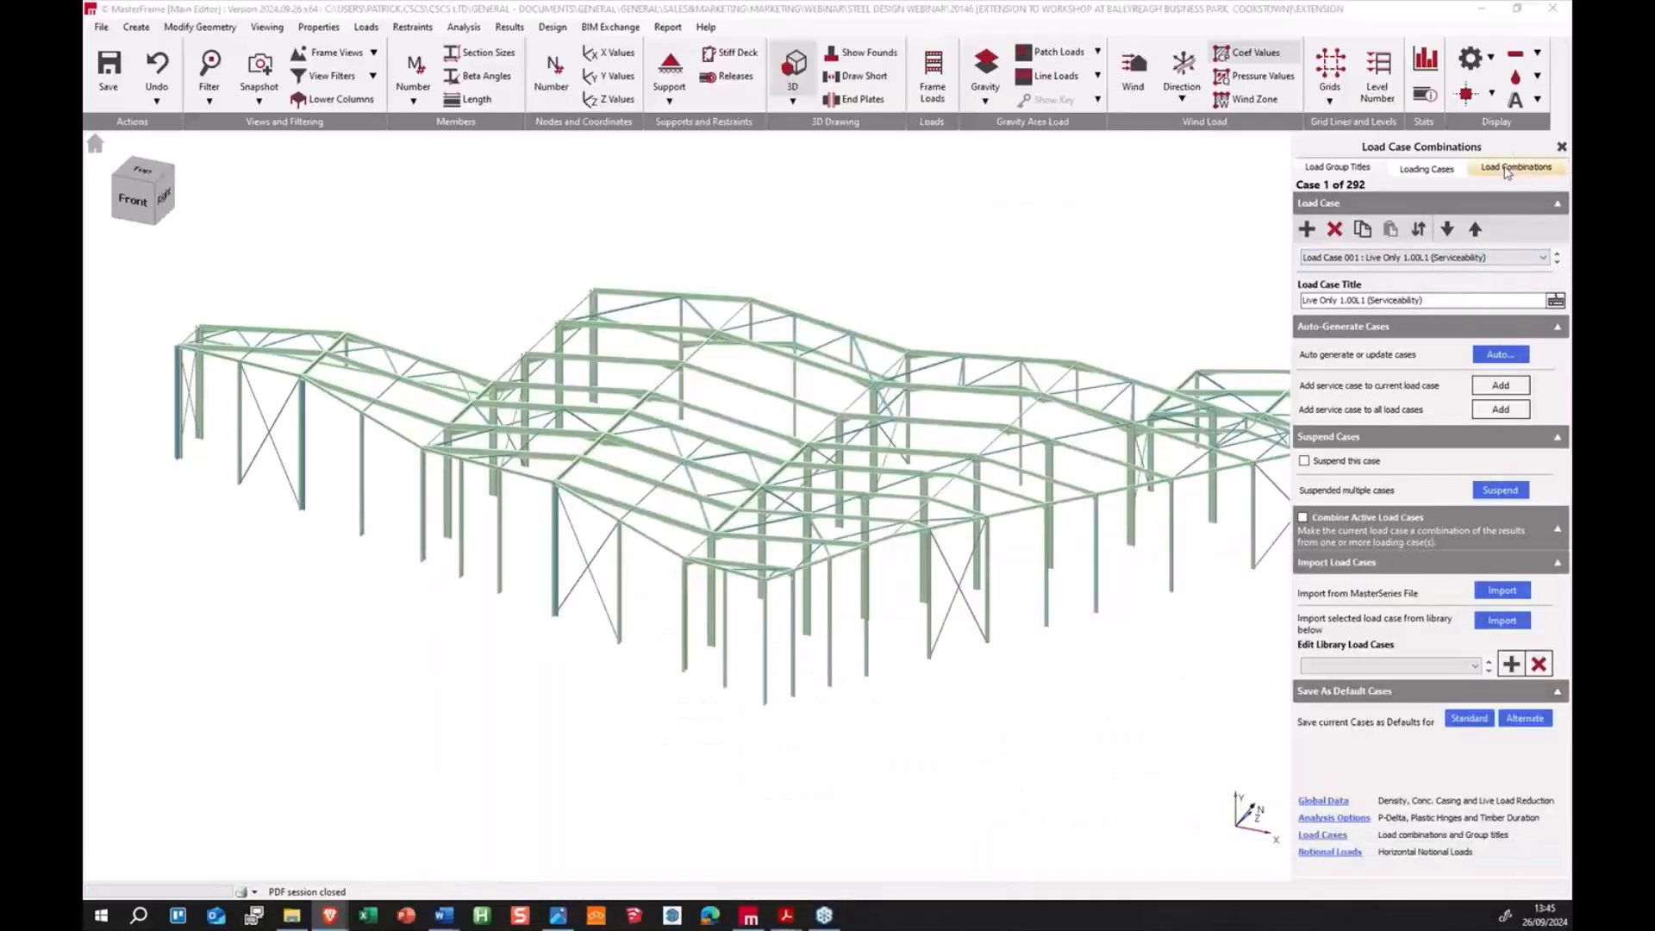
left_click(669, 73)
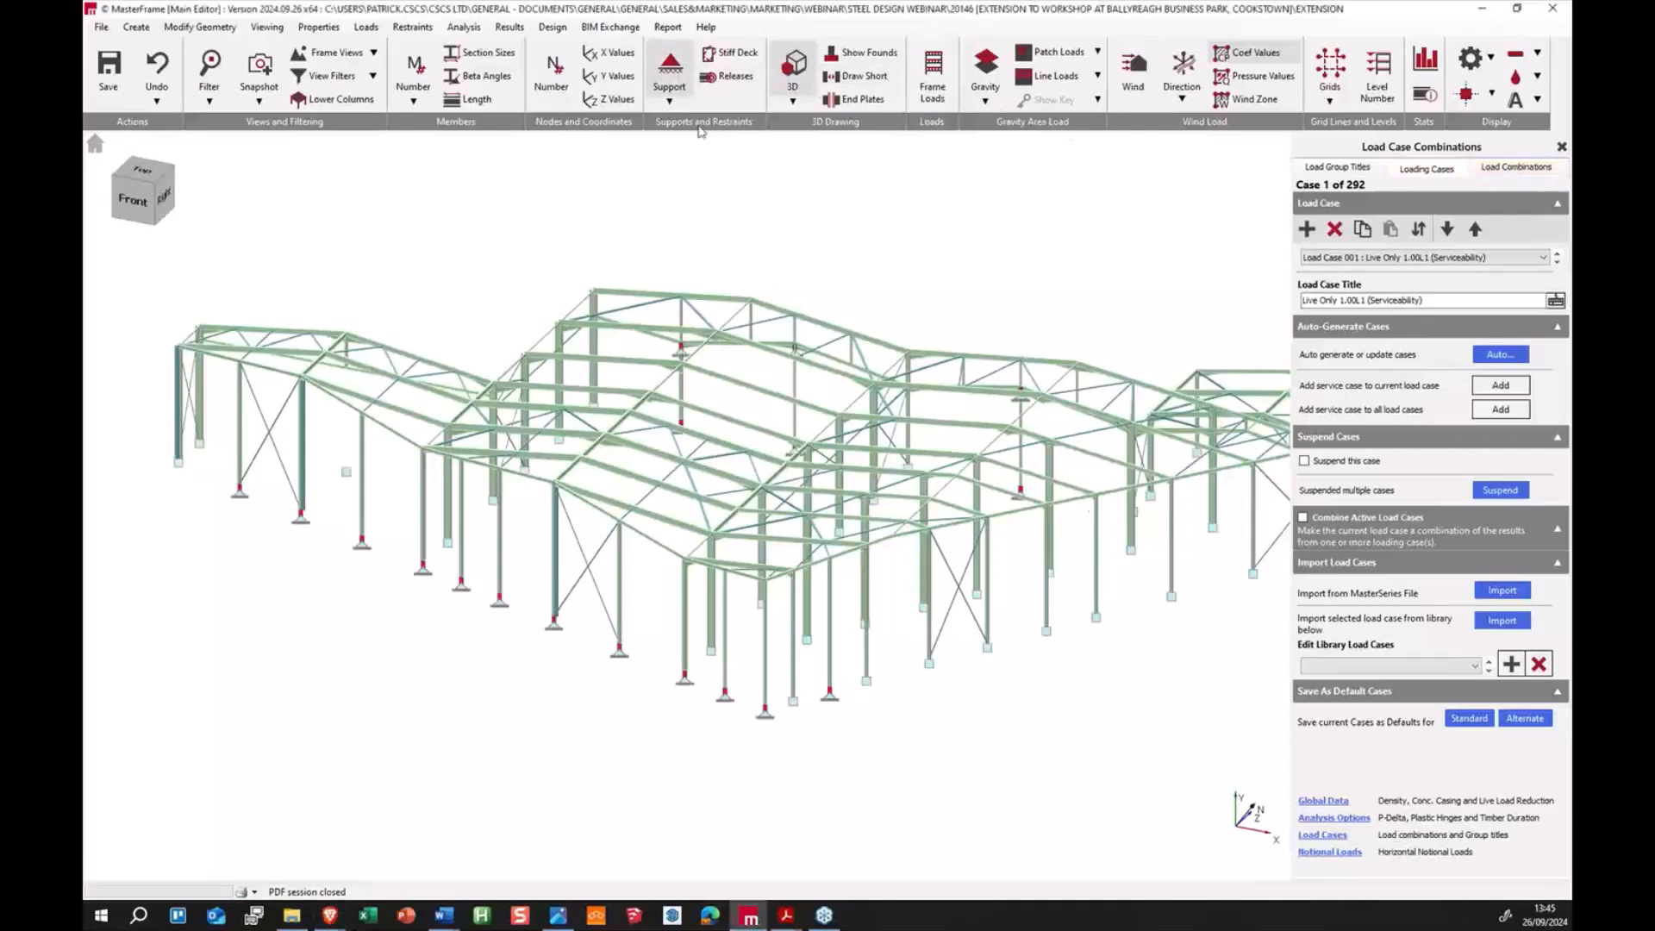
Step: Add load group N0 with a load factor of 1 to all ultimate load cases
left_click(1510, 171)
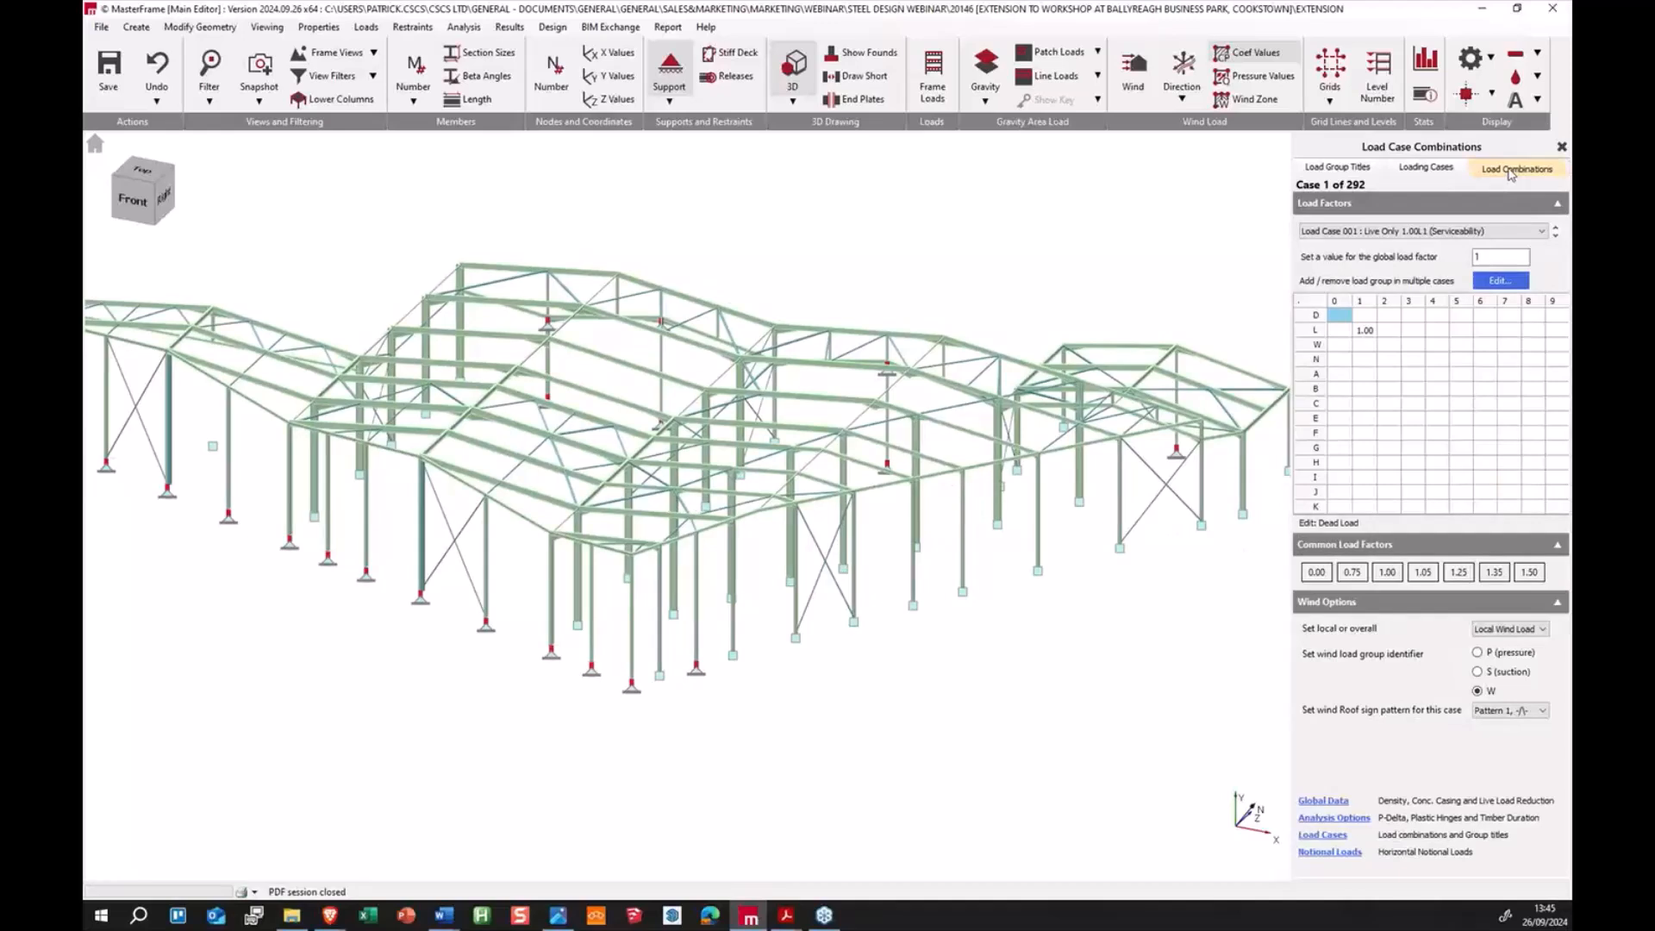
left_click(1388, 358)
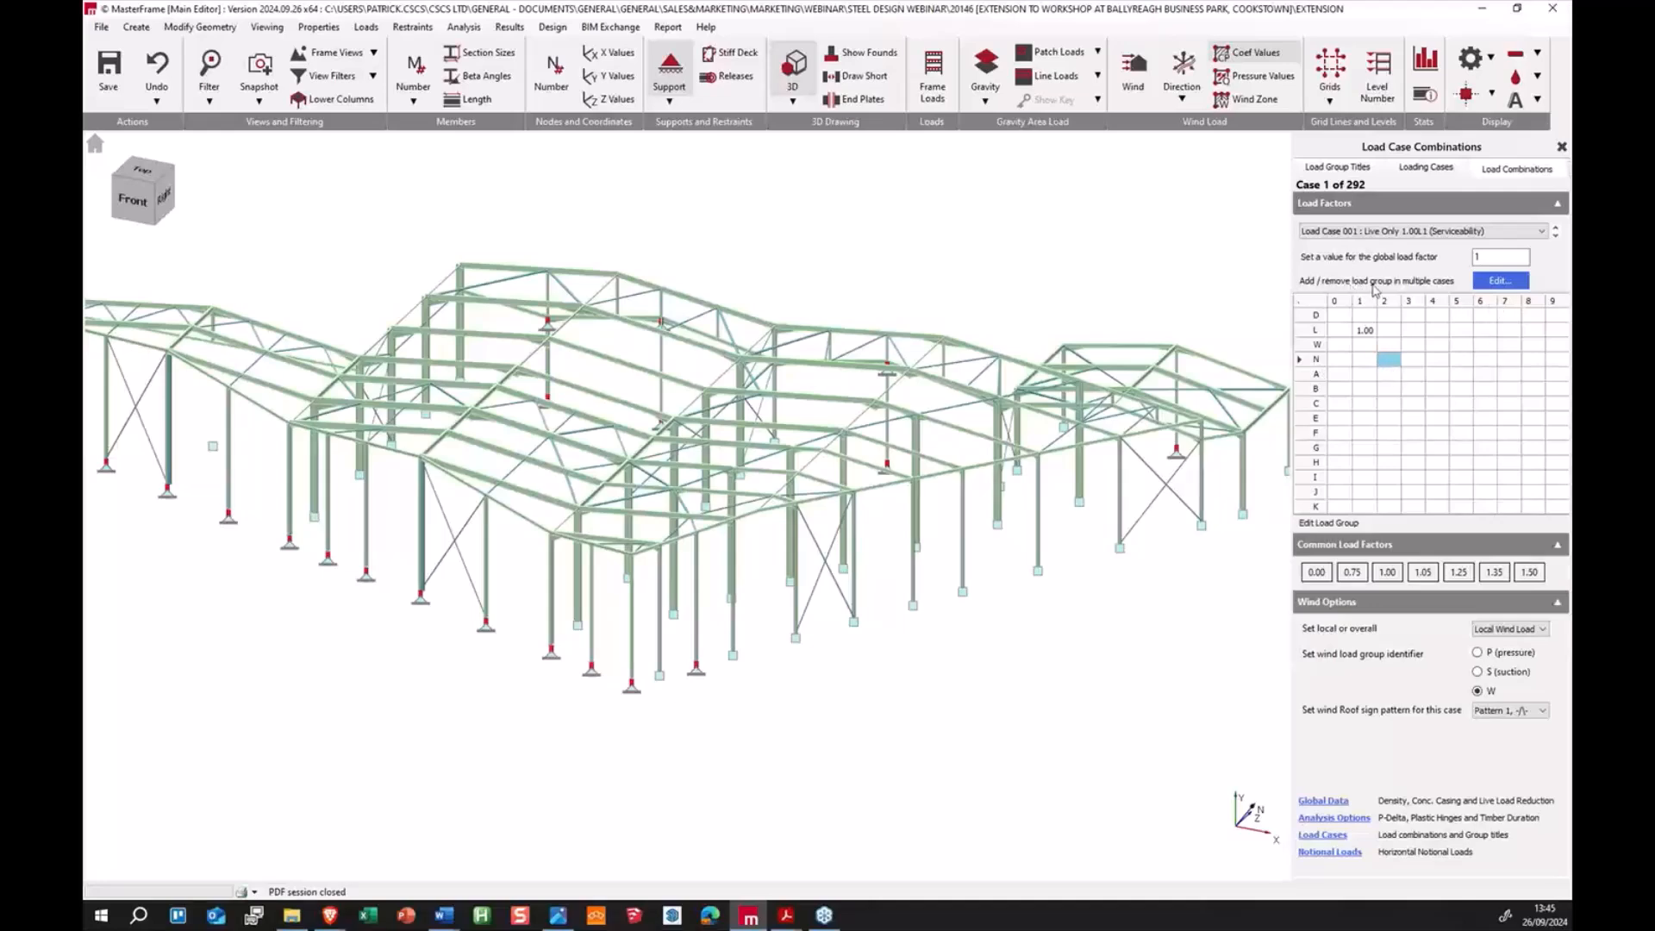
left_click(1500, 280)
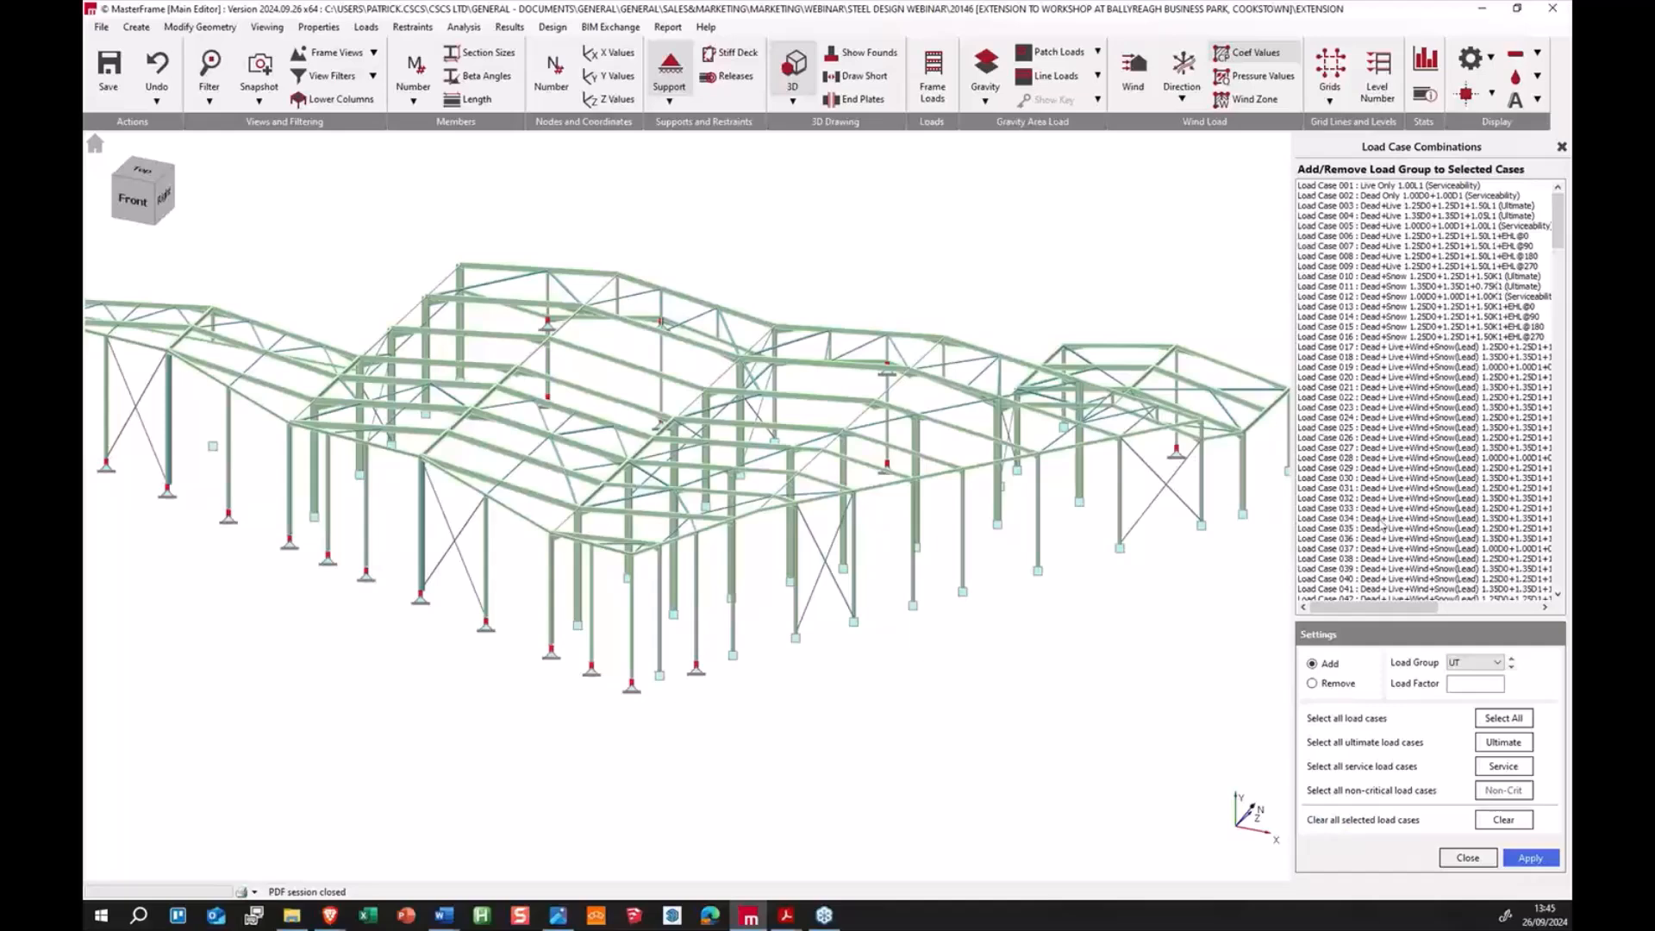
left_click(1504, 742)
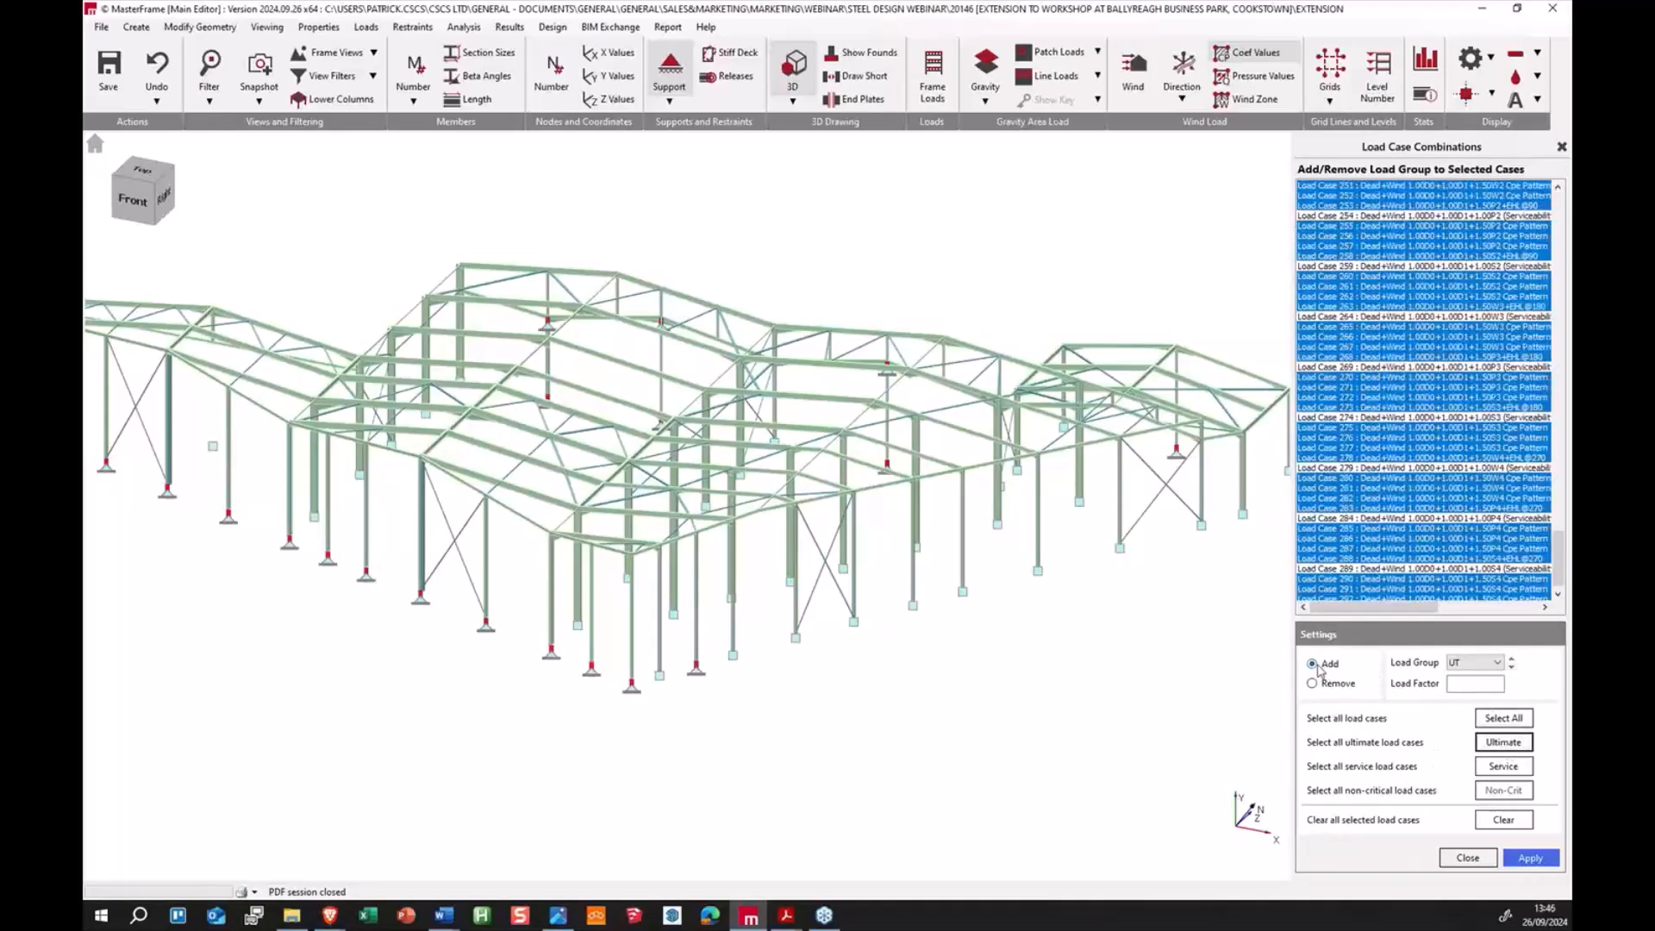
left_click(1489, 667)
left_click_drag(1497, 419, 1497, 455)
left_click(1465, 476)
left_click(1479, 683)
left_click(1529, 857)
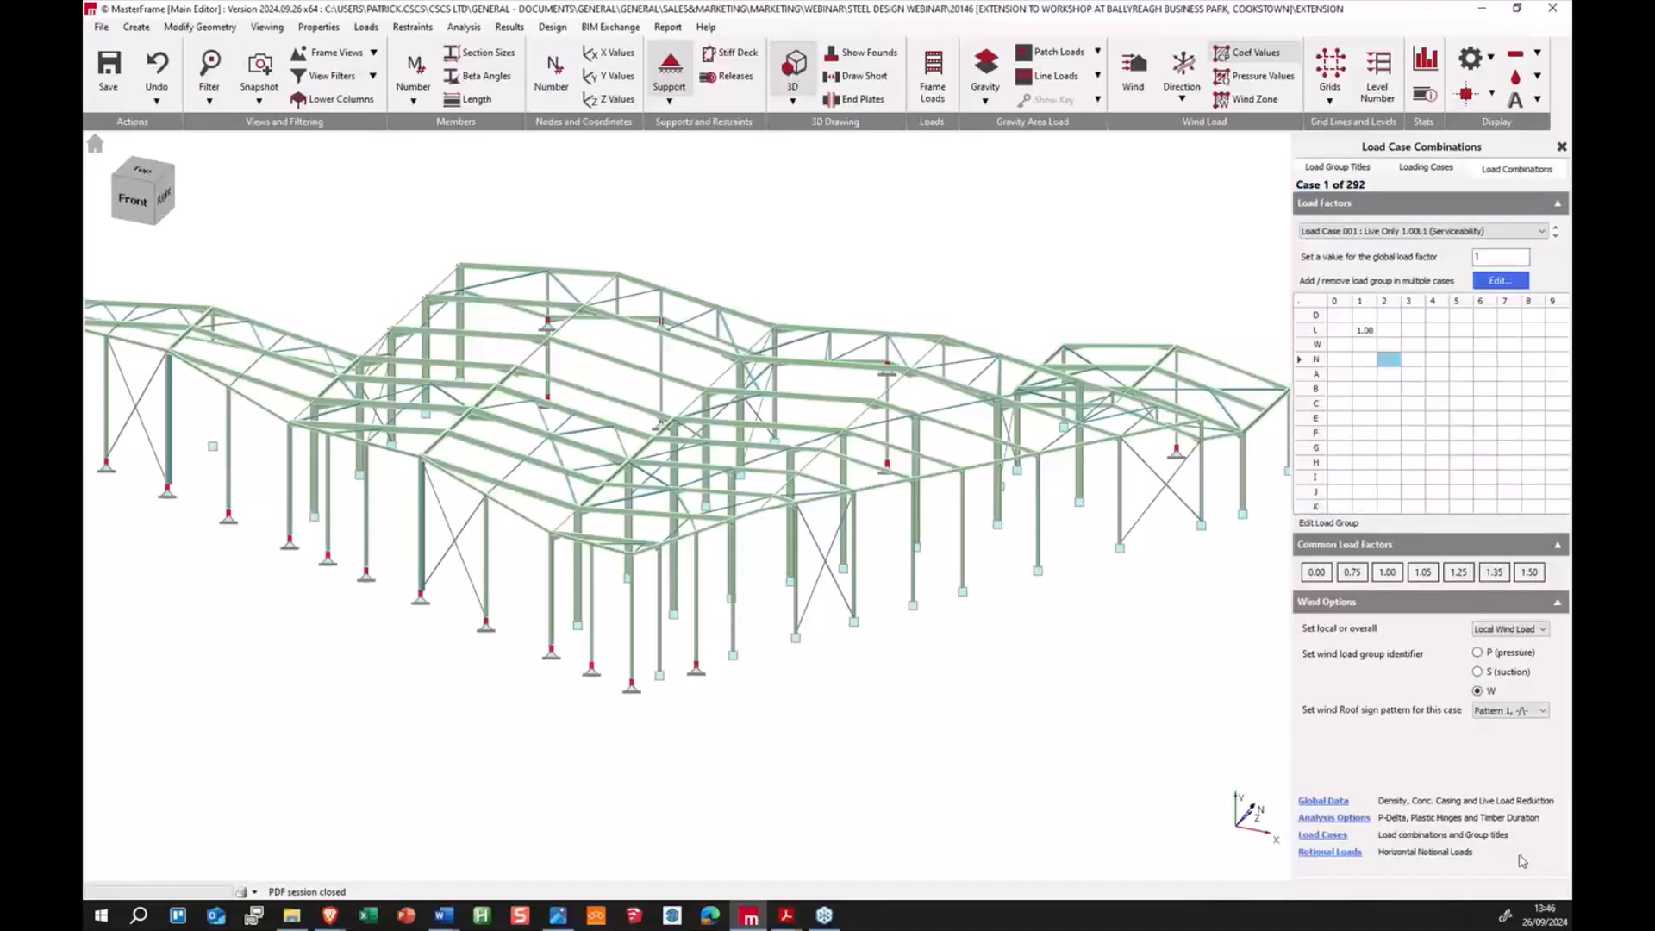
Step: Add load group N2 with a load factor of 1 to all service load cases
left_click(1499, 281)
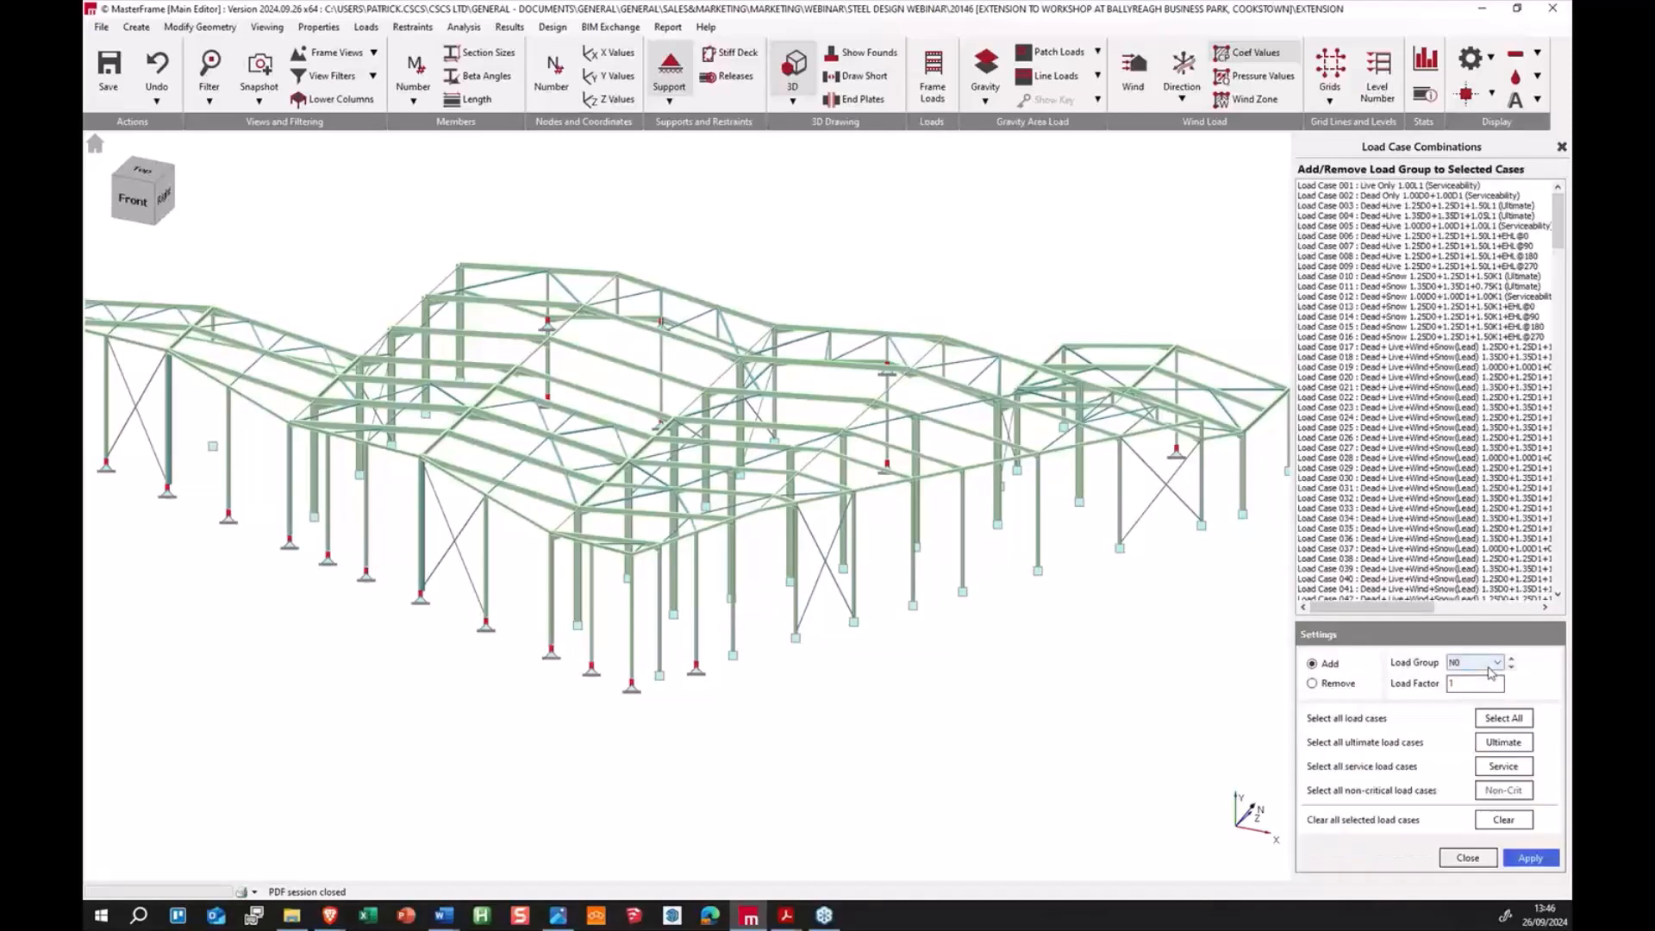
left_click(1491, 663)
left_click(1465, 376)
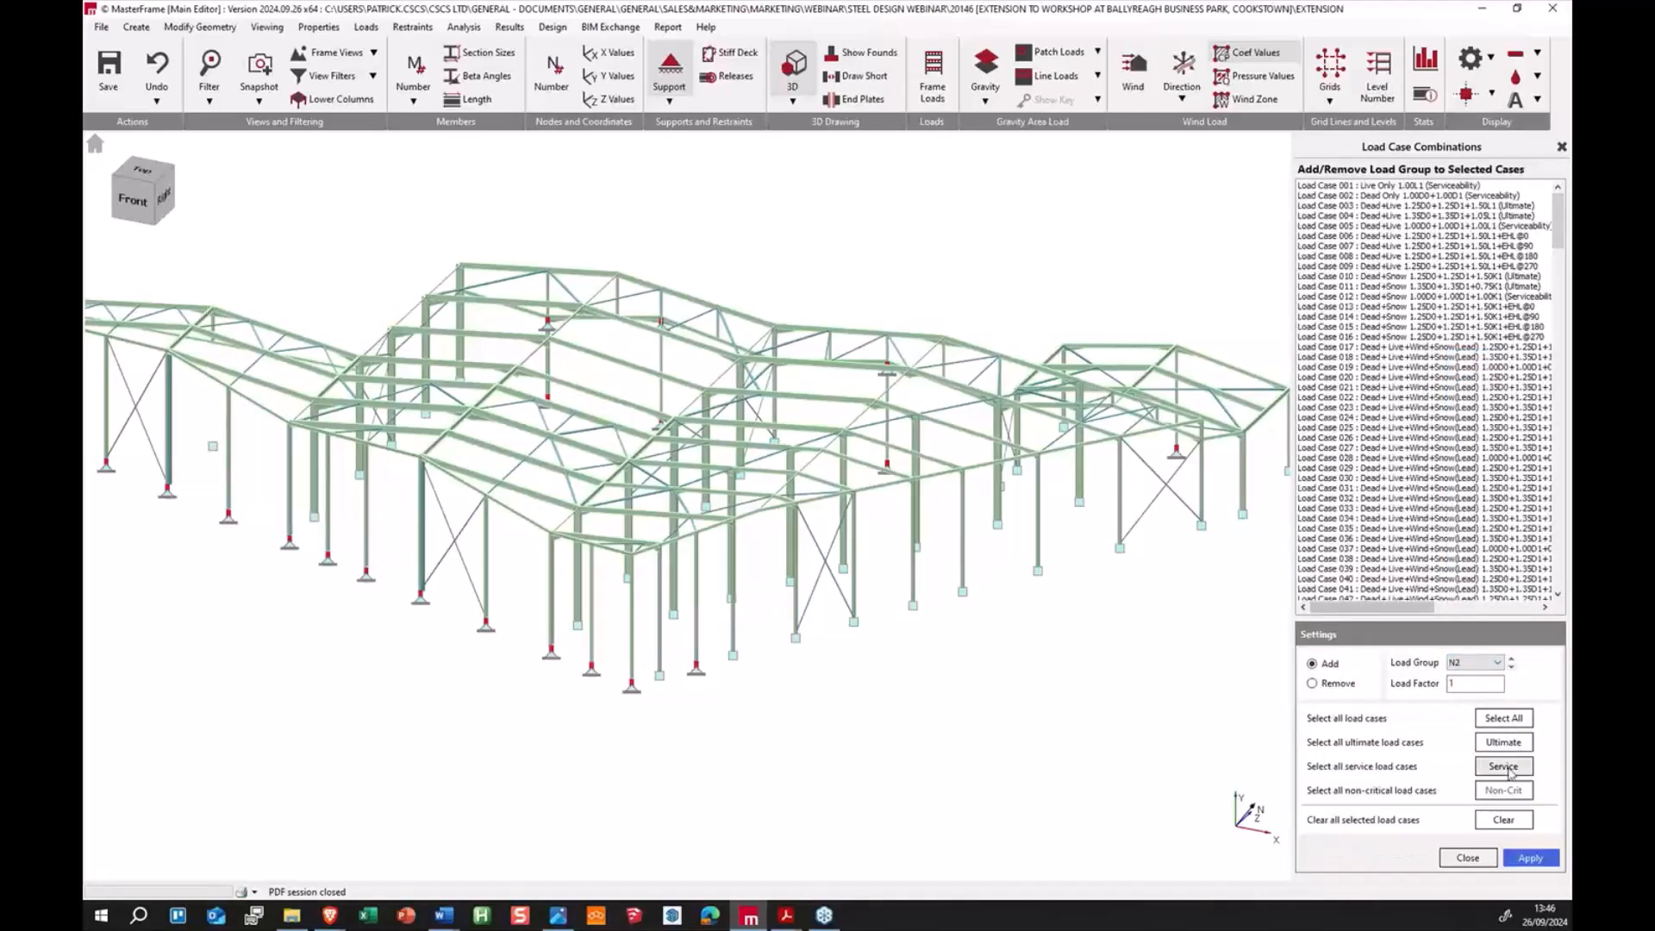
left_click(1504, 767)
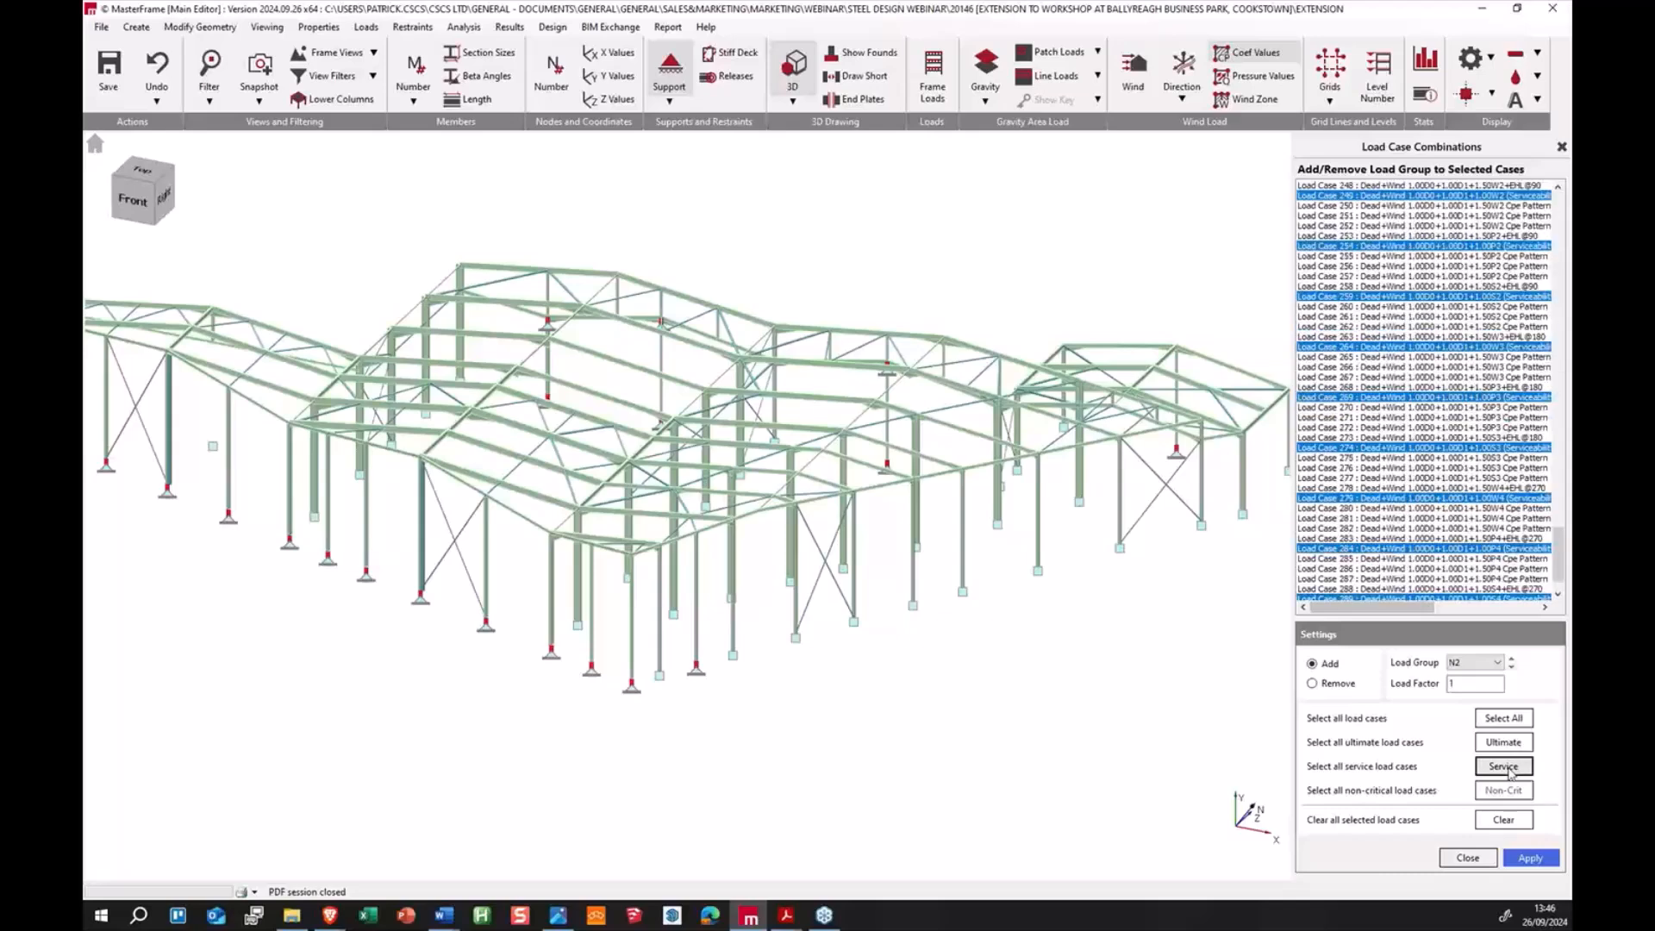
left_click(1531, 859)
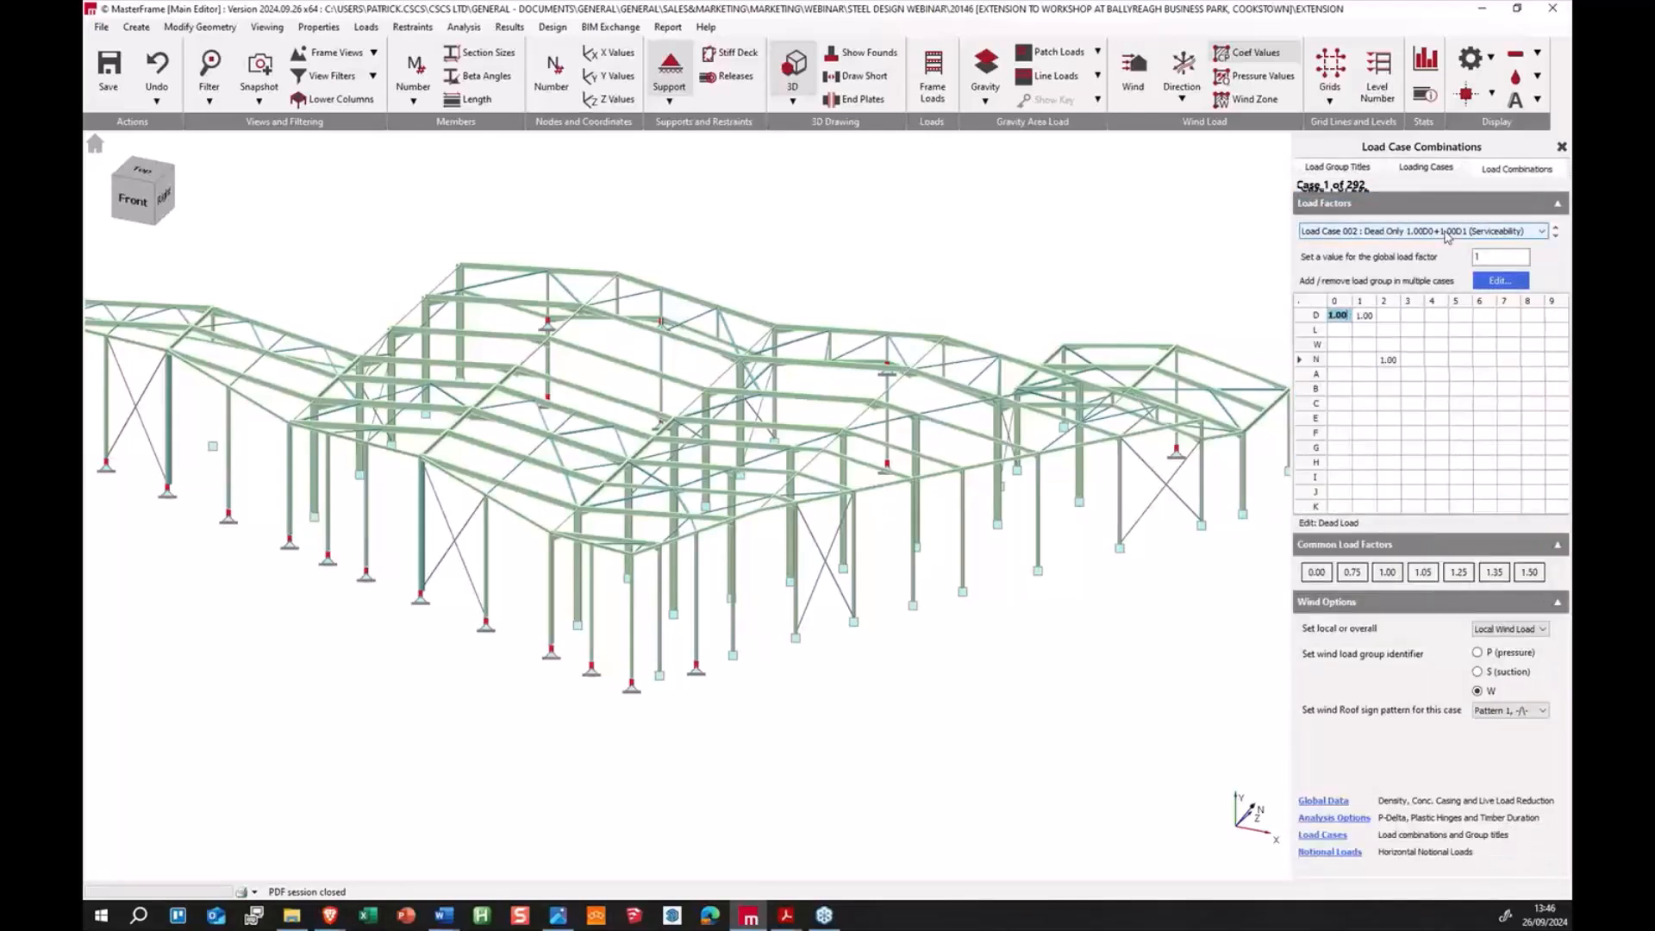
Step: Browse the load cases to check their N0, N2 and snow factors, and close the load case combinations
scroll(1445, 235, "down", 14)
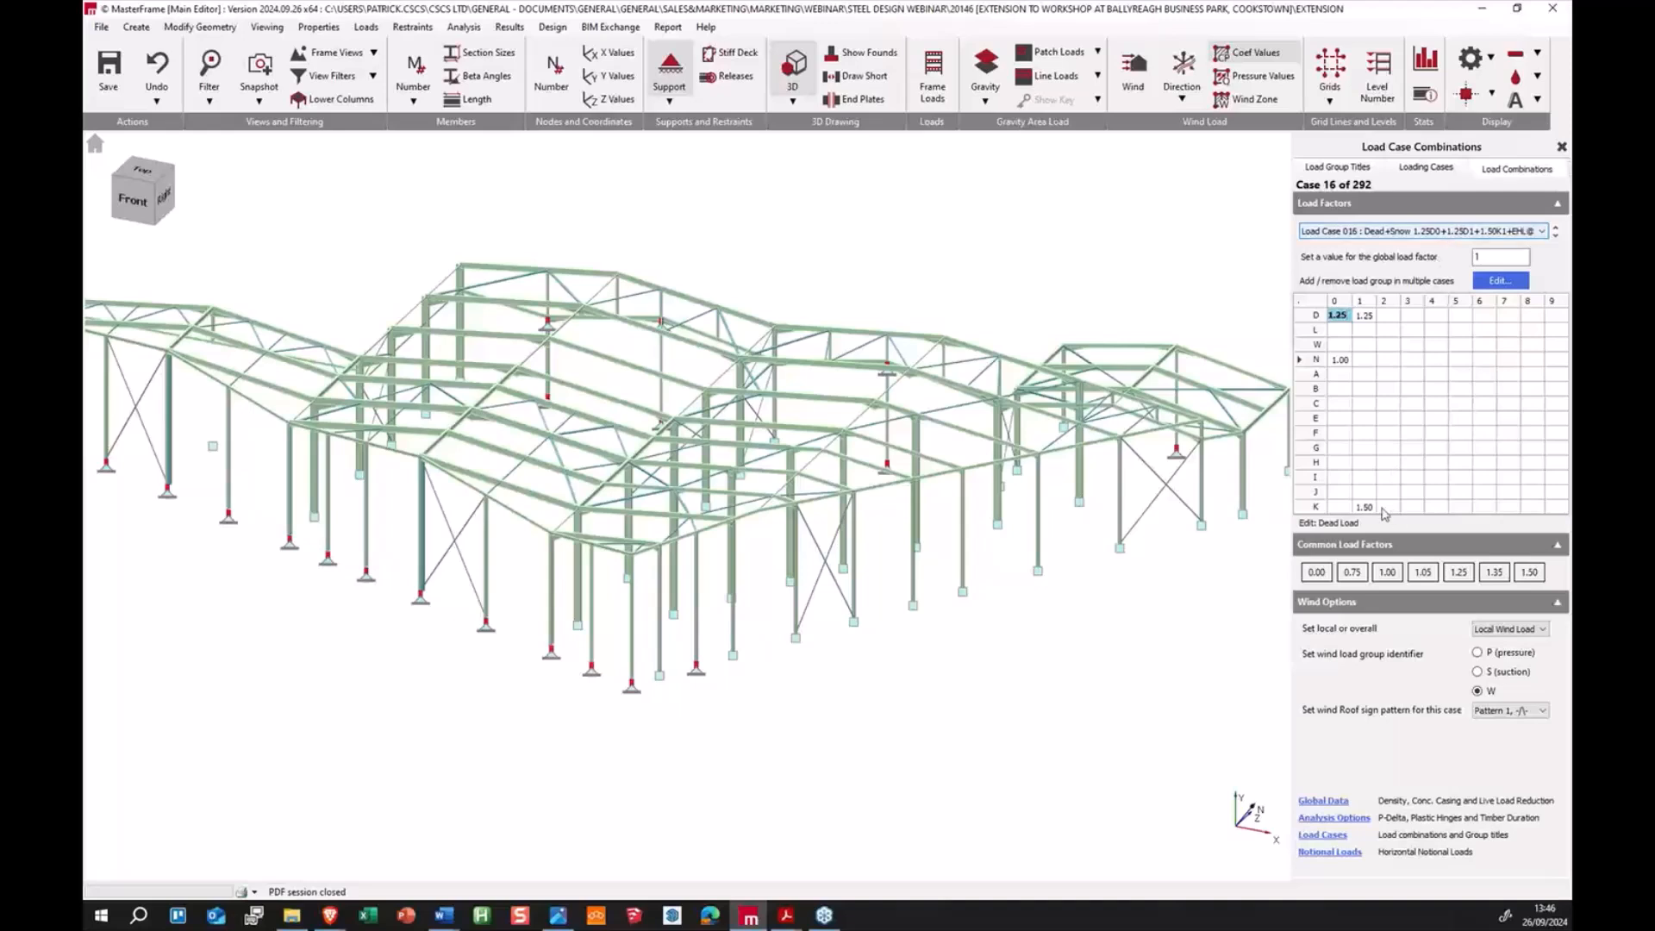
scroll(1454, 238, "down", 8)
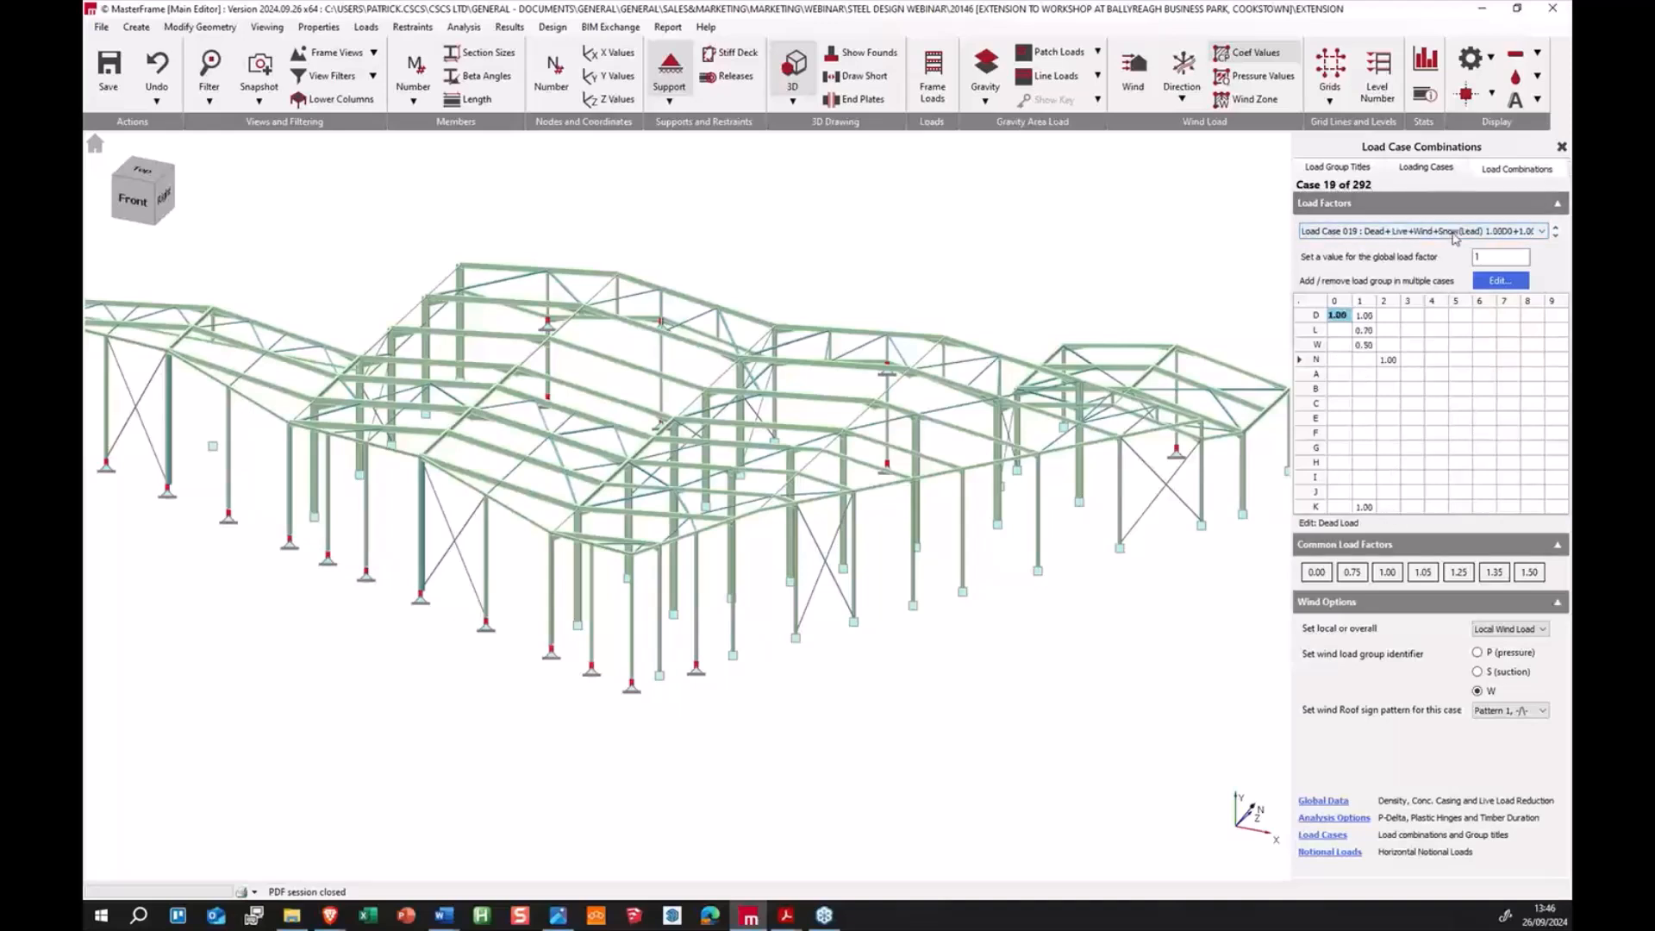
scroll(1454, 238, "down", 12)
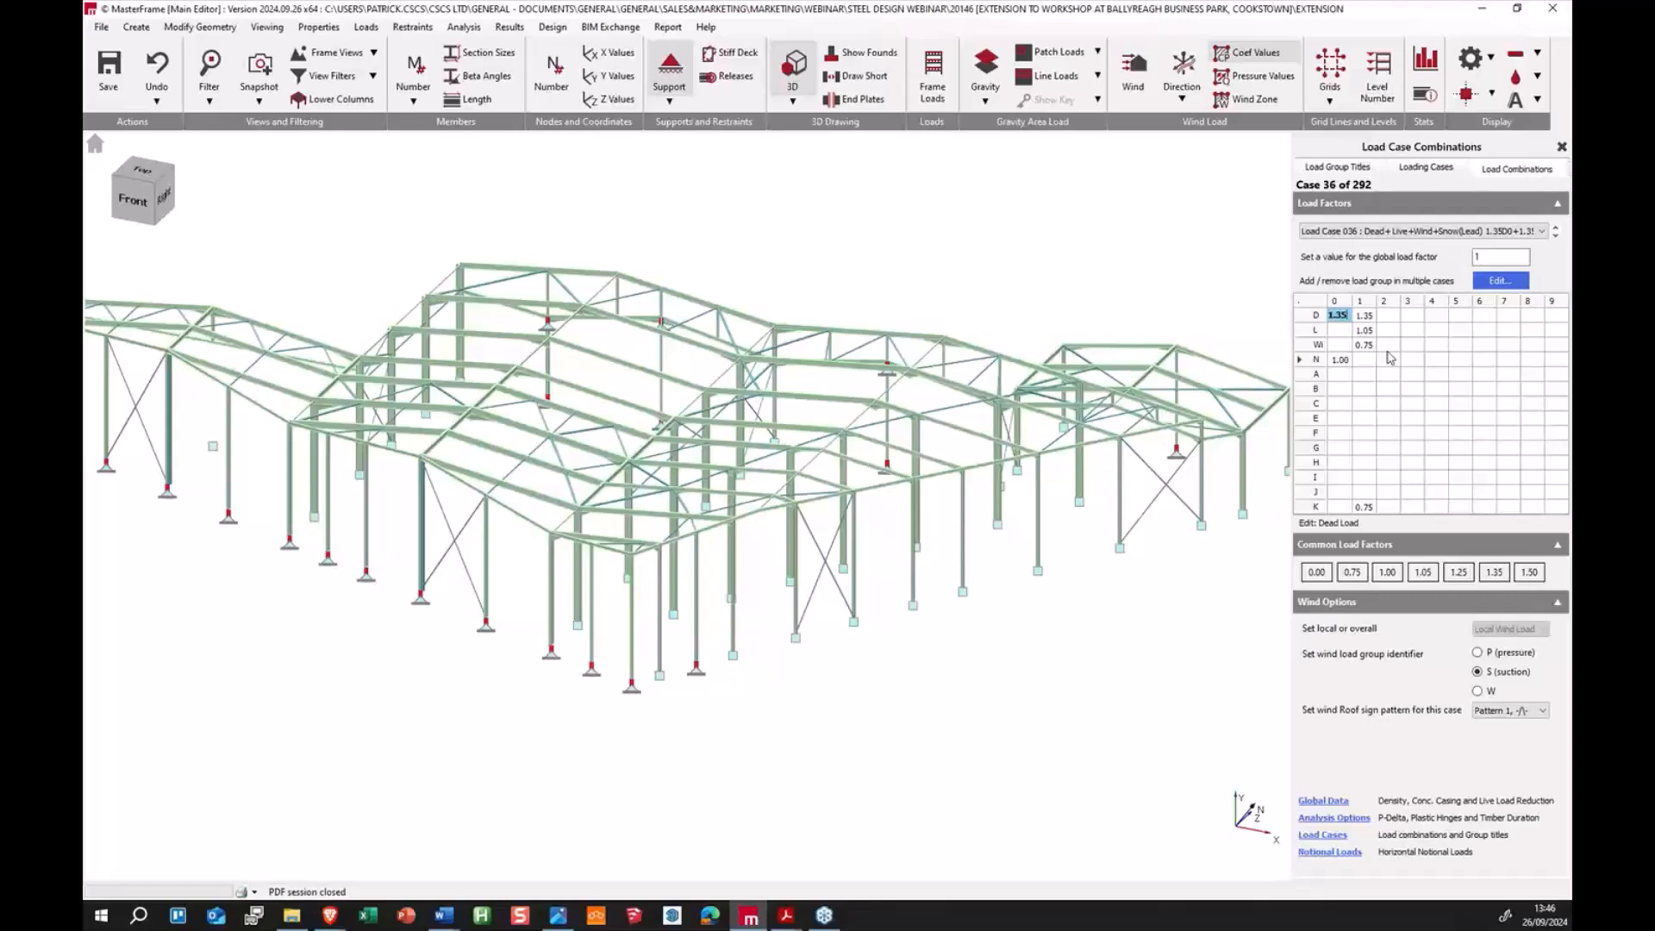
left_click(1561, 146)
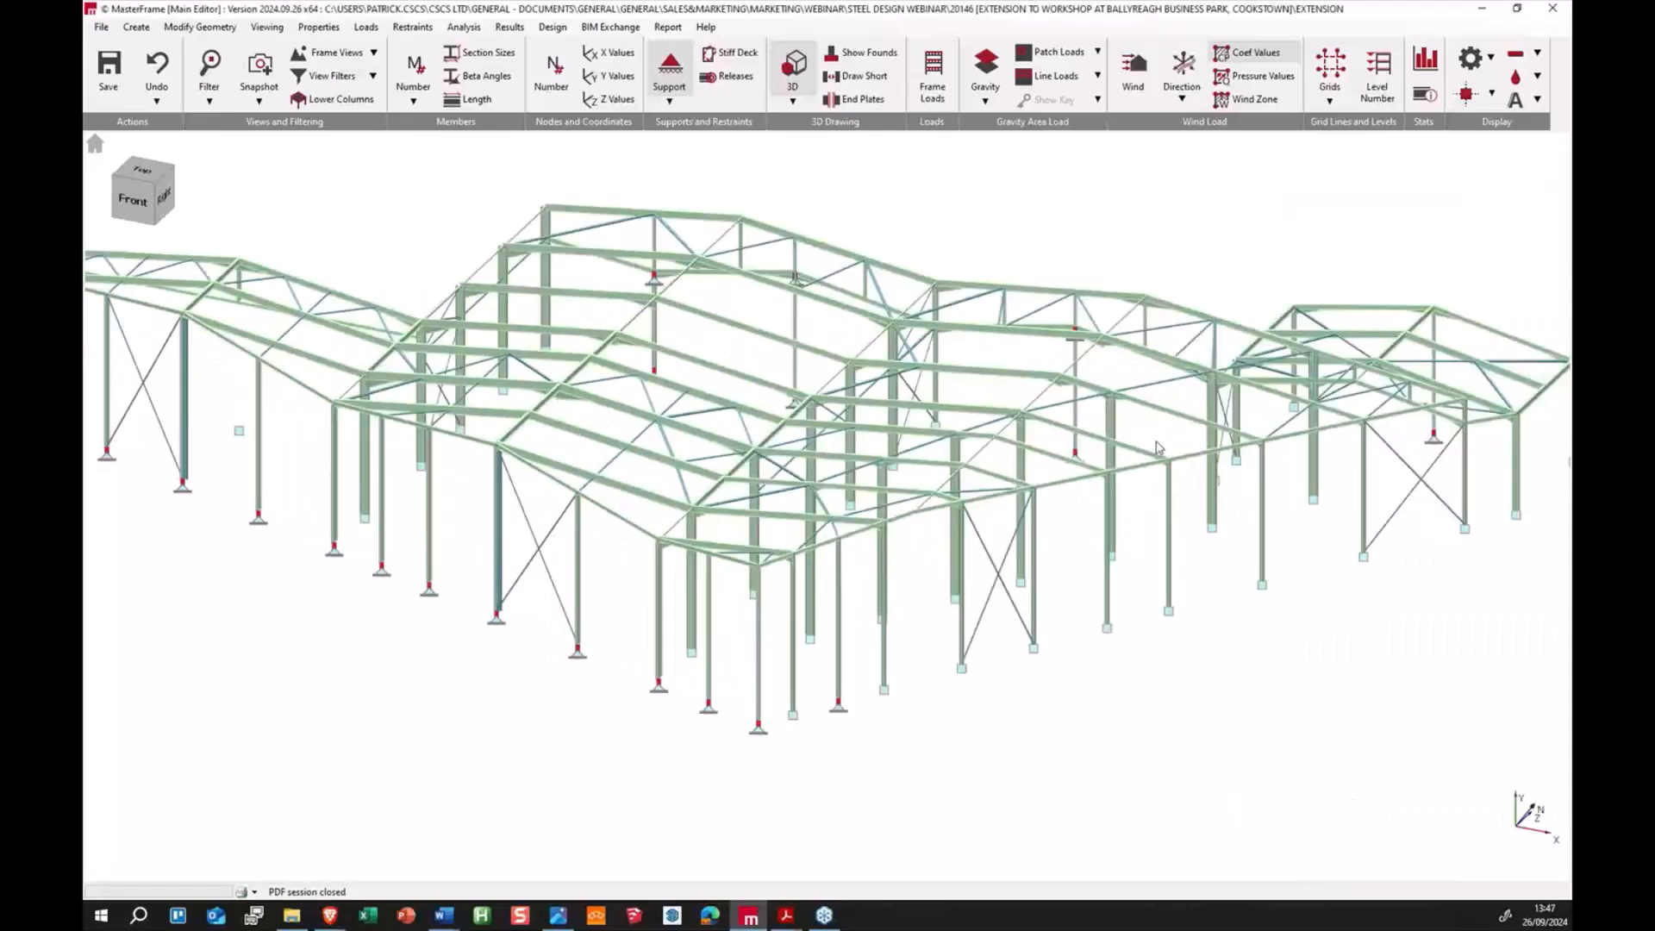
Step: Start the steel member design of the analysed frame
left_click(551, 26)
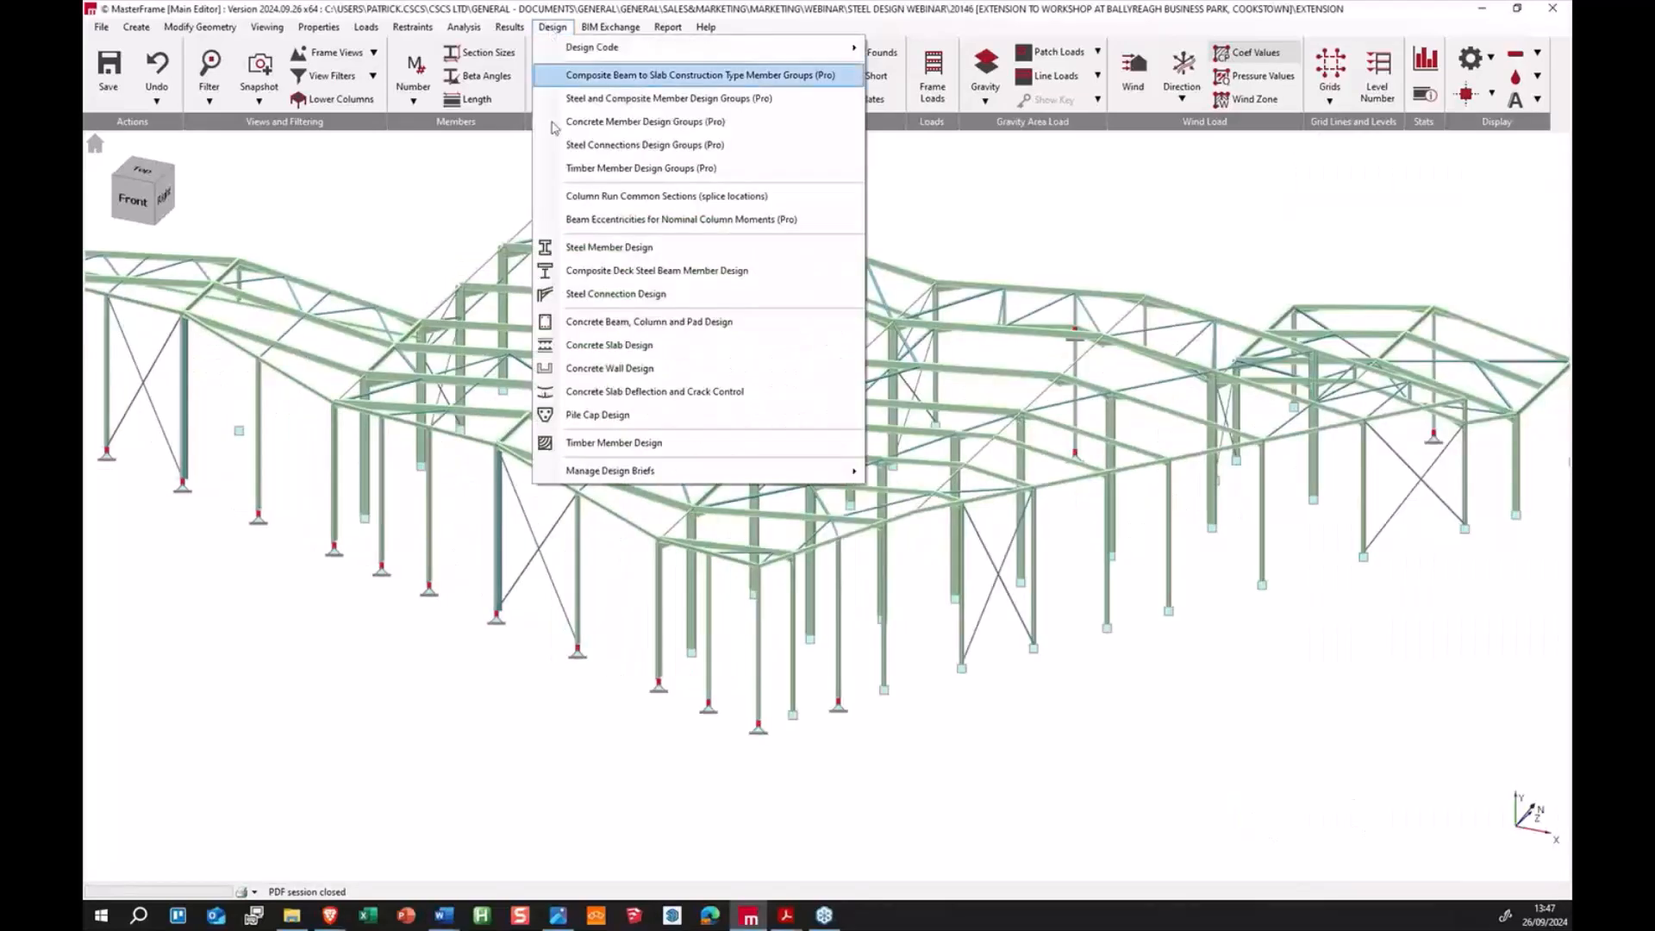
left_click(623, 248)
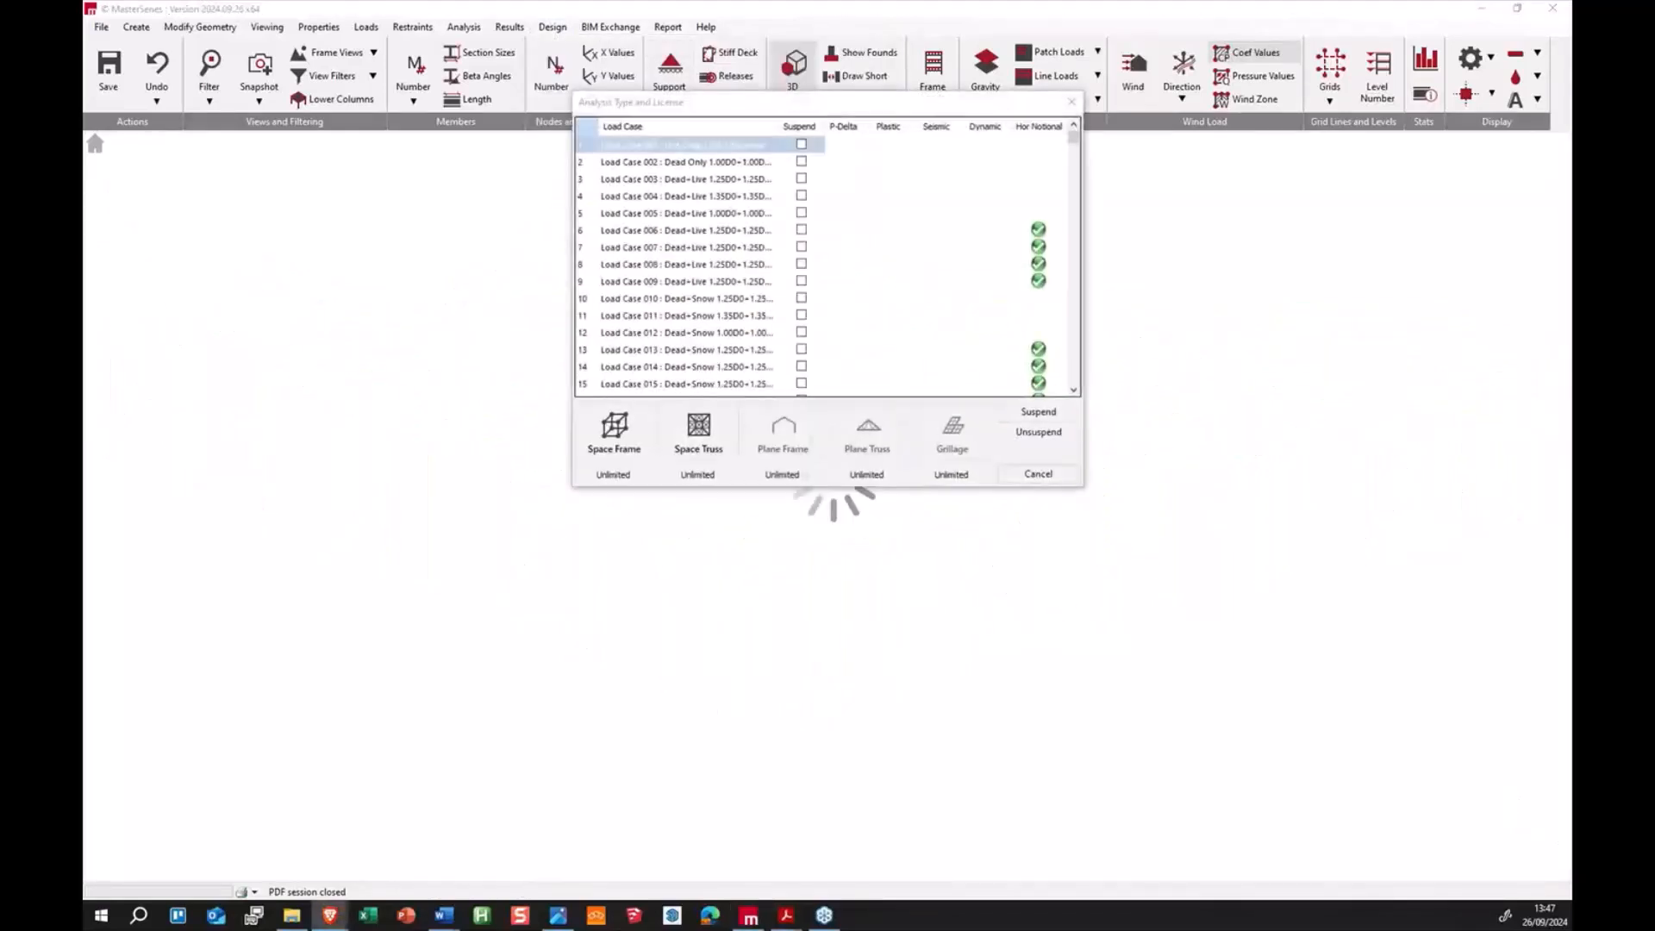
Step: Switch to the browser and read the MasterSeries 2024 article sections on the modernised steel design interface and unified checks, and return to the design model
key("alt+Tab")
scroll(822, 493, "up", 1)
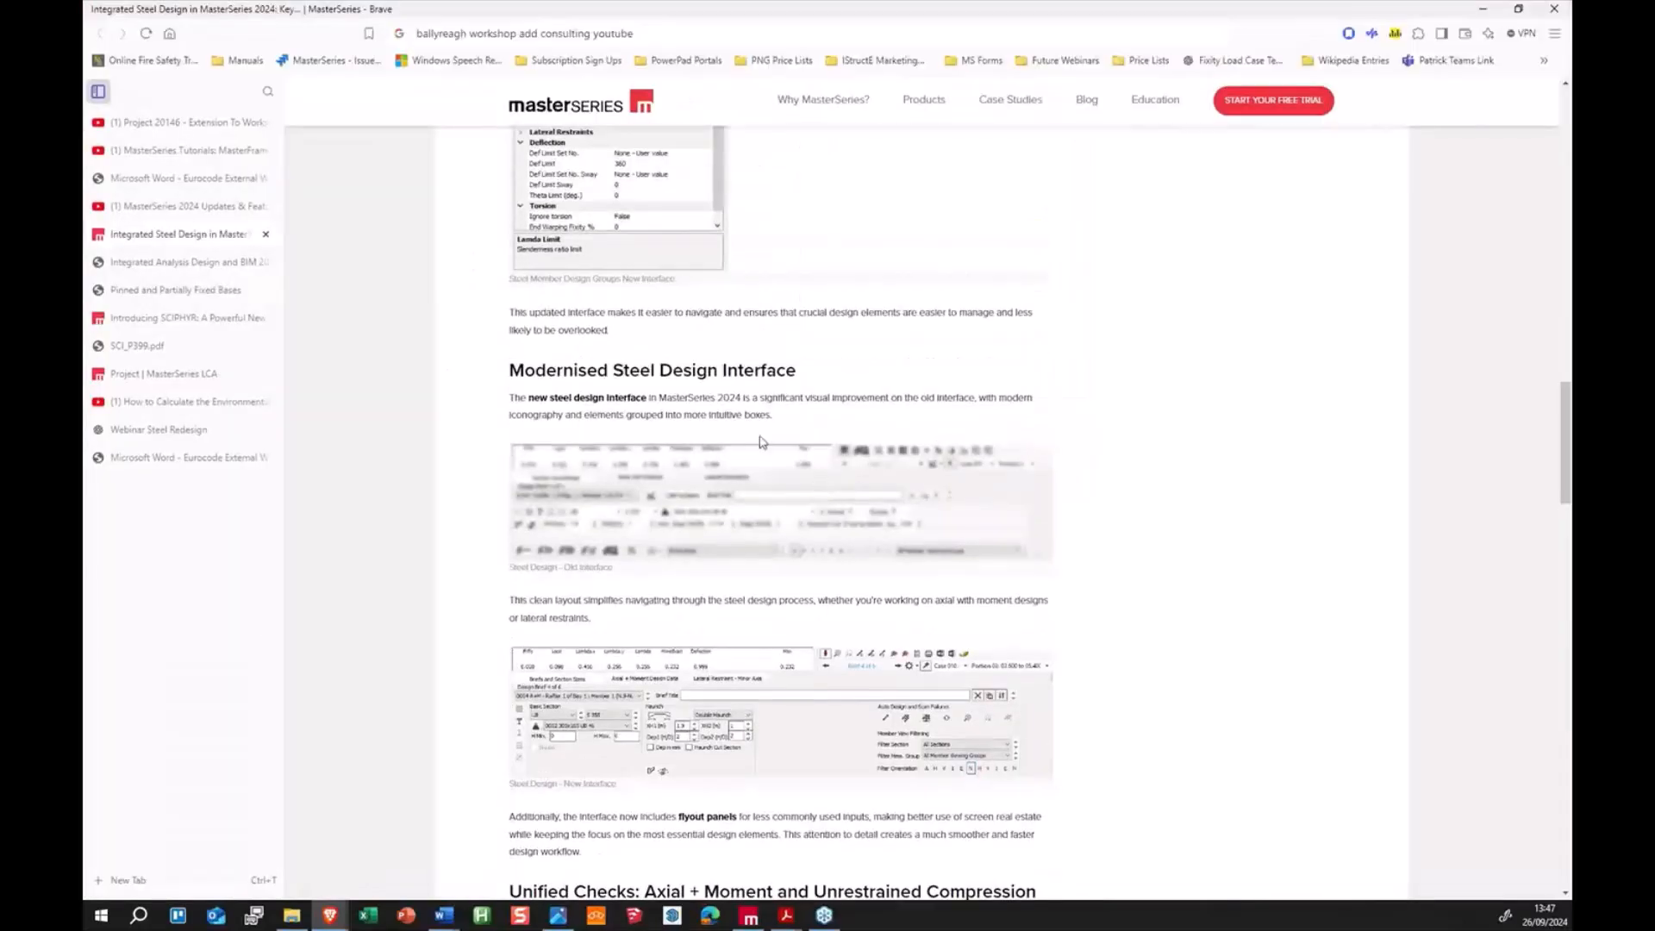
scroll(719, 397, "down", 15)
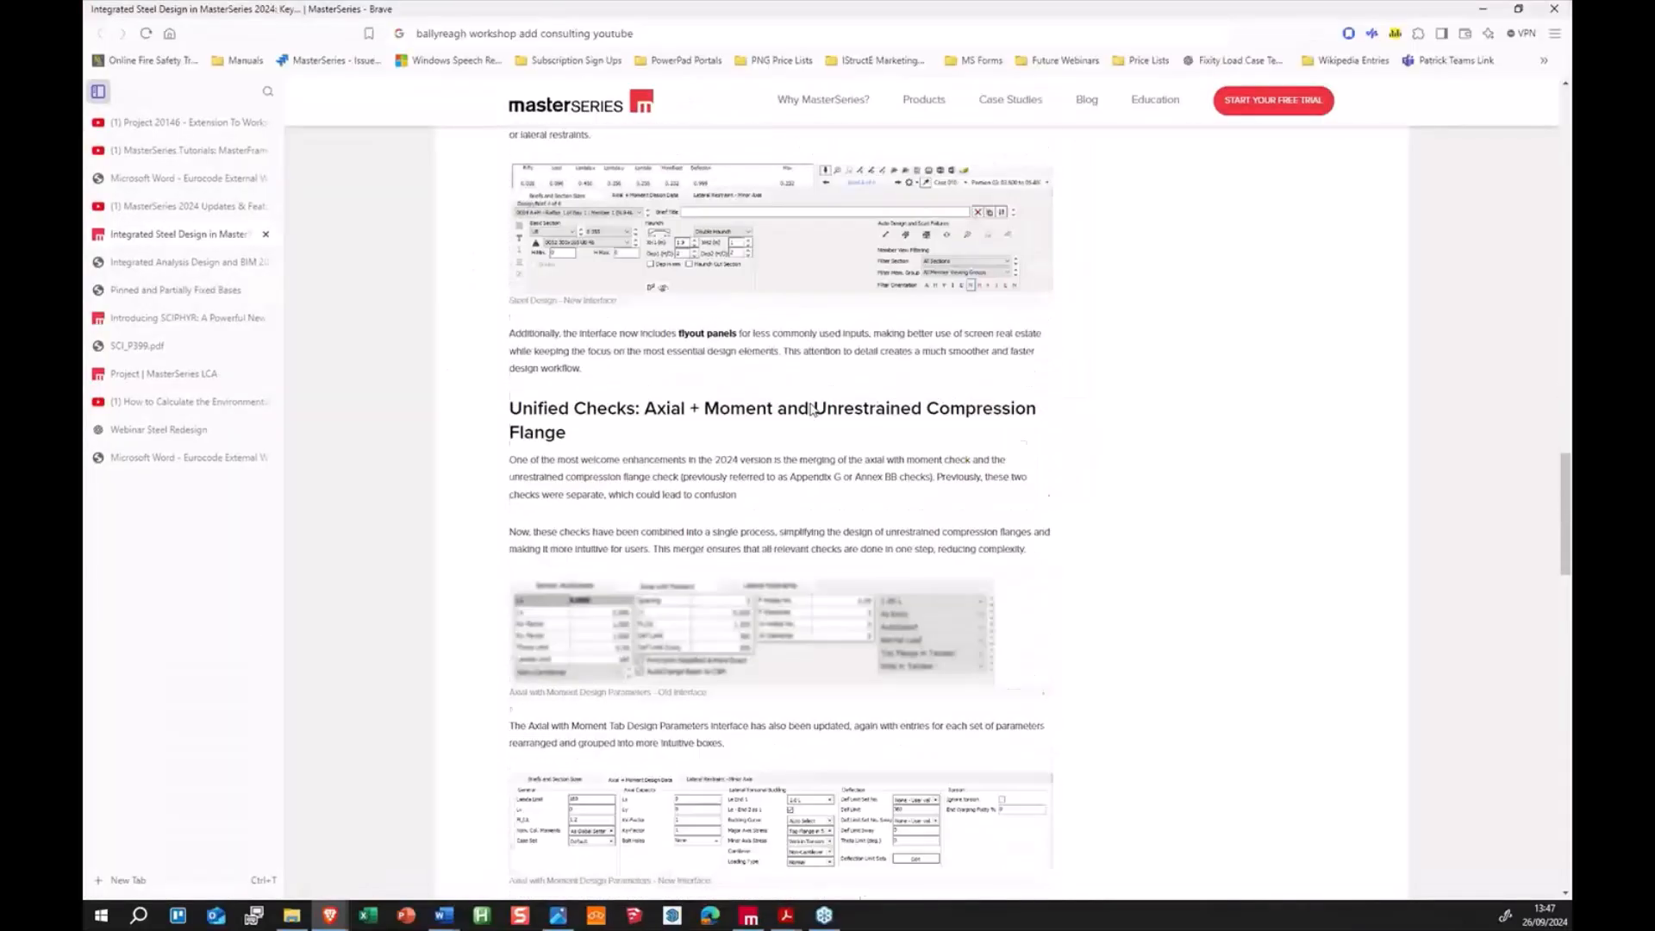
left_click_drag(865, 12, 1571, 758)
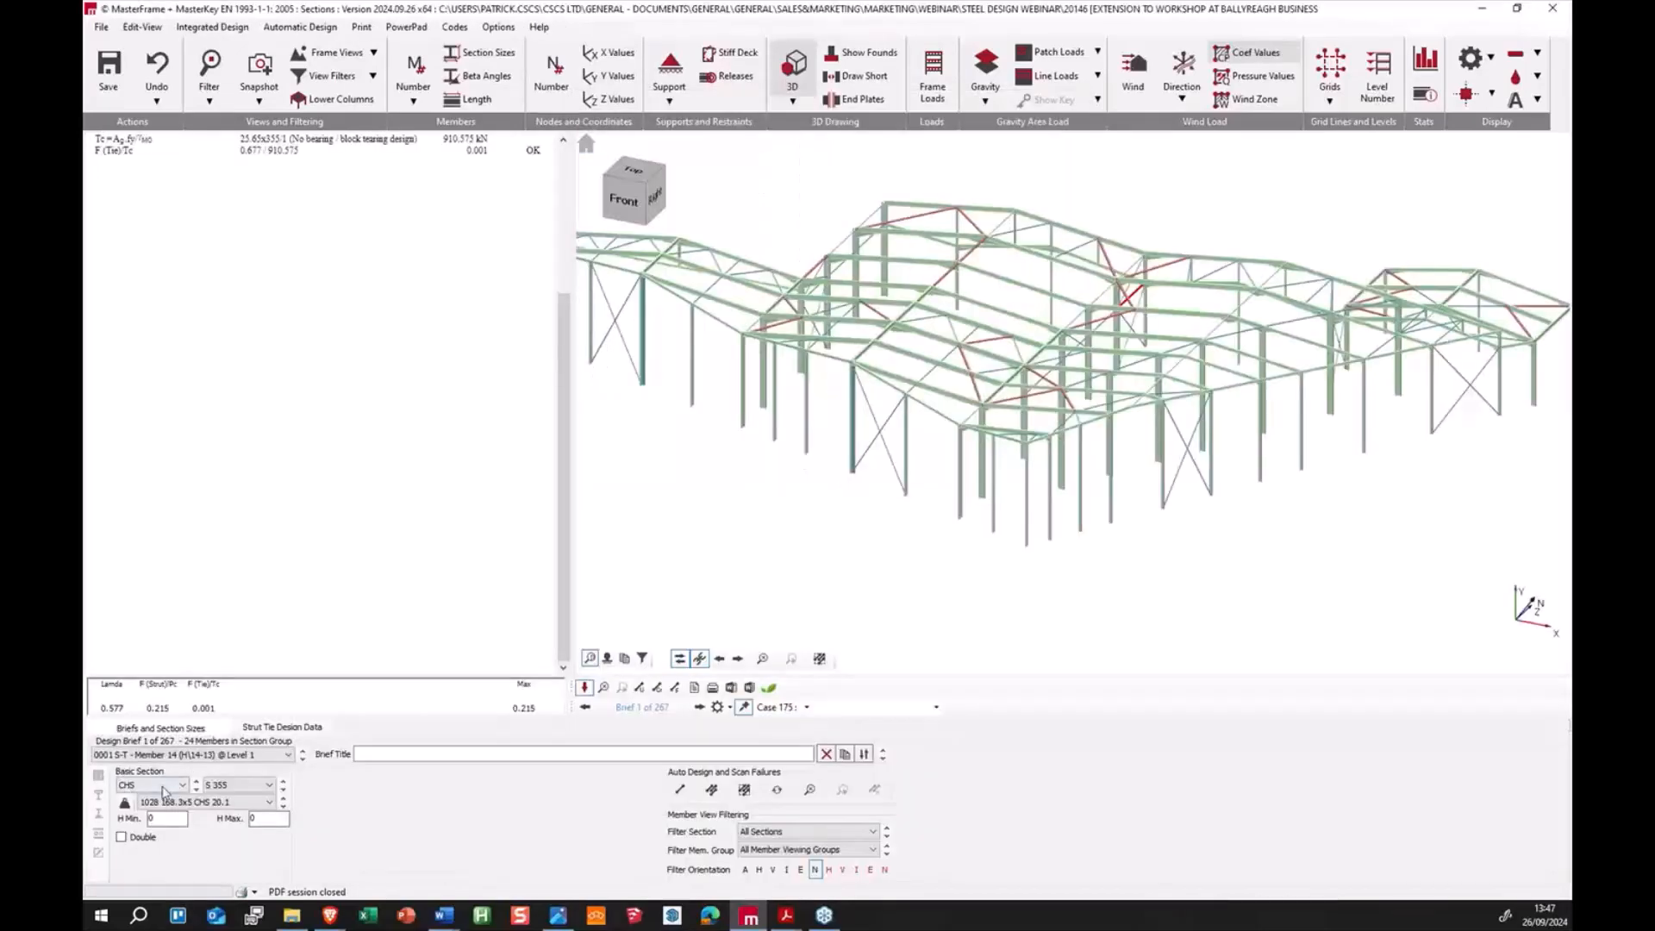
Step: Select the ridge-level portal rafter Member 195 and examine its axial with moment design data and minor-axis lateral restraints
left_click(1003, 314)
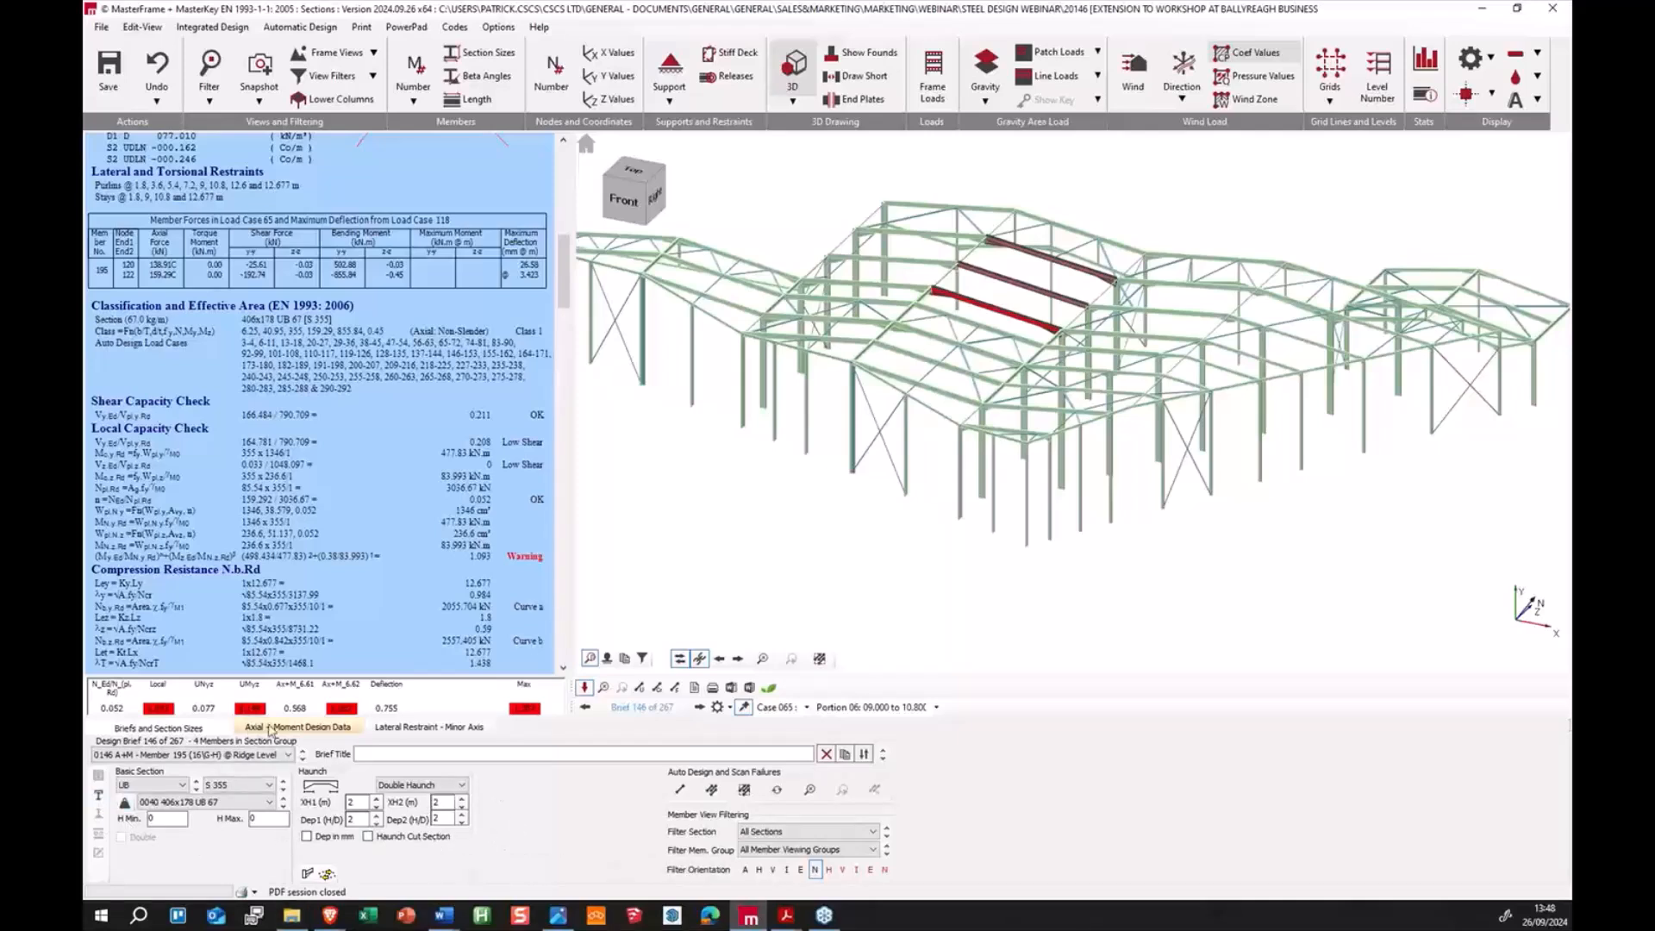
left_click(284, 728)
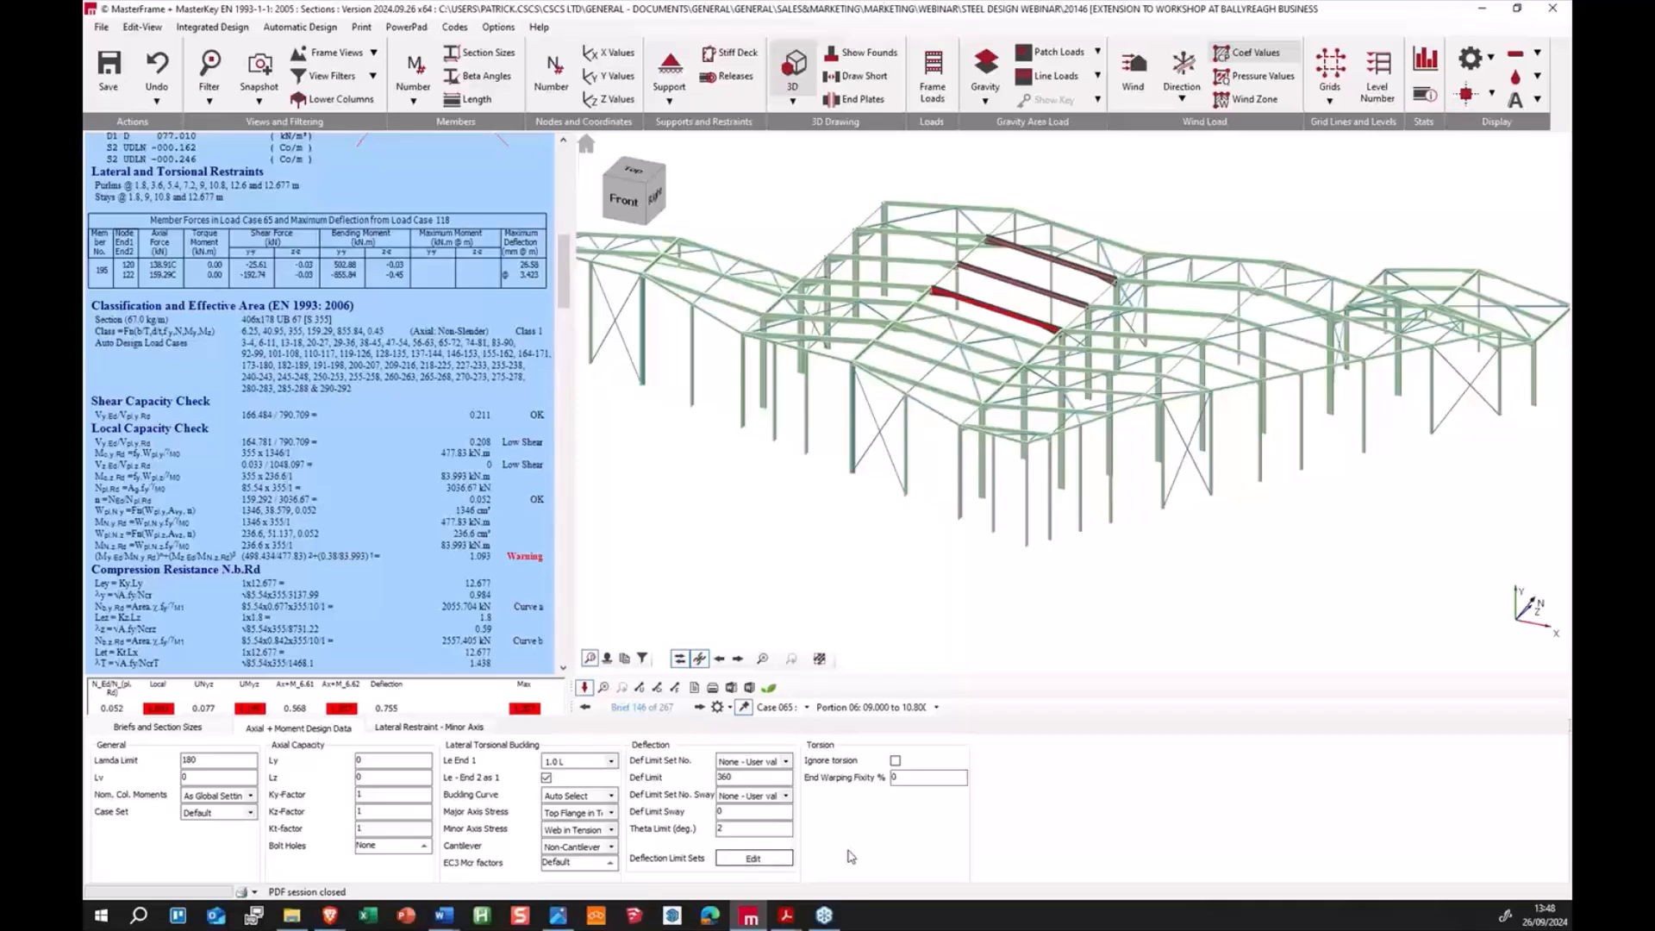
left_click(412, 728)
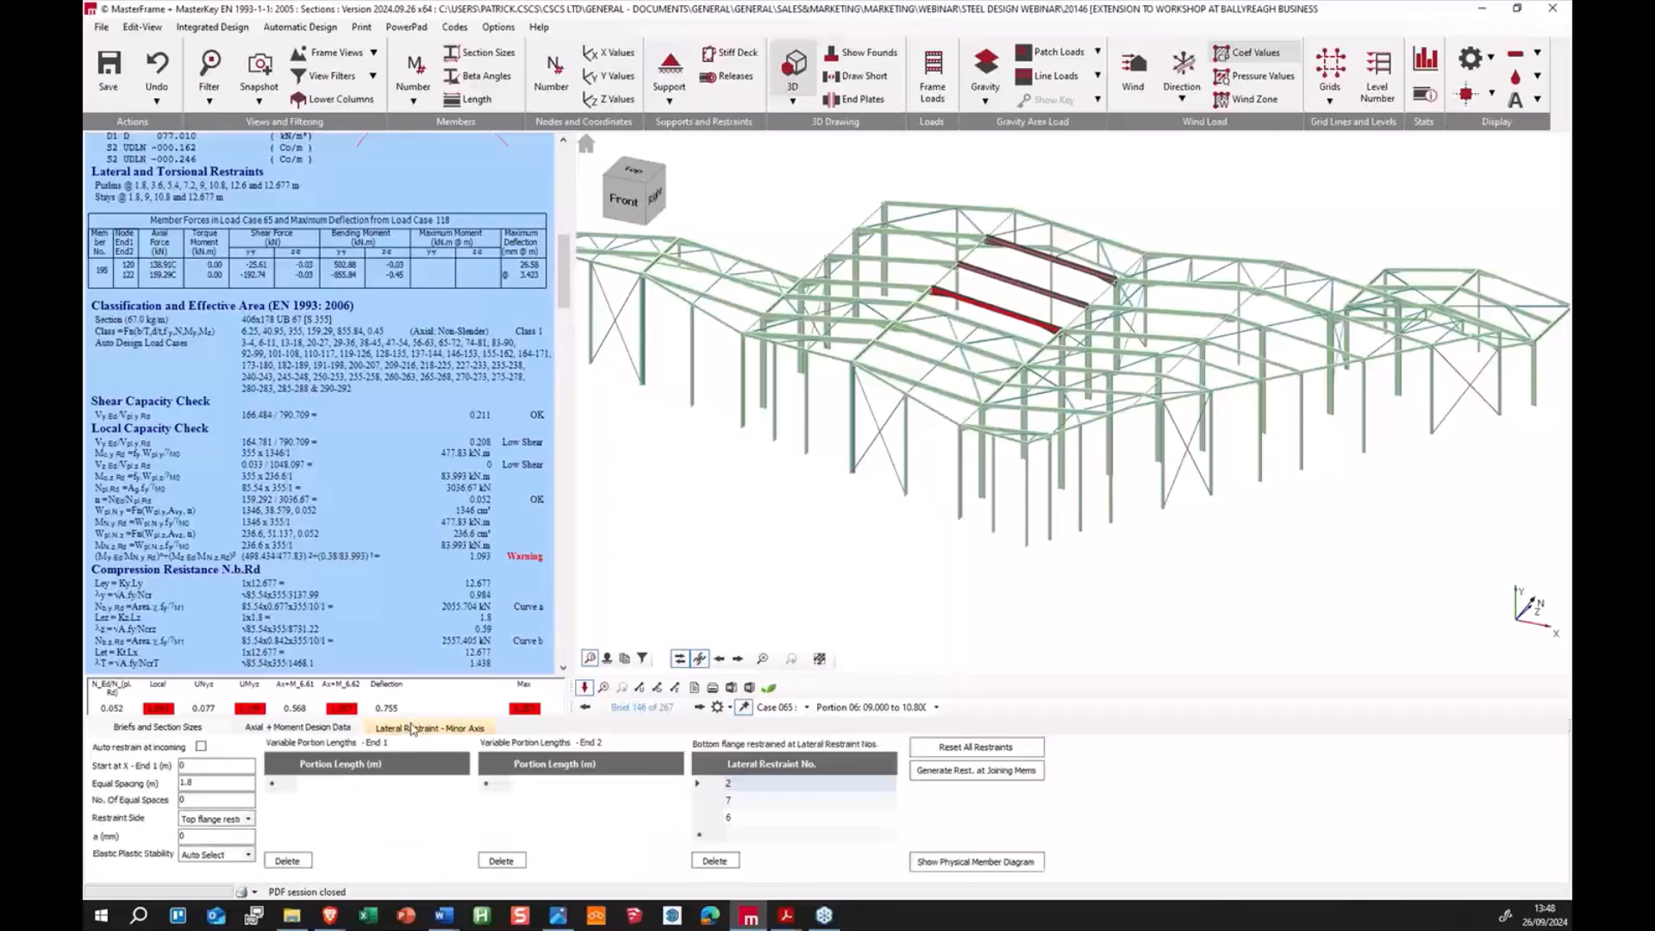
scroll(431, 566, "up", 3)
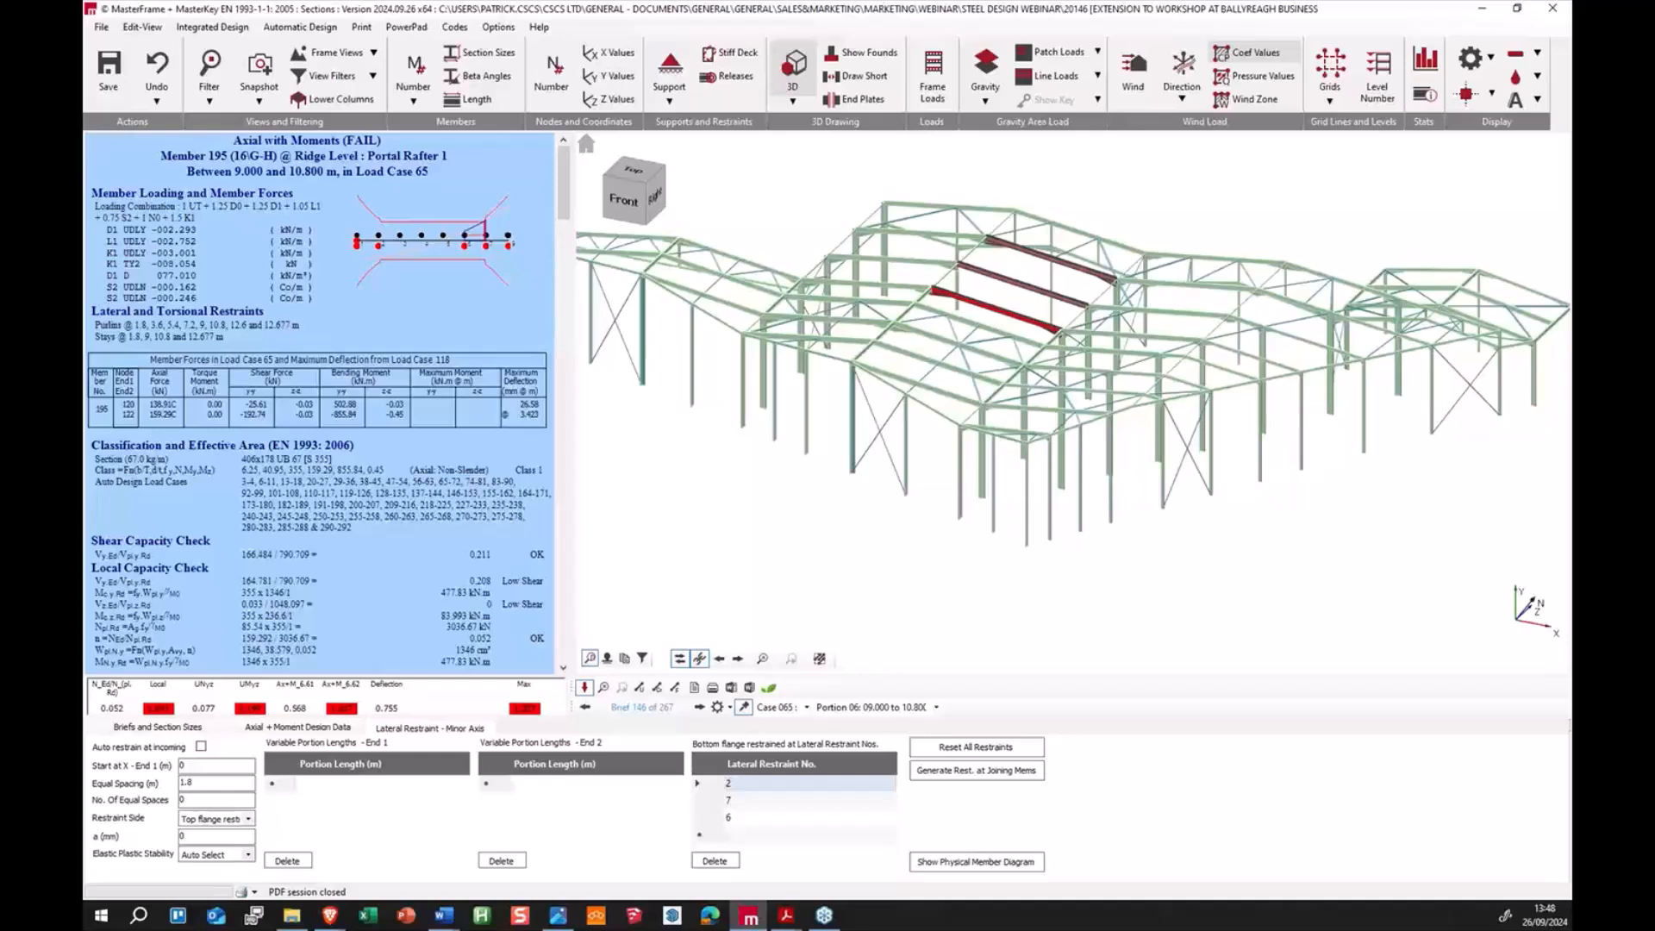
Step: Try both flanges restrained as the rafter's restraint side, and restore the top flange option
left_click(237, 819)
left_click(235, 830)
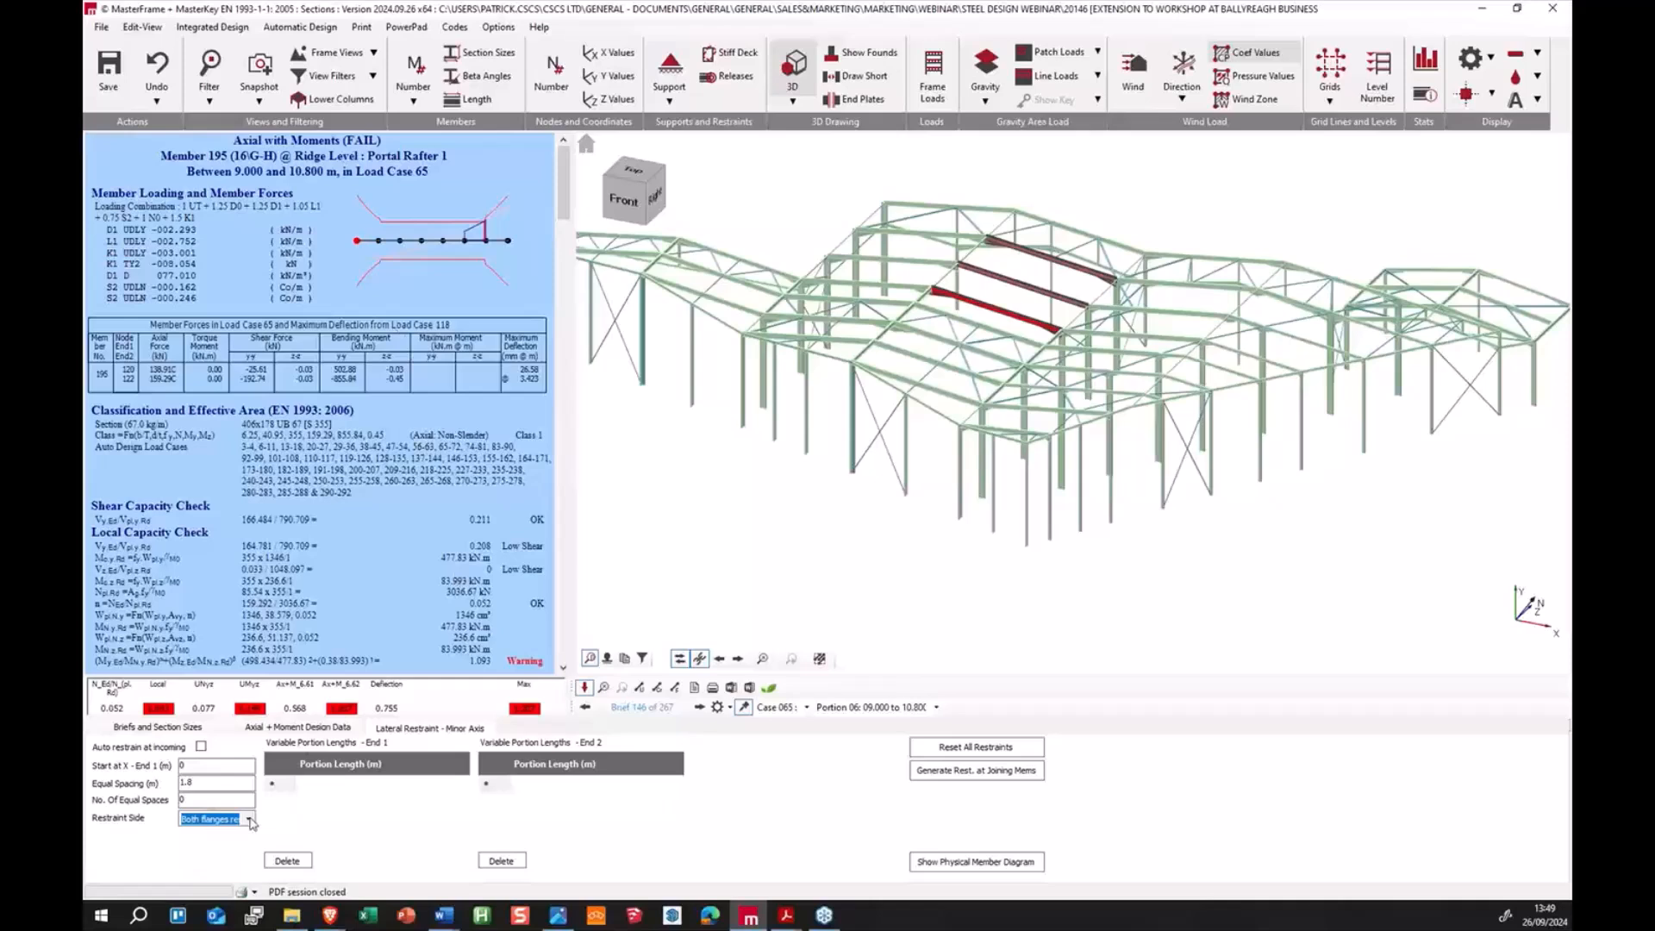
scroll(251, 823, "down", 1)
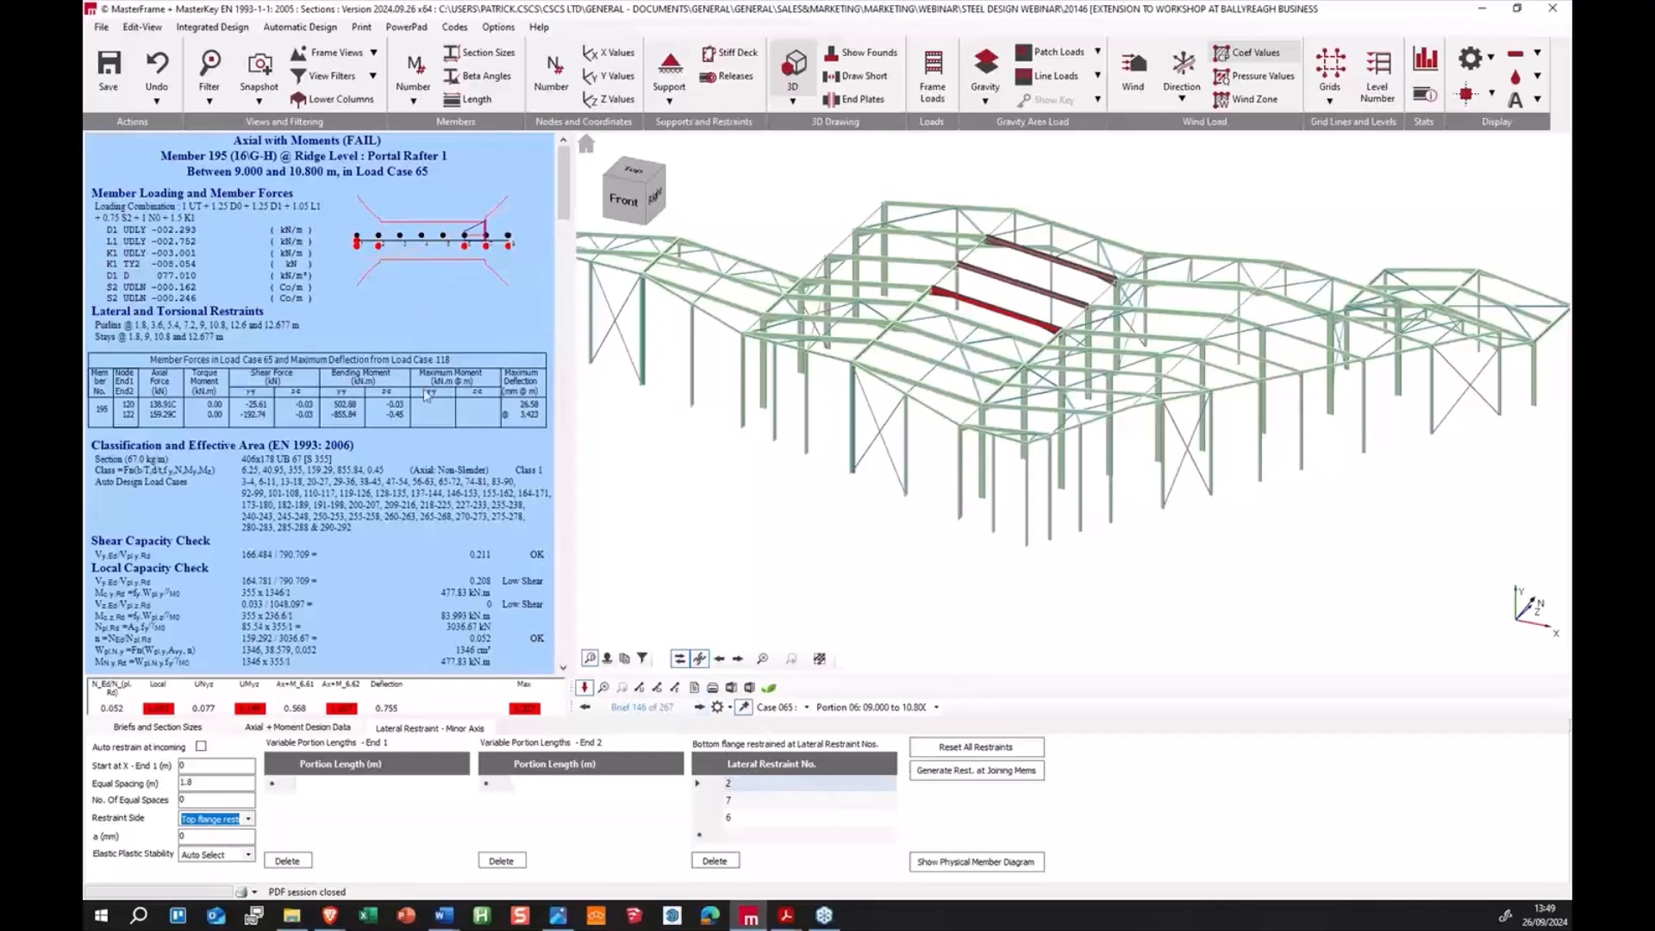
Step: Examine the design results for individual portions between restraints along the rafter in its member diagram
left_click(372, 236)
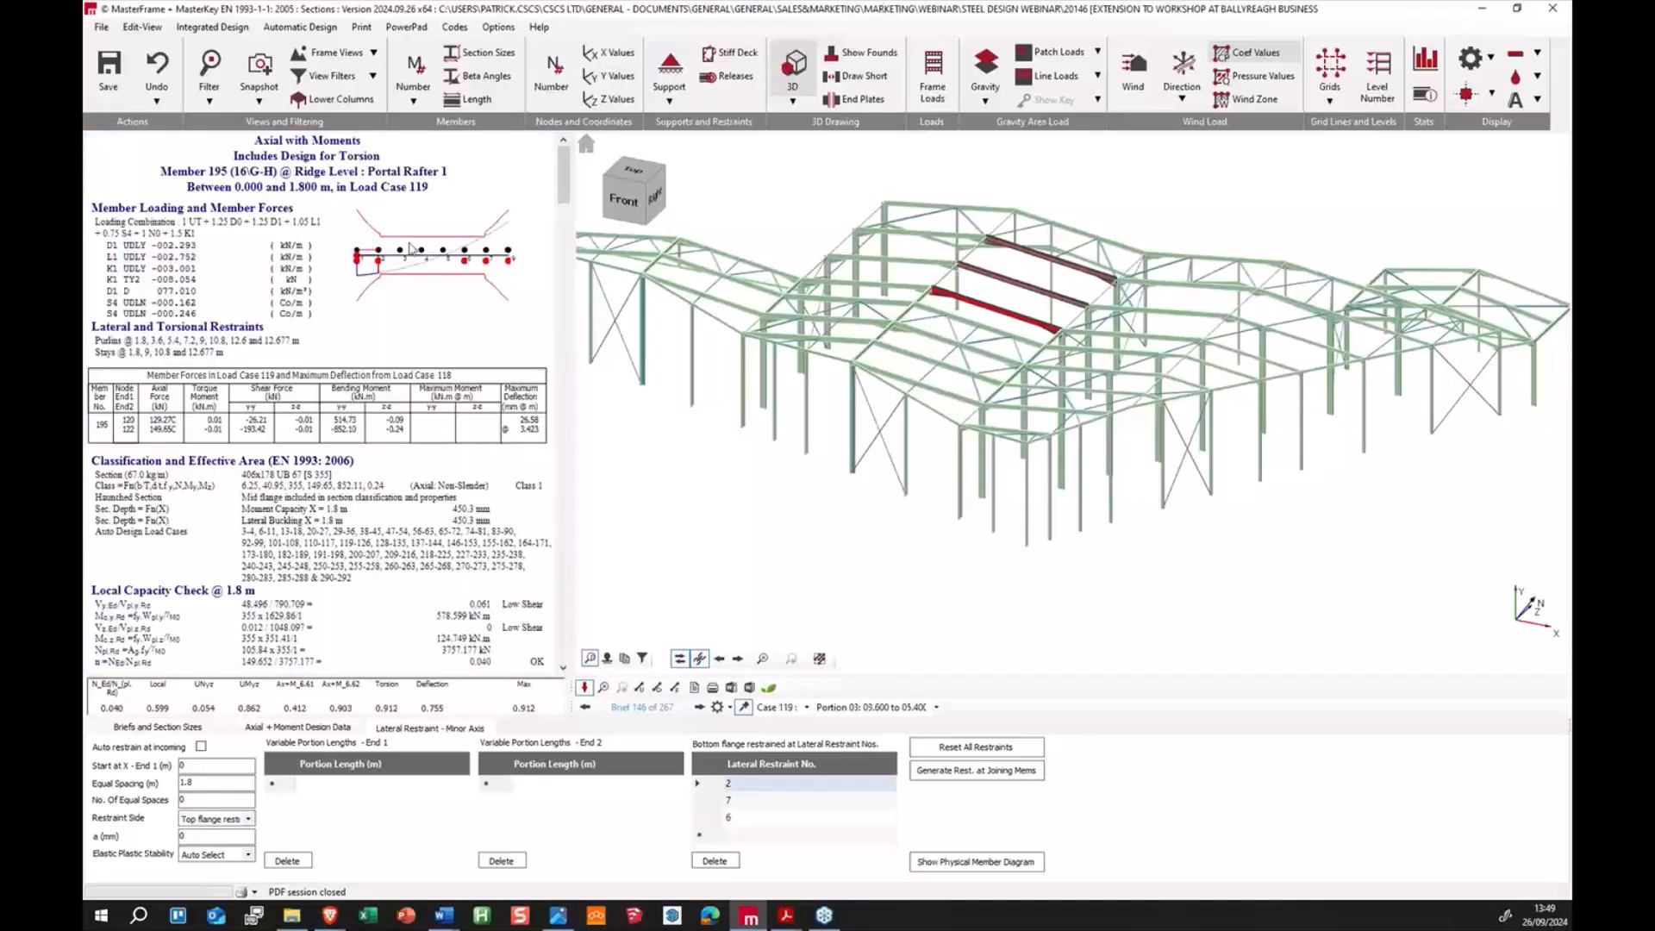
left_click(409, 244)
left_click(398, 251)
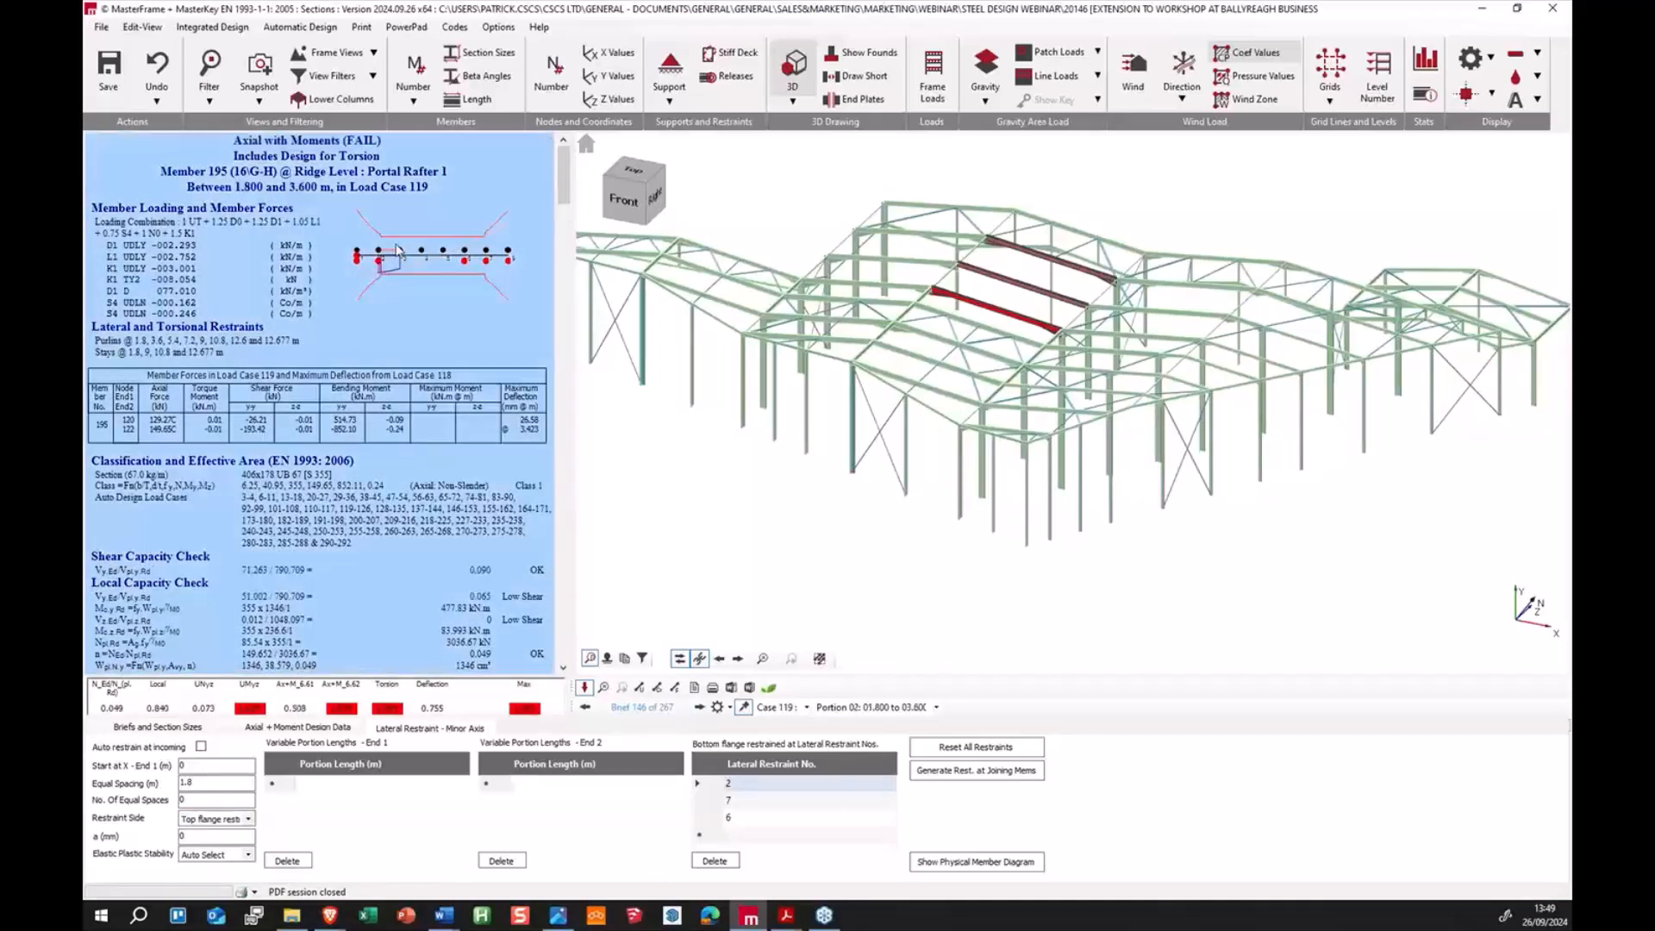
left_click(369, 261)
left_click(474, 257)
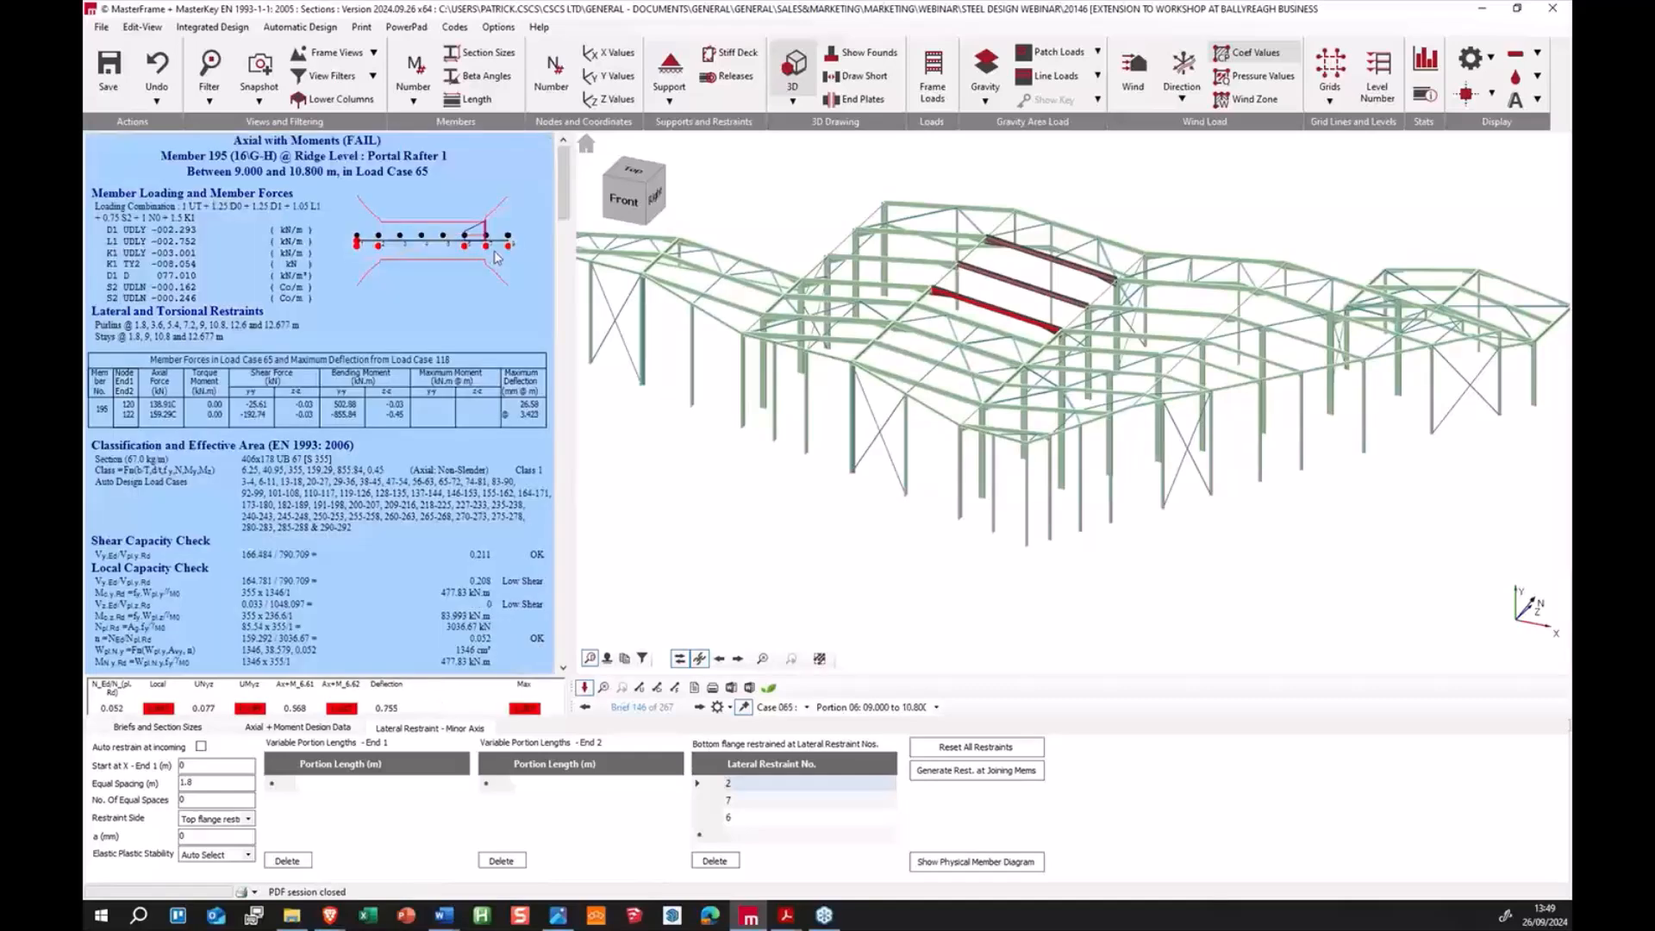
left_click(496, 250)
left_click(369, 261)
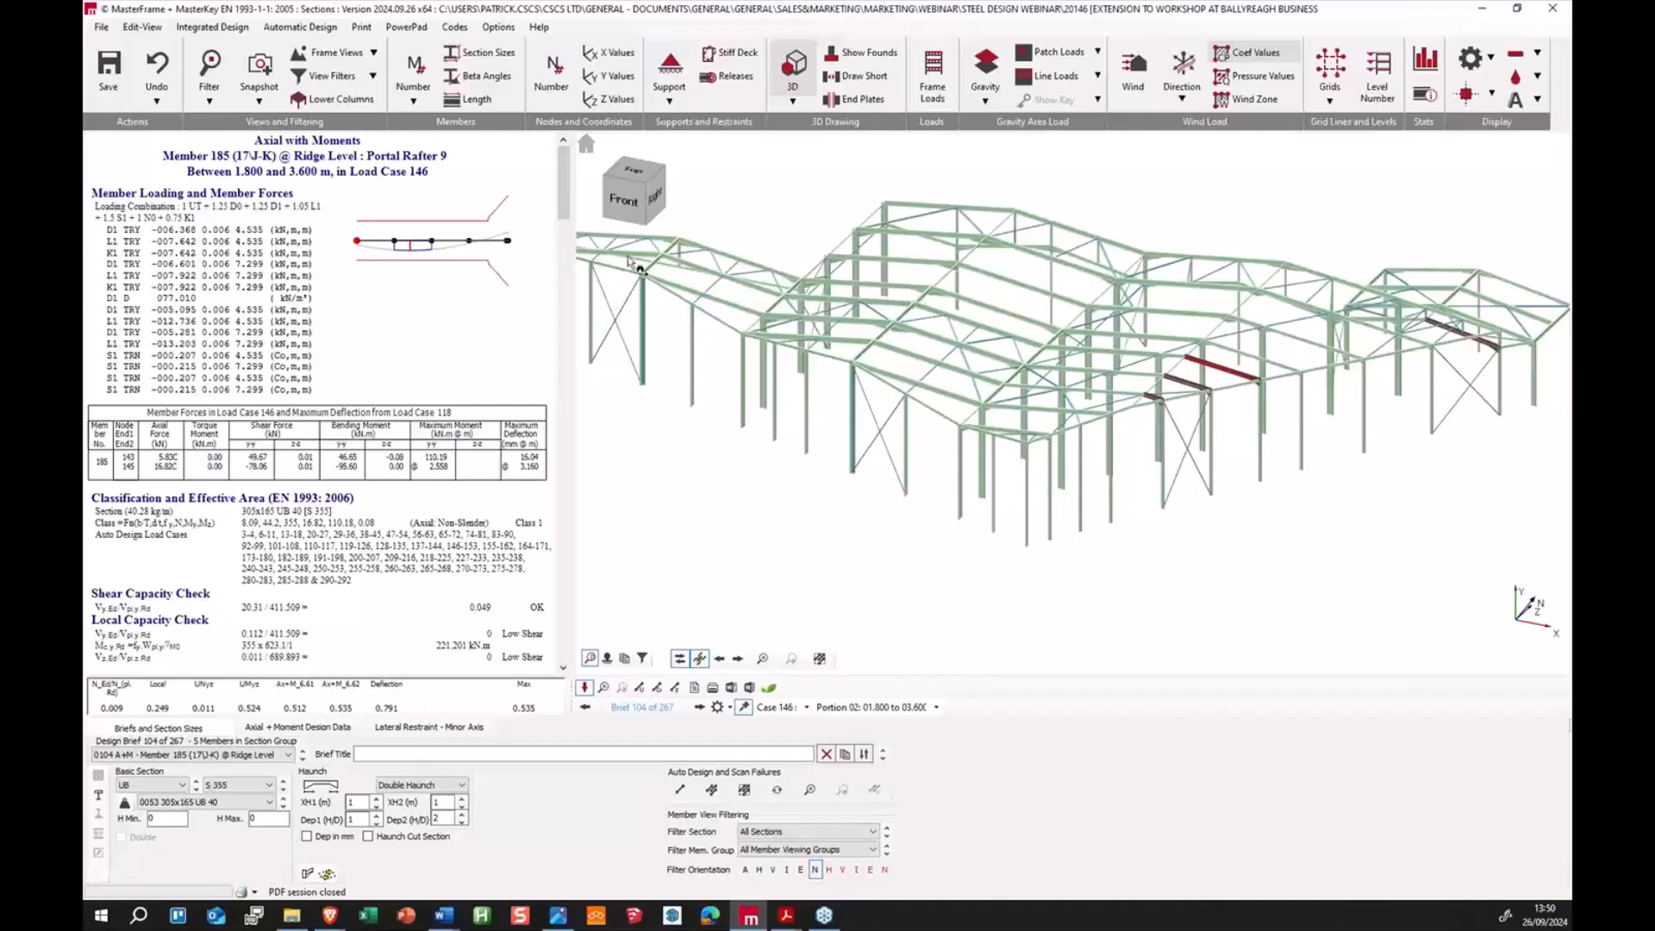
Step: Select the ridge-level bracing Member 90 and examine its strut and tie design data, returning to the briefs and section sizes
left_click(653, 244)
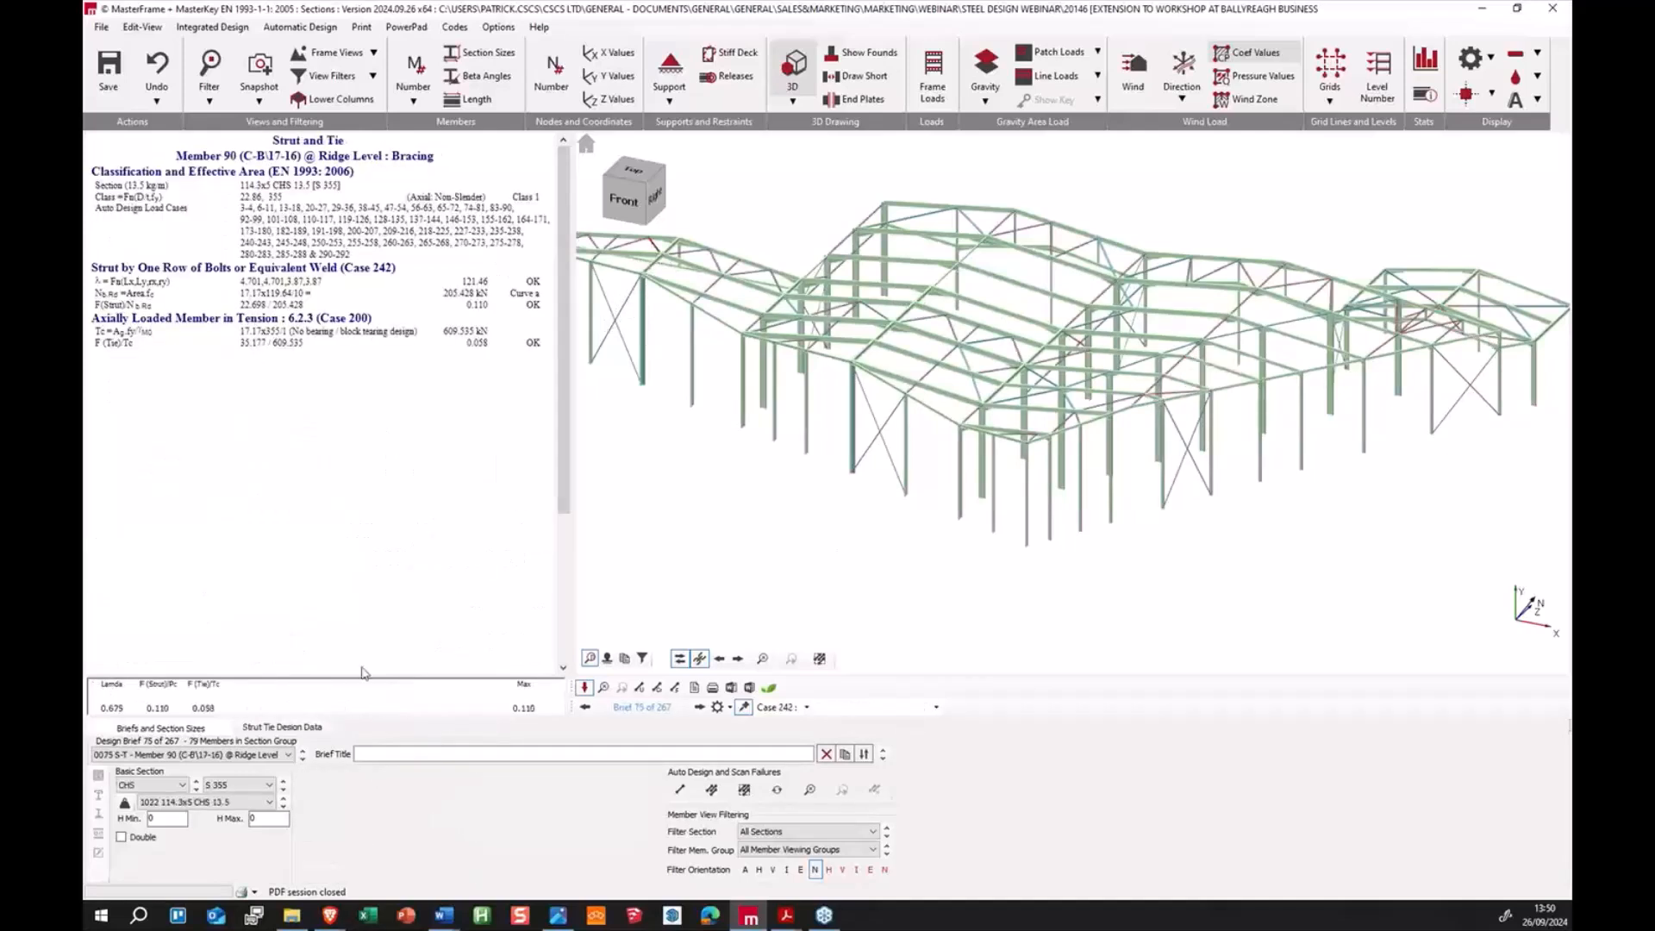
left_click(278, 726)
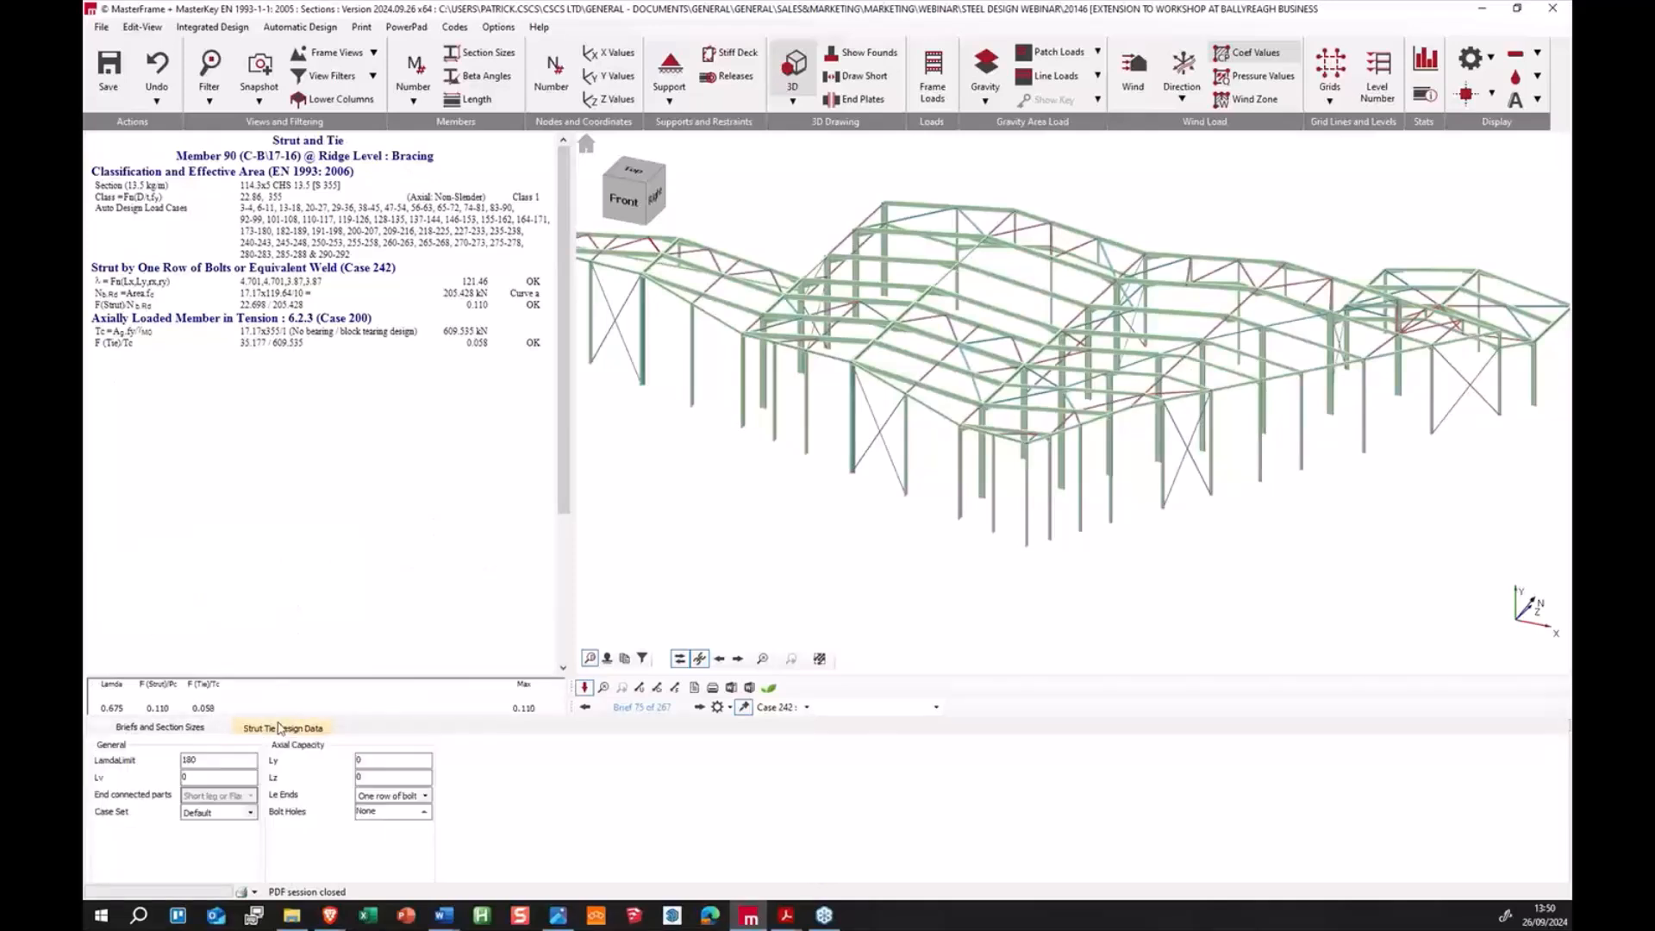
left_click(200, 729)
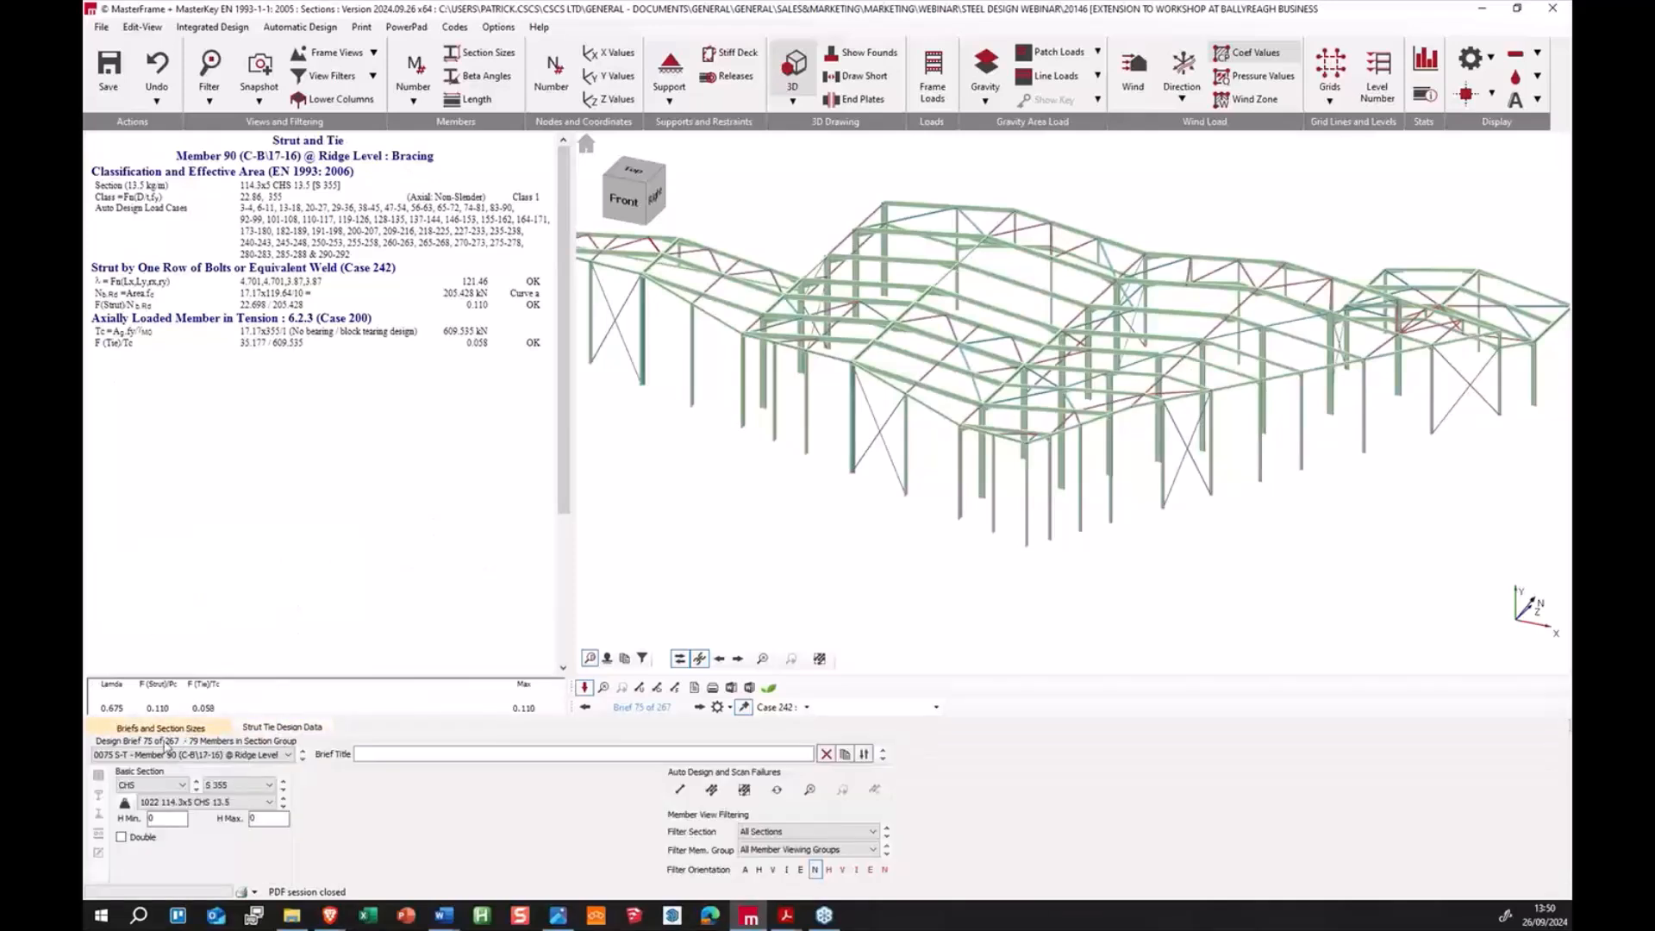
left_click(266, 729)
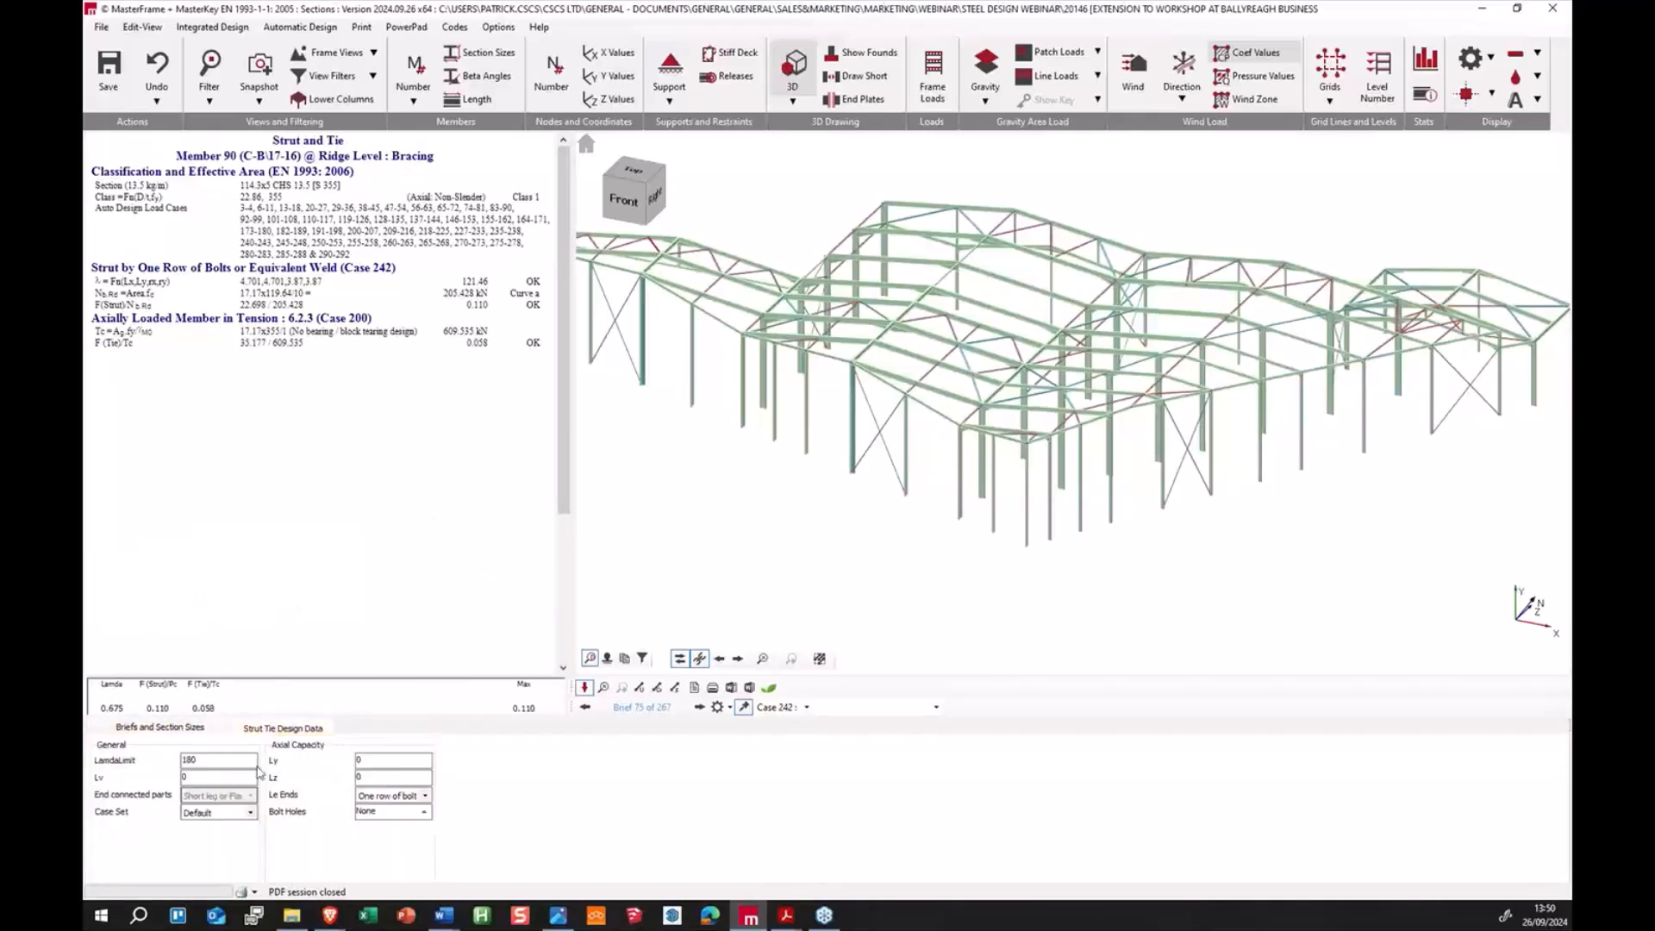
left_click(183, 732)
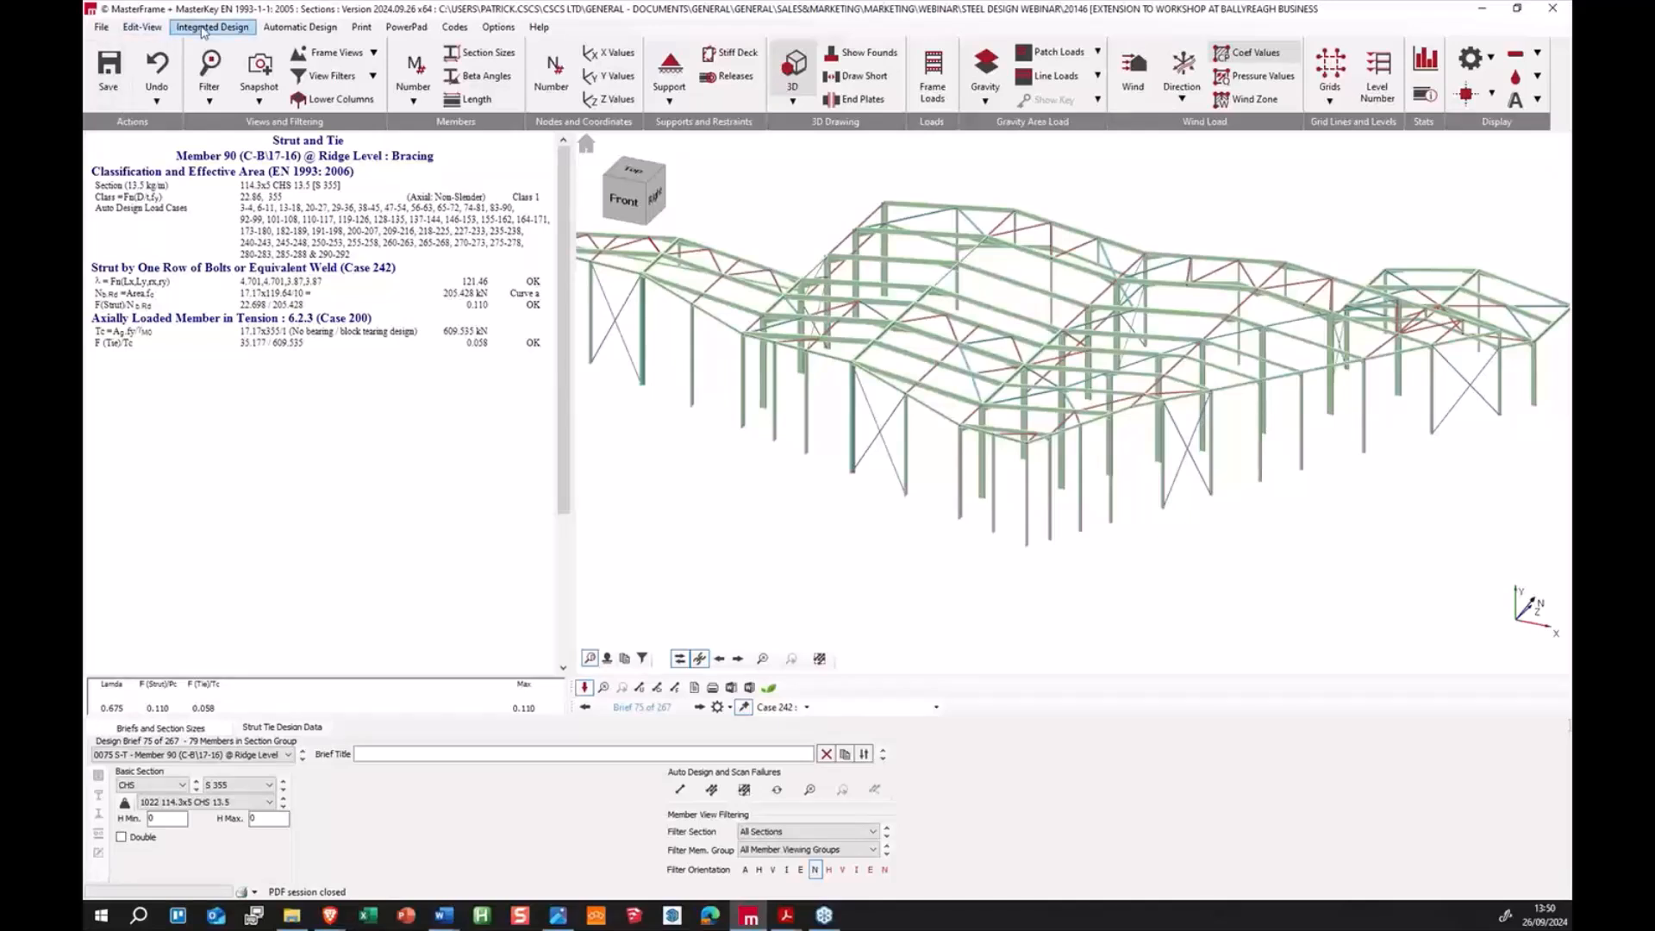
Step: Add a new set to the design and deflection load case sets and close them
left_click(312, 31)
left_click(189, 117)
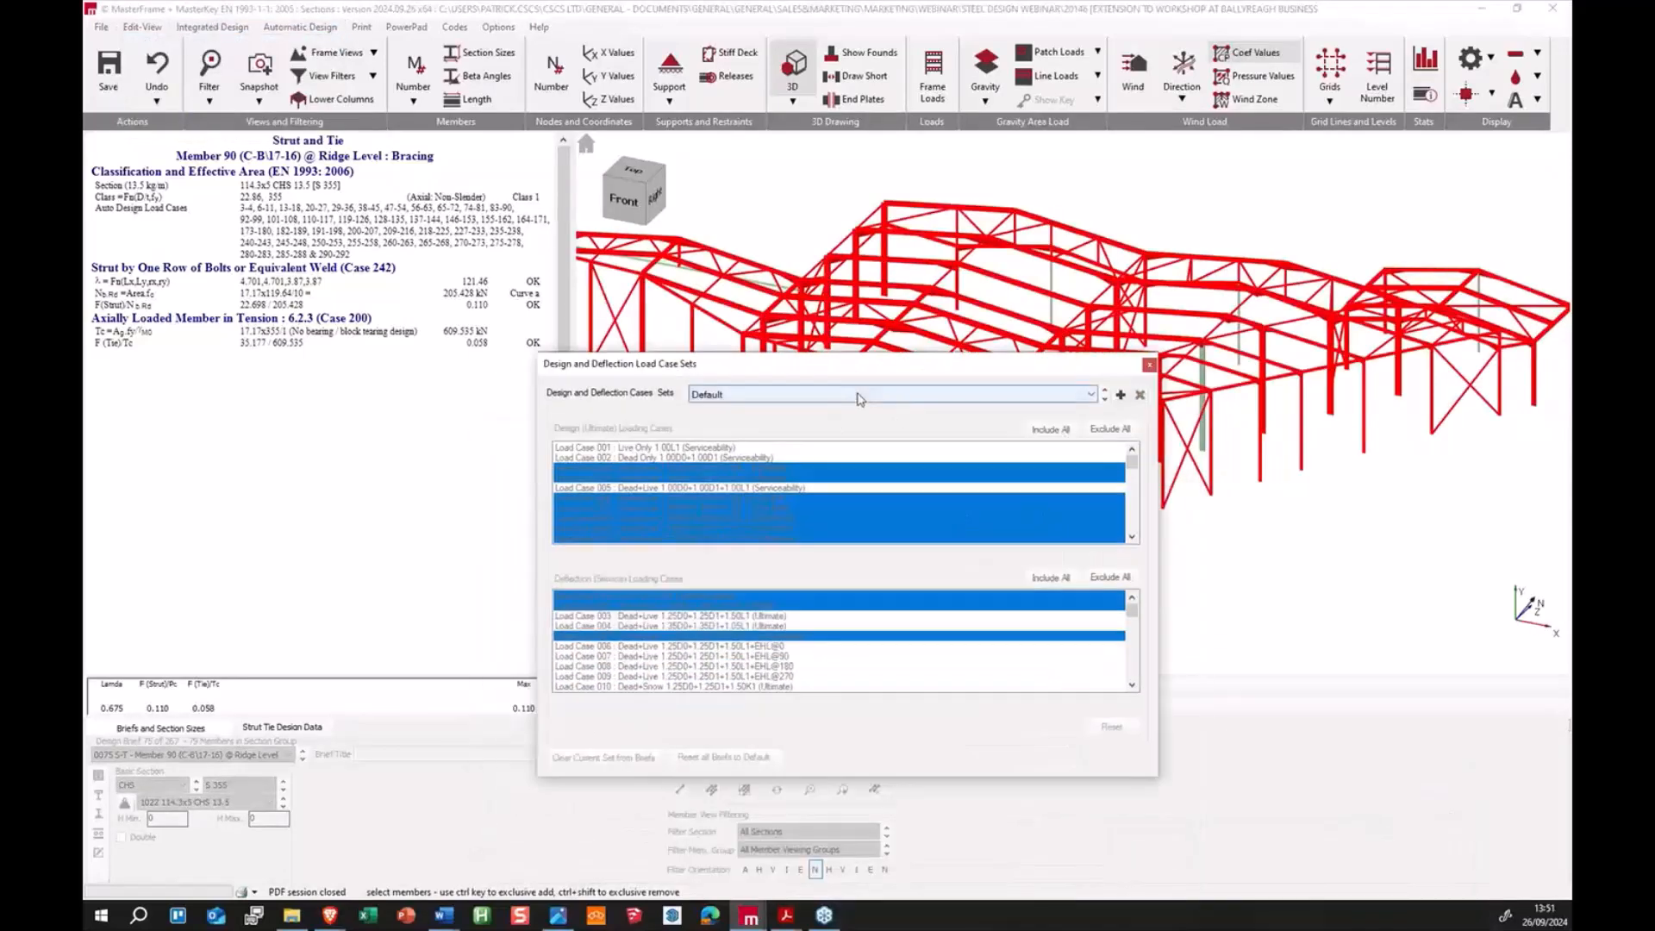
left_click(1120, 394)
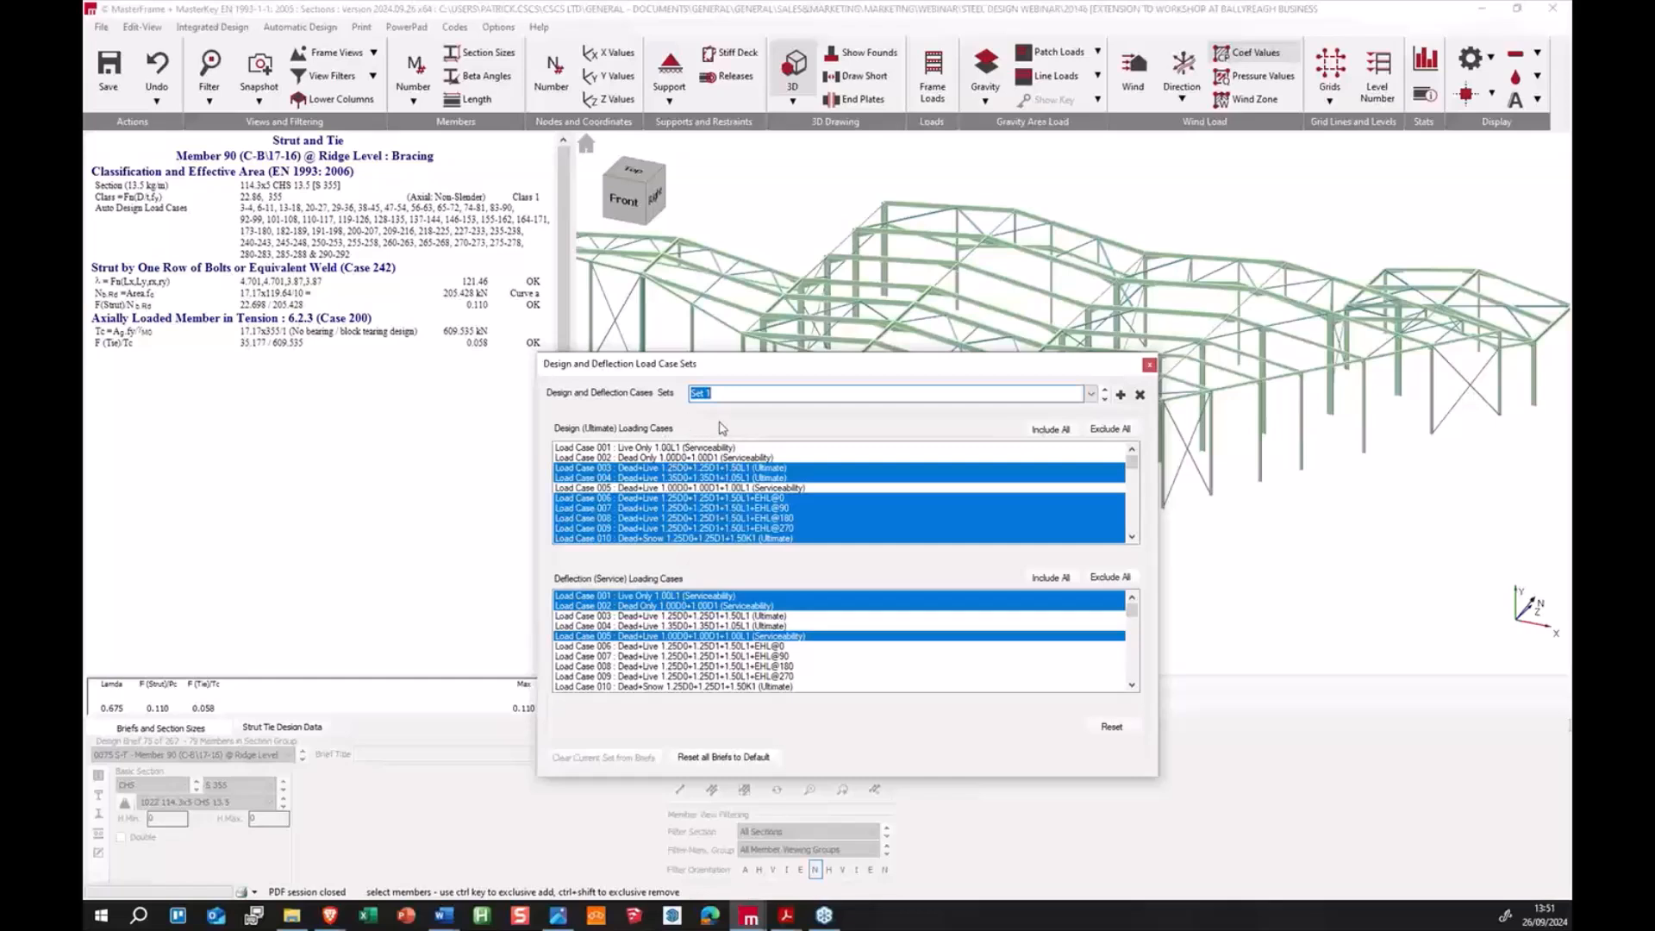
left_click(1148, 365)
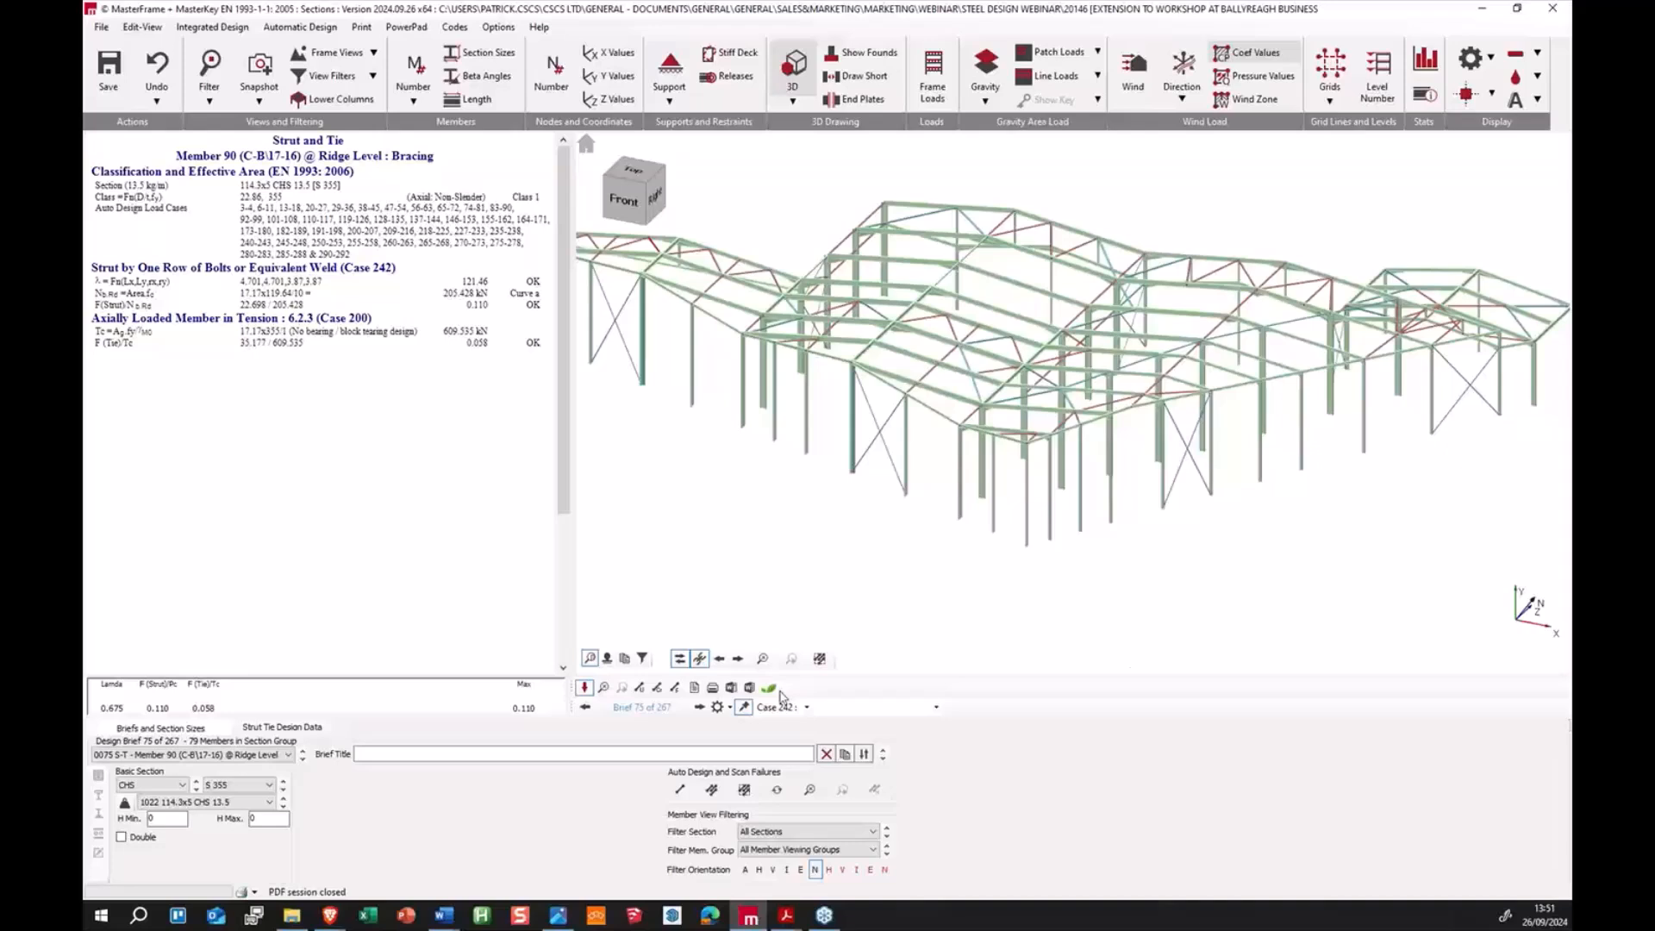
Step: Generate the Lean Design Tools material utilization report, and show brief 1, Member 14, with the report moved clear of the frame
left_click(770, 688)
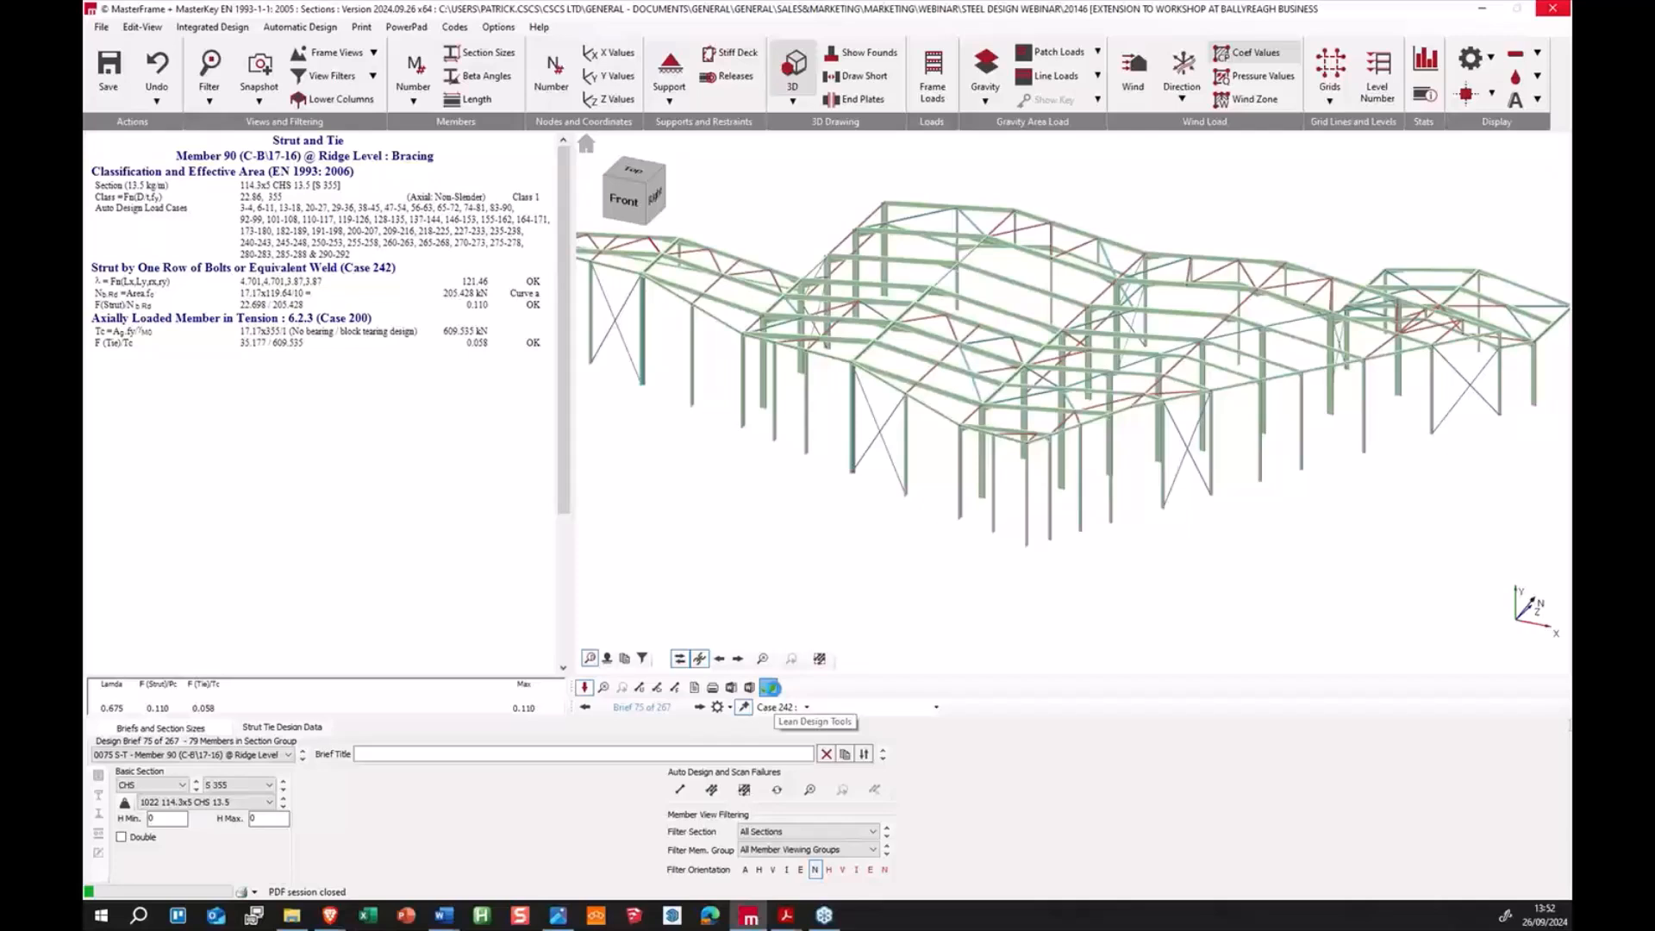
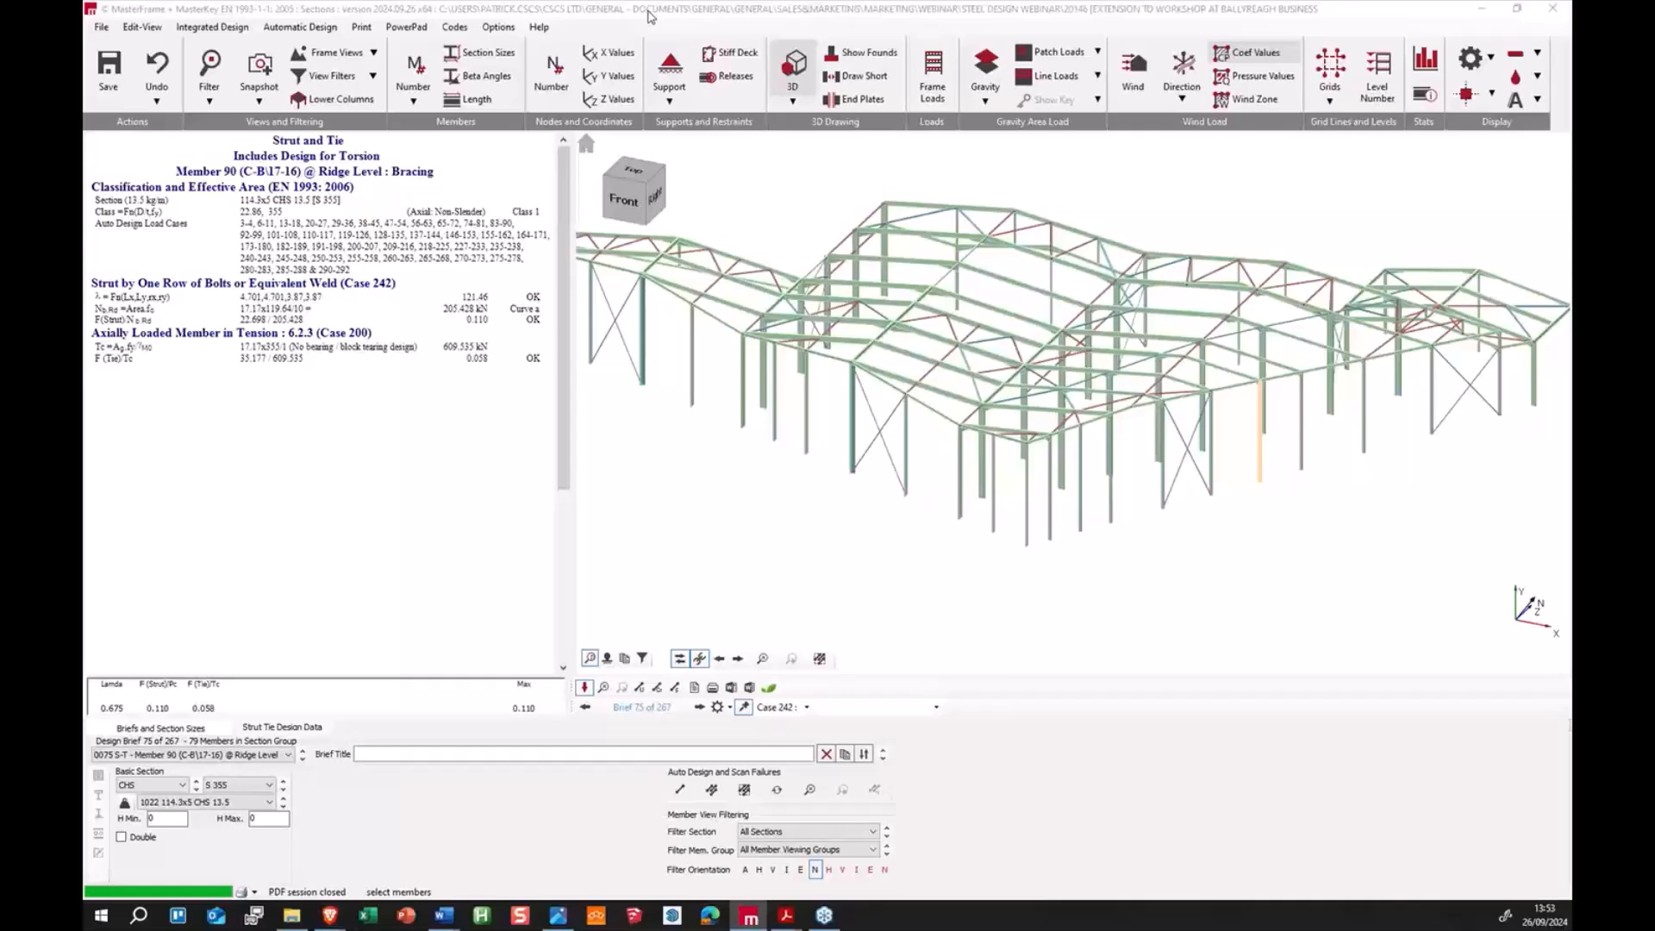
left_click(768, 687)
left_click_drag(509, 430, 593, 340)
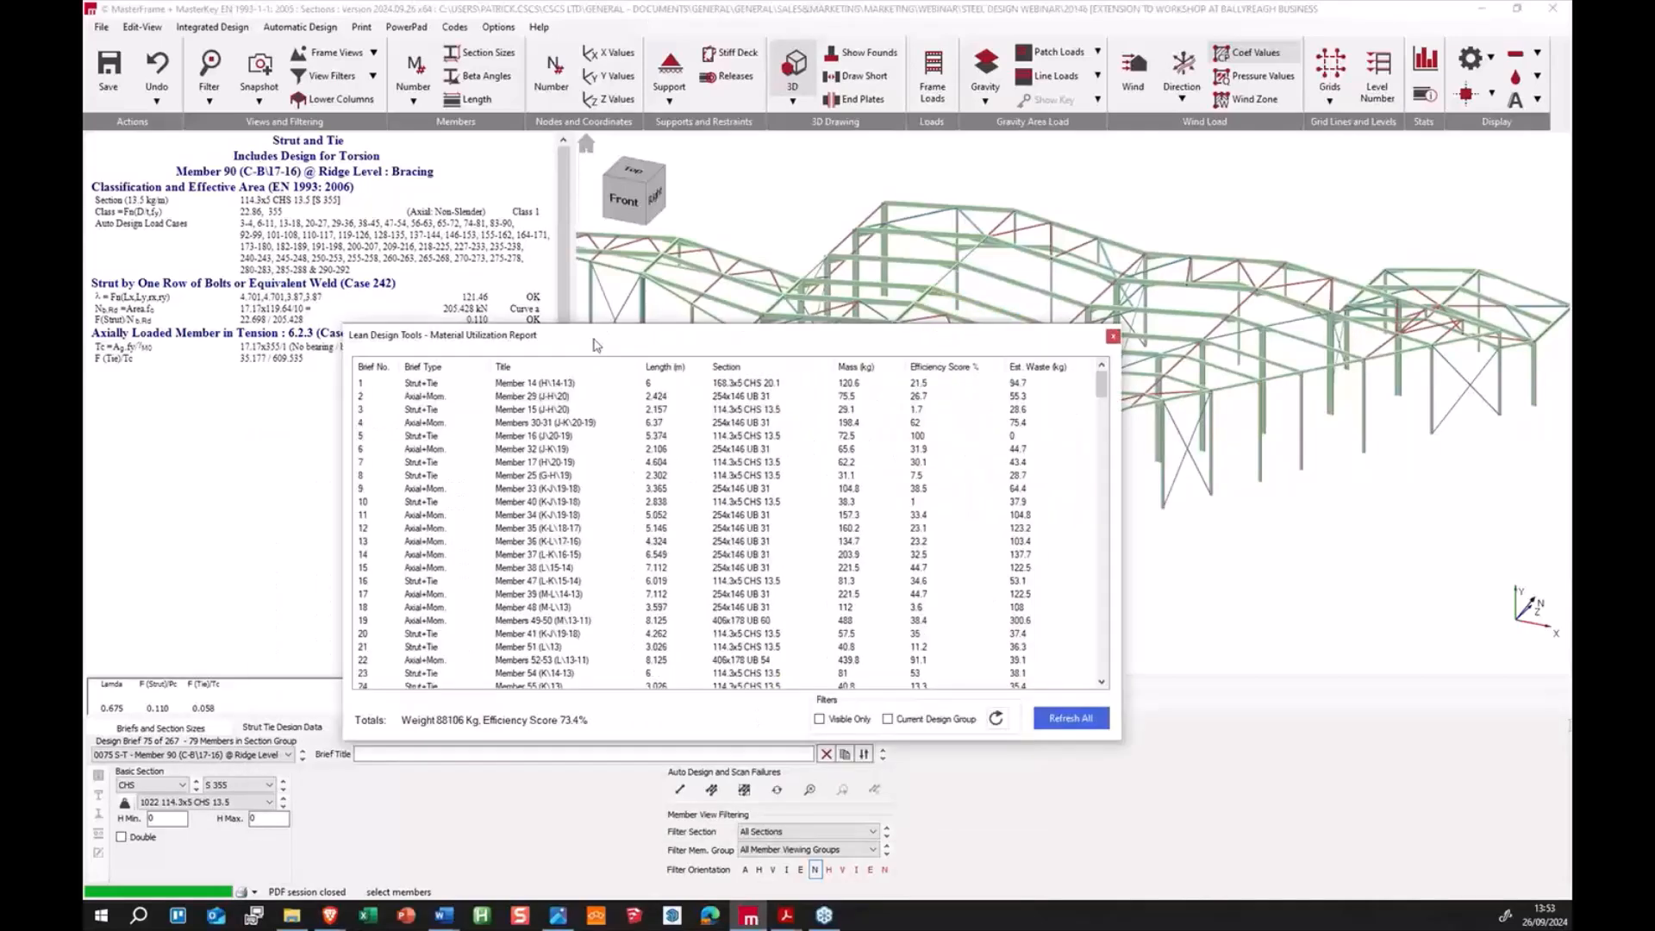
mouse_move(1101, 387)
left_mouse_down()
mouse_move(1093, 672)
mouse_move(1094, 379)
left_mouse_up()
left_click(930, 384)
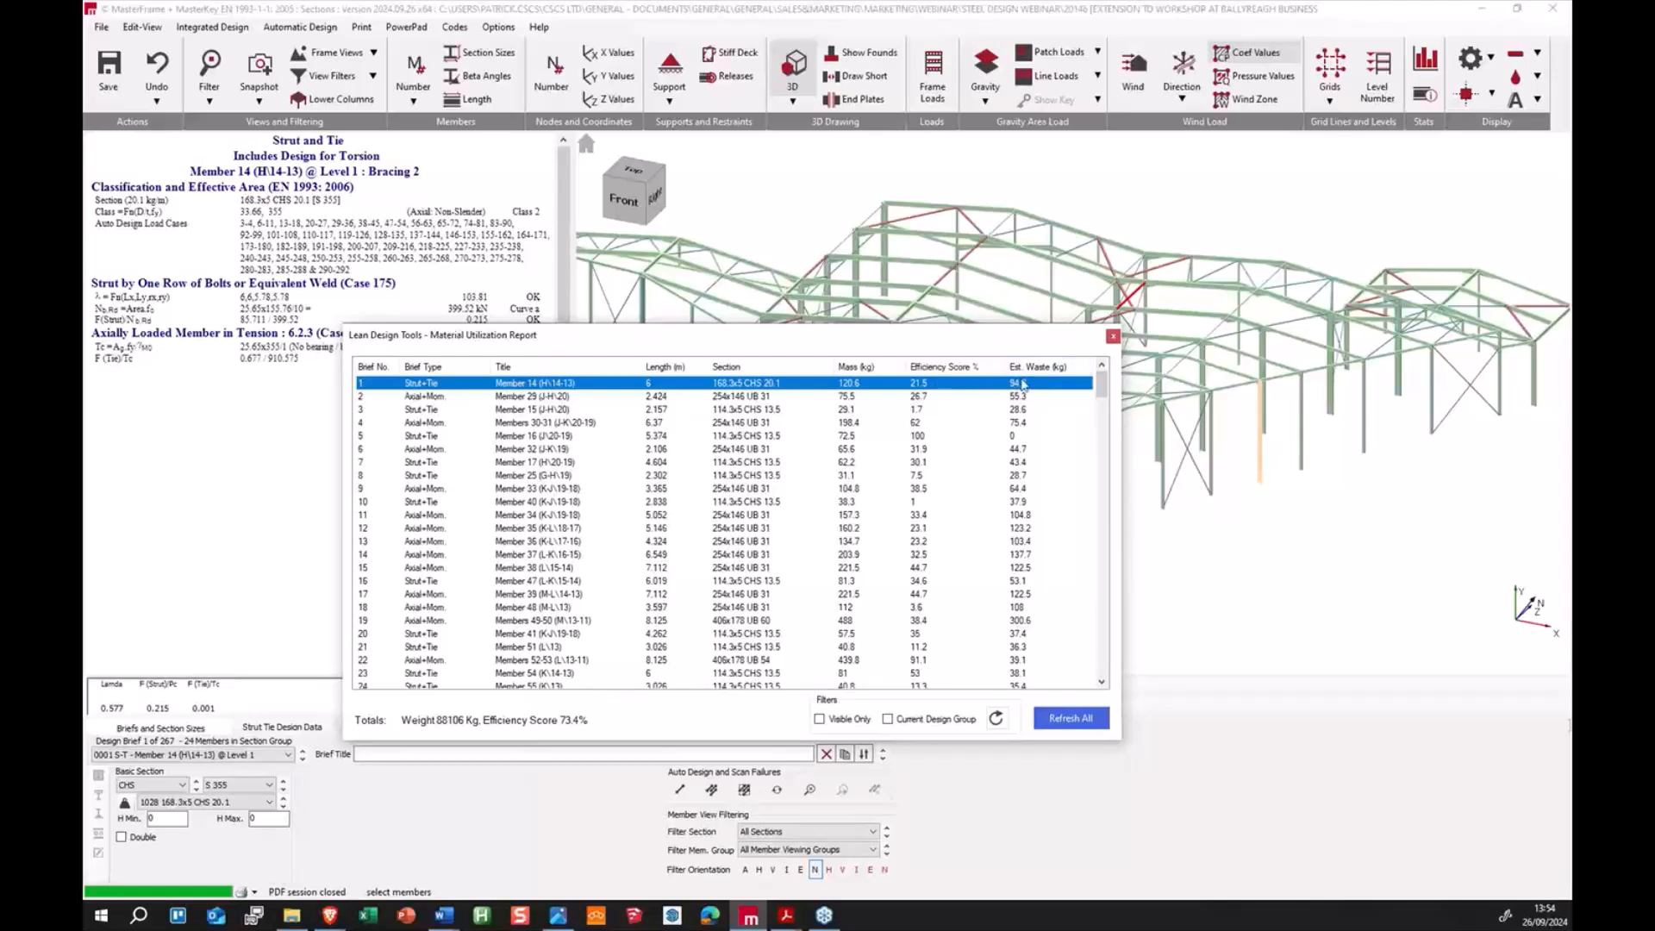
left_click_drag(651, 336, 450, 301)
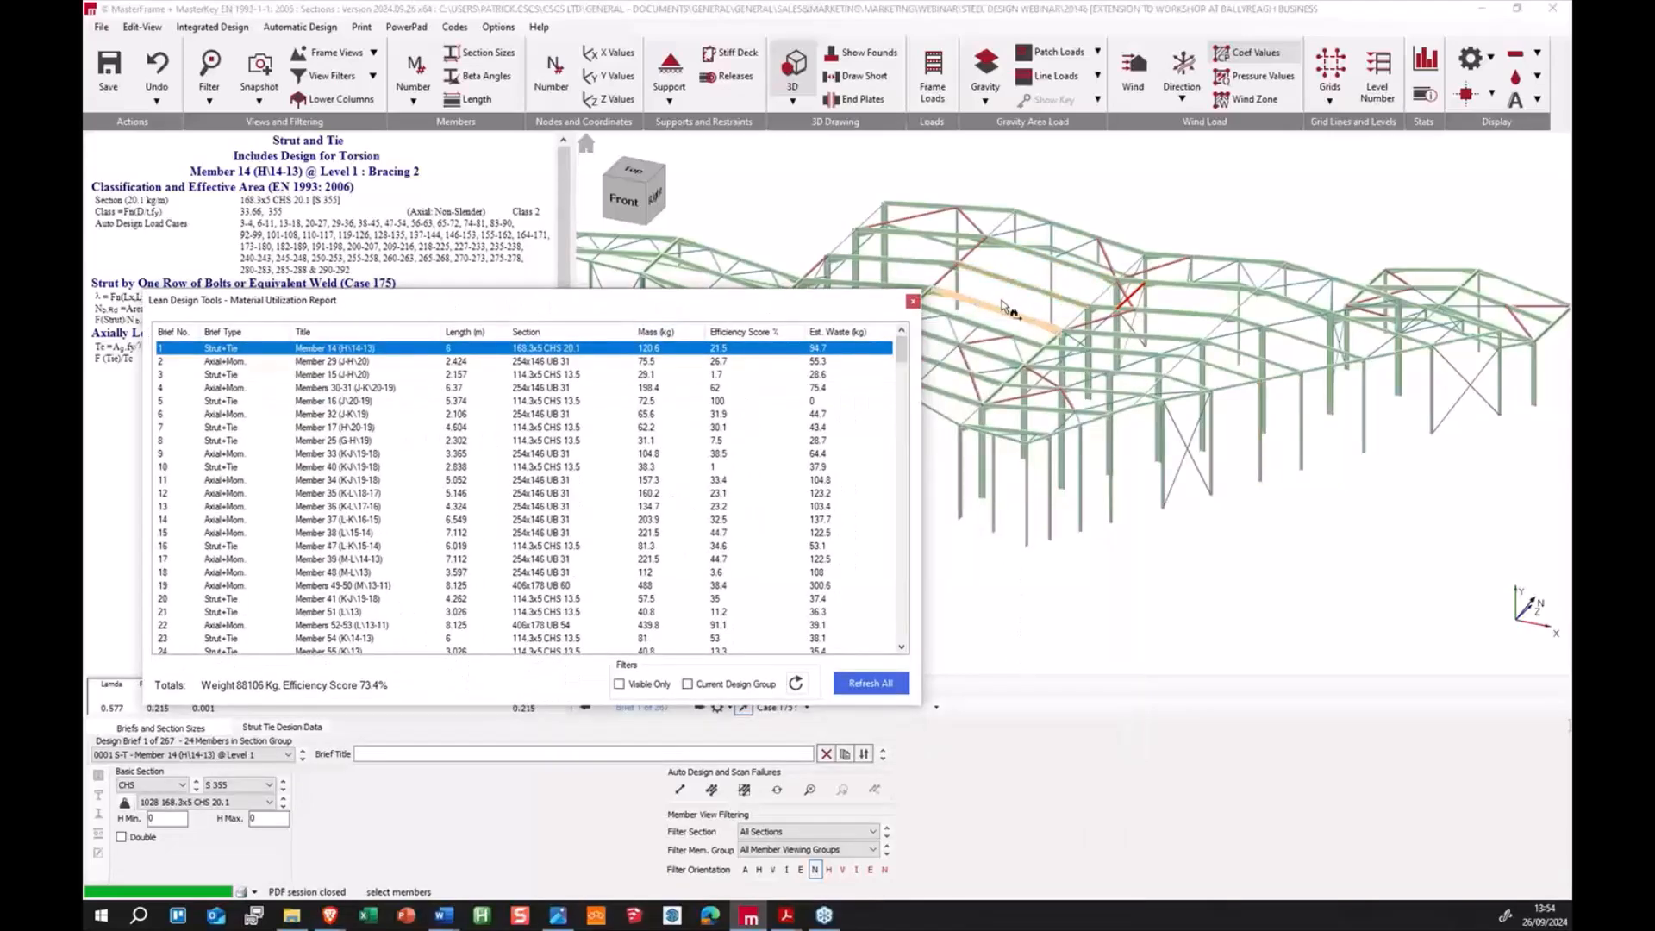
Step: Select roof rafter Members 200-201 and filter the material utilization report to the current design group
left_click(1179, 328)
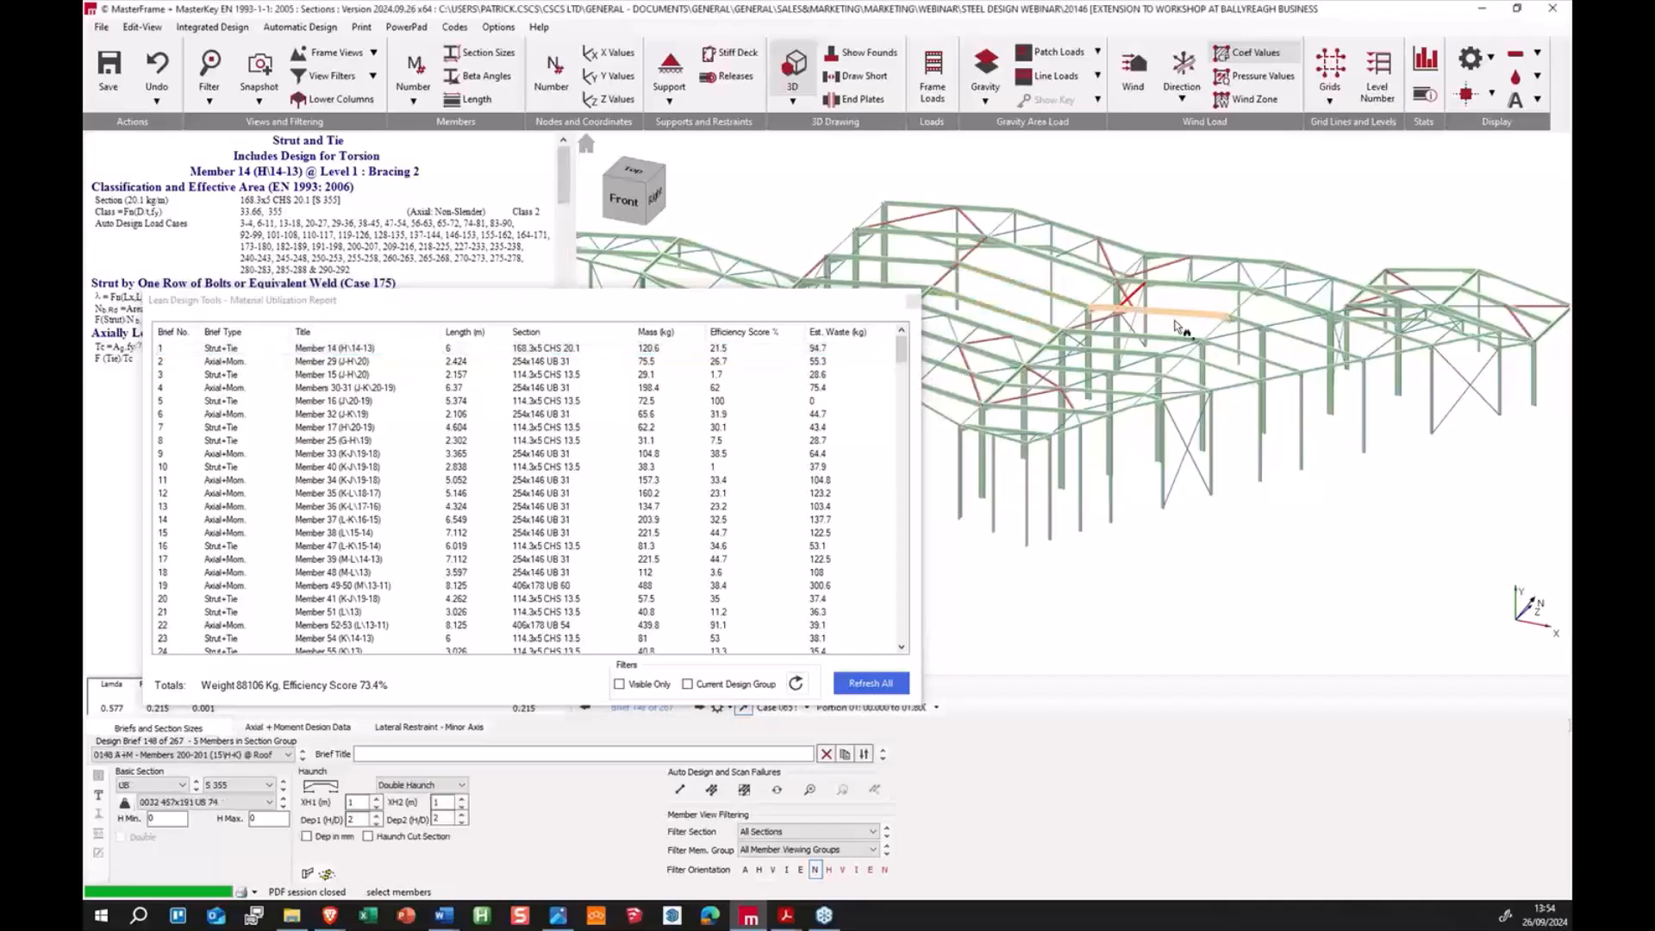
left_click_drag(679, 305, 681, 363)
left_click(823, 629)
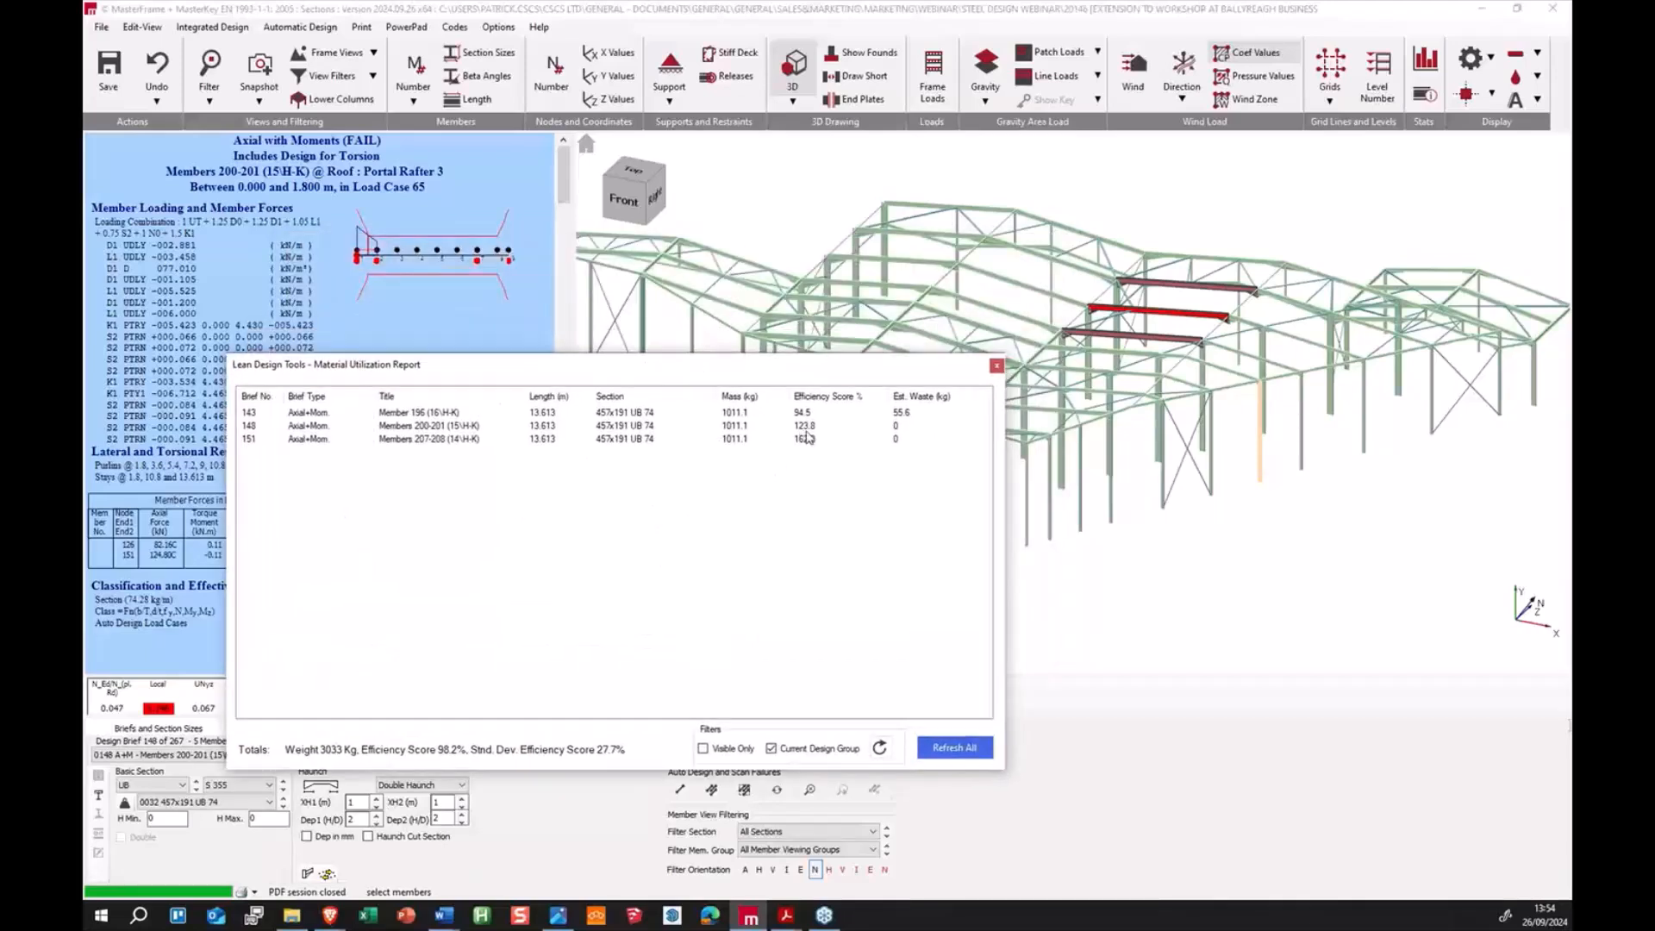
Step: Auto design the section of roof rafter Members 200-201, and show Member 196 from the group's utilization report
left_click_drag(667, 356, 785, 320)
left_click(680, 789)
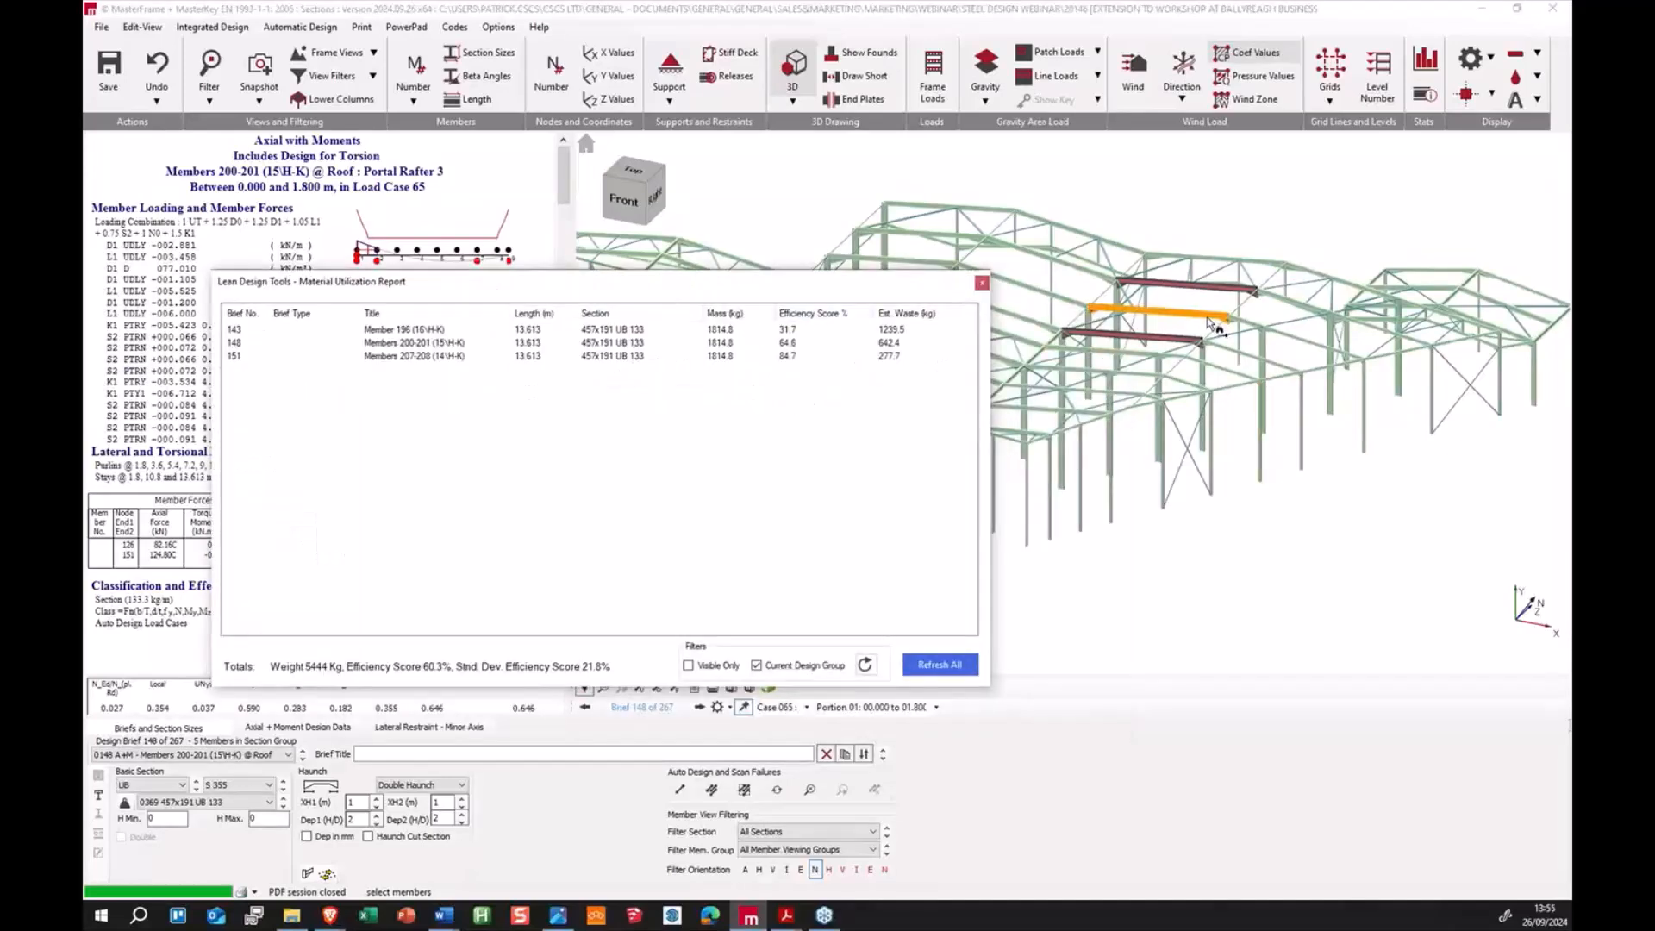
left_click(800, 329)
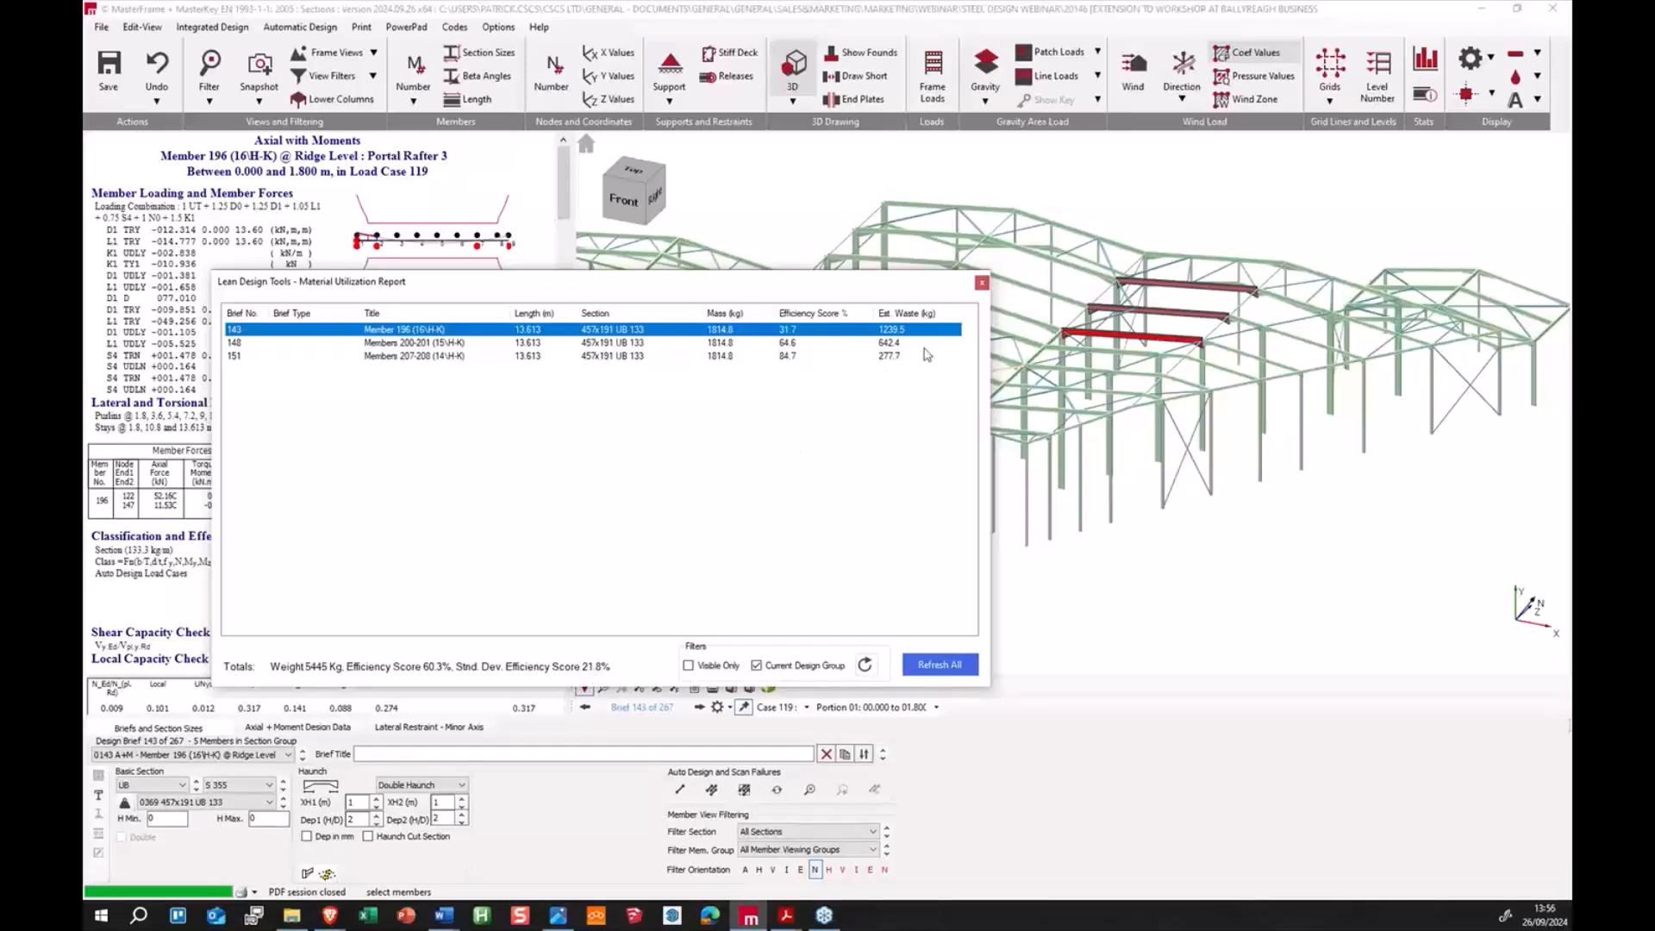
Step: Select portal rafter Member 197, and compare Member 203 and Members 211-212 of its design group in the utilization report
left_click(1237, 356)
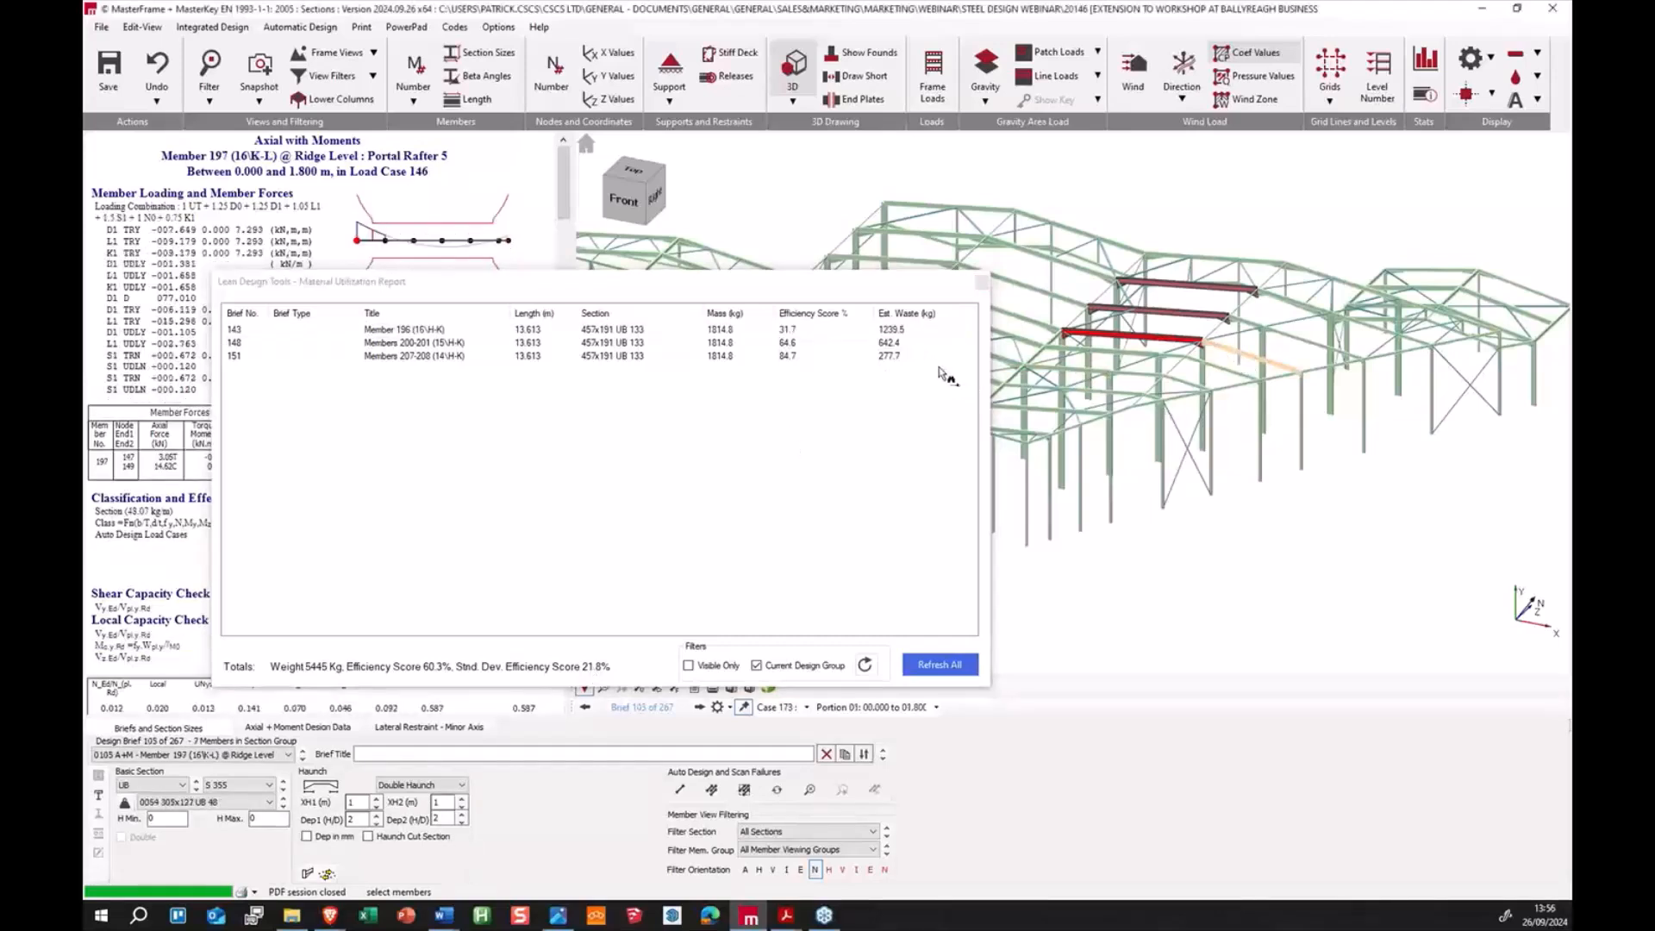
left_click(801, 343)
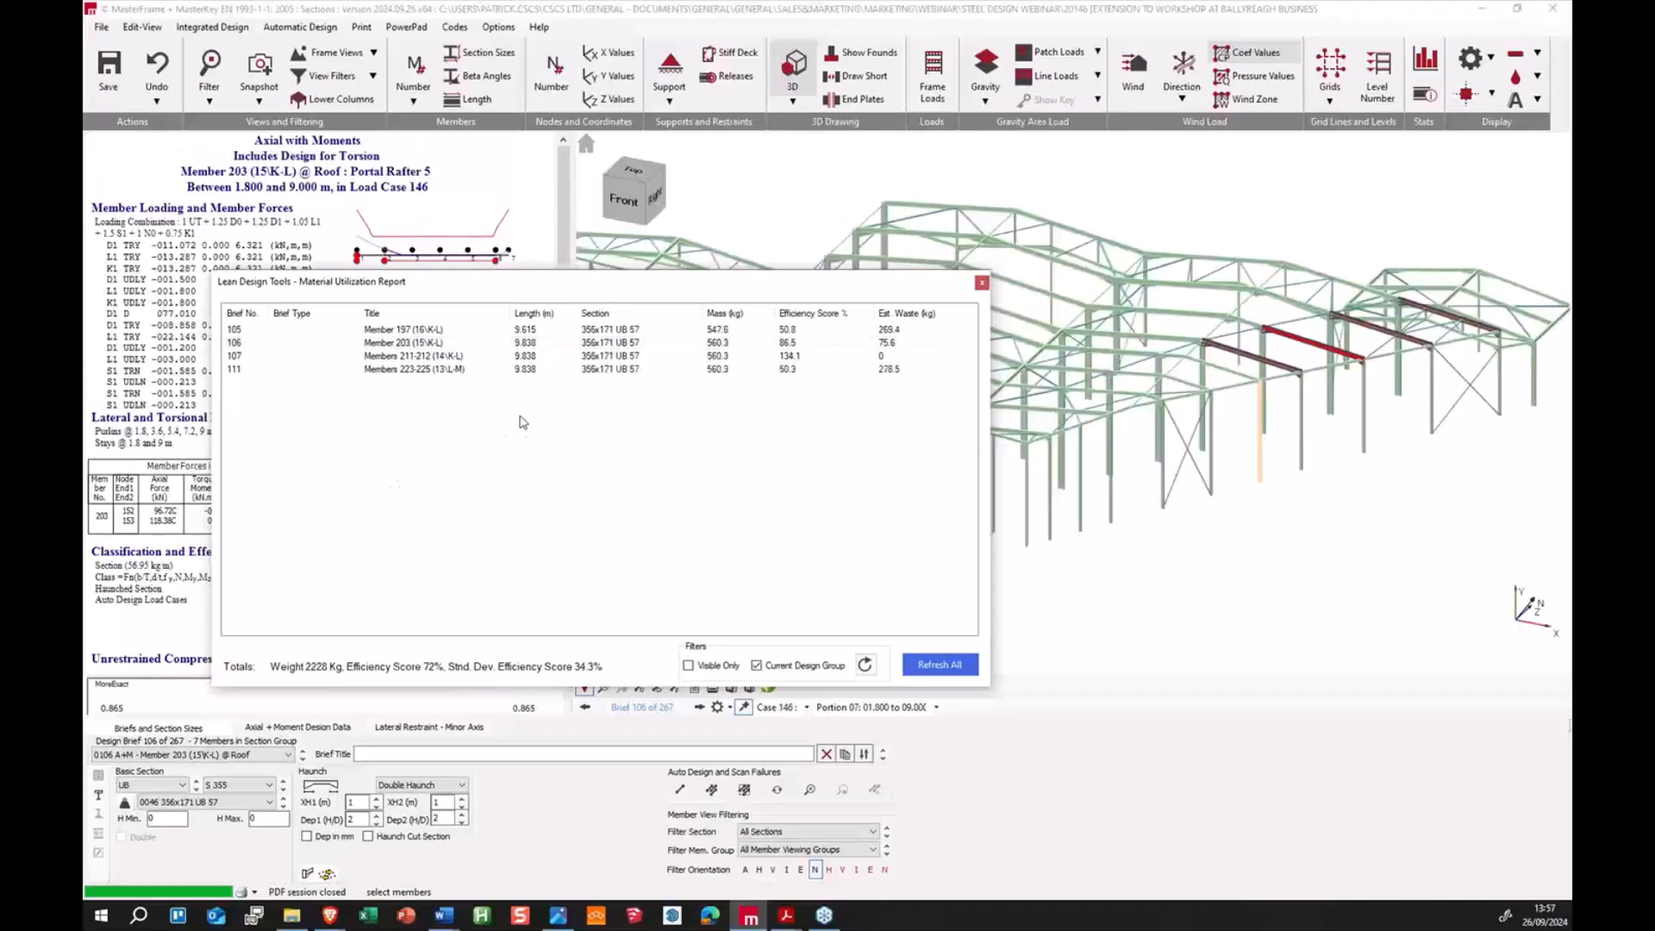
left_click(786, 355)
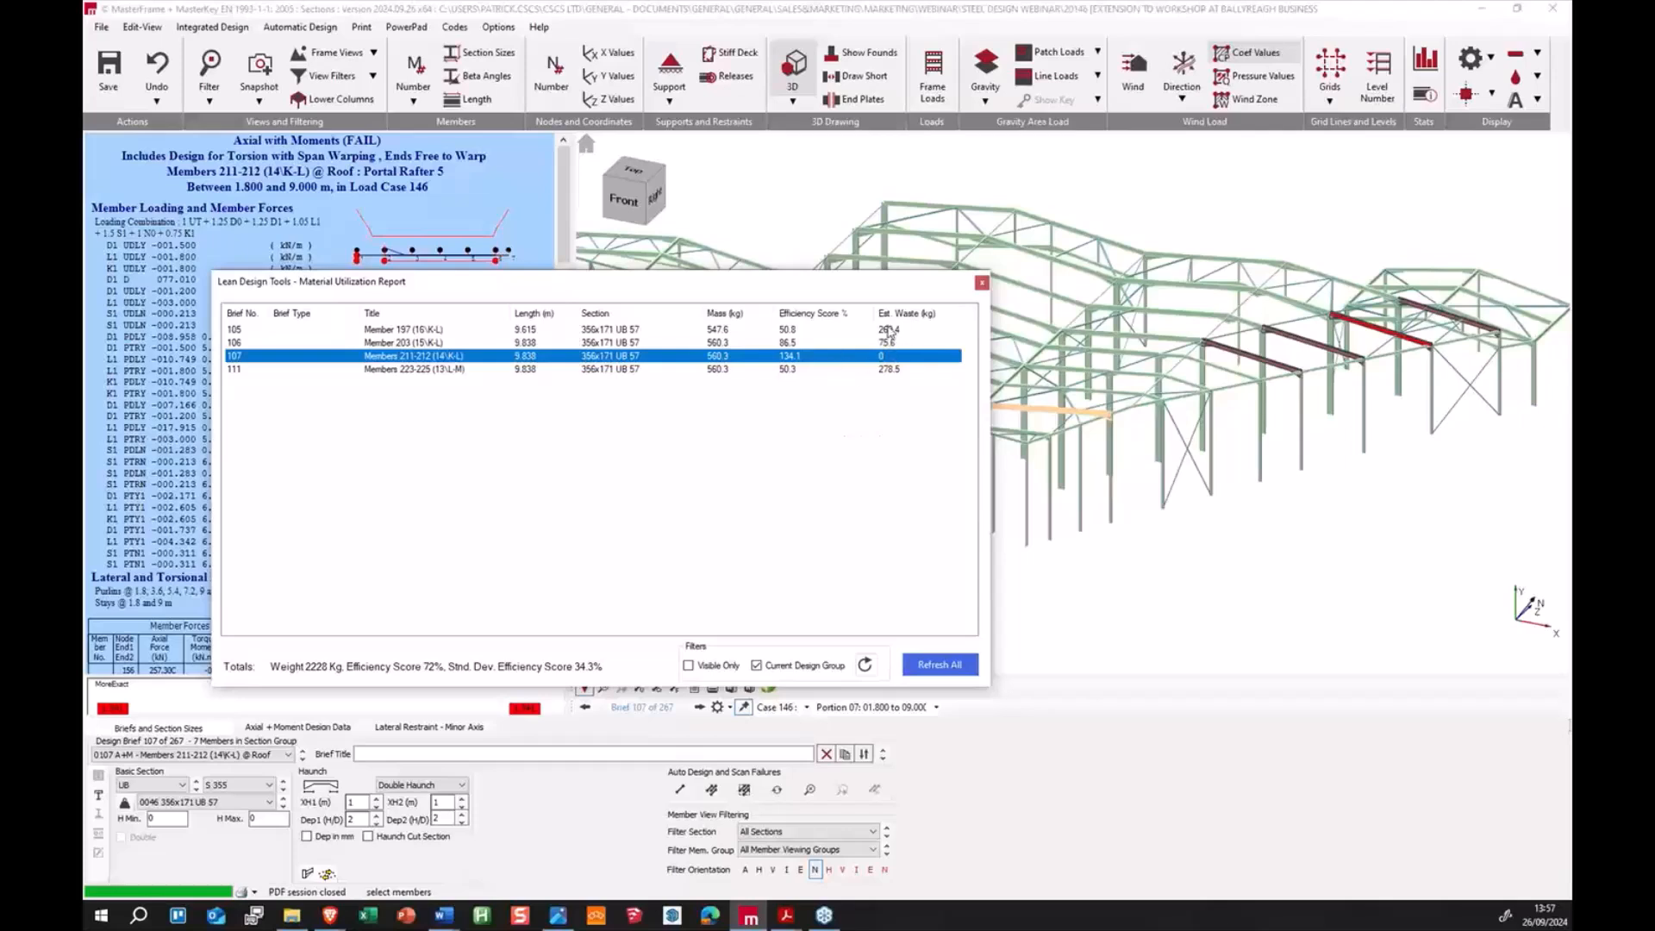
Step: Show Member 197 again from the material utilization report and close the report
left_click(780, 333)
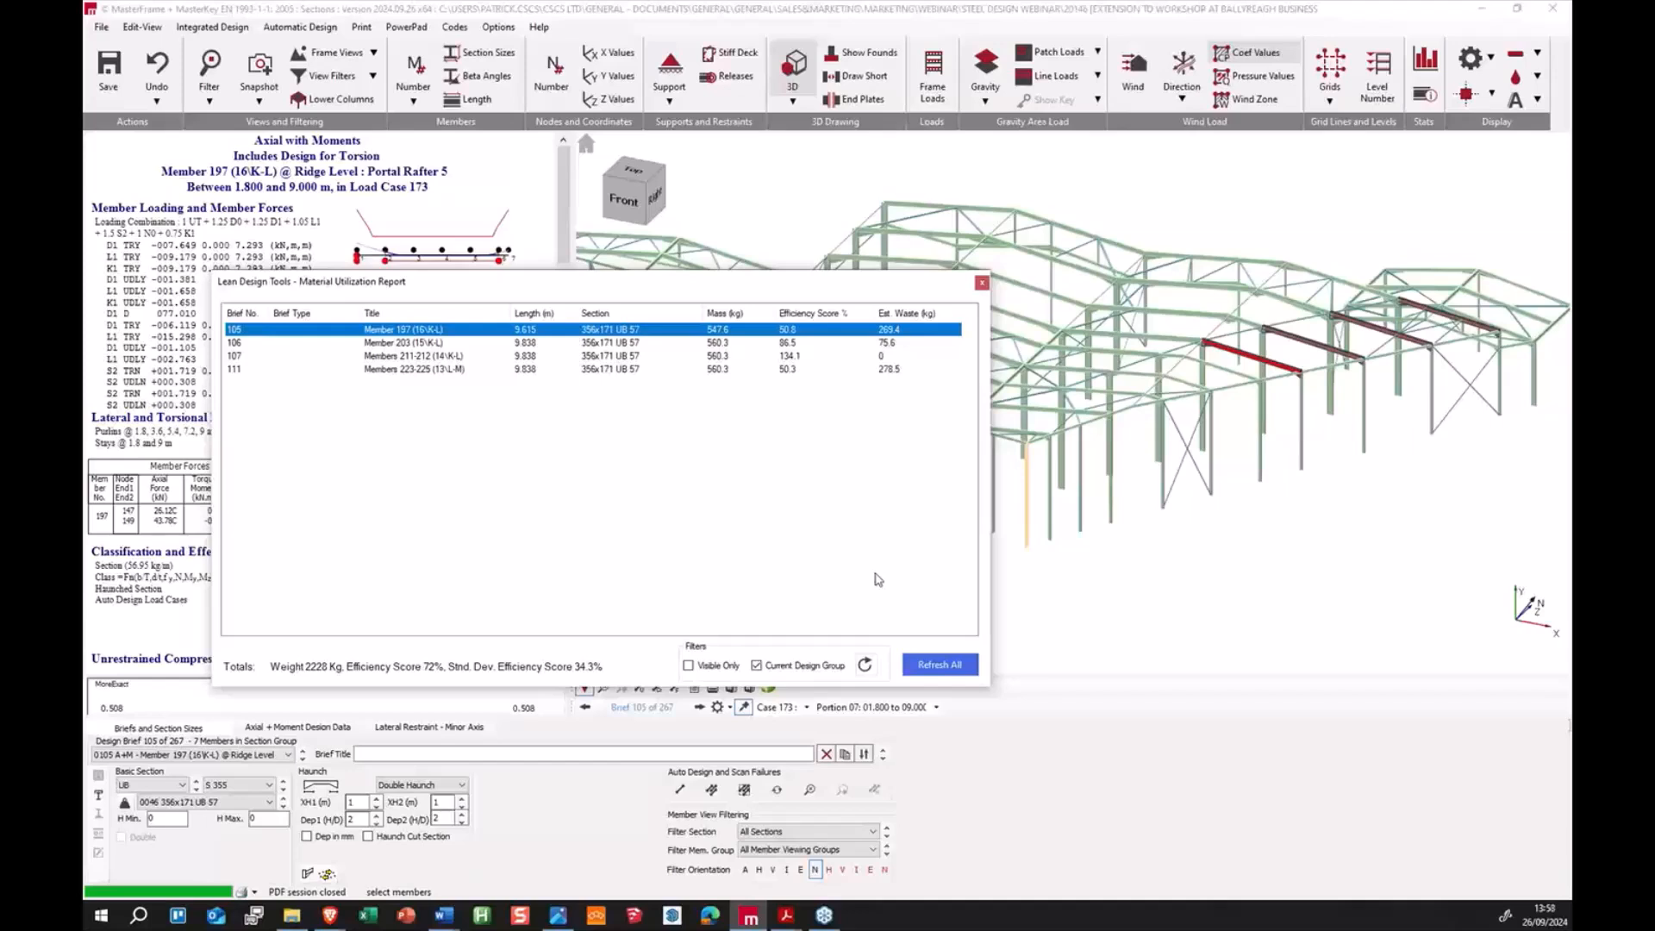
left_click(981, 283)
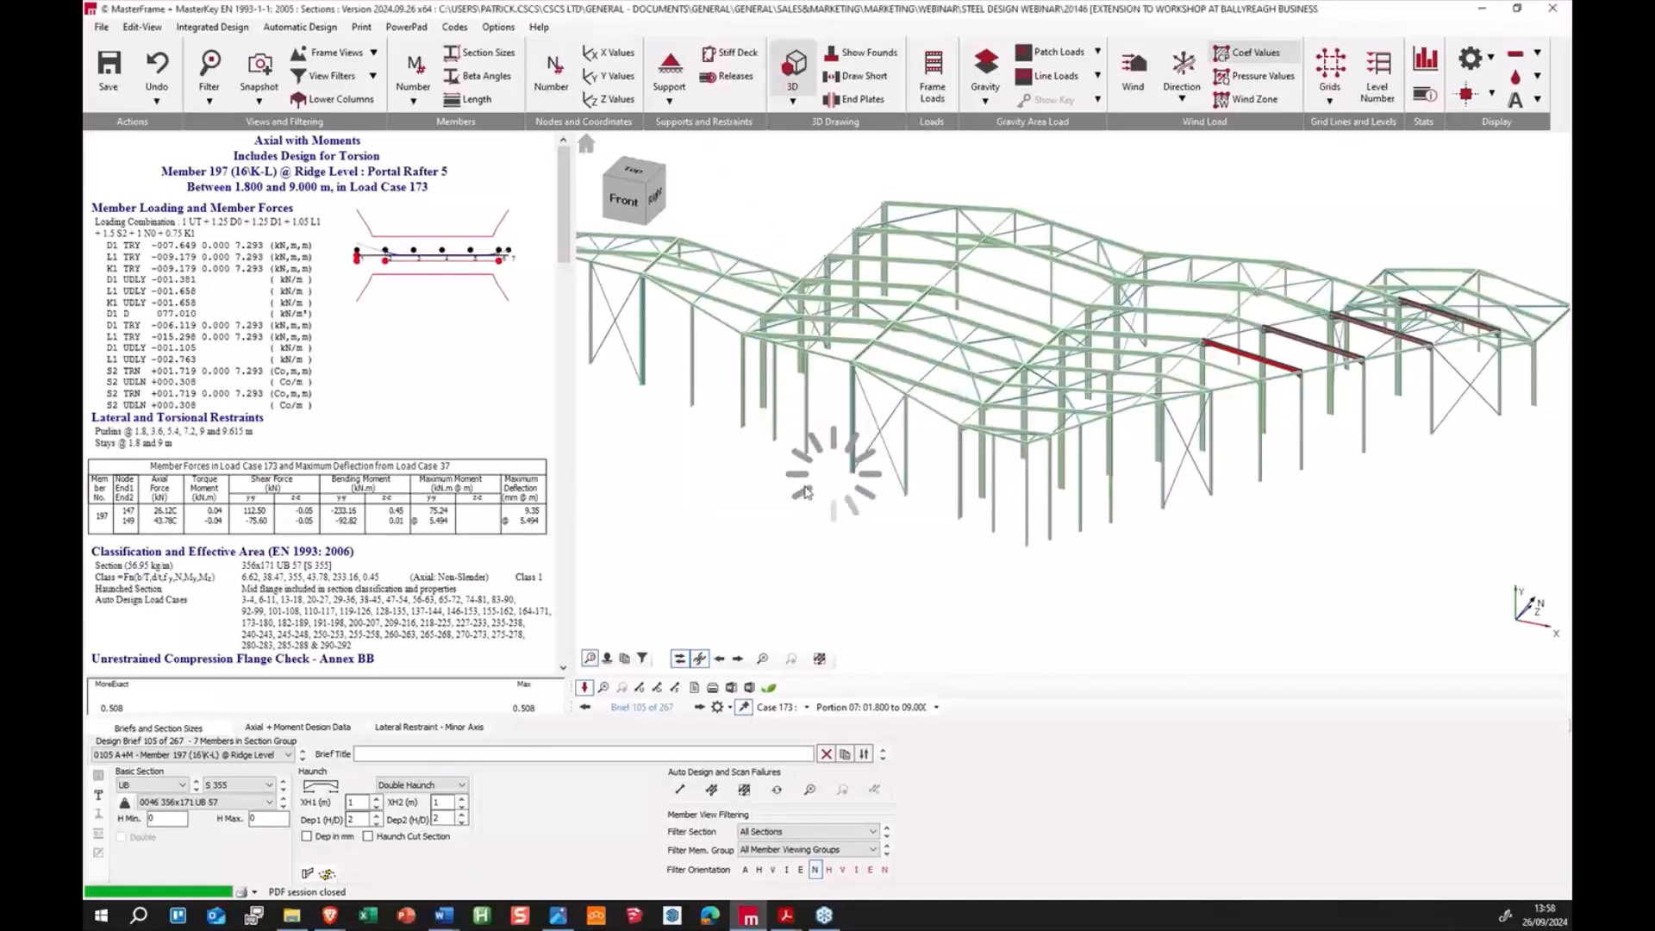
Step: Start a MasterSeries LCA export of the frame and accept the Ballyreagh Workshop project details
left_click(621, 27)
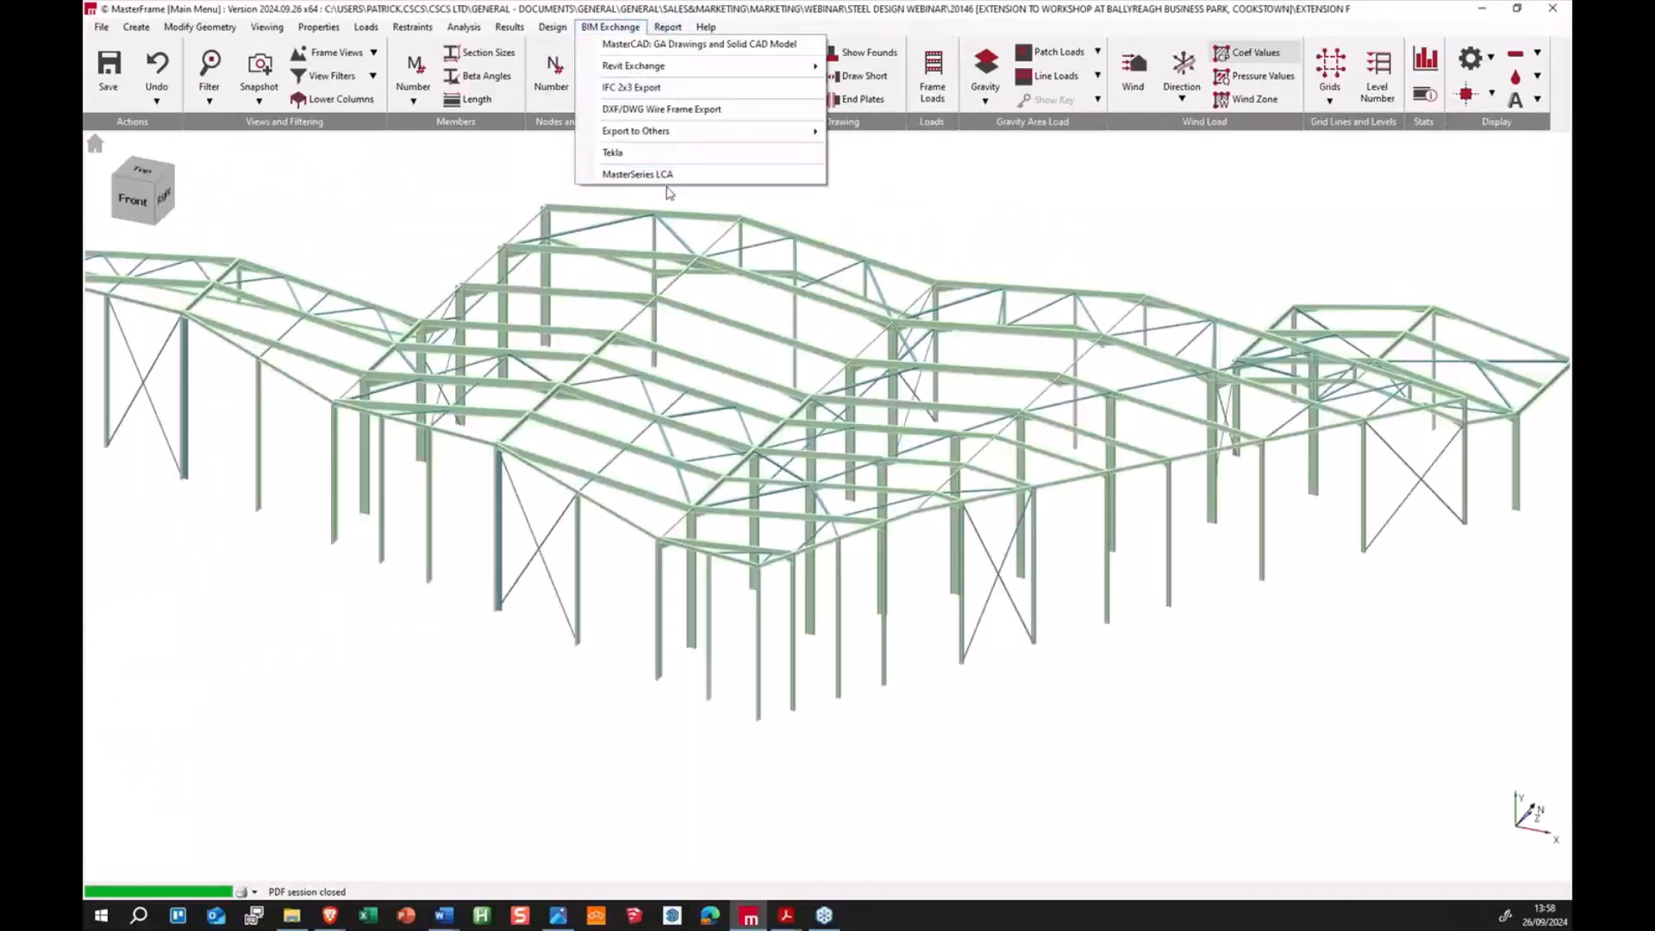
left_click(637, 175)
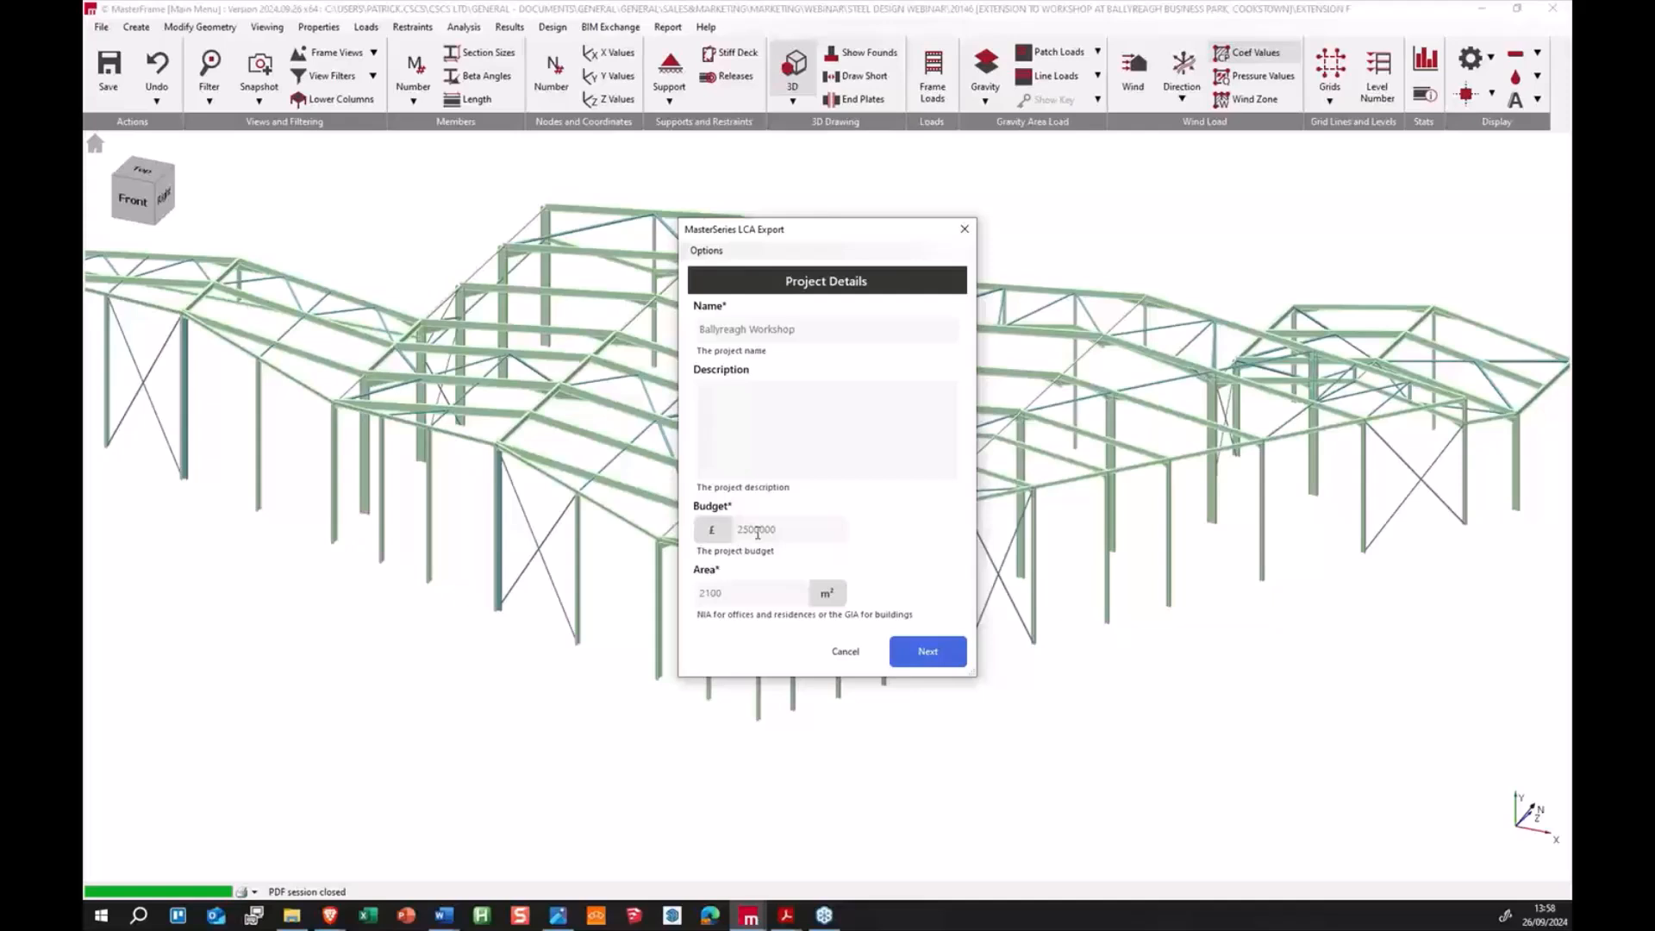
left_click(750, 591)
left_click(930, 657)
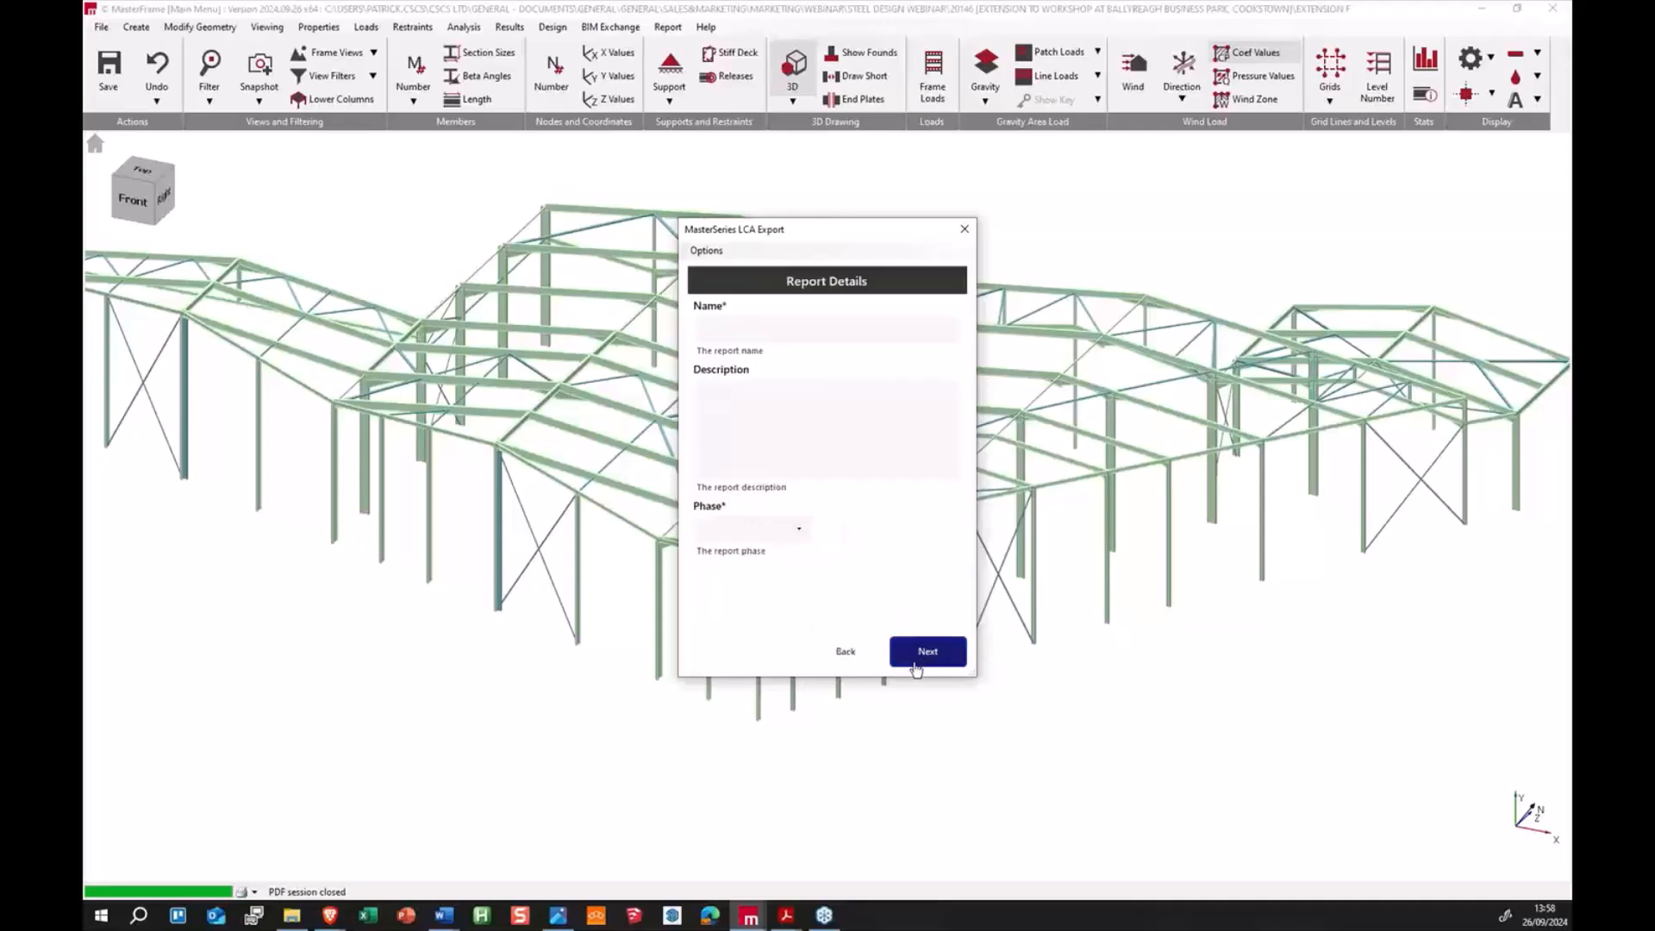
Step: Name the LCA report Lean Design 2, set its phase to Evaluation, and submit the report details
type("Lean Design 2")
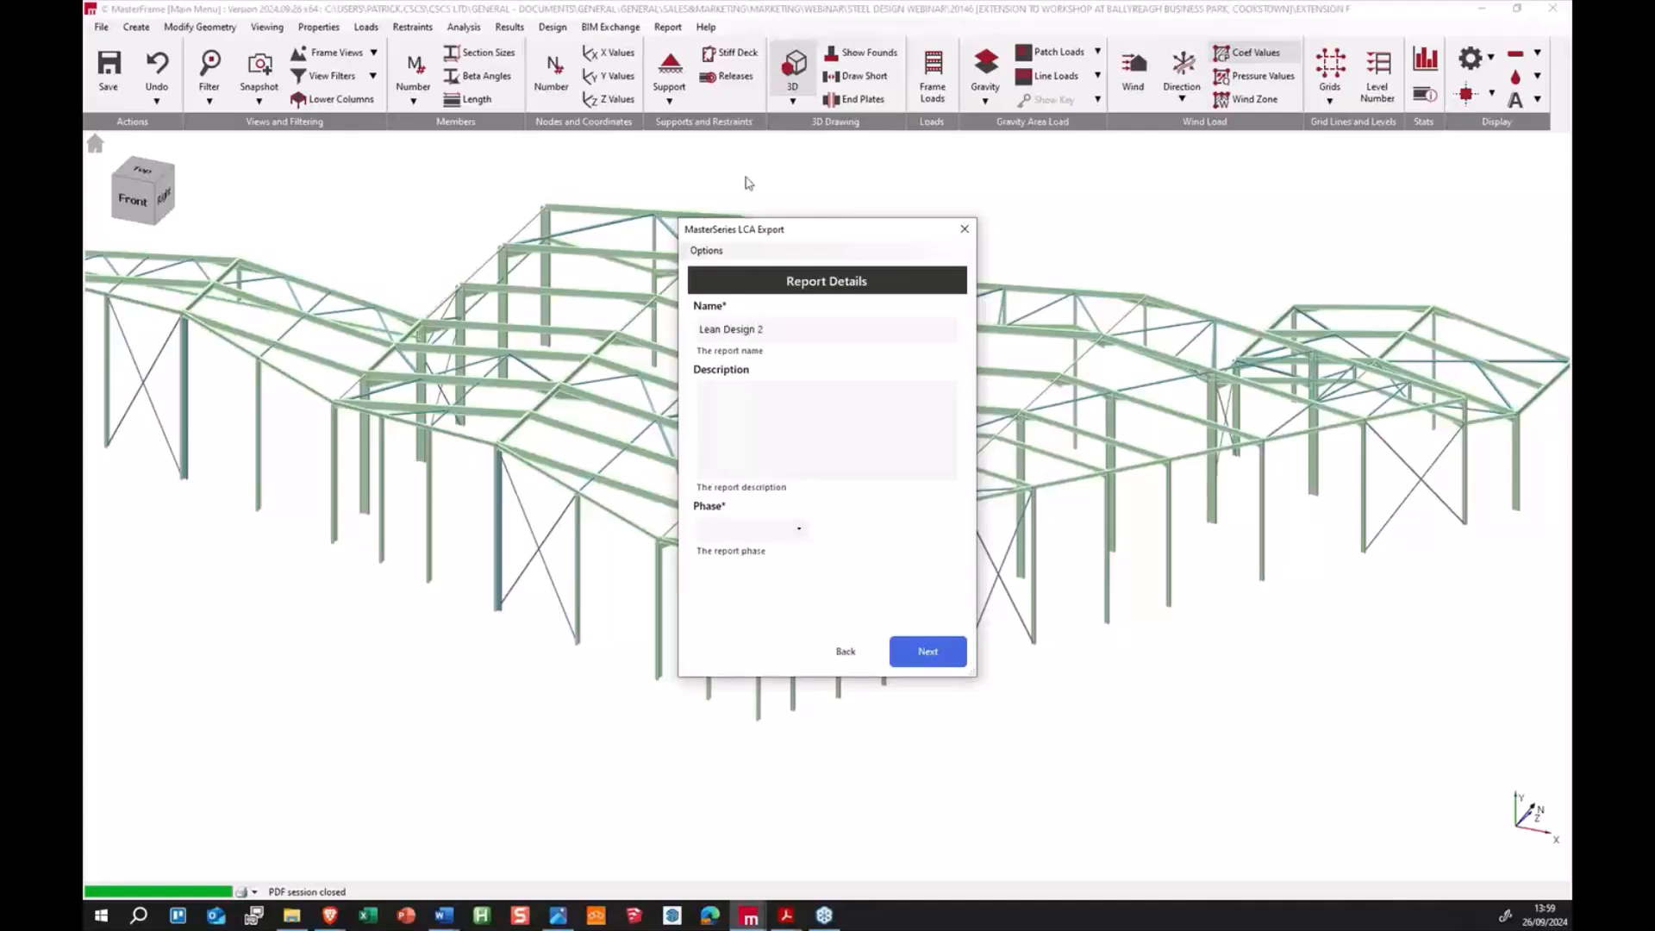
left_click(794, 533)
left_click(793, 533)
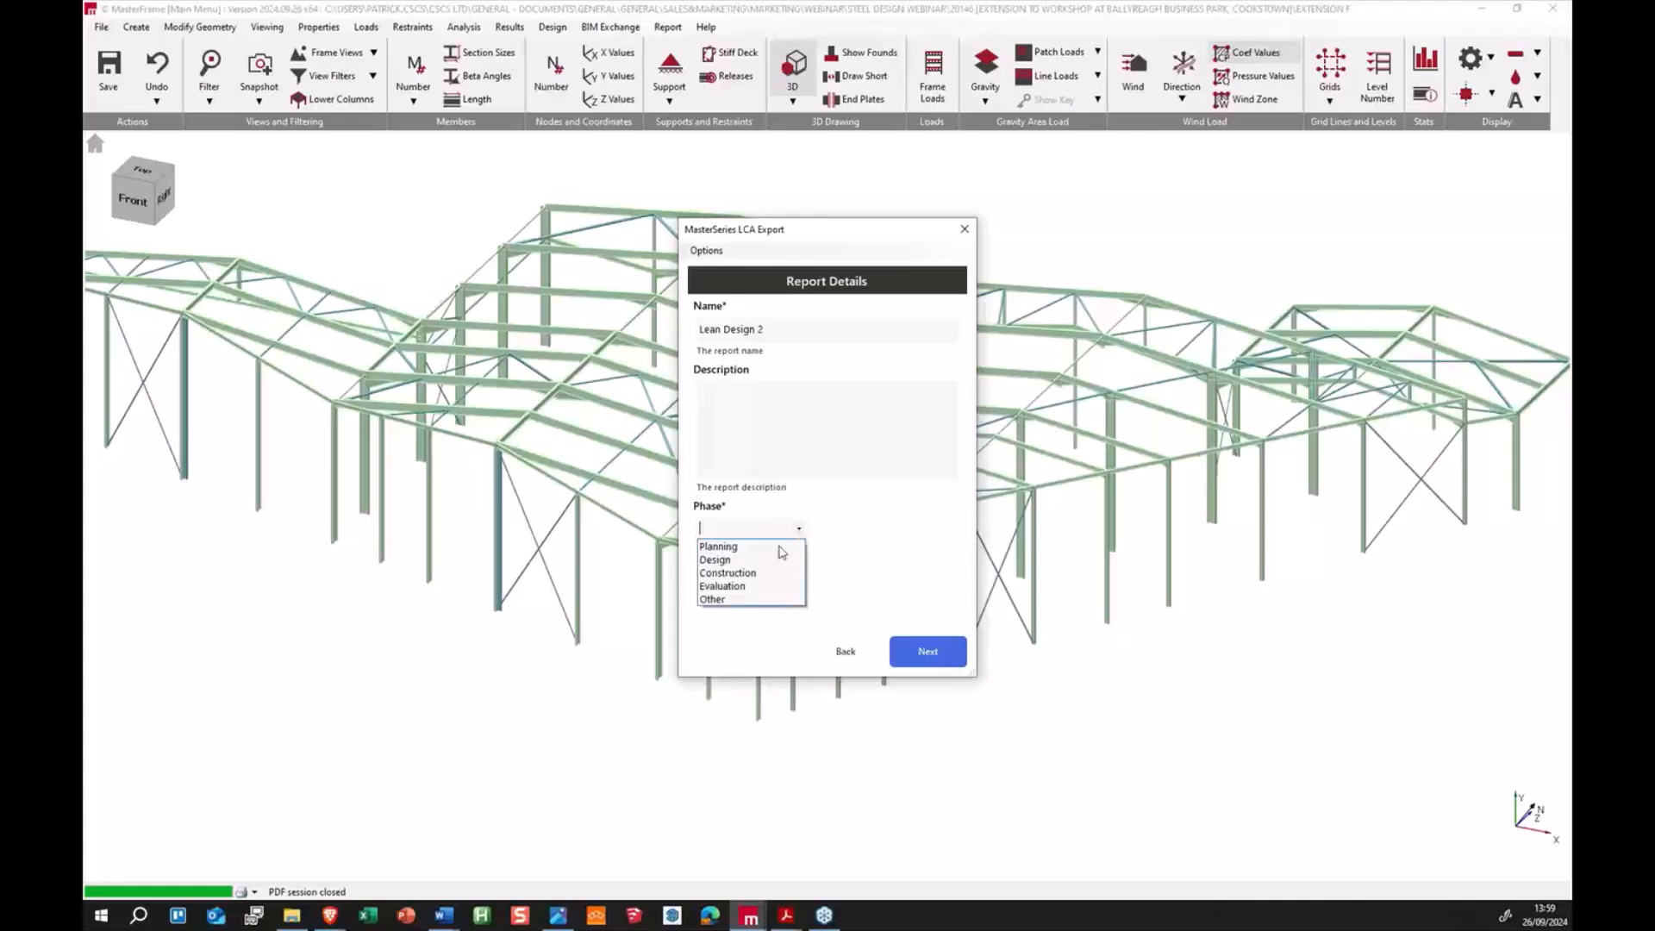
left_click(762, 586)
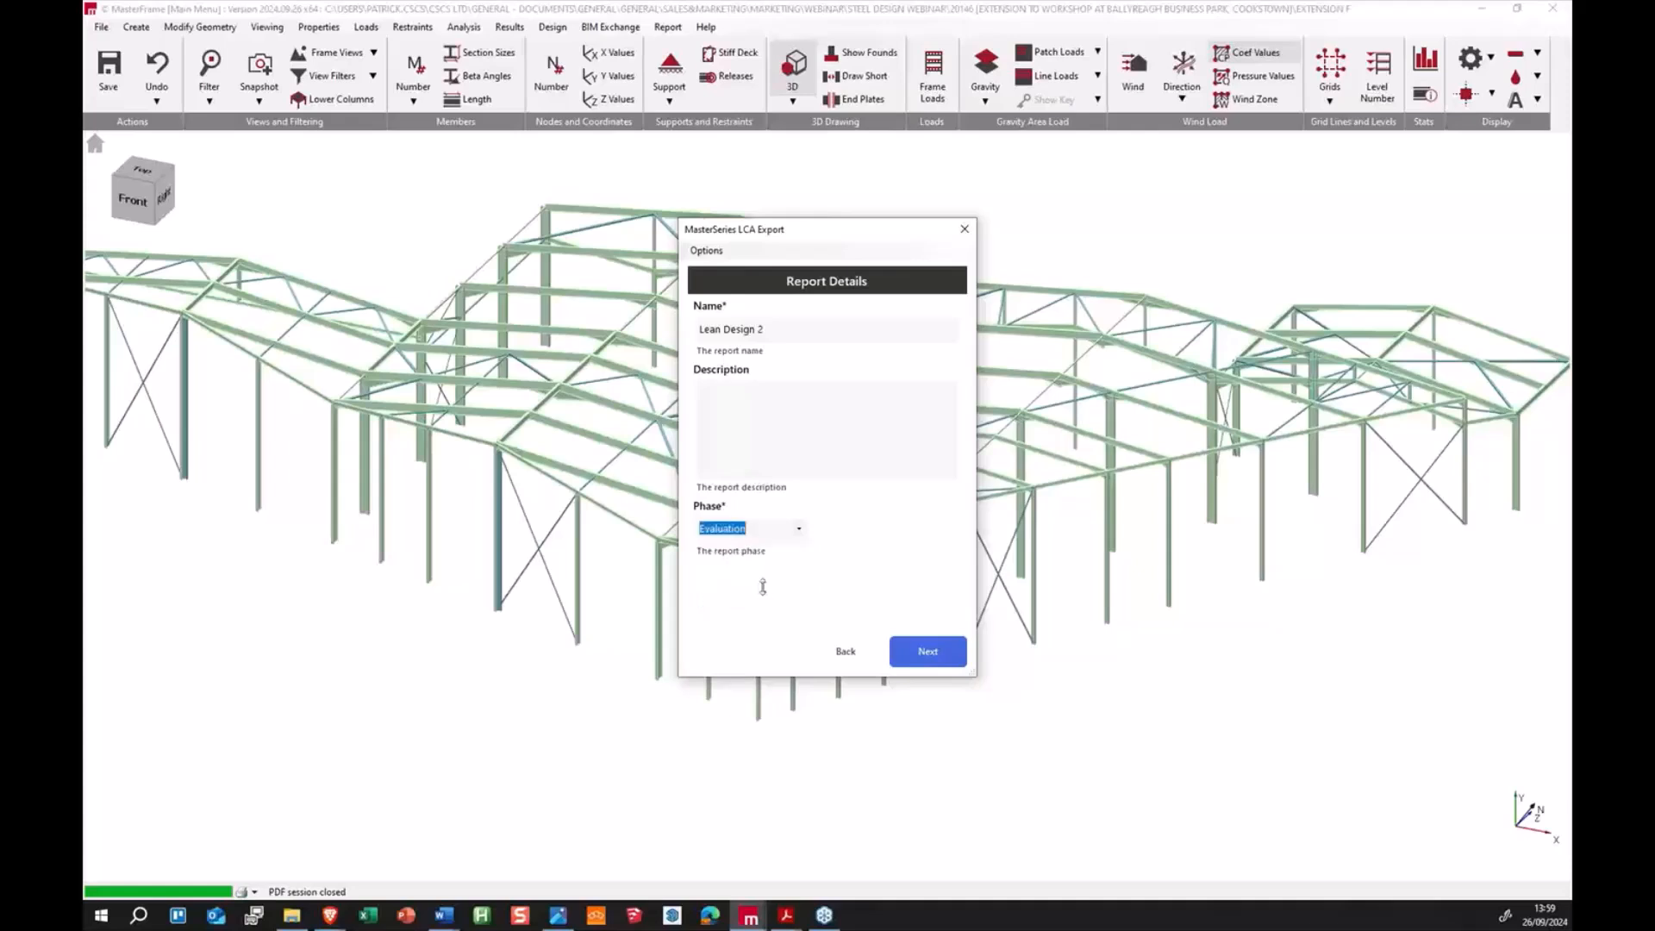
left_click(934, 659)
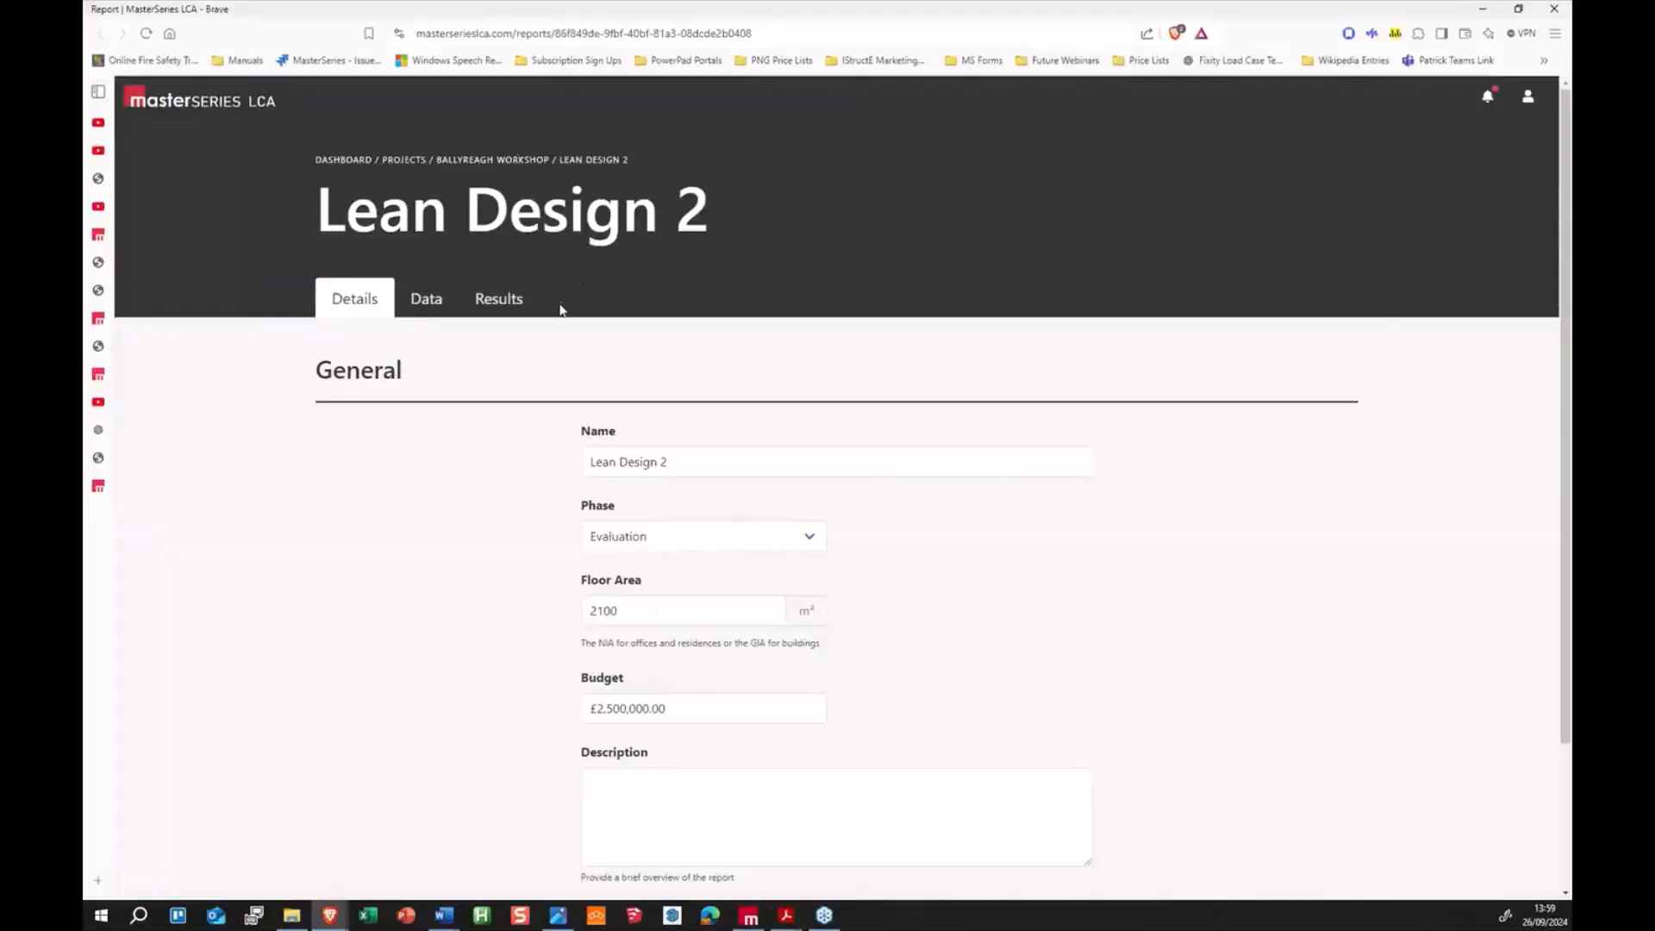
Step: Go from the exported report to the Ballyreagh Workshop project and show its list of reports
left_click(492, 159)
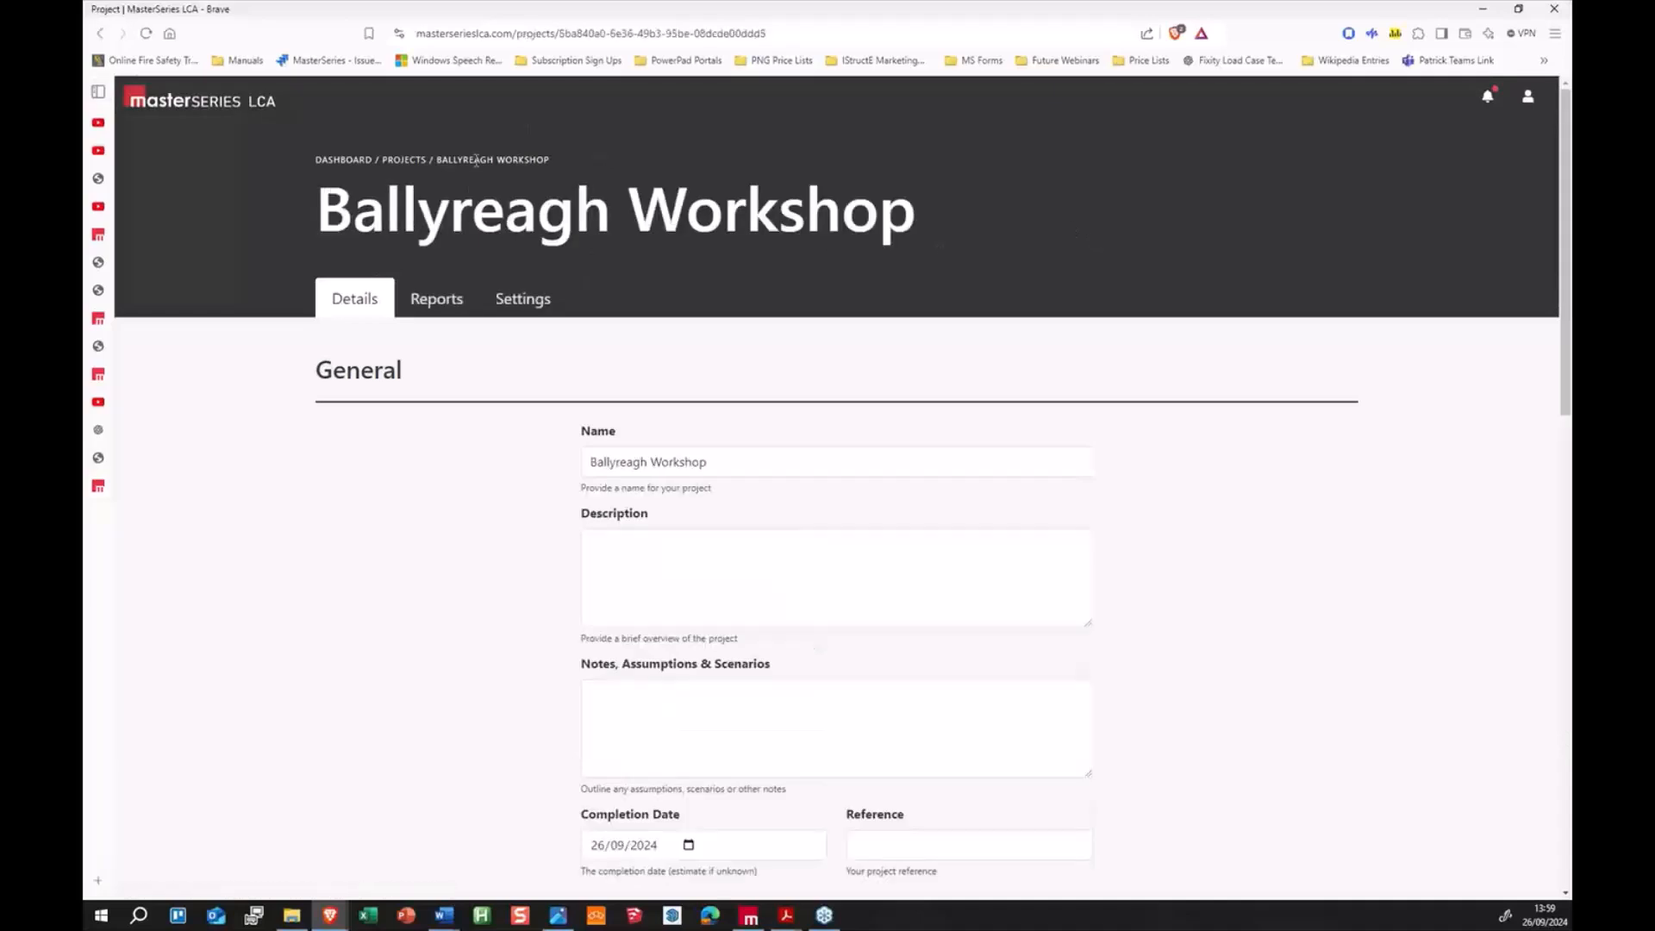
left_click(405, 160)
left_click(409, 397)
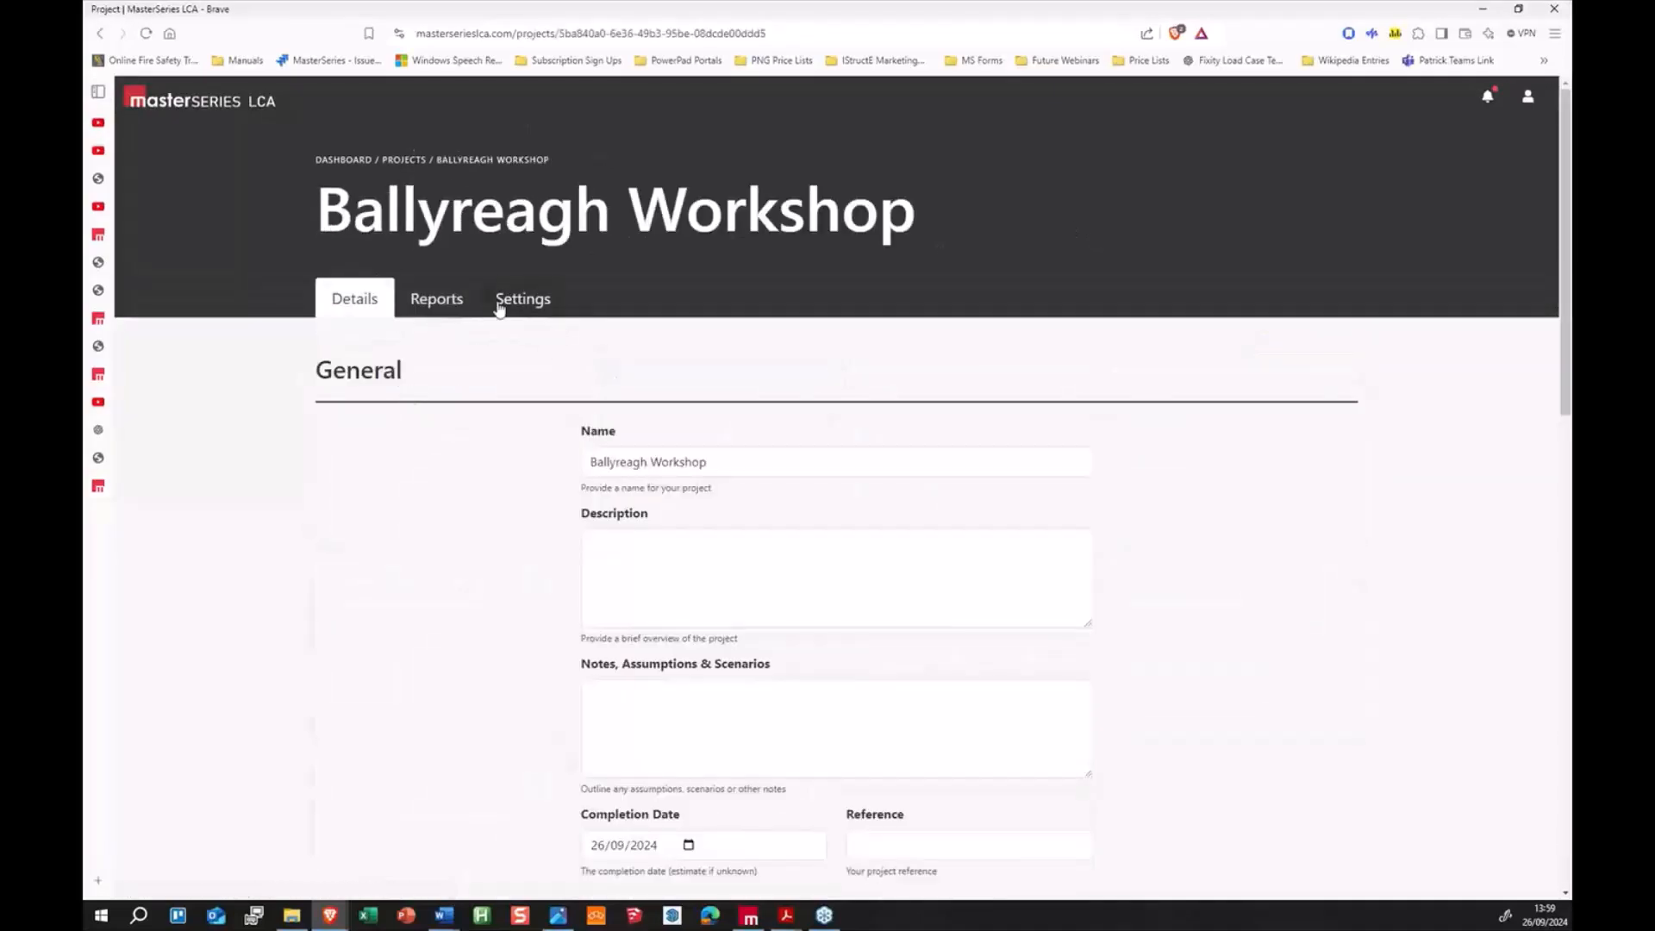
left_click(435, 307)
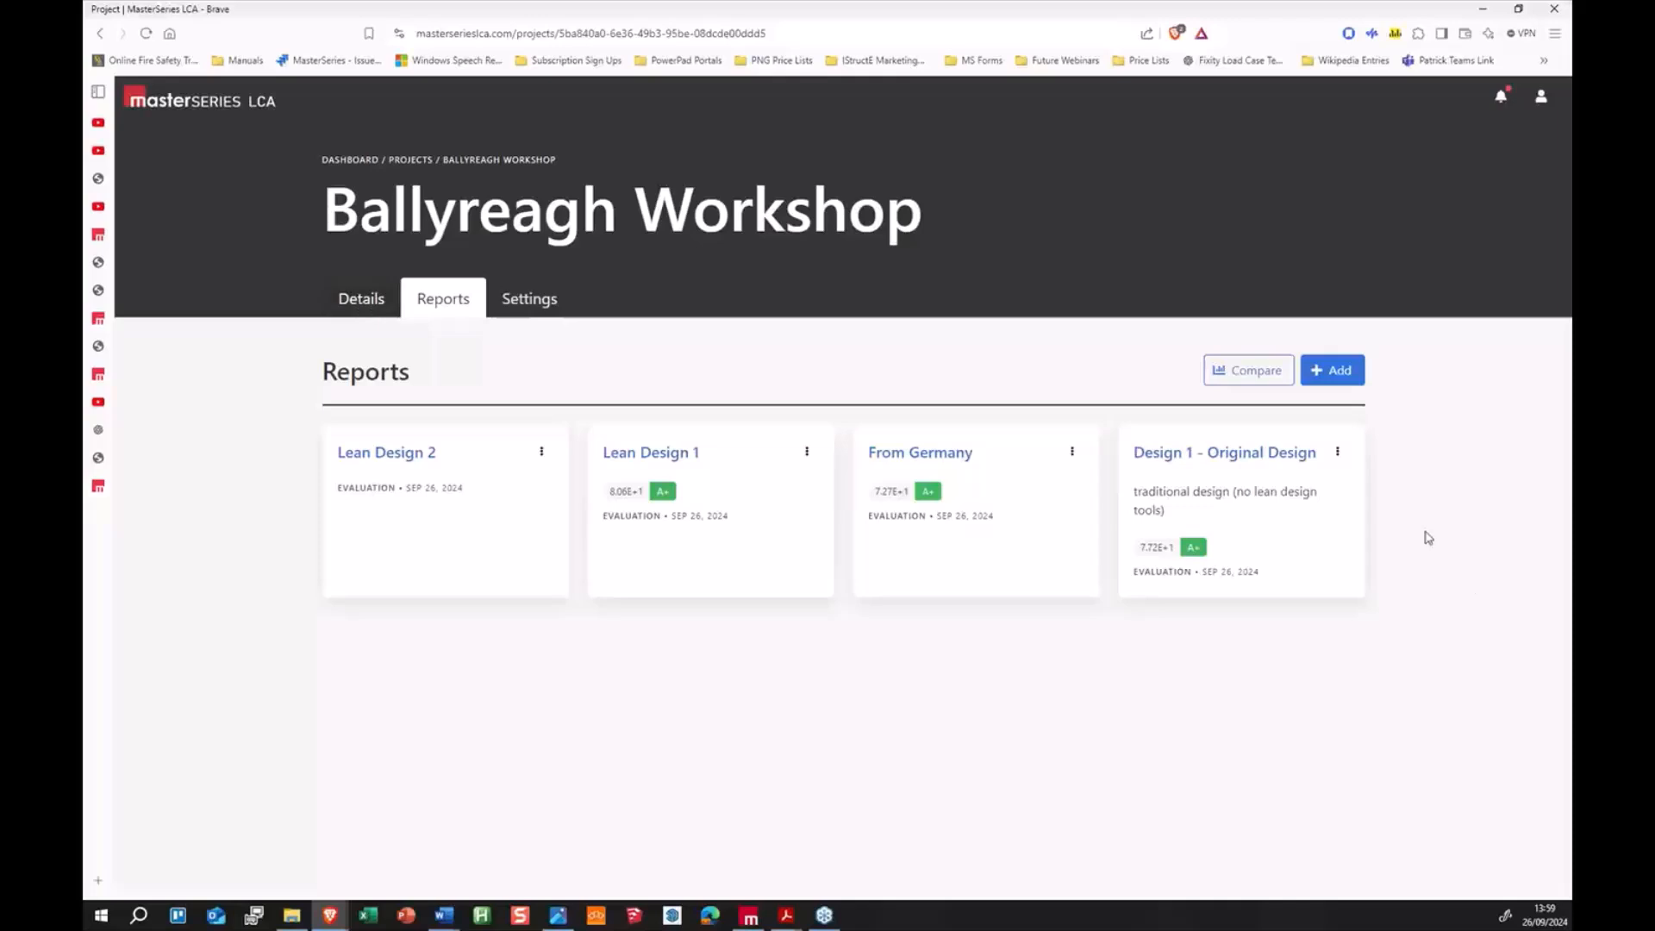
Step: Open the Lean Design 2 report and review its general details, including the description and notes fields
left_click(423, 454)
scroll(495, 594, "down", 3)
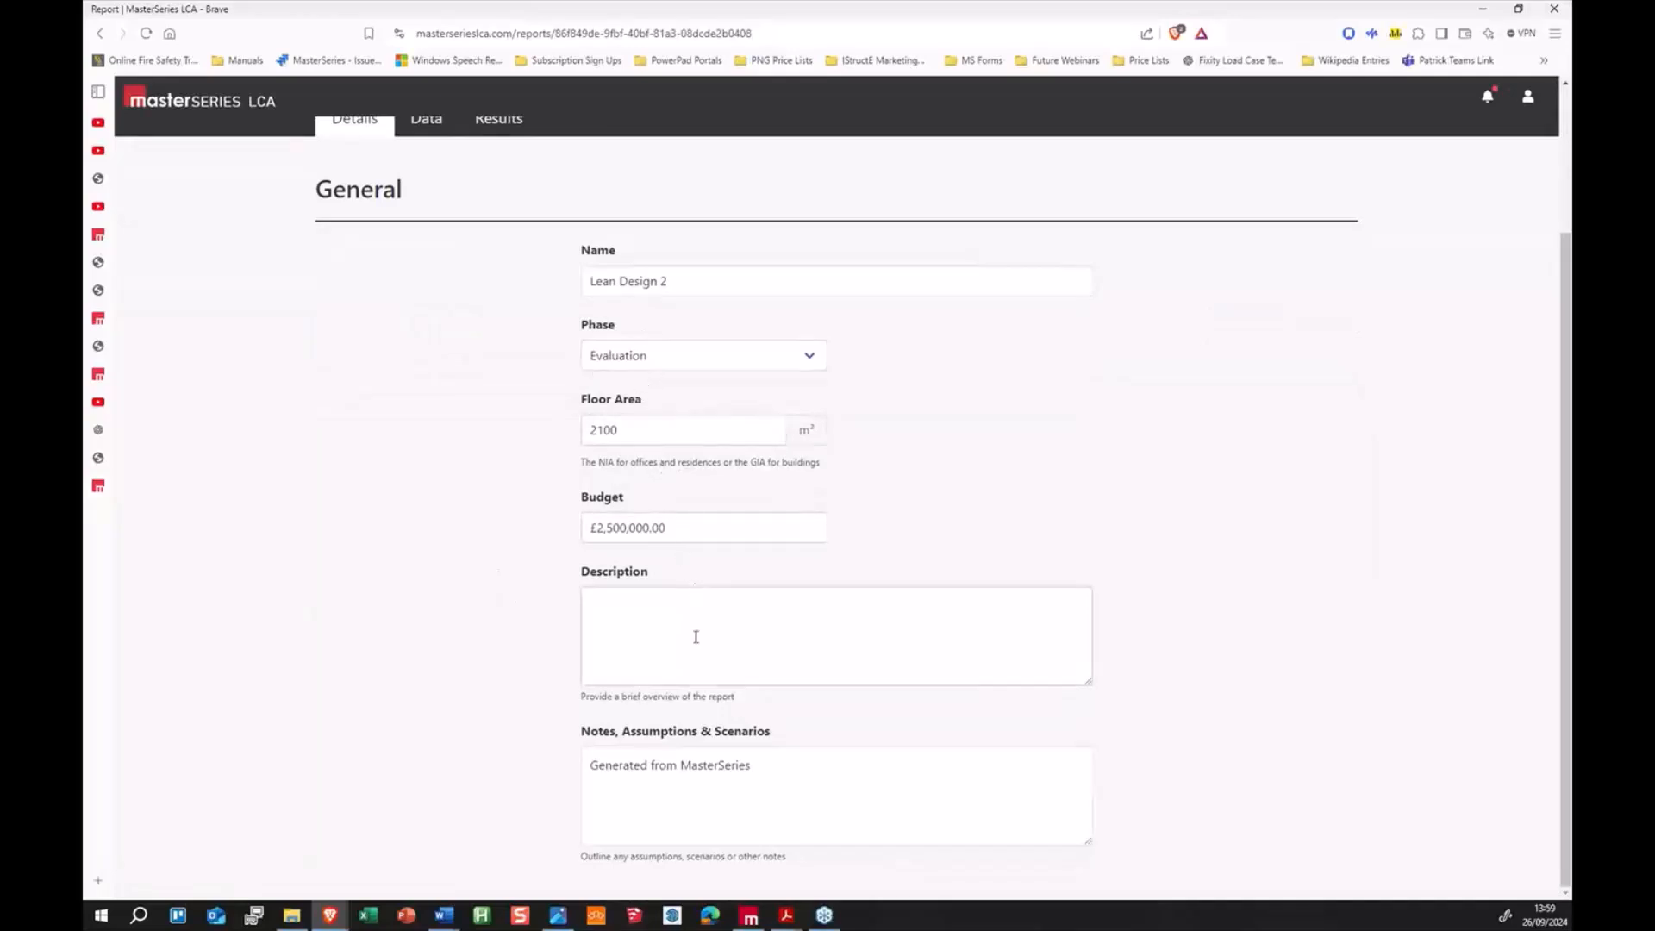
left_click(665, 628)
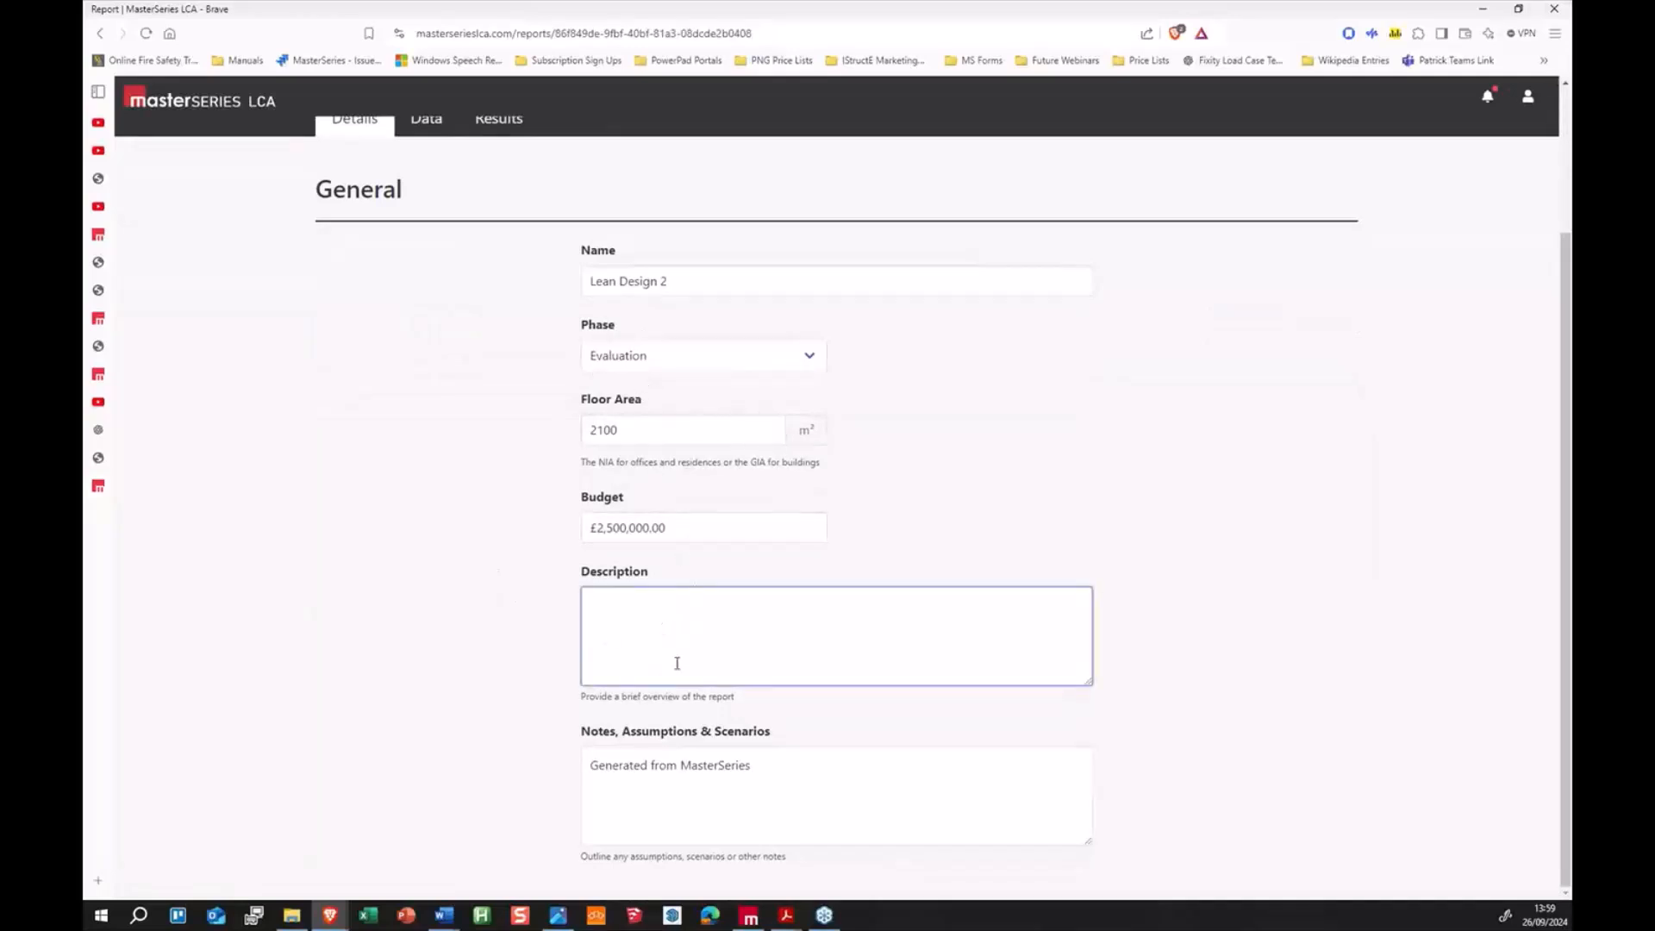
left_click(787, 805)
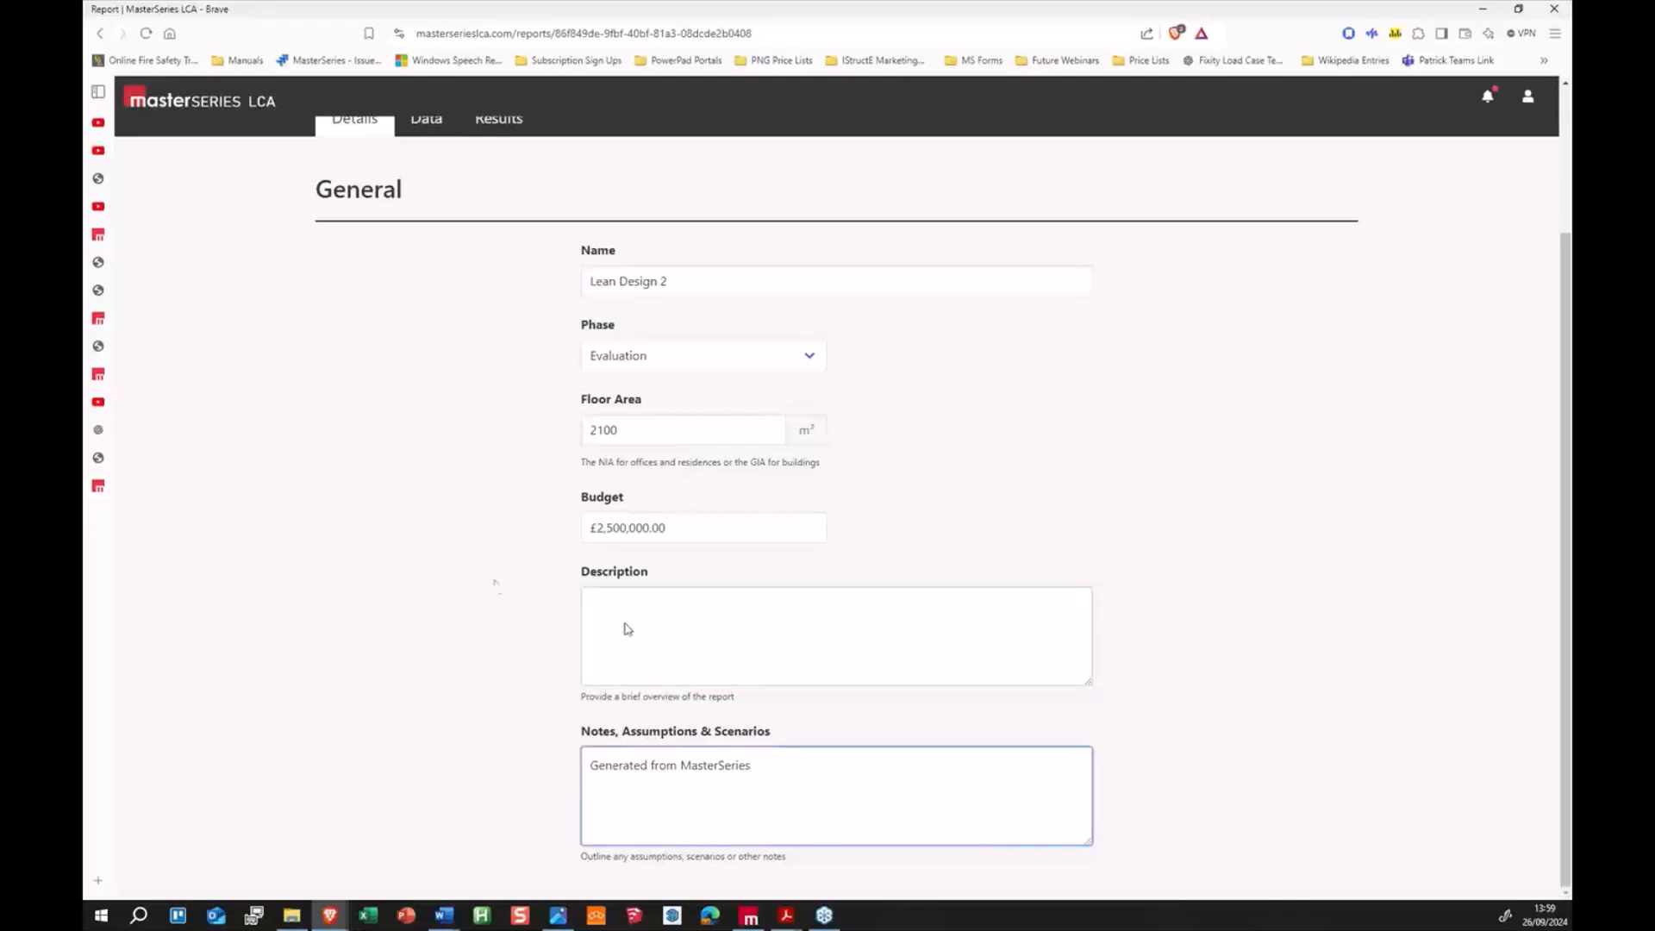
scroll(466, 603, "up", 2)
Step: Show the report data of Lean Design 2 and review the exported steel sections in the materials list
left_click(439, 177)
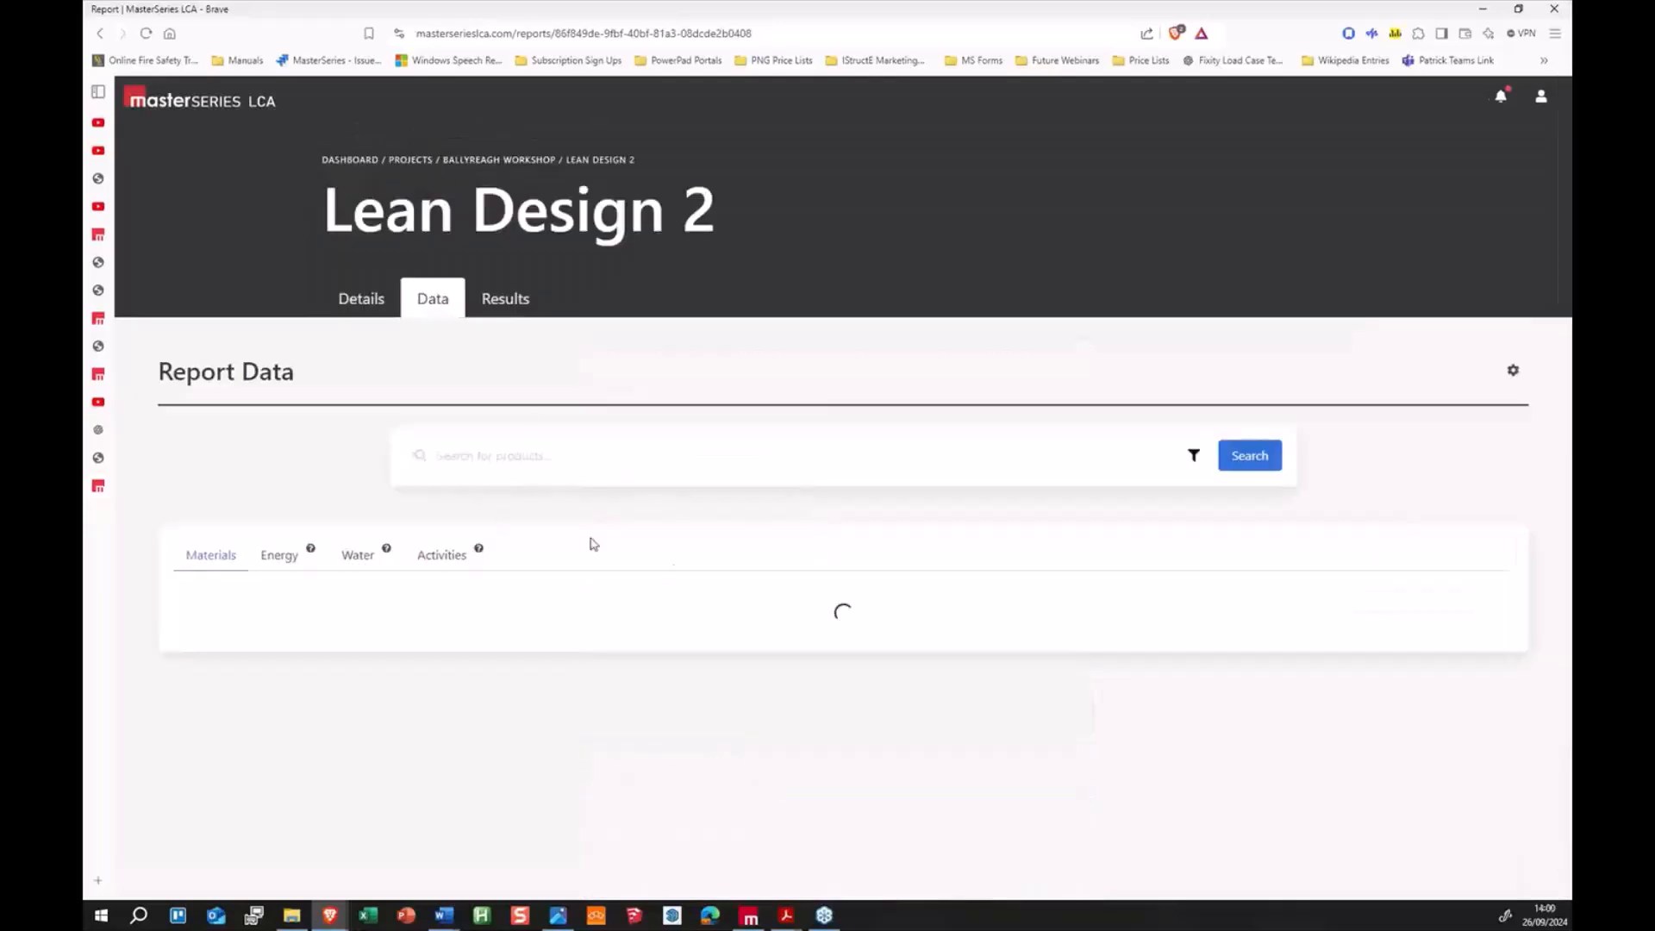
scroll(607, 427, "down", 2)
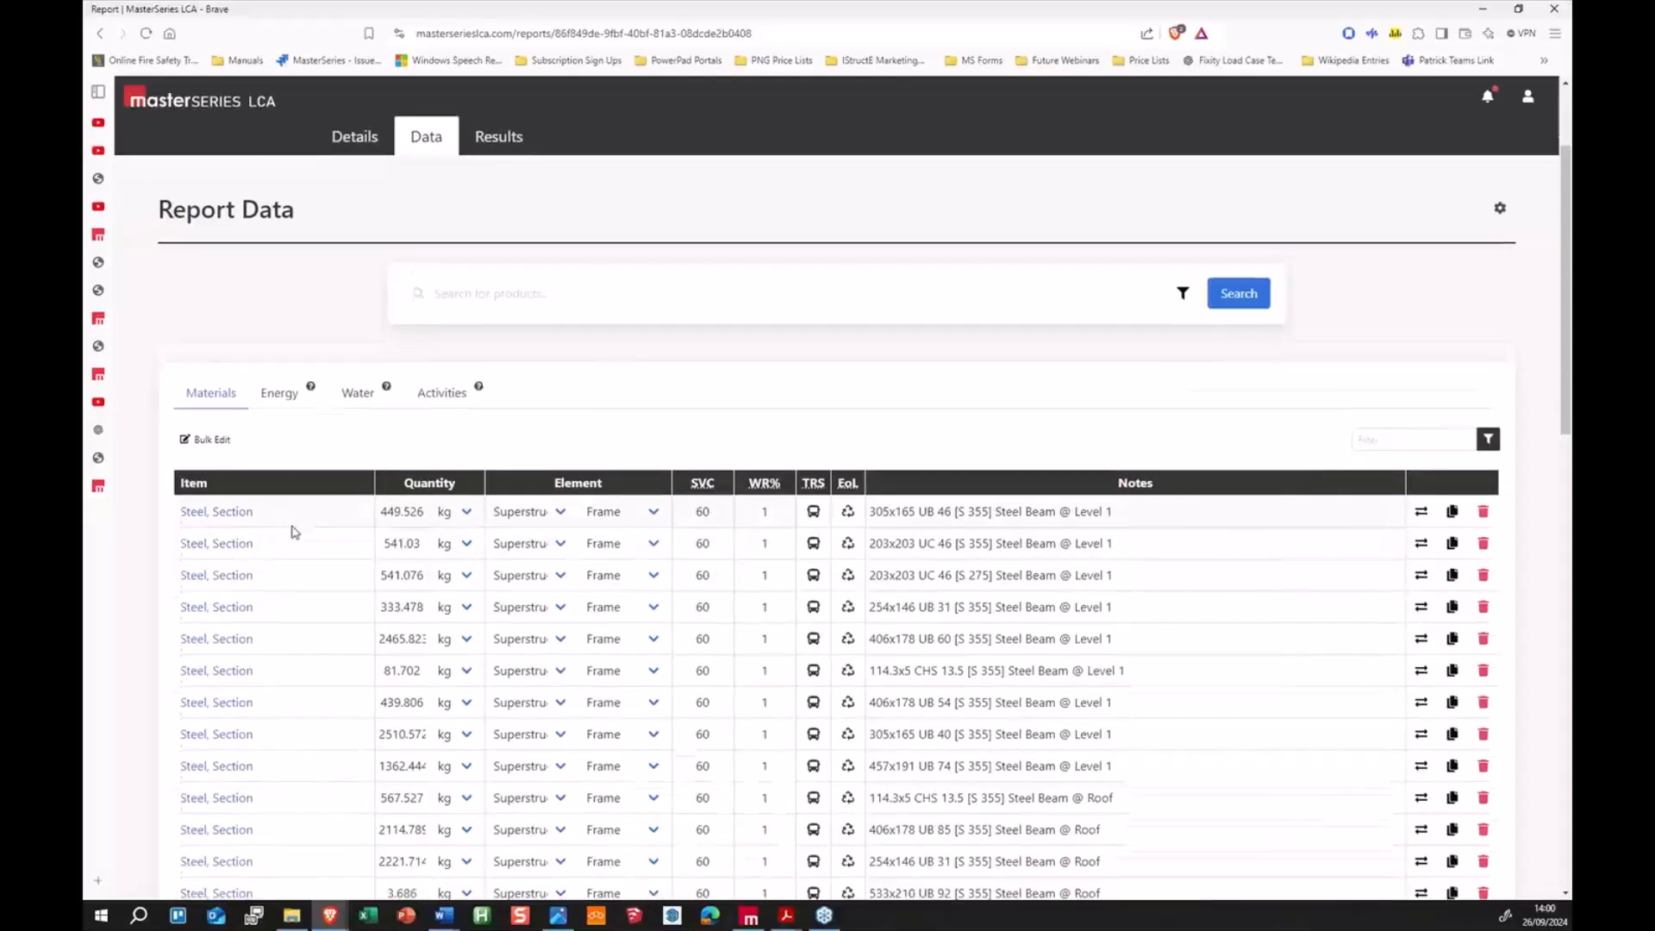
scroll(258, 465, "down", 2)
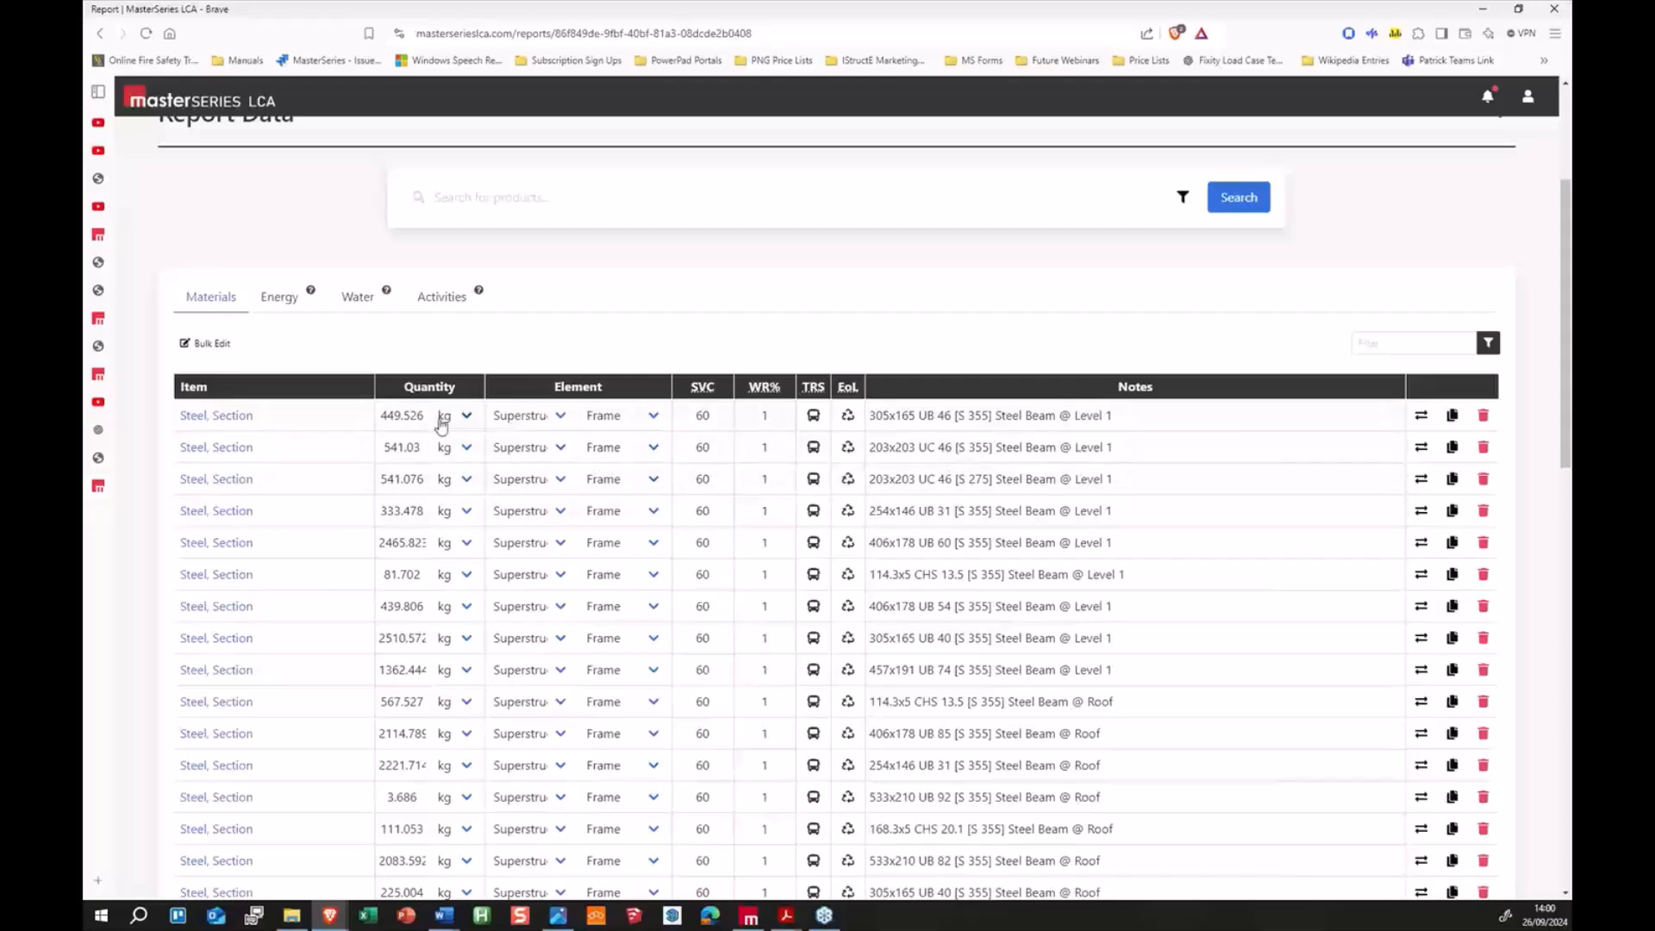
scroll(1125, 524, "down", 10)
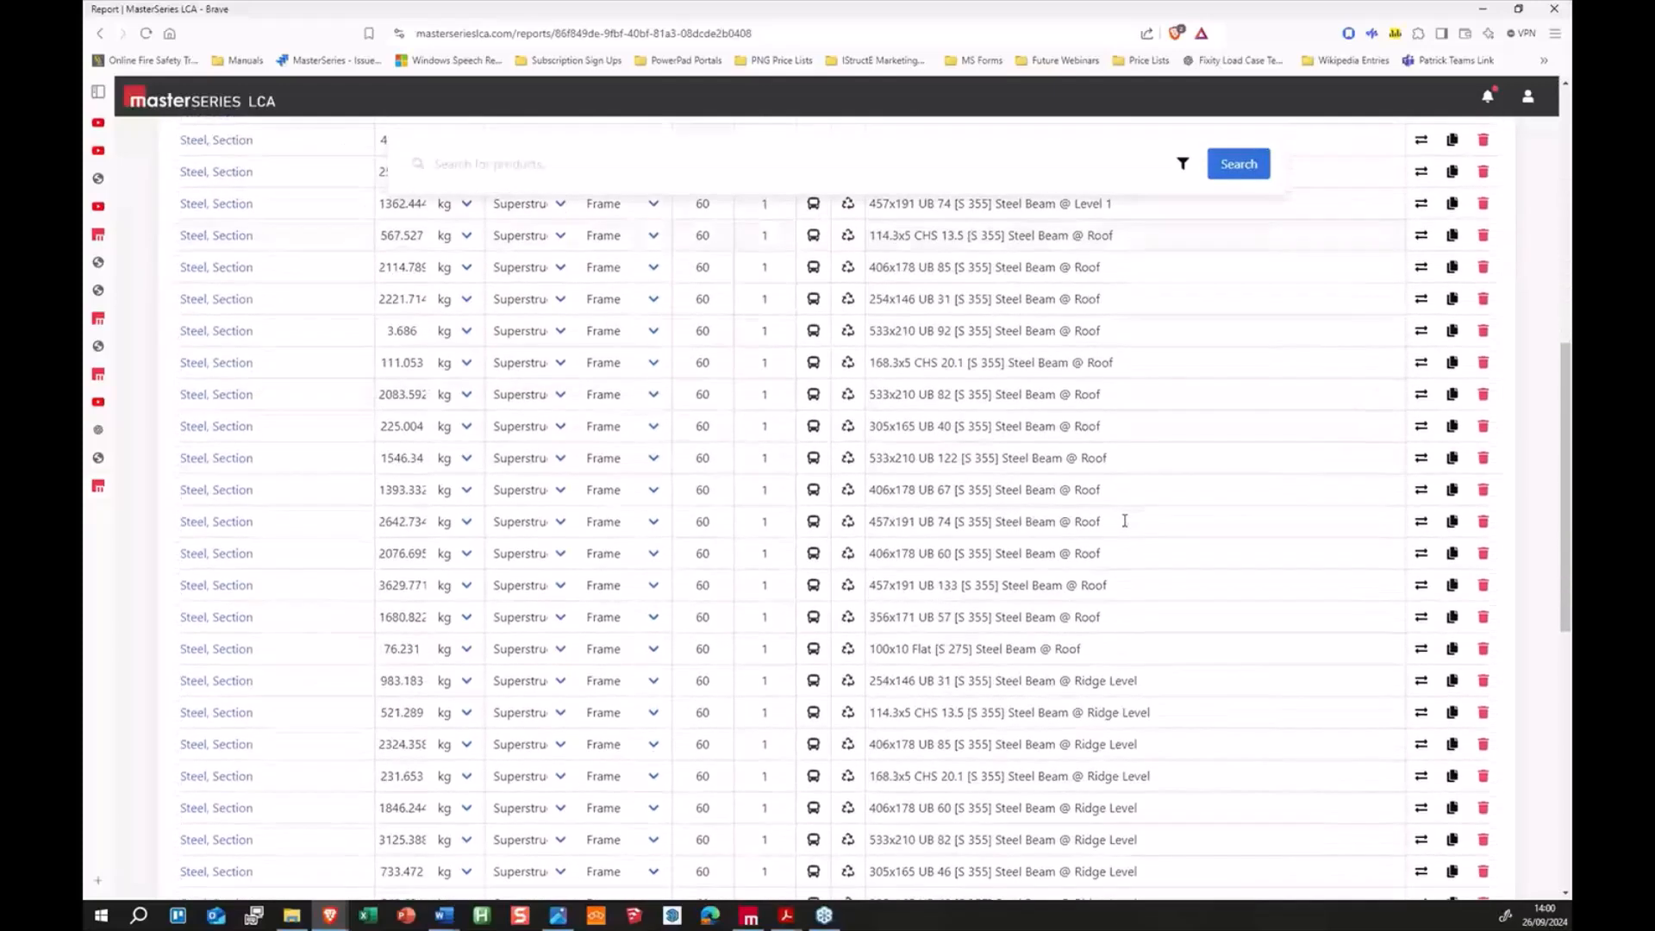
scroll(1125, 524, "down", 3)
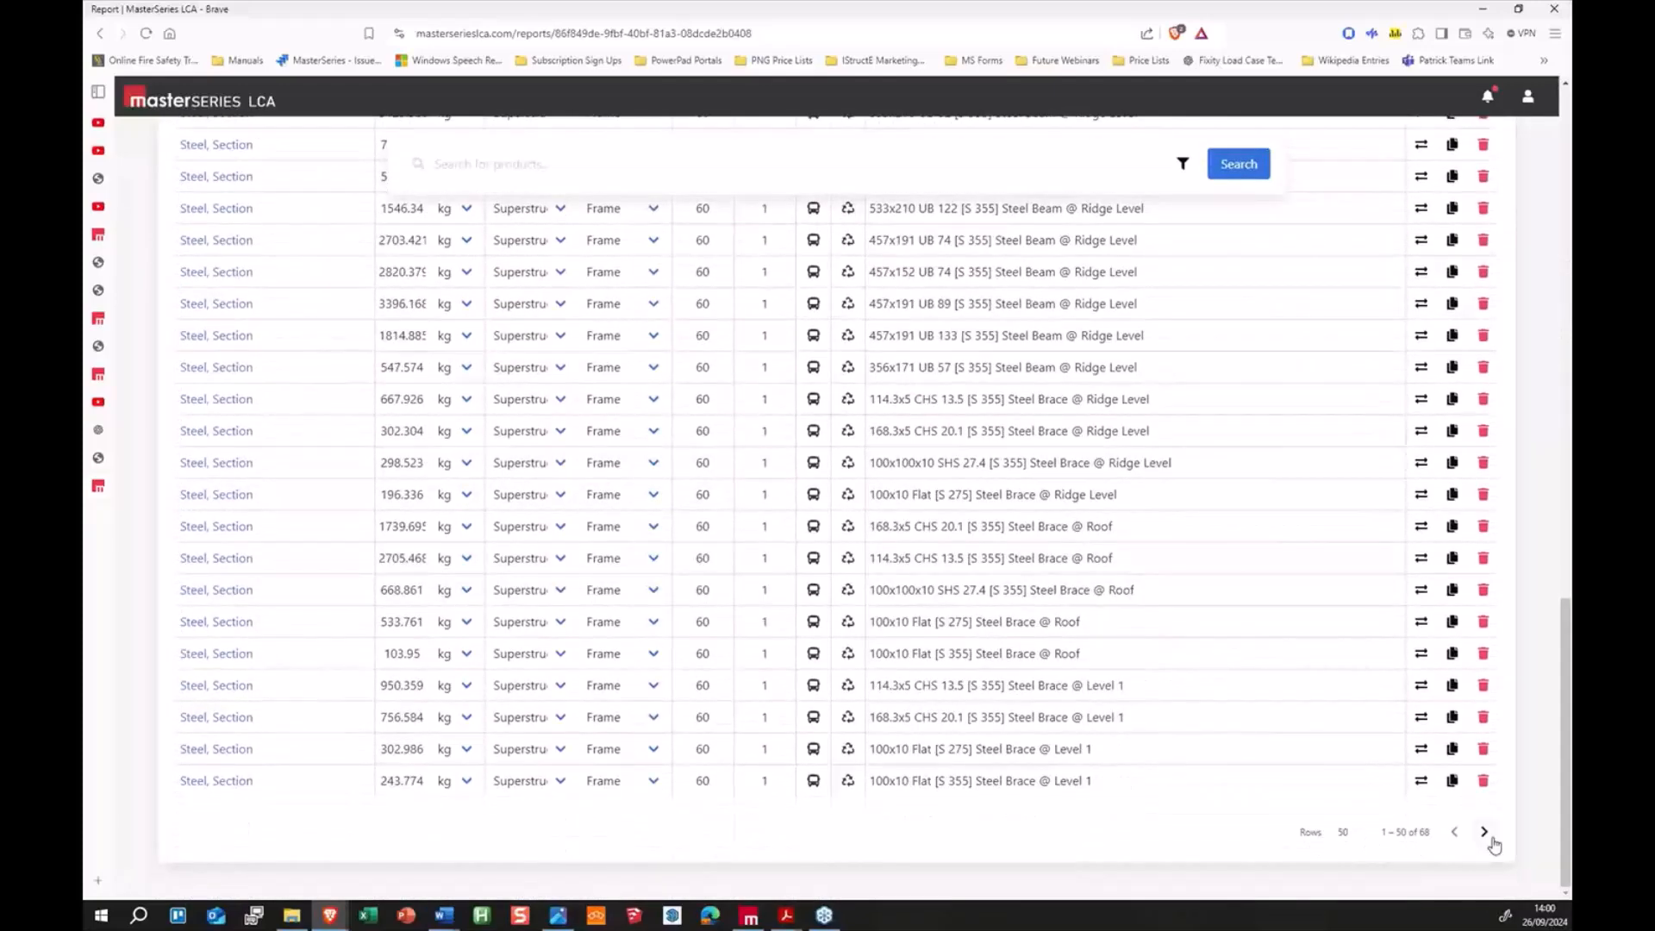
scroll(676, 713, "up", 13)
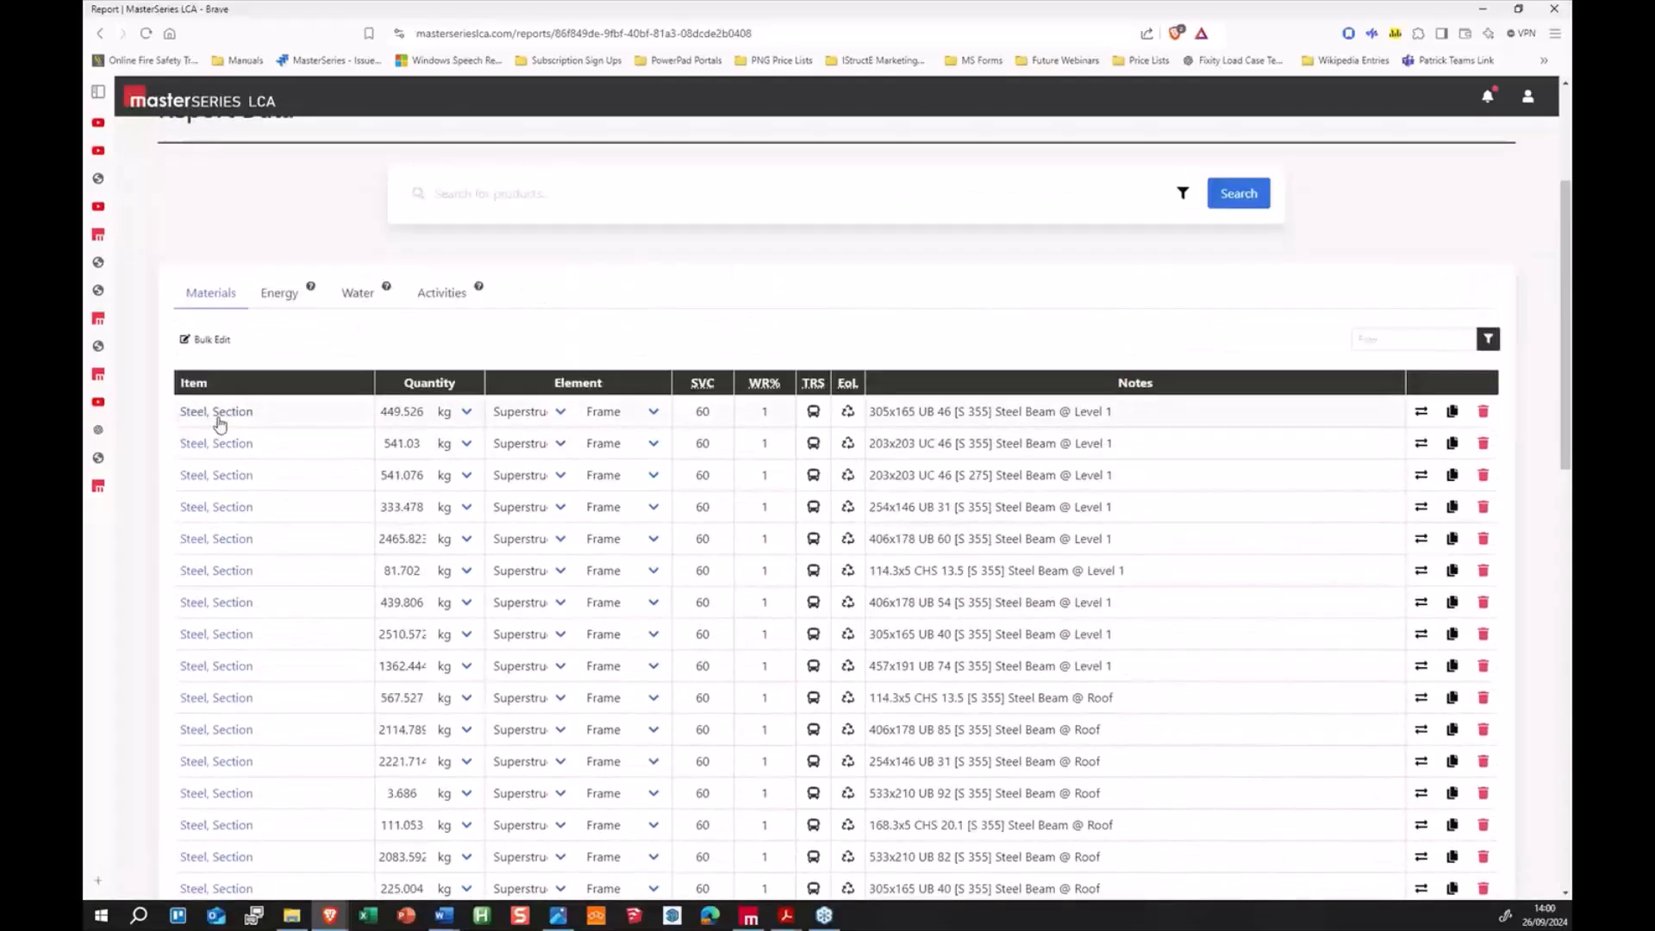
Step: Examine the element category and sub-category options of the first steel section without changing them
left_click(561, 413)
left_click(565, 414)
left_click(632, 416)
left_click(632, 415)
left_click(629, 417)
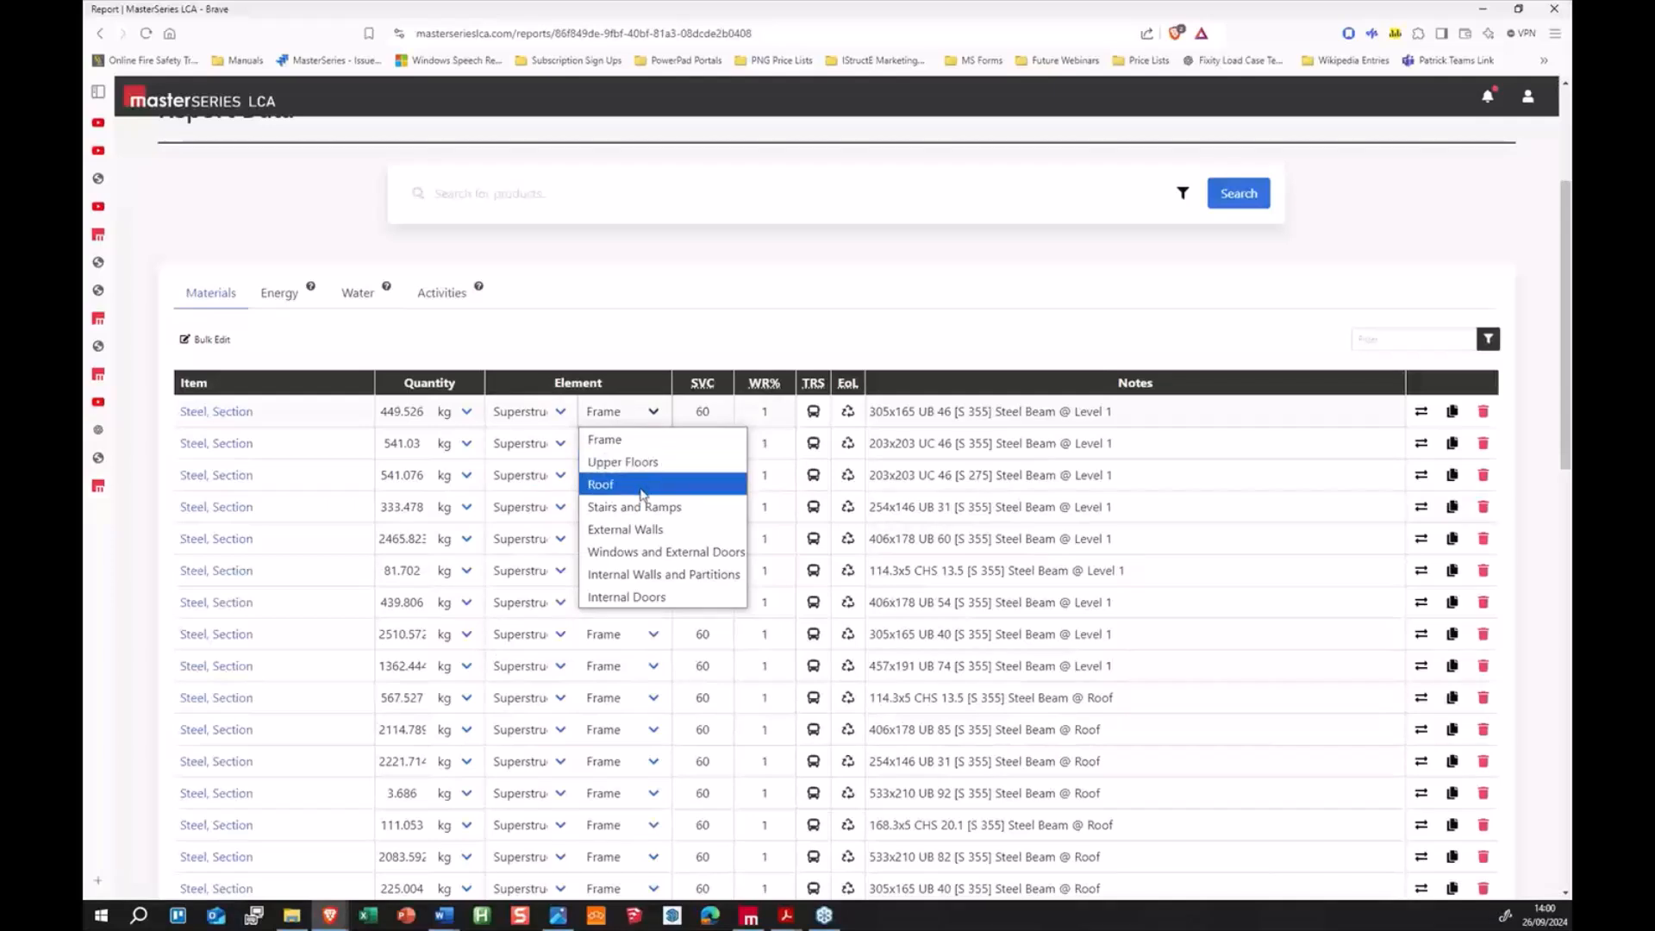
left_click(819, 325)
Step: Filter the materials list by "roof", view the first item's element options, and clear the filter
left_click(1433, 338)
type("roof")
key("Return")
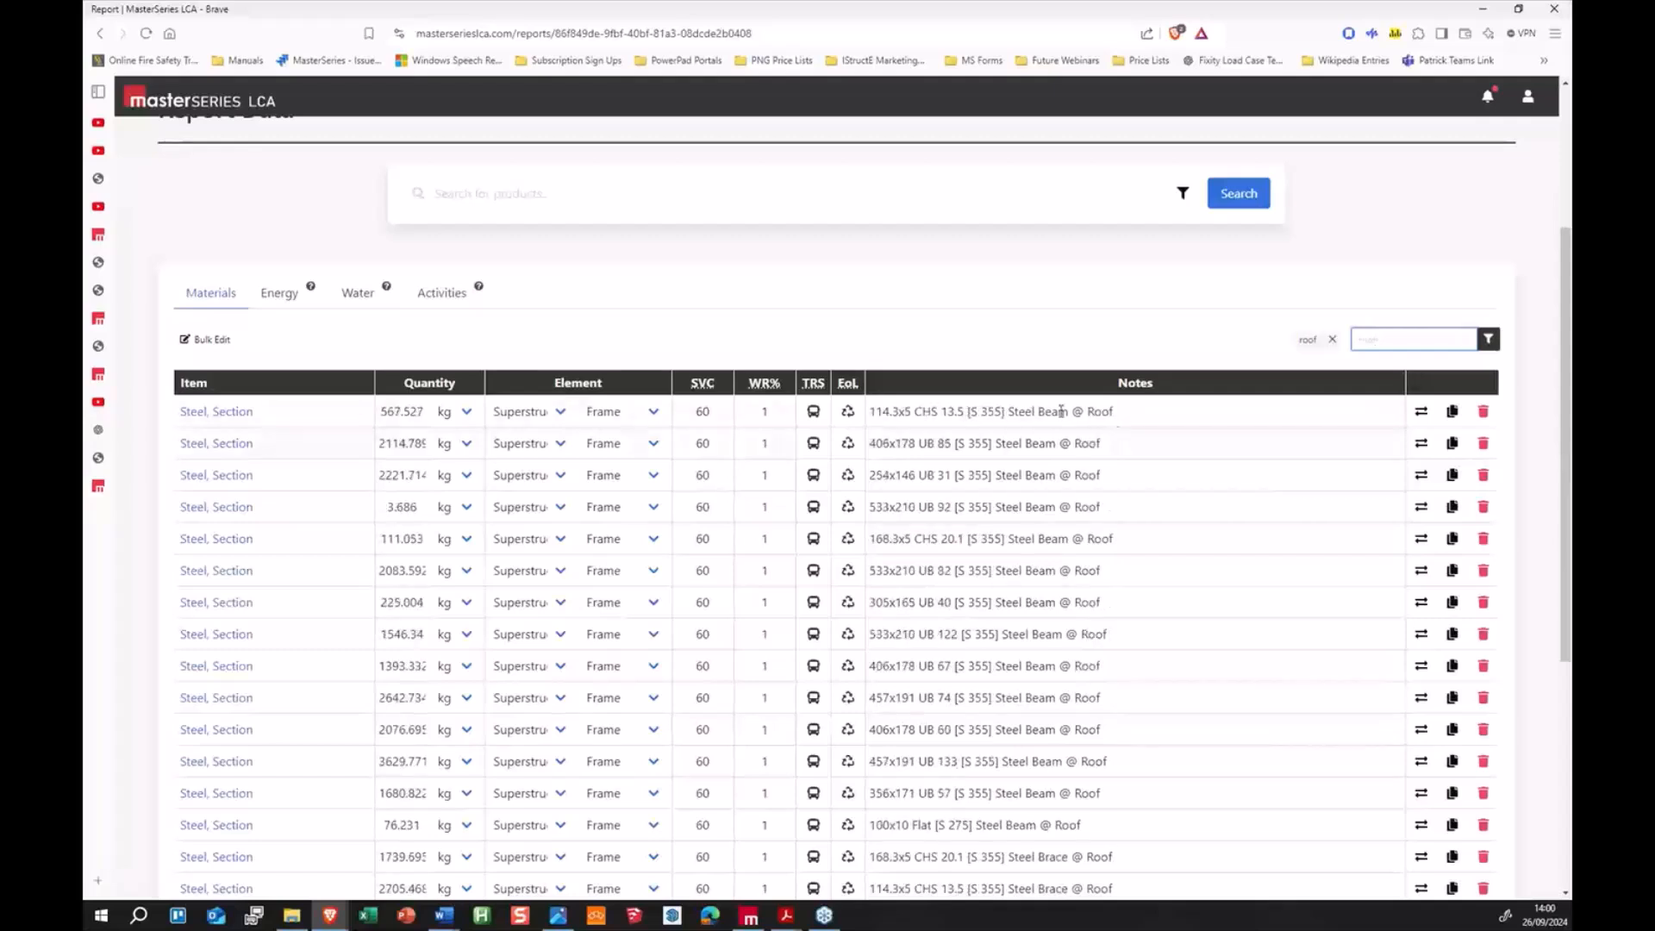
scroll(1071, 430, "down", 1)
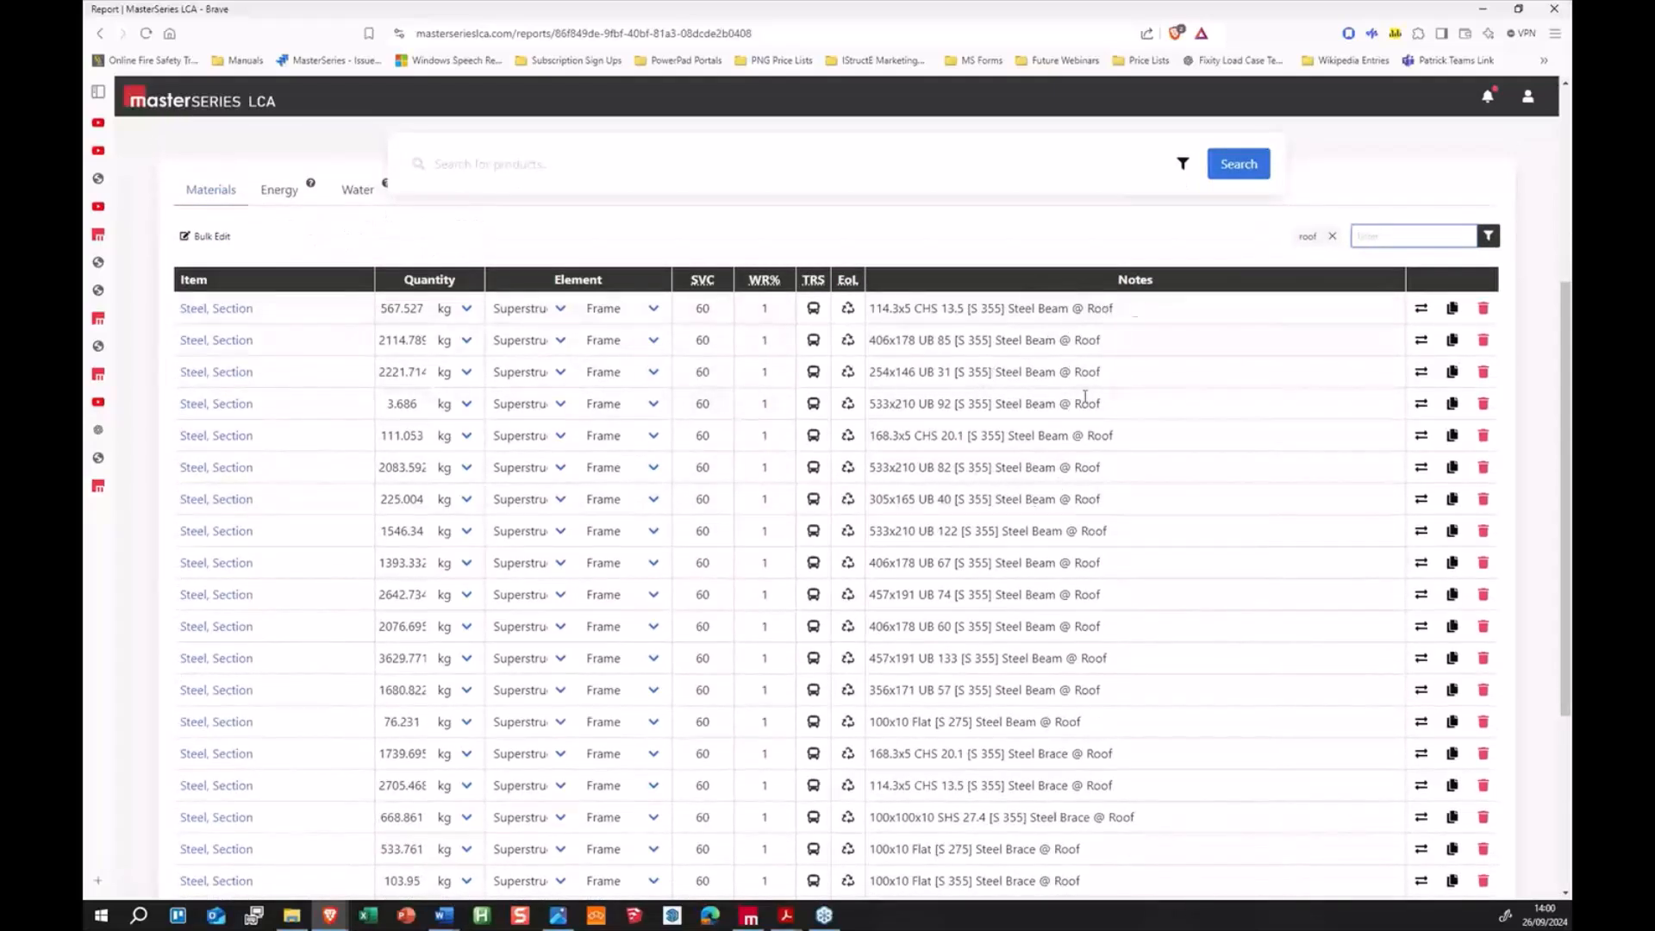
left_click(628, 309)
left_click(675, 250)
left_click(1331, 235)
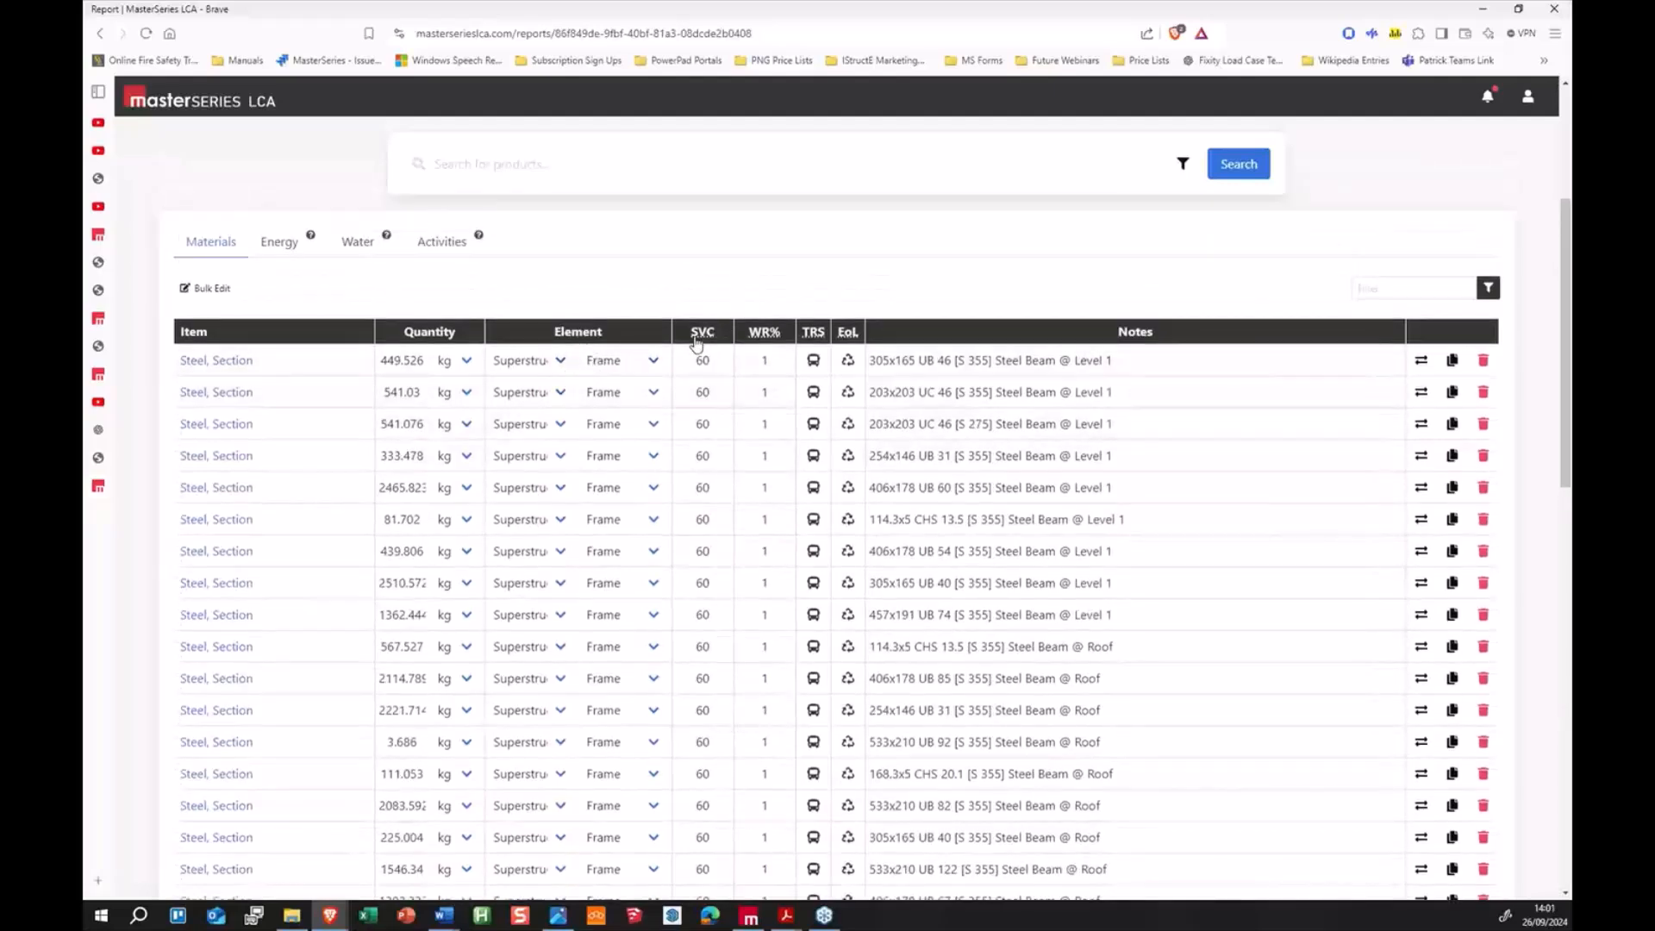
Step: Inspect the first steel section's service life and waste rate fields, and return from the LCA preferences to the report
left_click(702, 361)
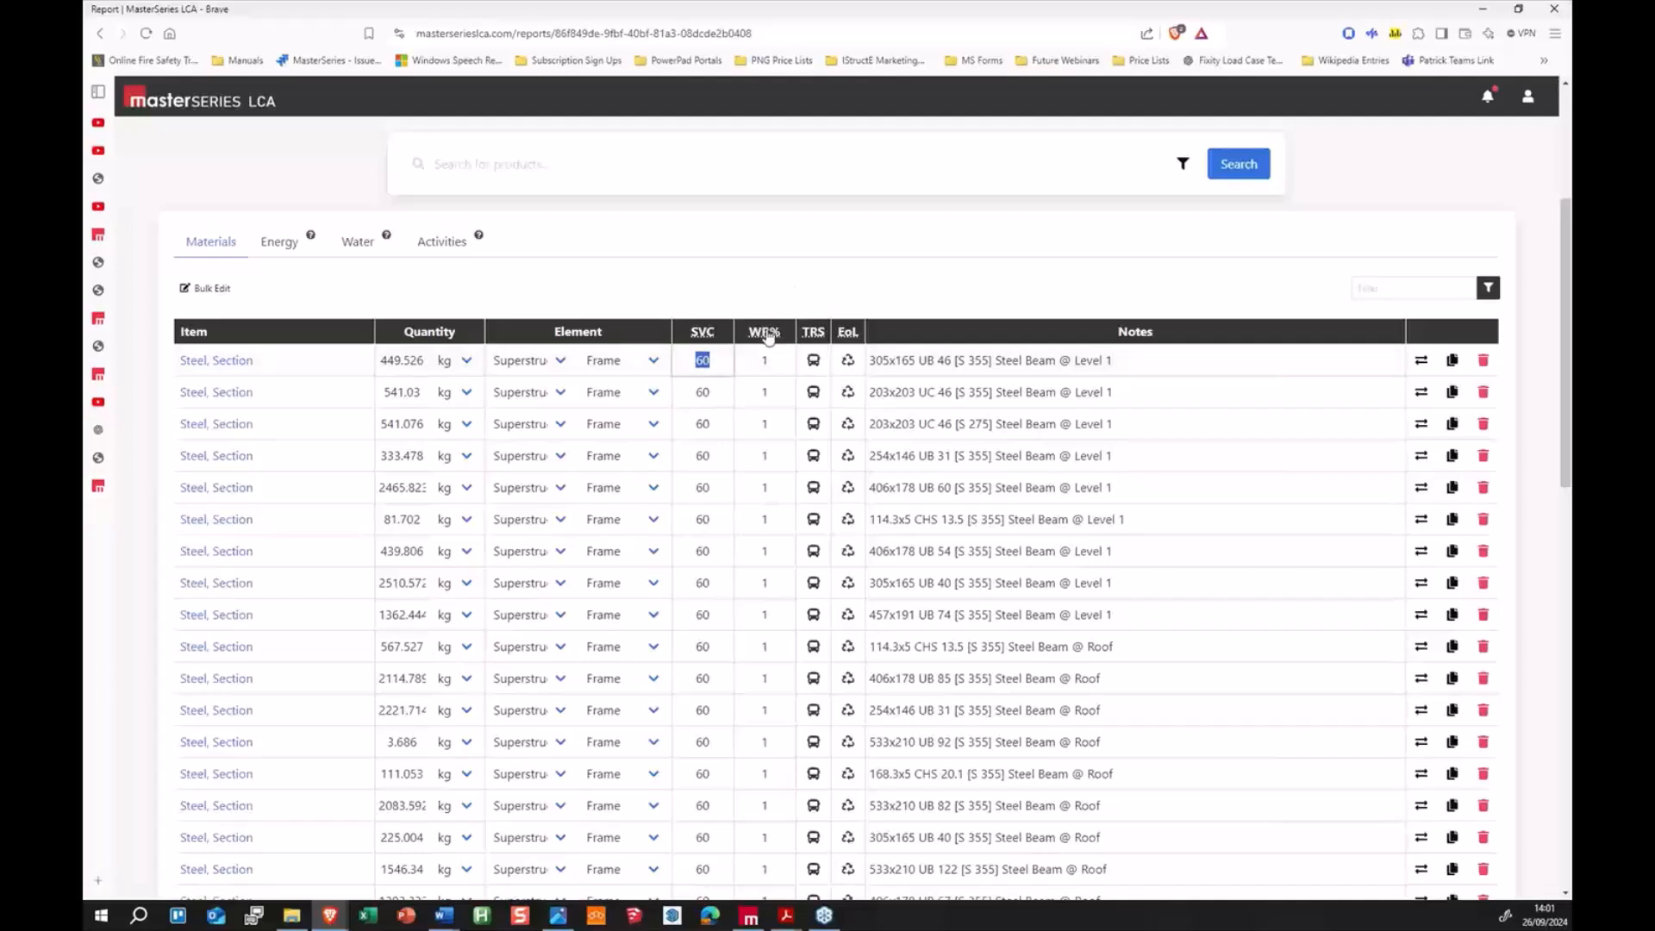
left_click(764, 363)
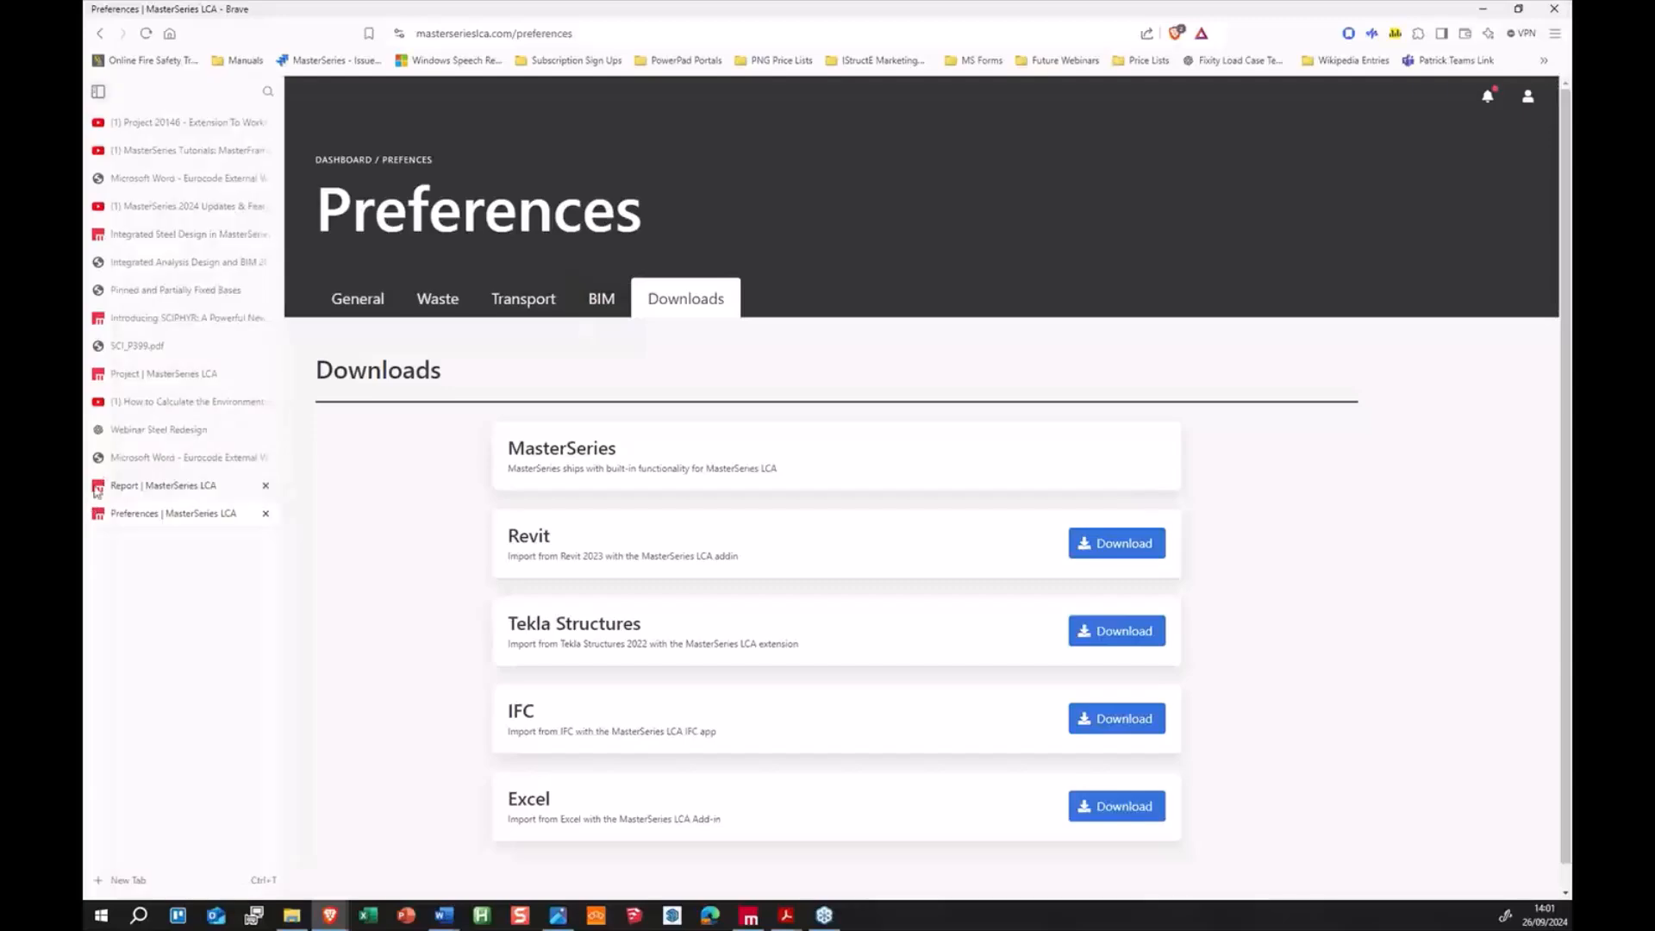
left_click(99, 487)
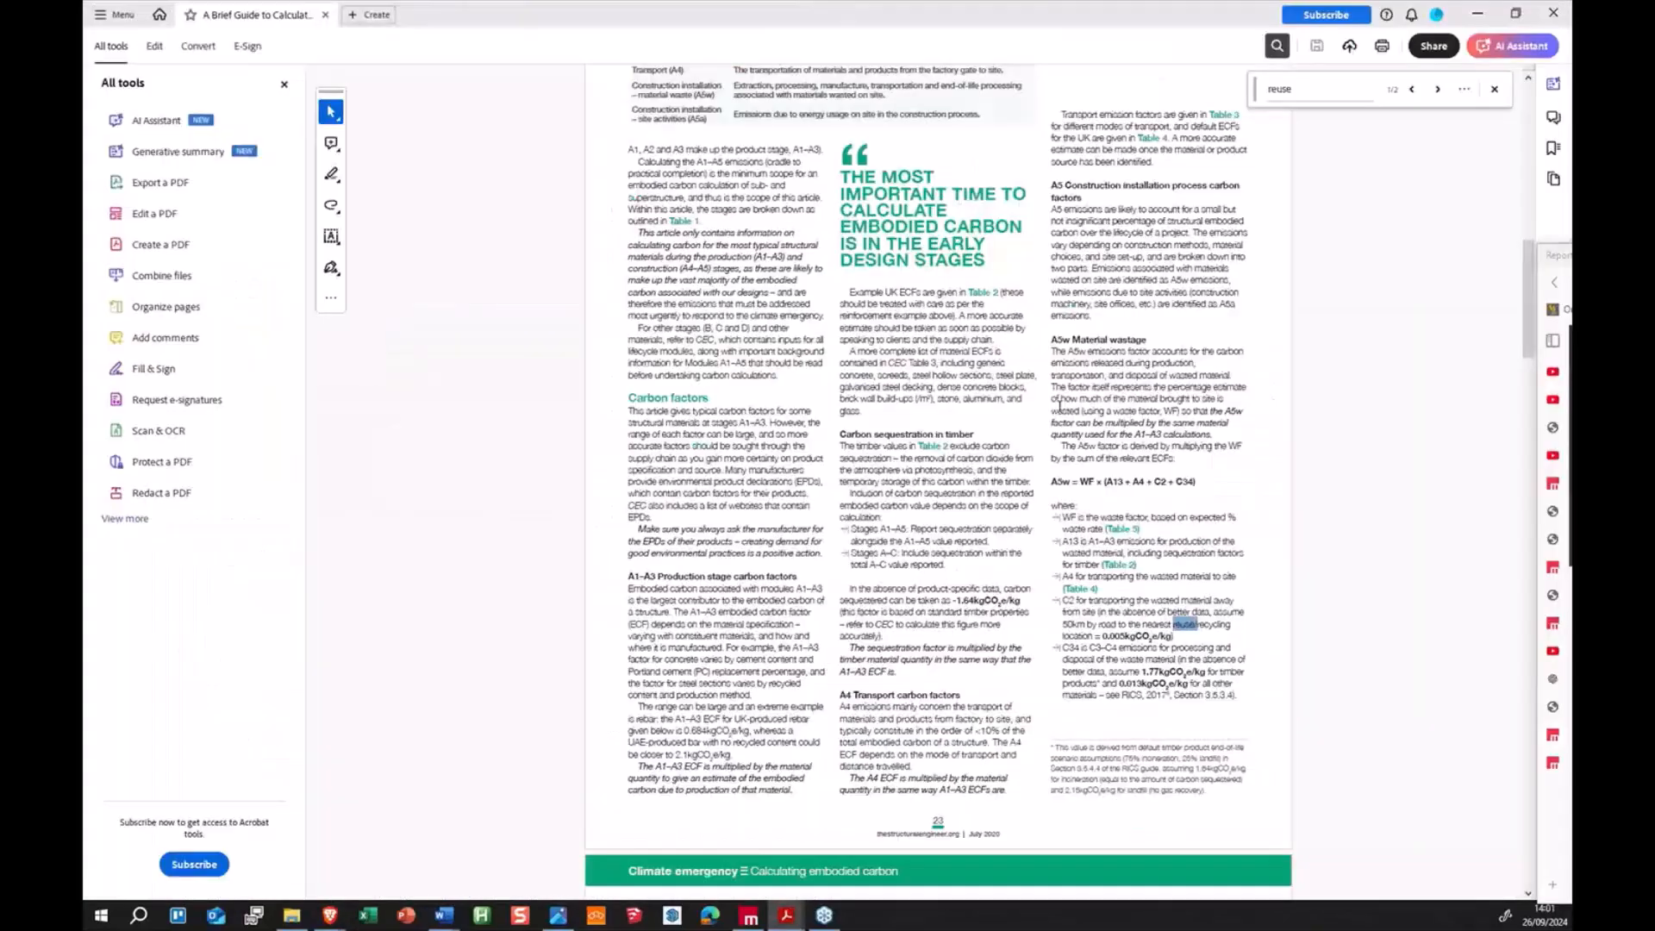
Step: Consult the material wastage guidance in the embodied carbon PDF guide and return to the Lean Design 2 materials list
scroll(1099, 437, "up", 6)
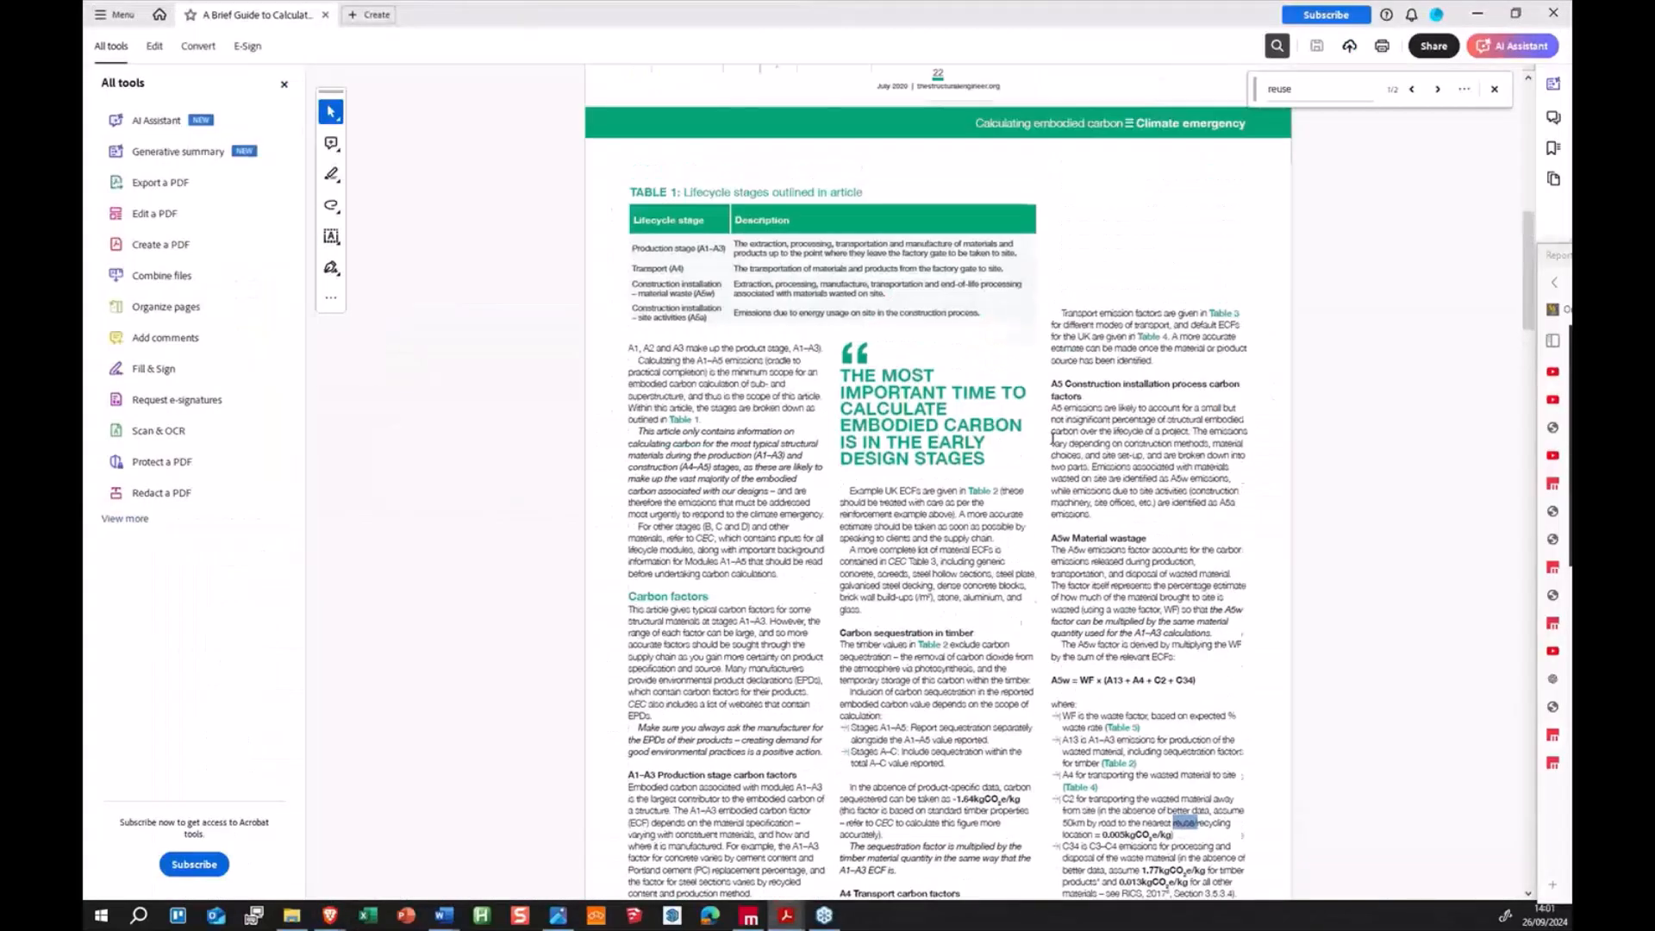
left_click_drag(1525, 203, 1558, 429)
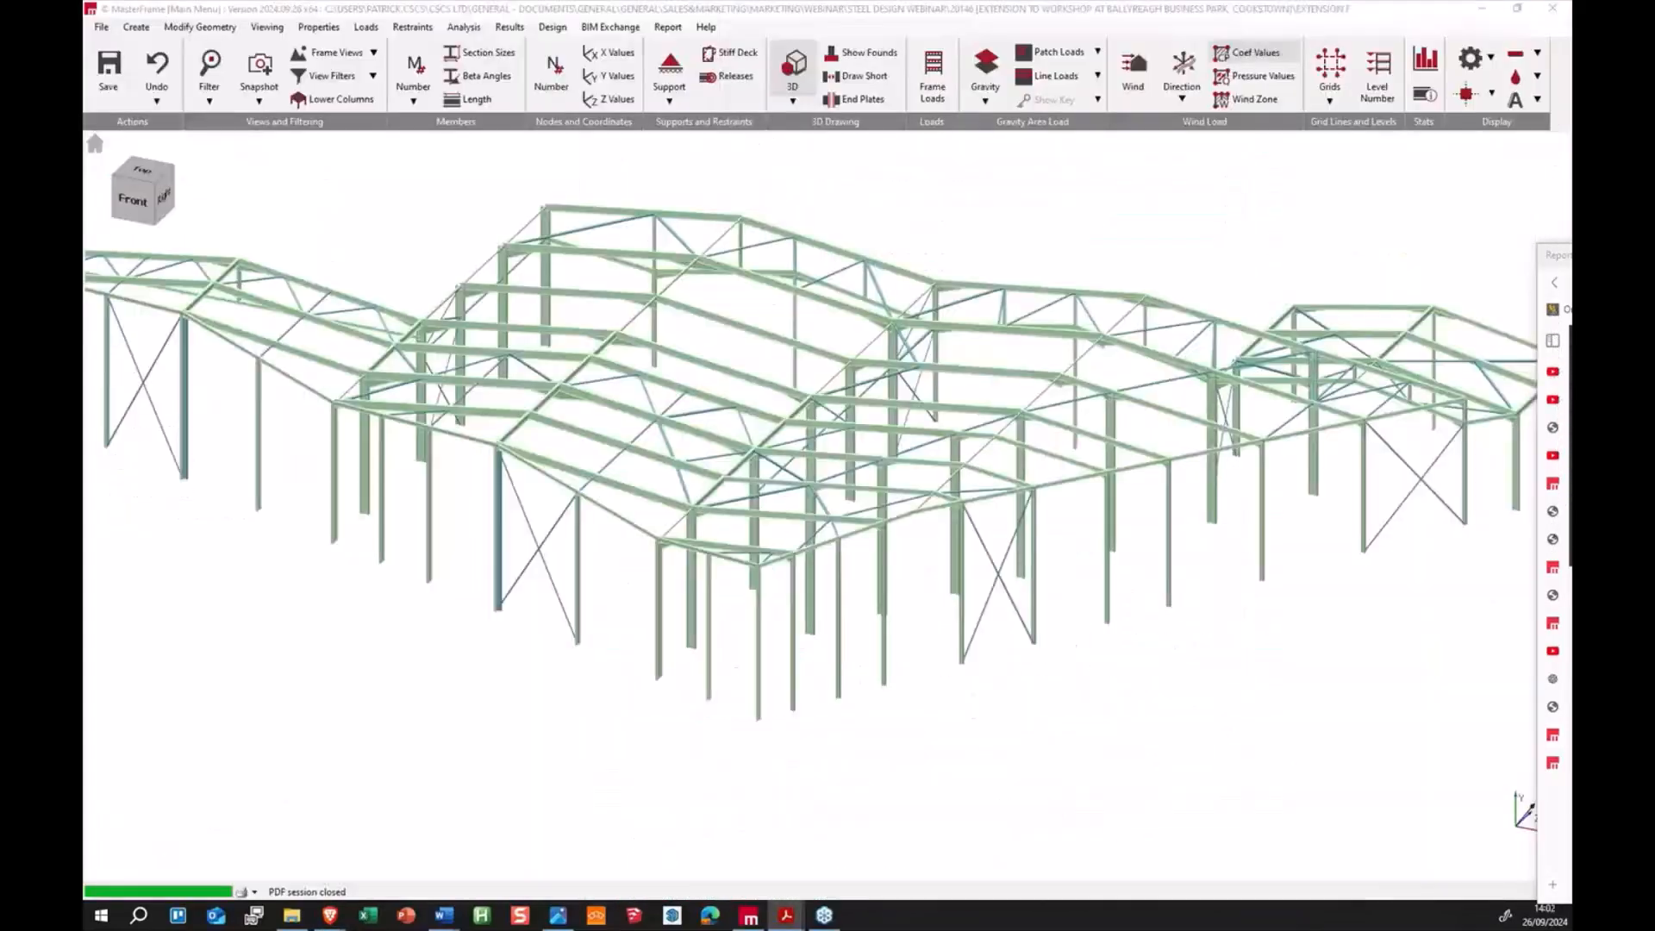
left_click_drag(1570, 255, 767, 2)
scroll(589, 557, "down", 3)
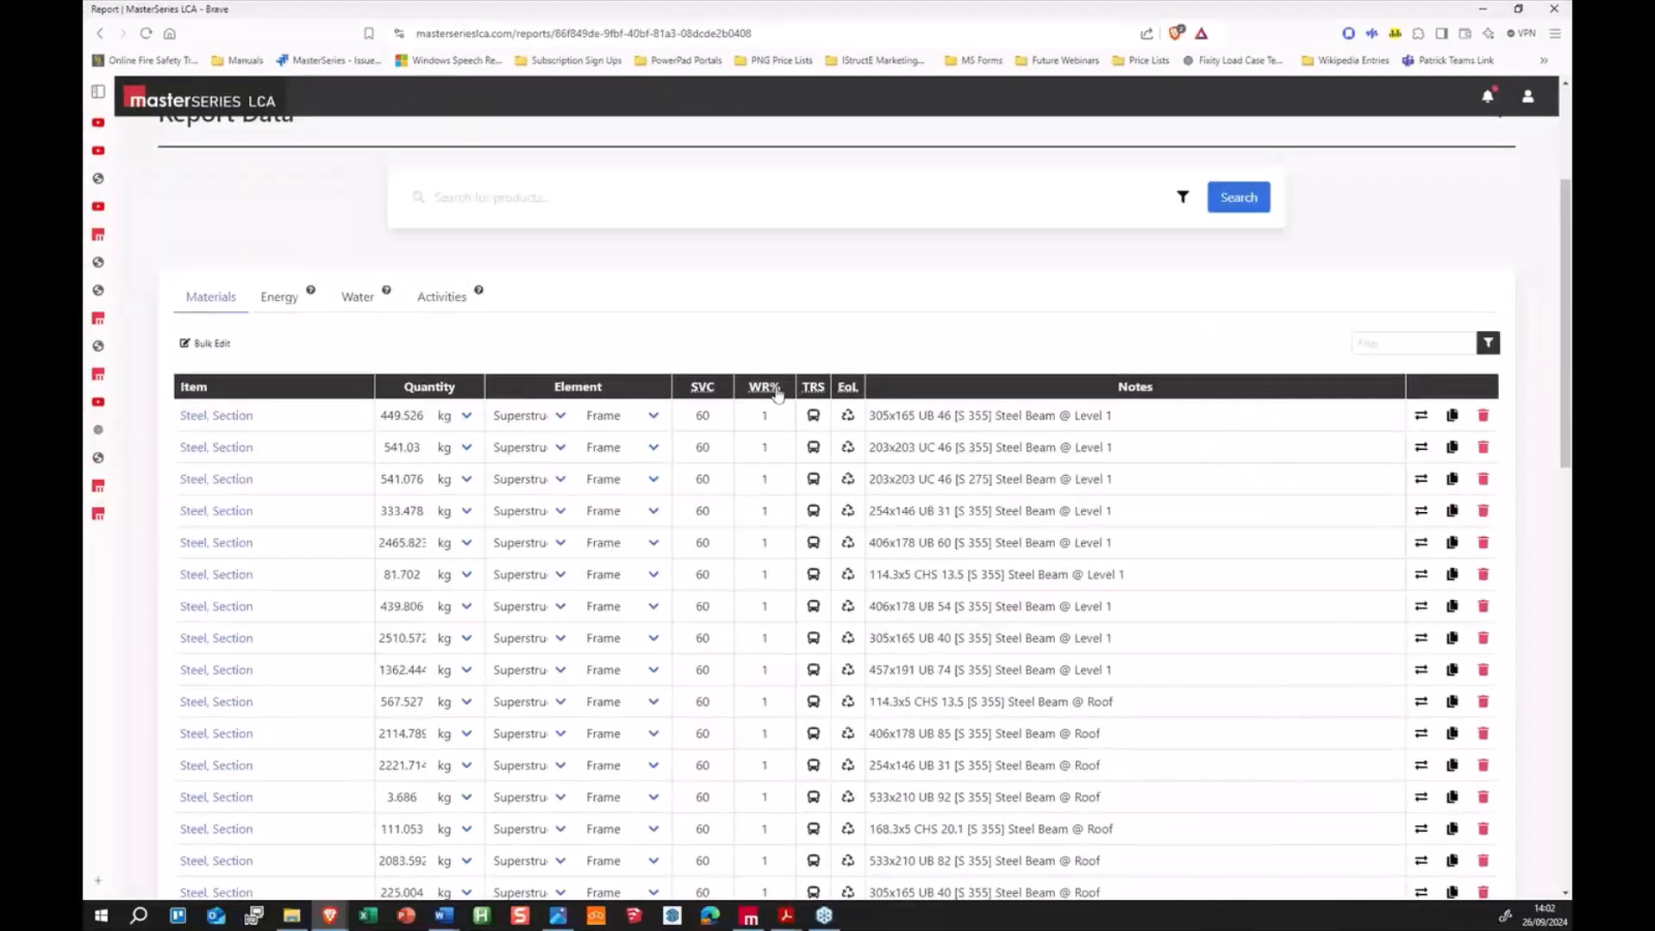
Step: Bulk edit the transport of all listed steel sections by adding a 1000 km journey to site by sea
left_click(205, 343)
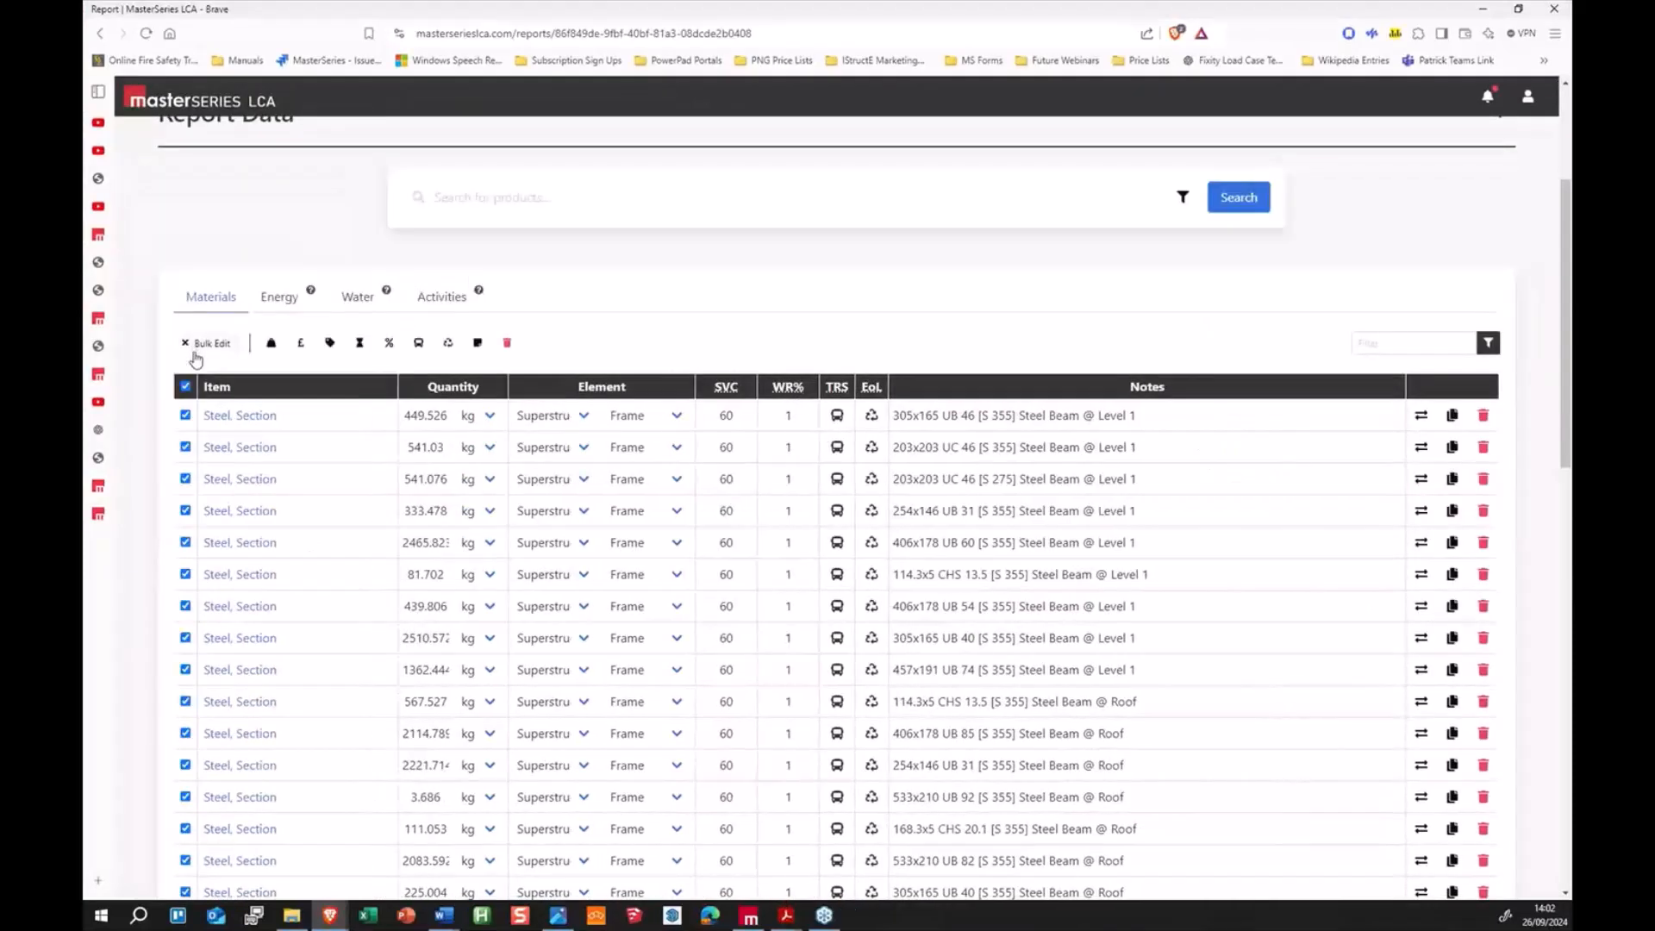
left_click(420, 345)
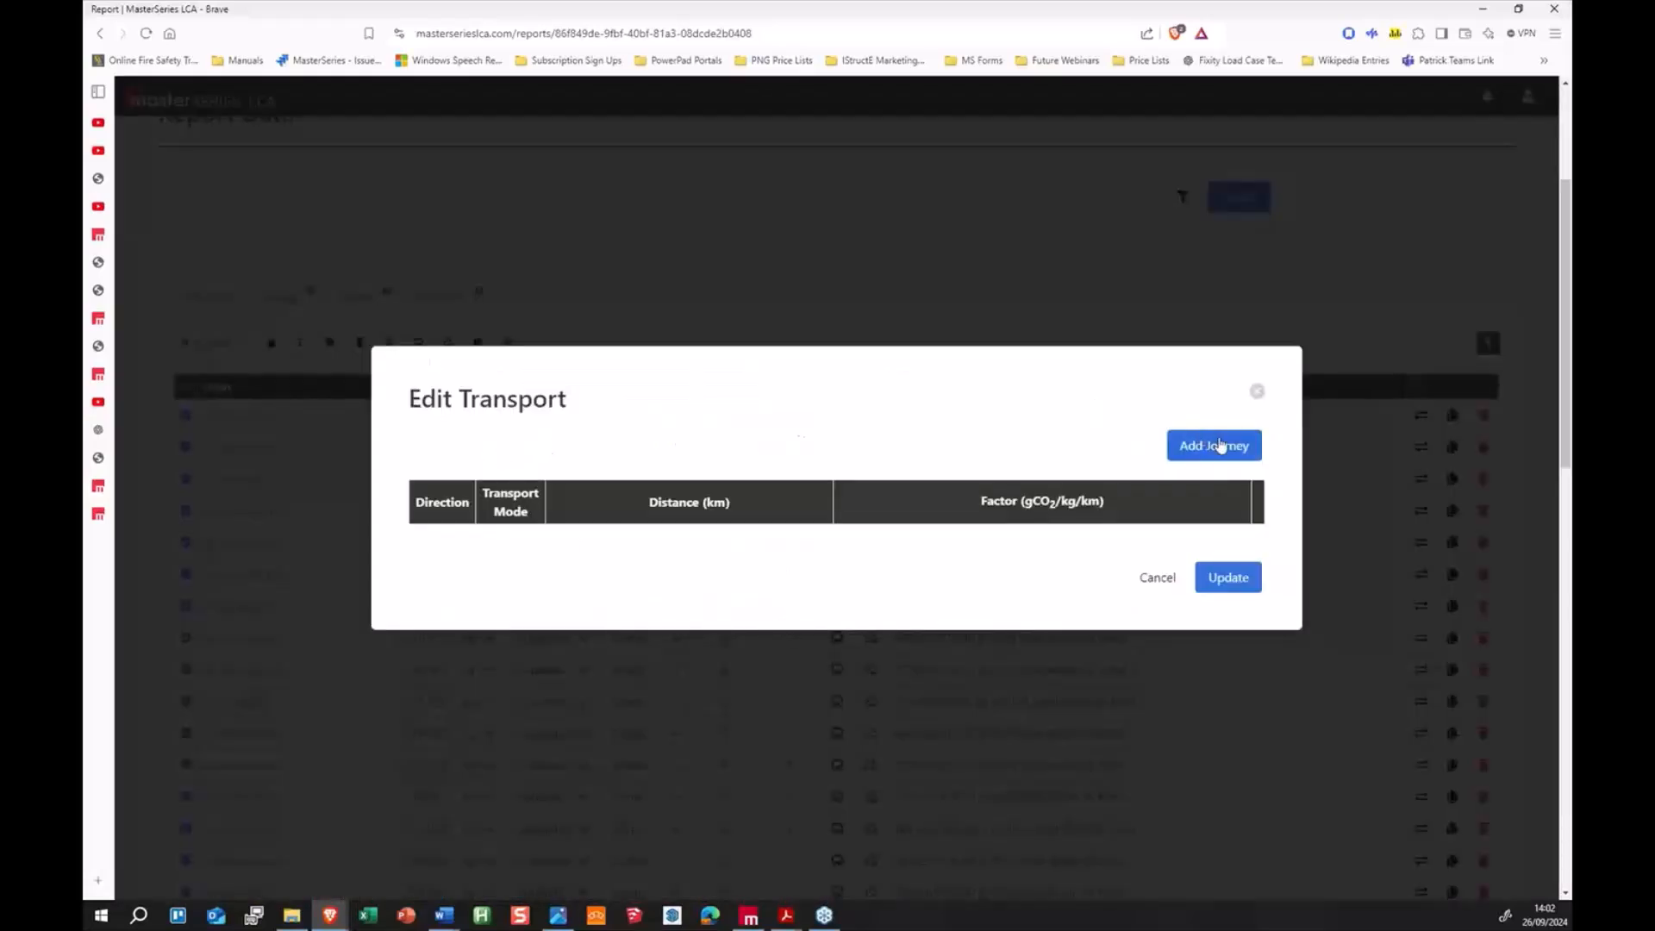
left_click(1211, 446)
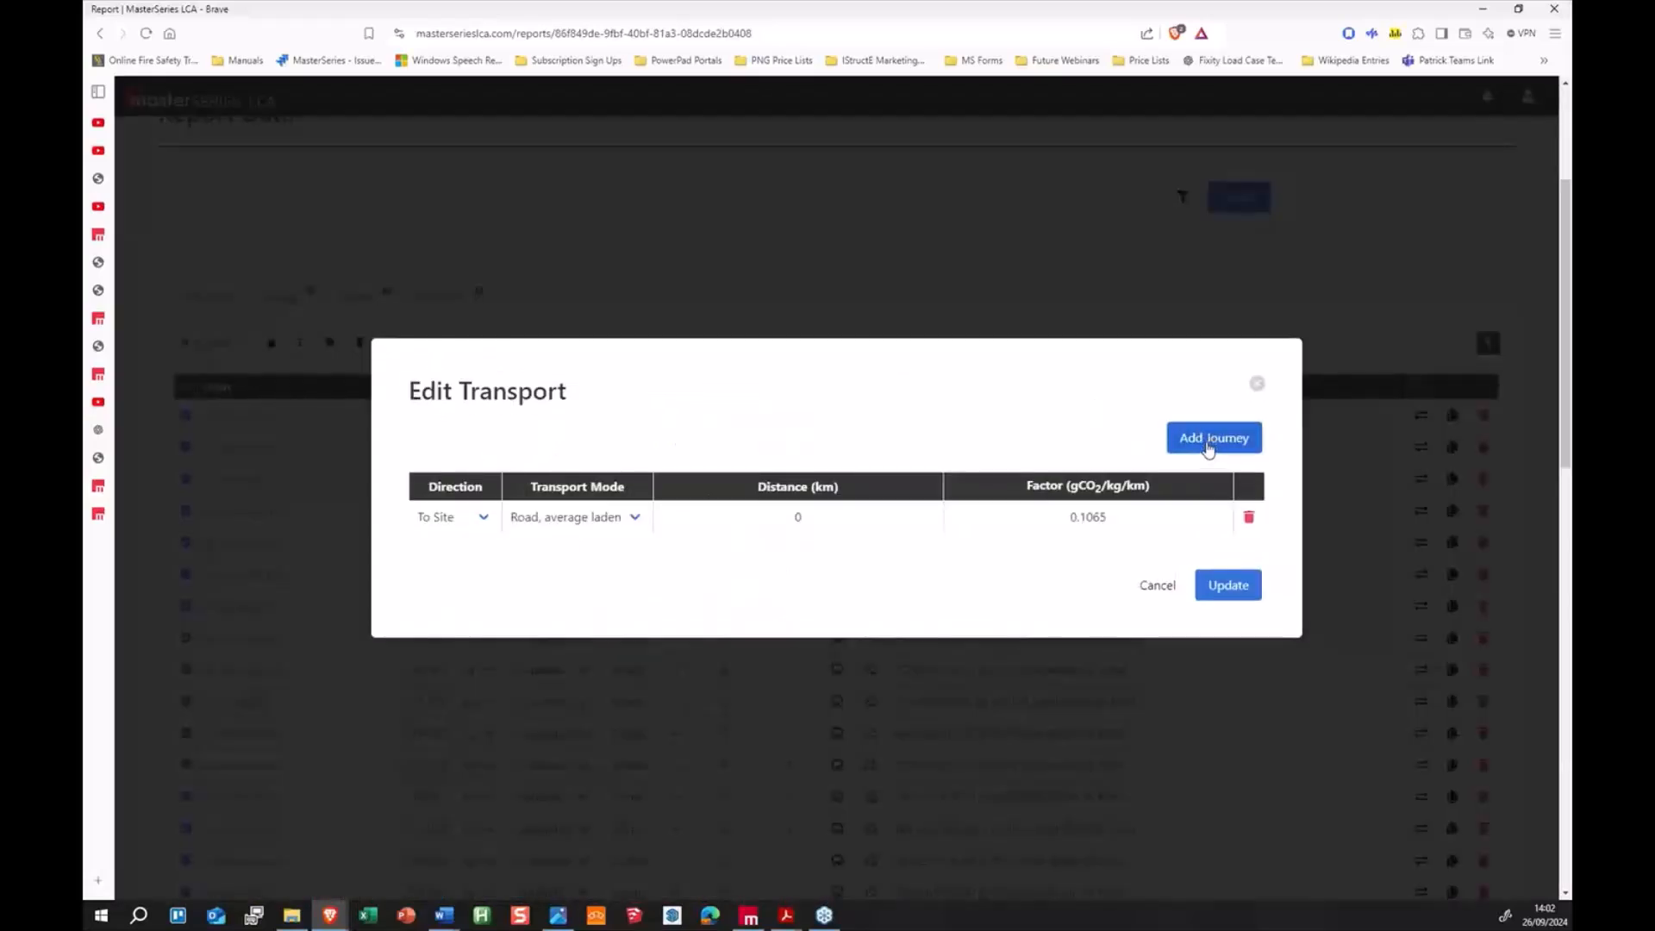
left_click(478, 522)
left_click(480, 526)
left_click(569, 517)
left_click(603, 588)
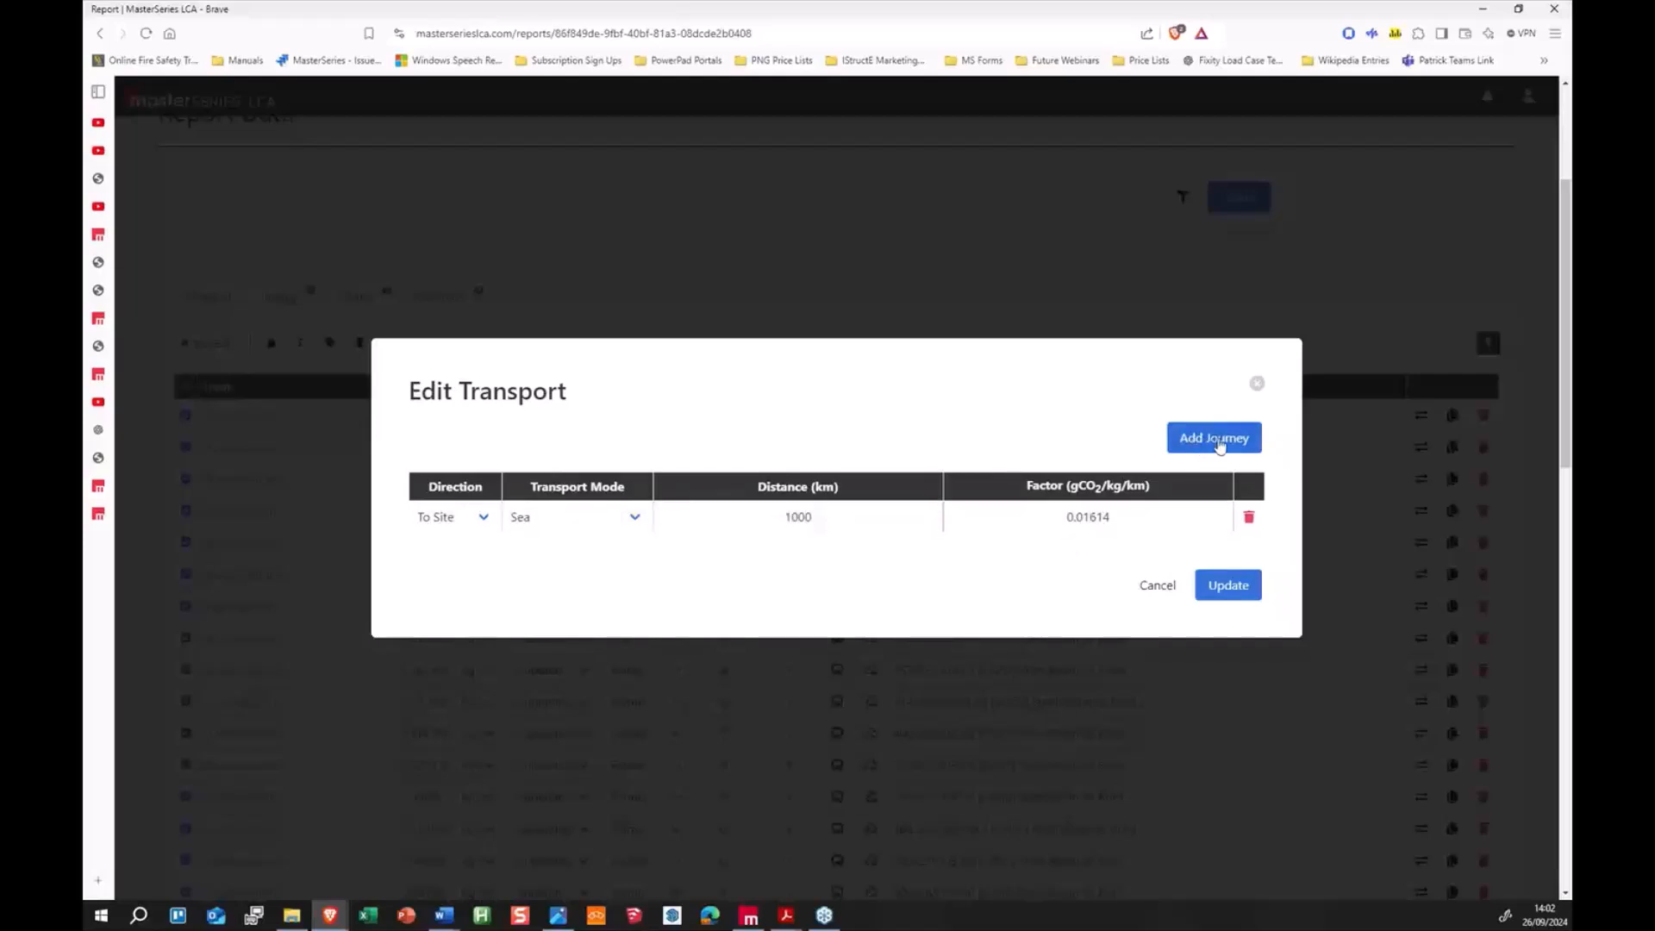
Step: Add a 200 km average-laden road journey to site for the selected steel sections, update them, and close the transport journeys view
left_click(1211, 440)
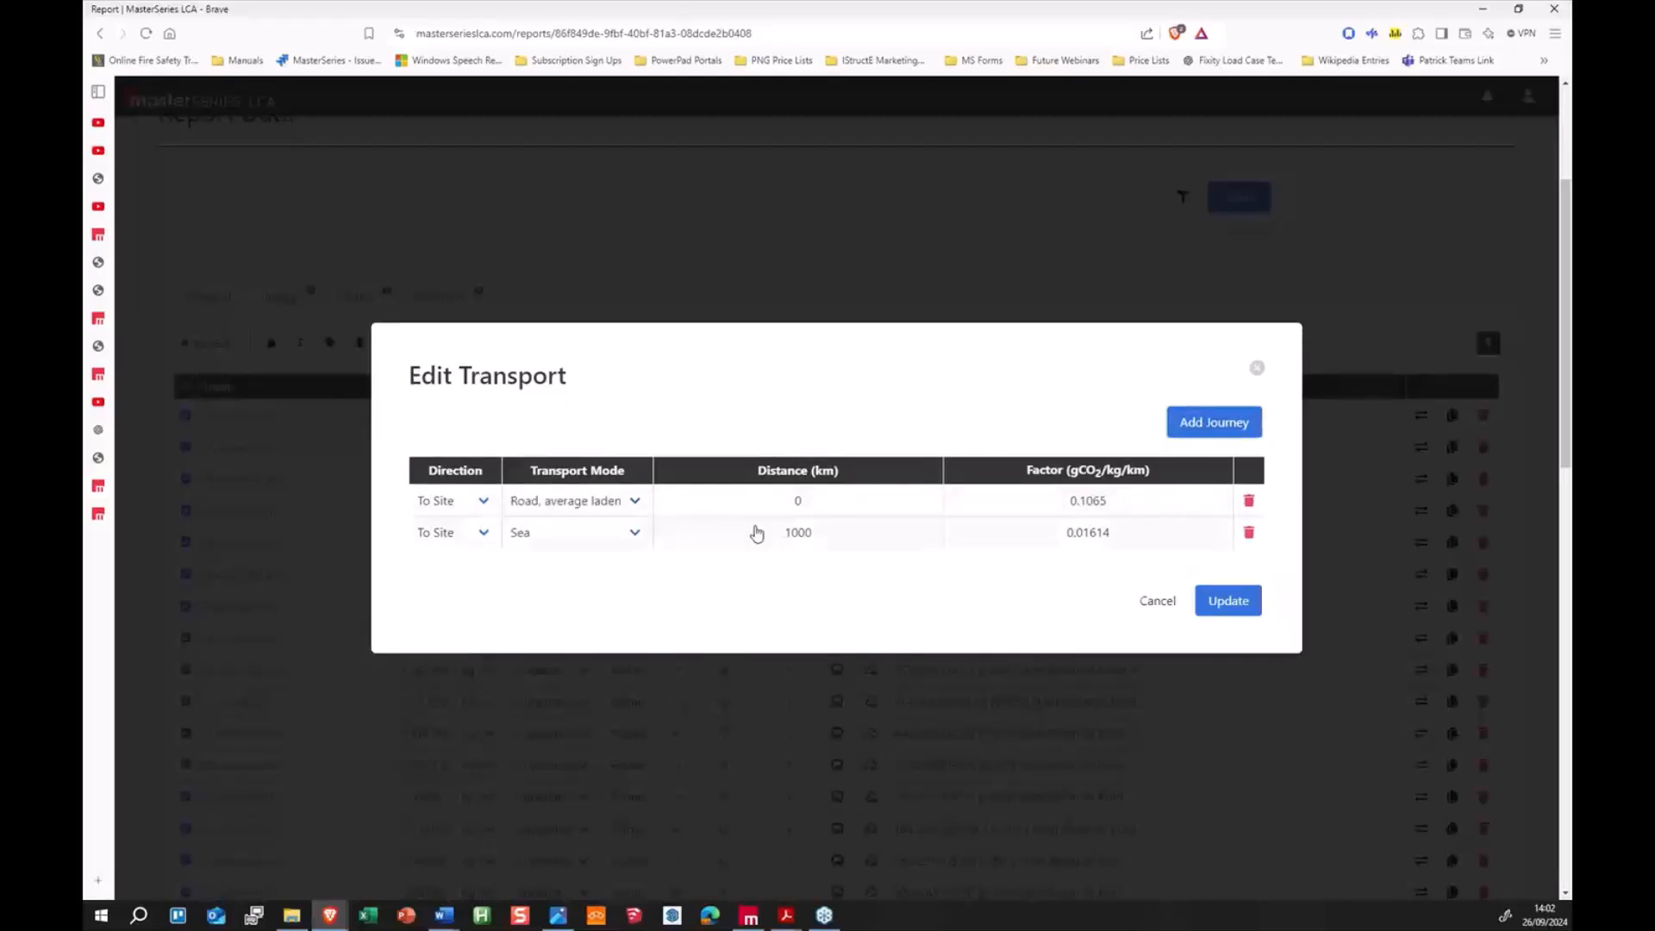
left_click(797, 501)
type("200")
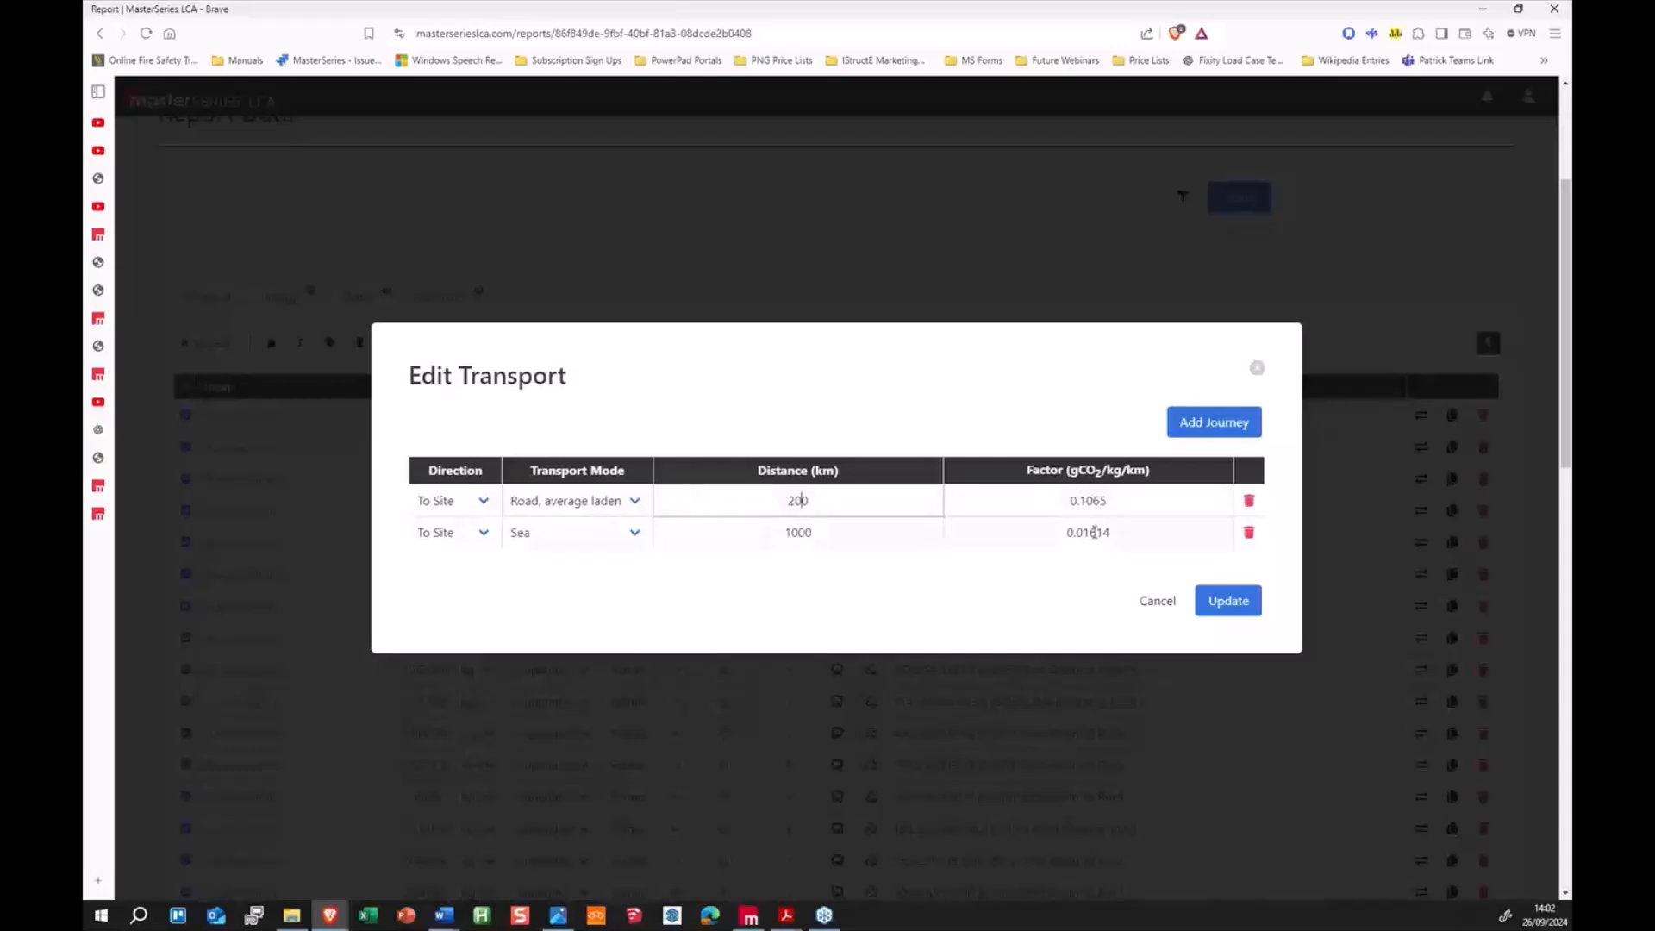
left_click(1228, 600)
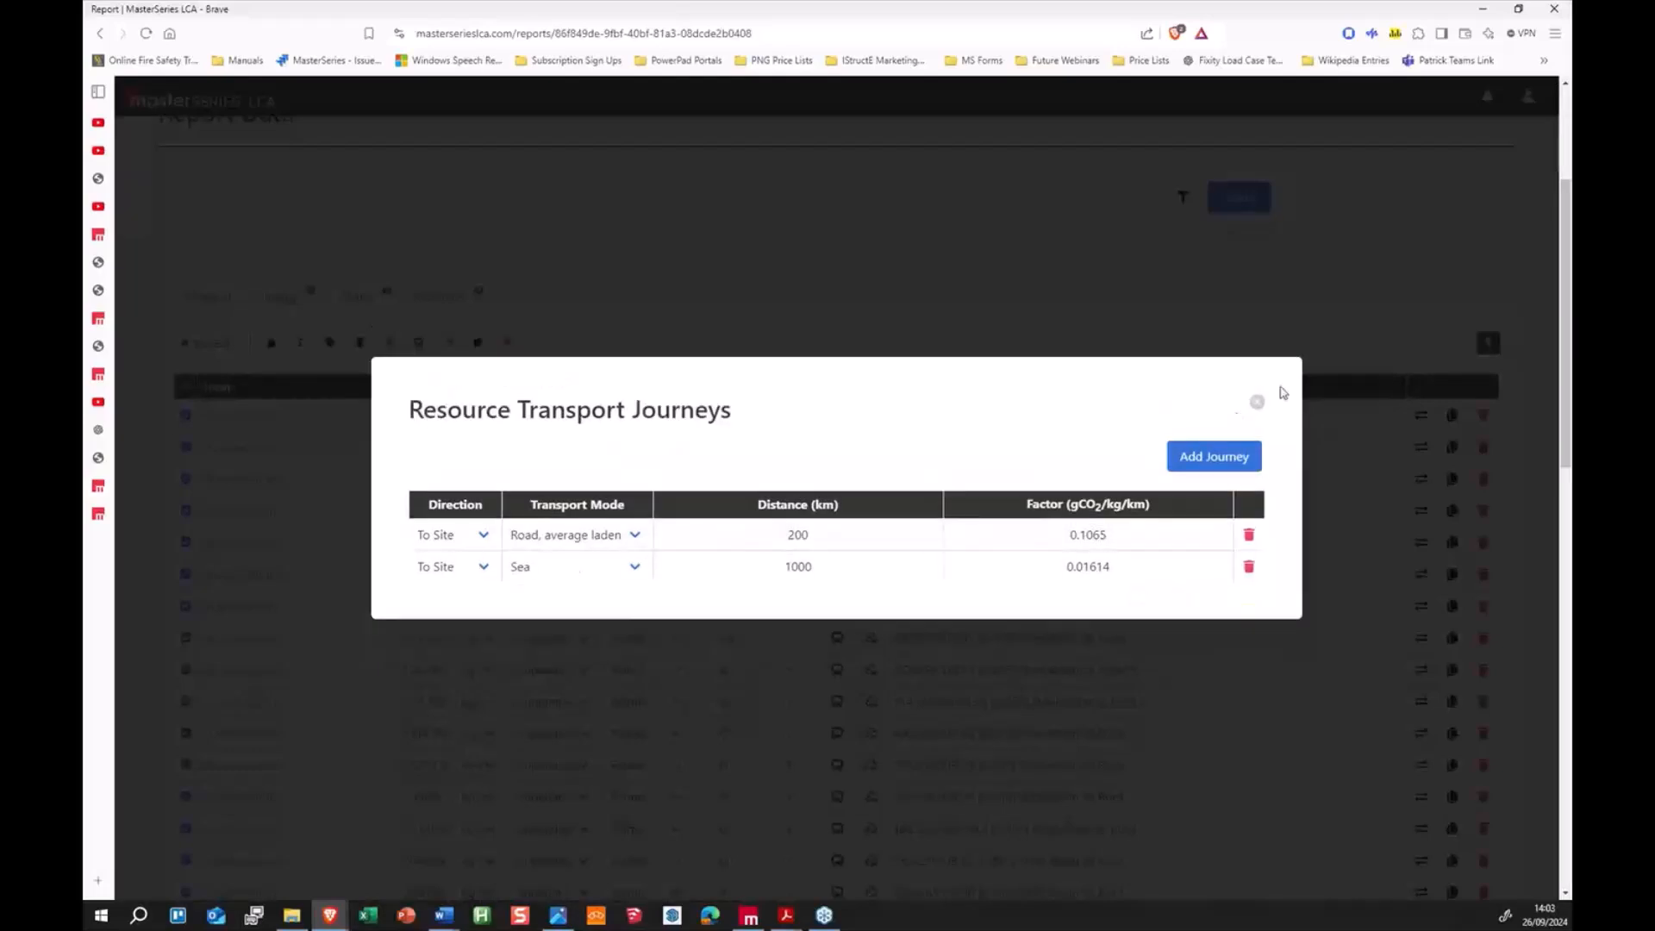
left_click(1255, 401)
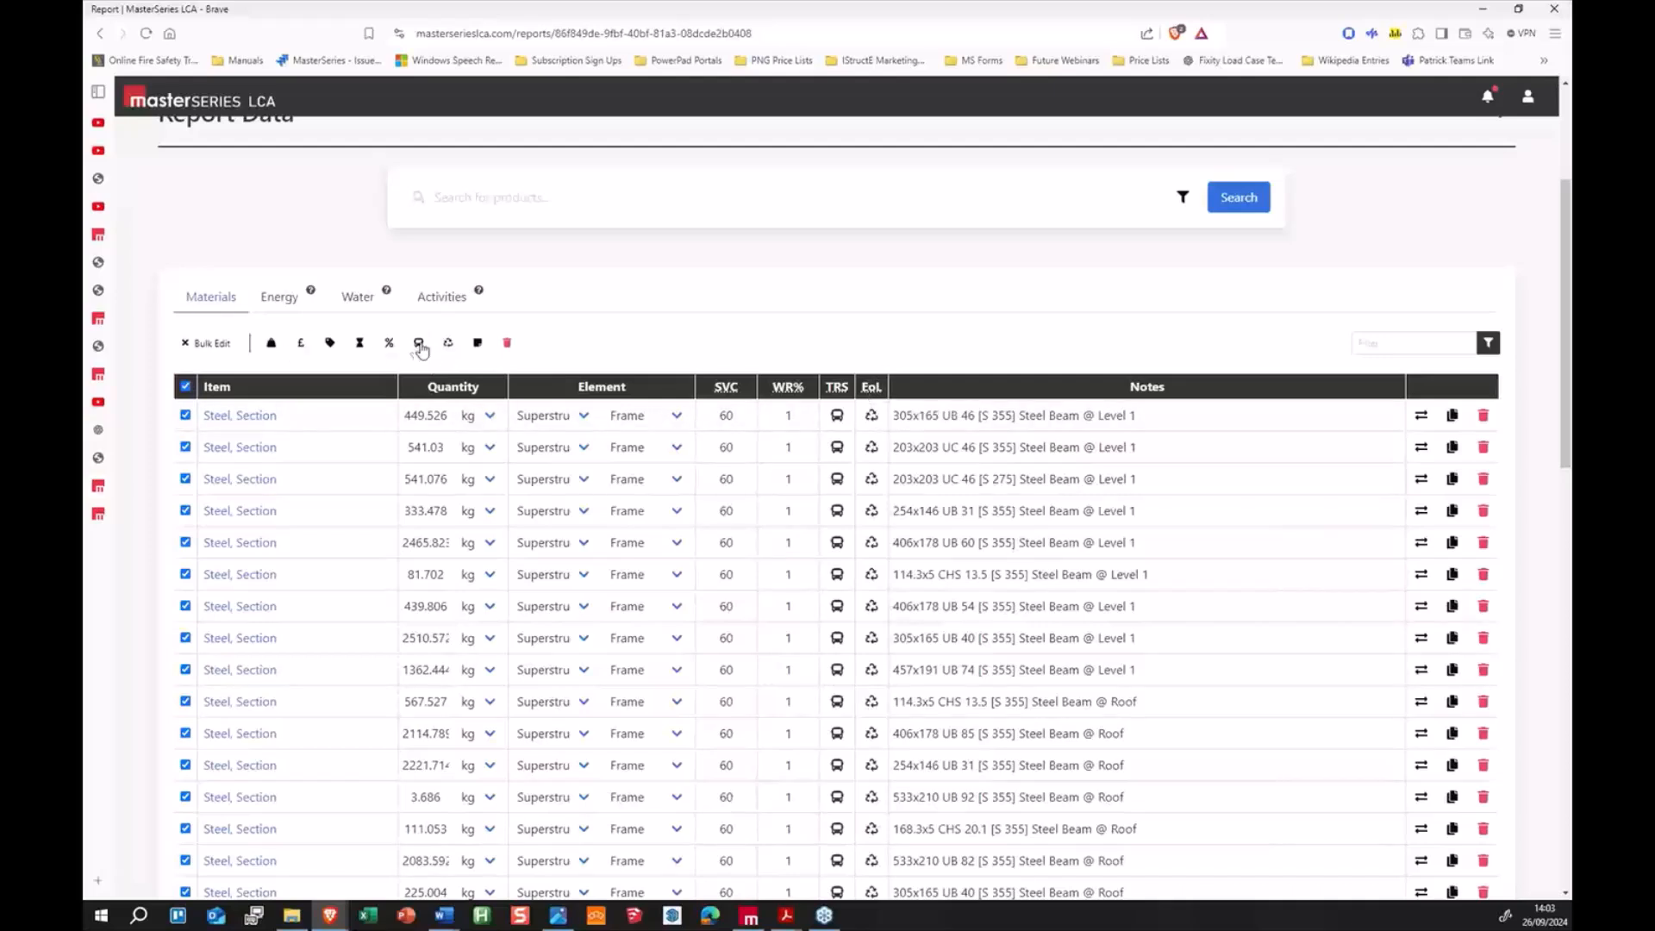
Step: Start a bulk edit of the end-of-life scenarios for the selected steel sections and set the reuse percentage to 10
left_click(448, 343)
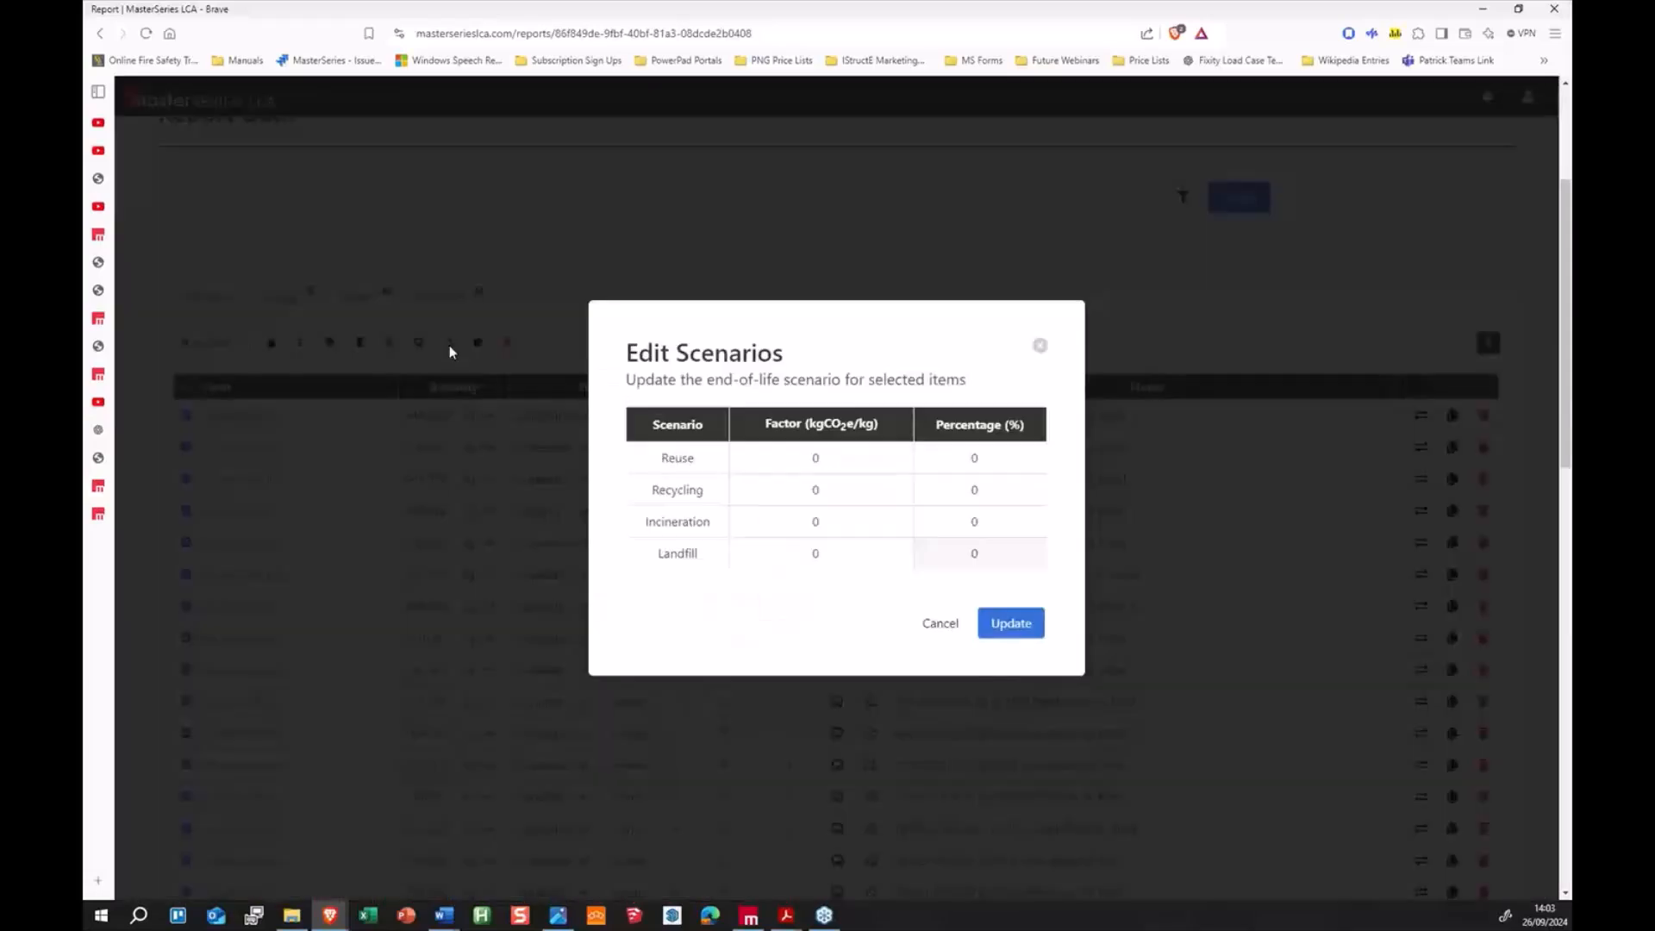
left_click(974, 457)
type("12")
type("0")
left_click(849, 460)
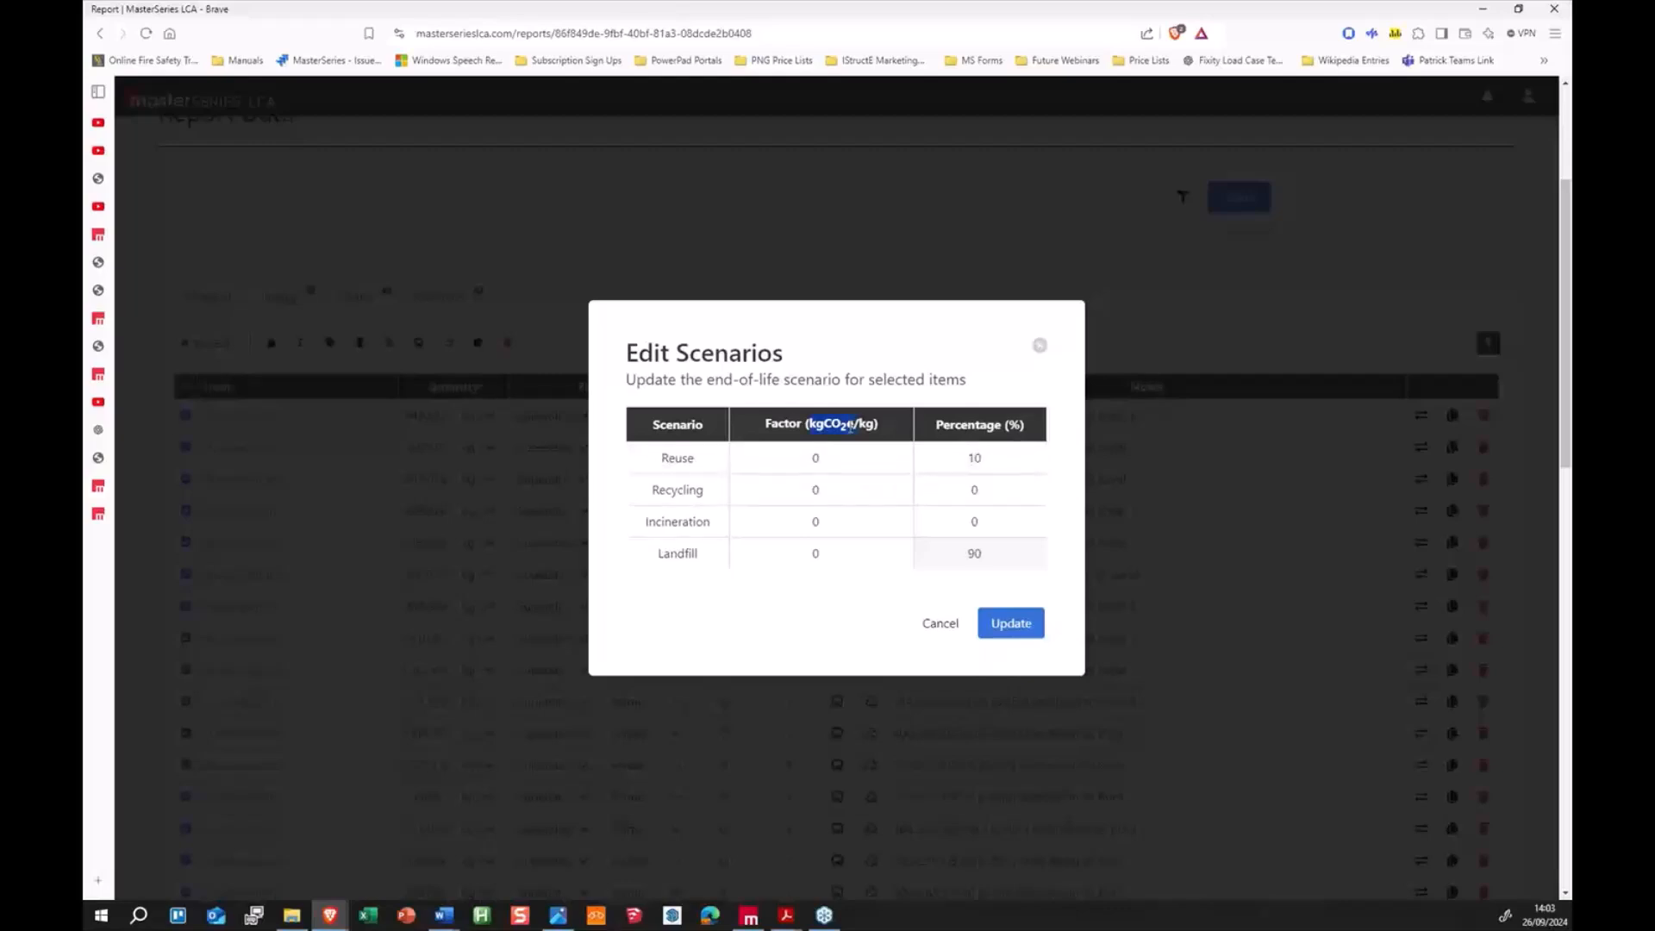
left_click(820, 465)
left_click(815, 495)
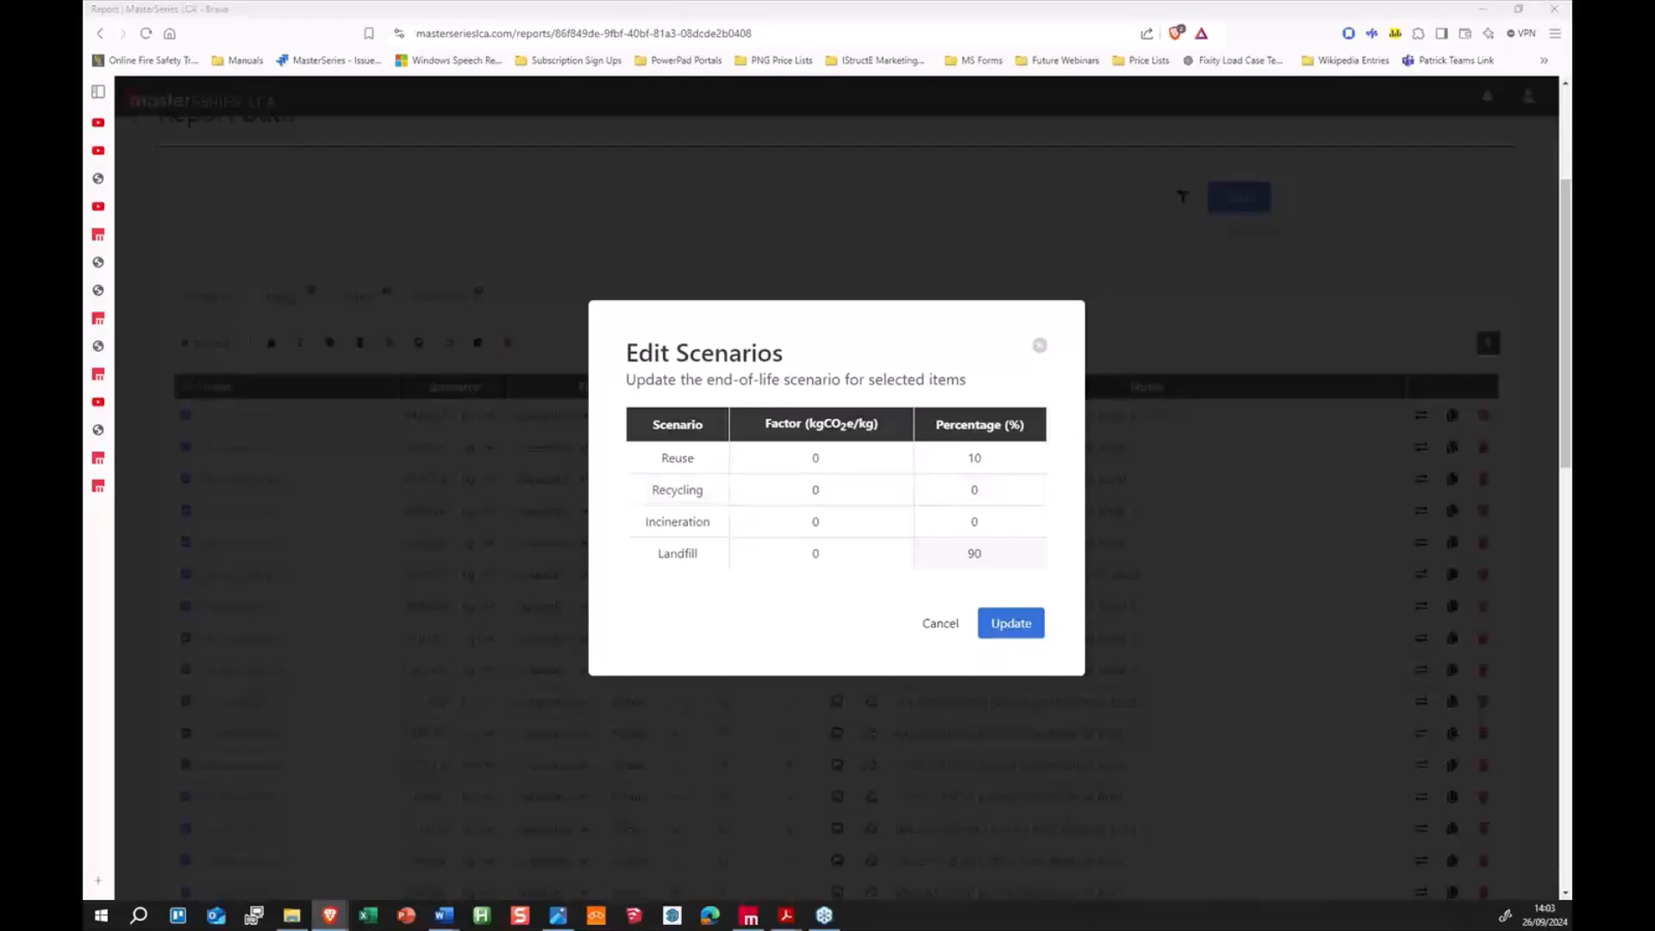
Step: Set the recycling scenario to a factor of -0.9 kgCO2e/kg and 85%
double_click(805, 489)
type("-0.9")
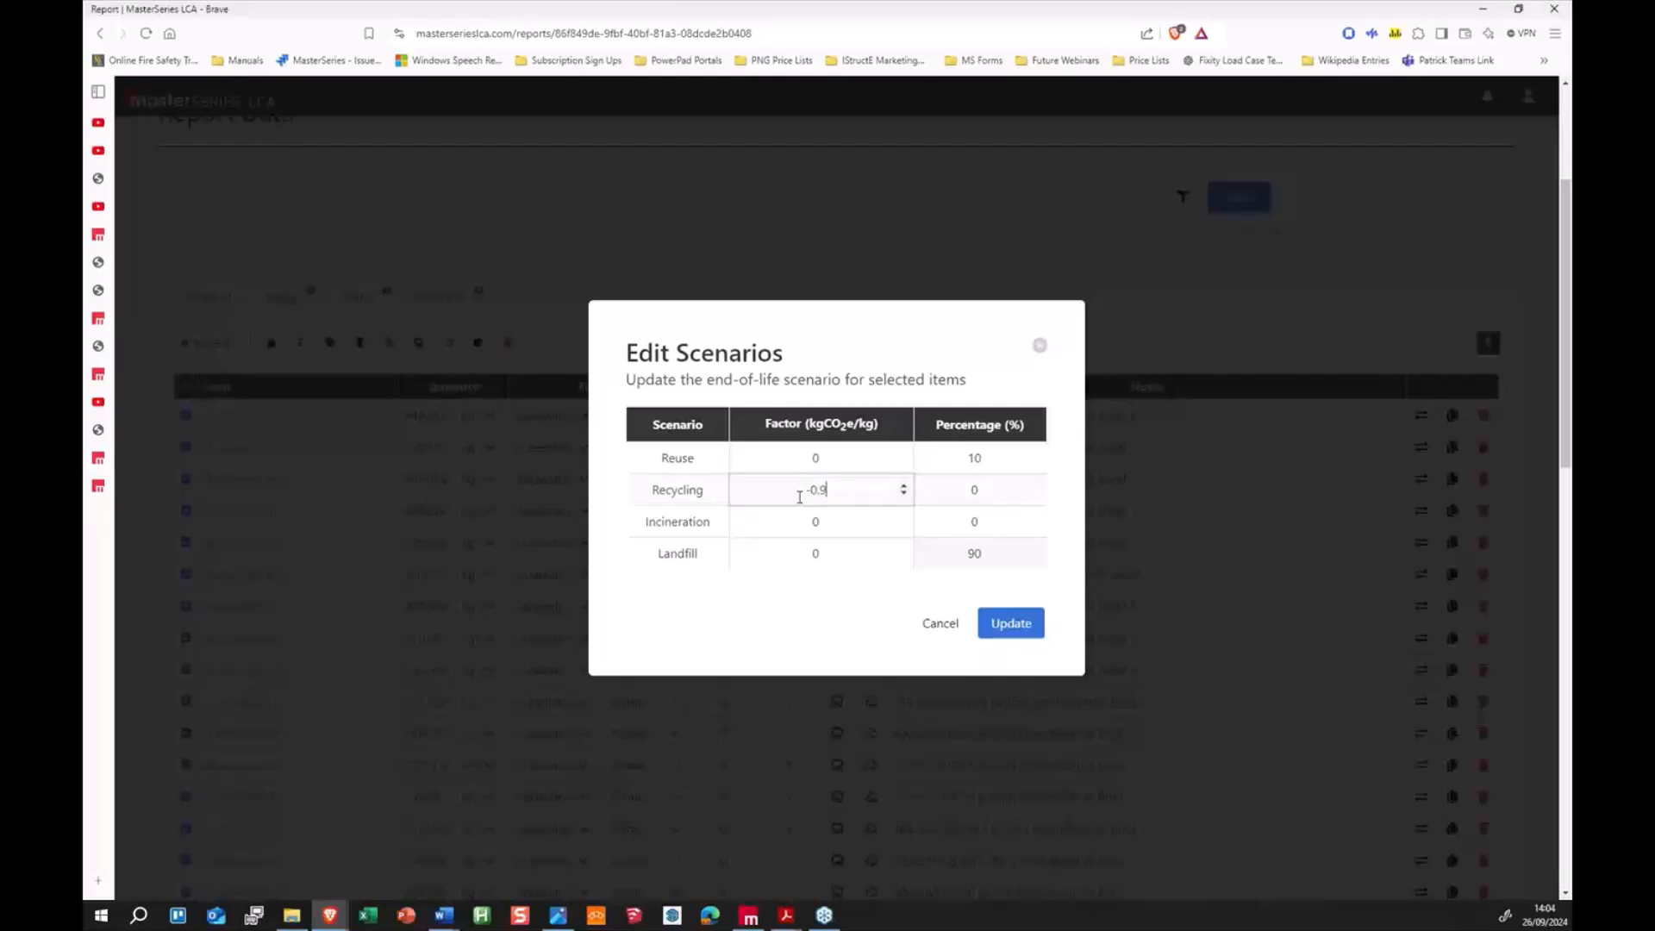
double_click(967, 490)
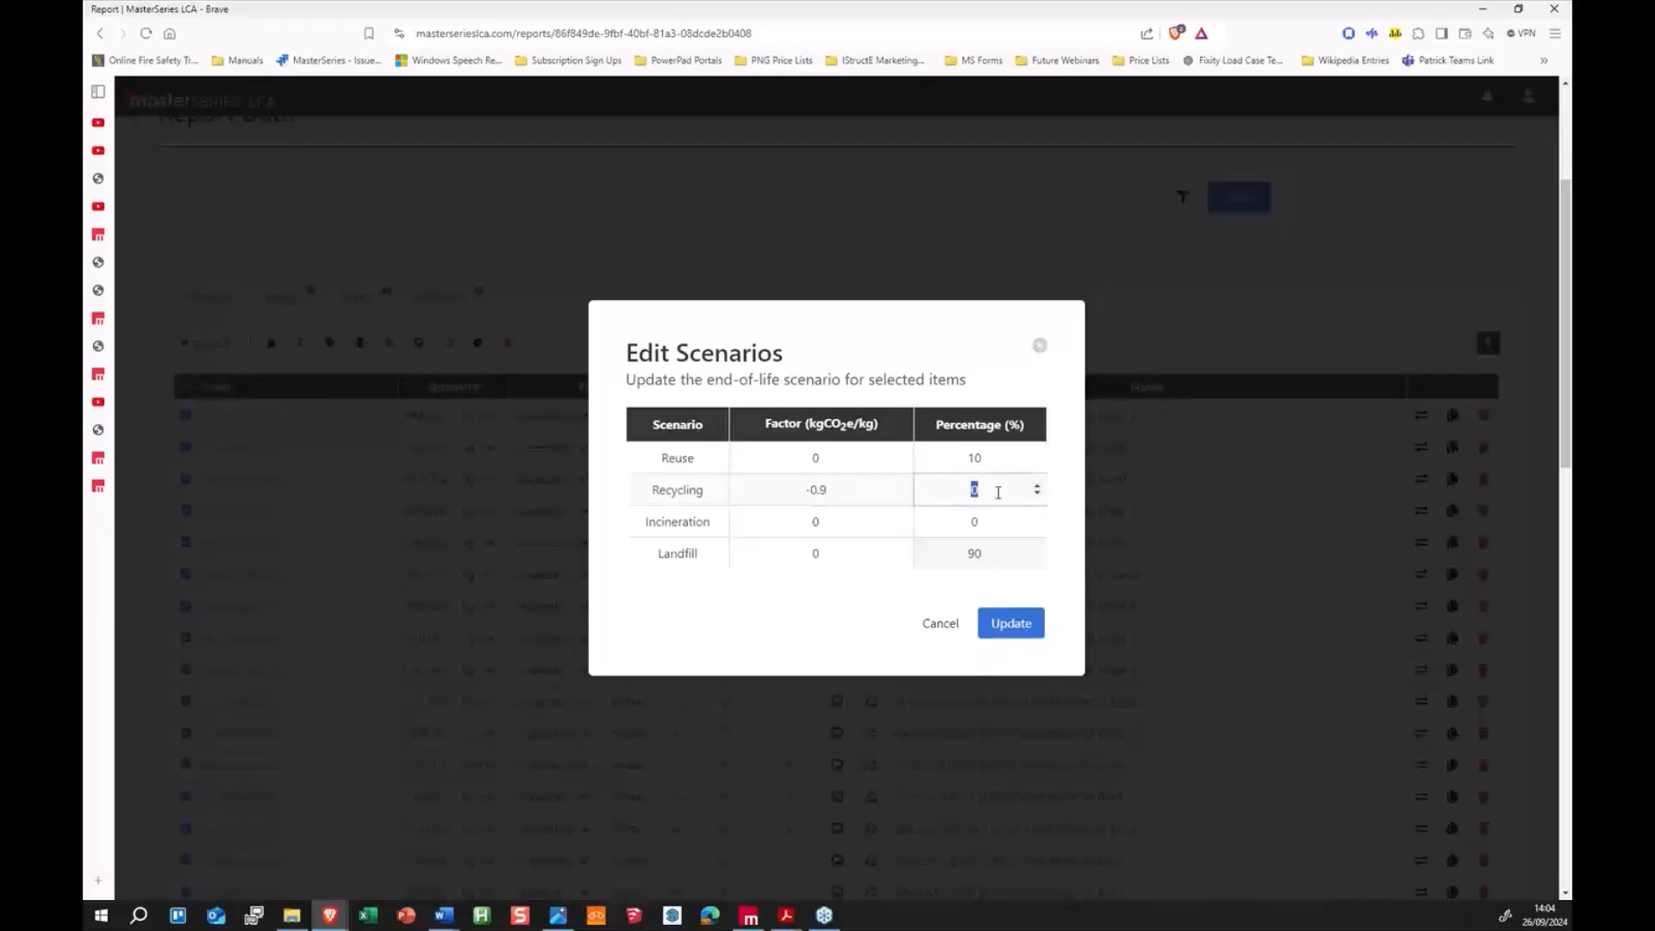
type("85")
Step: Set the incineration factor to 1.6 and the landfill factor to 0.25, and apply the end-of-life scenarios to the selected items
double_click(844, 533)
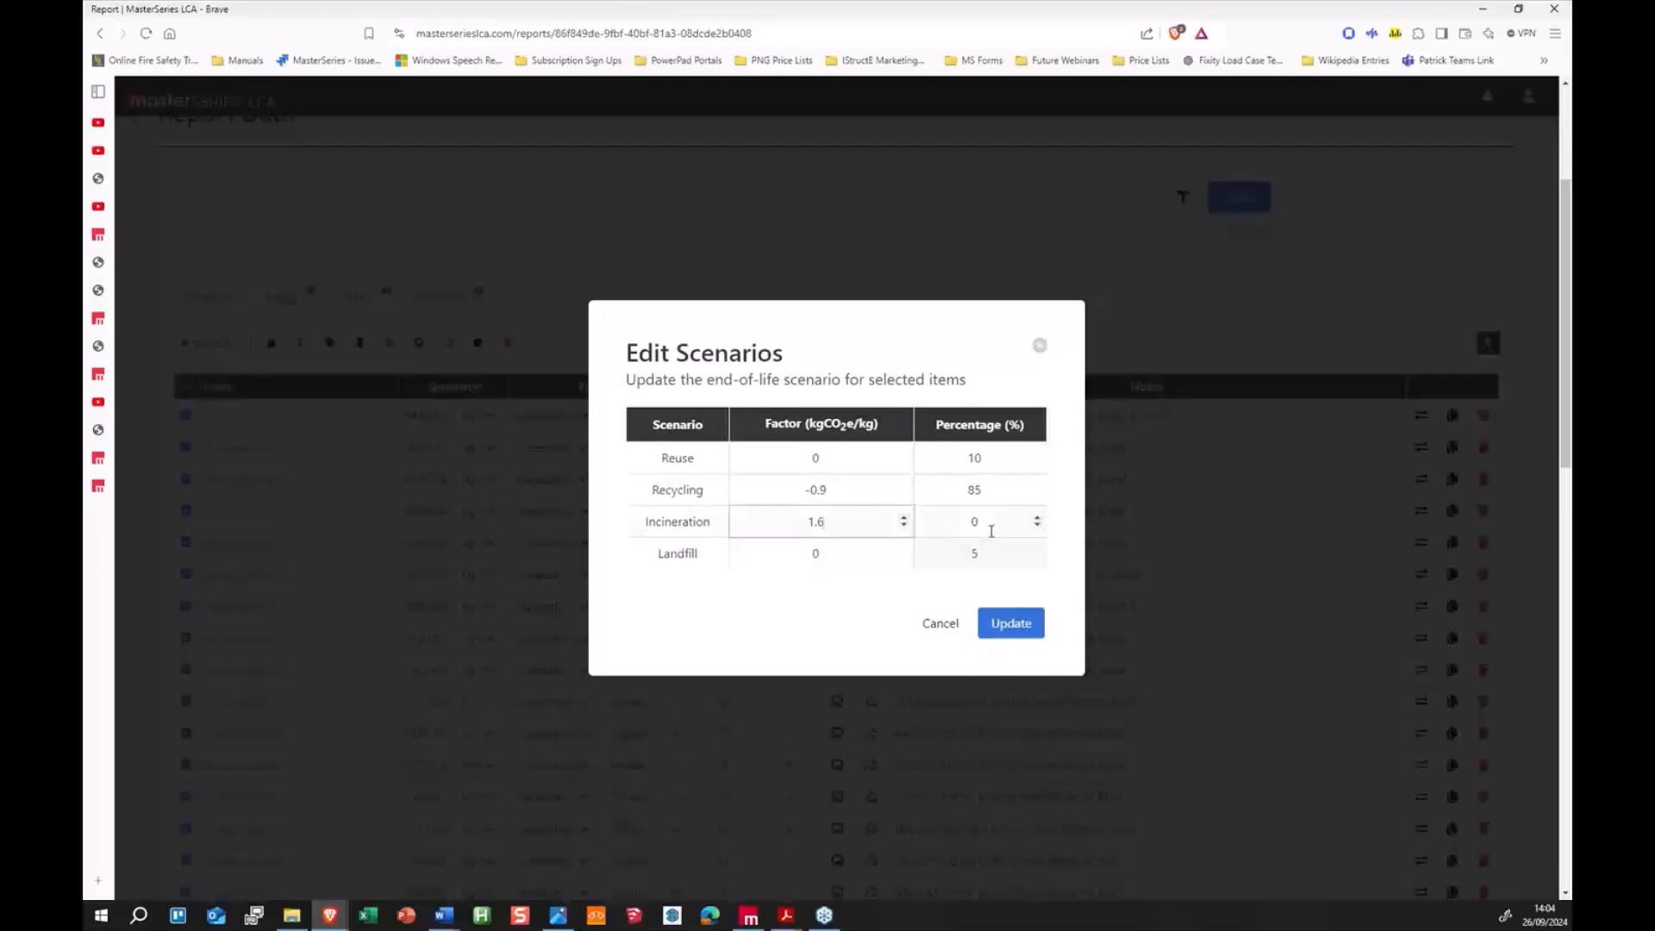
double_click(789, 558)
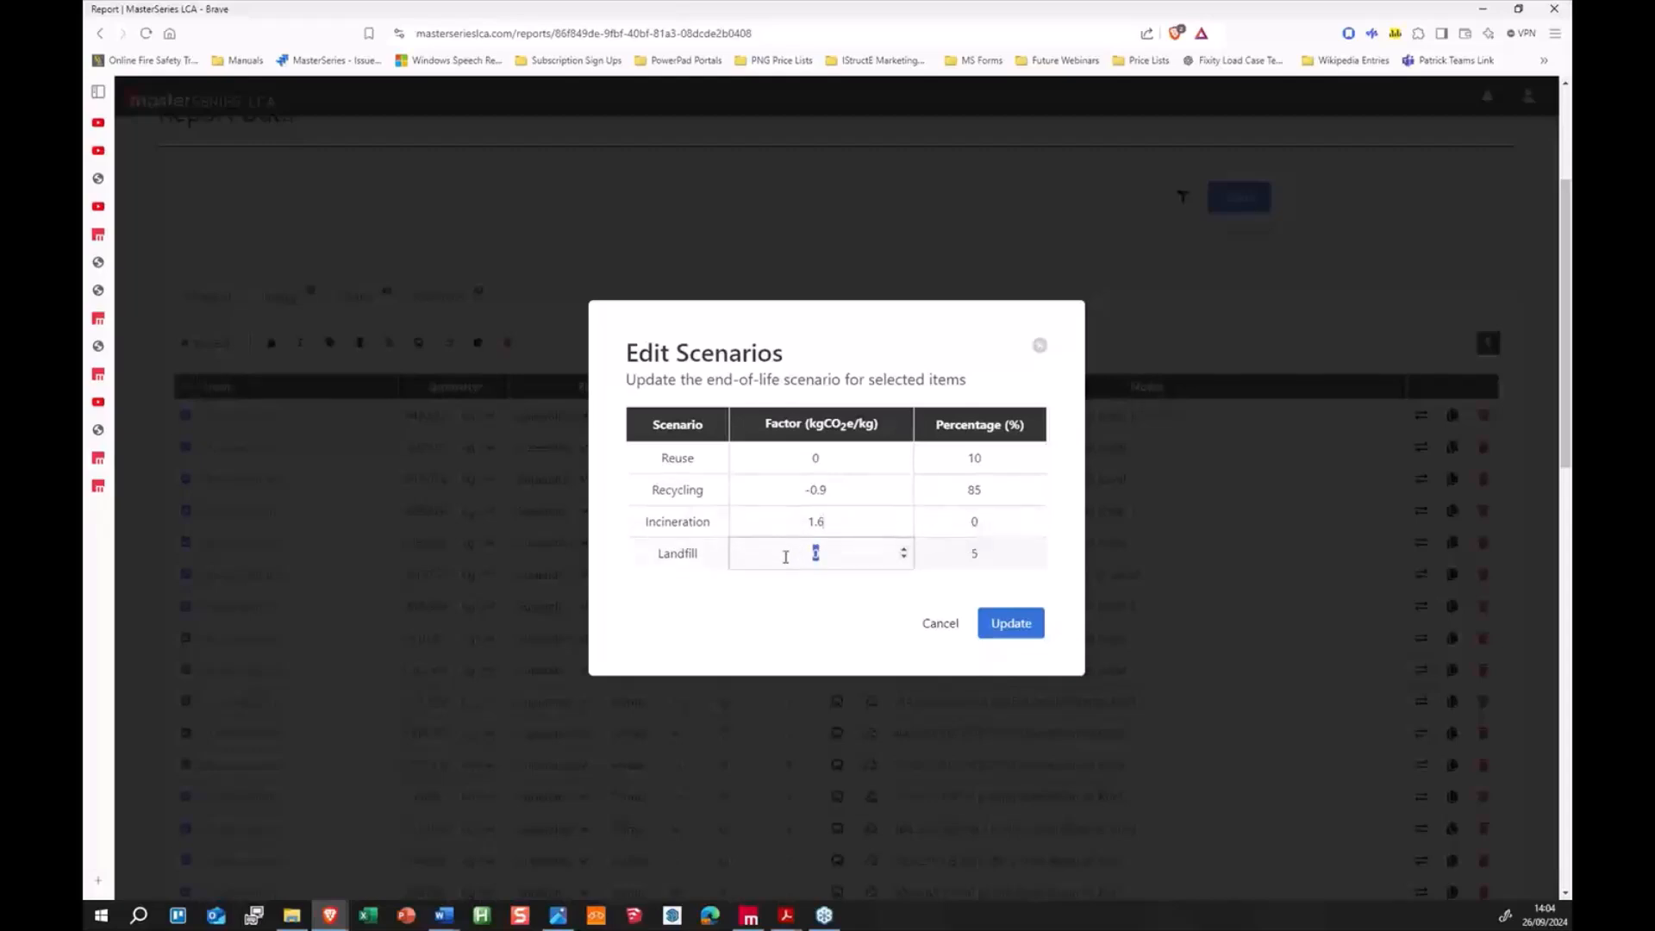
type("0.25")
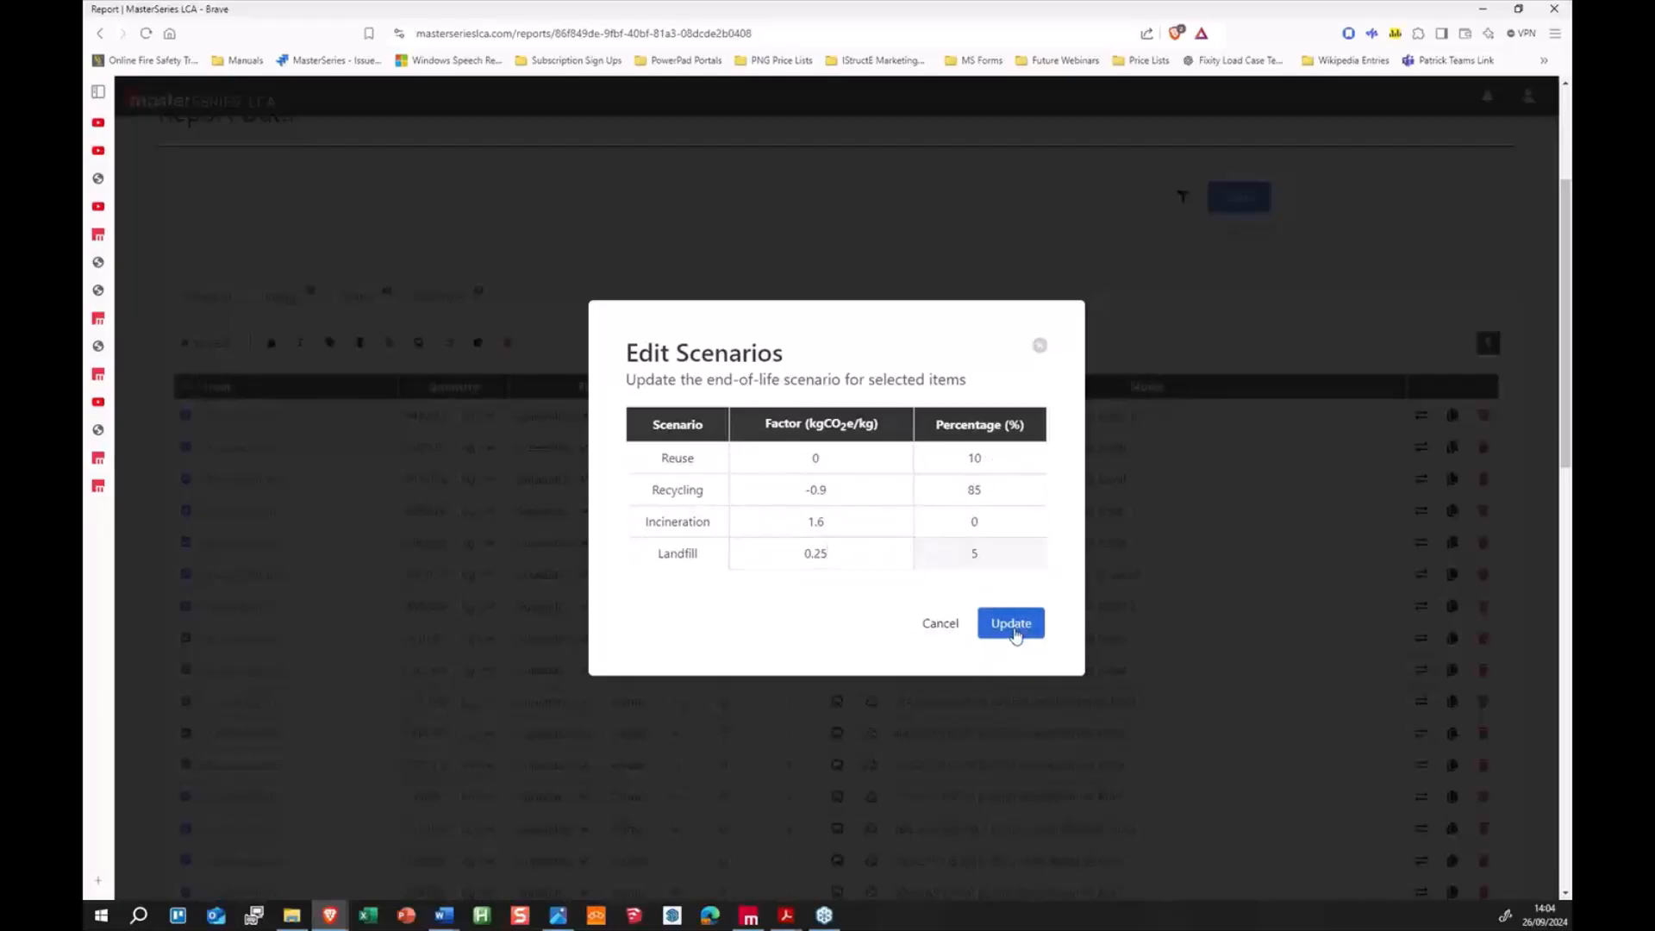
left_click(1014, 632)
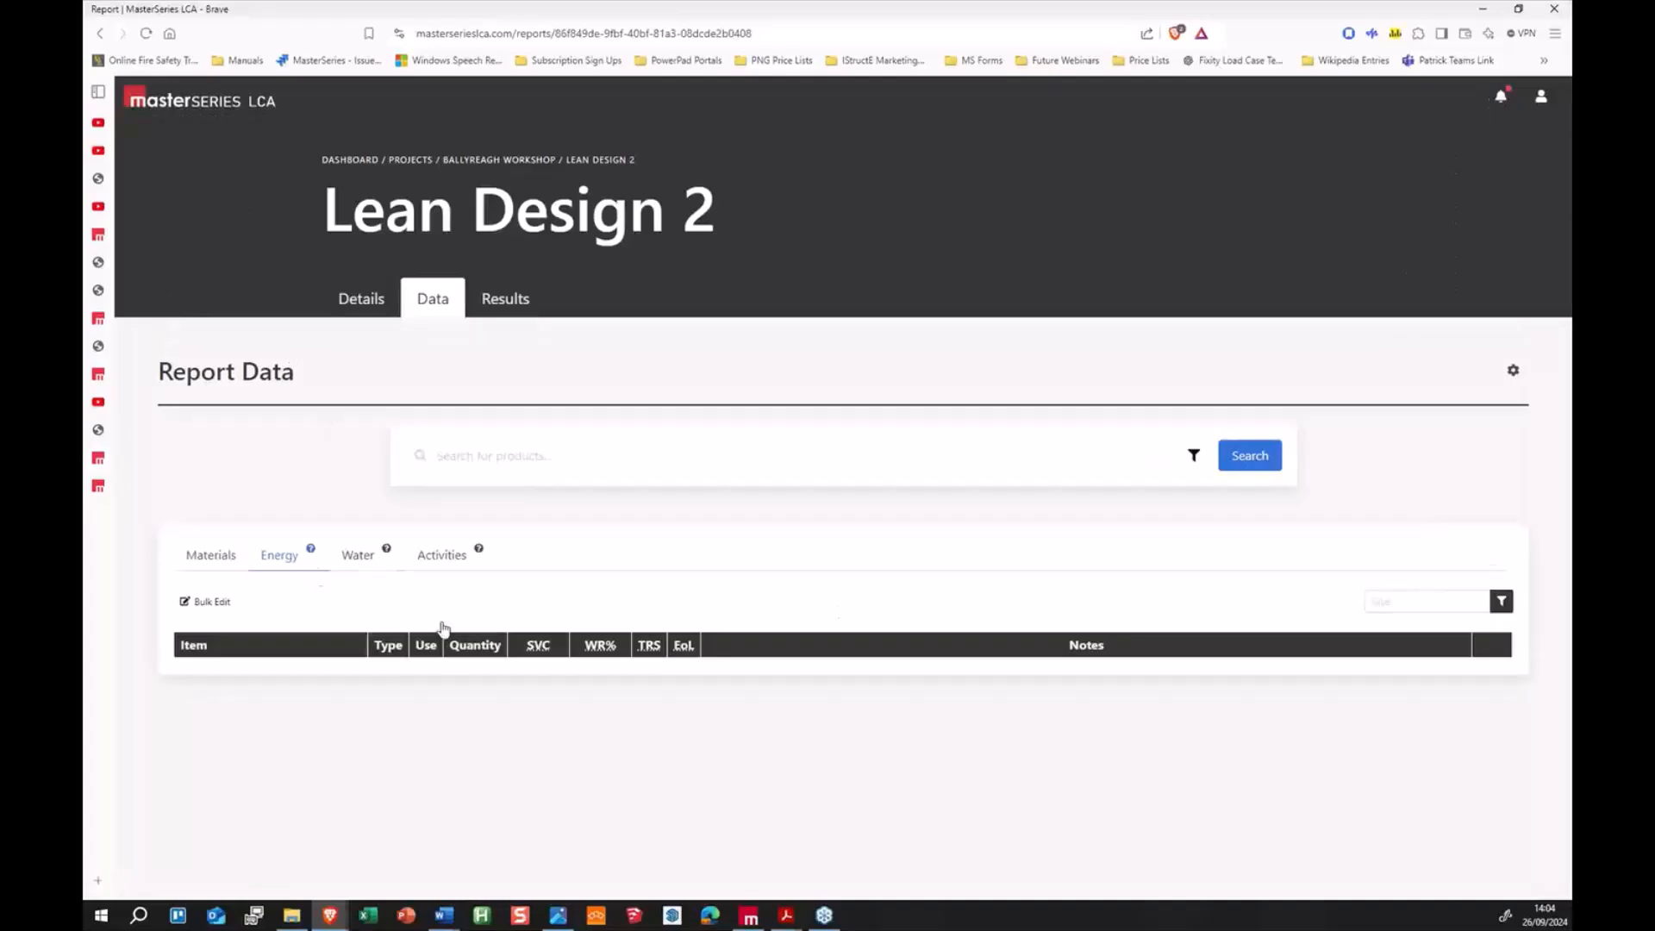
Step: Return to the materials list and review the Lean Design 2 results, from project info through the GWP graphs to the product references
left_click(215, 557)
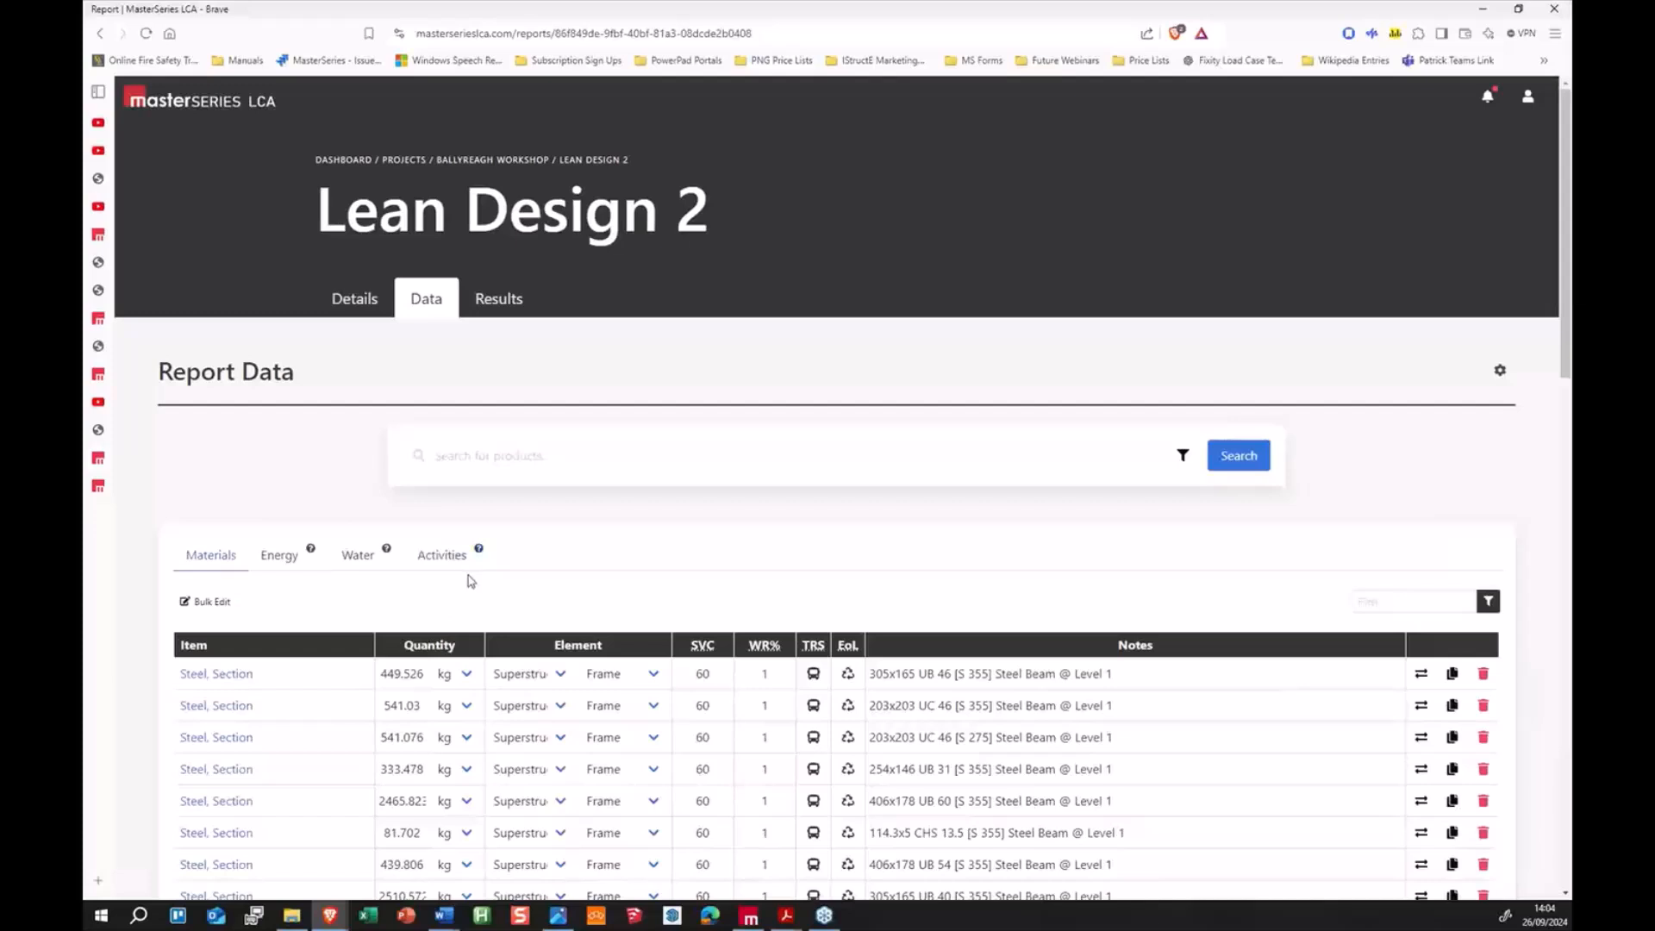
scroll(507, 345, "down", 1)
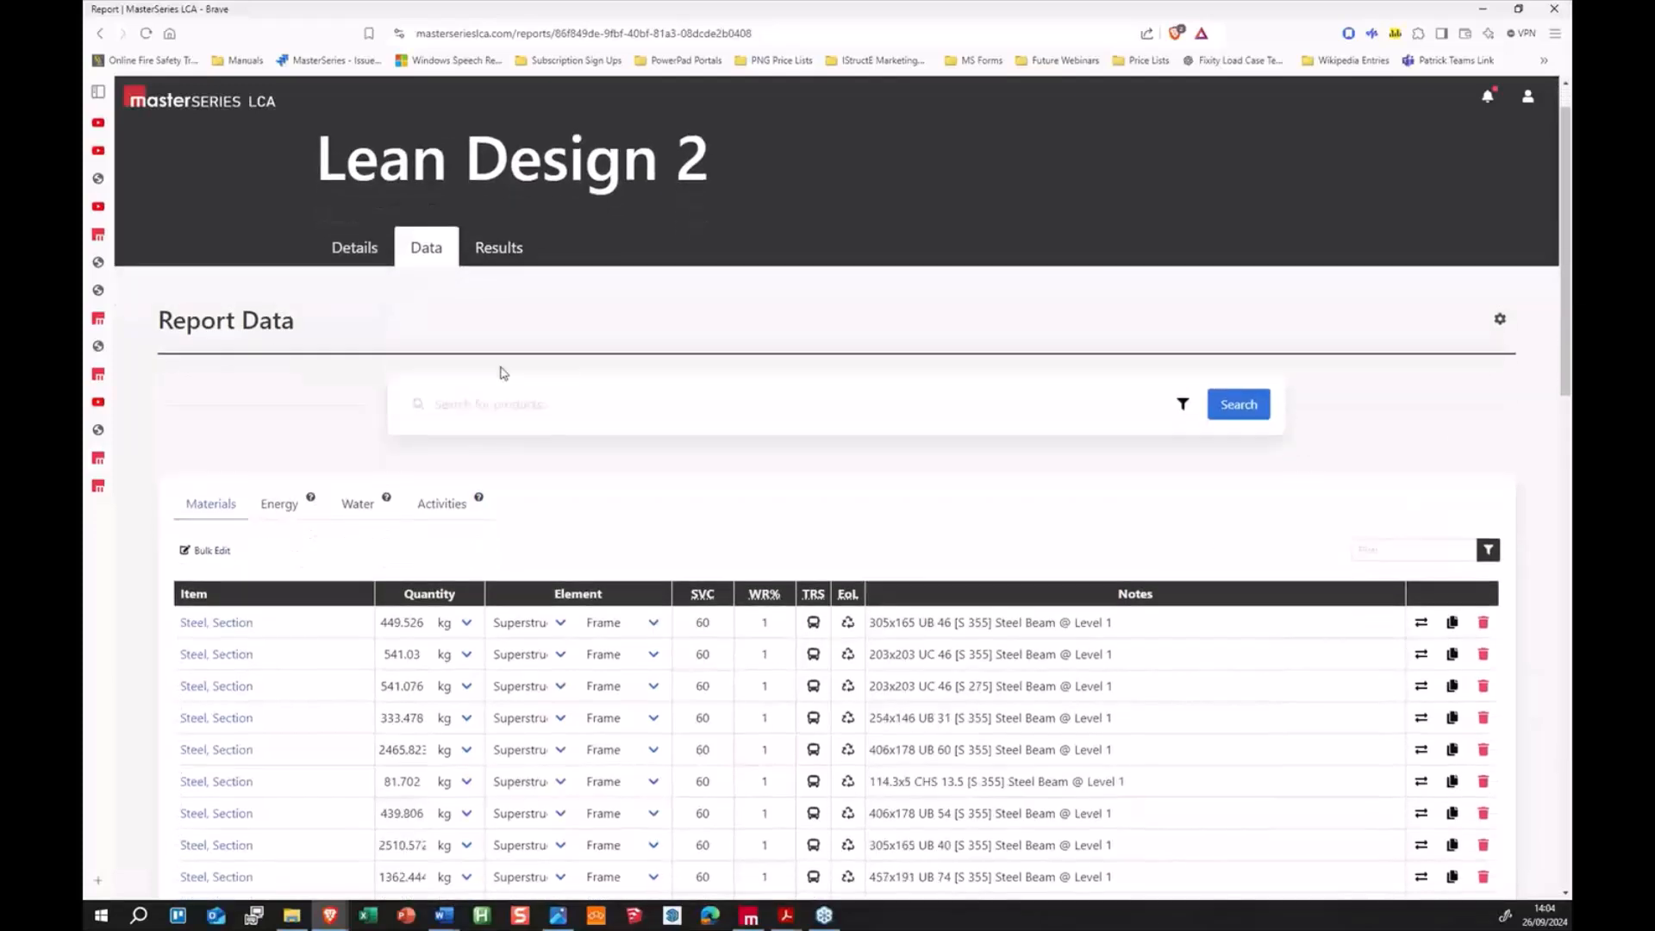
left_click(495, 255)
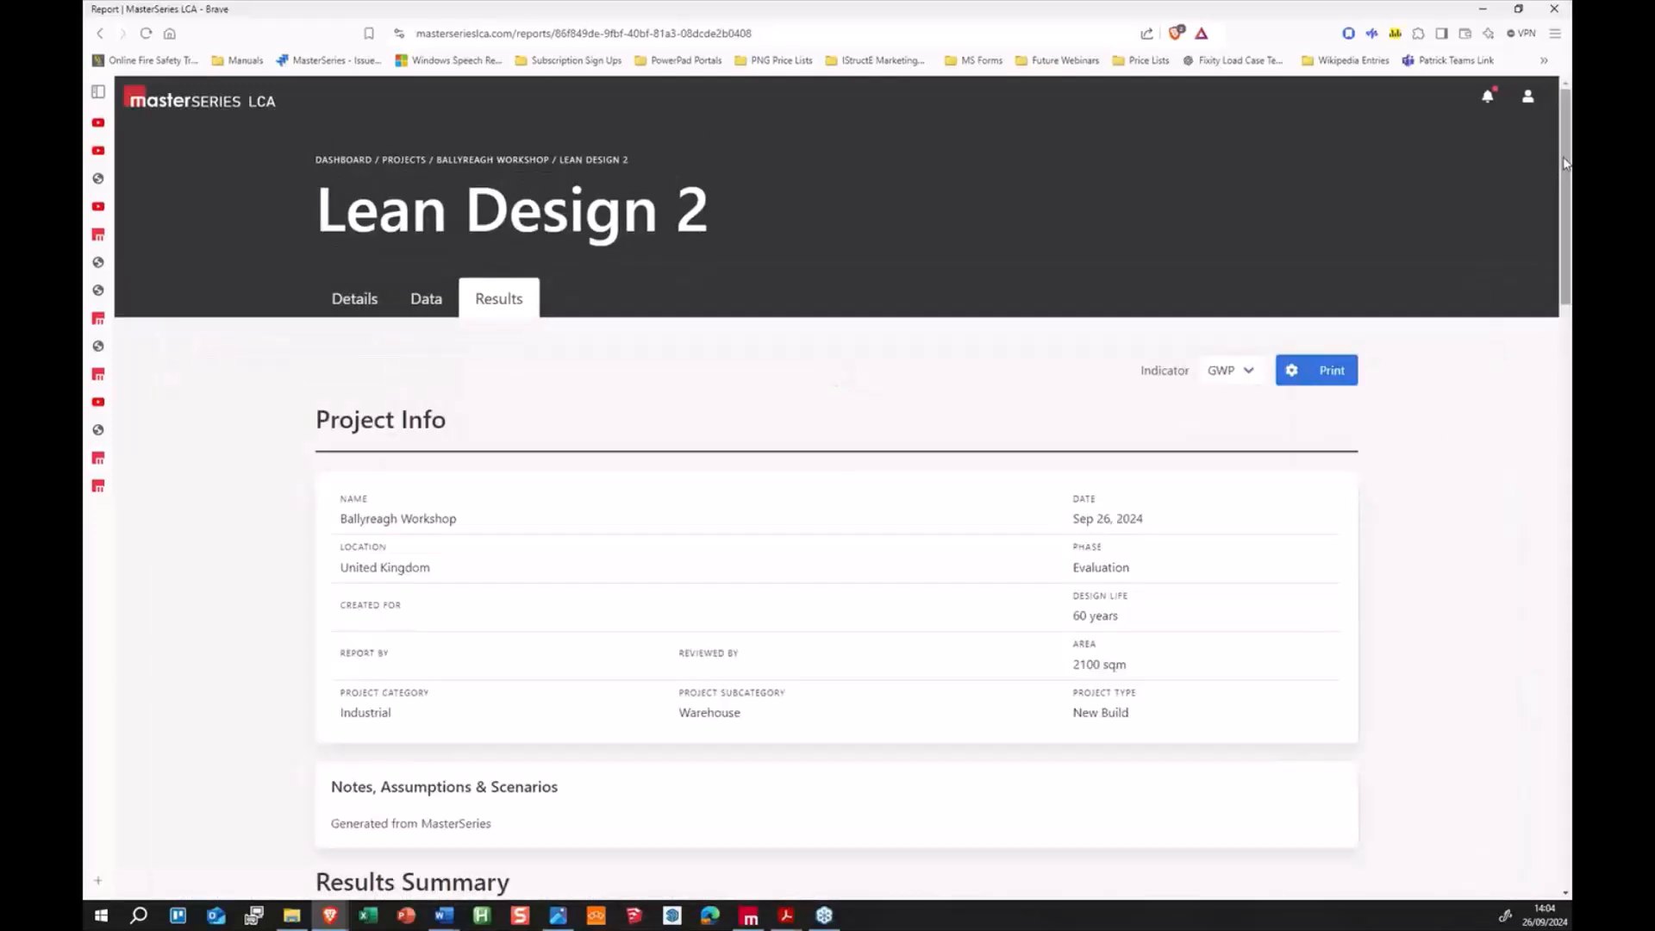
scroll(1544, 480, "down", 15)
scroll(1512, 664, "down", 8)
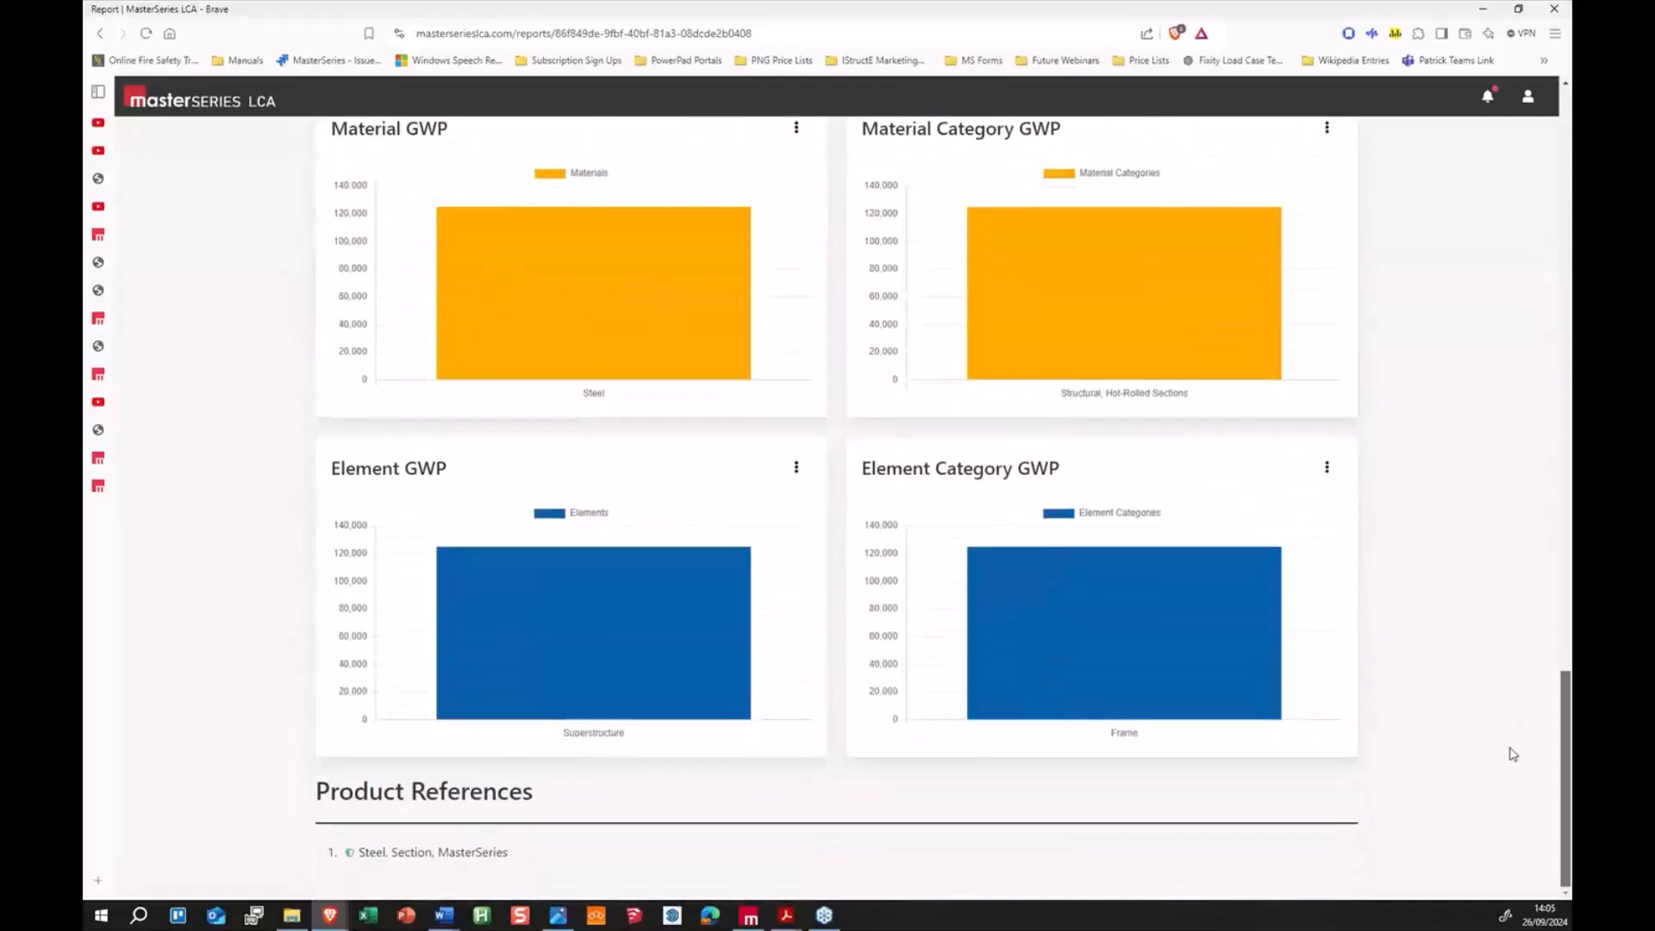
scroll(1515, 603, "up", 16)
left_click_drag(1564, 379, 1558, 180)
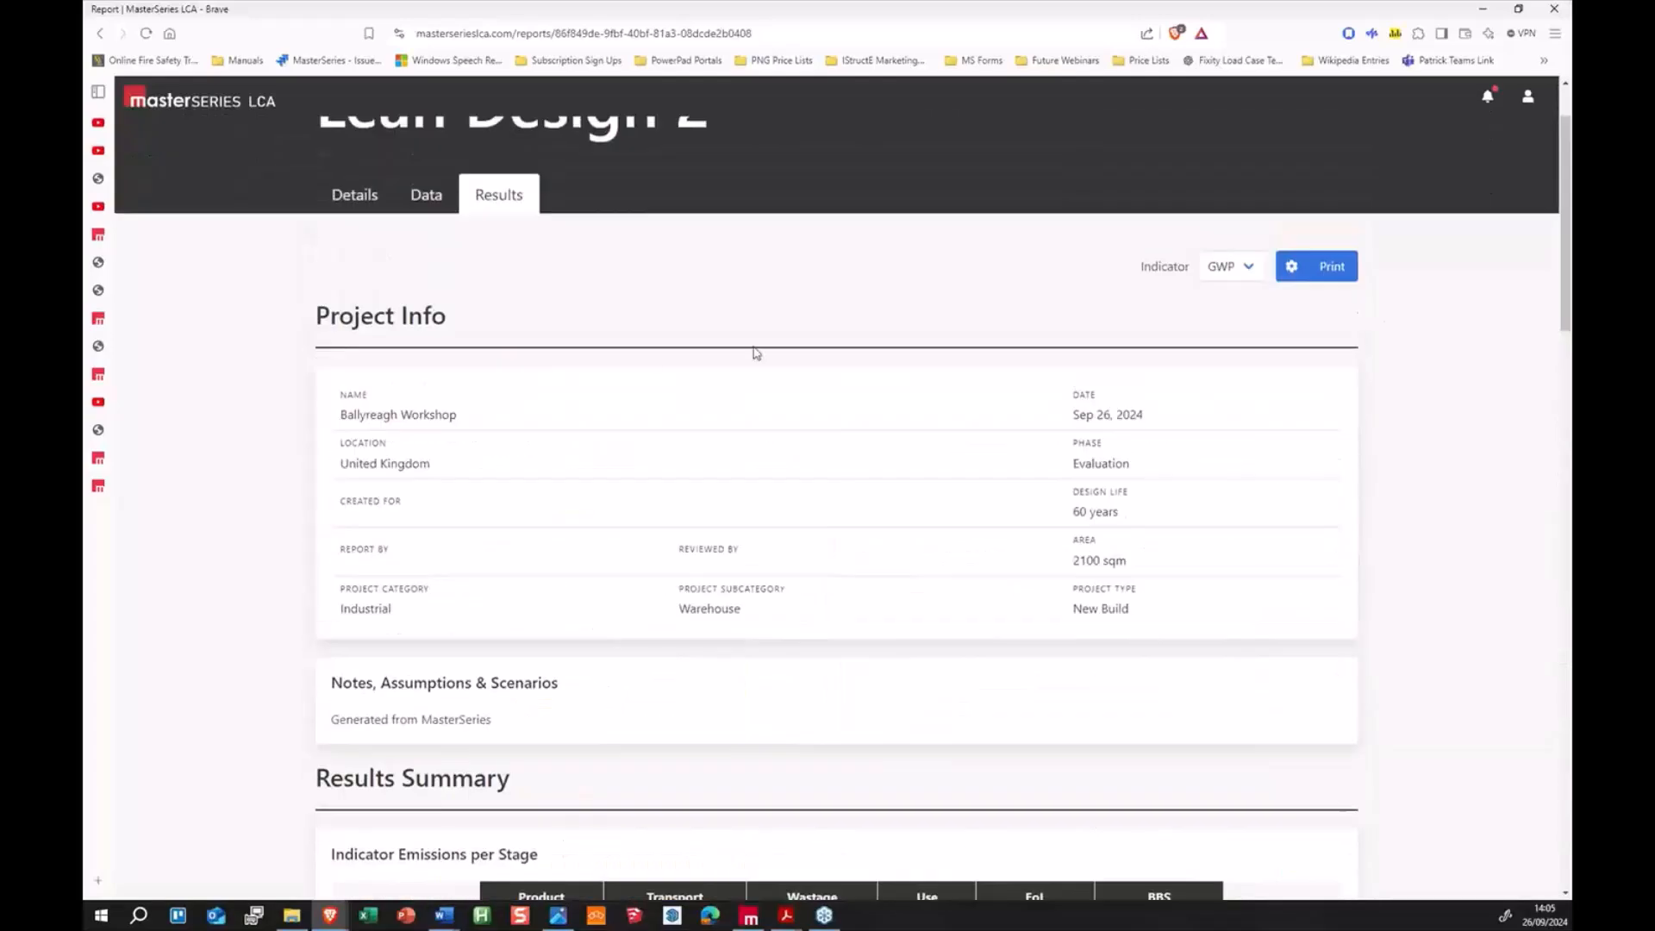
scroll(725, 384, "up", 2)
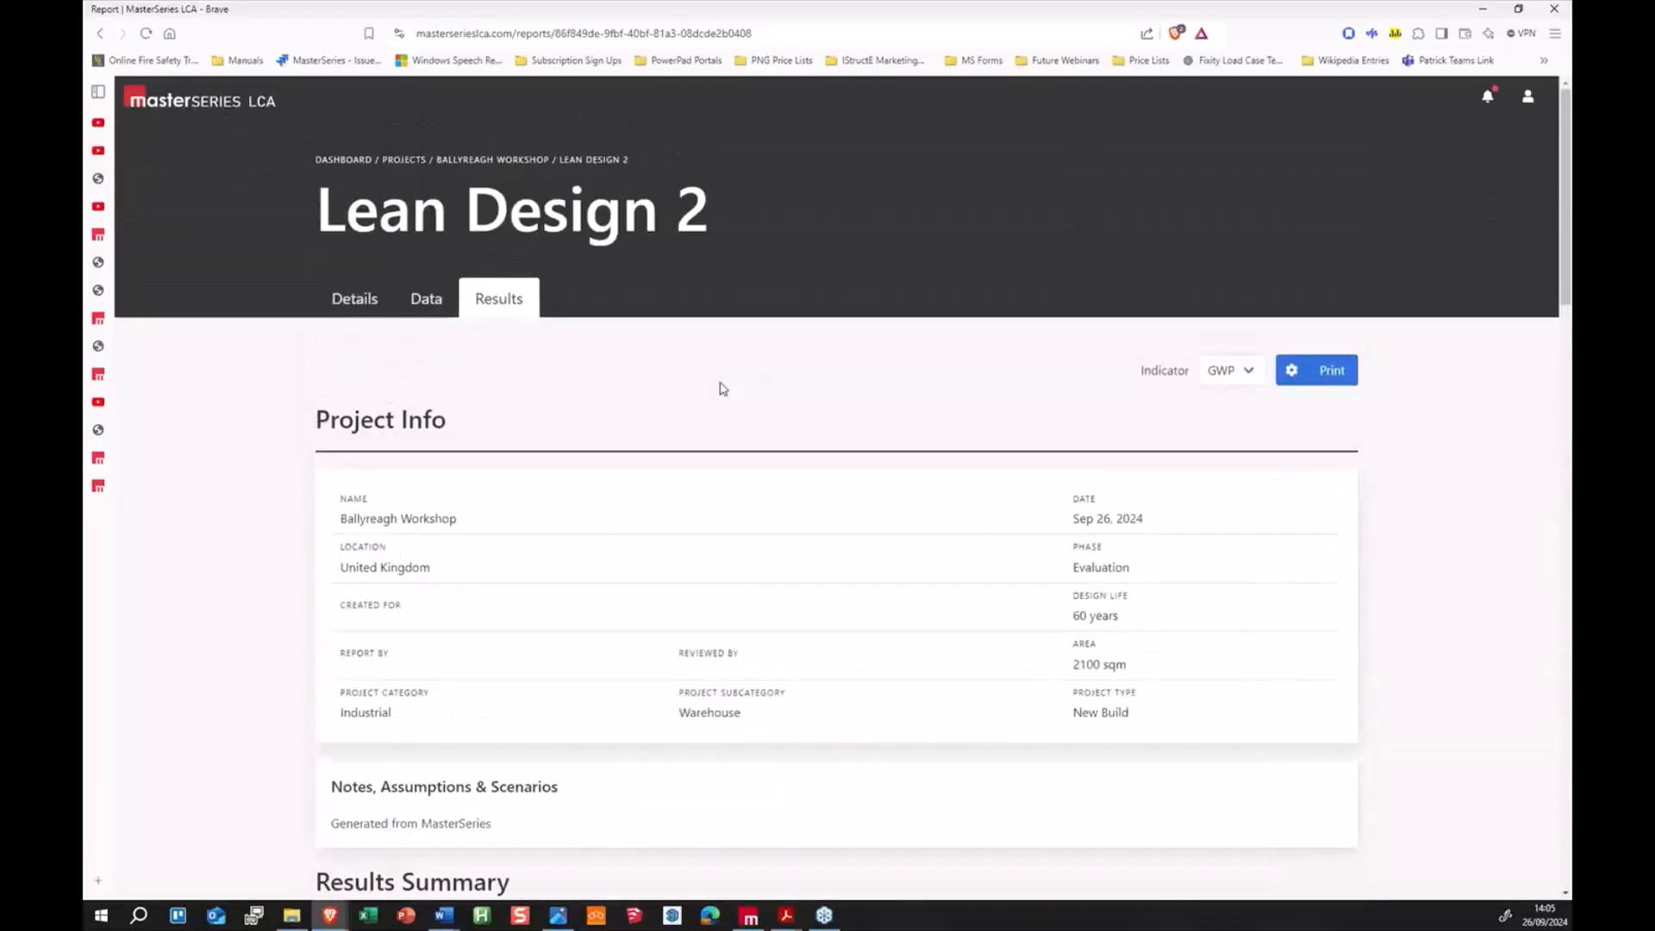
Step: Create a comparison of the Lean Design 2 and Design 1 - Original Design reports in the Ballyreagh Workshop project
left_click(494, 161)
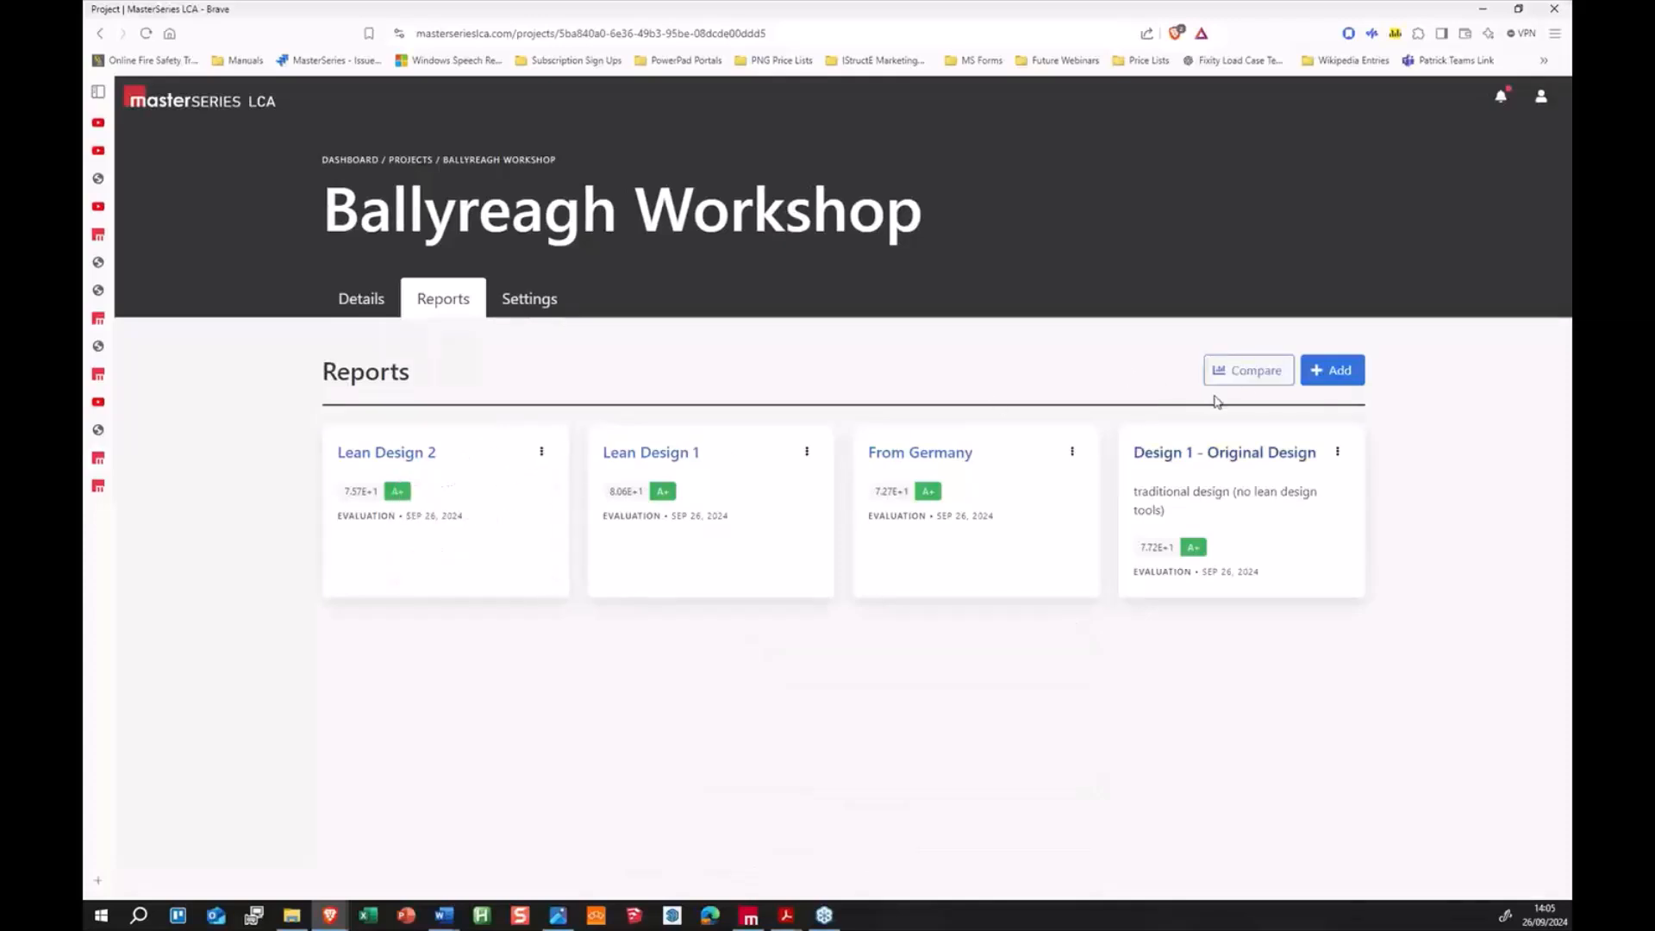
left_click(1249, 372)
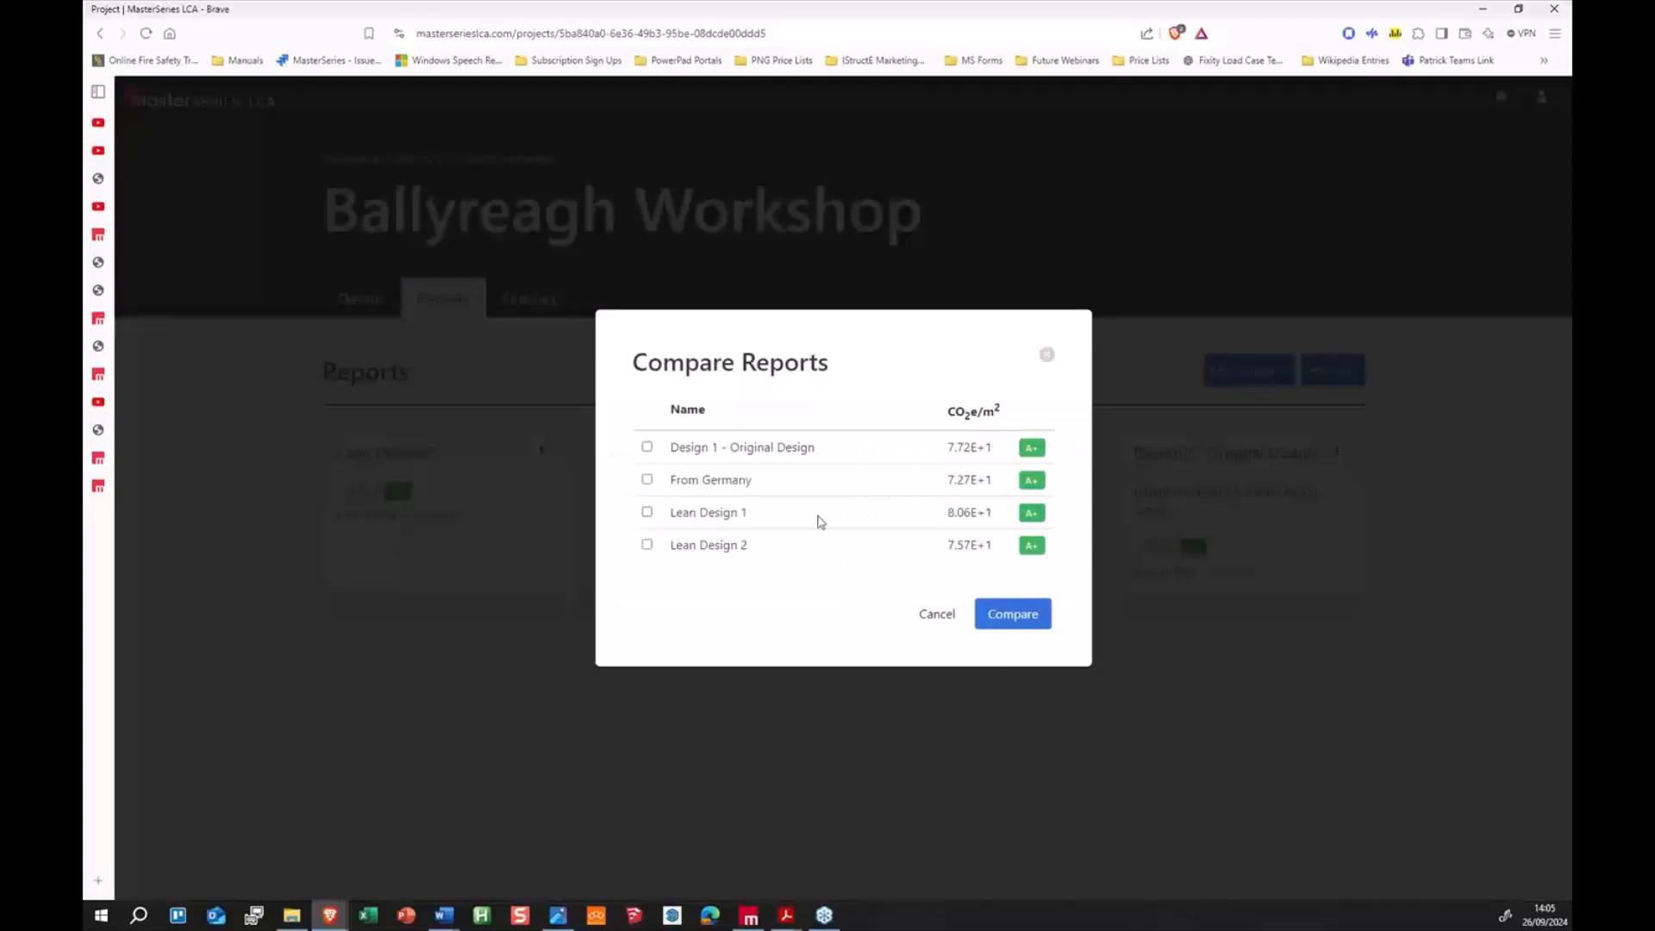
left_click(646, 545)
left_click(647, 448)
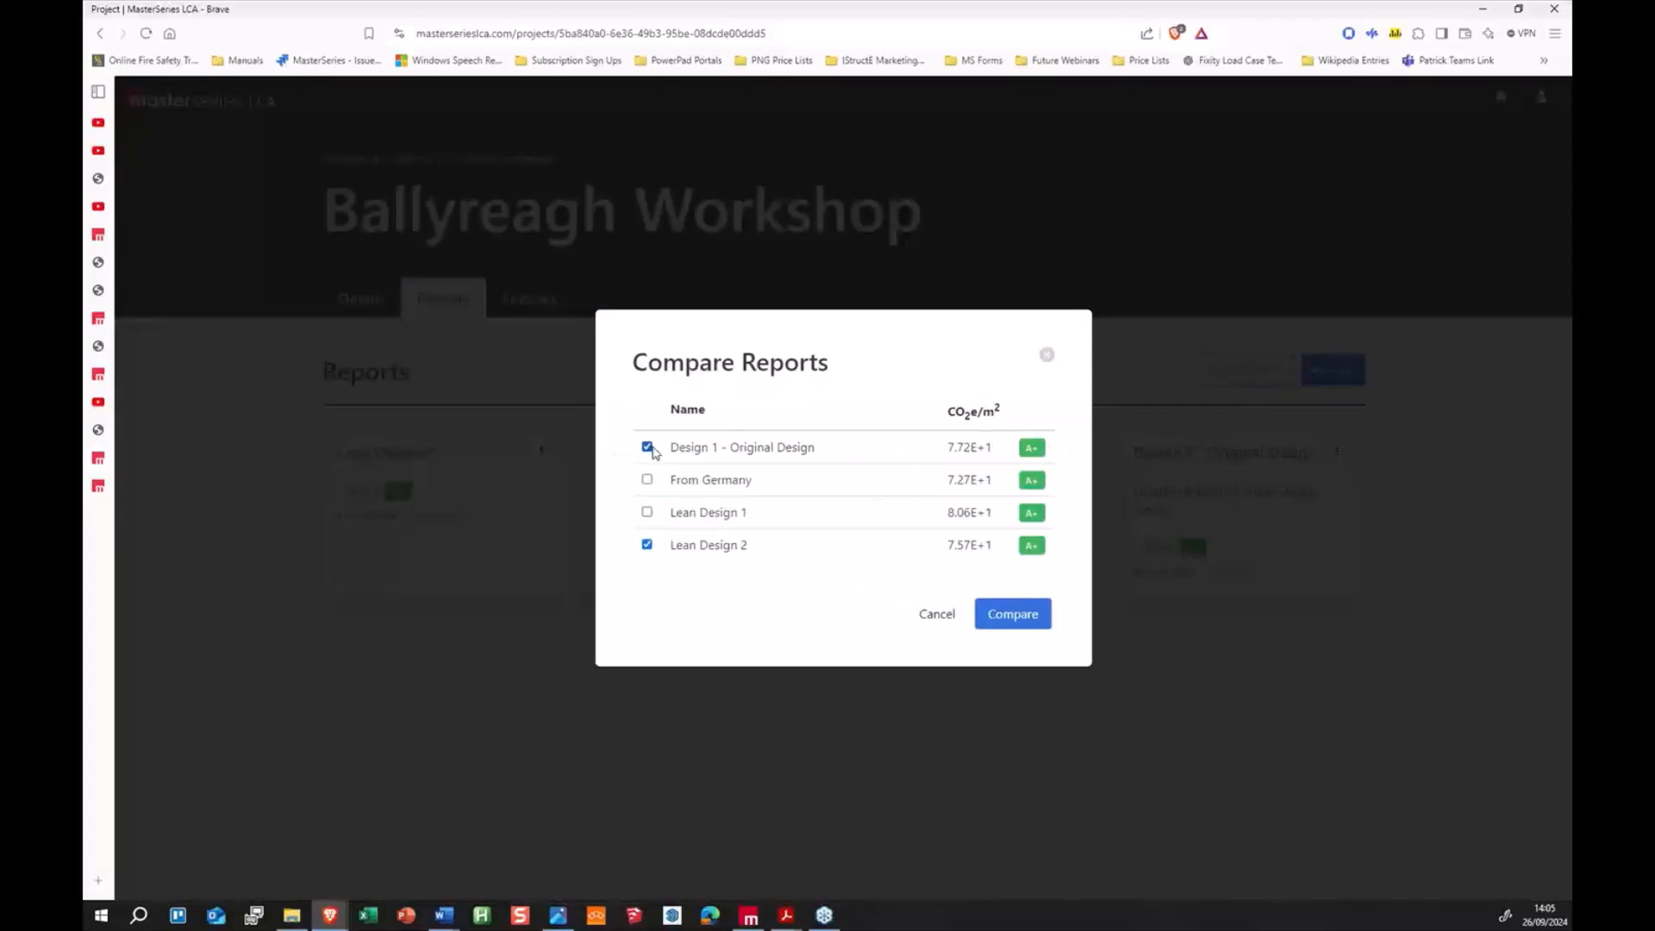
left_click(1030, 617)
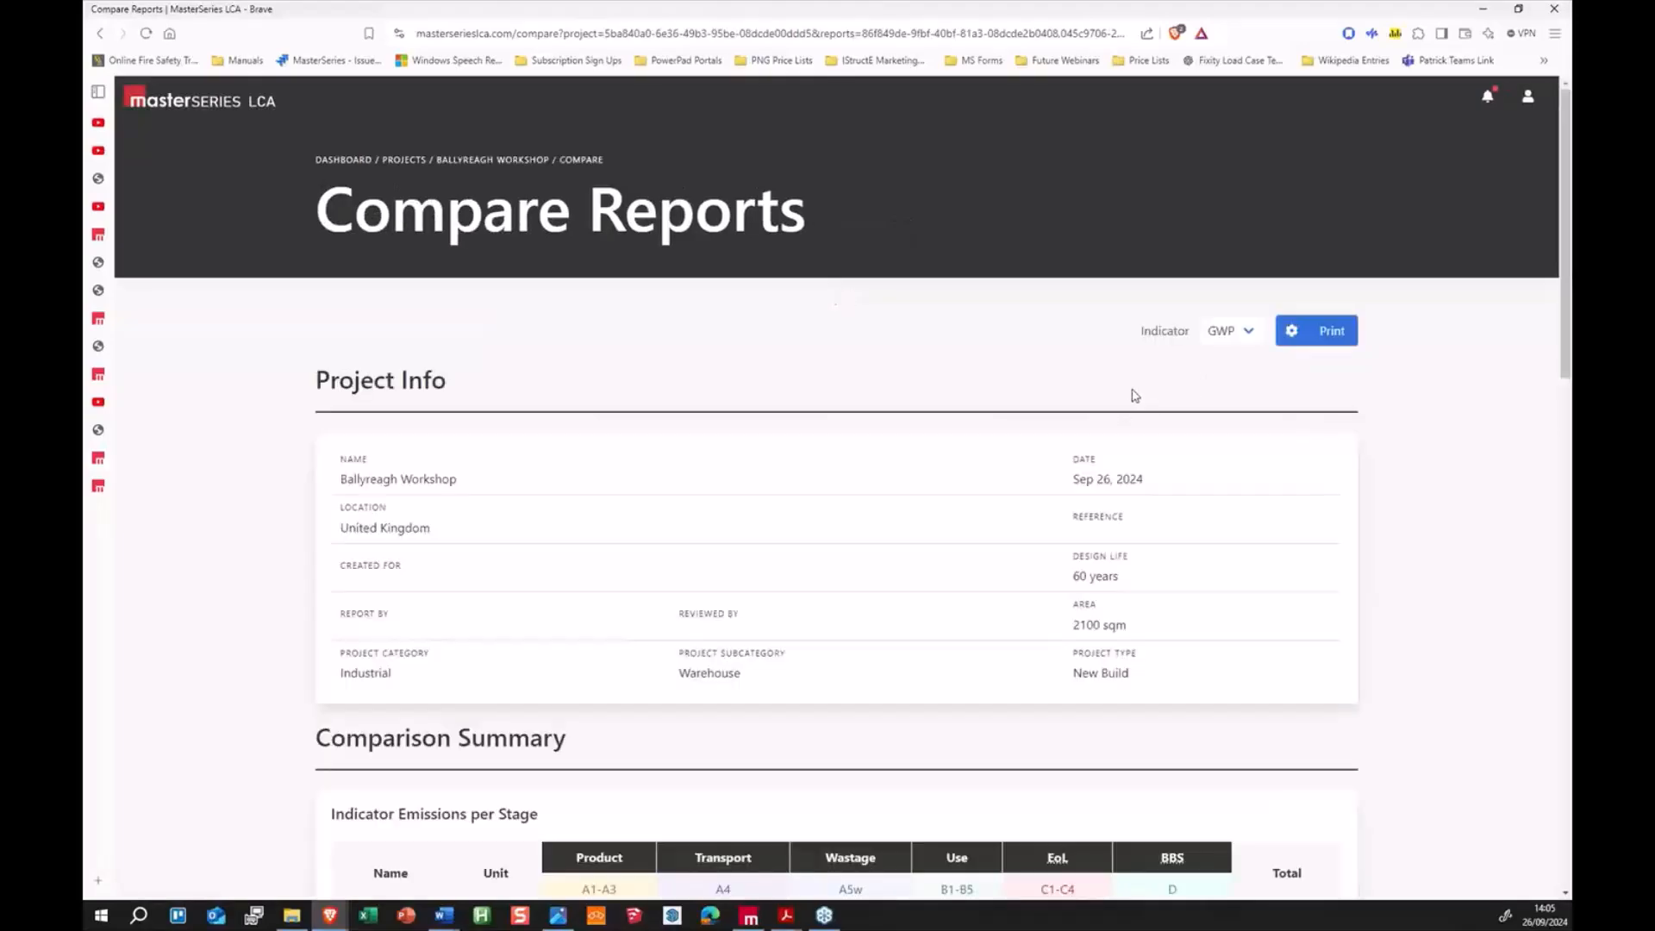
Step: Examine the comparison's emissions tables and GWP graphs for both designs, and switch to the MasterFrame model
scroll(997, 583, "down", 6)
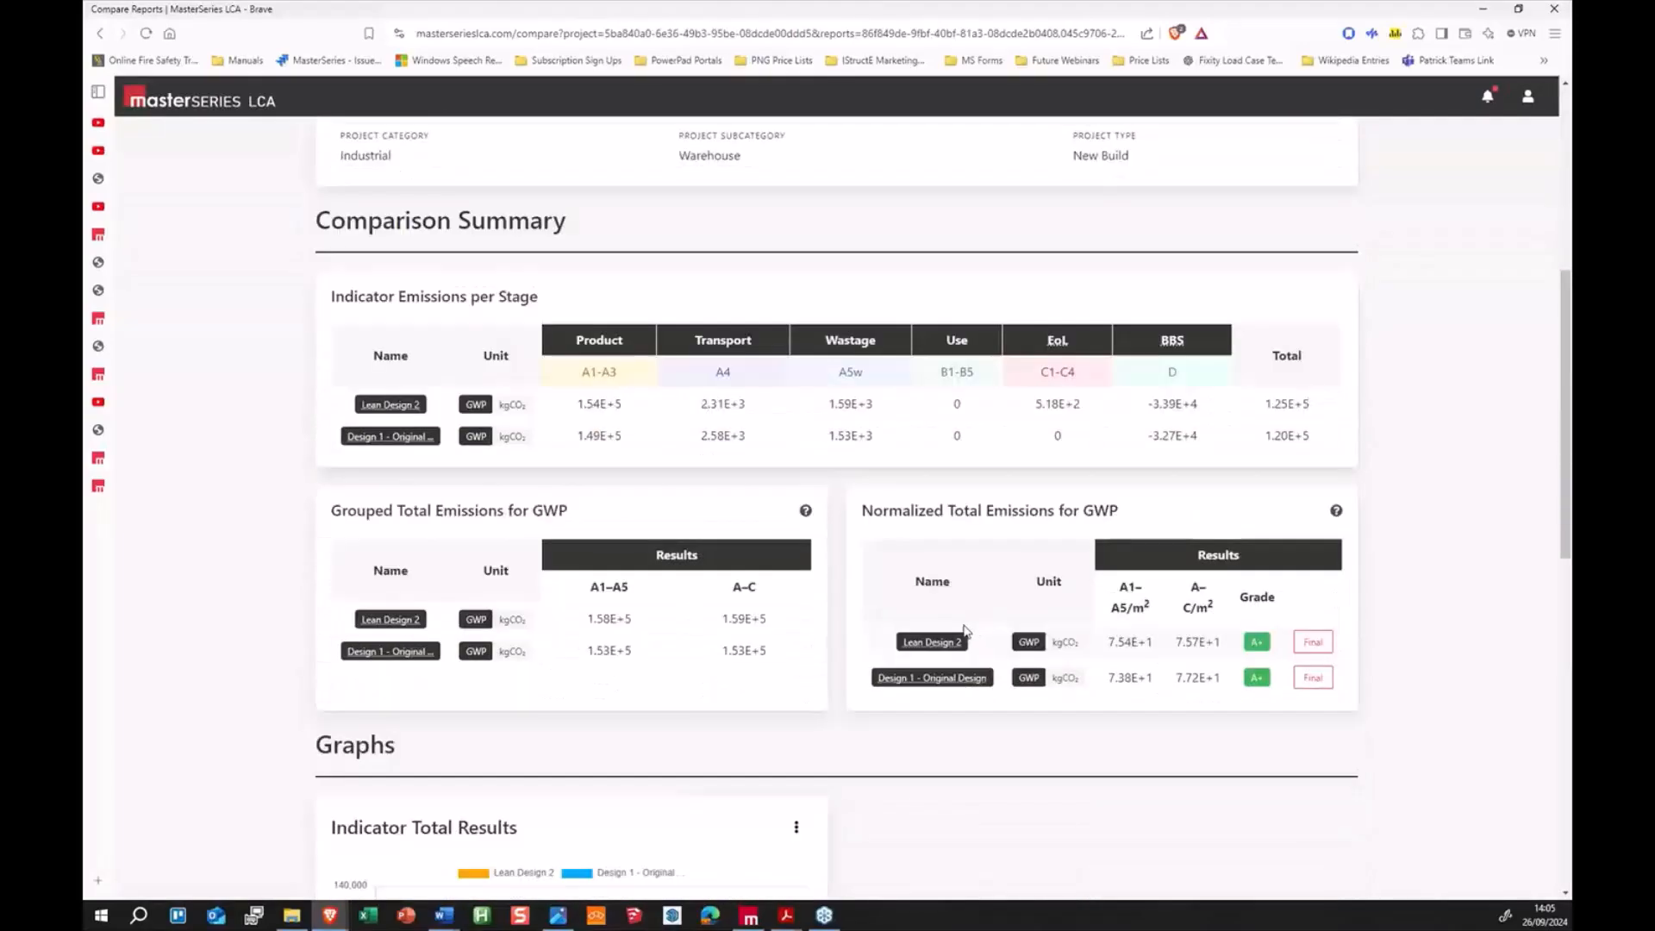
scroll(963, 637, "down", 3)
scroll(963, 637, "down", 3)
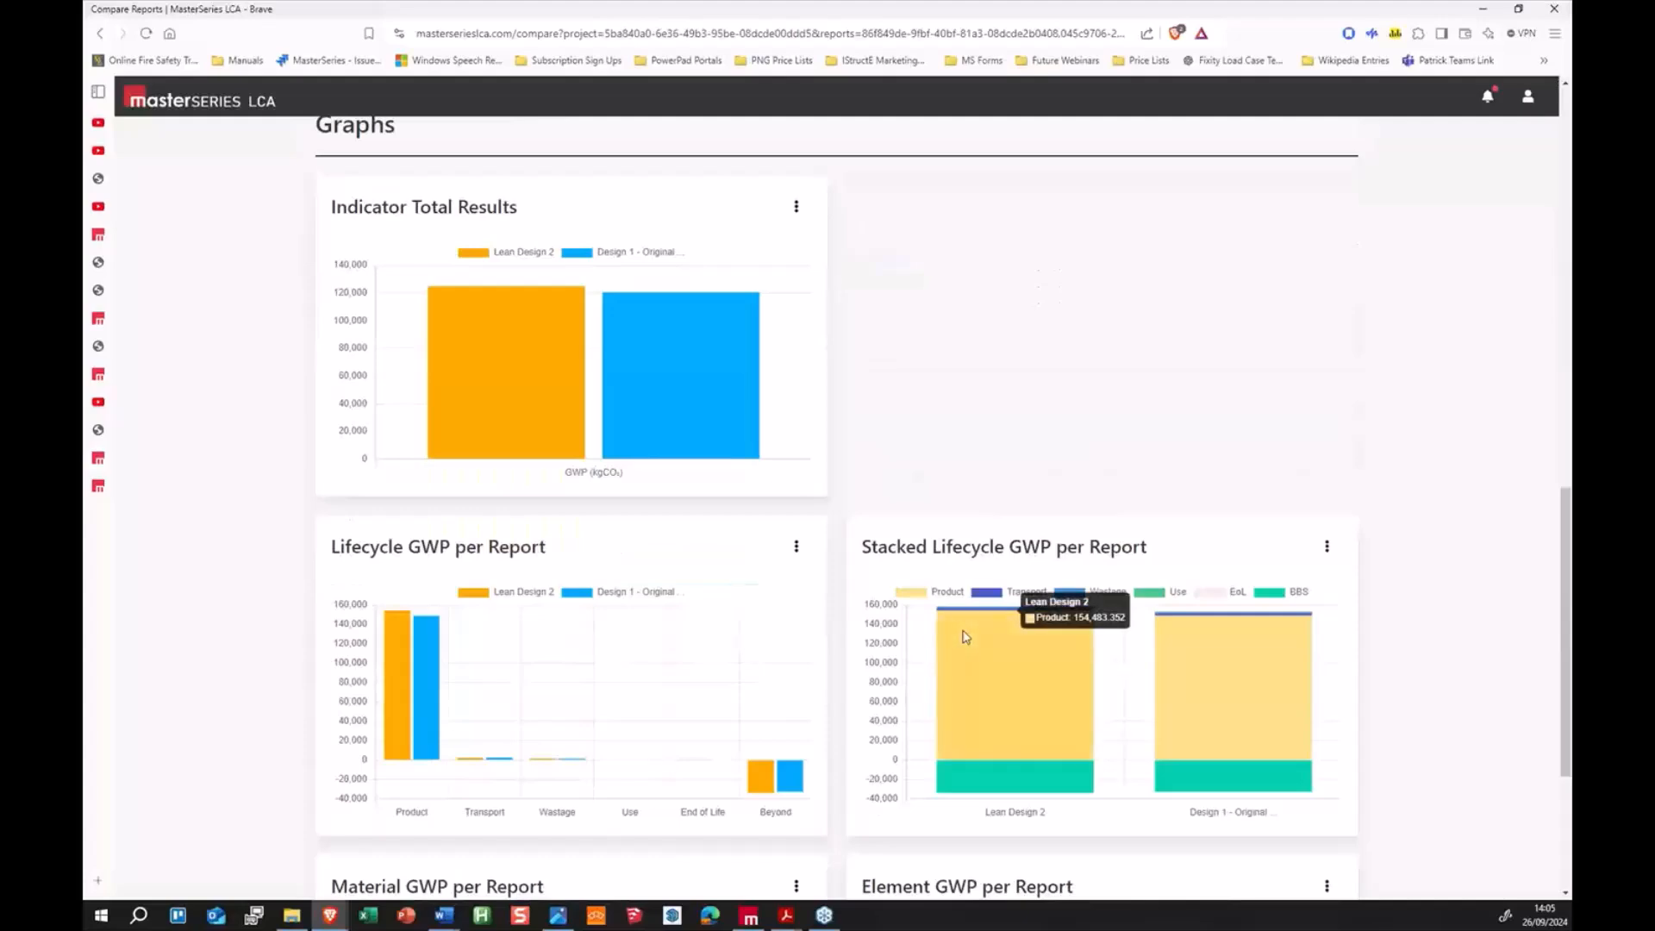
scroll(965, 636, "down", 3)
scroll(964, 638, "up", 7)
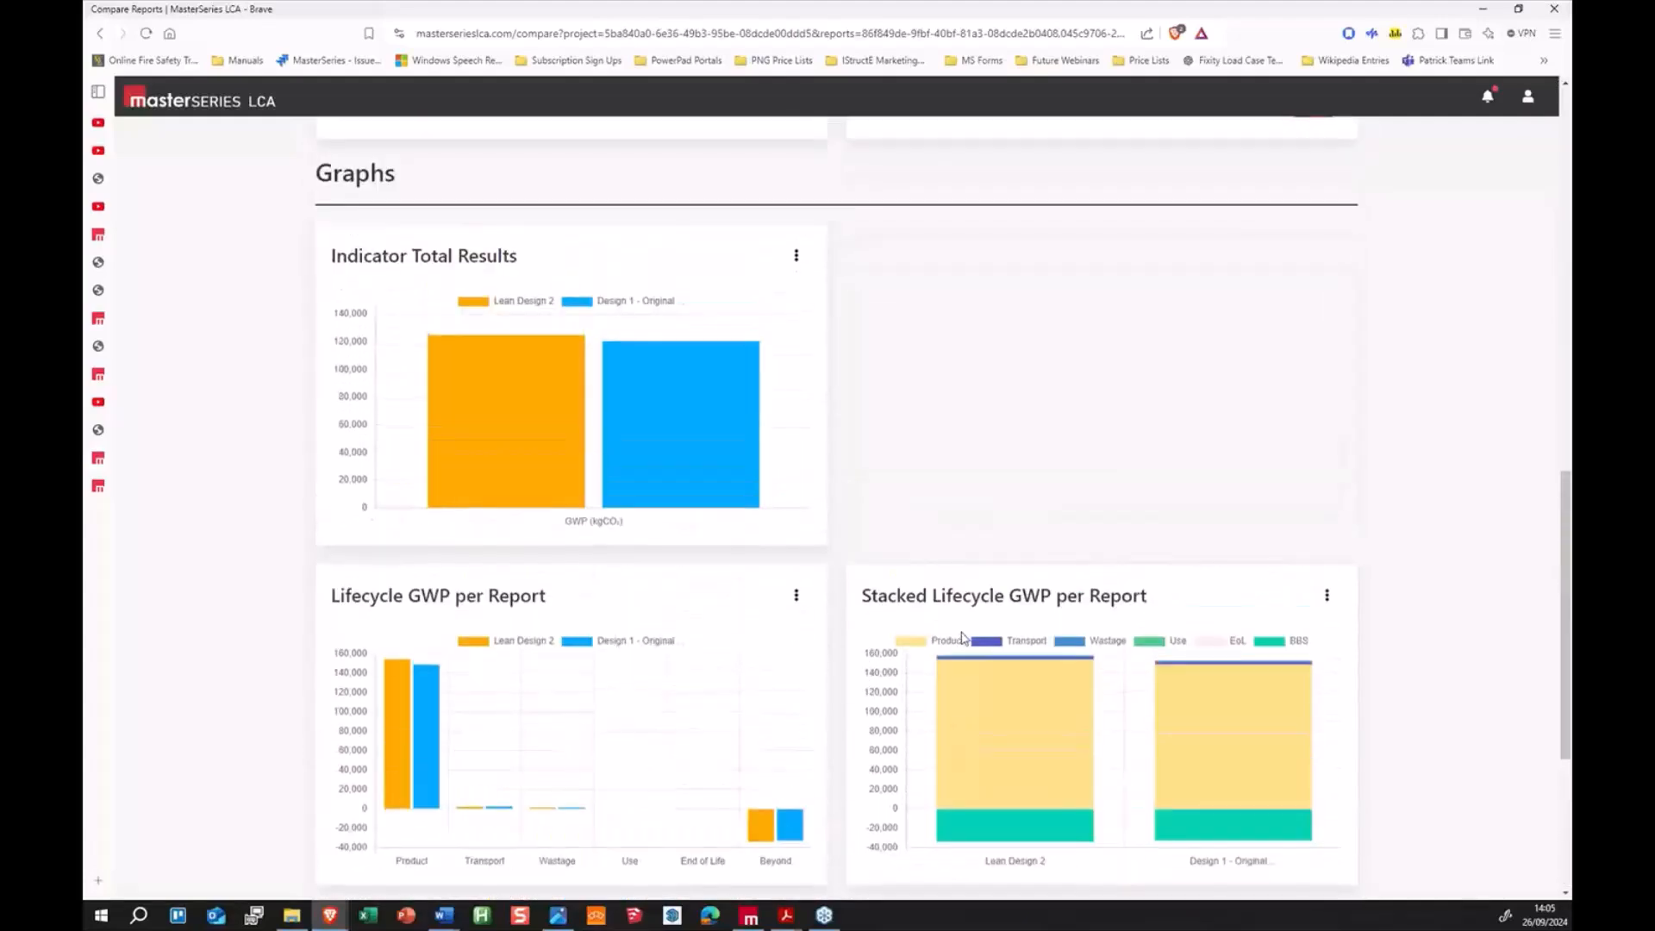
scroll(960, 641, "up", 8)
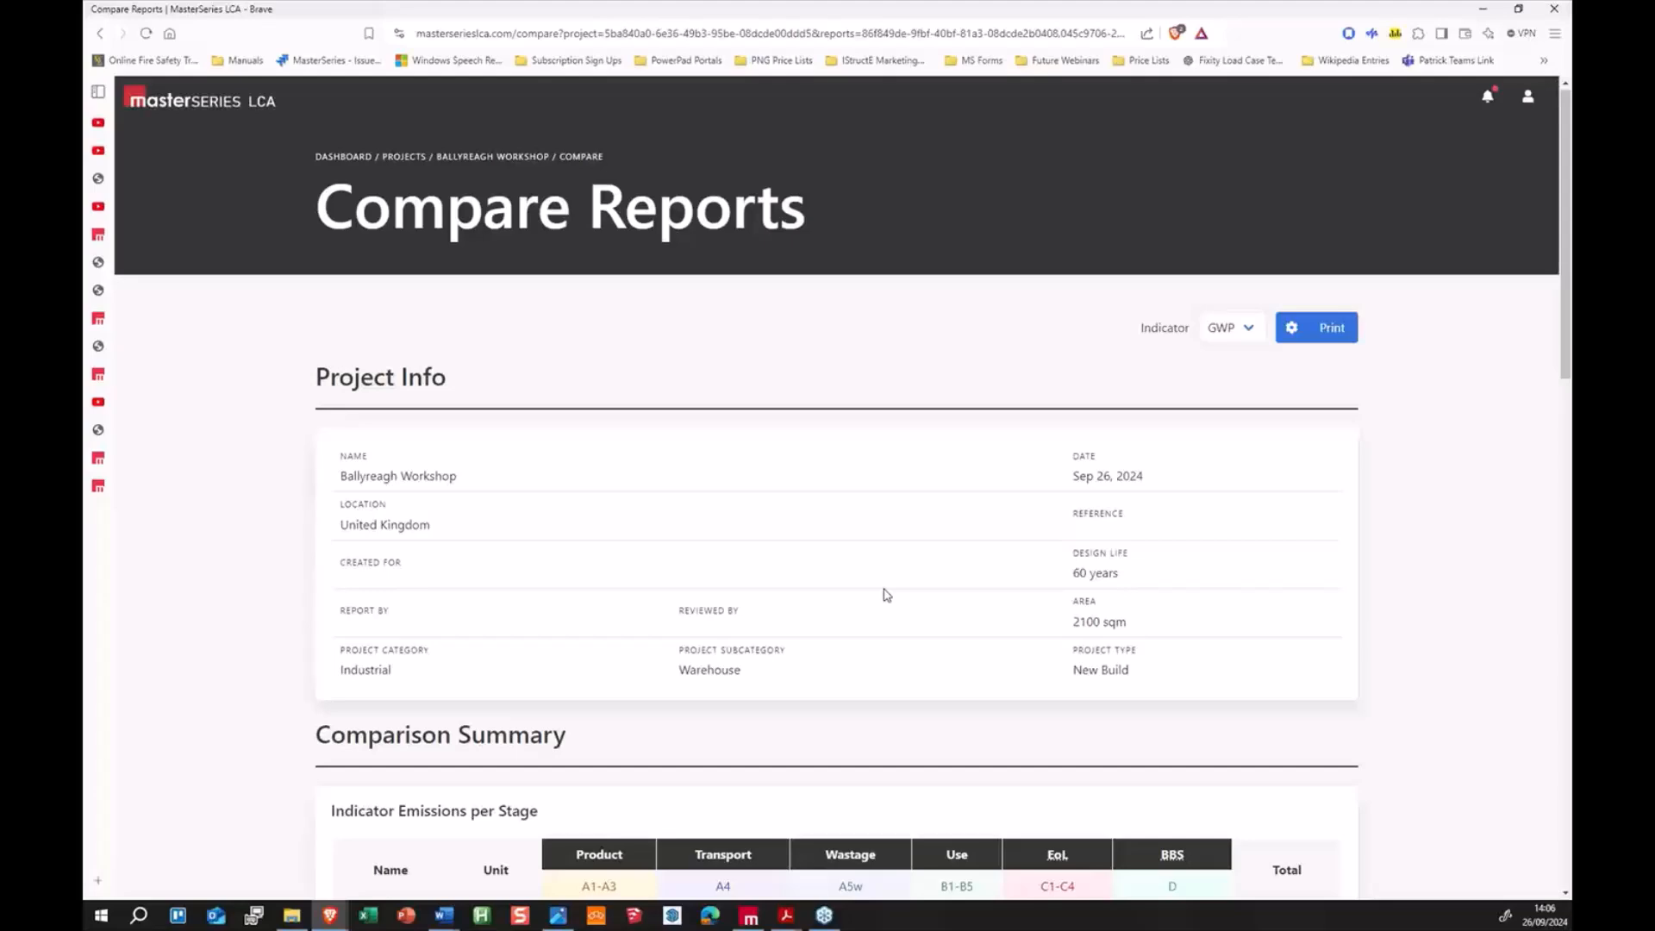
left_click_drag(759, 10, 1654, 446)
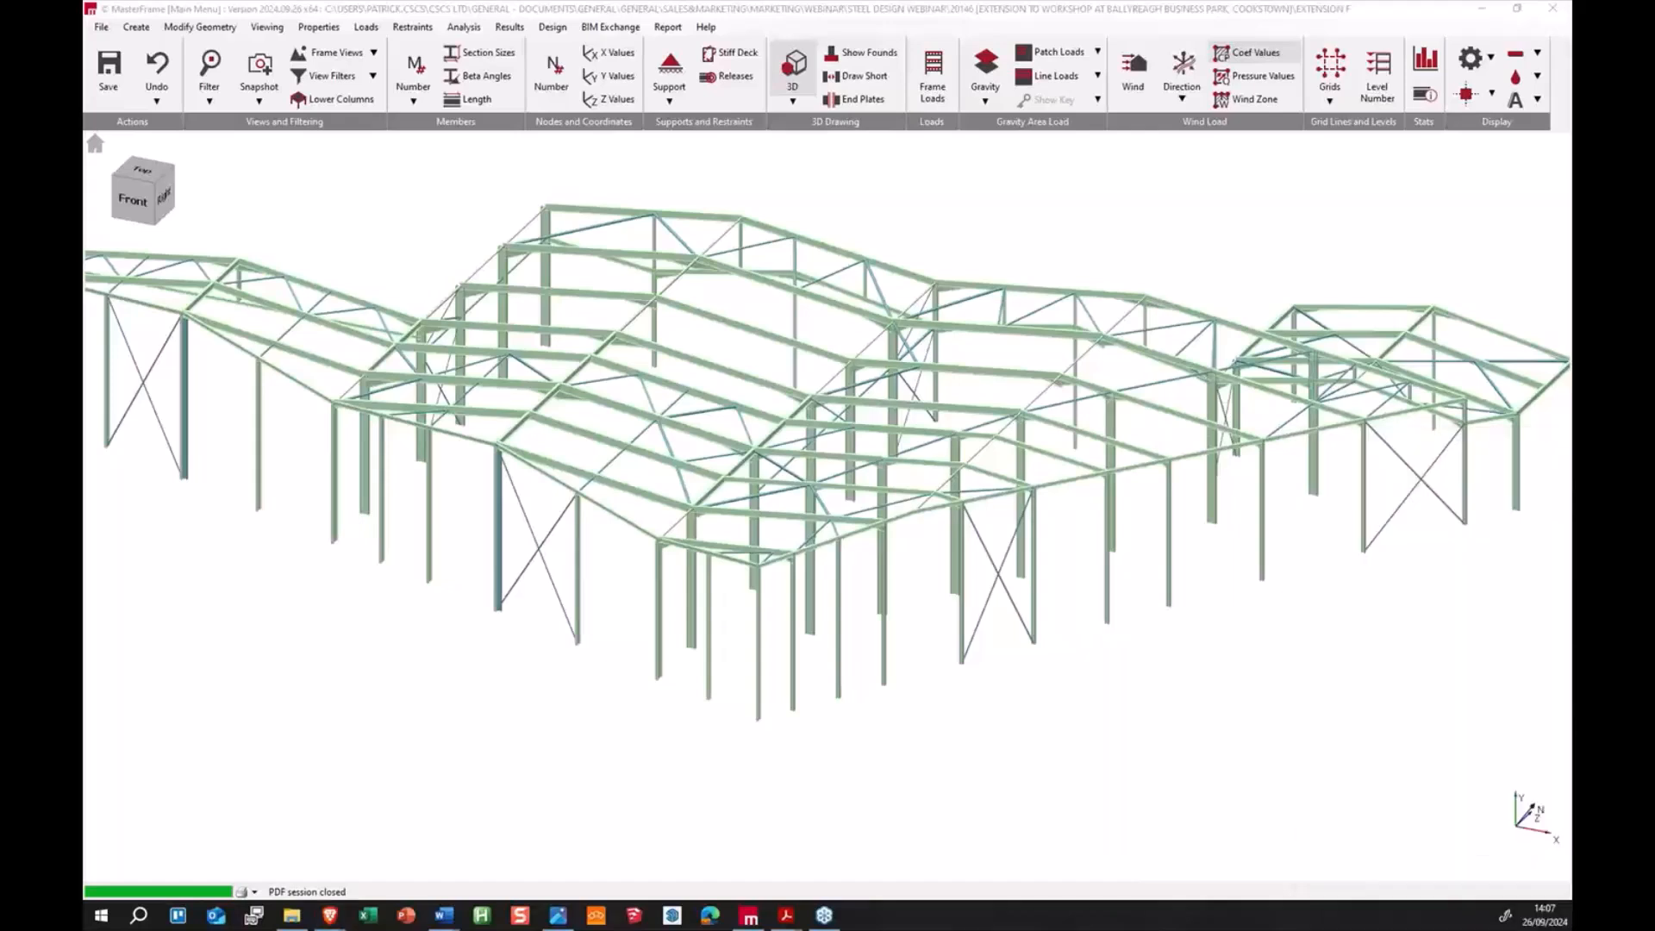